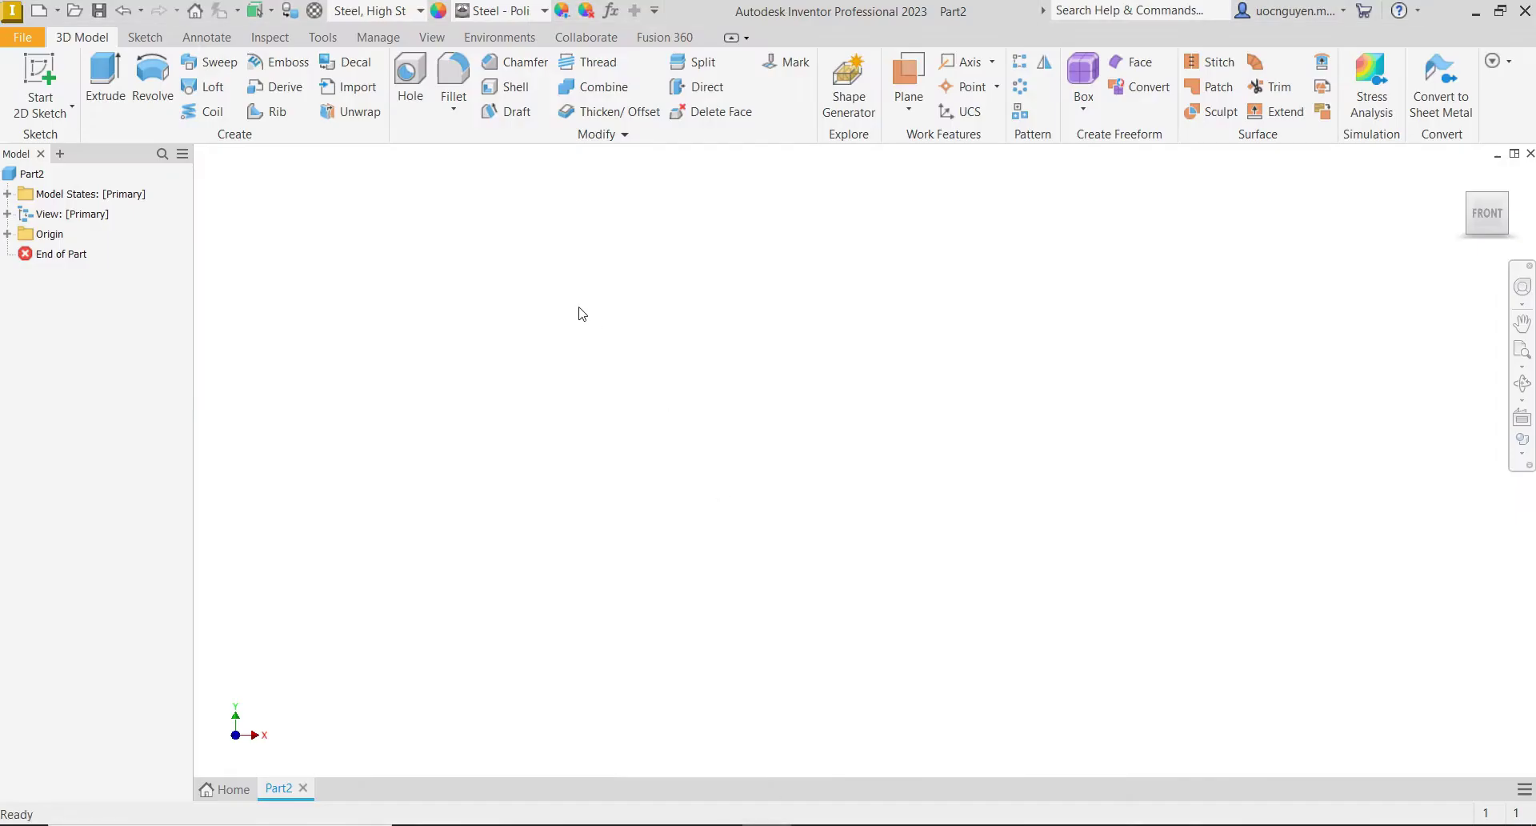
- Start a sketch on the front XY plane and draw concentric circles of 110 mm and 108 mm diameter centred on the origin
{"action": "left_click", "coordinate": [40, 81]}
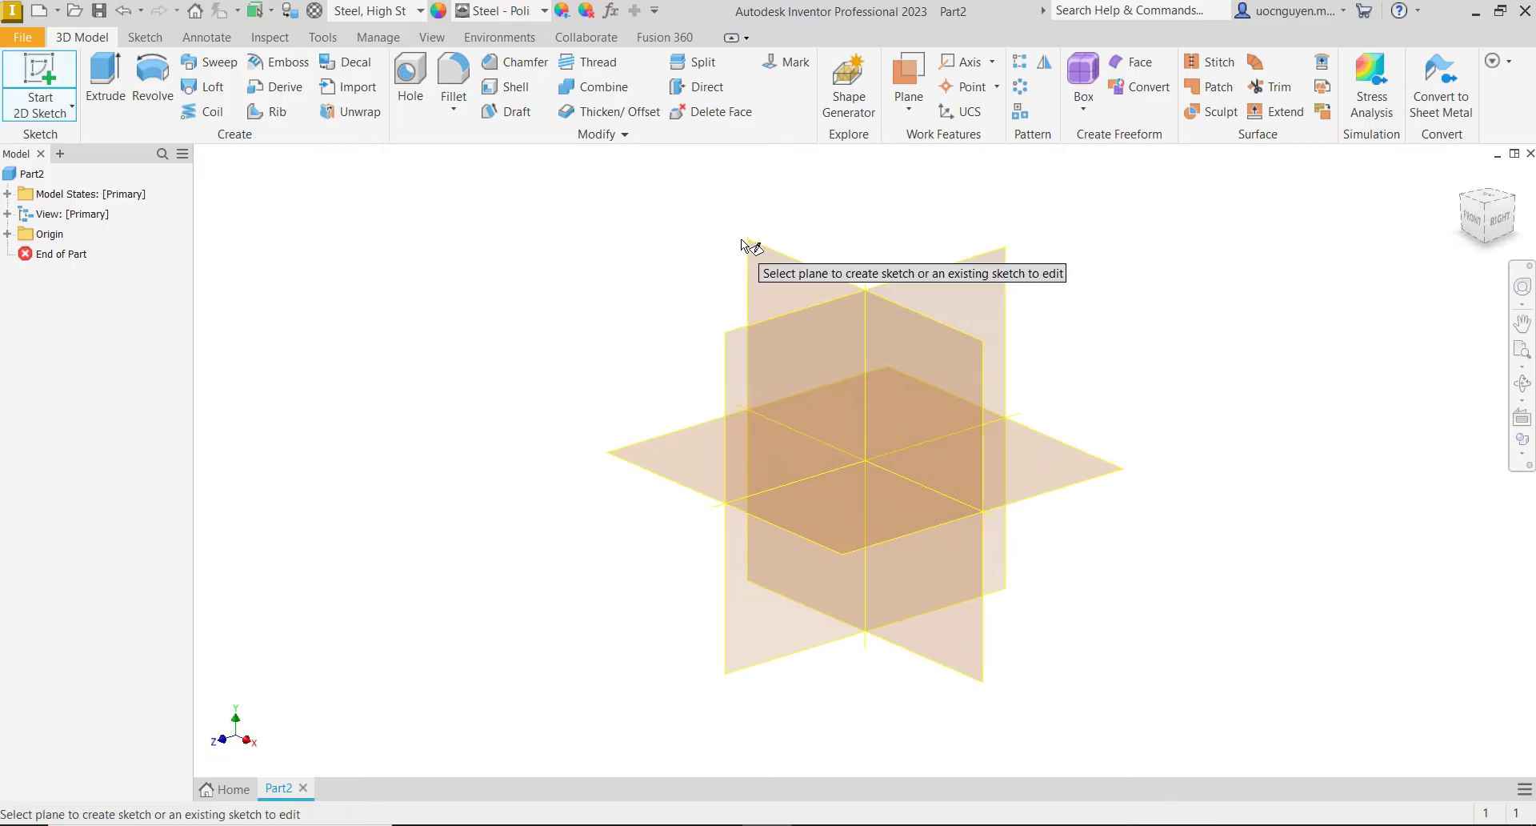
{"action": "left_click", "coordinate": [749, 243]}
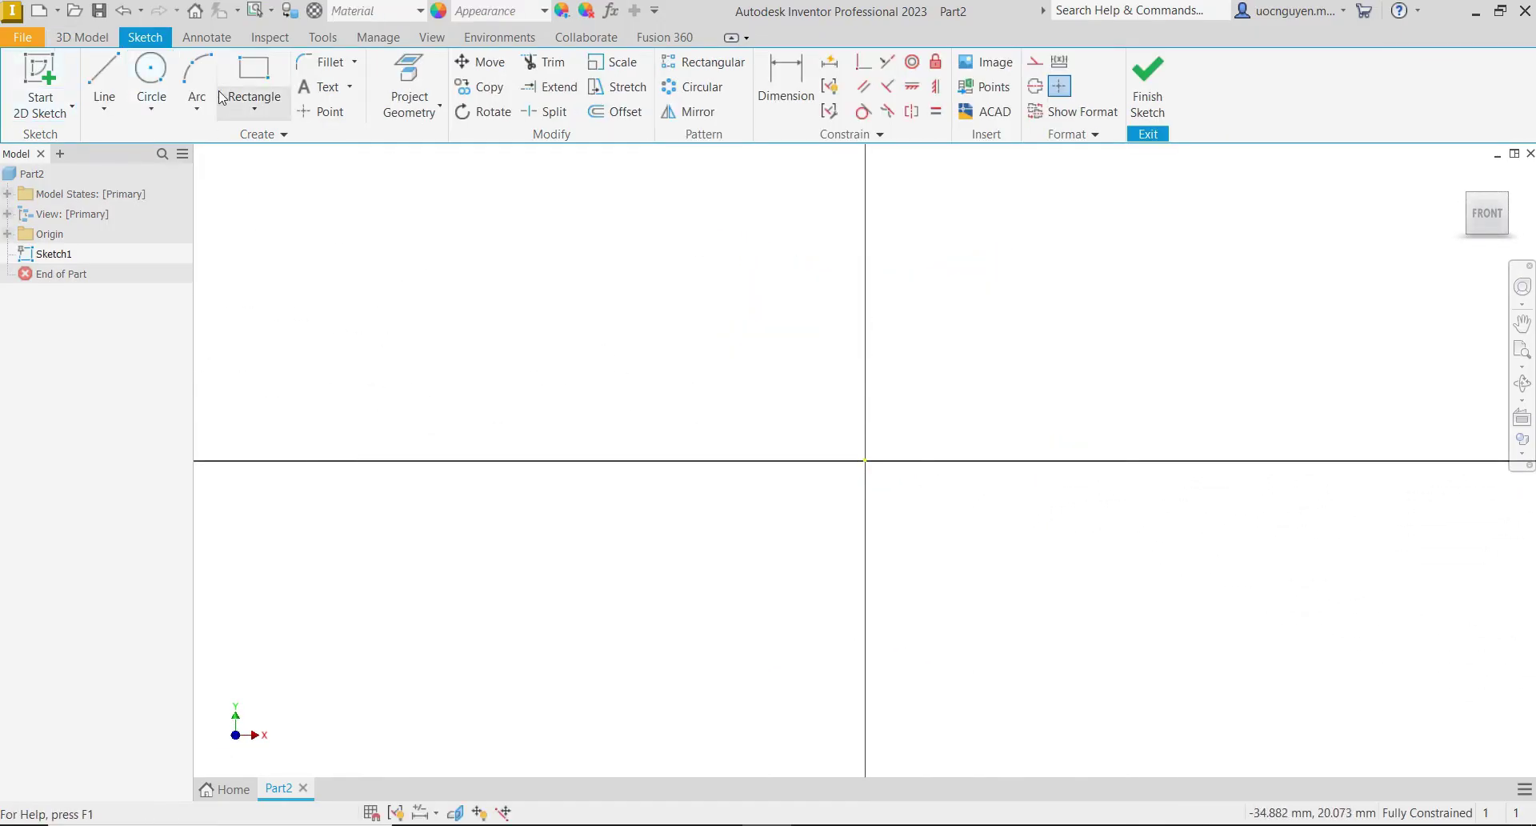
{"action": "left_click", "coordinate": [151, 78]}
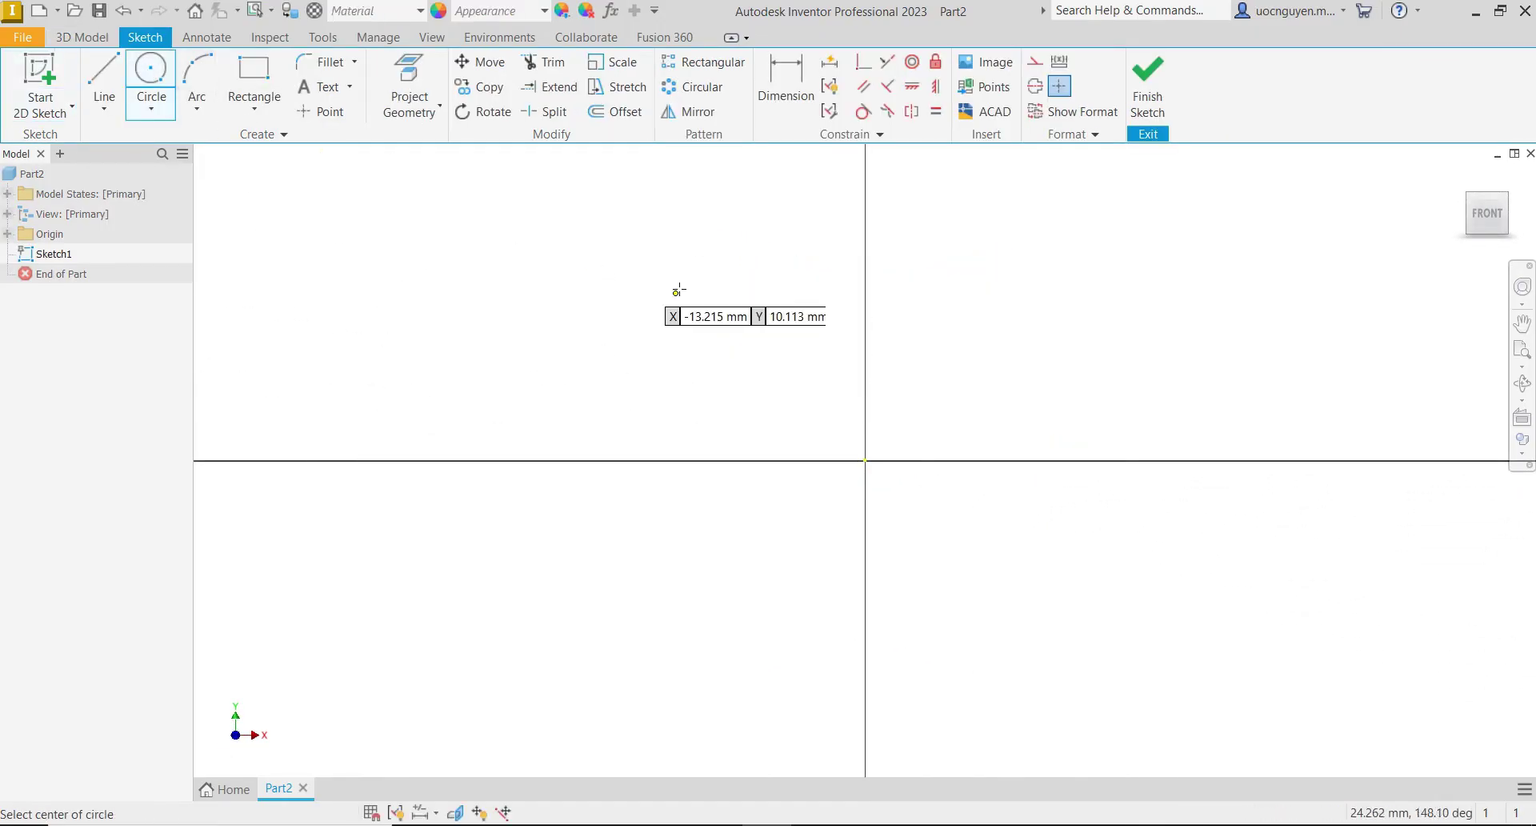
{"action": "left_click", "coordinate": [865, 460]}
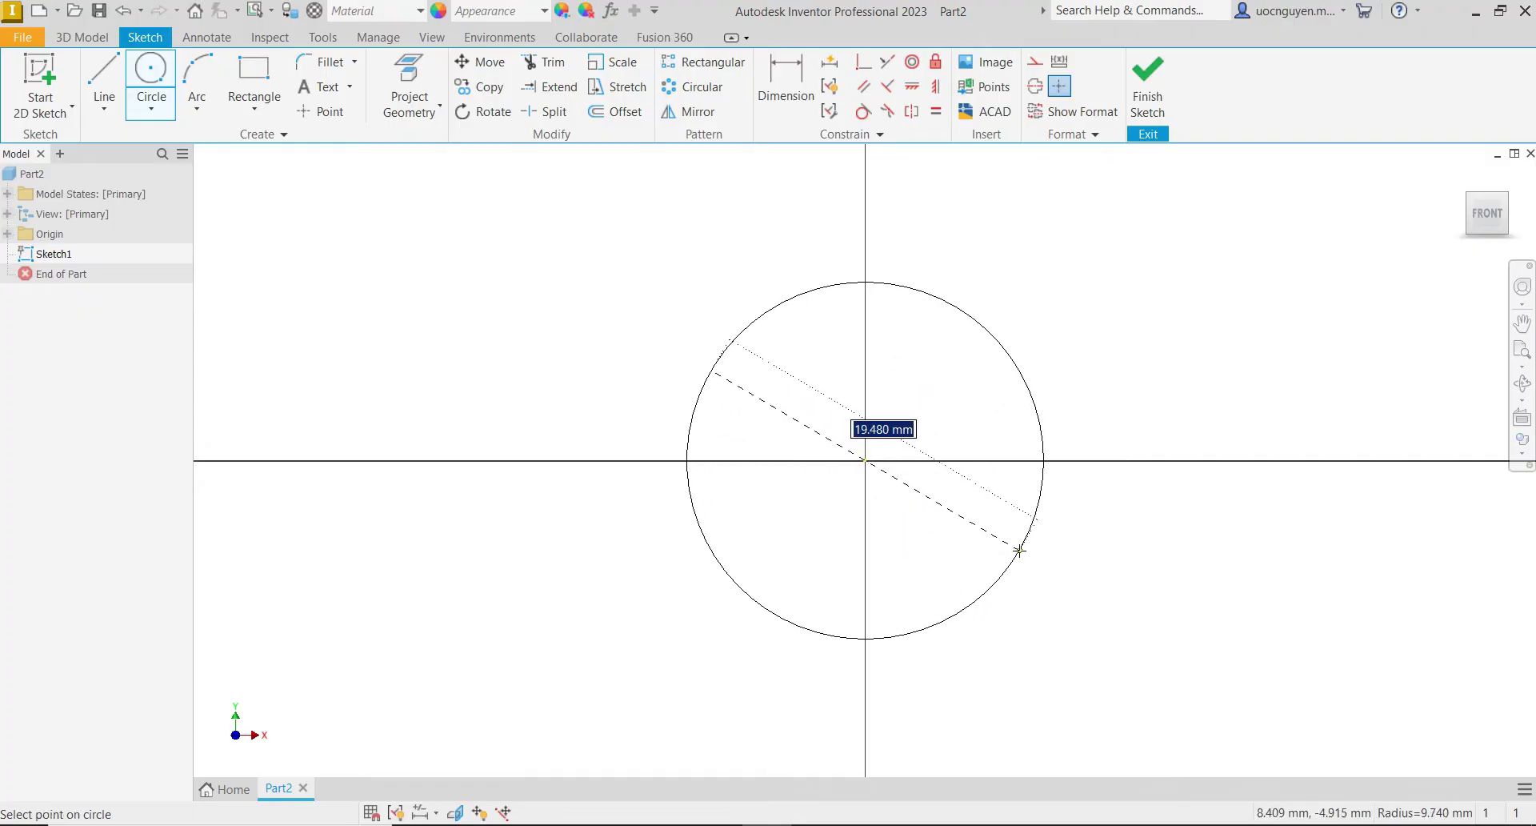
{"action": "type", "text": "110"}
{"action": "key", "text": "Return"}
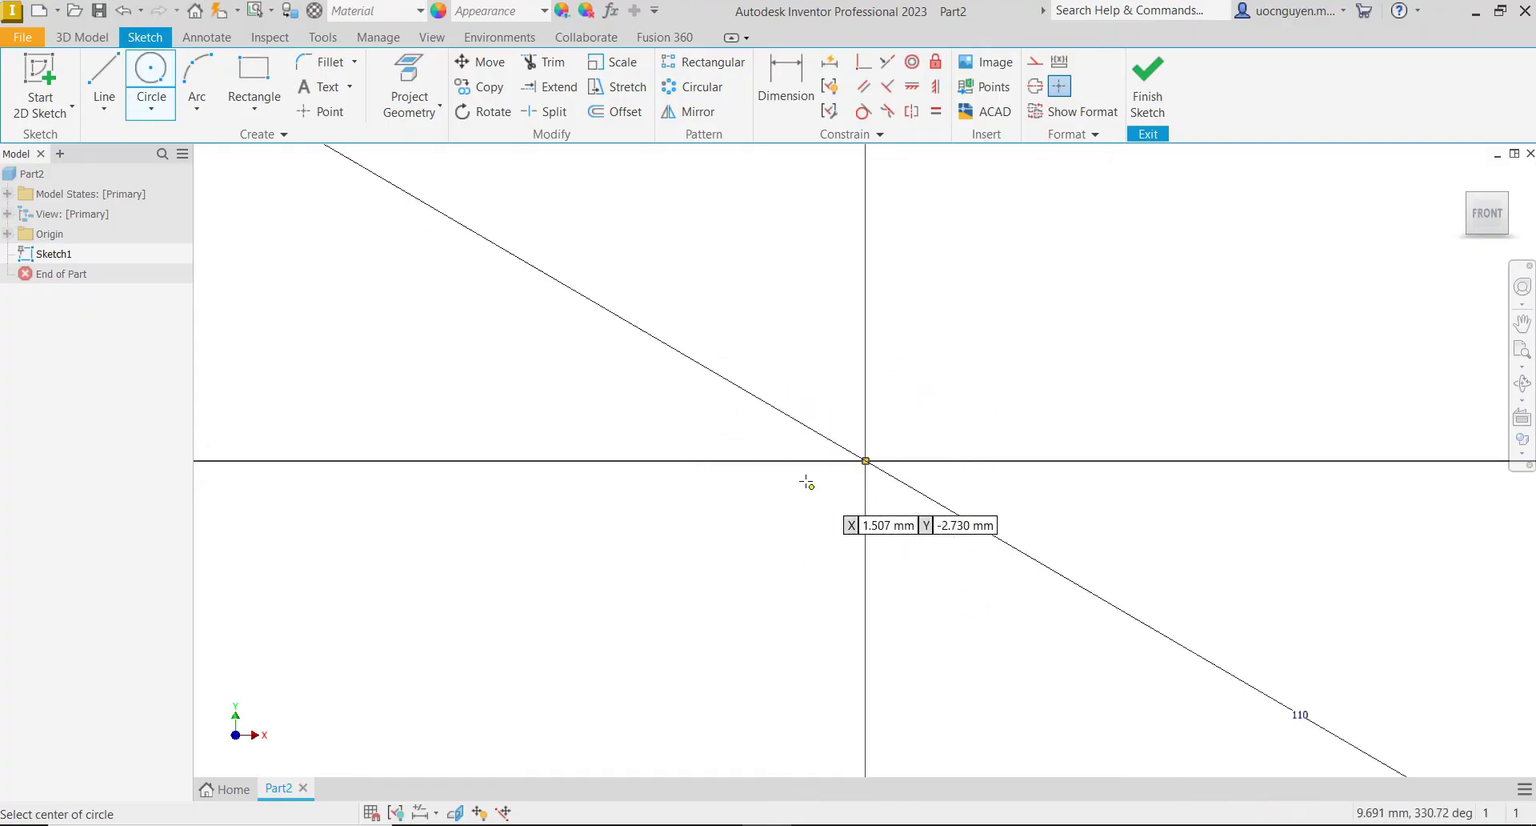
{"action": "left_click", "coordinate": [826, 475]}
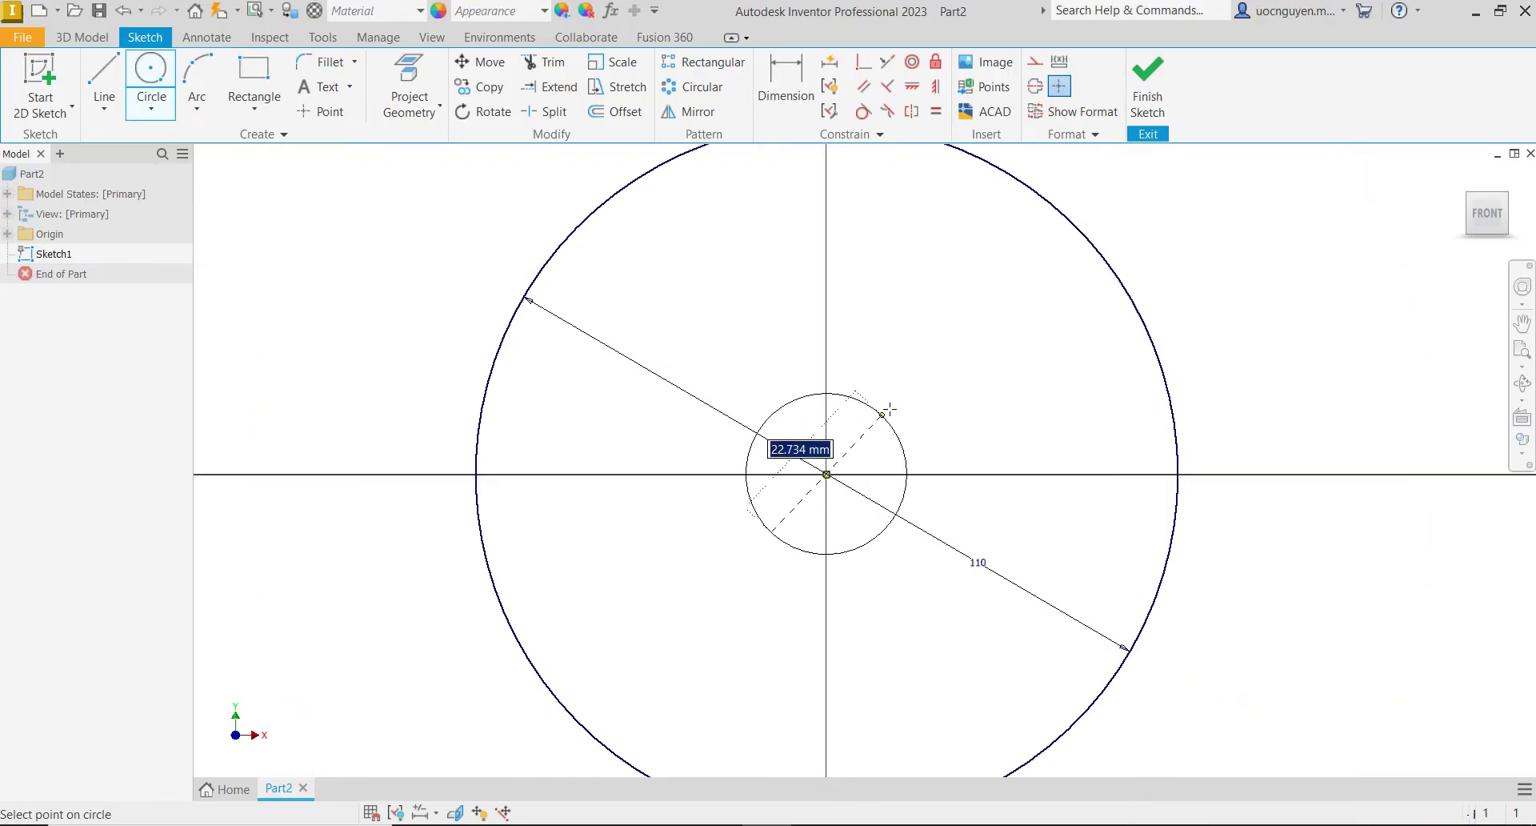
{"action": "type", "text": "108"}
{"action": "key", "text": "Return"}
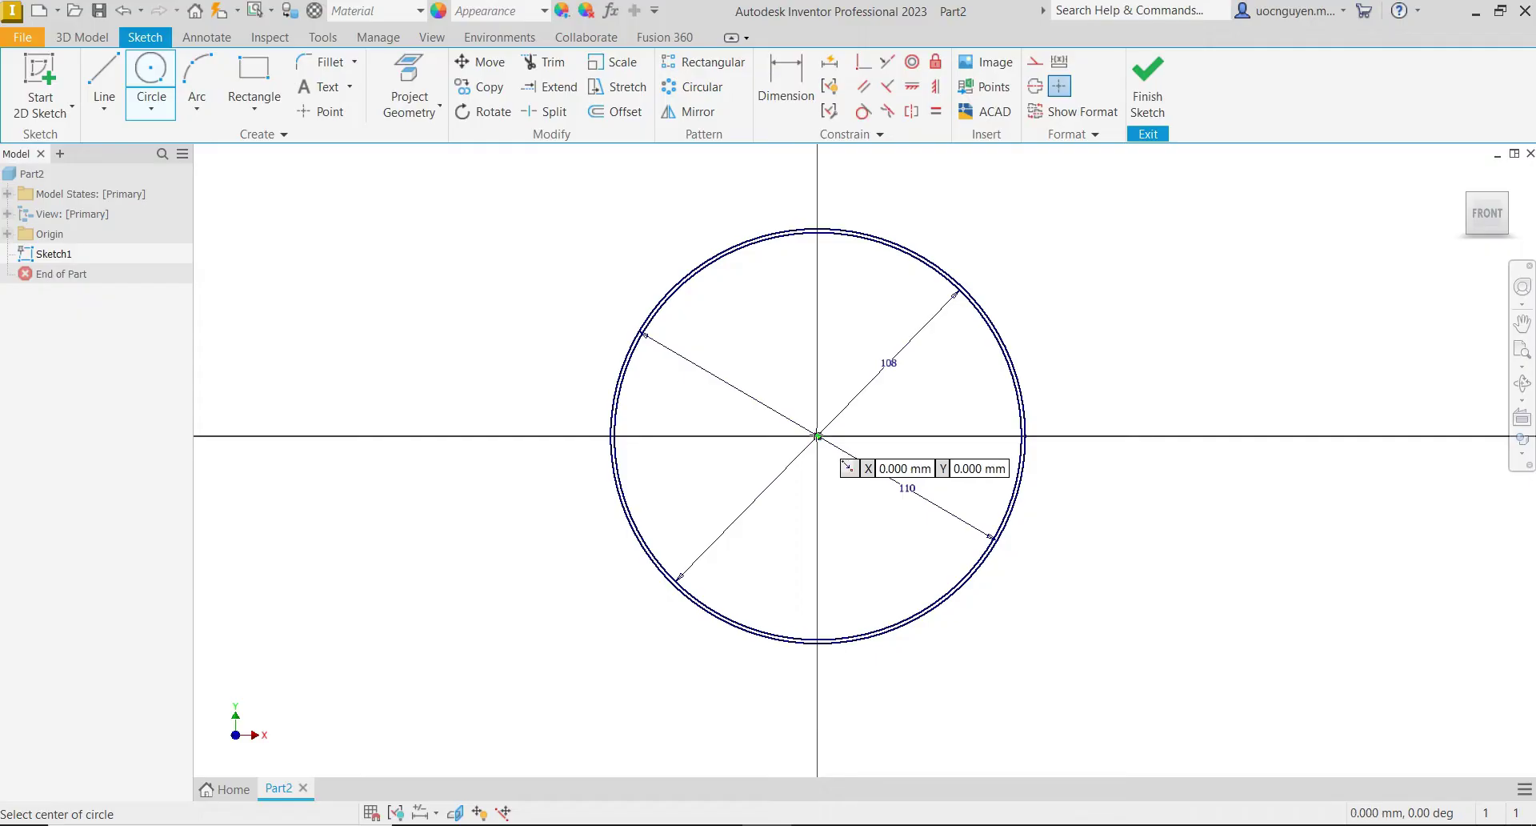
- Draw two more circles centred on the origin, with diameters of 25 mm and 34 mm
{"action": "left_click", "coordinate": [817, 436]}
{"action": "type", "text": "25"}
{"action": "key", "text": "Return"}
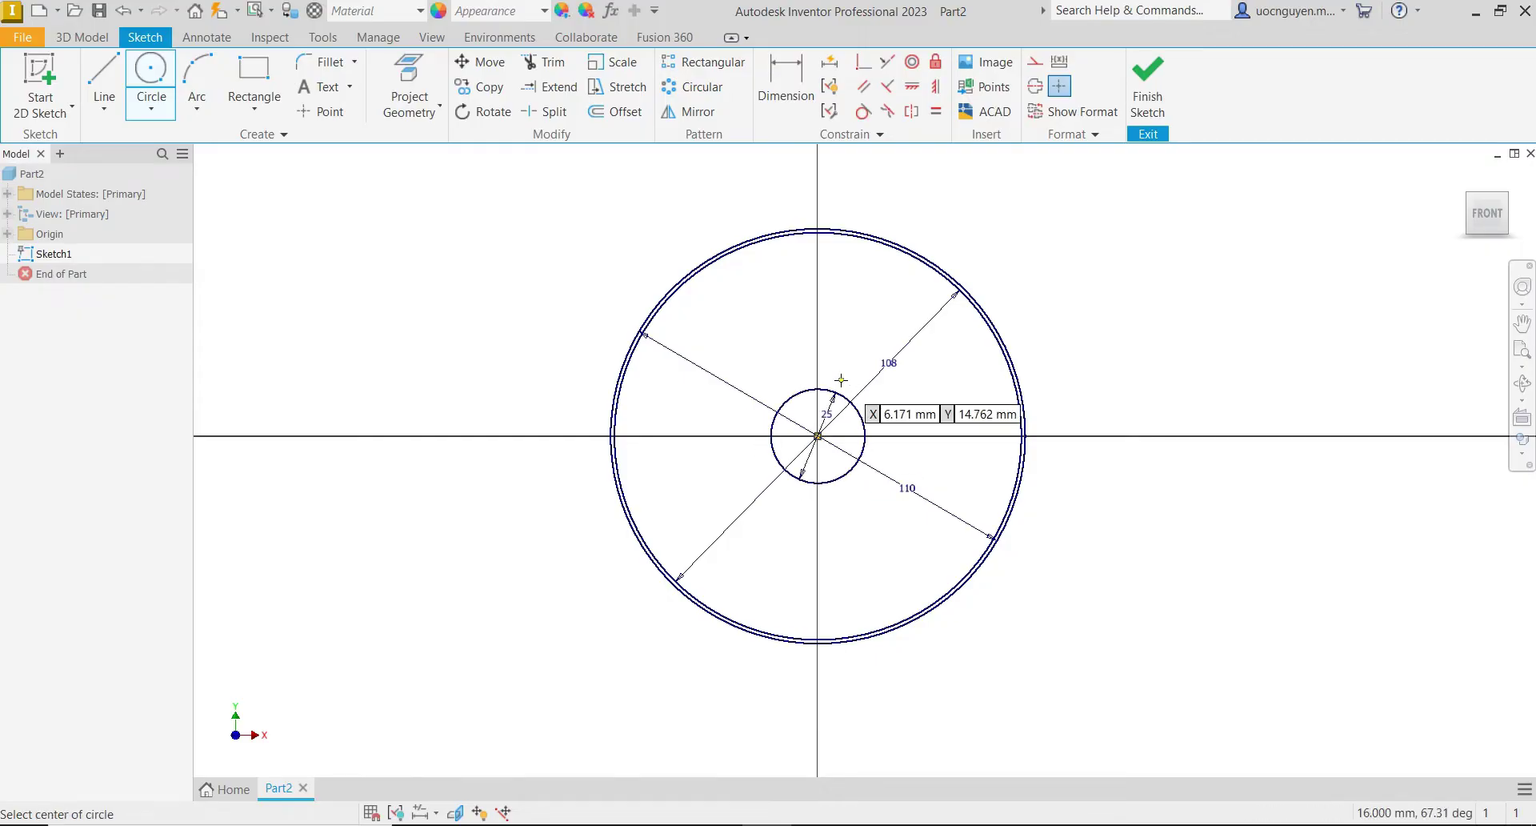
{"action": "left_click", "coordinate": [817, 436]}
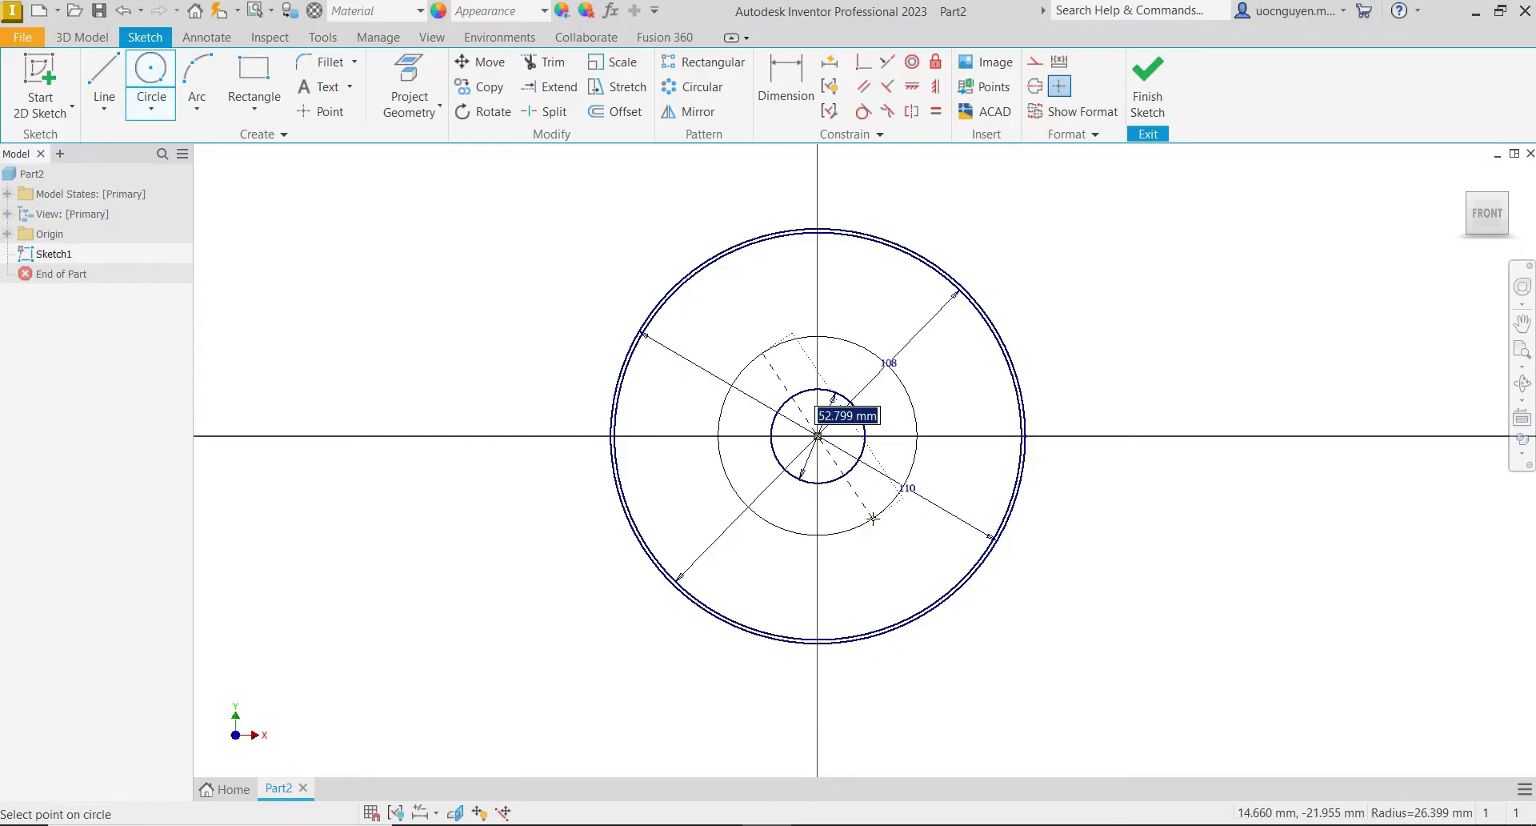
{"action": "type", "text": "34"}
{"action": "key", "text": "Return"}
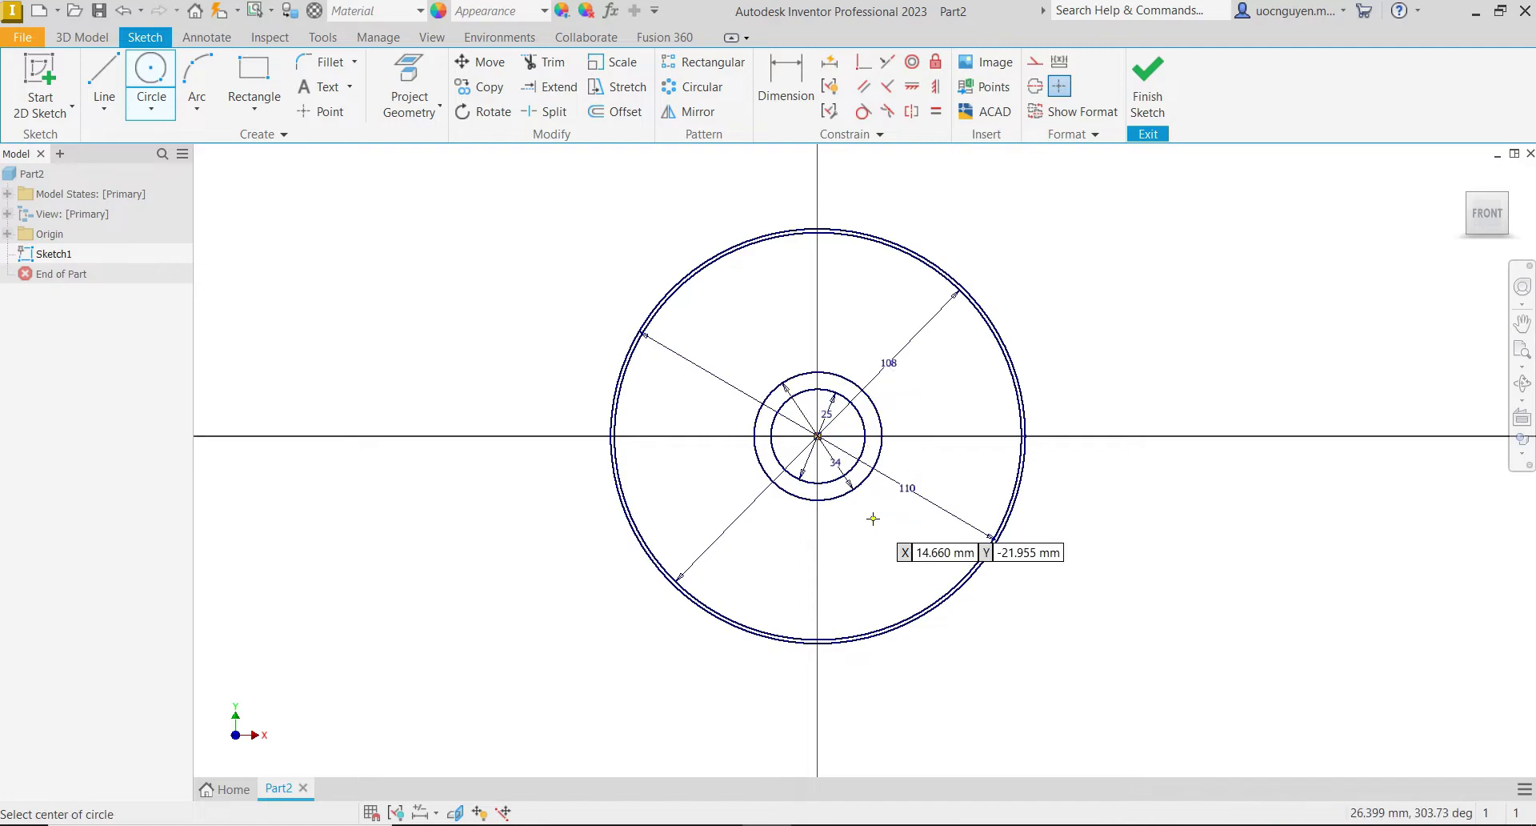
- Check the part drawing in PowerPoint, return to Inventor and draw a 42 mm diameter circle centred on the origin
{"action": "left_click", "coordinate": [718, 825]}
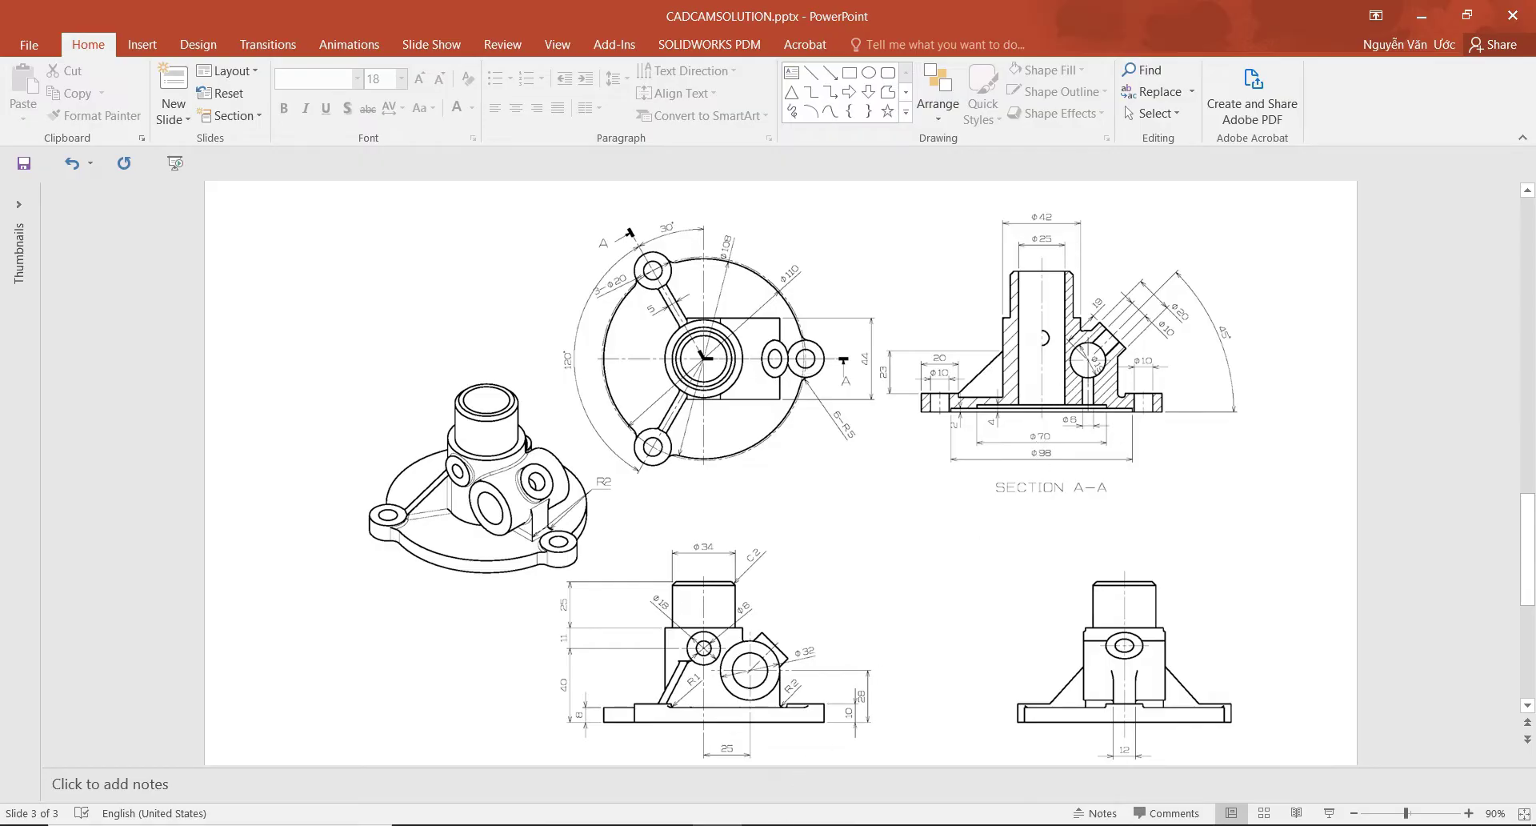
{"action": "left_click", "coordinate": [762, 825]}
{"action": "left_click", "coordinate": [817, 436]}
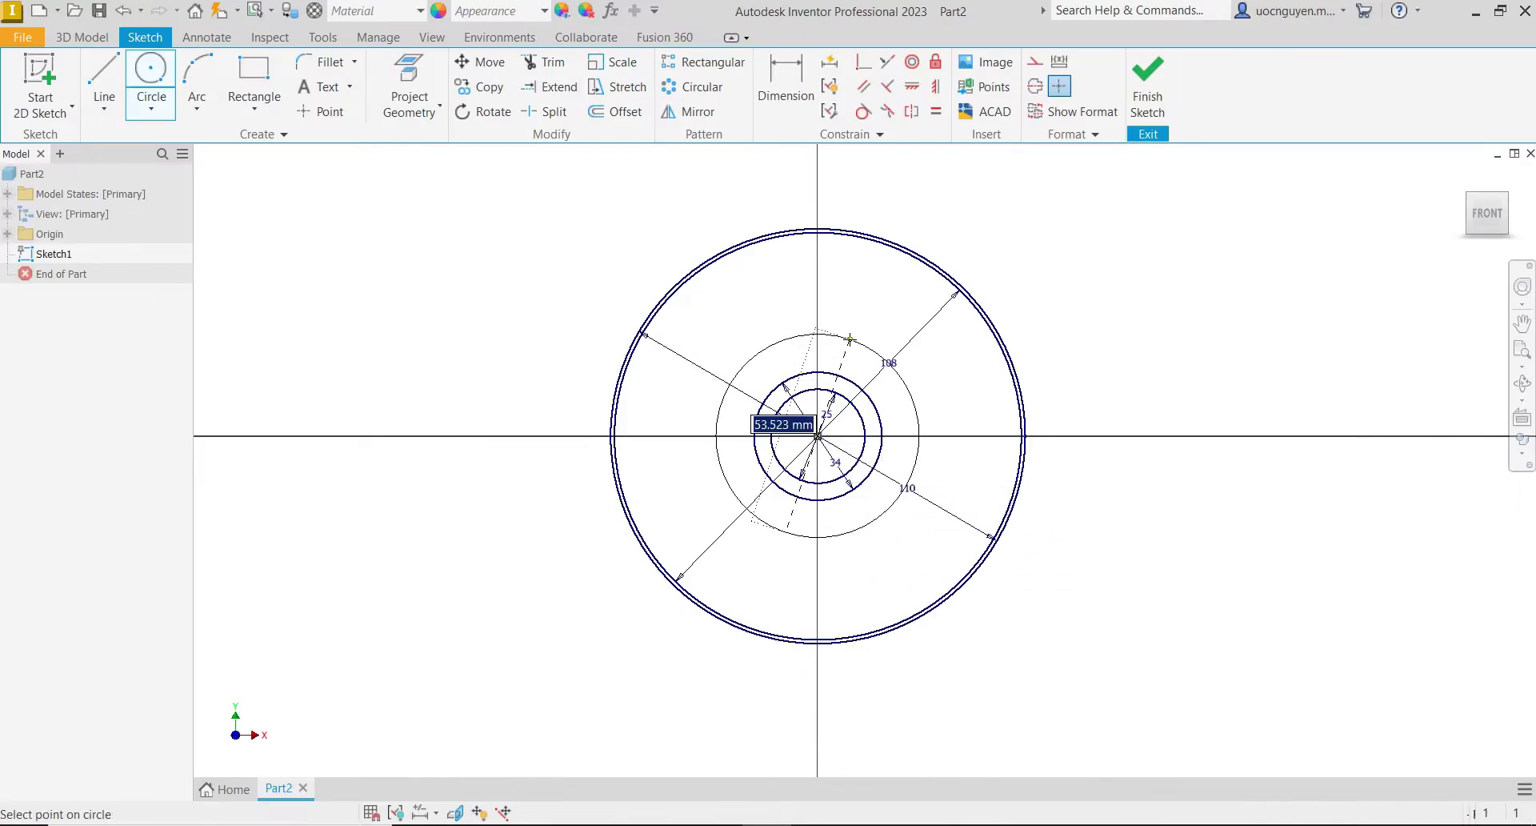
{"action": "type", "text": "42"}
{"action": "key", "text": "Return"}
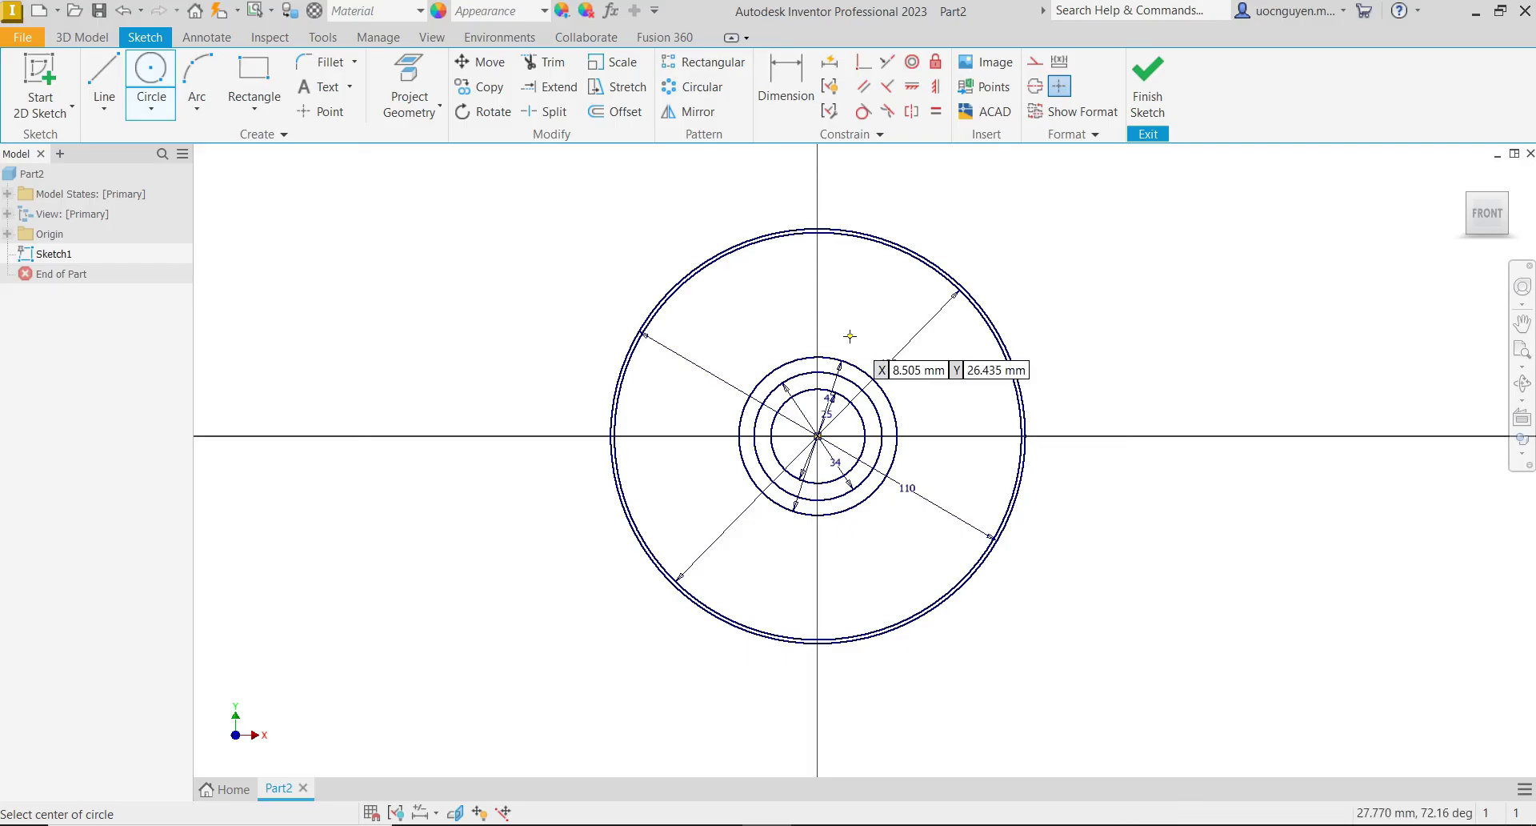
- Draw circles of 70 mm and 98 mm diameter centred on the origin and leave the Circle command
{"action": "left_click", "coordinate": [817, 436]}
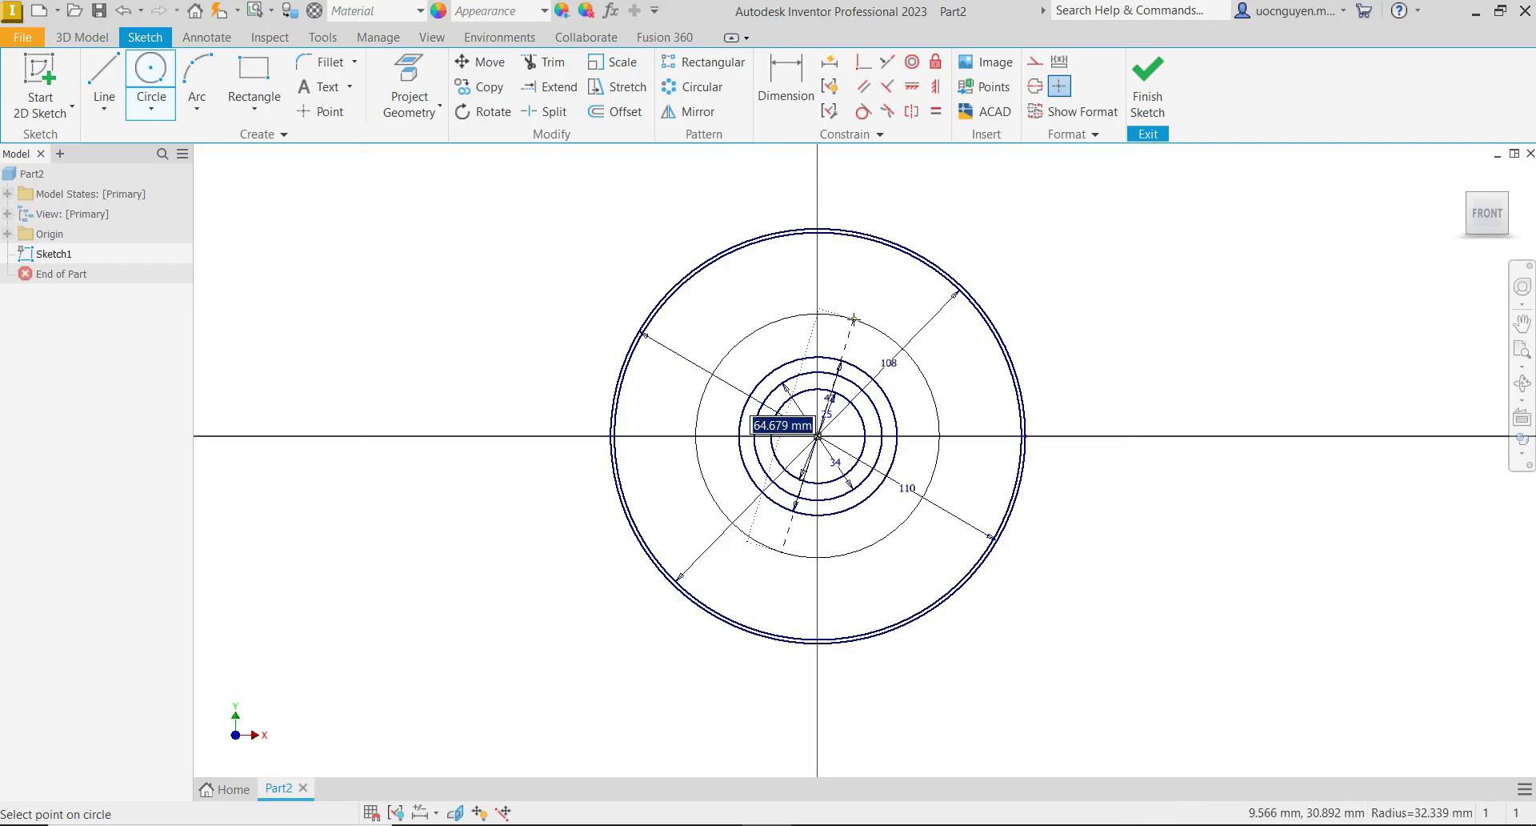
{"action": "type", "text": "70"}
{"action": "key", "text": "Return"}
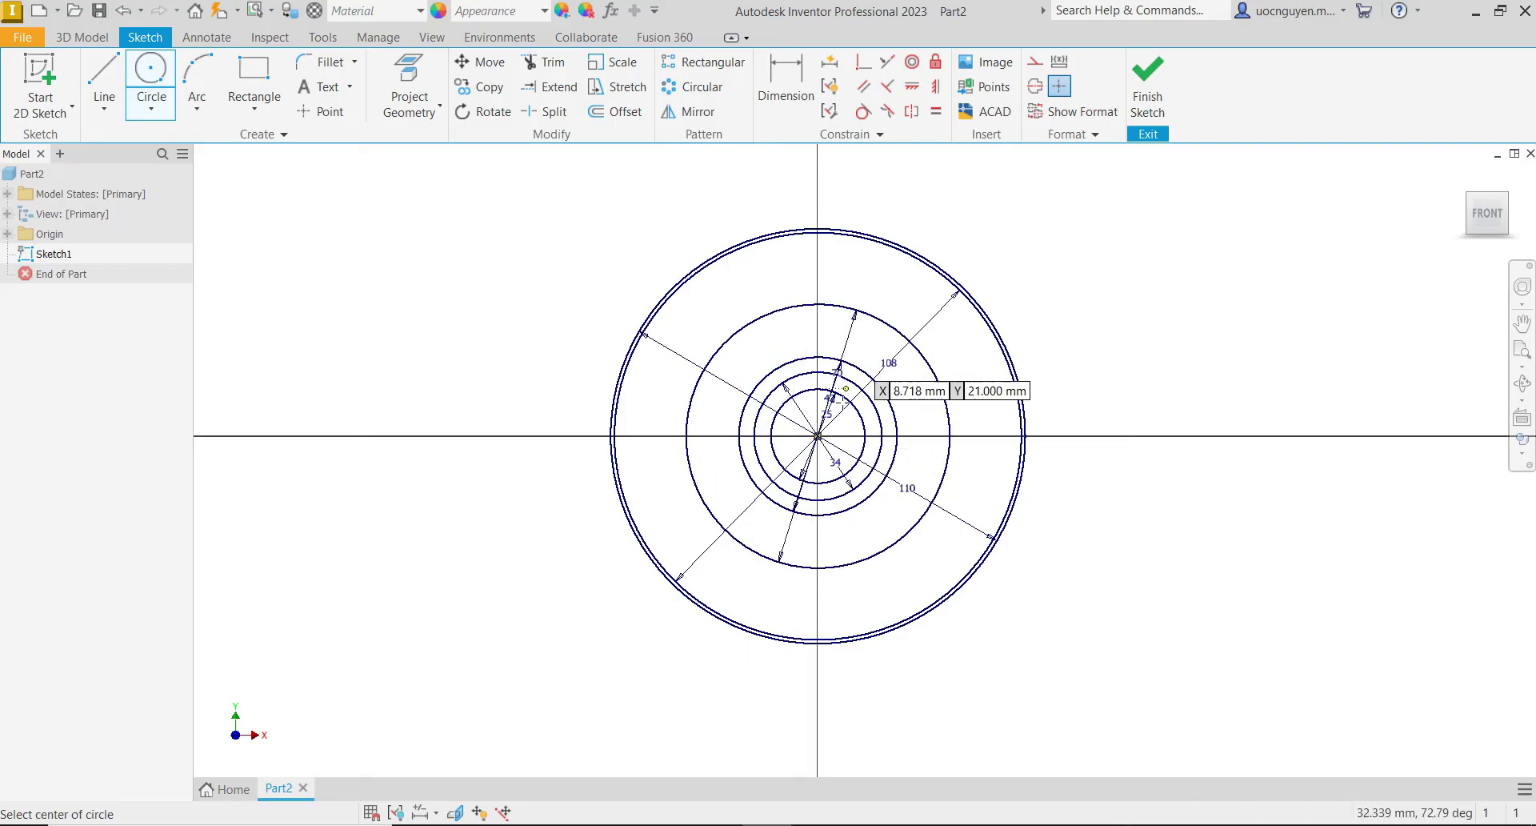
{"action": "left_click", "coordinate": [817, 436]}
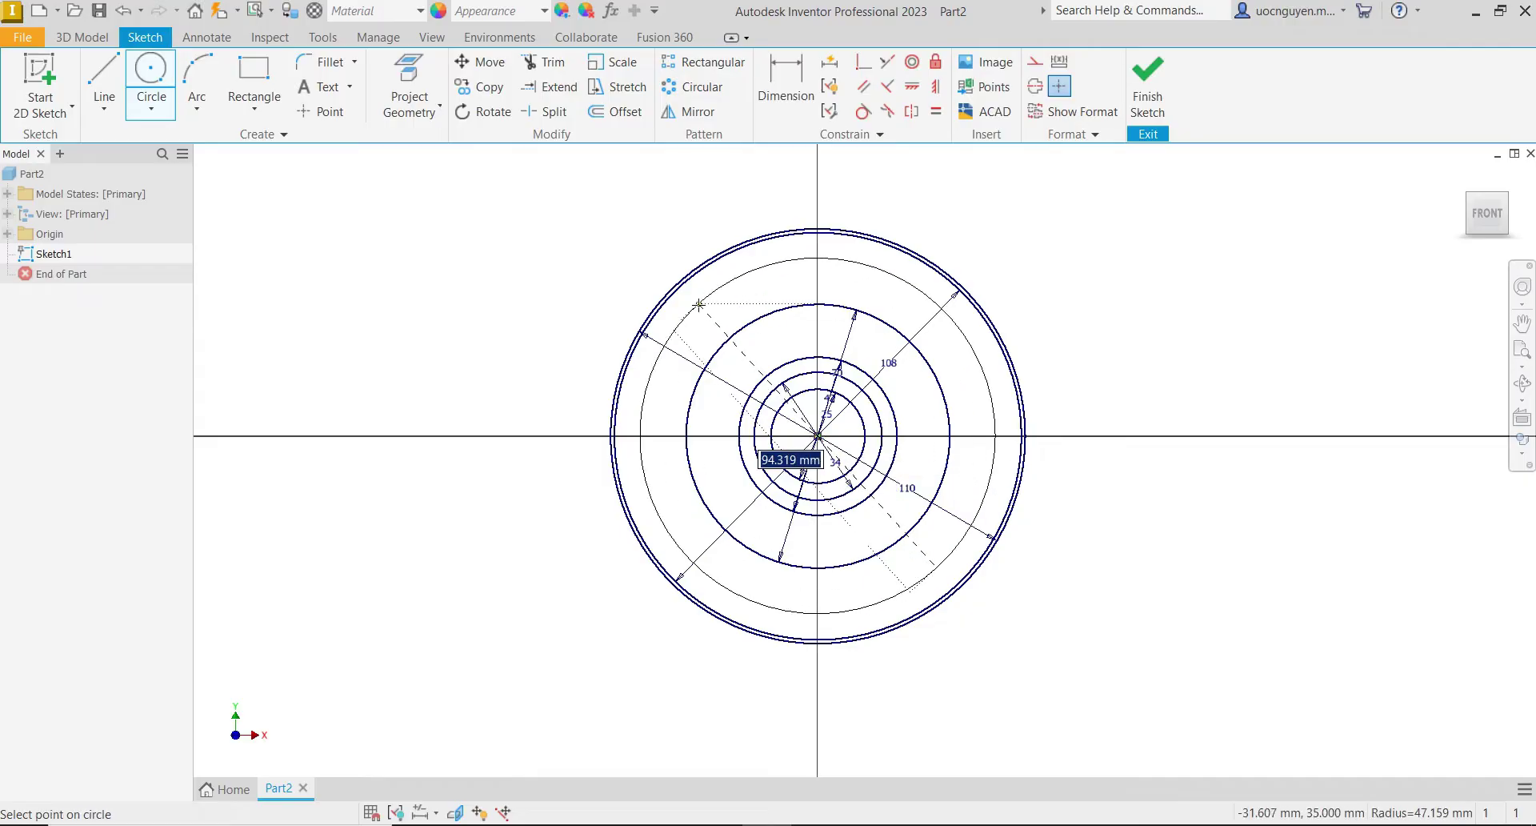
{"action": "type", "text": "98"}
{"action": "key", "text": "Return"}
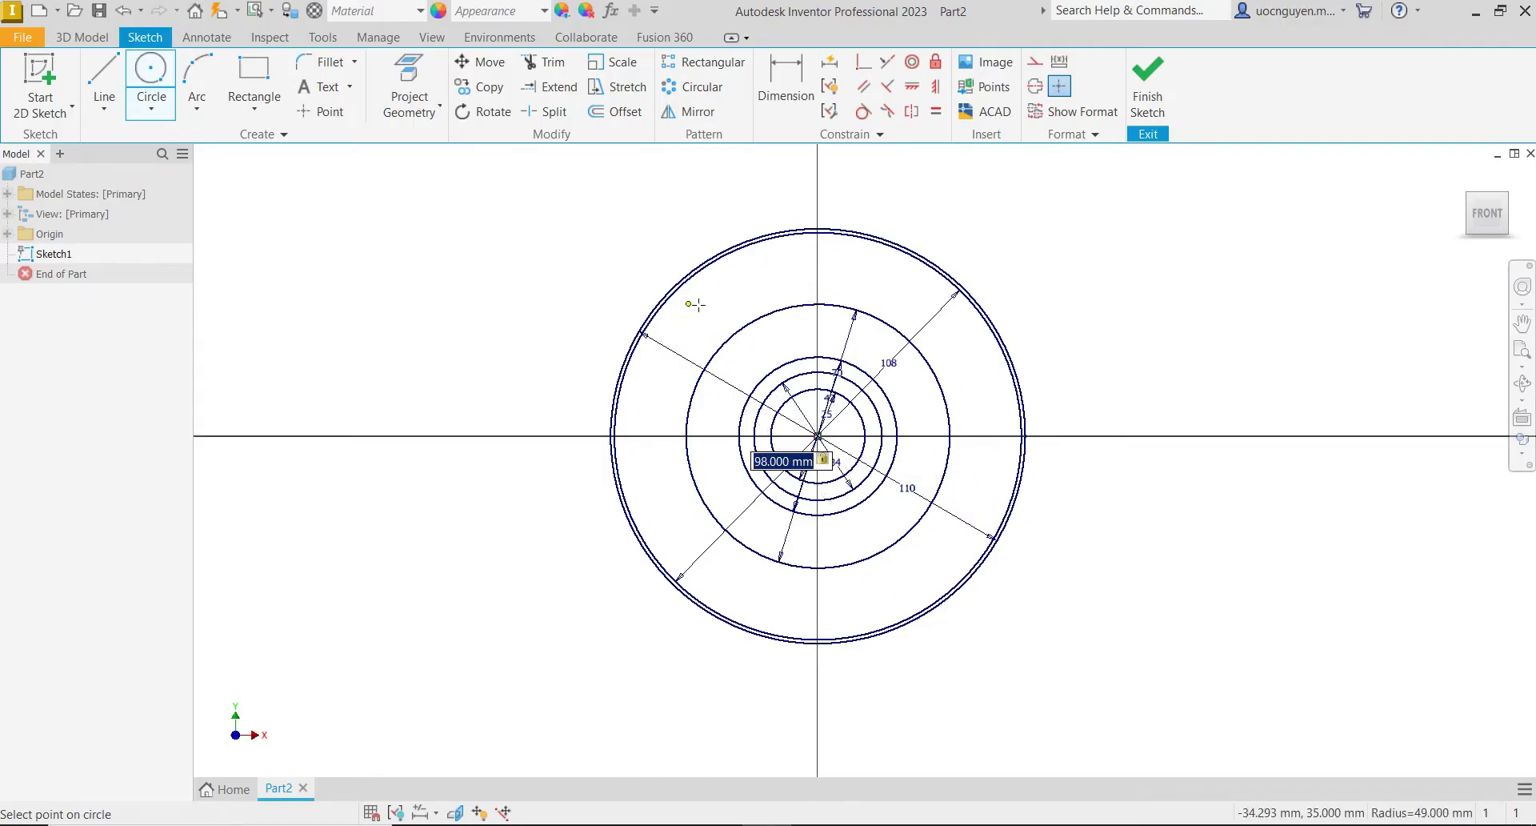
{"action": "key", "text": "Escape"}
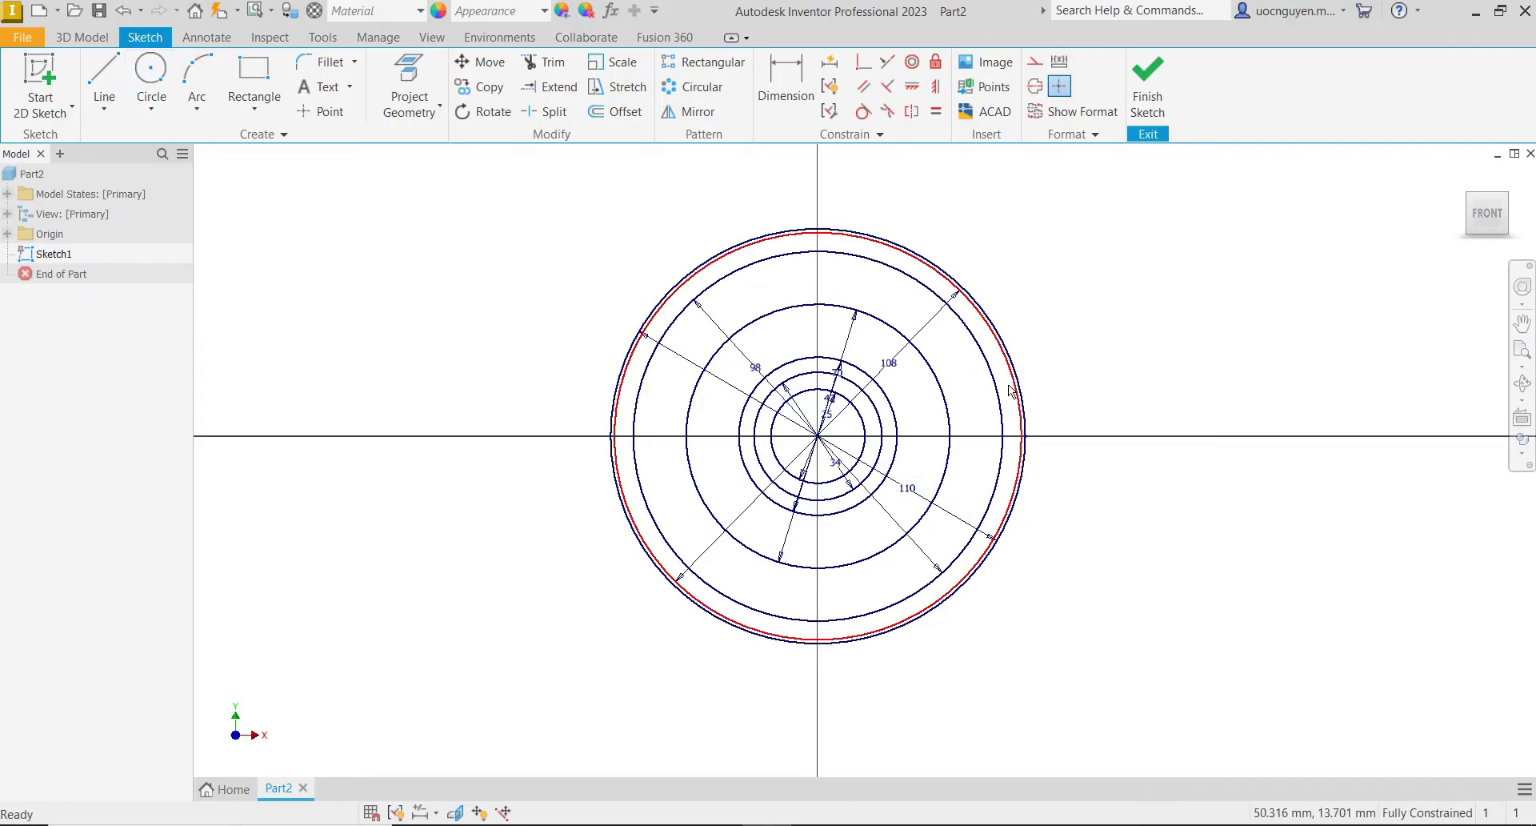
- Place the 108 and 110 dimension labels outside the circles and convert the 110 mm circle to construction geometry
{"action": "left_click_drag", "start_coordinate": [909, 368], "coordinate": [1077, 330]}
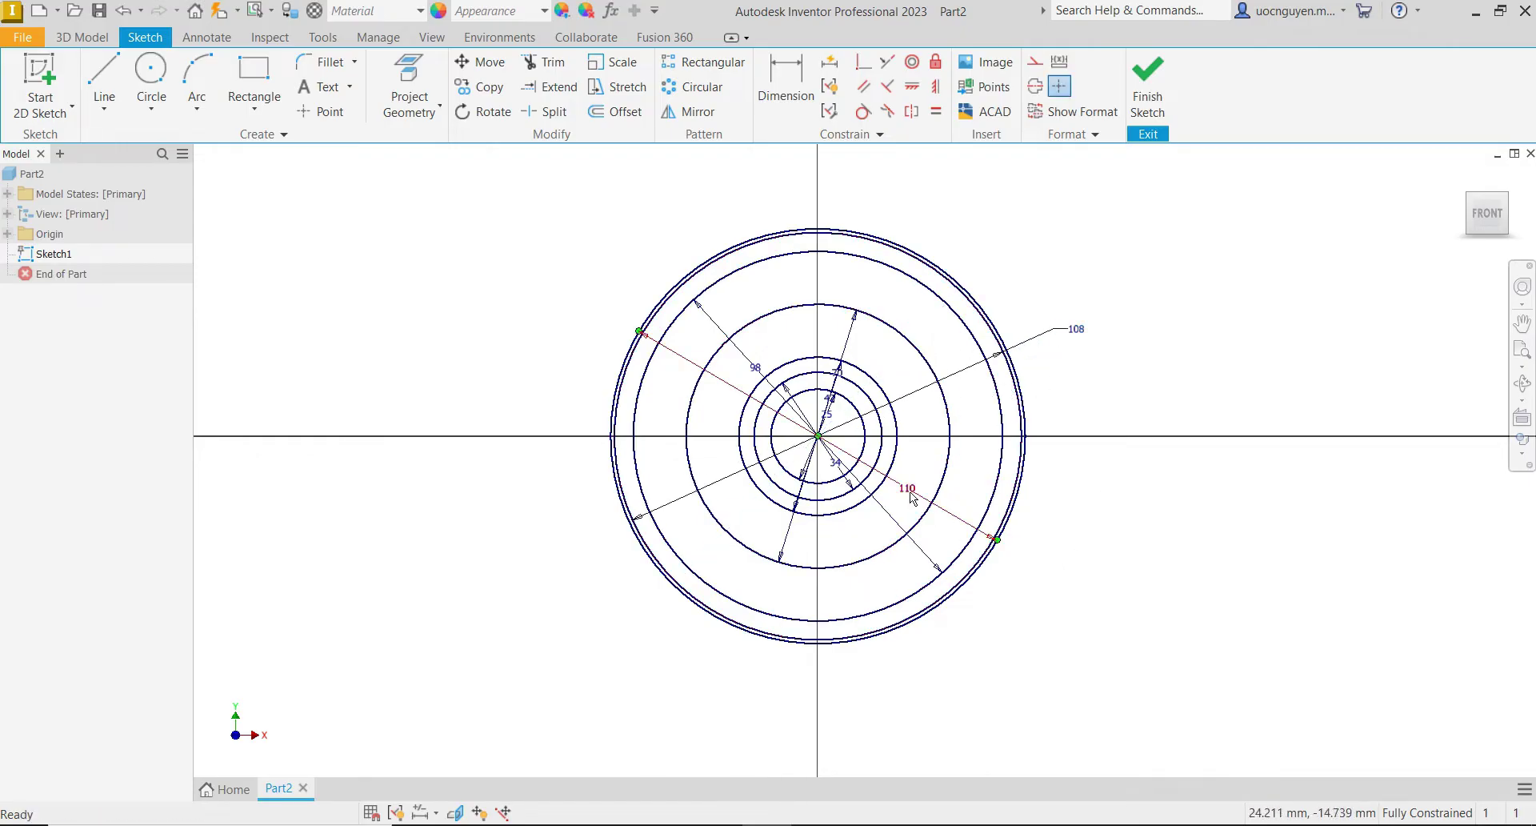
{"action": "left_click_drag", "start_coordinate": [916, 492], "coordinate": [895, 685]}
{"action": "left_click", "coordinate": [915, 625]}
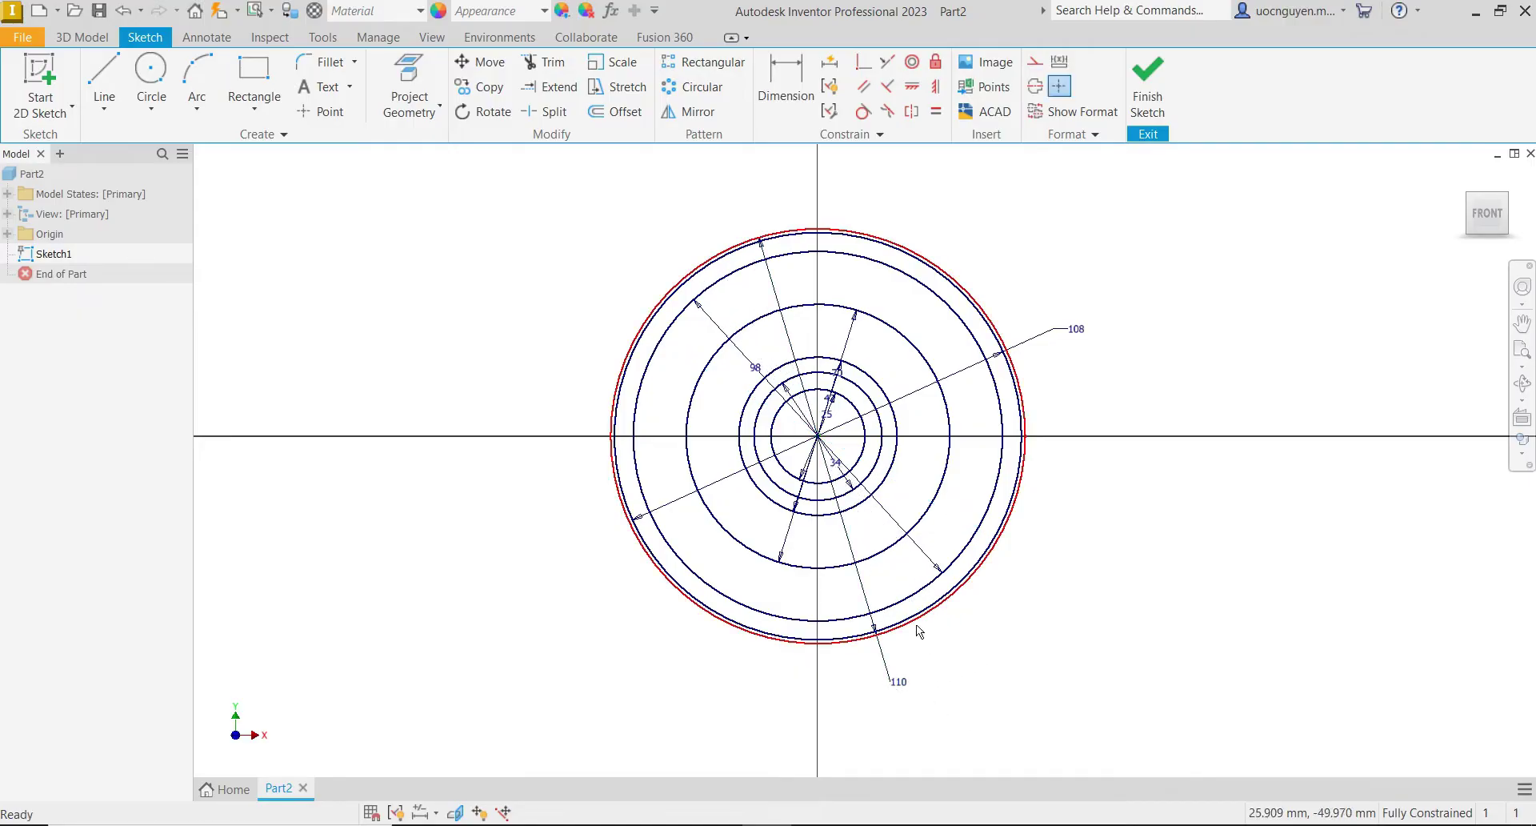
{"action": "right_click", "coordinate": [1073, 632]}
{"action": "left_click", "coordinate": [1143, 622]}
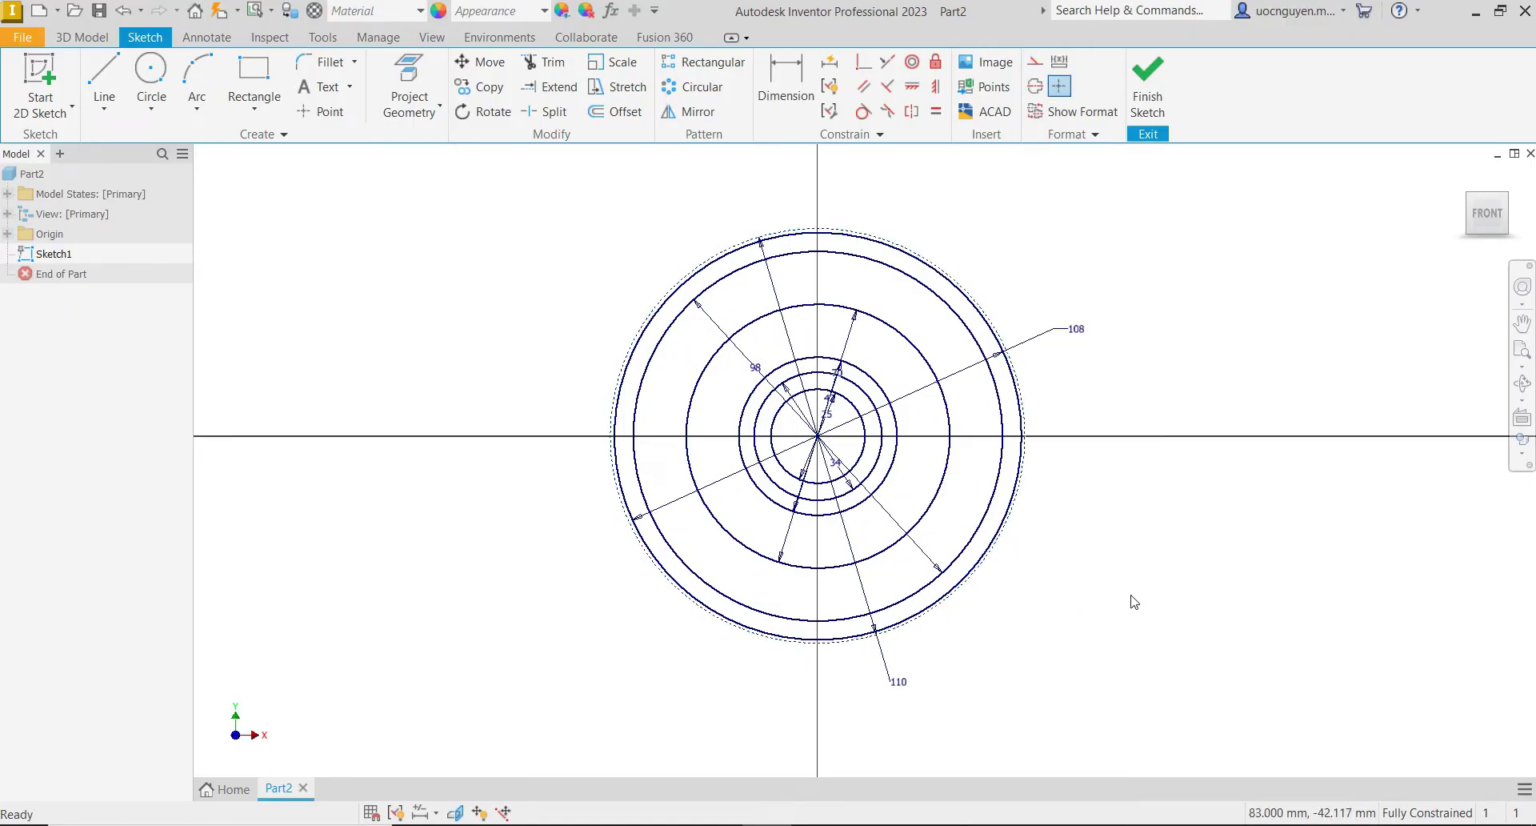
- Project the XZ and YZ origin planes into the sketch as reference lines through the centre
{"action": "scroll", "coordinate": [778, 253], "scroll_direction": "up", "scroll_amount": 3}
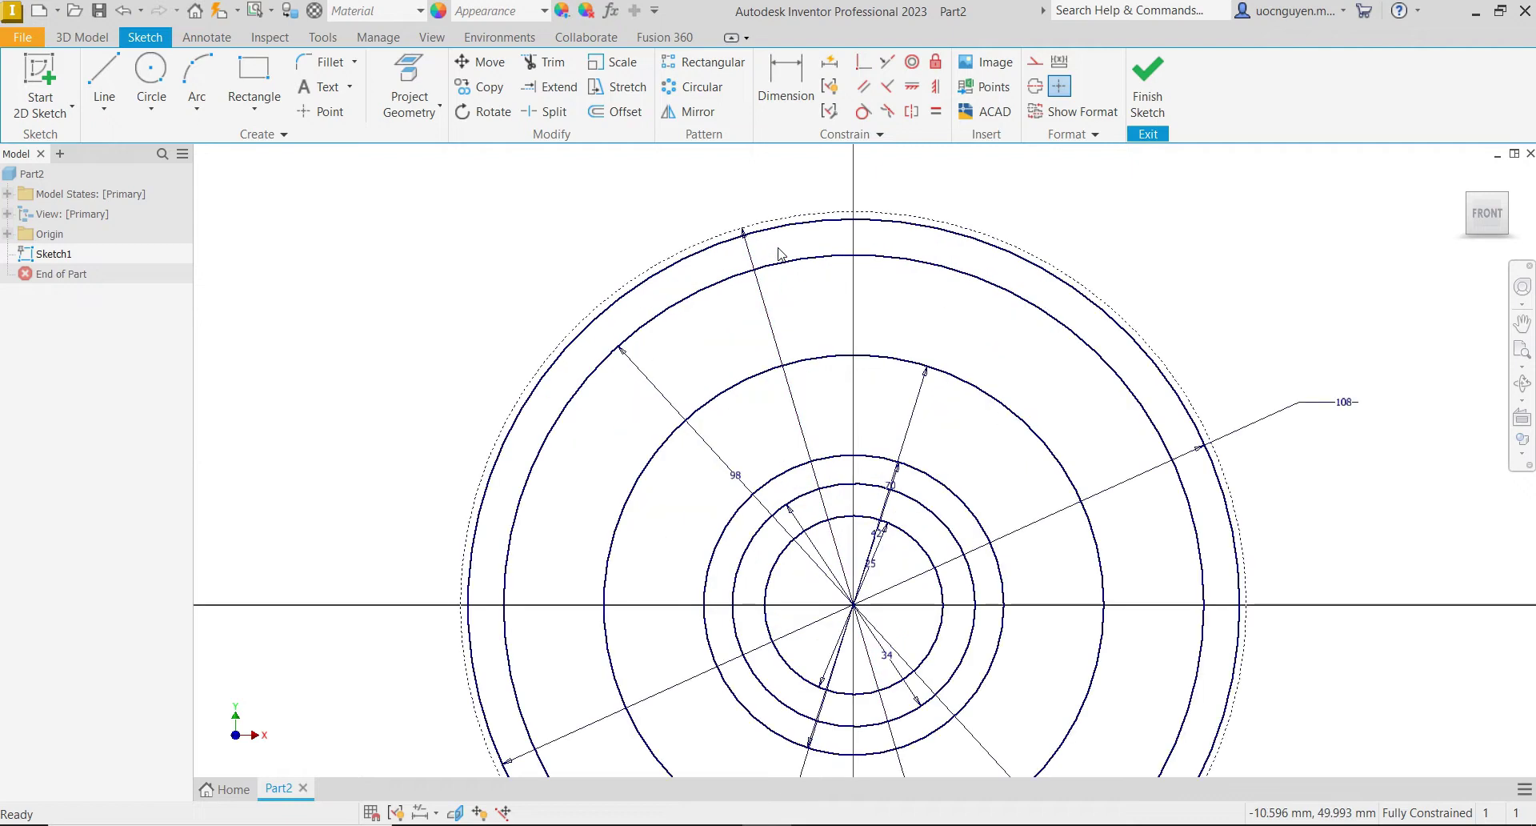
{"action": "scroll", "coordinate": [781, 252], "scroll_direction": "down", "scroll_amount": 3}
{"action": "middle_click_drag", "start_coordinate": [607, 258], "coordinate": [597, 295]}
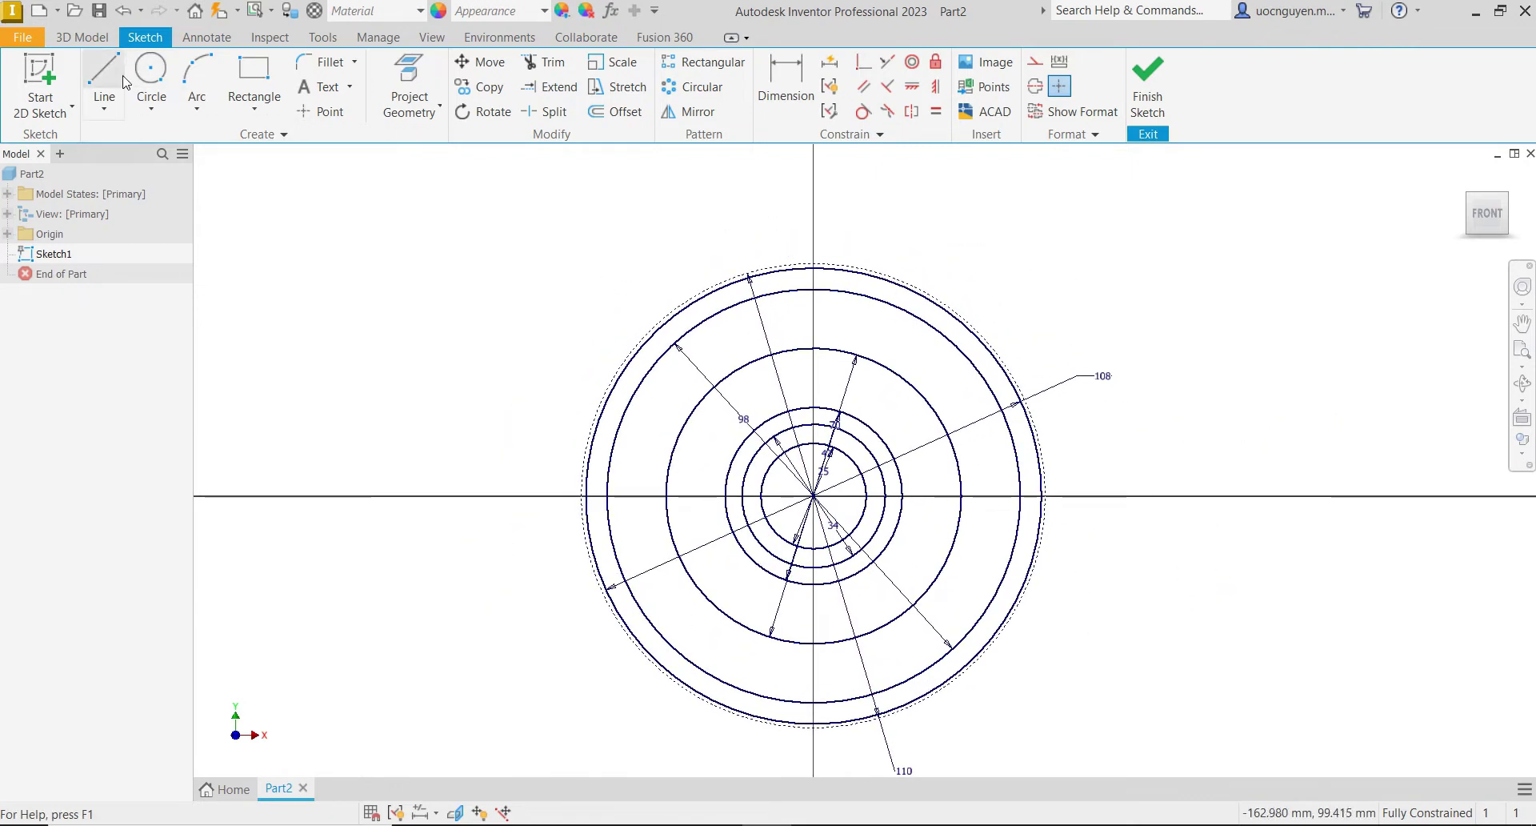
{"action": "left_click", "coordinate": [408, 84]}
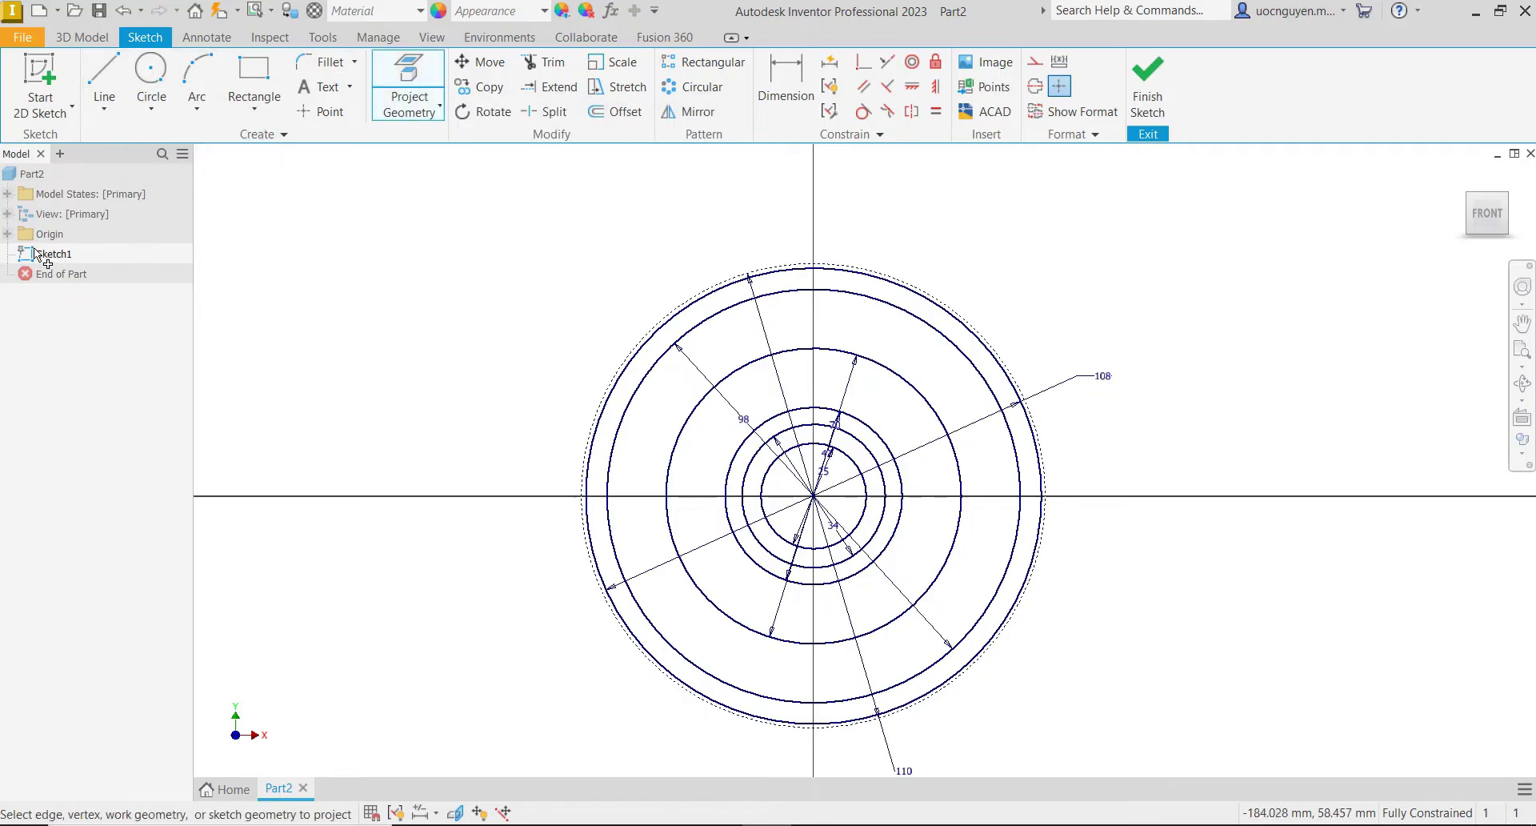
{"action": "left_click", "coordinate": [8, 233]}
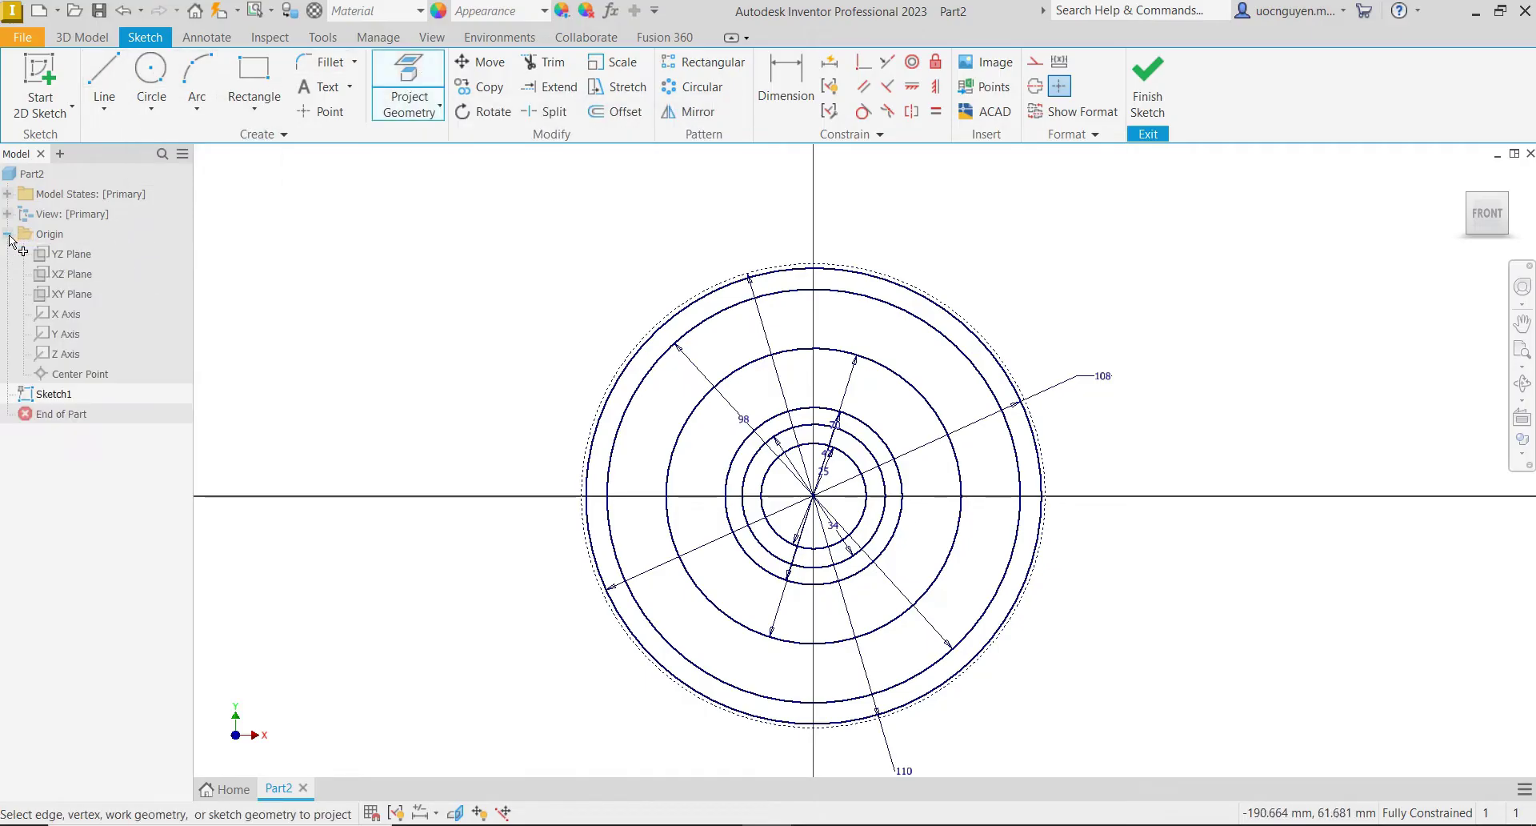
{"action": "left_click", "coordinate": [69, 272]}
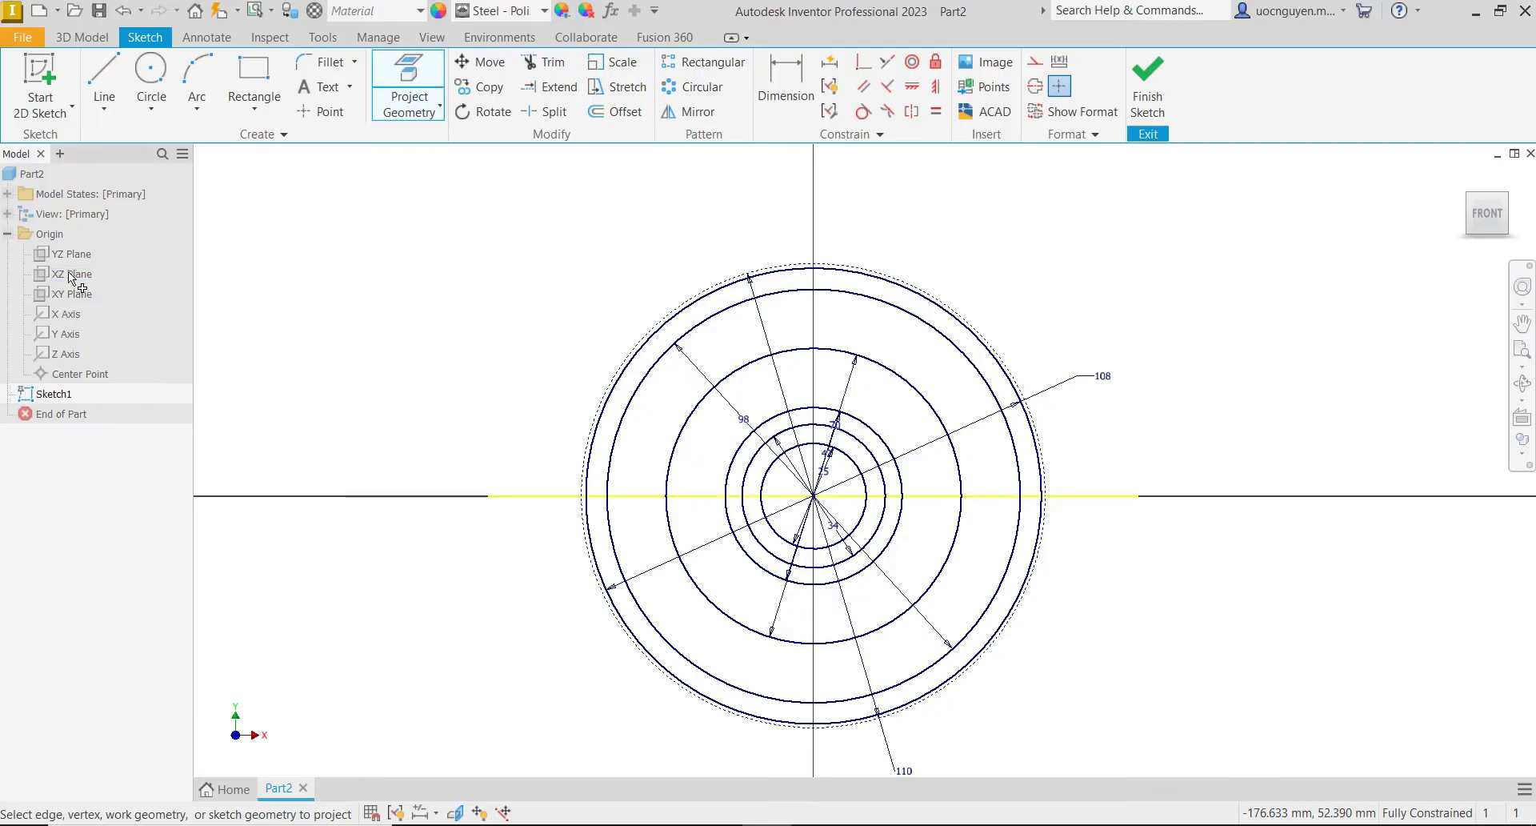
{"action": "left_click", "coordinate": [70, 255]}
{"action": "key", "text": "Escape"}
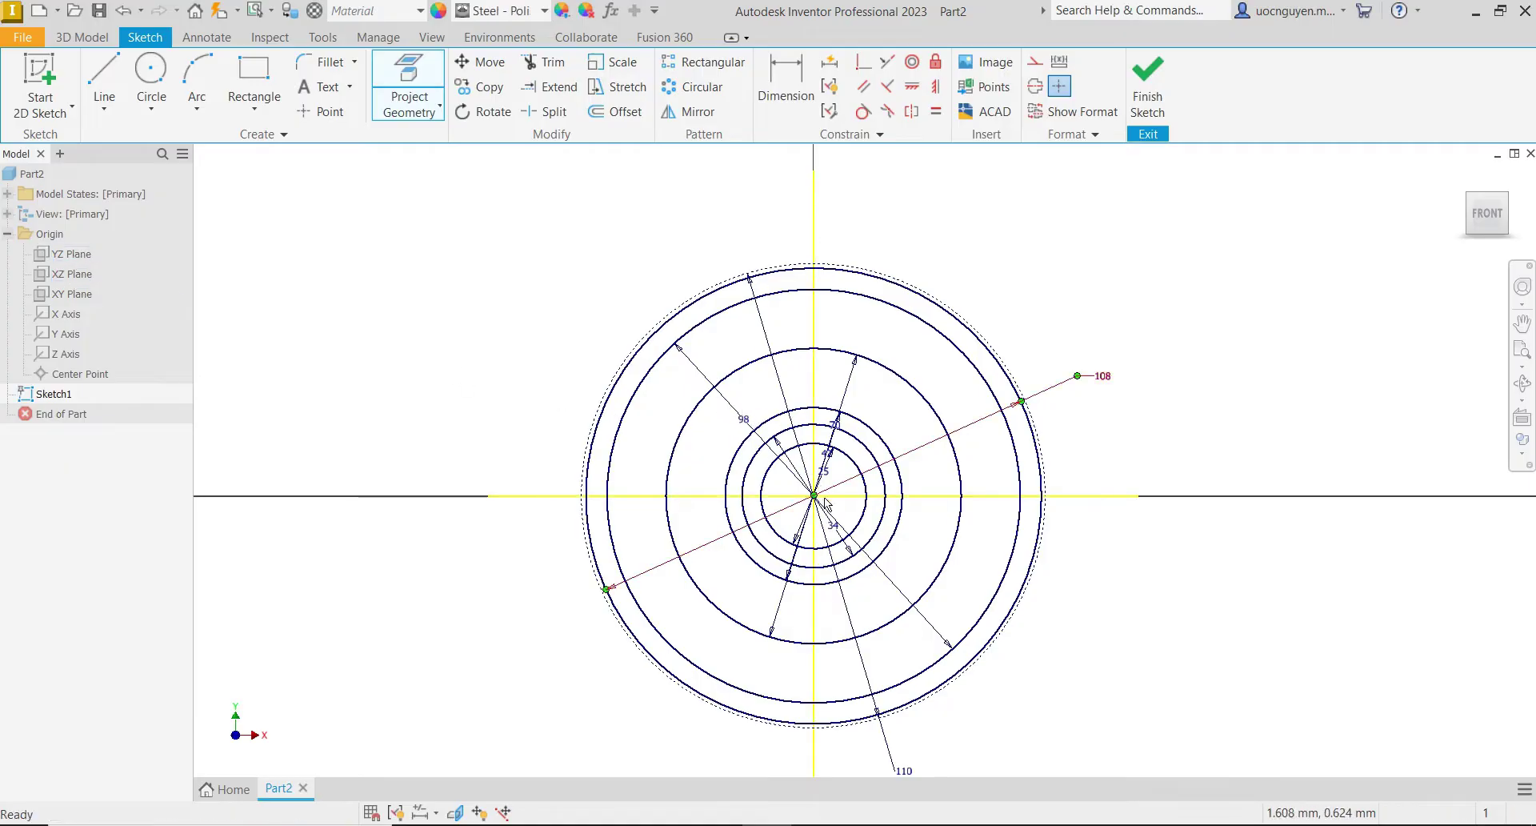
- Convert the two projected lines crossing at the origin to construction geometry
{"action": "left_click_drag", "start_coordinate": [844, 509], "coordinate": [791, 484]}
{"action": "right_click", "coordinate": [1208, 606]}
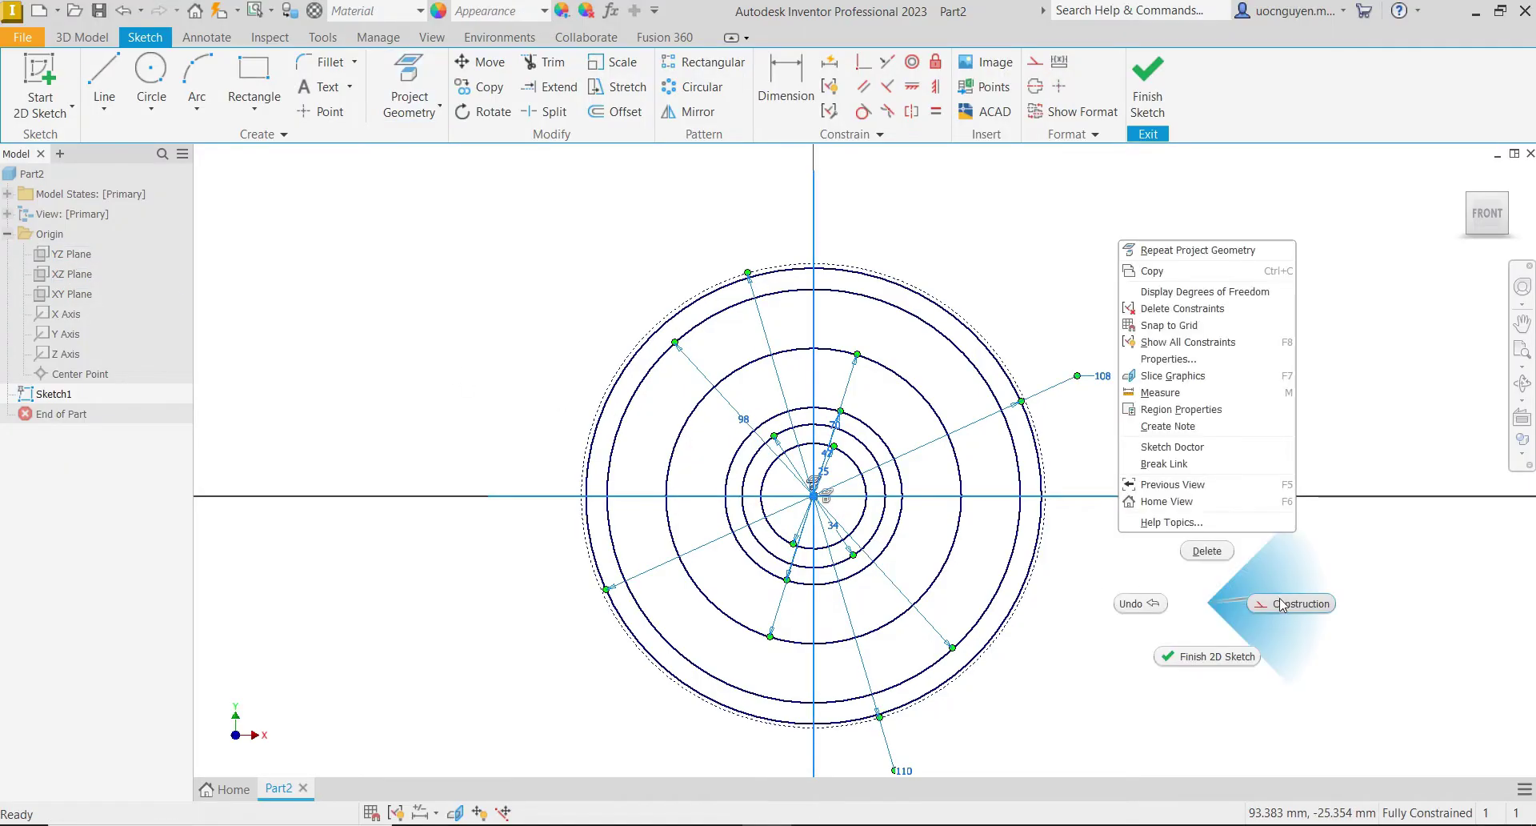
{"action": "left_click", "coordinate": [1282, 605]}
- Draw a line from the origin up and to the left, ending on the 110 mm construction circle
{"action": "left_click", "coordinate": [105, 80]}
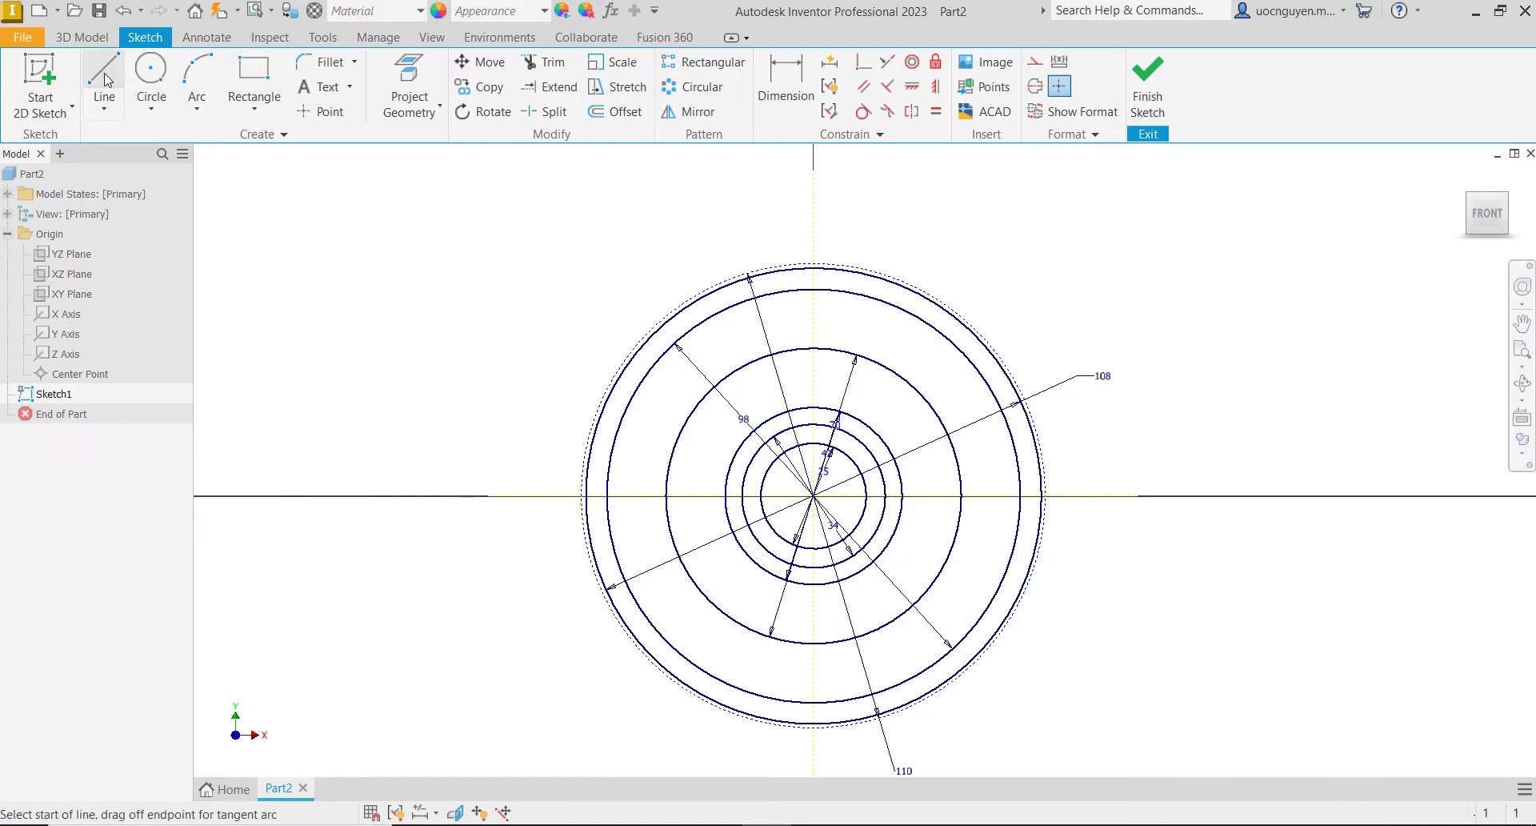
{"action": "left_click", "coordinate": [813, 496]}
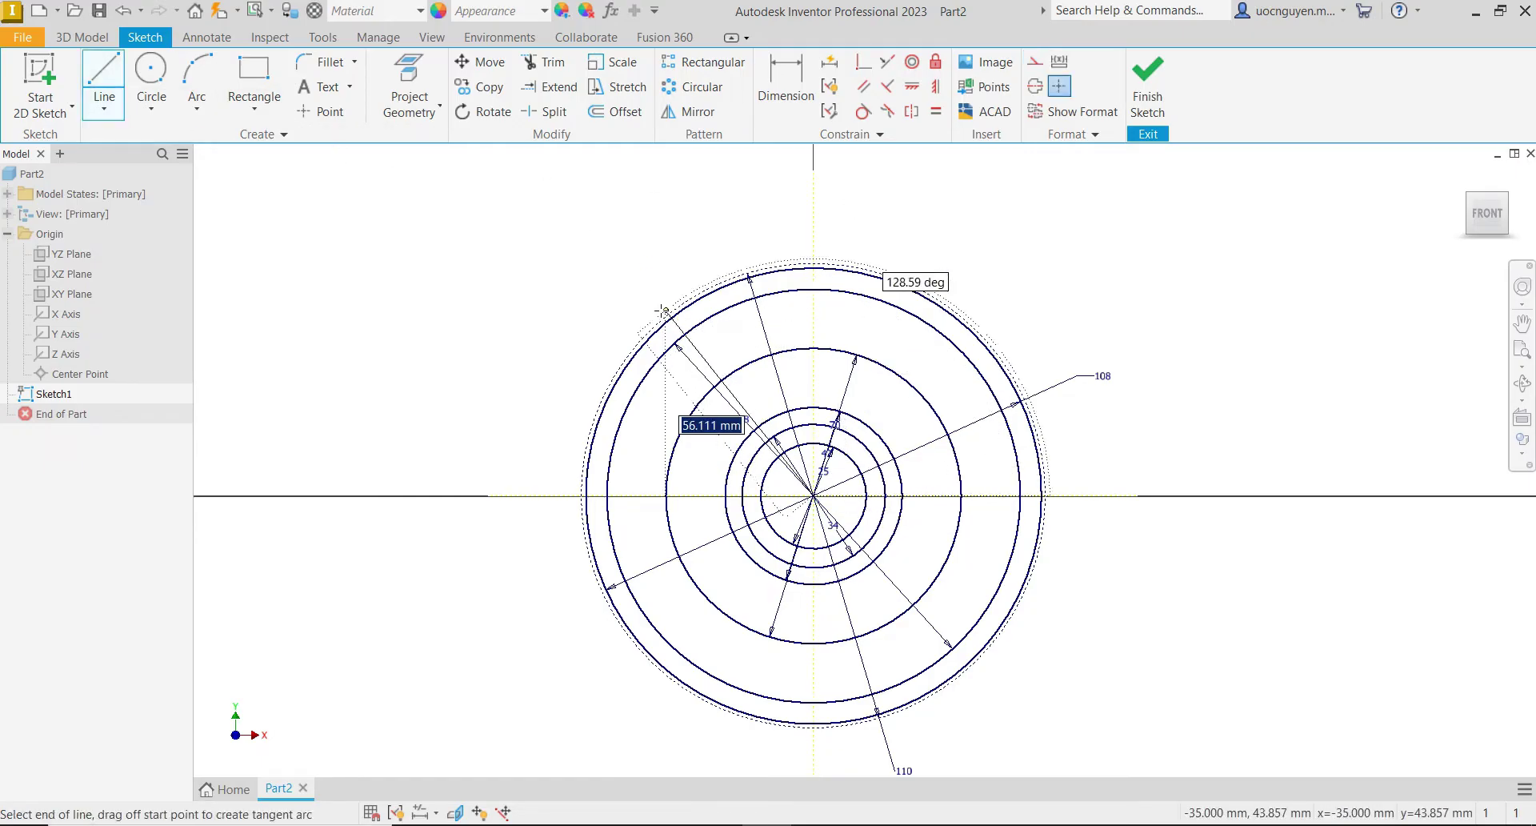
{"action": "scroll", "coordinate": [703, 308], "scroll_direction": "up", "scroll_amount": 4}
{"action": "double_click", "coordinate": [725, 328]}
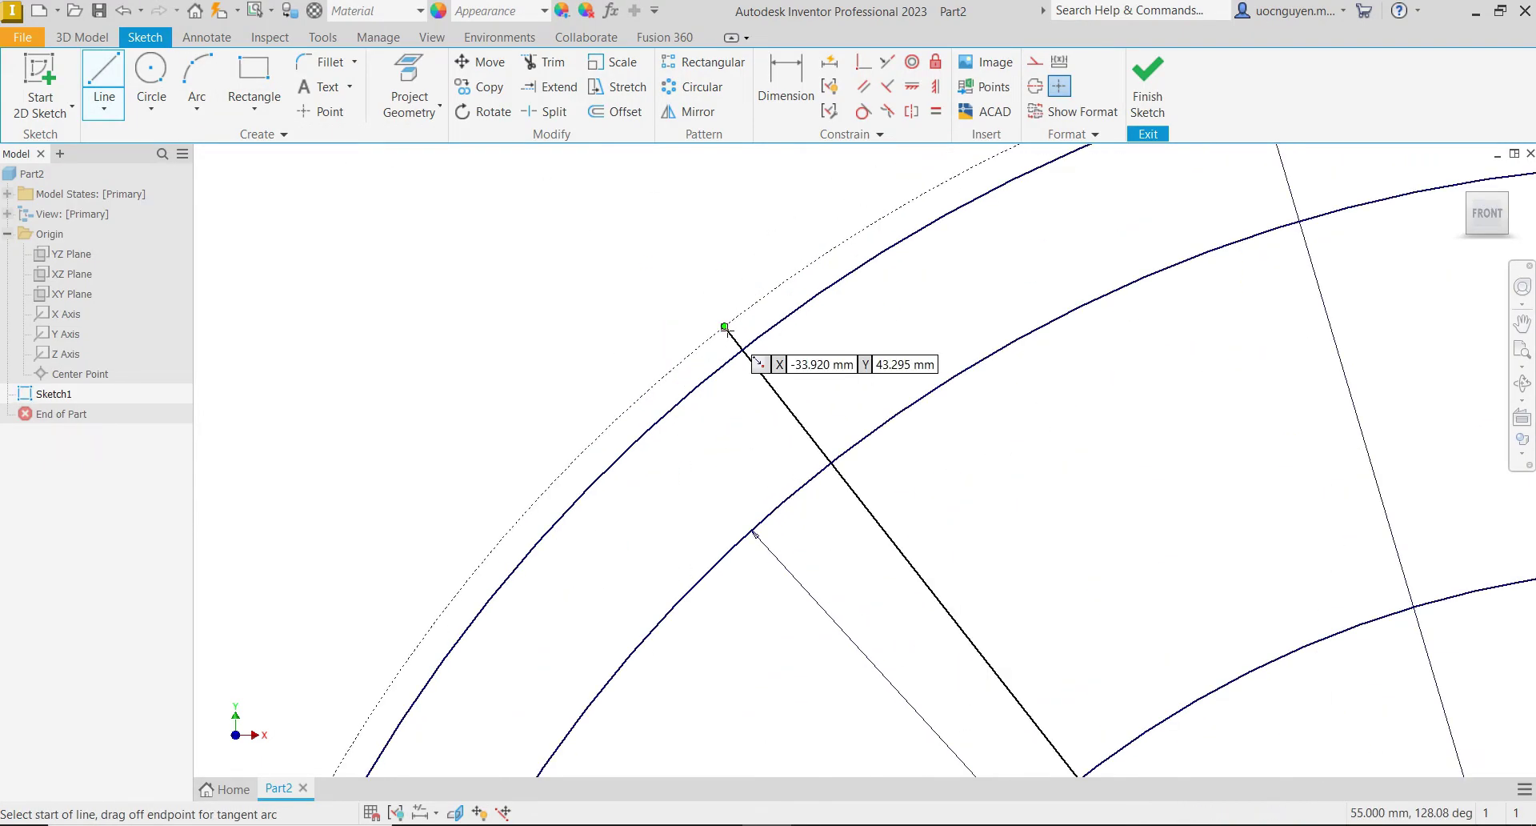
{"action": "key", "text": "Escape"}
- Dimension the angle between the slanted line and the projected vertical axis and set it to 30 degrees
{"action": "scroll", "coordinate": [572, 309], "scroll_direction": "down", "scroll_amount": 6}
{"action": "scroll", "coordinate": [599, 319], "scroll_direction": "up", "scroll_amount": 2}
{"action": "key", "text": "d"}
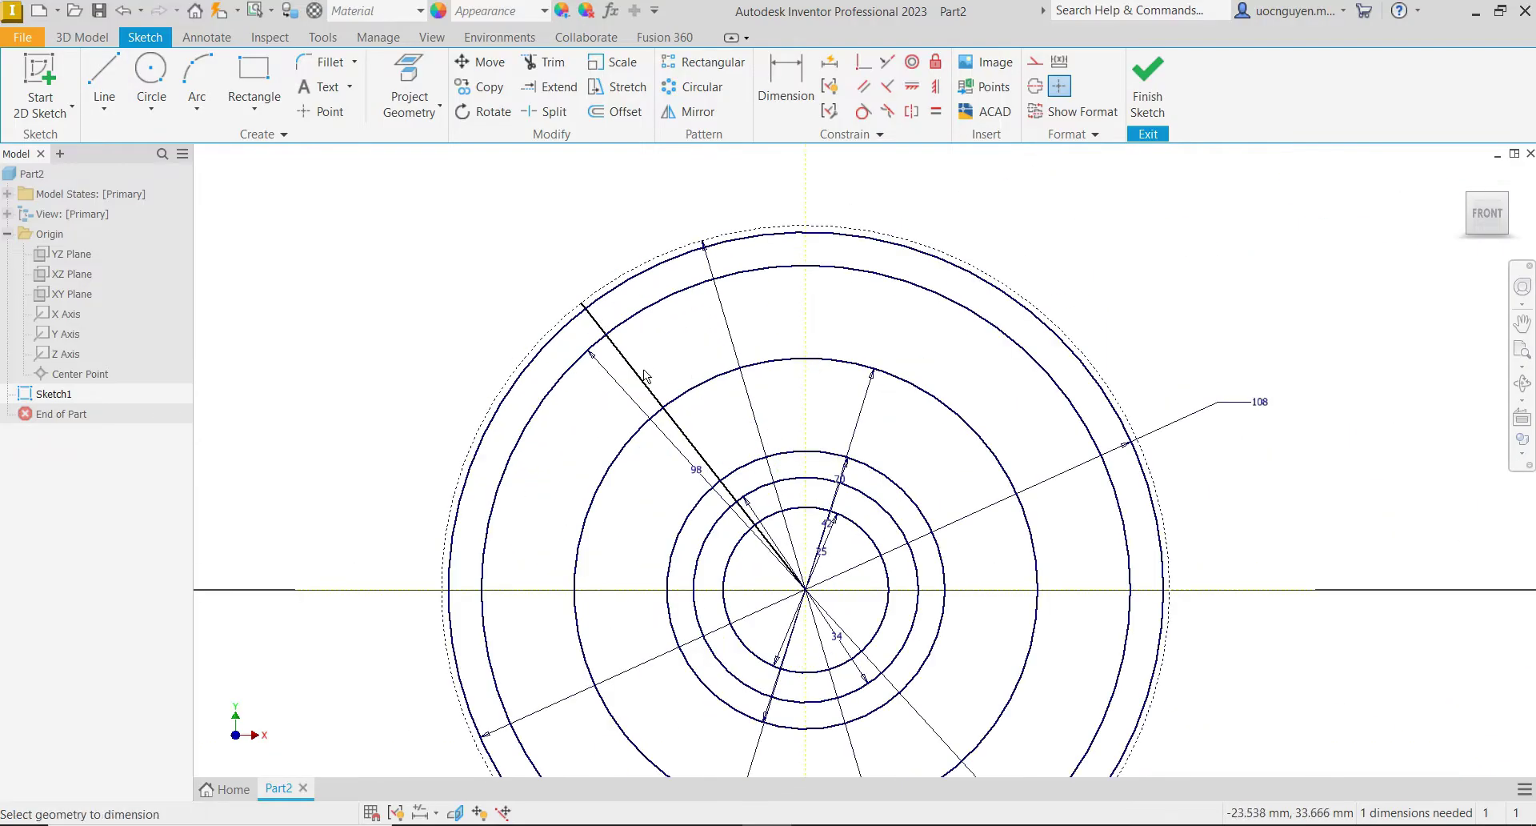
{"action": "left_click", "coordinate": [645, 376]}
{"action": "left_click", "coordinate": [806, 336]}
{"action": "left_click", "coordinate": [674, 194]}
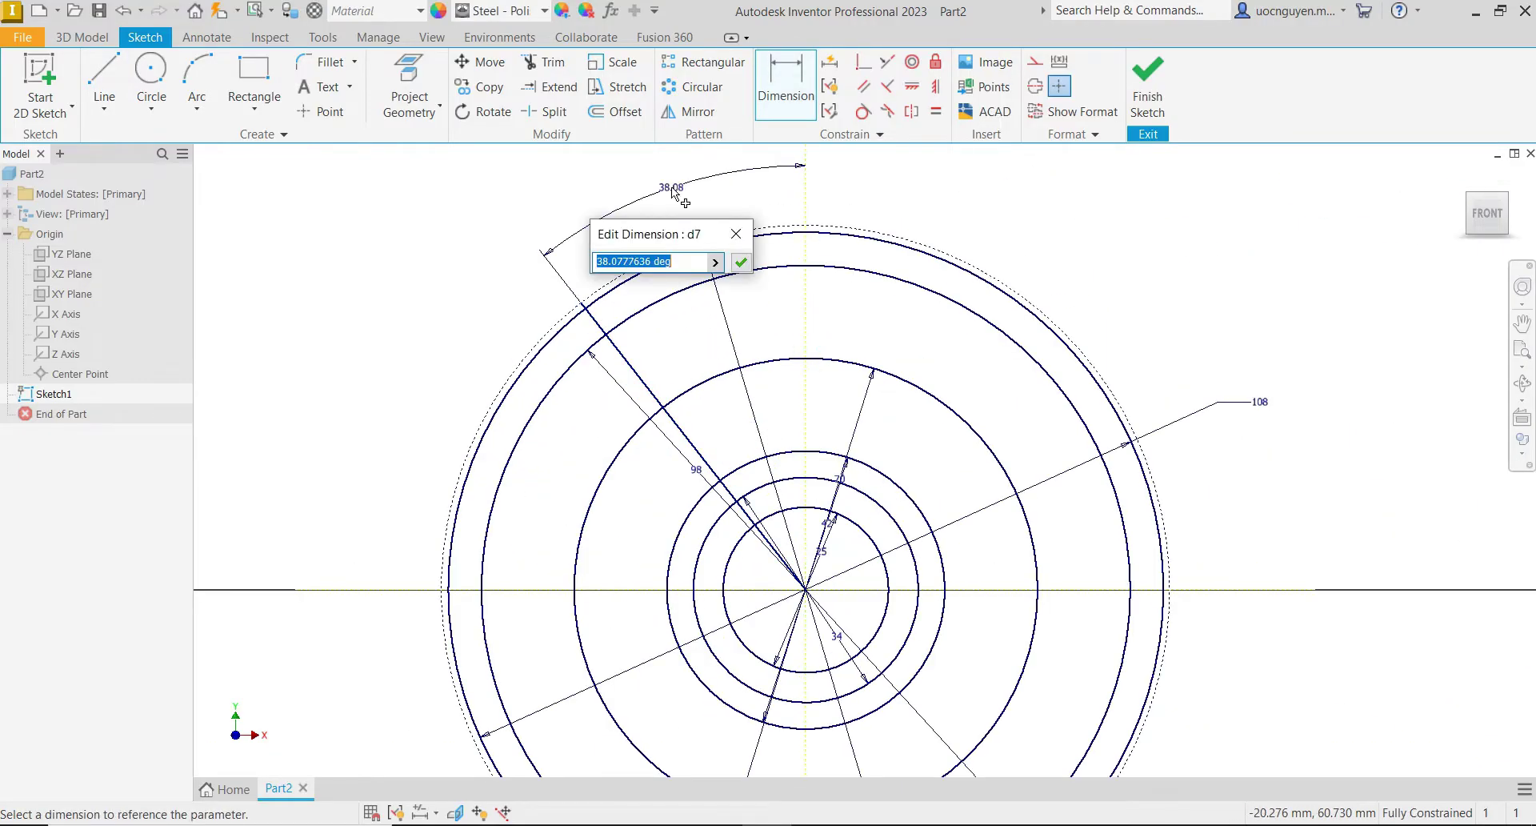
{"action": "type", "text": "30"}
{"action": "key", "text": "Return"}
{"action": "key", "text": "Escape"}
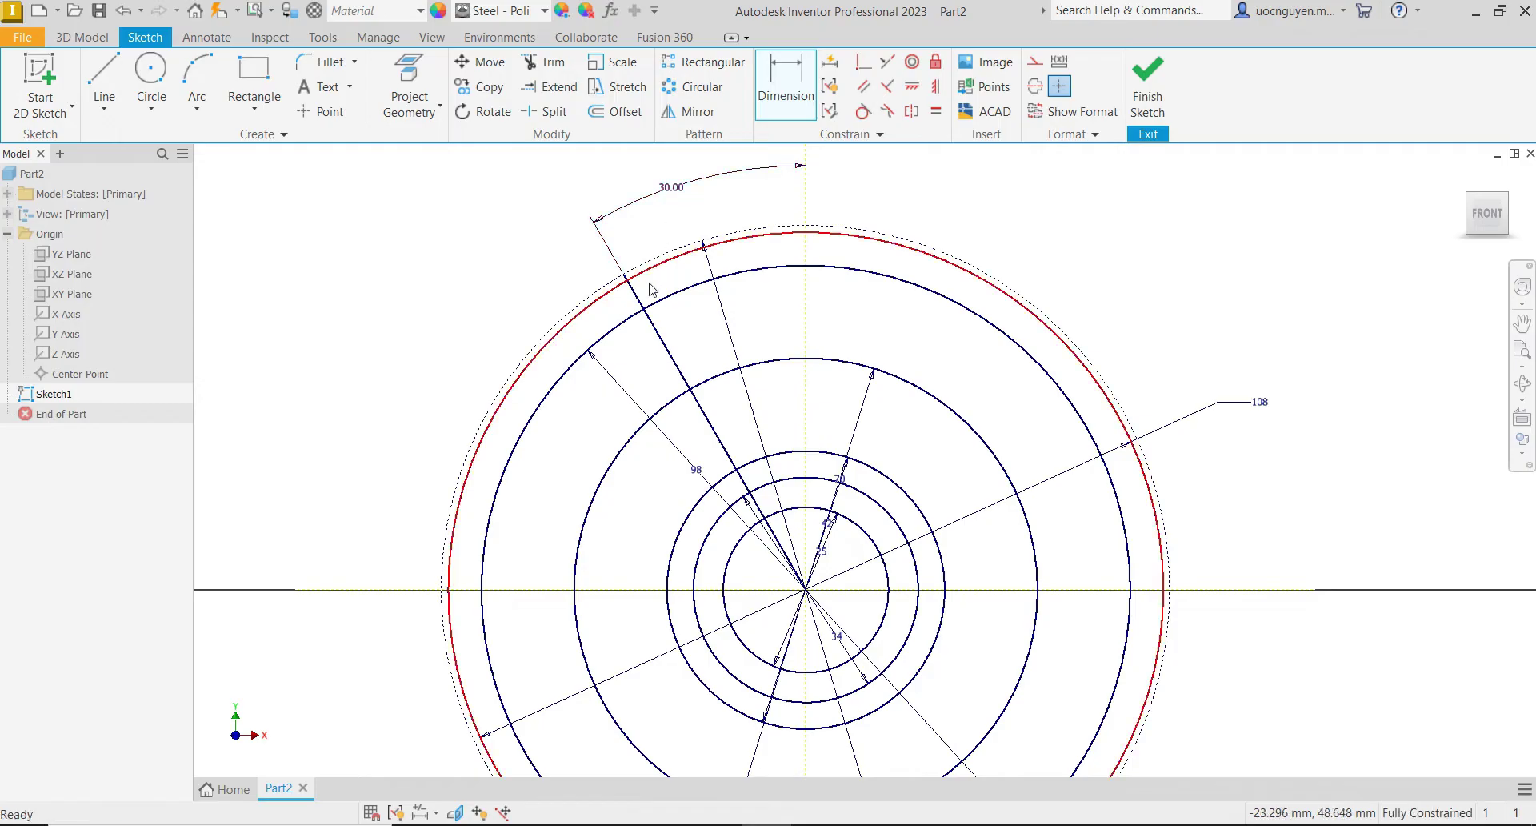
- Convert the 30-degree slanted line to construction geometry
{"action": "left_click", "coordinate": [645, 308]}
{"action": "right_click", "coordinate": [988, 219]}
{"action": "left_click", "coordinate": [1048, 221]}
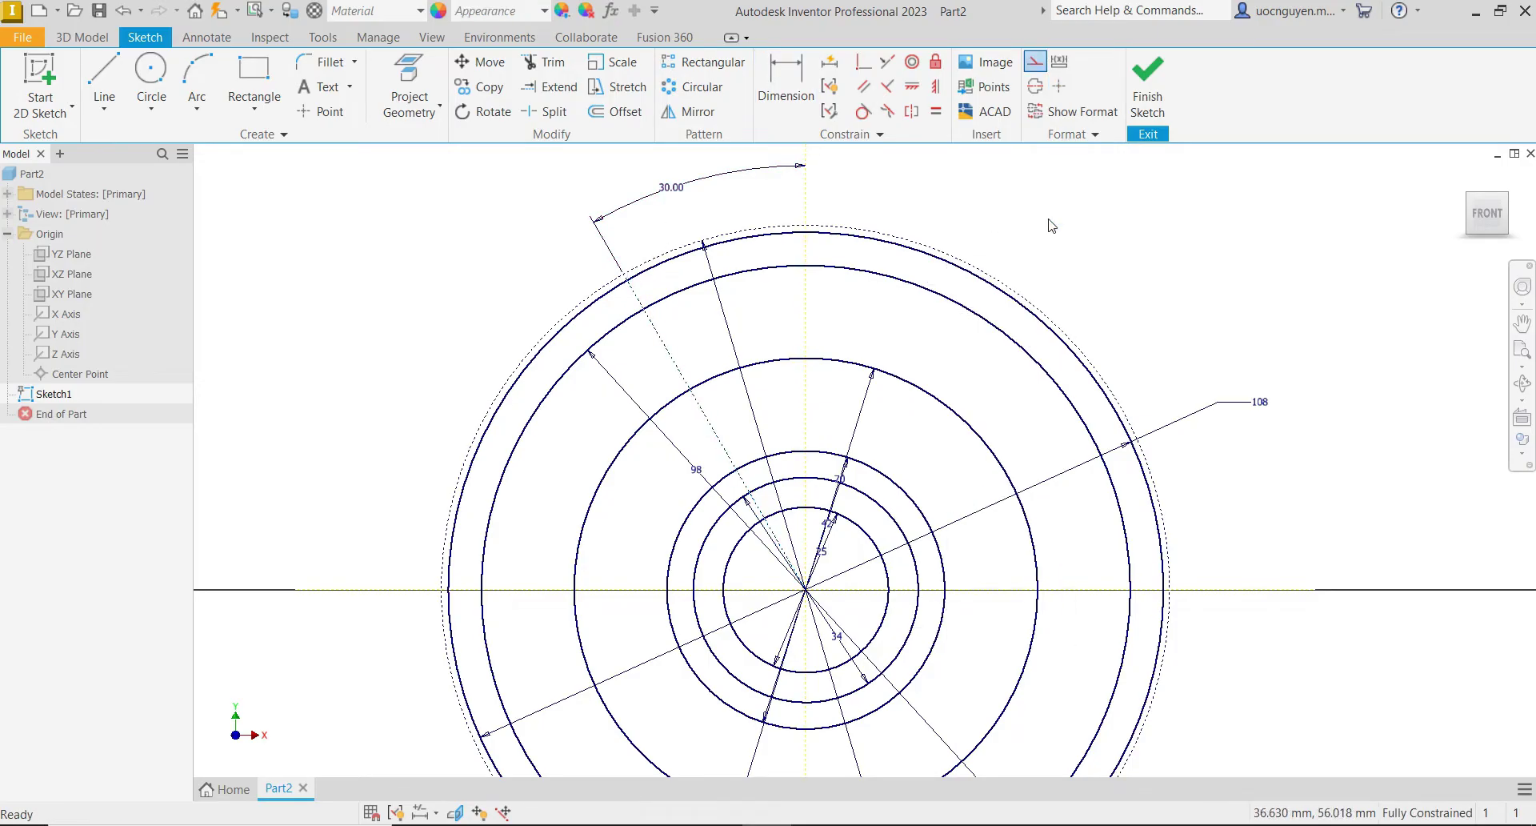
- Draw two concentric circles of 10 mm and 20 mm diameter where the 30-degree construction line meets the 110 mm construction circle
{"action": "middle_click_drag", "start_coordinate": [1035, 211], "coordinate": [1053, 226]}
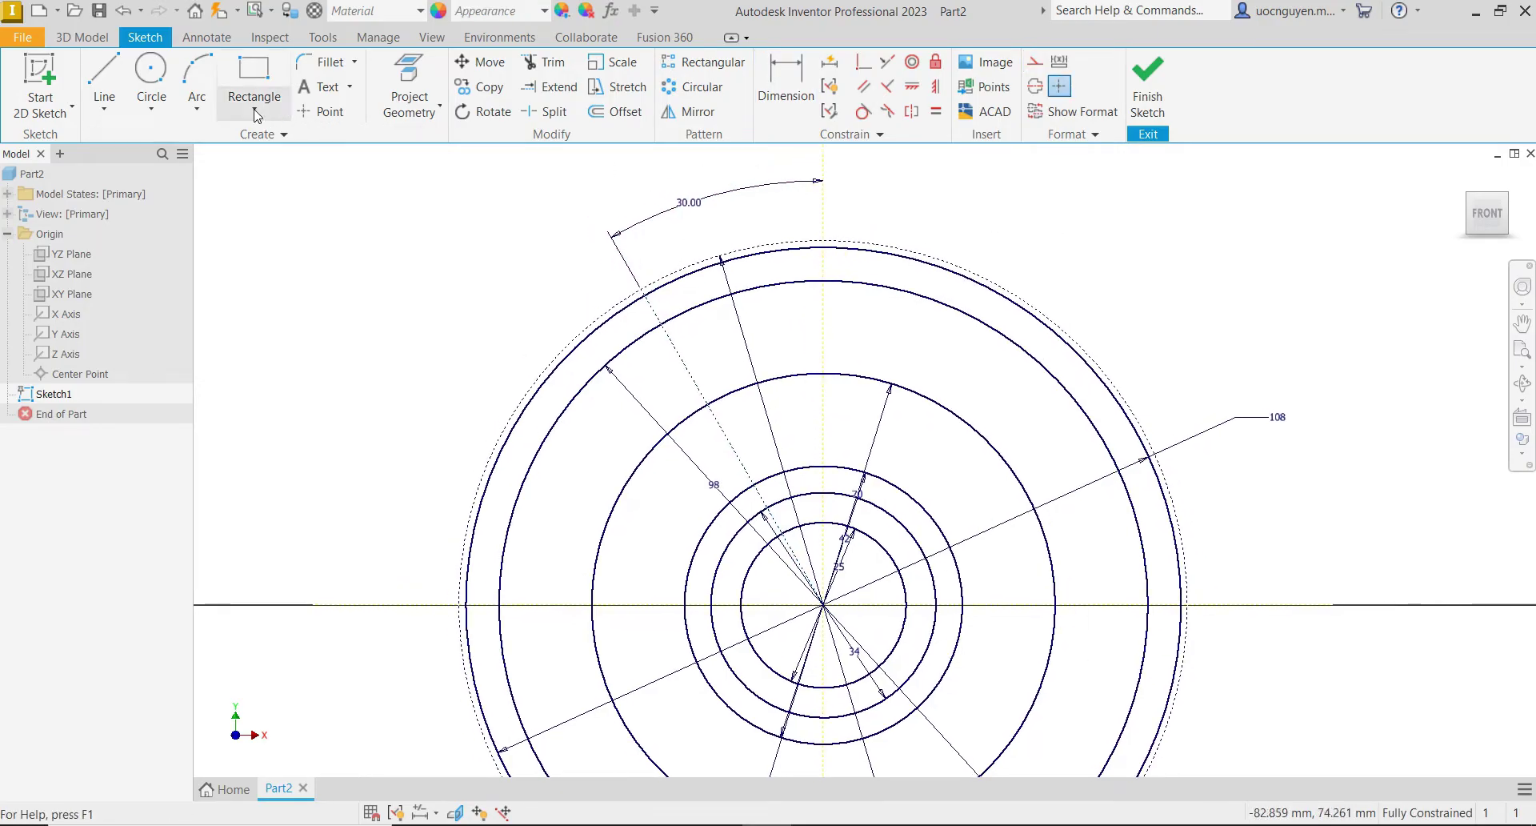
{"action": "left_click", "coordinate": [154, 78]}
{"action": "scroll", "coordinate": [652, 240], "scroll_direction": "up", "scroll_amount": 2}
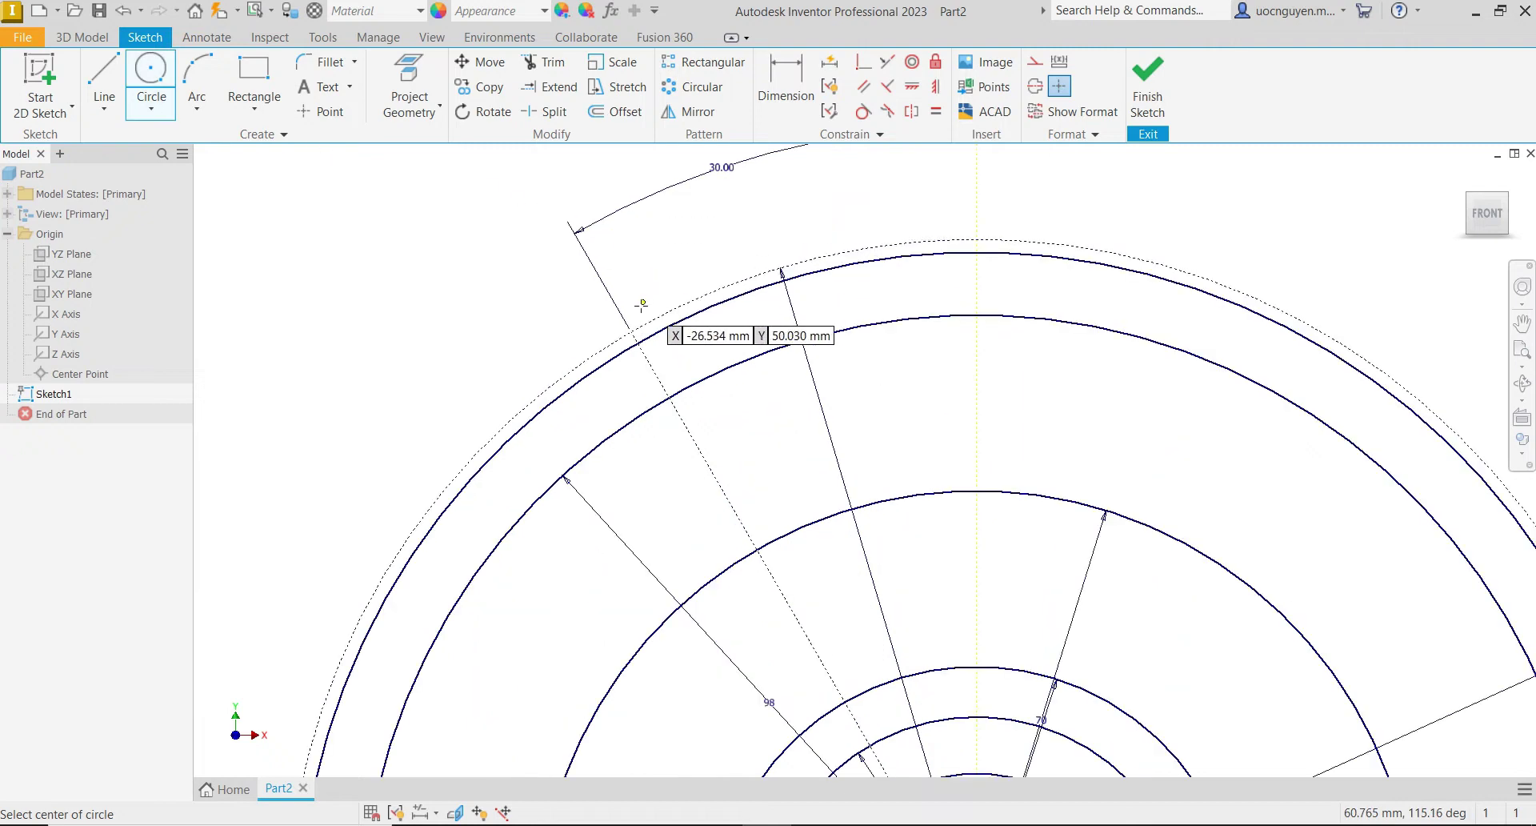
{"action": "left_click", "coordinate": [632, 330]}
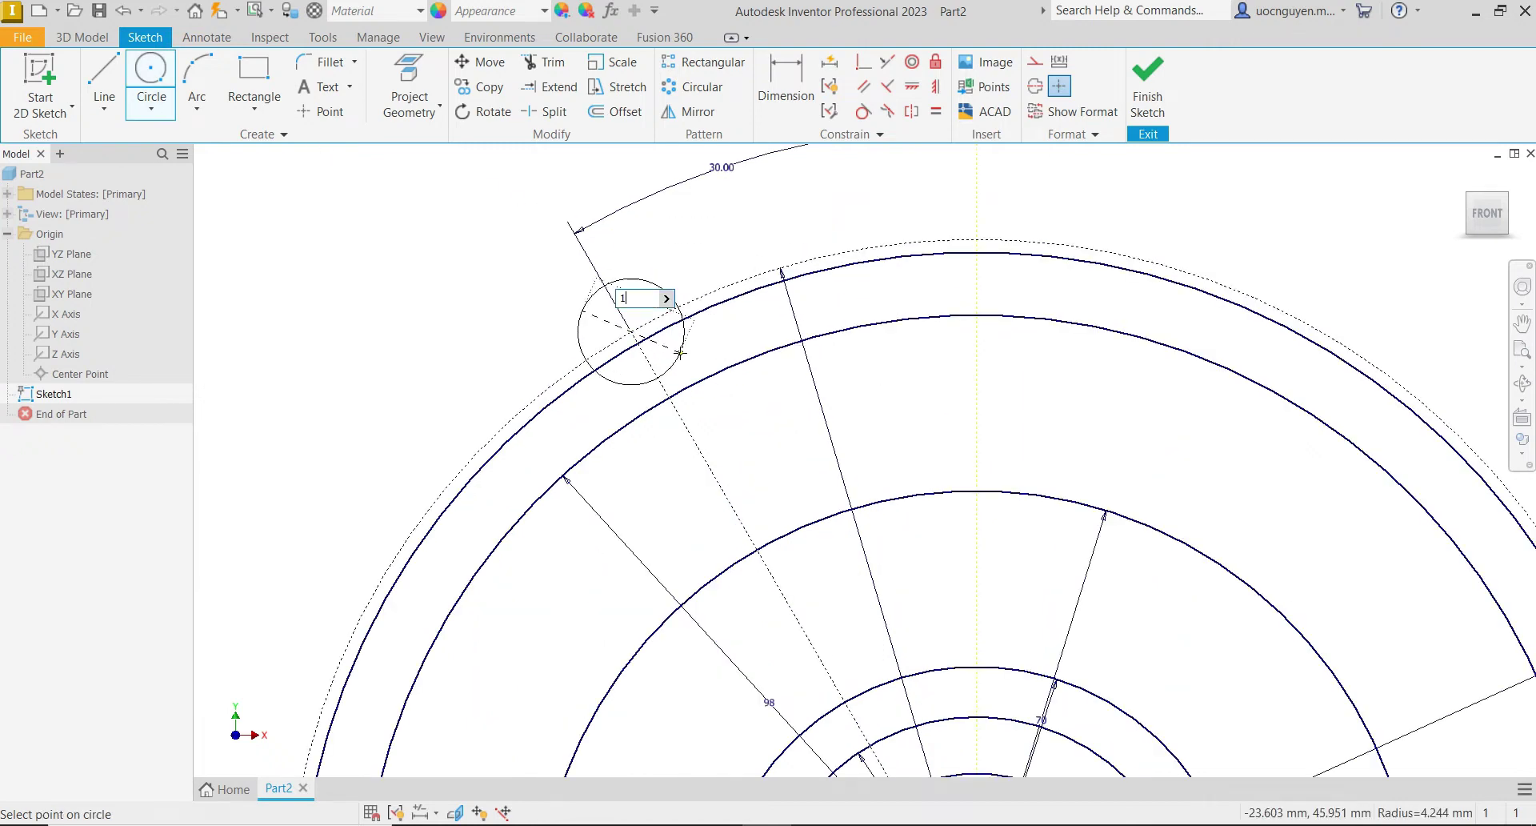
{"action": "left_click", "coordinate": [632, 331]}
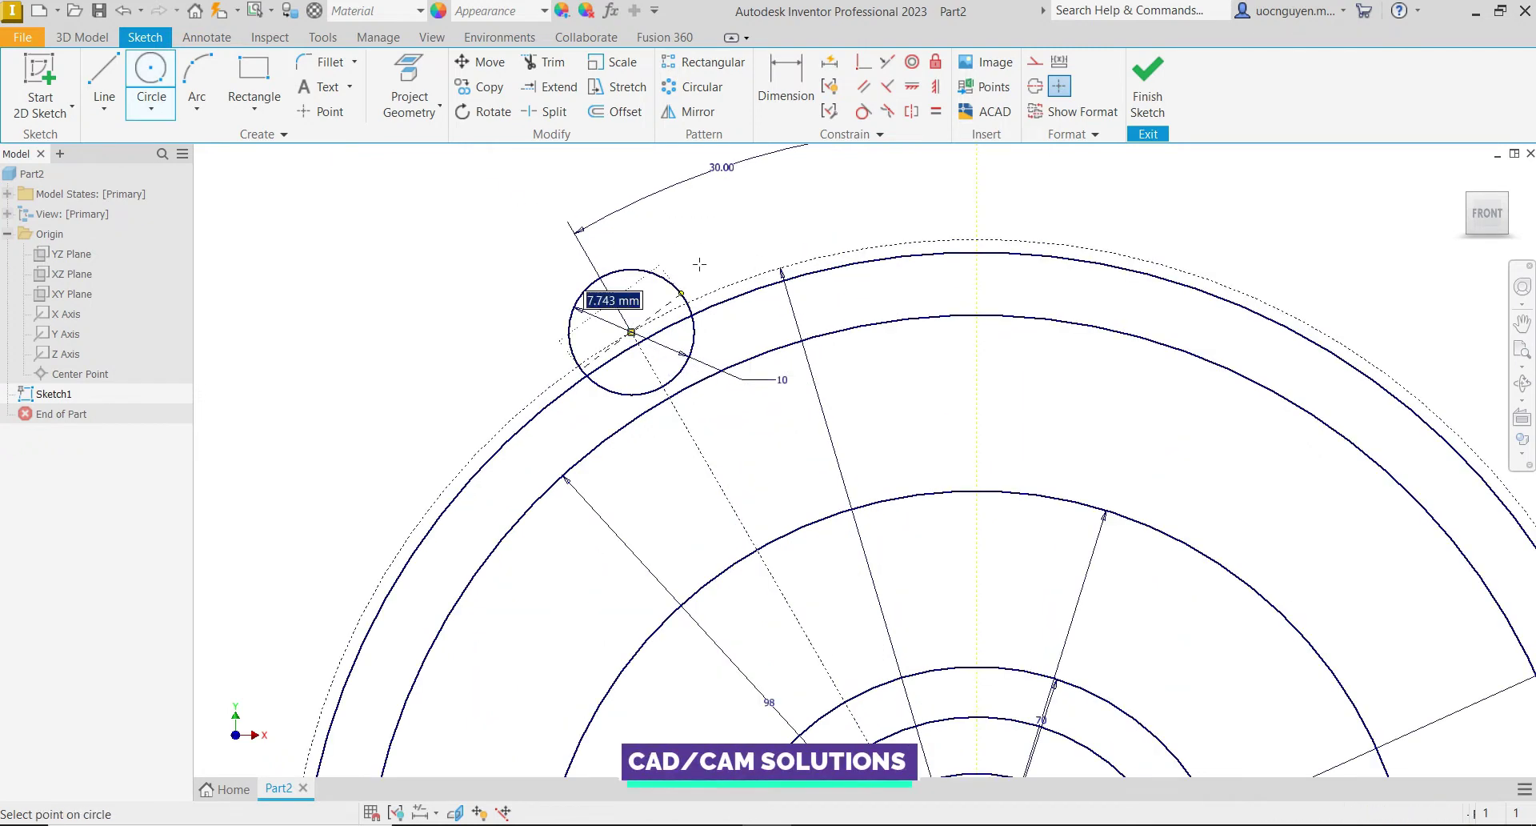
{"action": "left_click", "coordinate": [705, 254]}
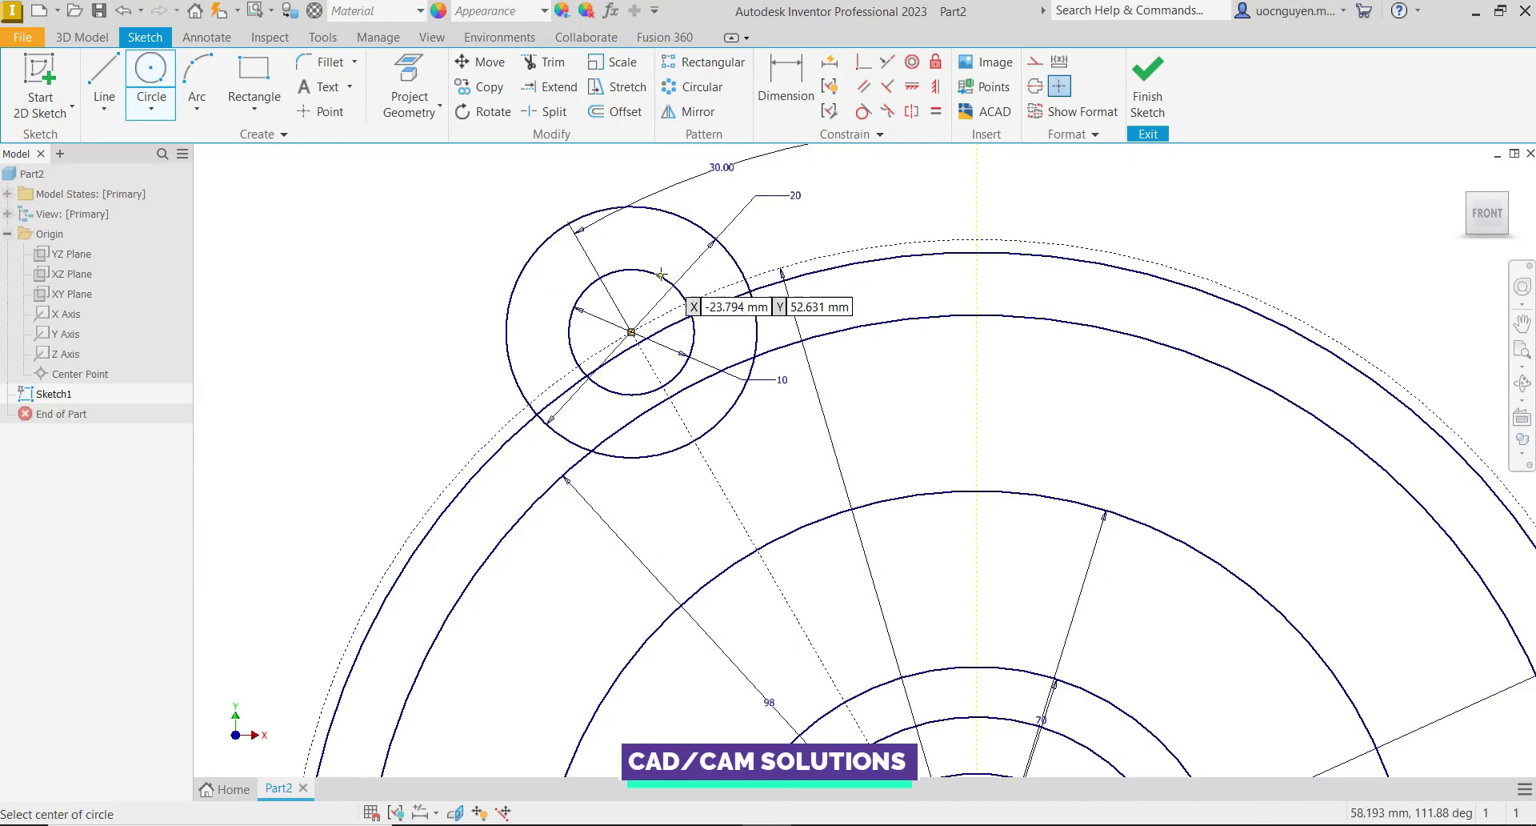
{"action": "scroll", "coordinate": [680, 272], "scroll_direction": "down", "scroll_amount": 2}
{"action": "key", "text": "Escape"}
{"action": "scroll", "coordinate": [688, 272], "scroll_direction": "down", "scroll_amount": 3}
{"action": "scroll", "coordinate": [712, 278], "scroll_direction": "up", "scroll_amount": 2}
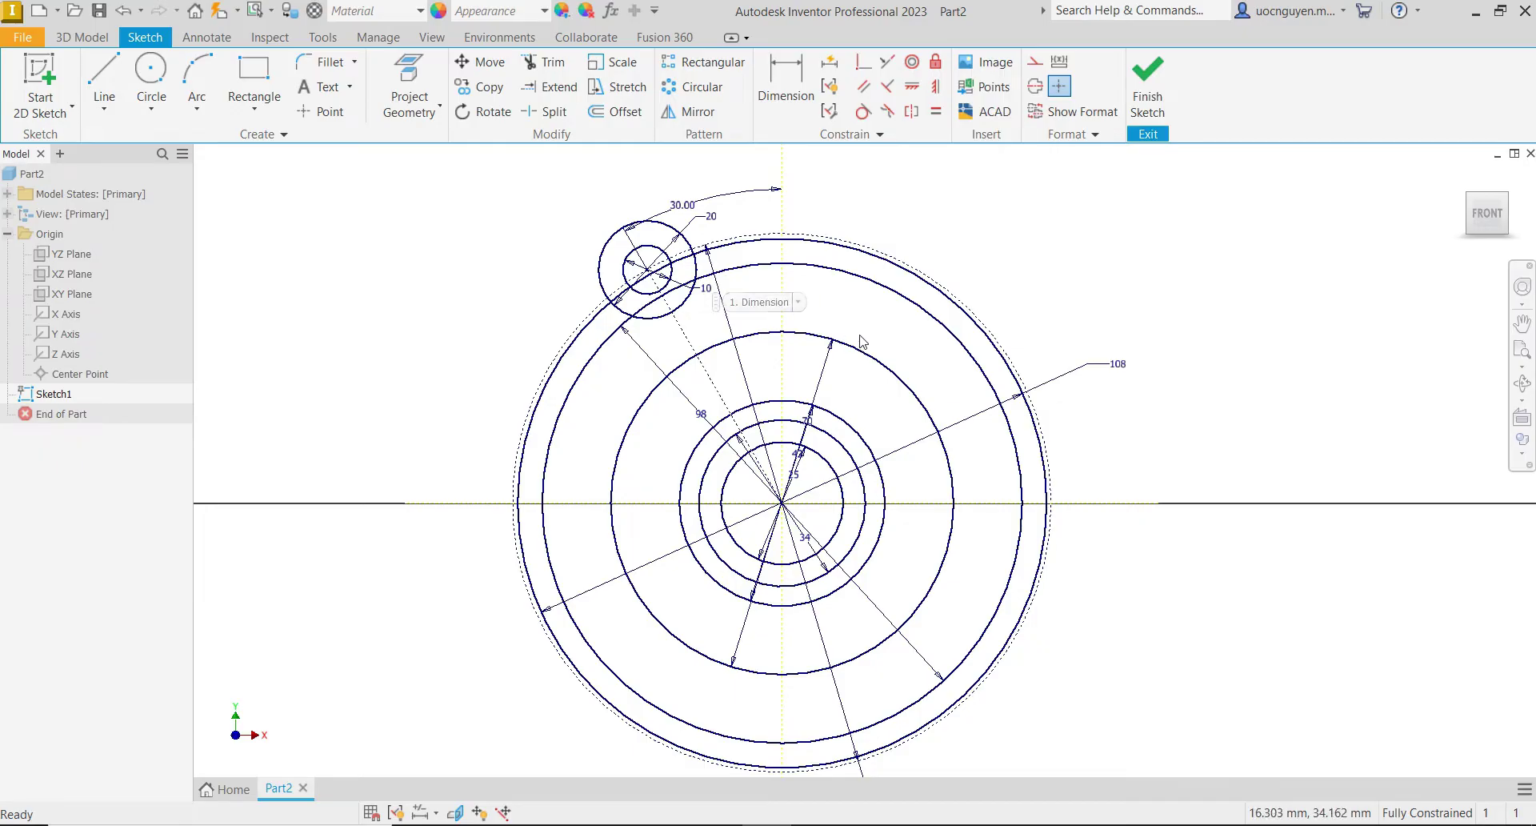
{"action": "middle_click_drag", "start_coordinate": [863, 333], "coordinate": [845, 331]}
- Finish the base sketch and return to part modelling
{"action": "left_click", "coordinate": [717, 825]}
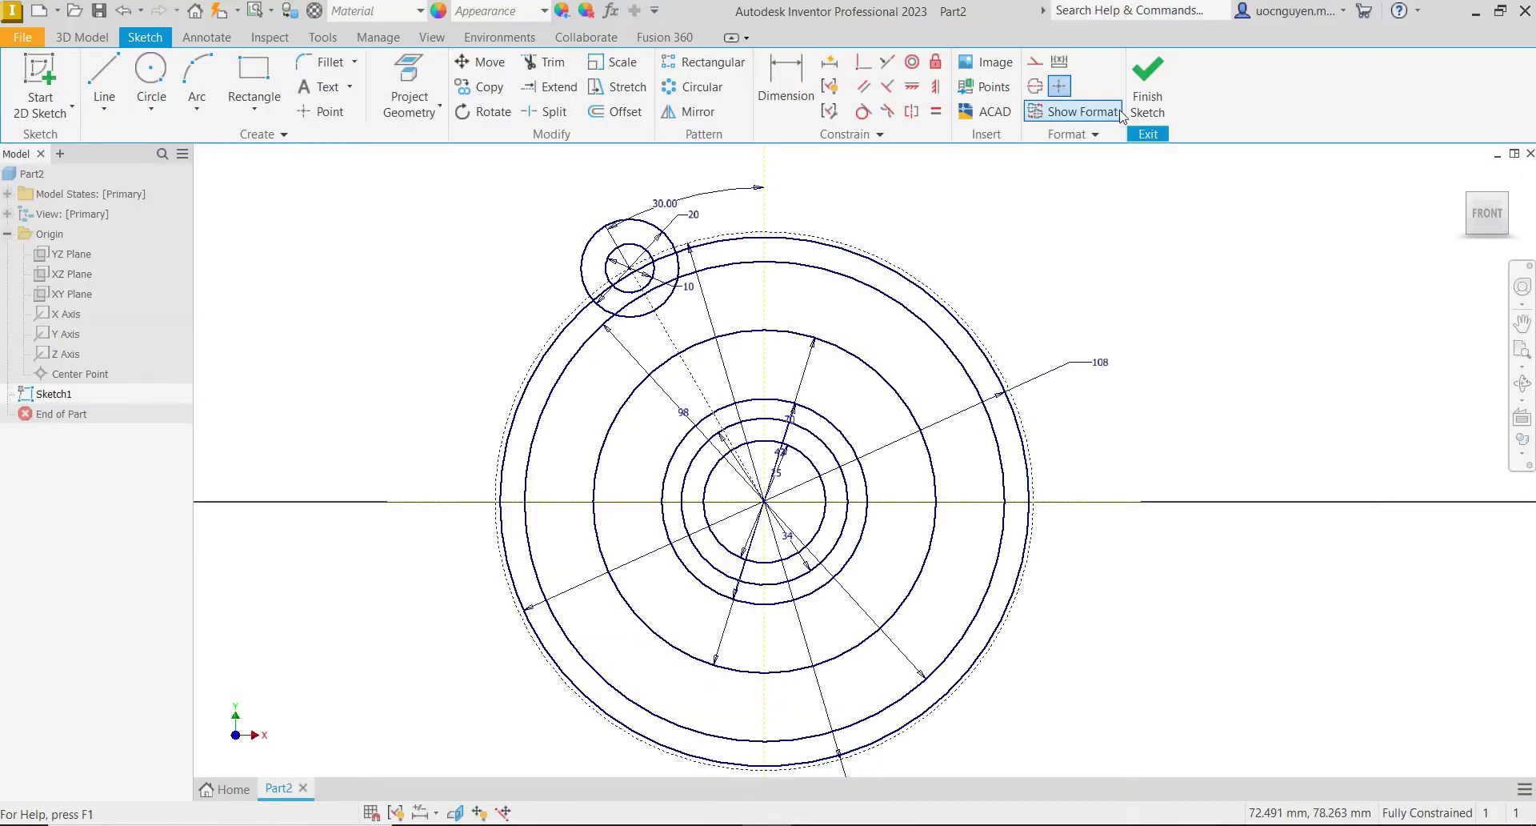
{"action": "scroll", "coordinate": [788, 317], "scroll_direction": "up", "scroll_amount": 5}
{"action": "scroll", "coordinate": [731, 442], "scroll_direction": "down", "scroll_amount": 4}
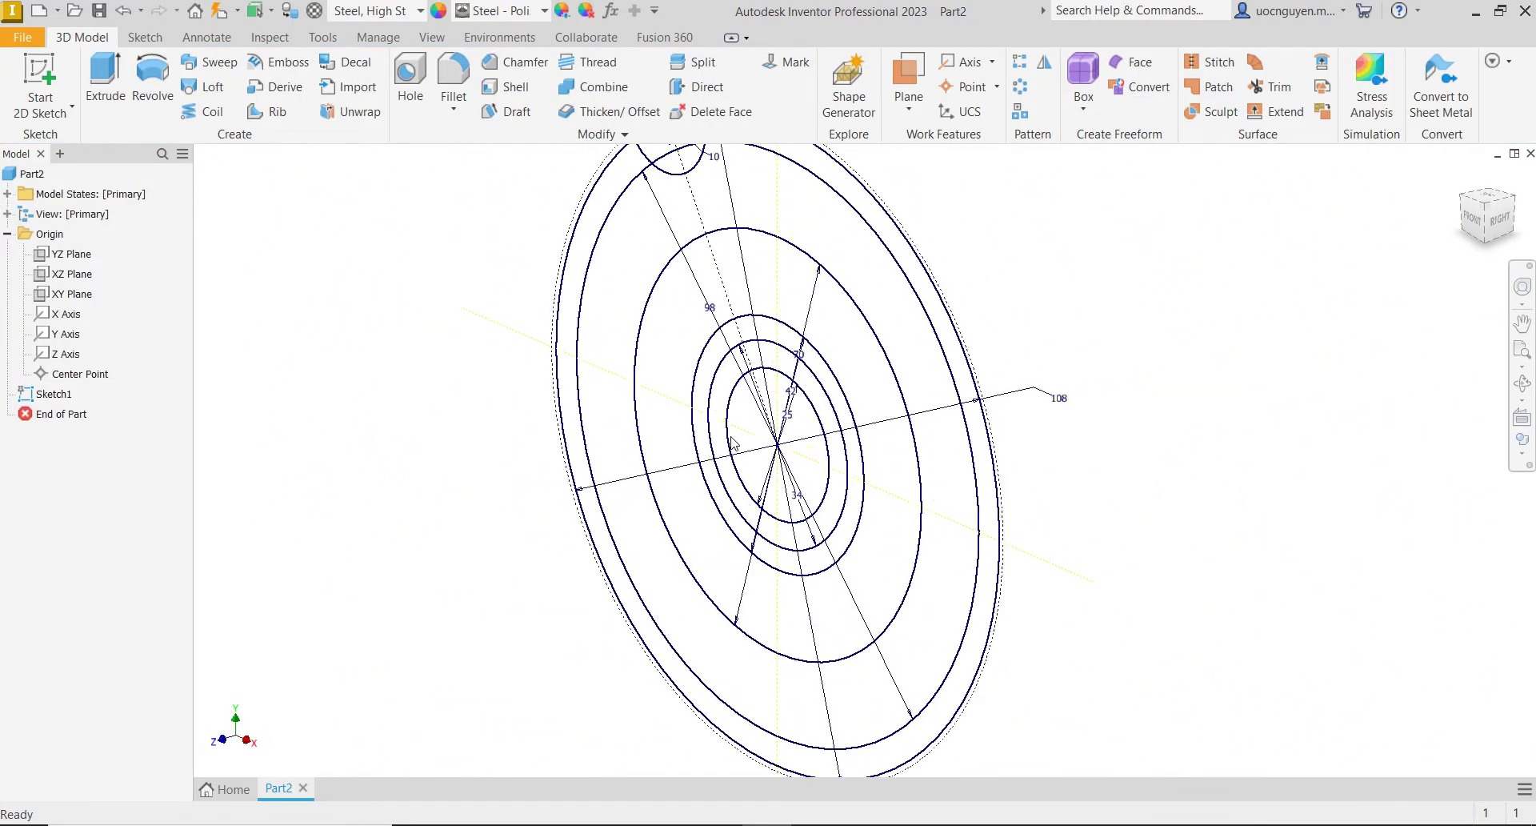
{"action": "middle_click_drag", "start_coordinate": [732, 443], "coordinate": [708, 323], "text": "shift"}
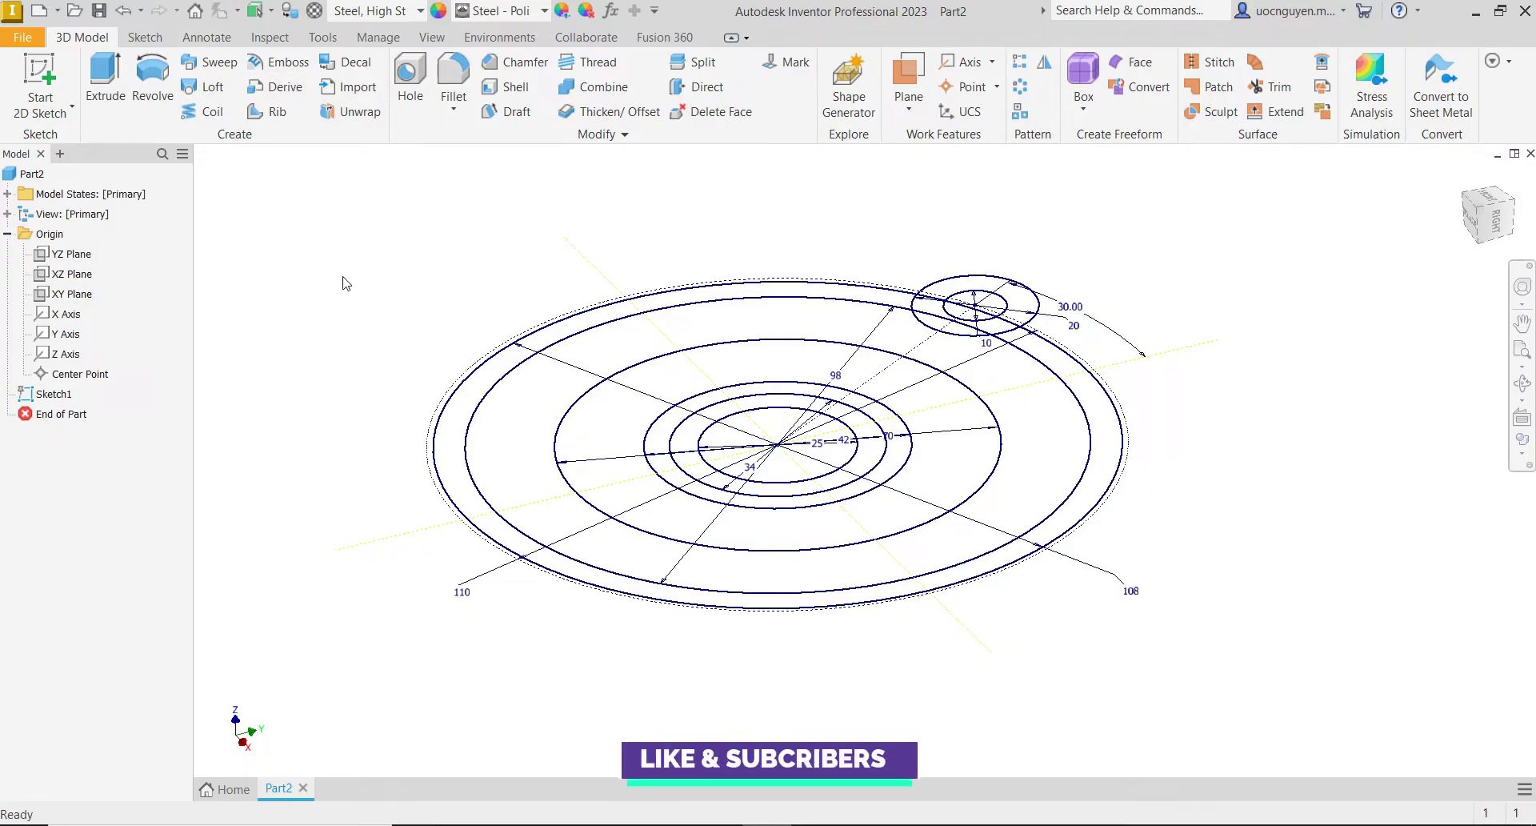
- Extrude the ring between the 25 mm and 34 mm circles by 40+11+25 mm as a new solid
{"action": "left_click", "coordinate": [105, 84]}
{"action": "middle_click_drag", "start_coordinate": [657, 218], "coordinate": [739, 240]}
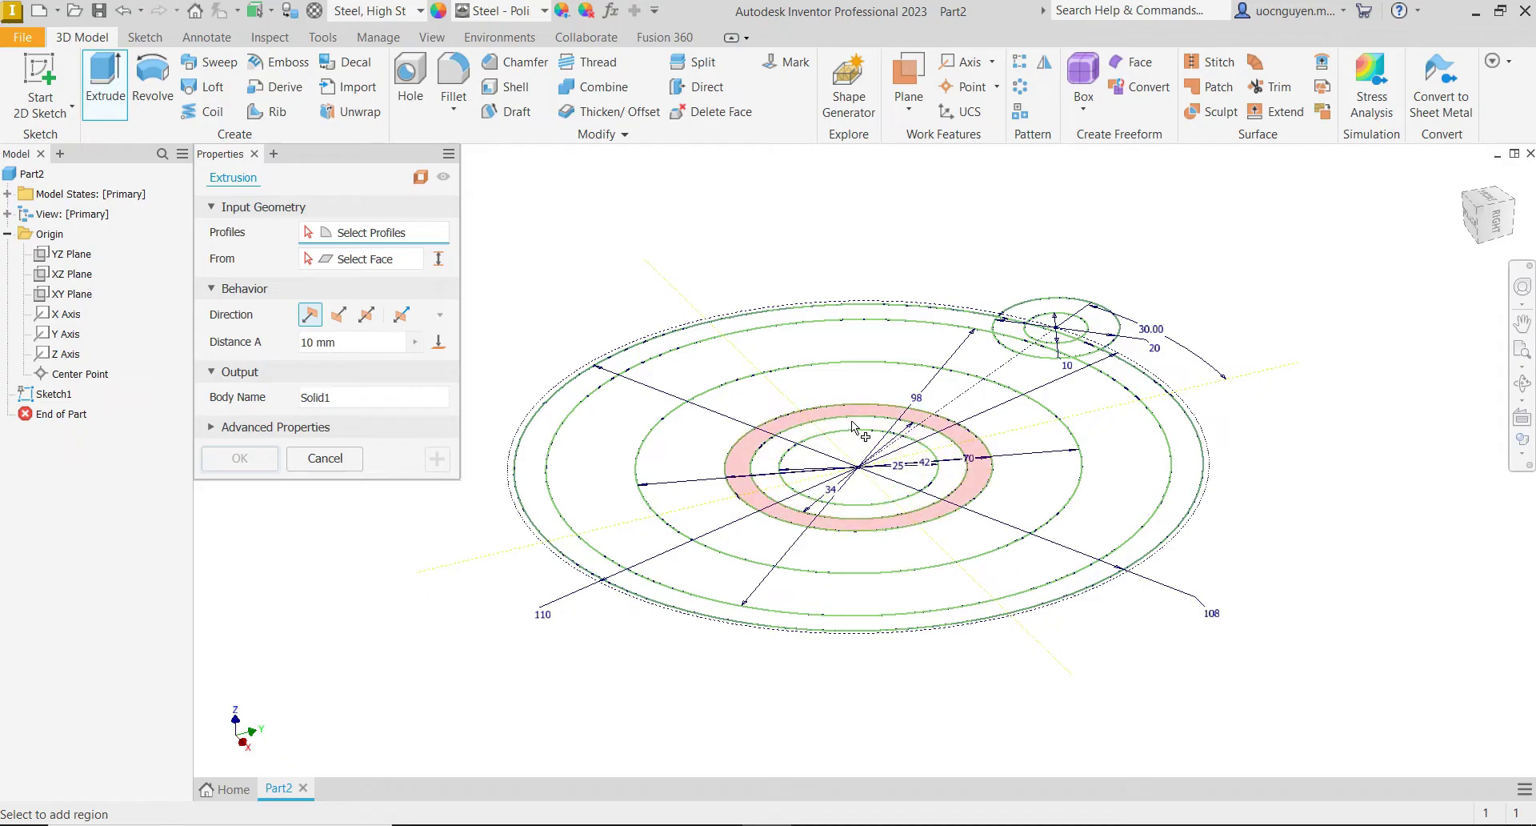
{"action": "left_click", "coordinate": [949, 492]}
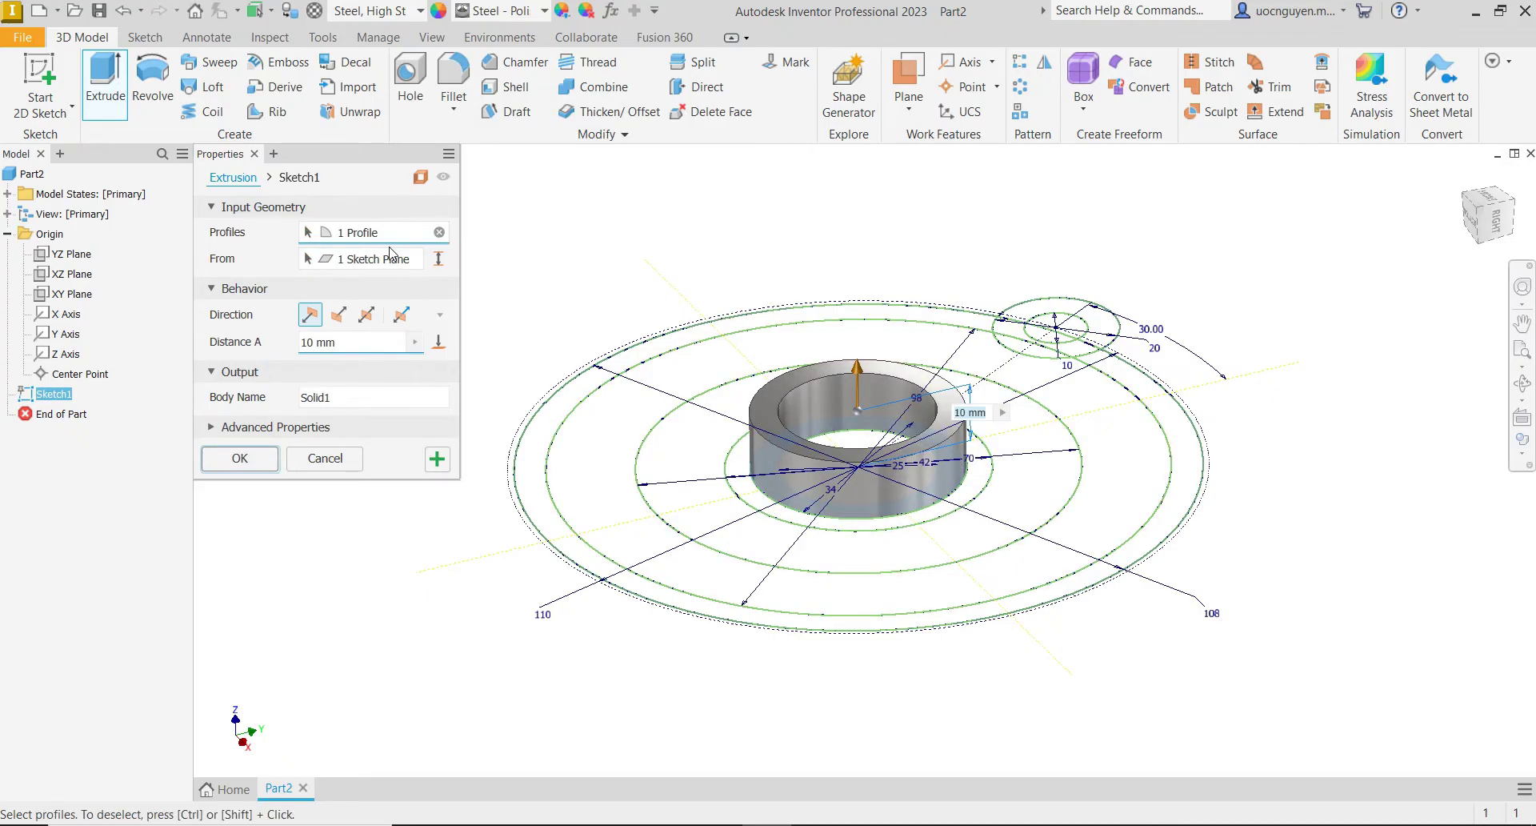
{"action": "left_click_drag", "start_coordinate": [333, 342], "coordinate": [237, 346]}
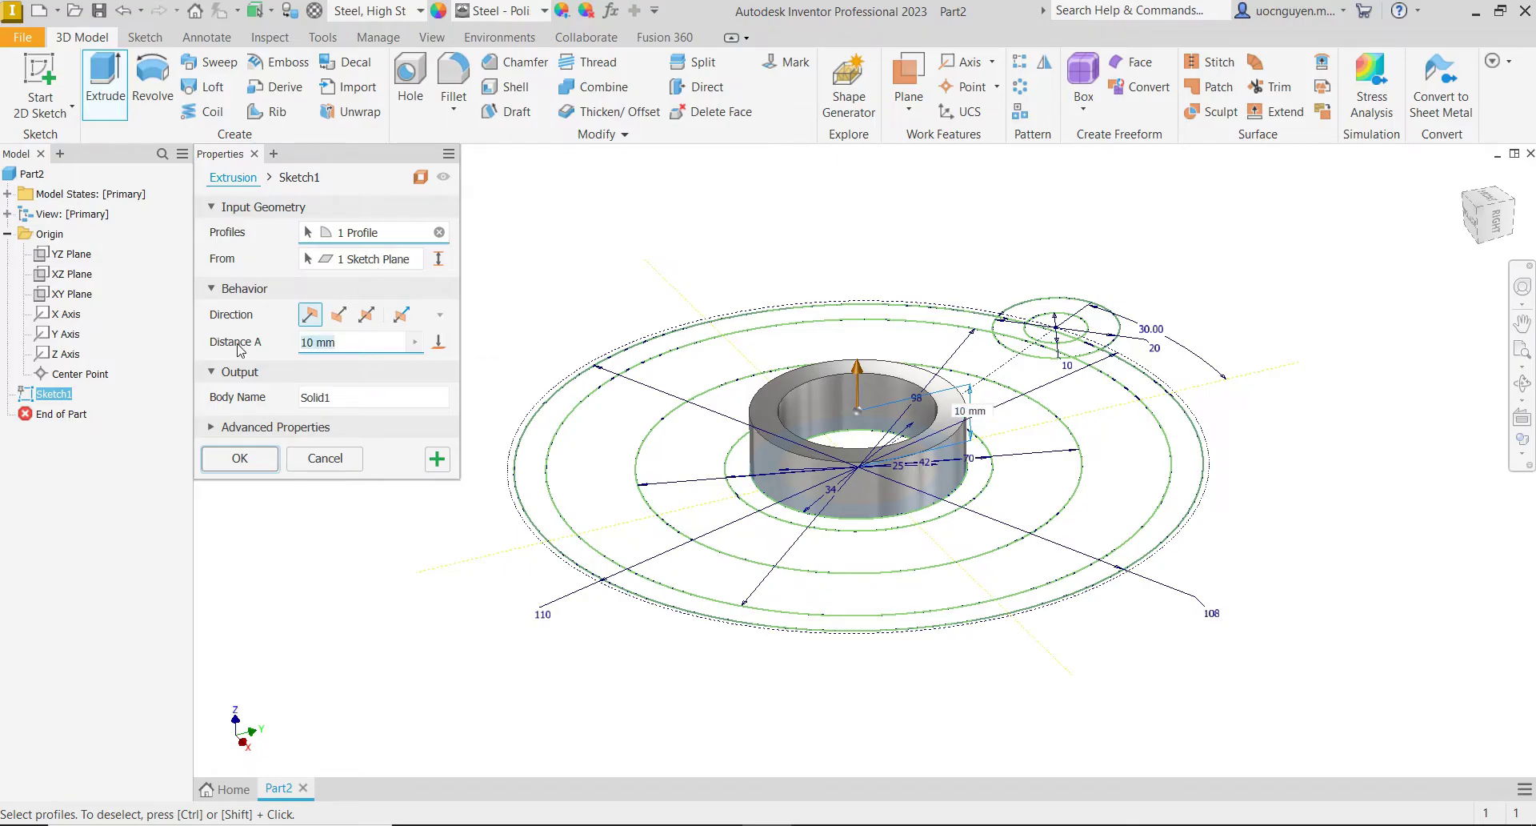
{"action": "type", "text": "40"}
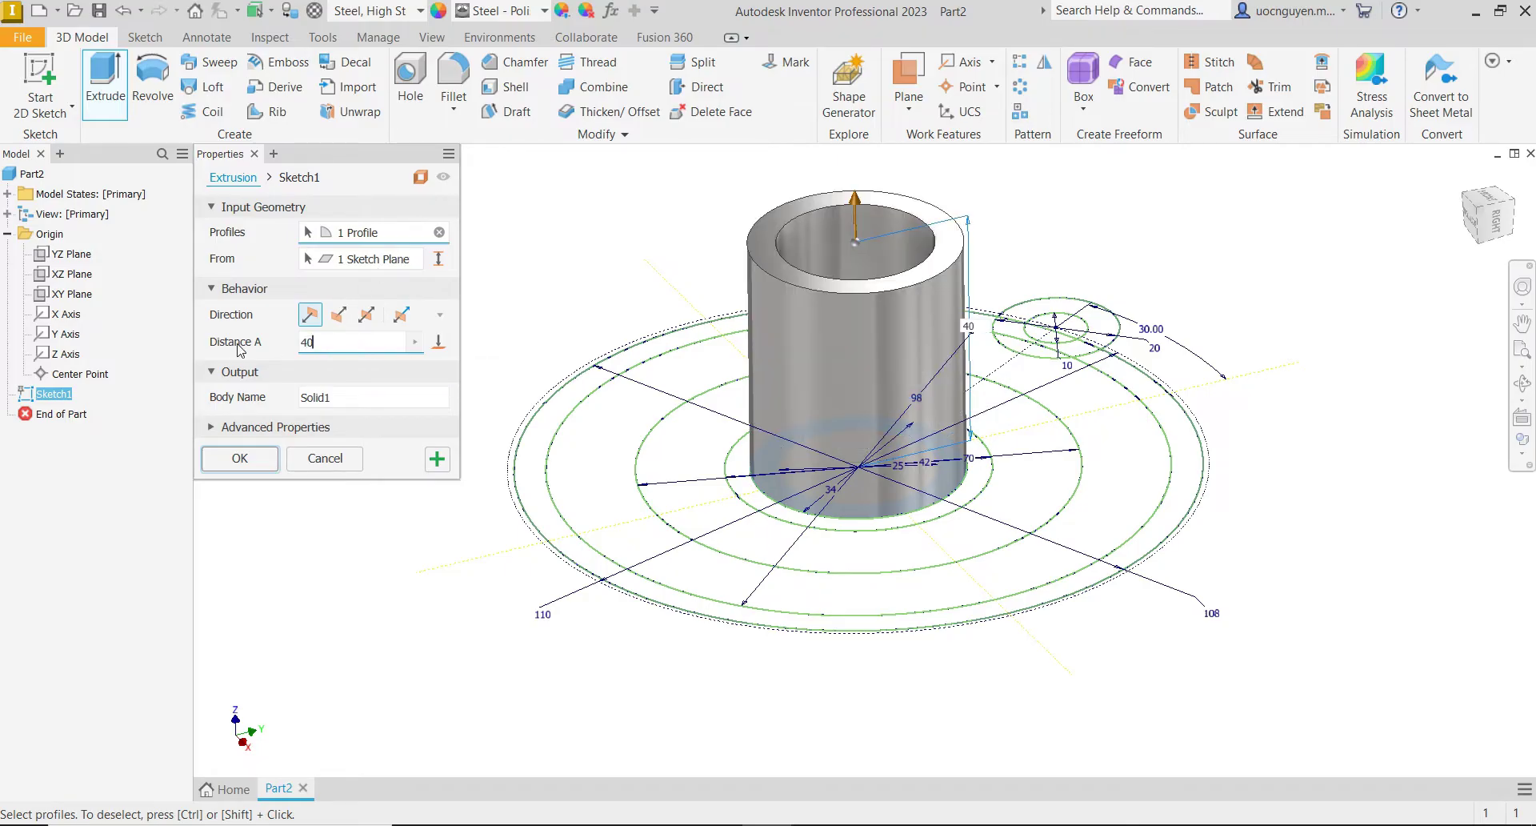
{"action": "type", "text": "+11+25"}
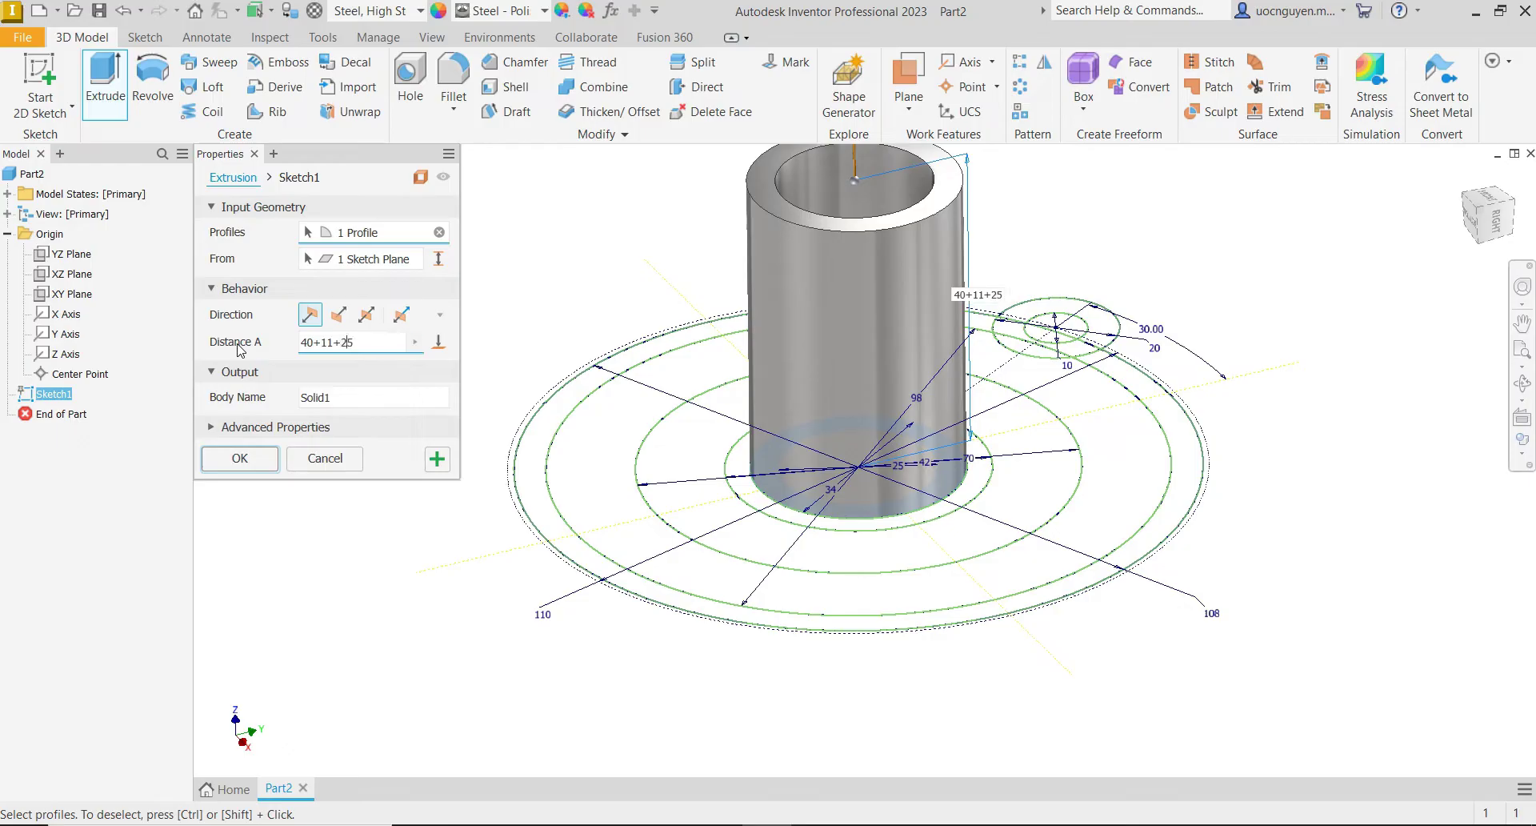
{"action": "scroll", "coordinate": [560, 336], "scroll_direction": "down", "scroll_amount": 4}
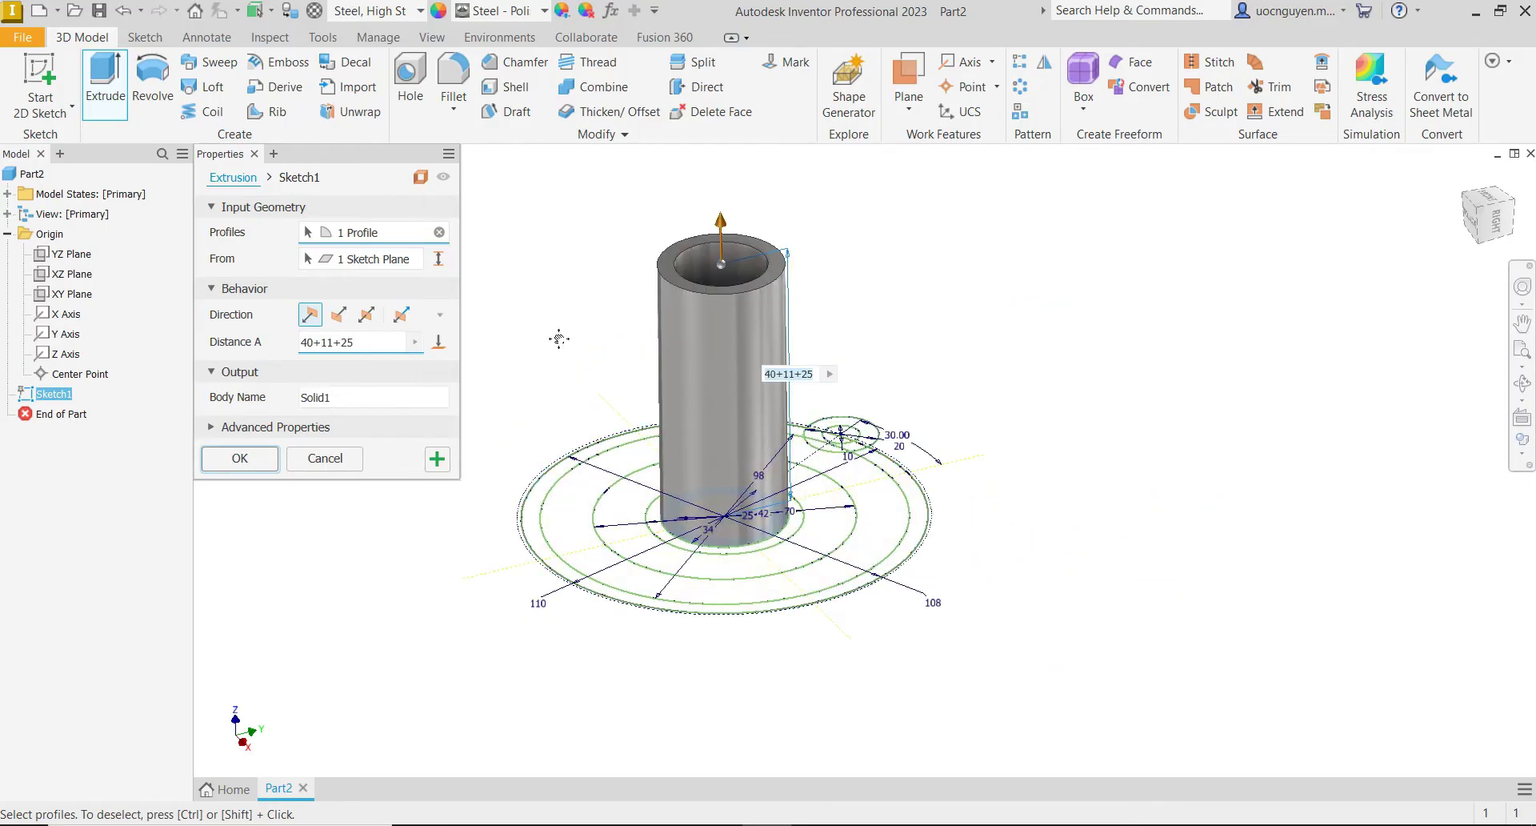
{"action": "left_click", "coordinate": [436, 459]}
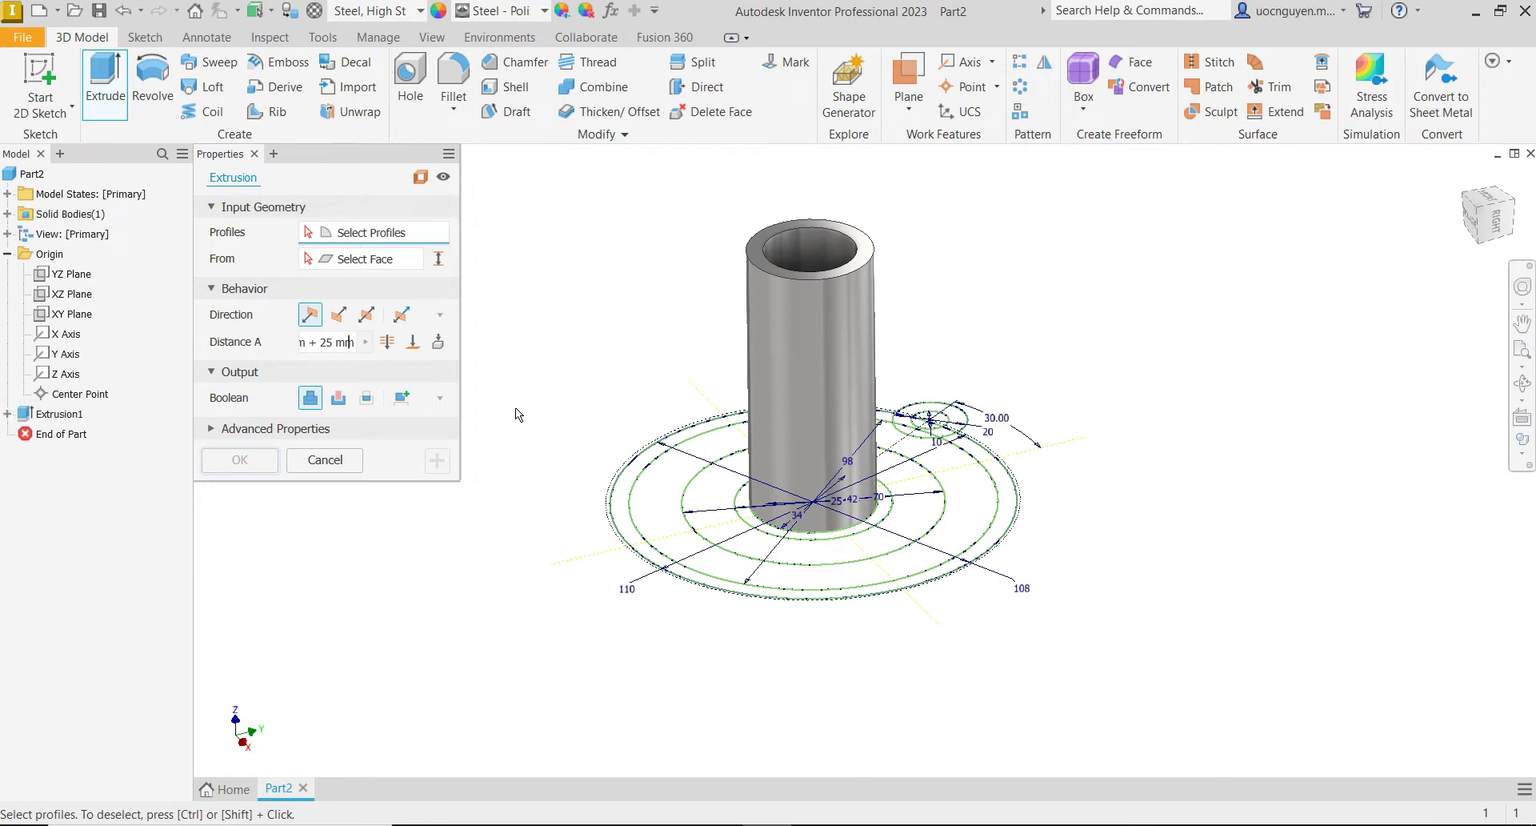
- Discard the extrusion with the wrong profiles and make the base sketch used by the first extrusion visible
{"action": "left_click", "coordinate": [739, 504]}
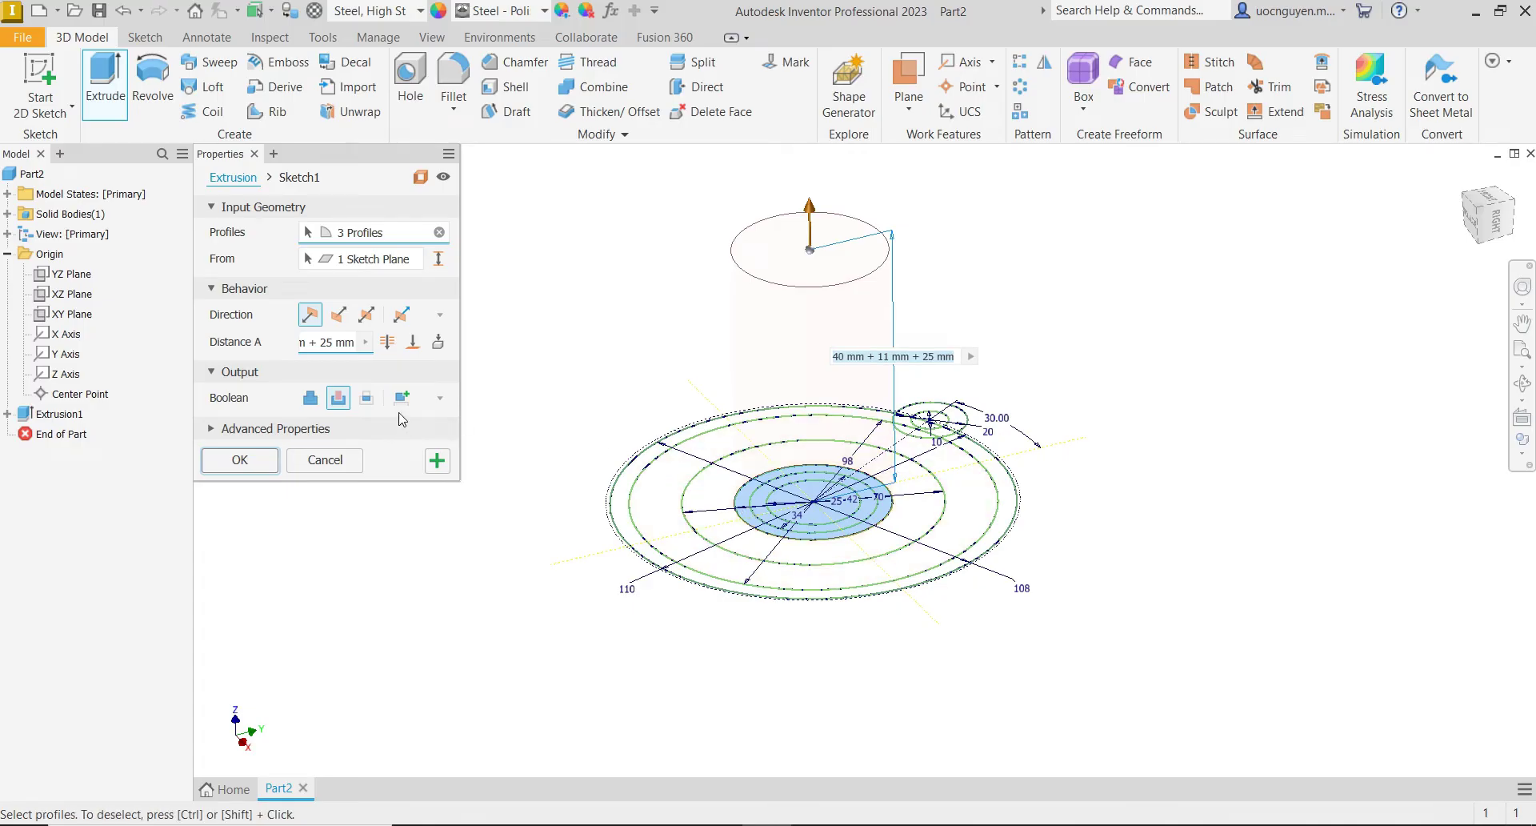
{"action": "left_click", "coordinate": [352, 461]}
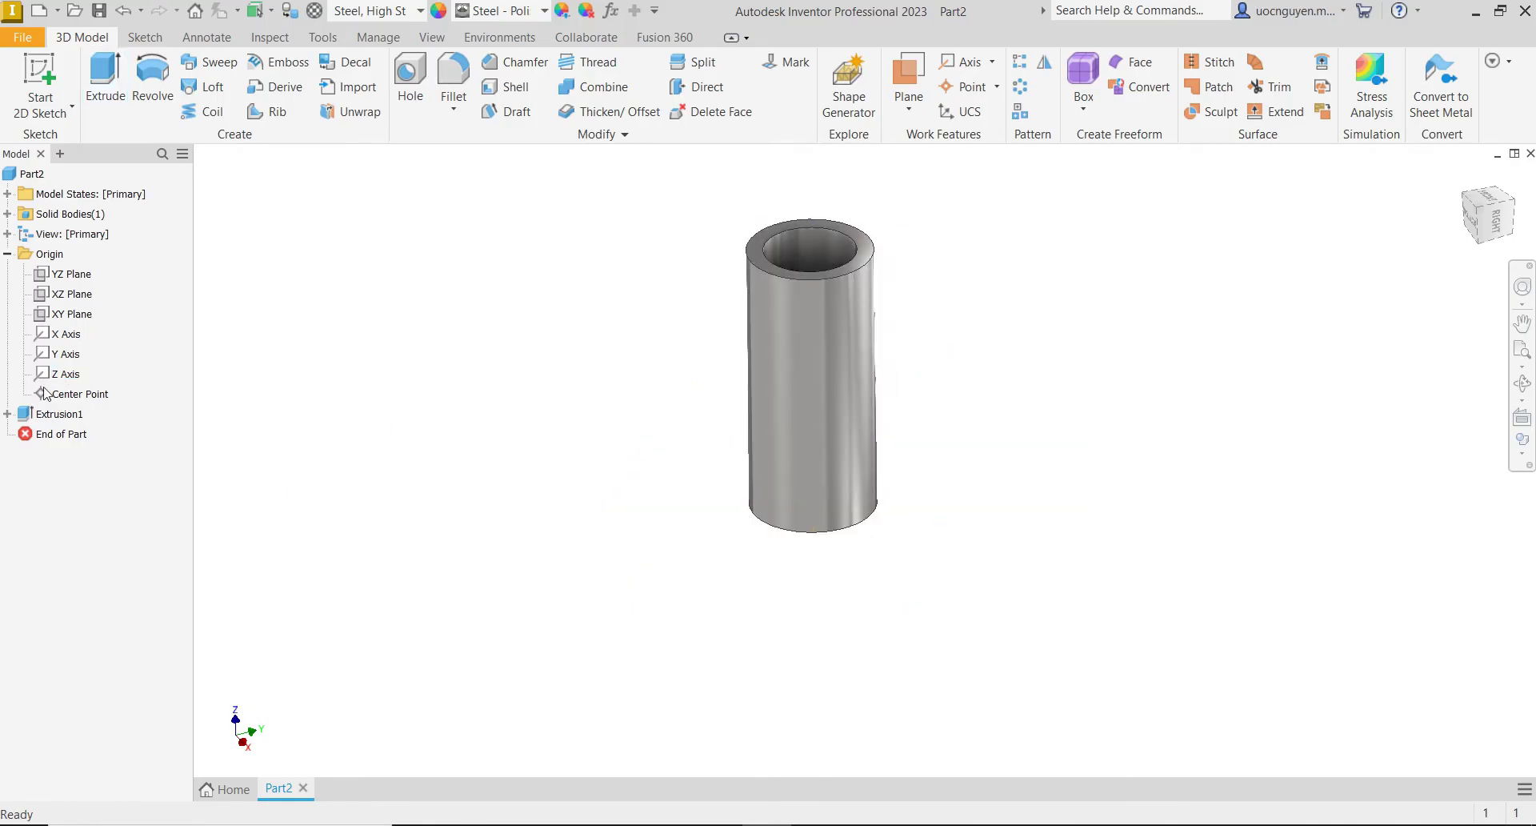
{"action": "left_click", "coordinate": [7, 414]}
{"action": "right_click", "coordinate": [68, 434]}
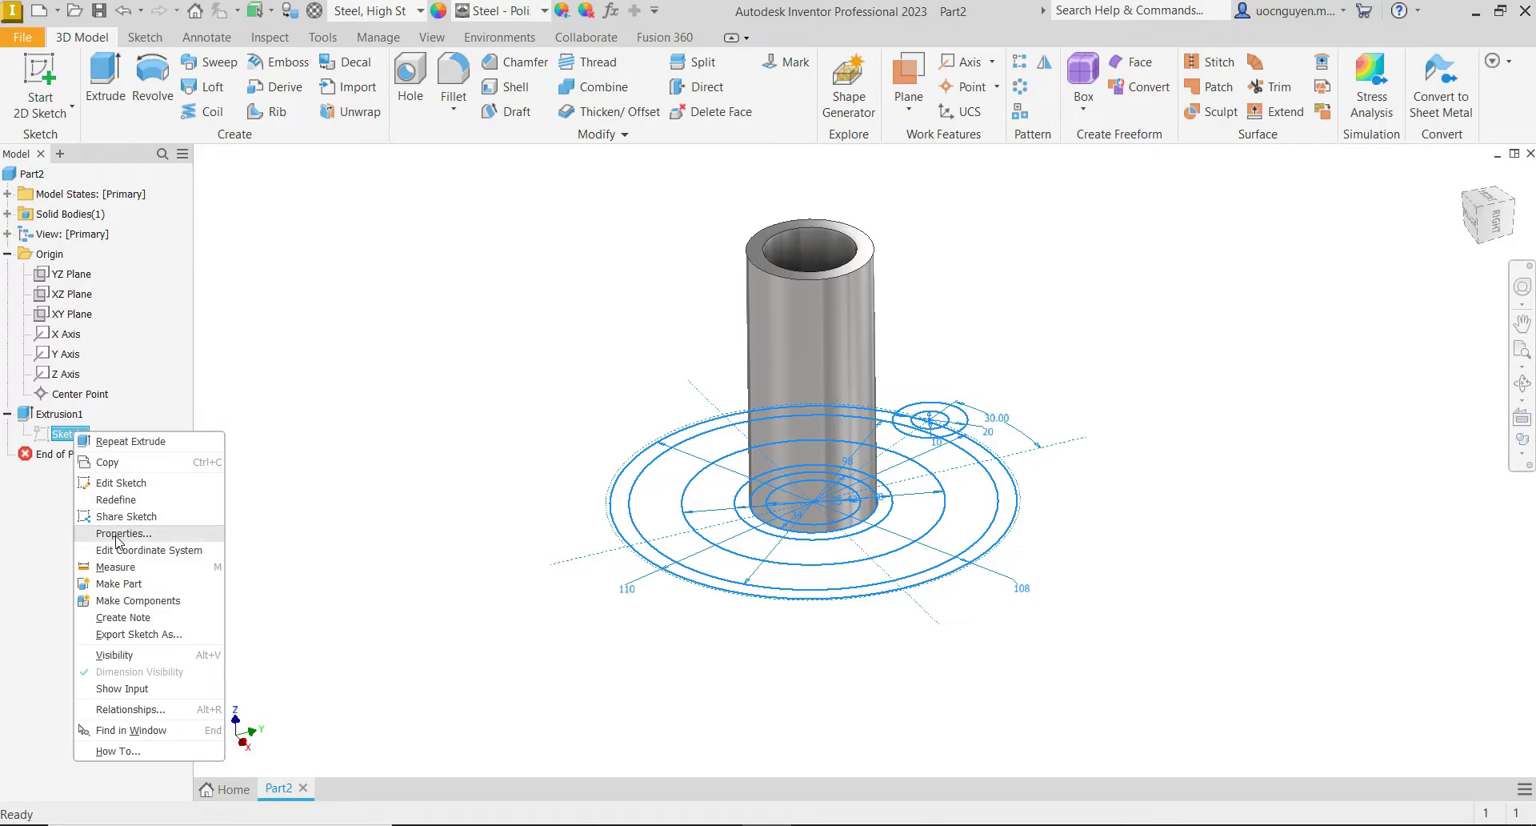
{"action": "left_click", "coordinate": [128, 654]}
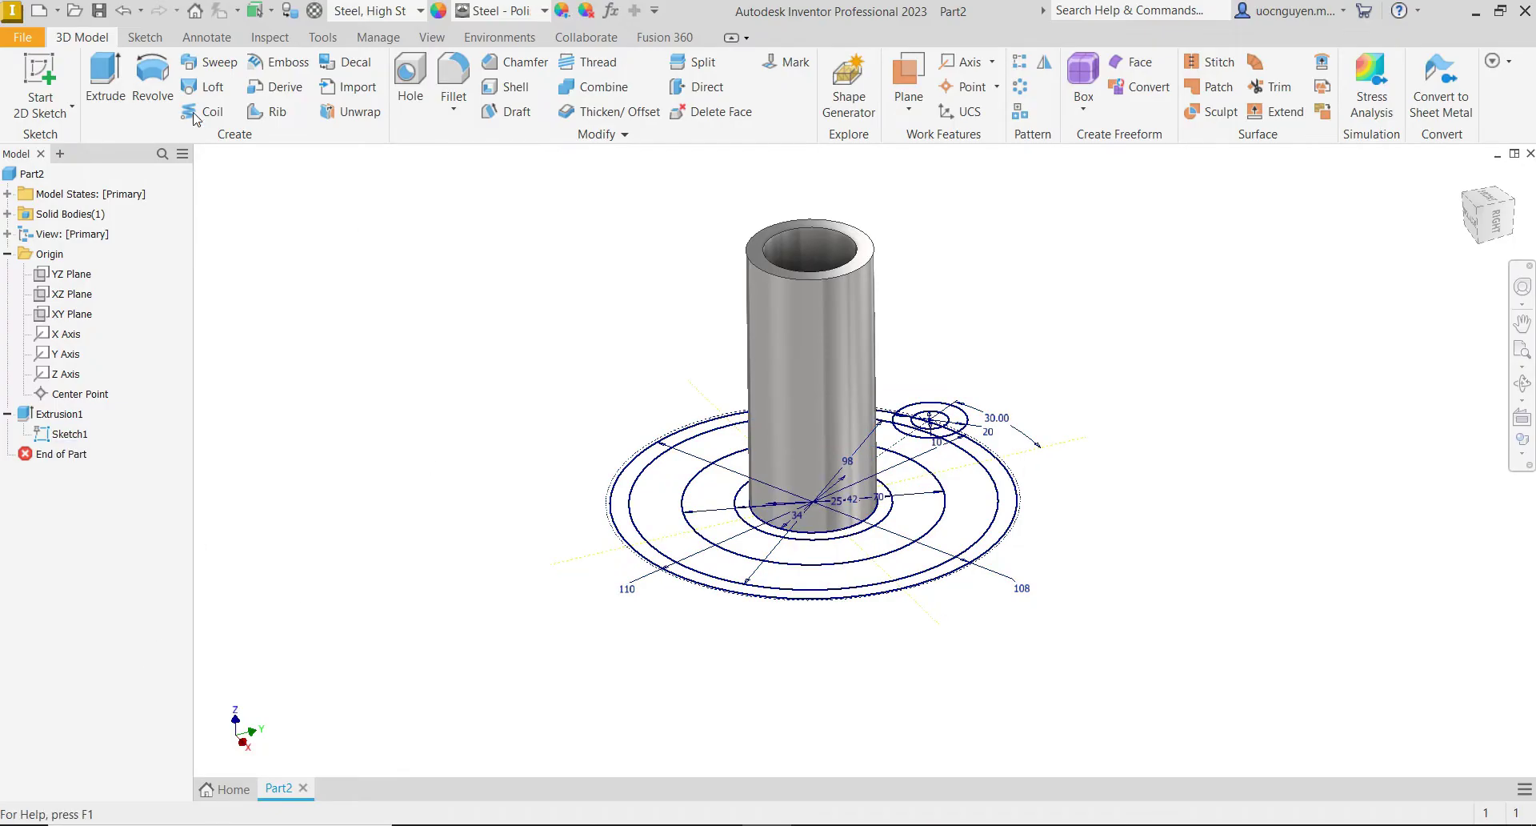
- Extrude the ring between the 34 mm and 42 mm circles by 40+11 mm, joined to the tube
{"action": "left_click", "coordinate": [113, 76]}
{"action": "scroll", "coordinate": [583, 518], "scroll_direction": "up", "scroll_amount": 3}
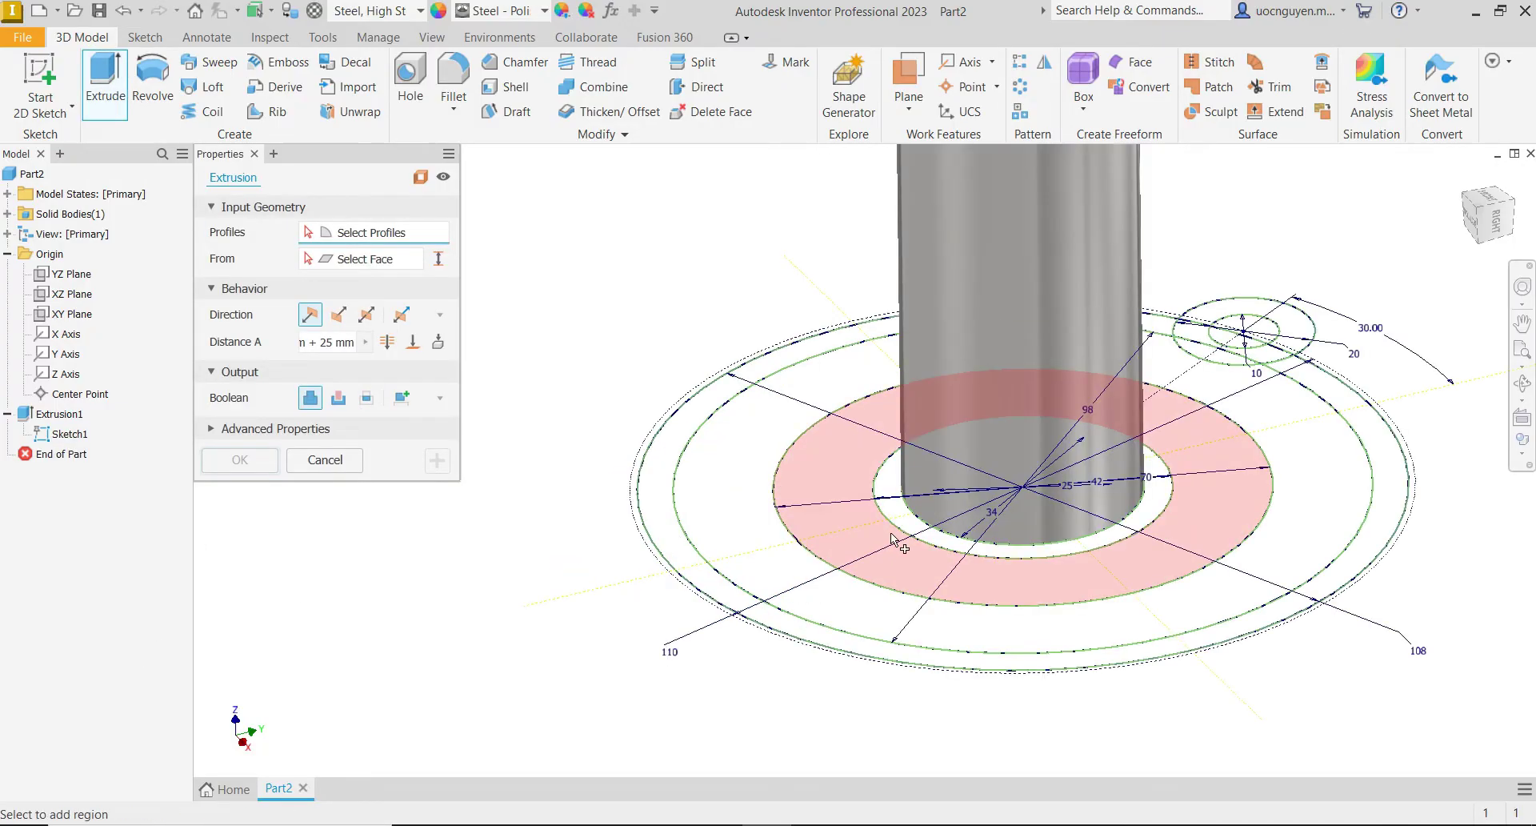
{"action": "left_click", "coordinate": [911, 528]}
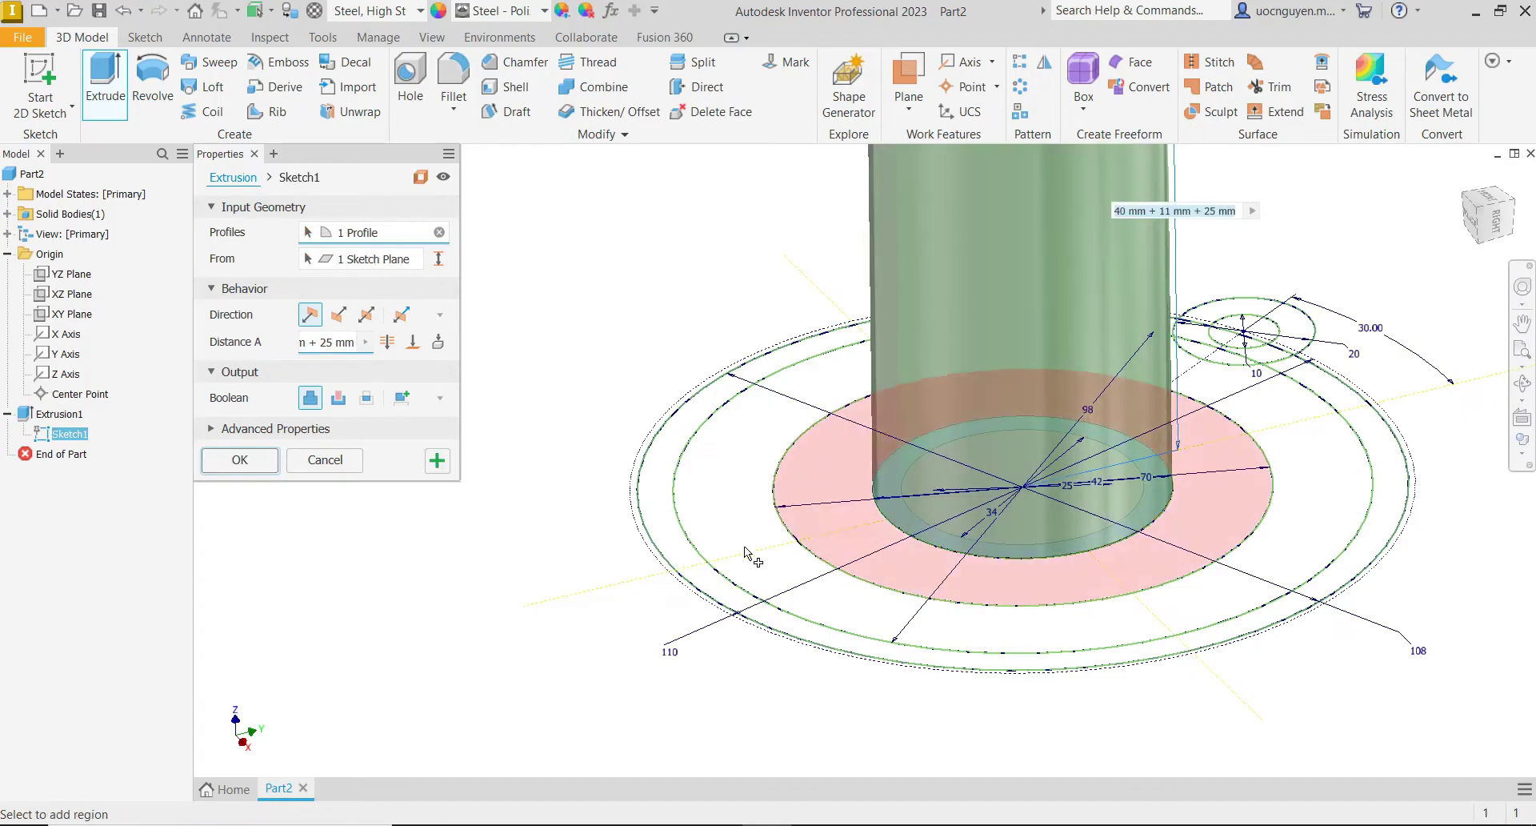
{"action": "scroll", "coordinate": [680, 552], "scroll_direction": "down", "scroll_amount": 4}
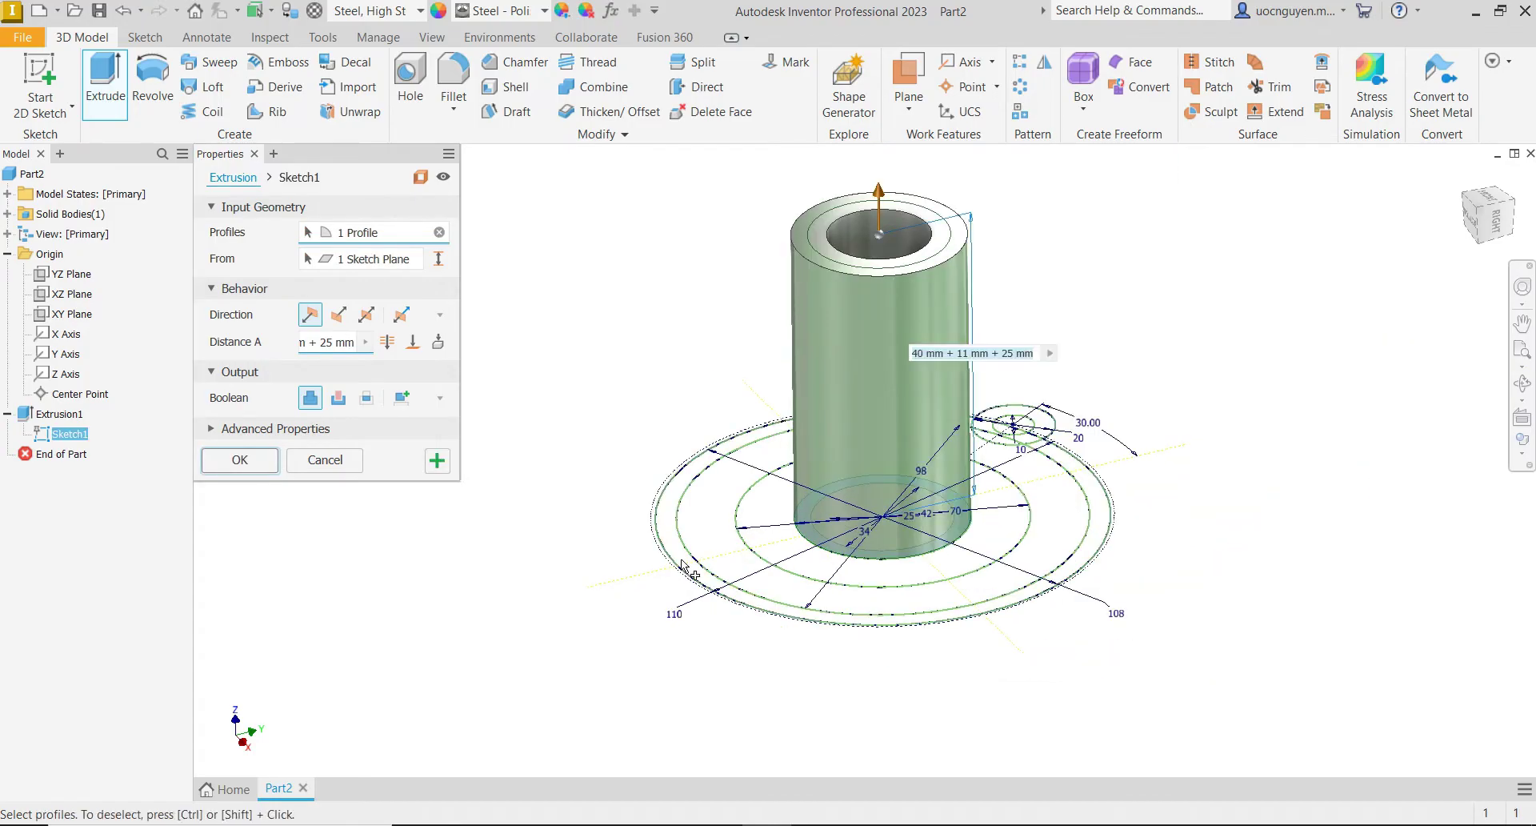
{"action": "left_click", "coordinate": [336, 346]}
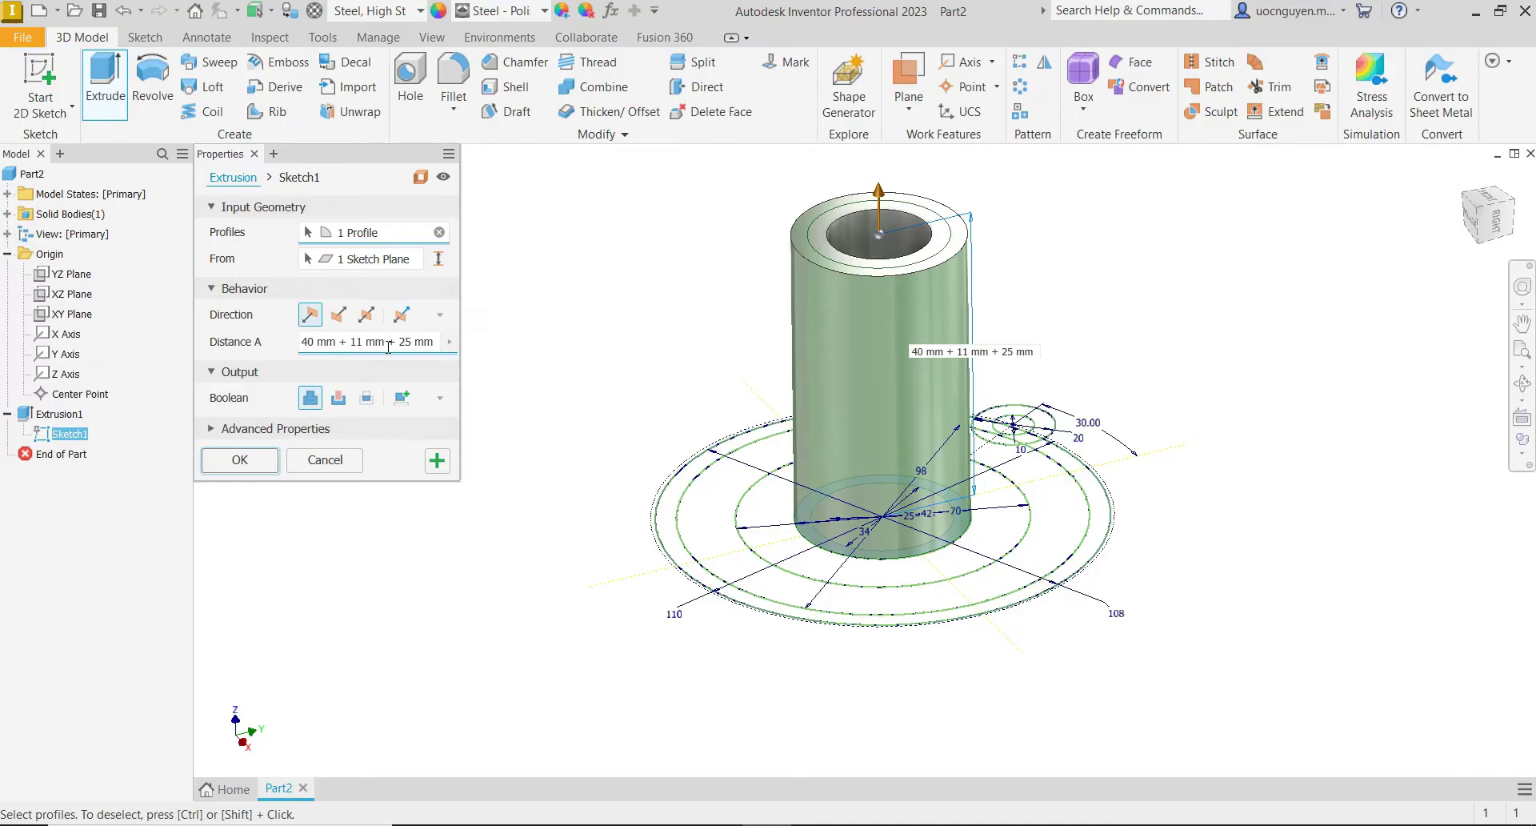
{"action": "left_click_drag", "start_coordinate": [389, 346], "coordinate": [496, 344]}
{"action": "key", "text": "Delete"}
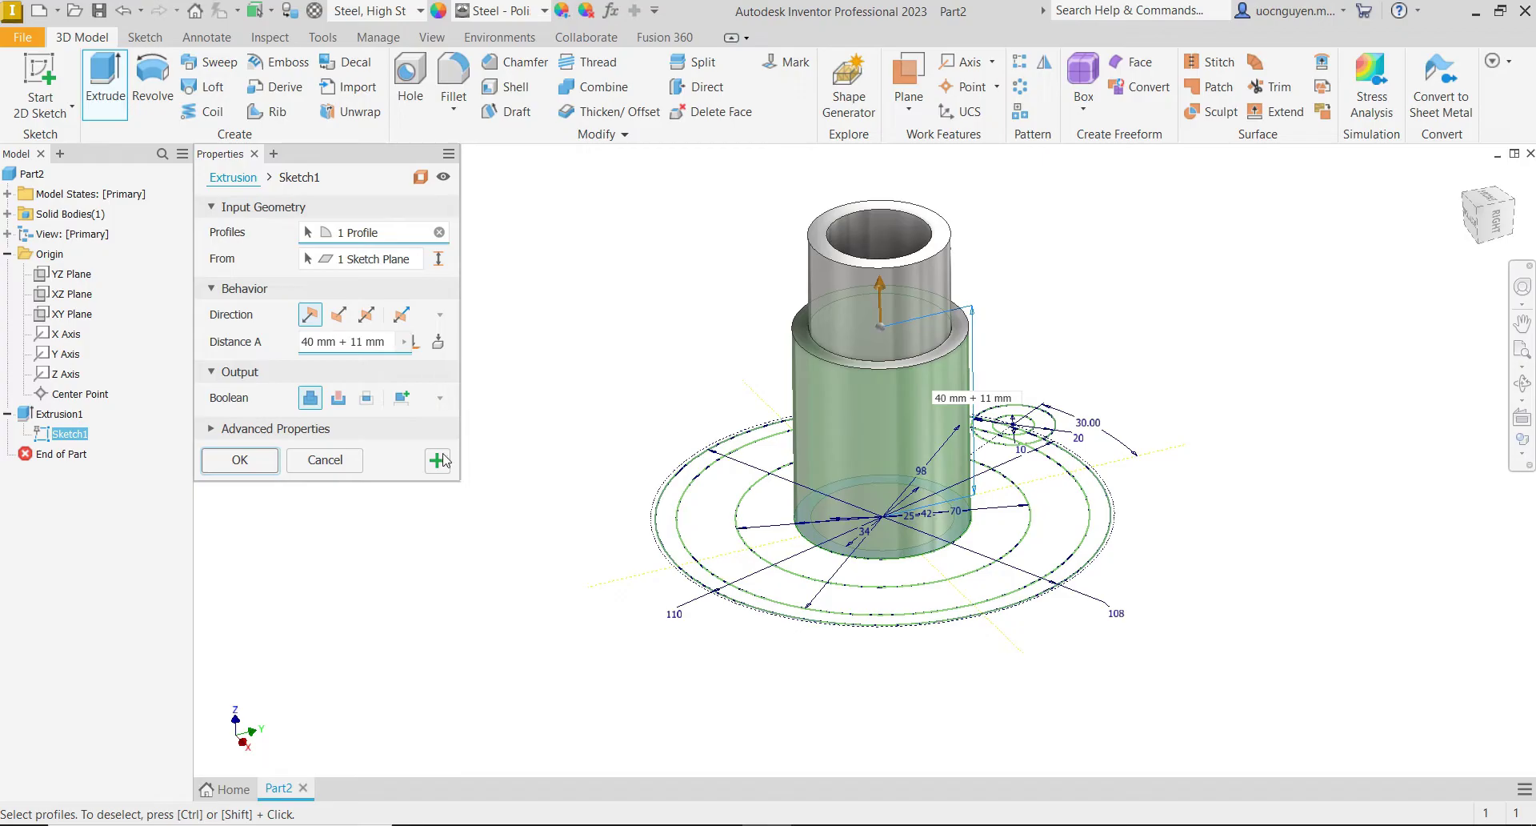
{"action": "left_click", "coordinate": [437, 461]}
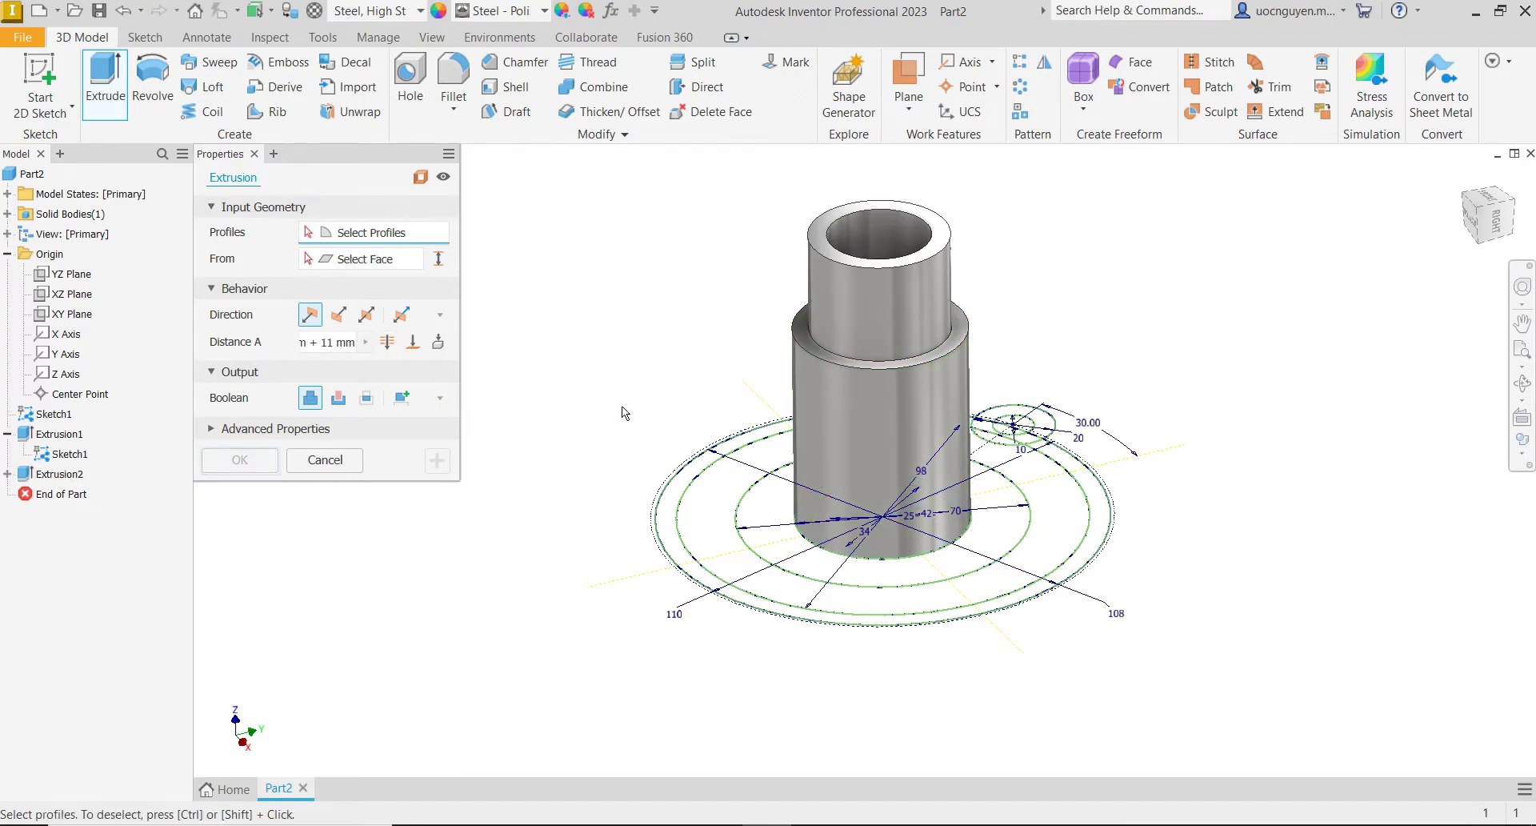
{"action": "scroll", "coordinate": [1135, 542], "scroll_direction": "up", "scroll_amount": 5}
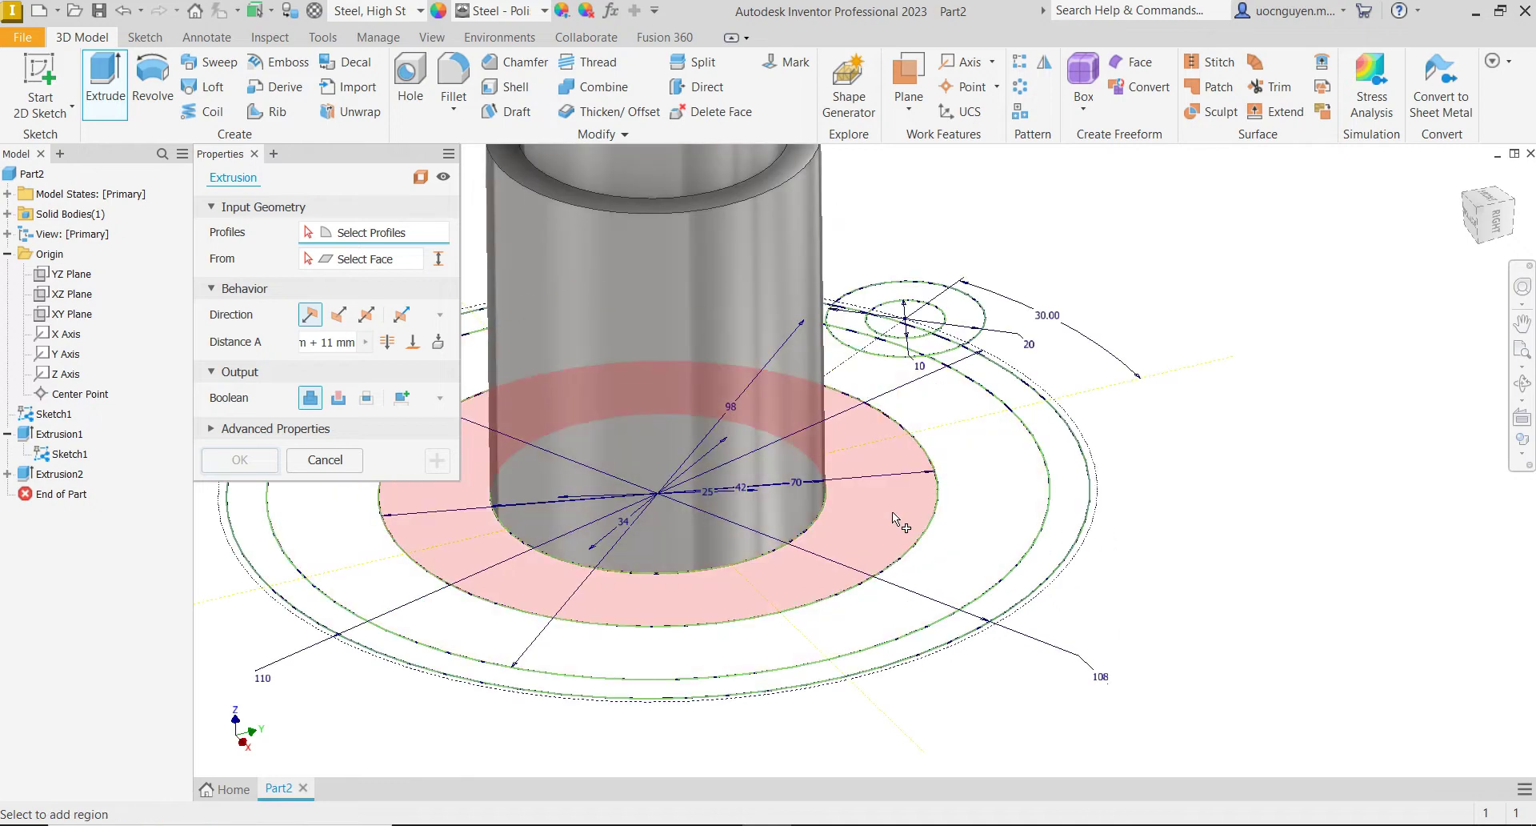
{"action": "scroll", "coordinate": [1050, 531], "scroll_direction": "up", "scroll_amount": 3}
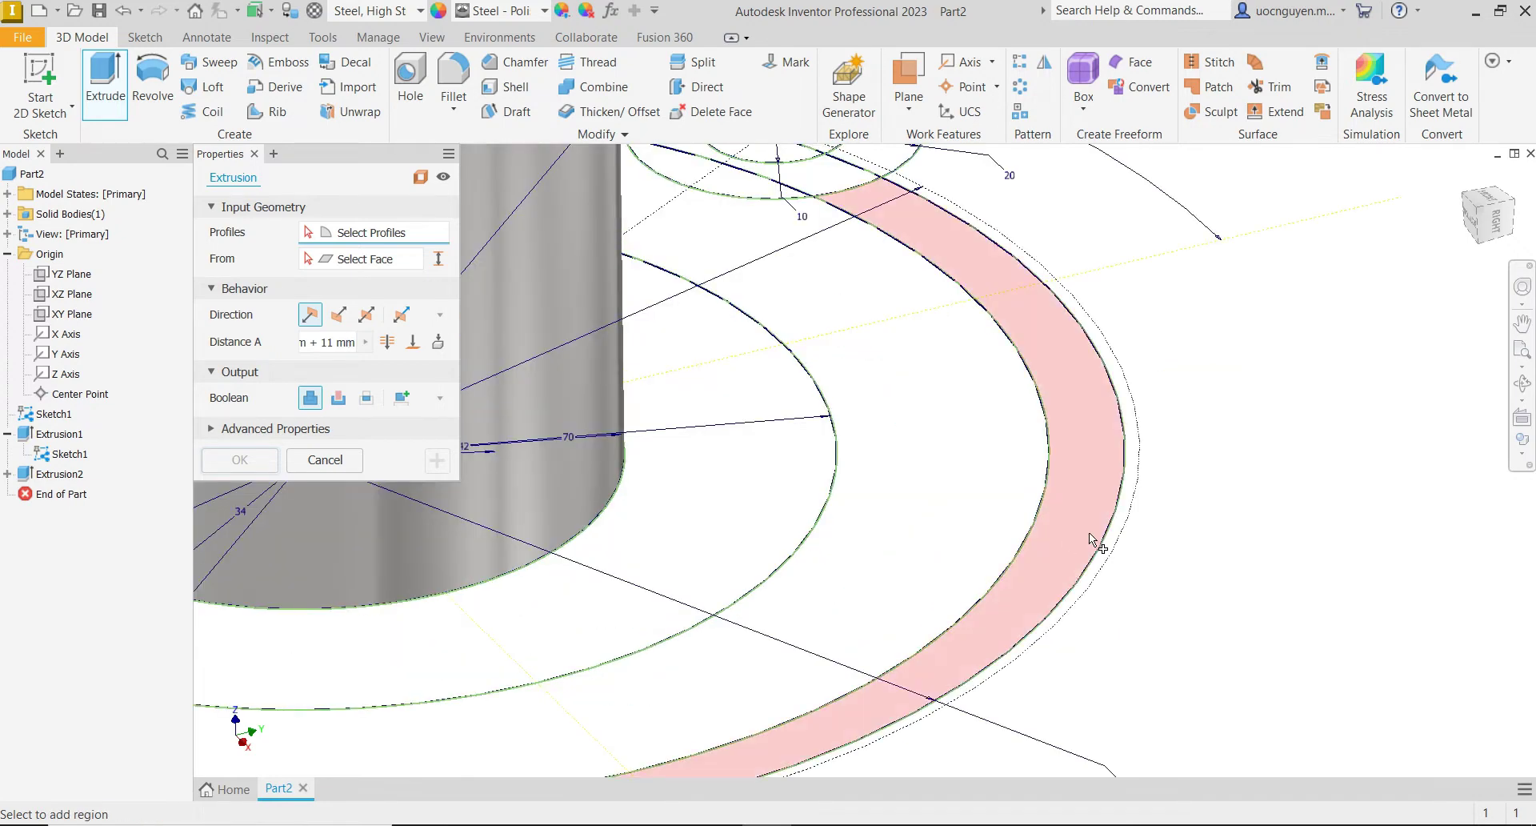
{"action": "left_click", "coordinate": [1108, 538]}
{"action": "scroll", "coordinate": [1120, 552], "scroll_direction": "down", "scroll_amount": 5}
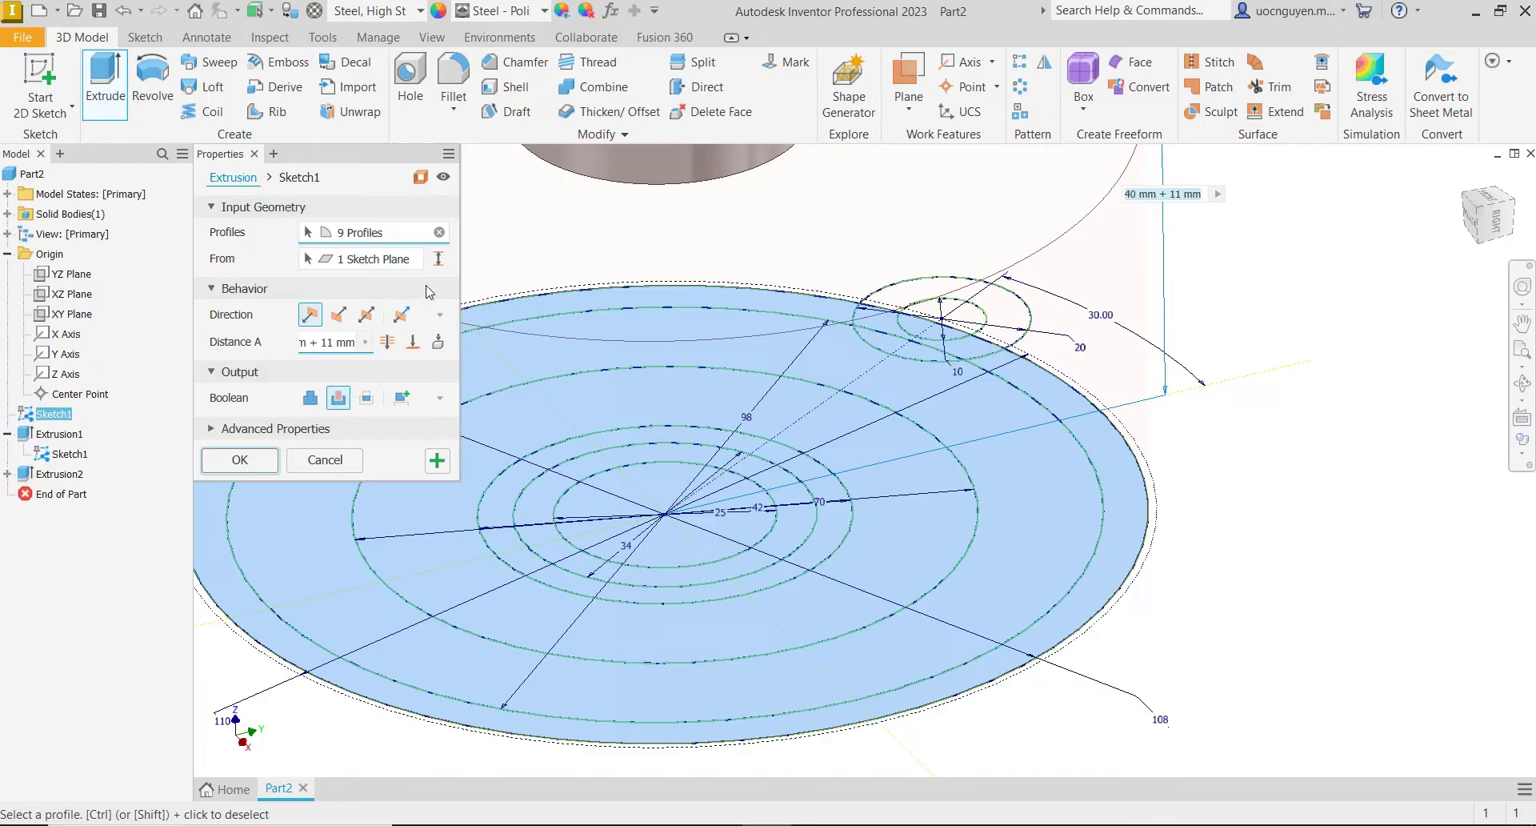
{"action": "left_click", "coordinate": [440, 233]}
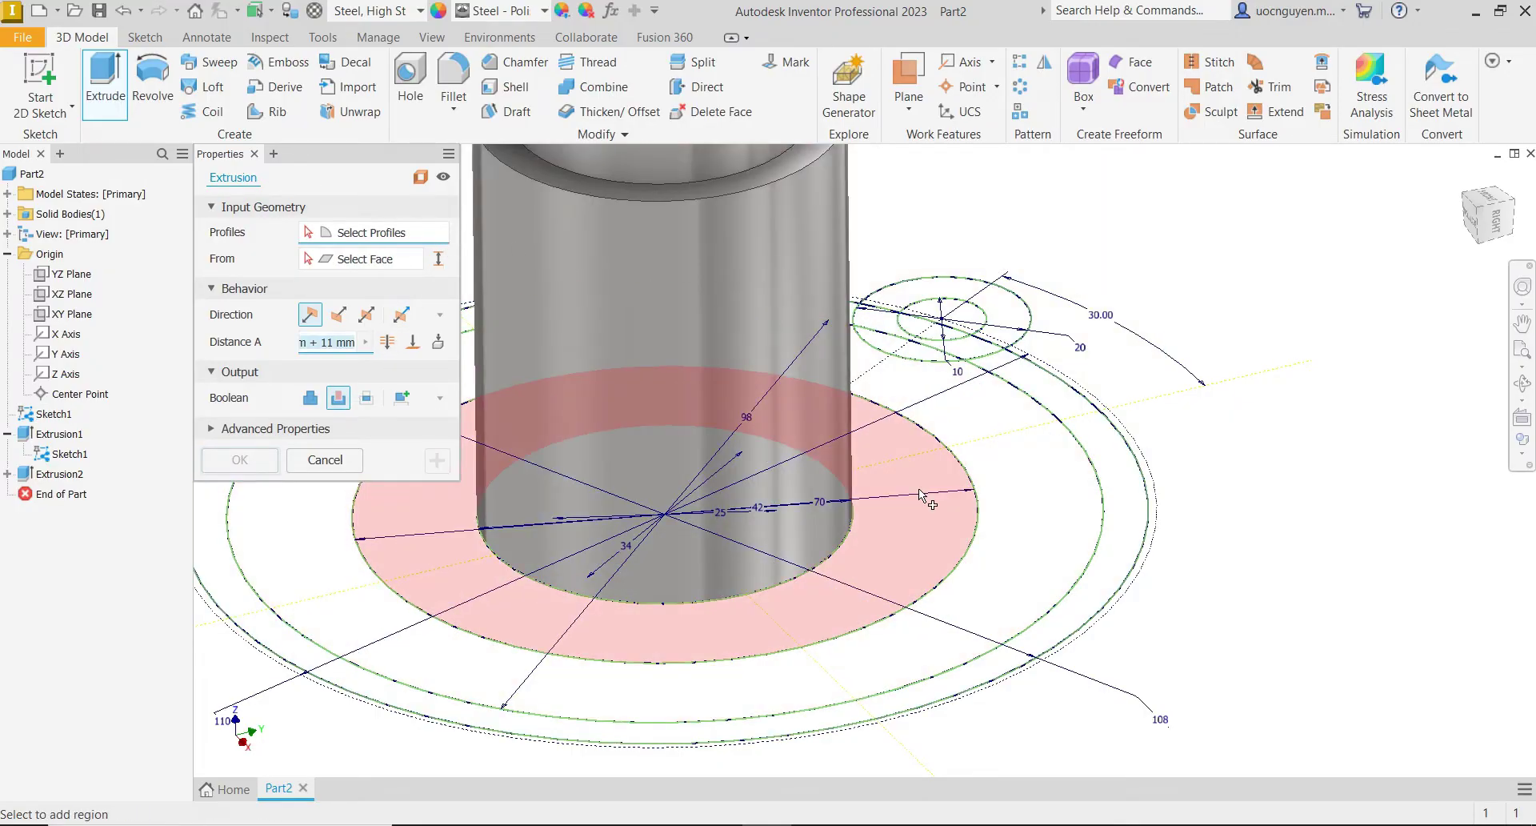
- Extrude all flange regions between the 42 mm and 108 mm circles, including those overlapping the small lug circles, by 8 mm, joined to the tube
{"action": "left_click", "coordinate": [911, 549]}
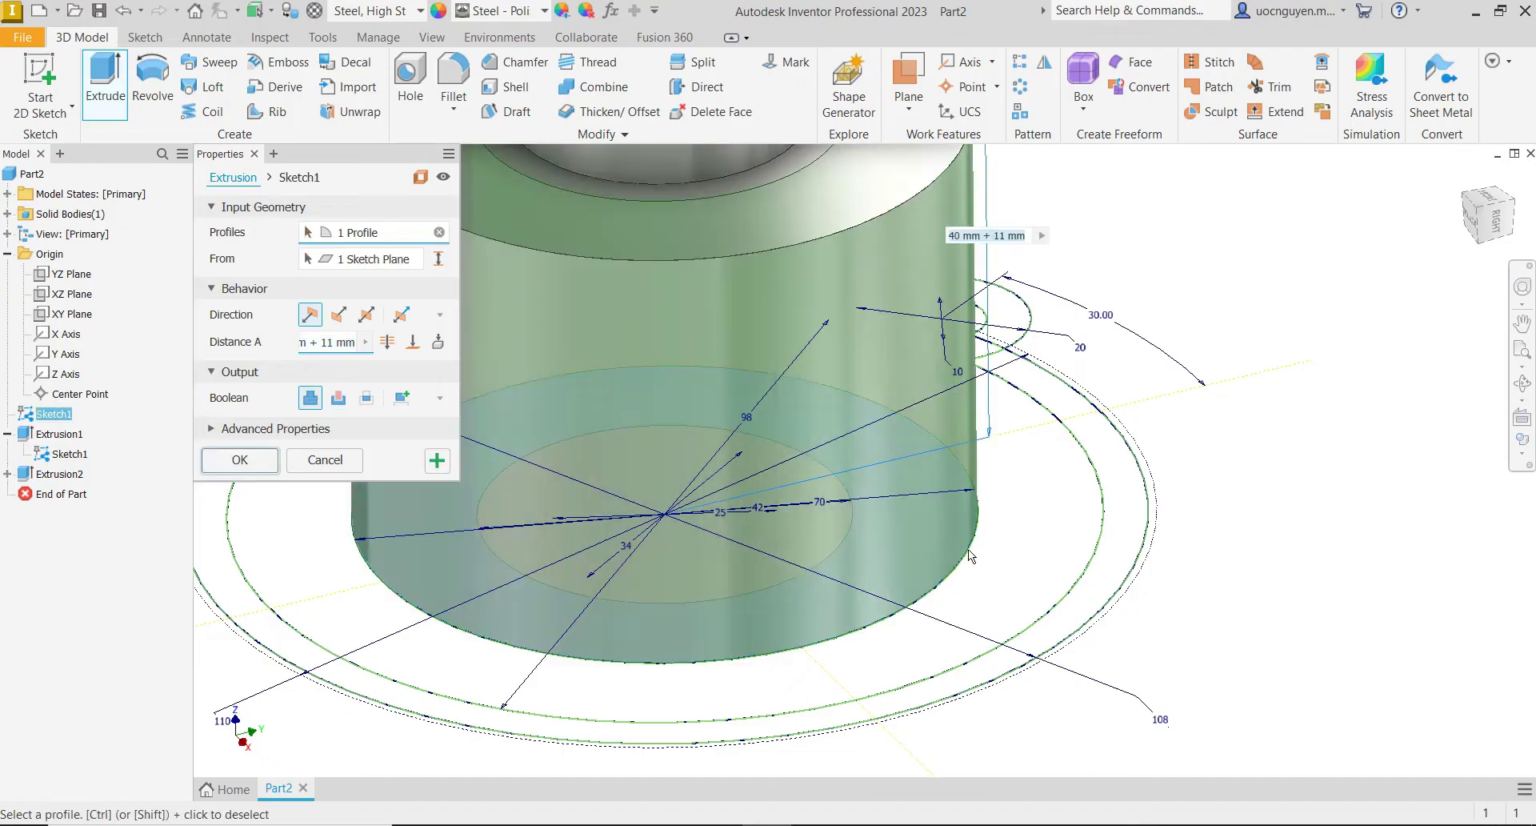
{"action": "left_click", "coordinate": [1001, 549]}
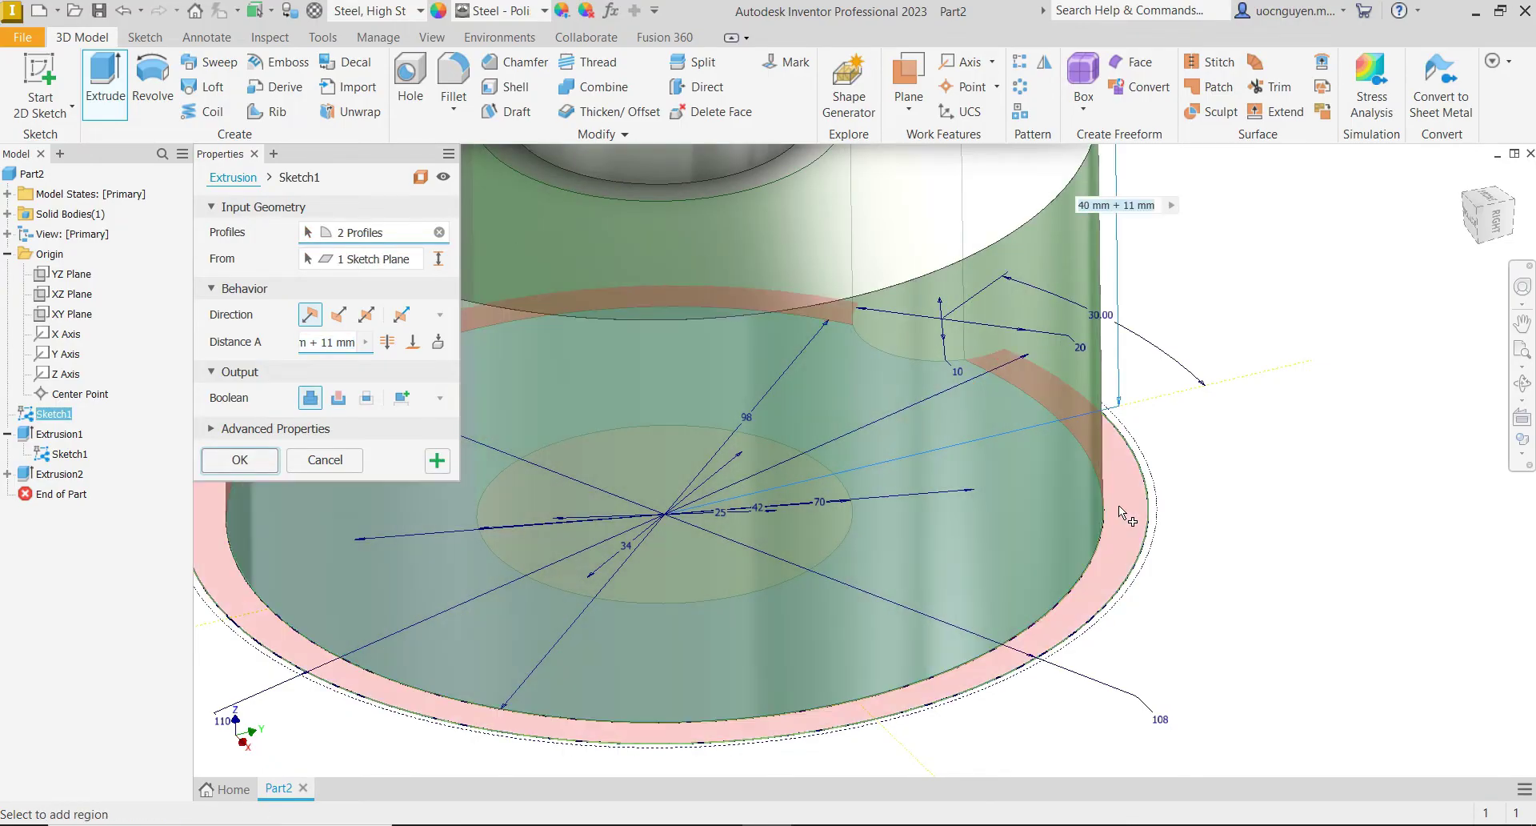
{"action": "left_click", "coordinate": [1118, 506]}
{"action": "scroll", "coordinate": [1211, 553], "scroll_direction": "down", "scroll_amount": 3}
{"action": "mouse_move", "coordinate": [737, 488]}
{"action": "middle_mouse_down", "text": "shift"}
{"action": "mouse_move", "coordinate": [995, 451]}
{"action": "mouse_move", "coordinate": [1163, 465]}
{"action": "mouse_move", "coordinate": [1130, 487]}
{"action": "middle_mouse_up", "text": "shift"}
{"action": "scroll", "coordinate": [738, 697], "scroll_direction": "up", "scroll_amount": 3}
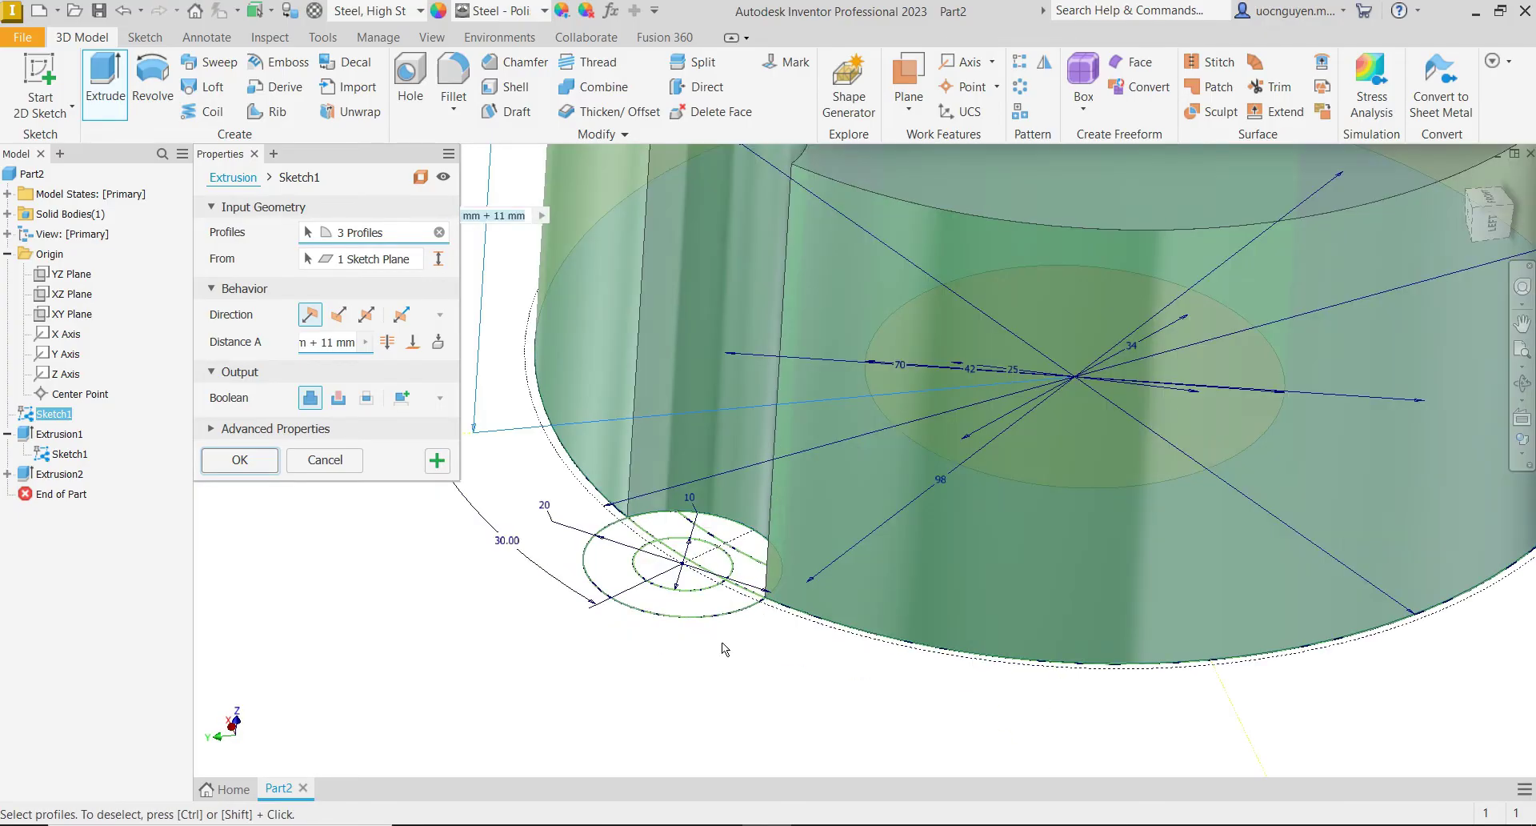
{"action": "left_click", "coordinate": [669, 527]}
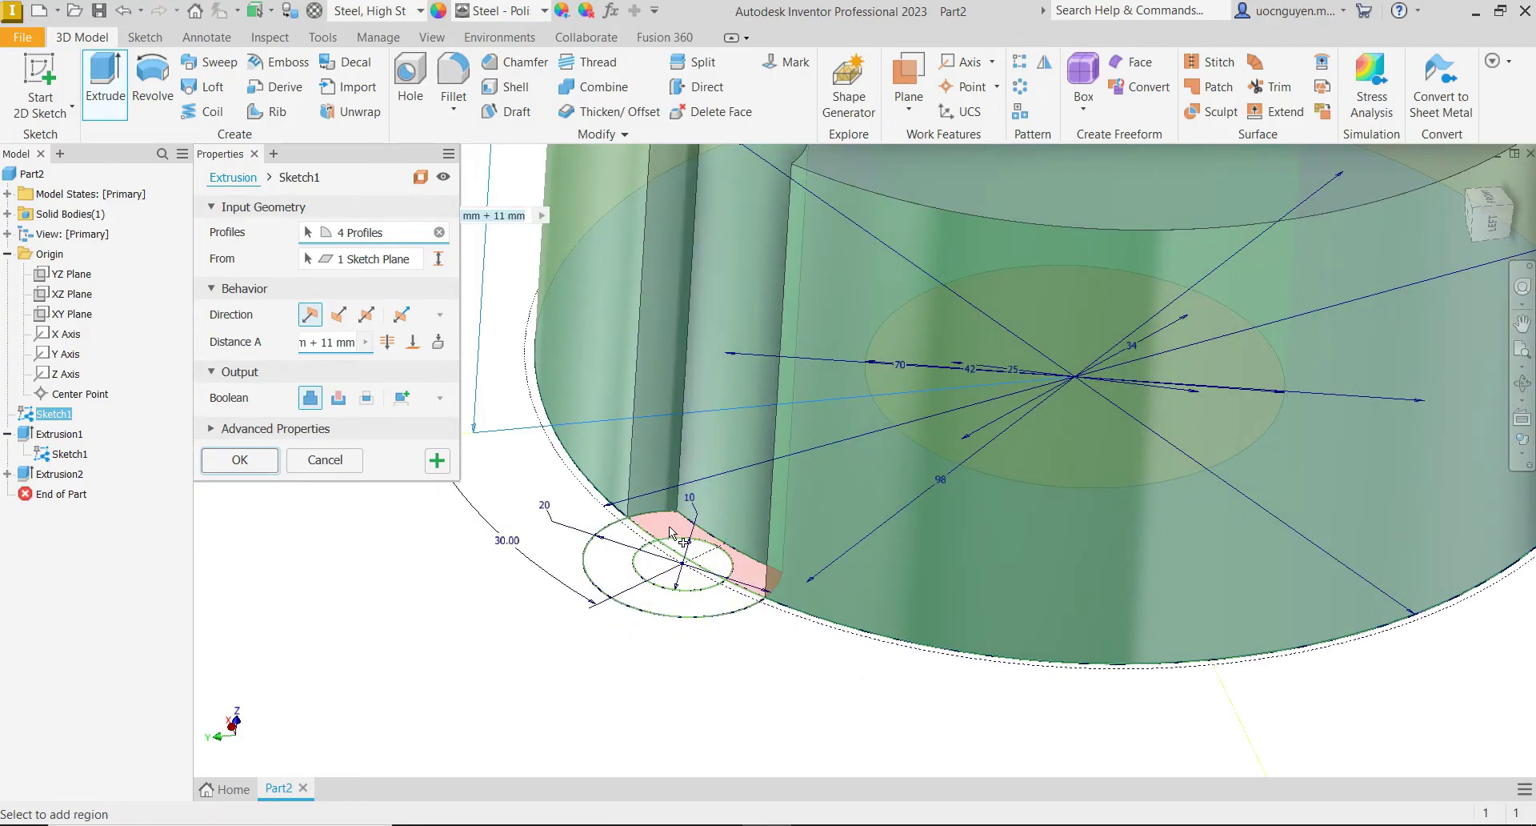
{"action": "left_click", "coordinate": [670, 526]}
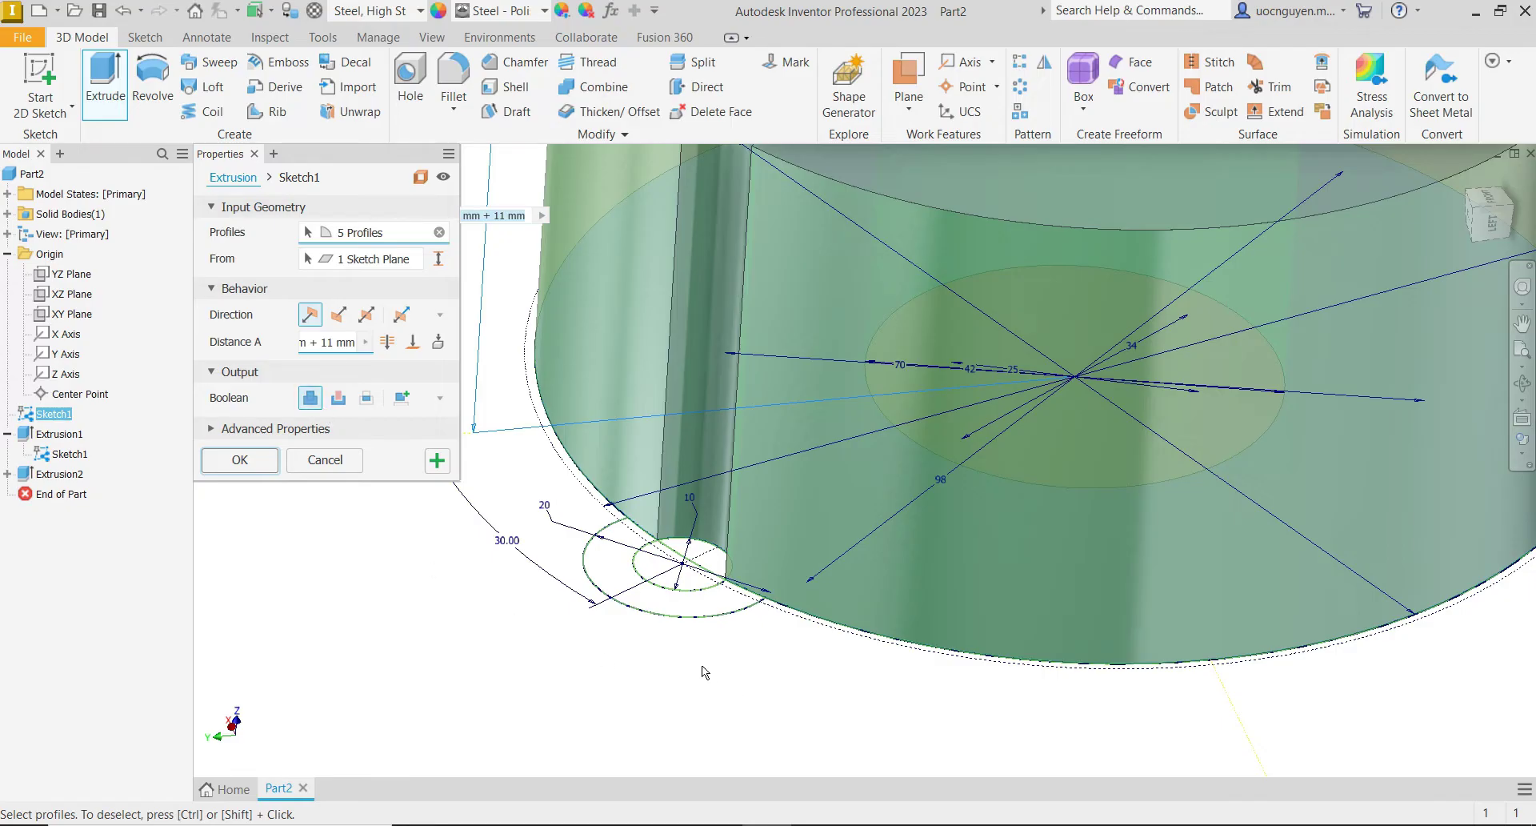
{"action": "left_click", "coordinate": [695, 597]}
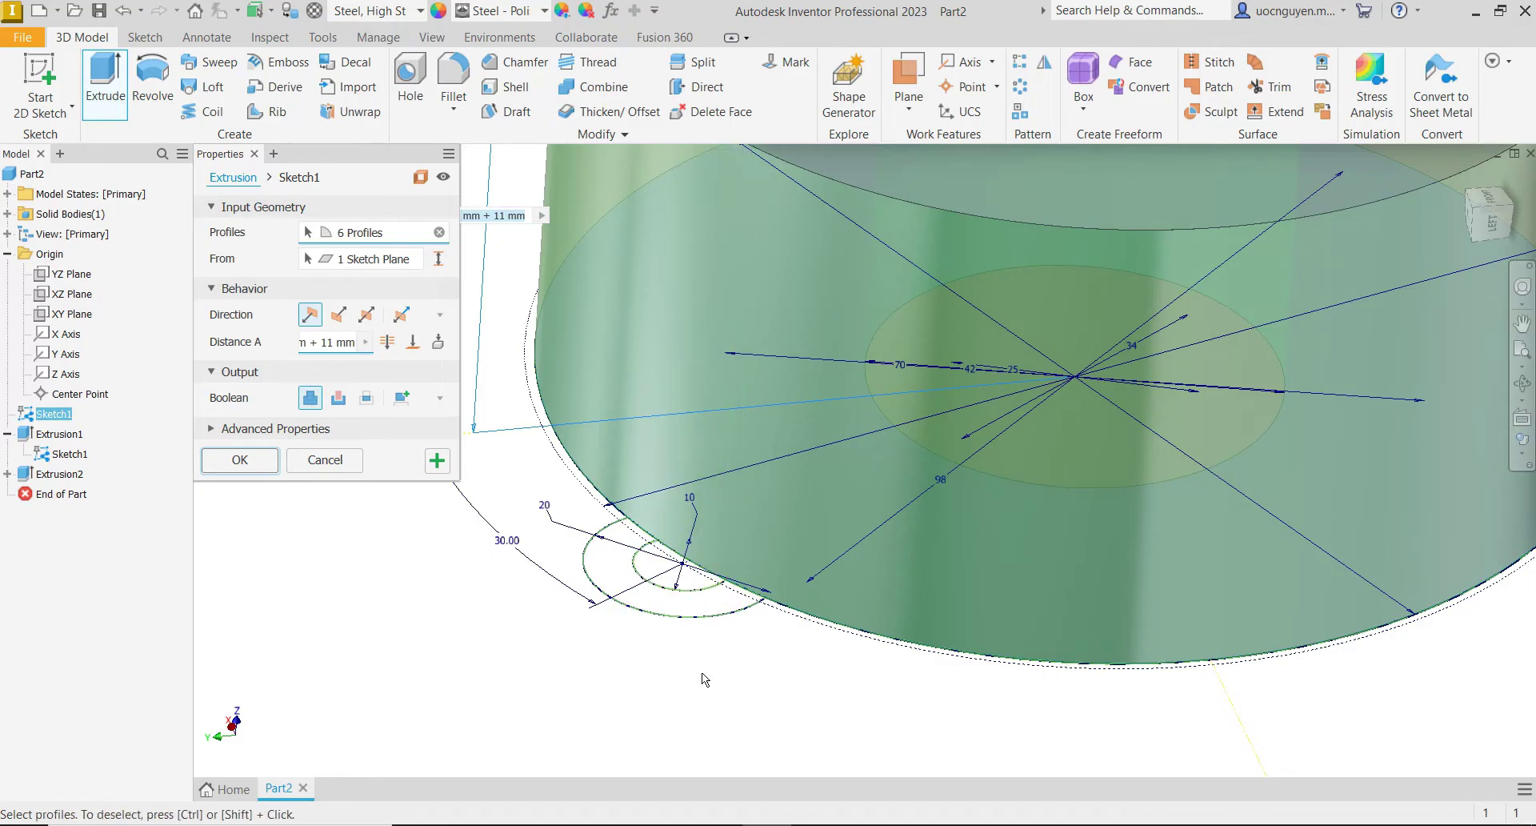
{"action": "scroll", "coordinate": [703, 672], "scroll_direction": "down", "scroll_amount": 2}
{"action": "scroll", "coordinate": [703, 675], "scroll_direction": "down", "scroll_amount": 3}
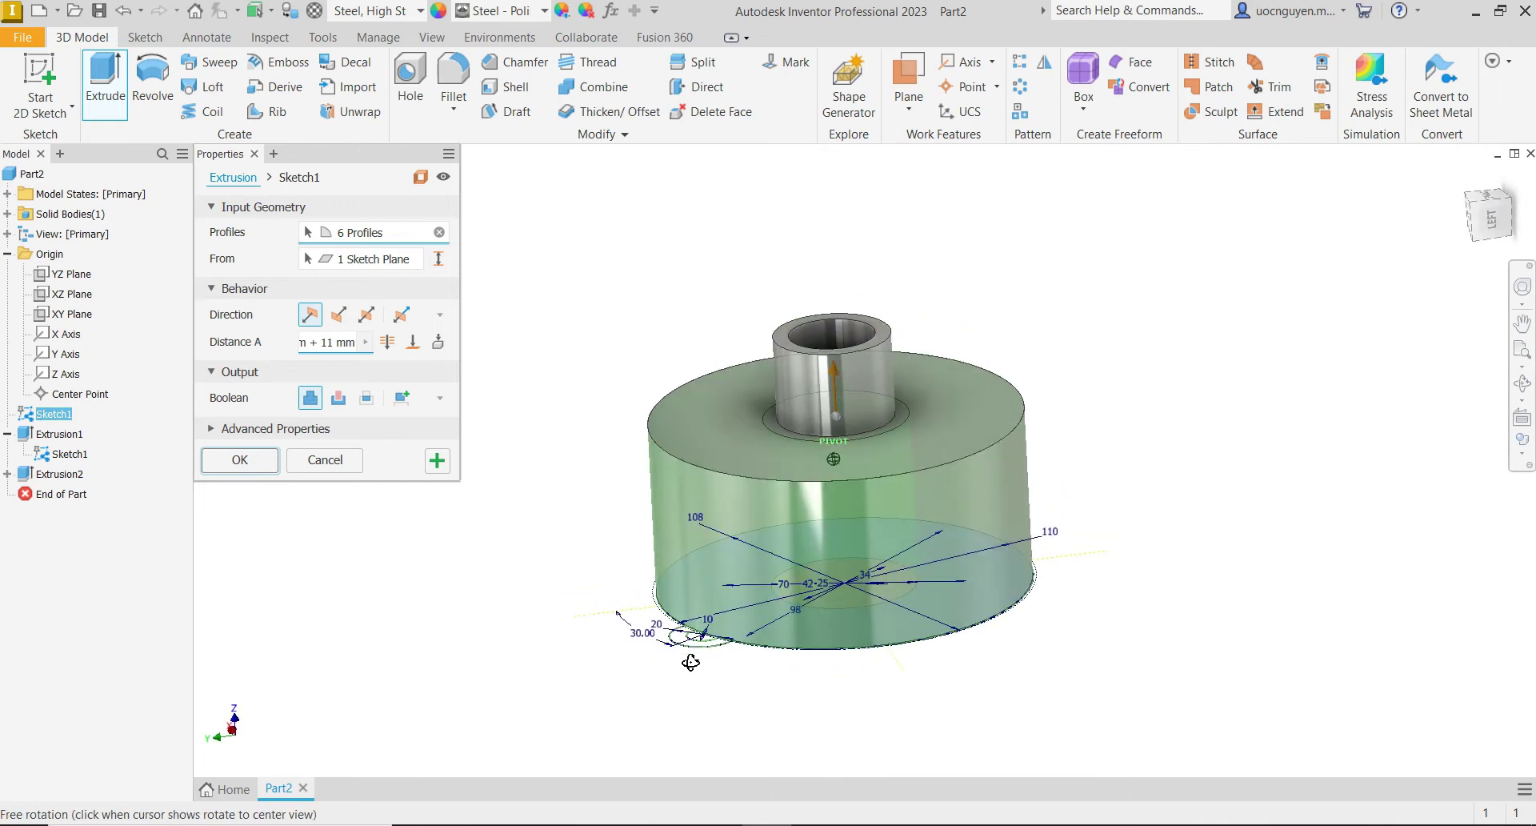
{"action": "triple_click", "coordinate": [331, 342]}
{"action": "type", "text": "8"}
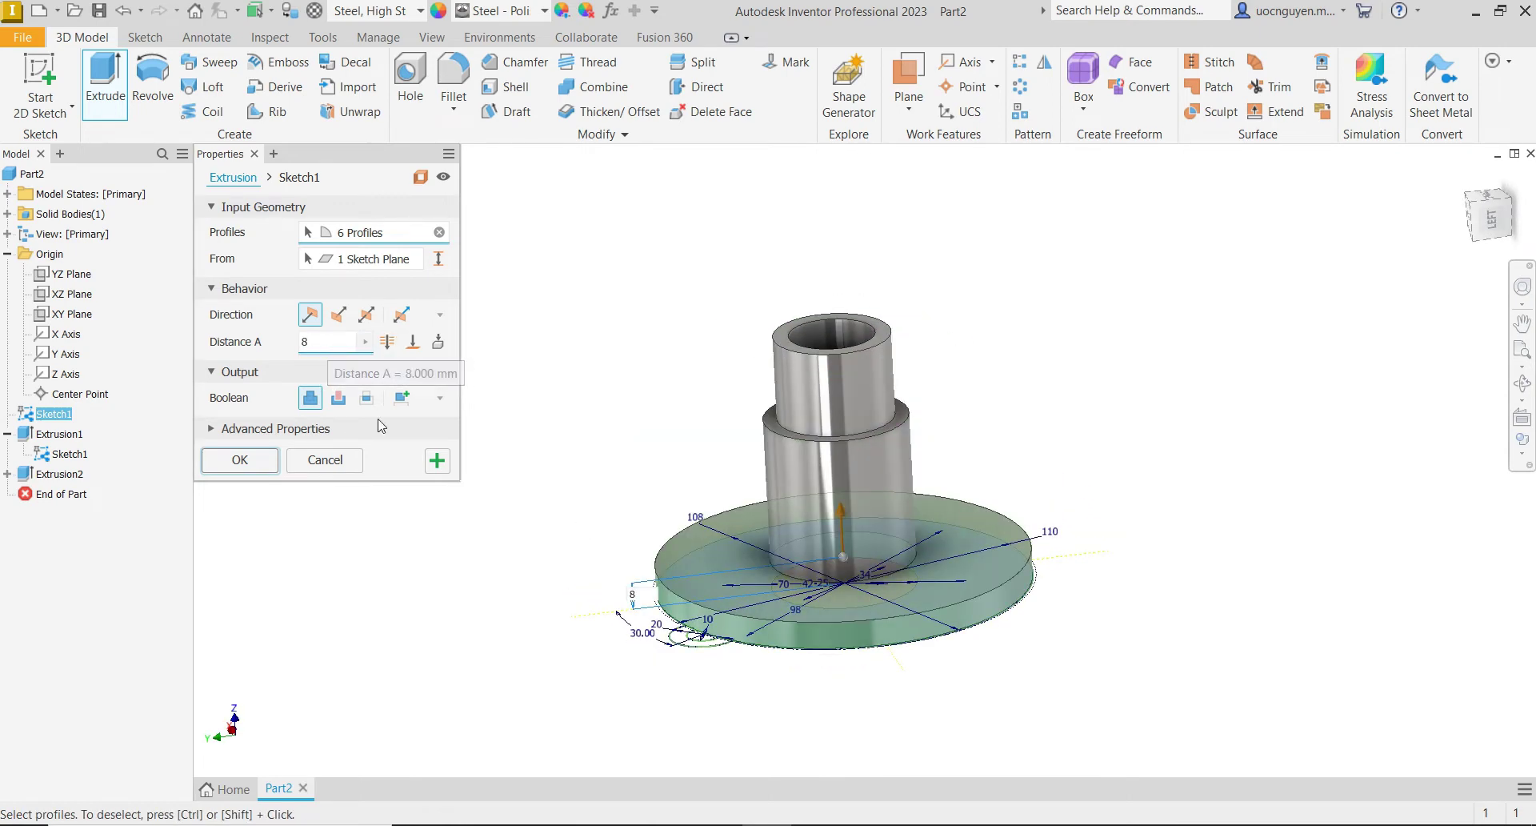
{"action": "left_click", "coordinate": [433, 472]}
- Extrude the full 20 mm lug circle at the flange edge by 10 mm, joined to the body
{"action": "scroll", "coordinate": [656, 666], "scroll_direction": "up", "scroll_amount": 5}
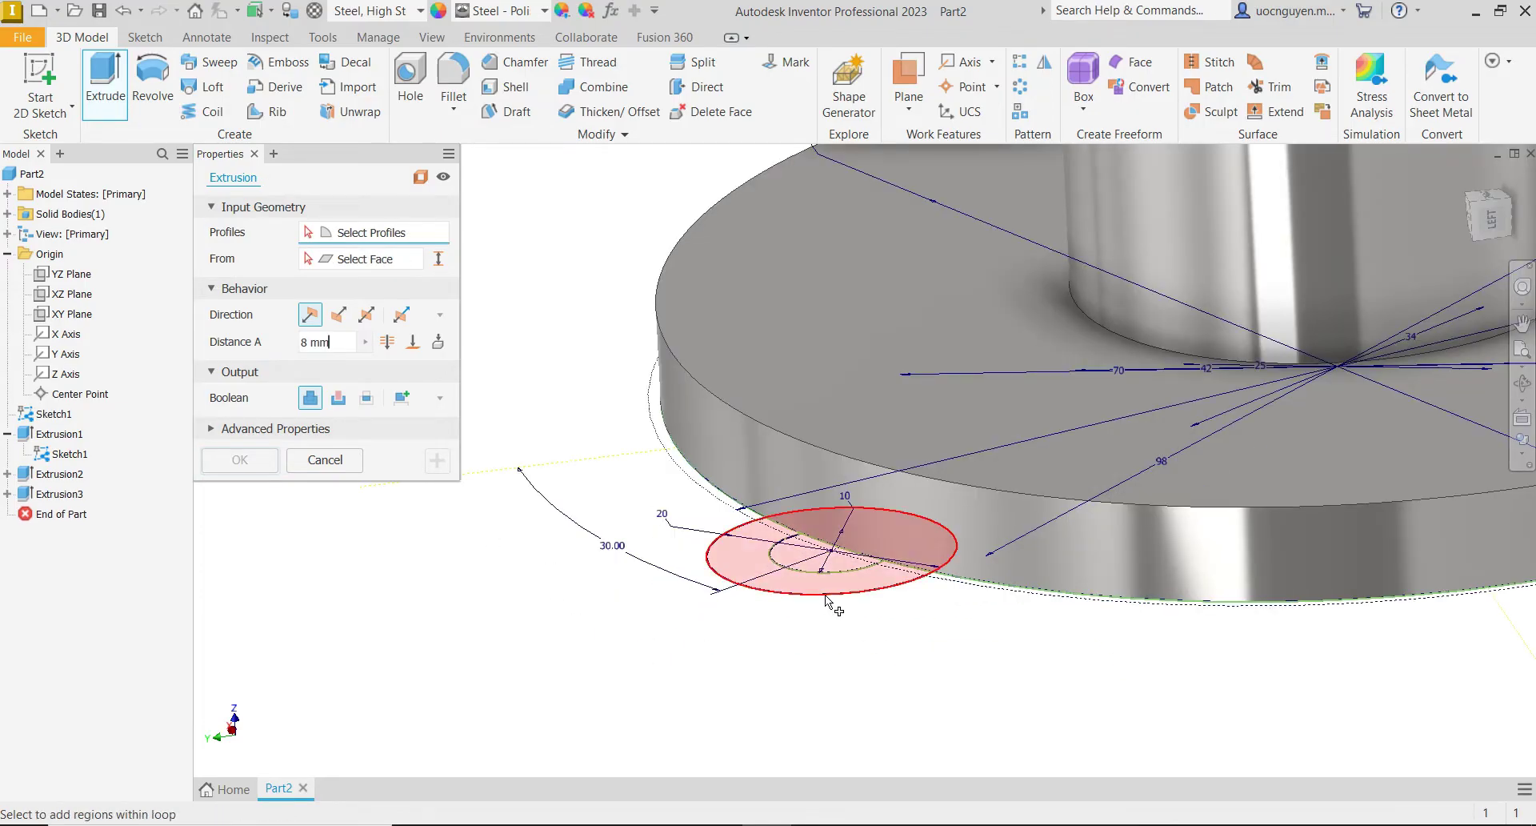
{"action": "left_click", "coordinate": [824, 594]}
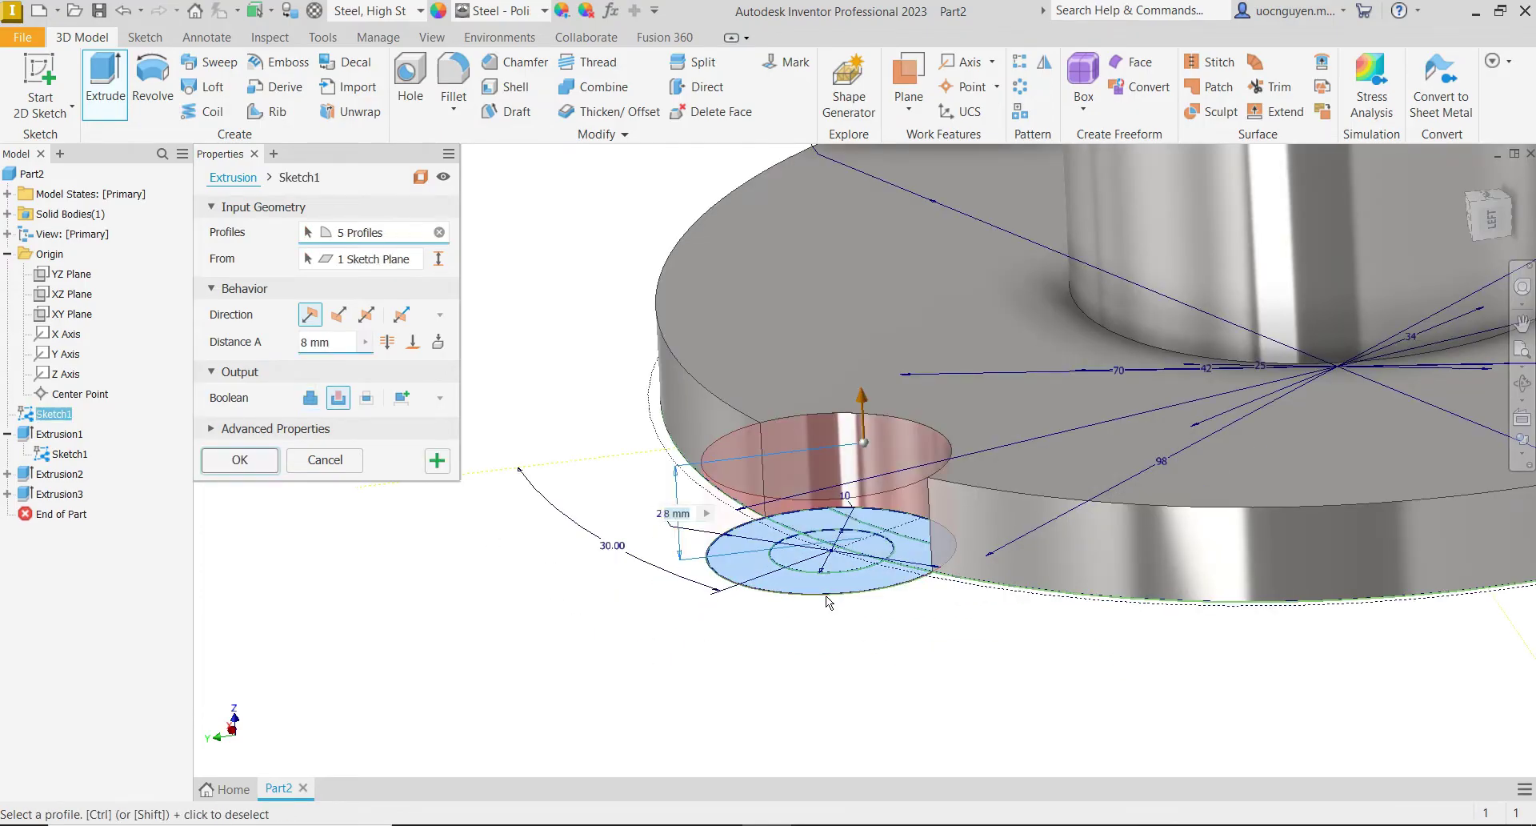
{"action": "left_click", "coordinate": [309, 398]}
{"action": "left_click", "coordinate": [310, 314]}
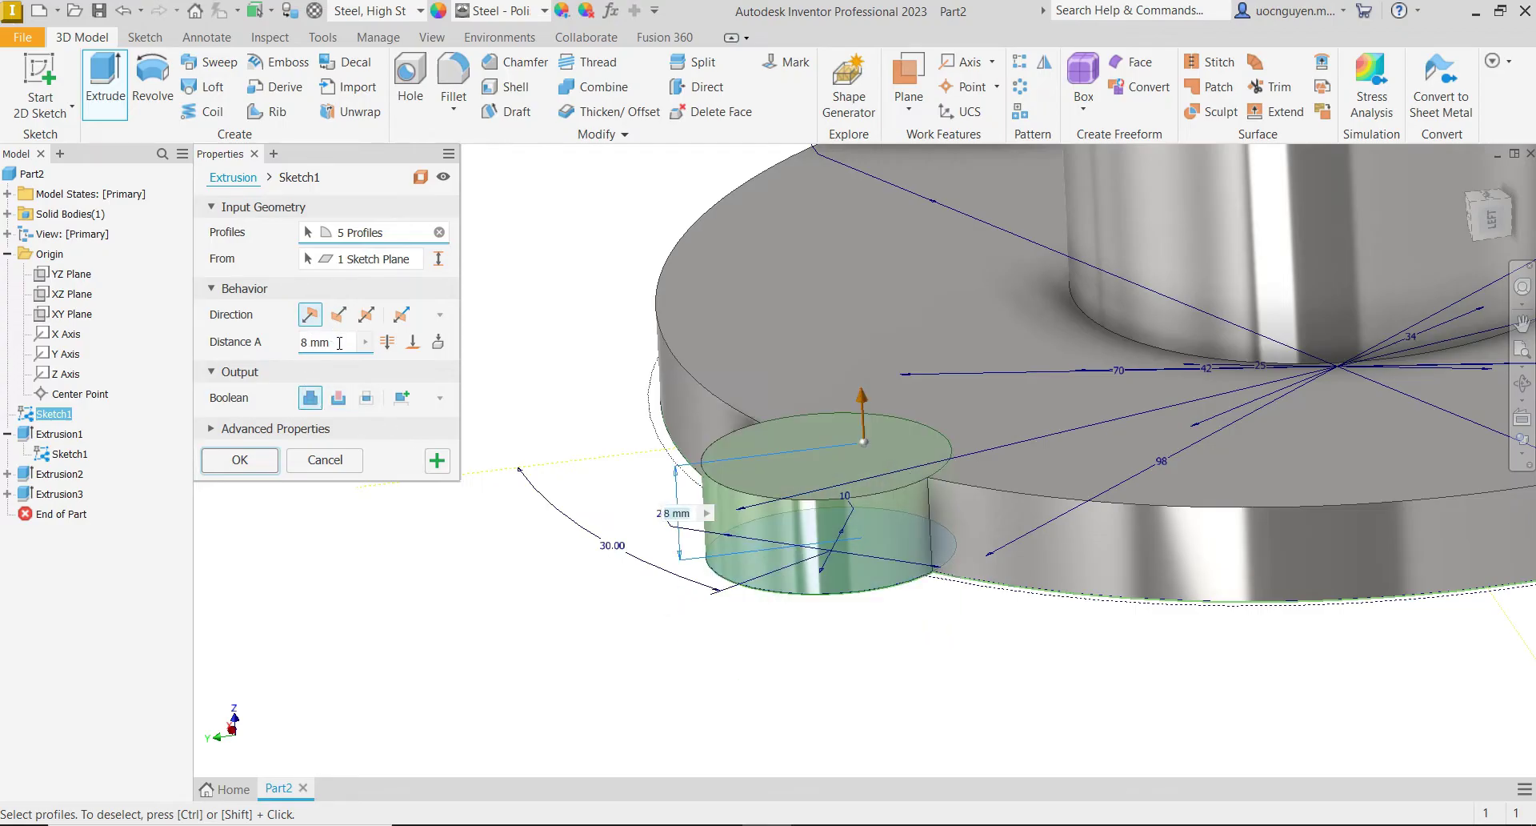
{"action": "type", "text": "10"}
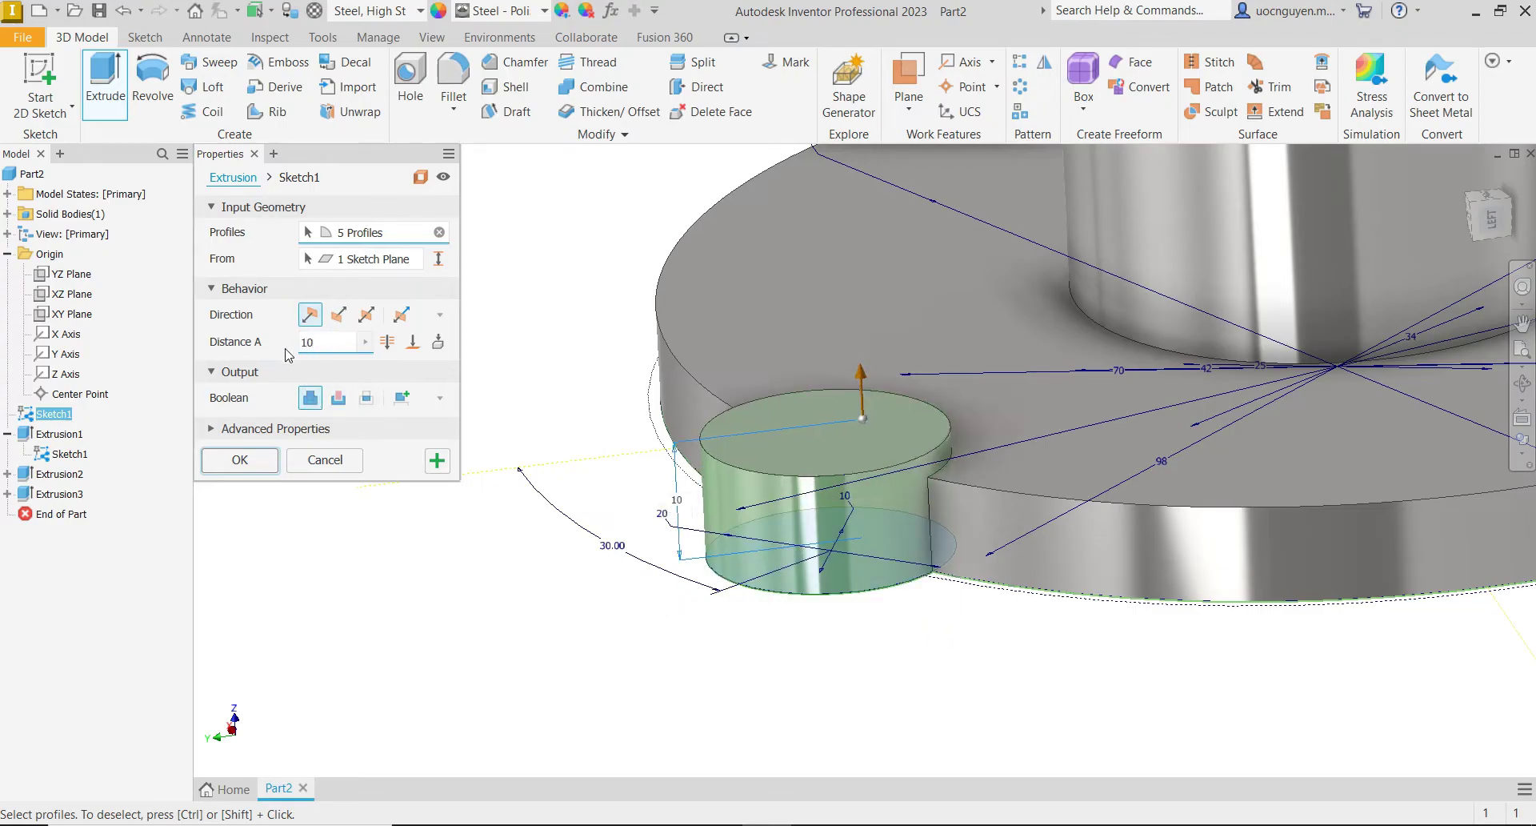
{"action": "left_click", "coordinate": [437, 460]}
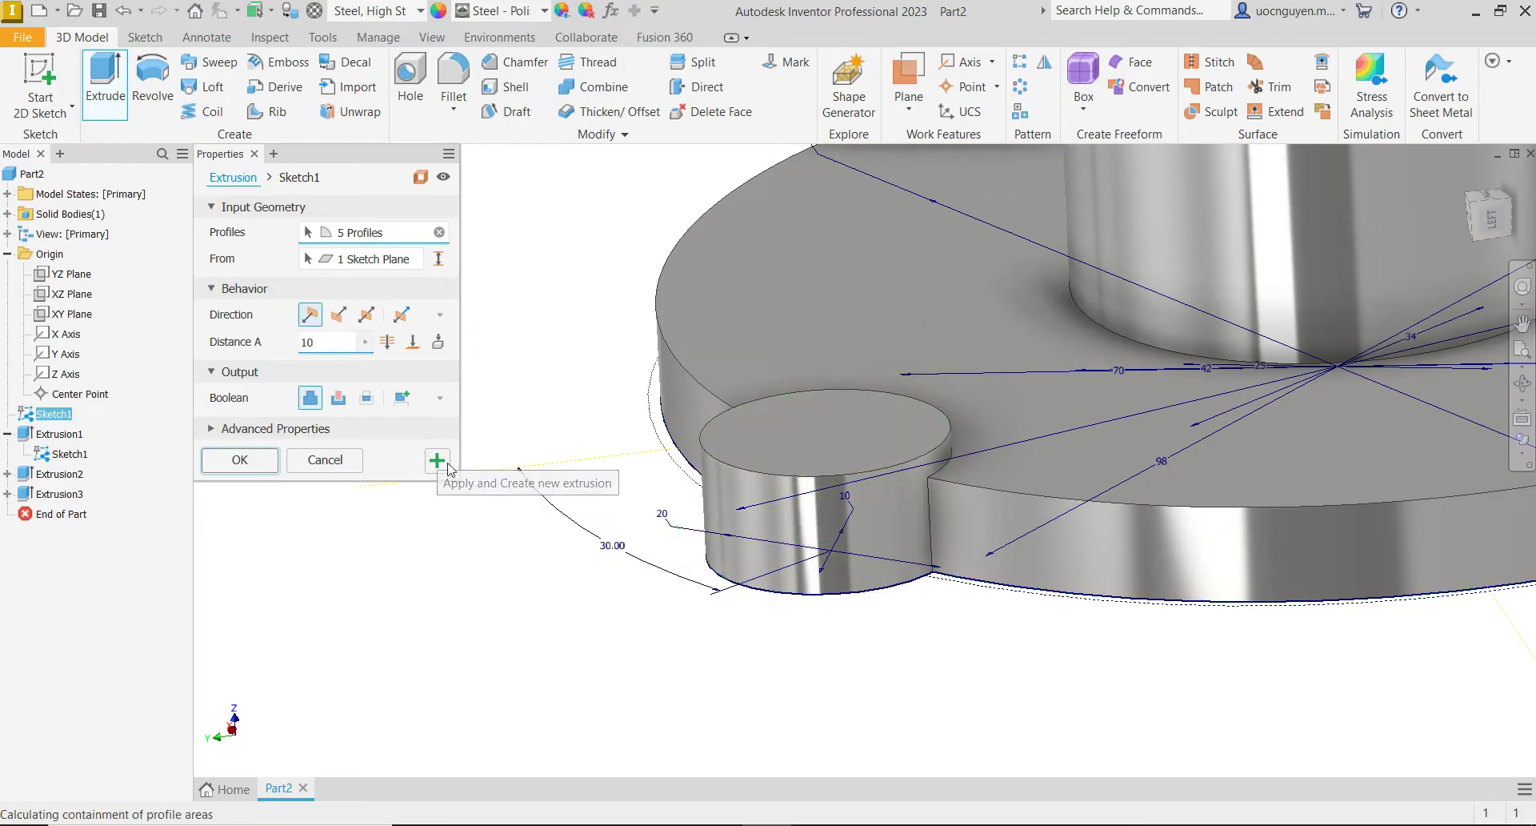
- Cut the 10 mm circle through the lug with a 10 mm deep extrusion
{"action": "middle_click_drag", "start_coordinate": [661, 576], "coordinate": [645, 543], "text": "shift"}
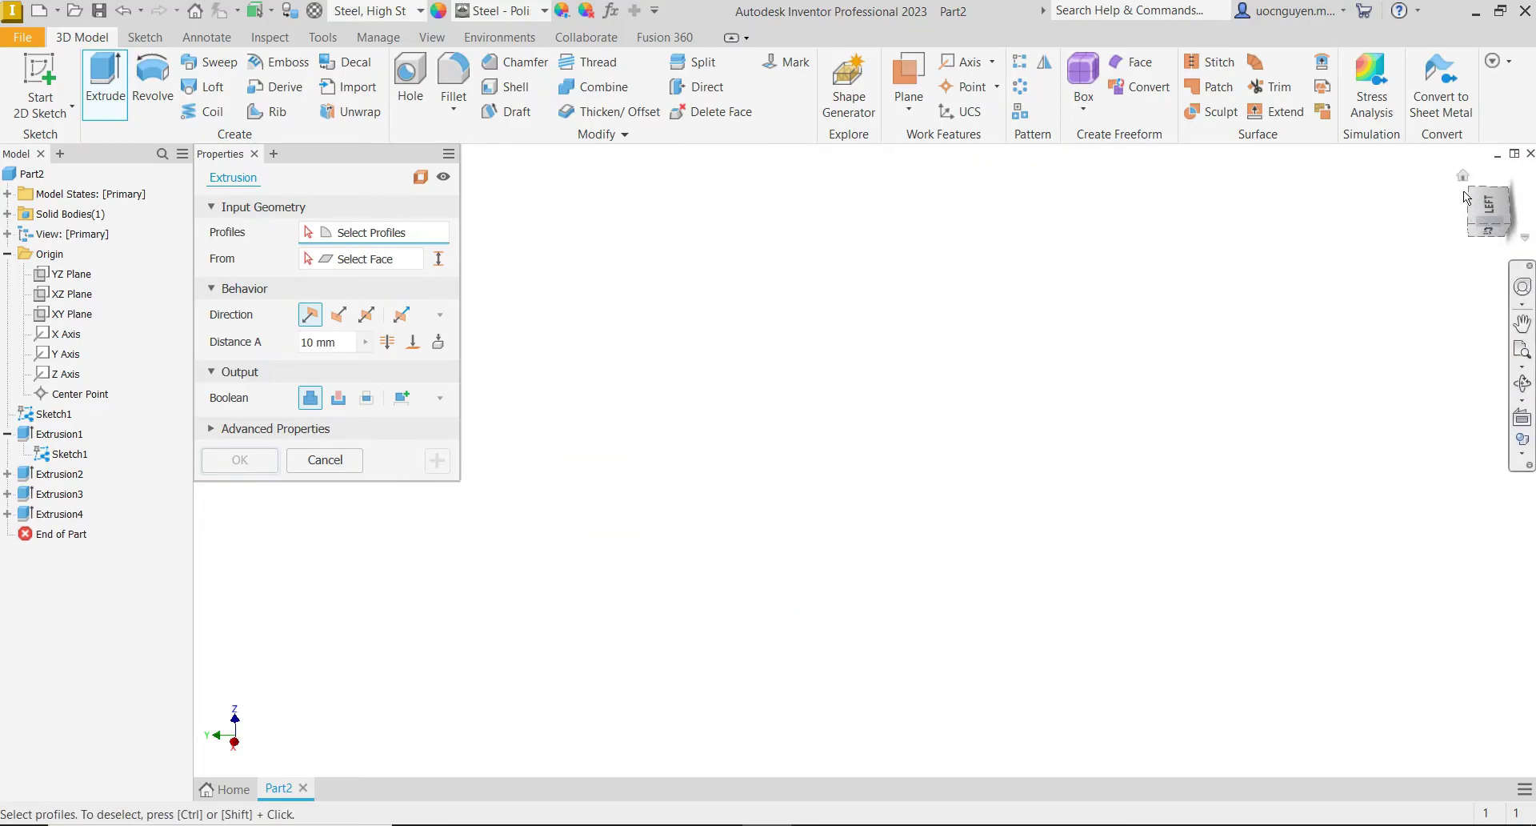
{"action": "left_click", "coordinate": [1464, 177]}
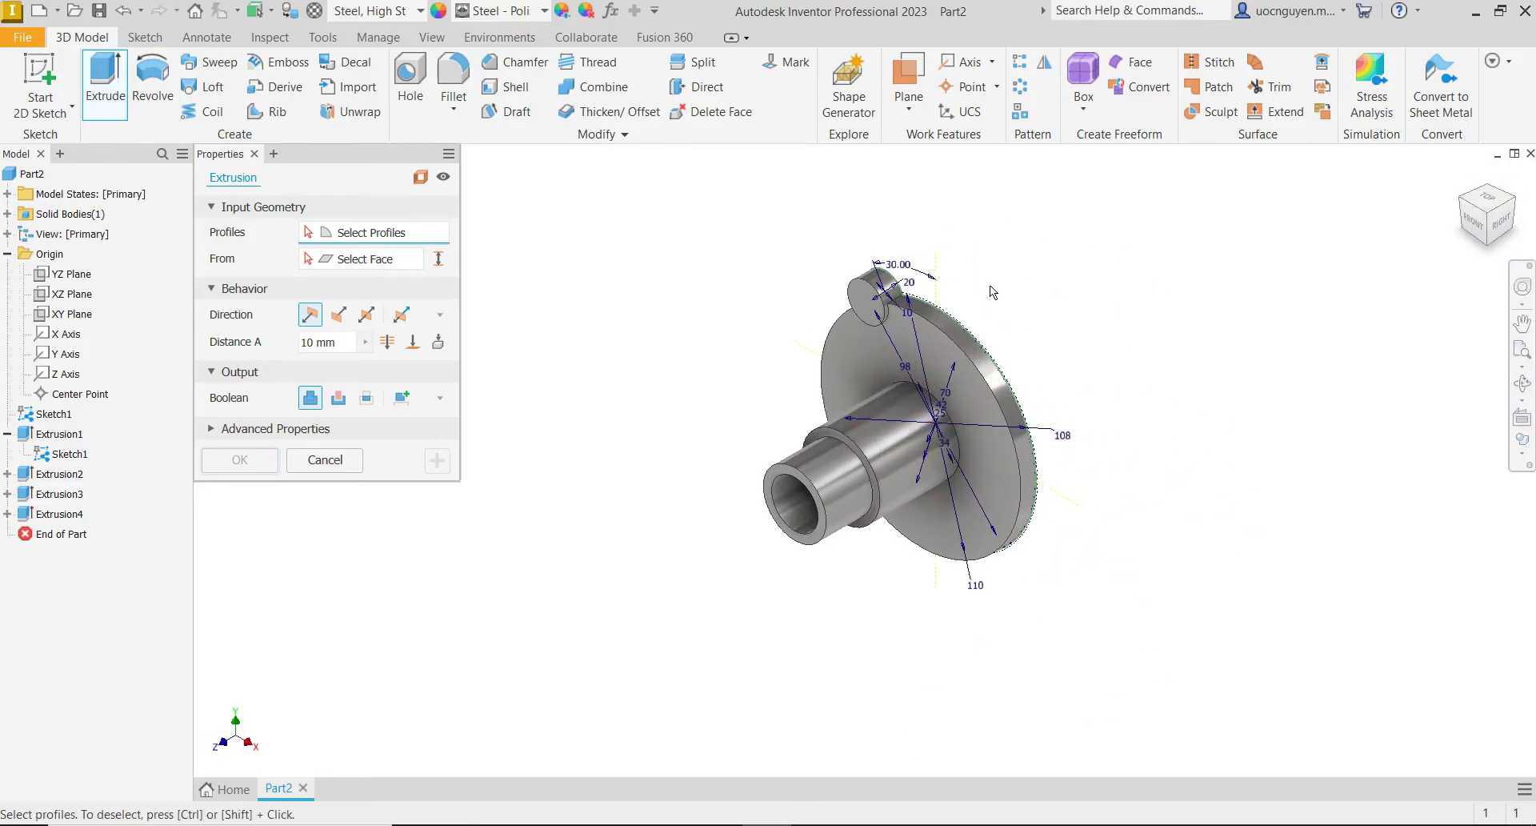
{"action": "middle_click_drag", "start_coordinate": [960, 286], "coordinate": [772, 306], "text": "shift"}
{"action": "scroll", "coordinate": [868, 300], "scroll_direction": "up", "scroll_amount": 5}
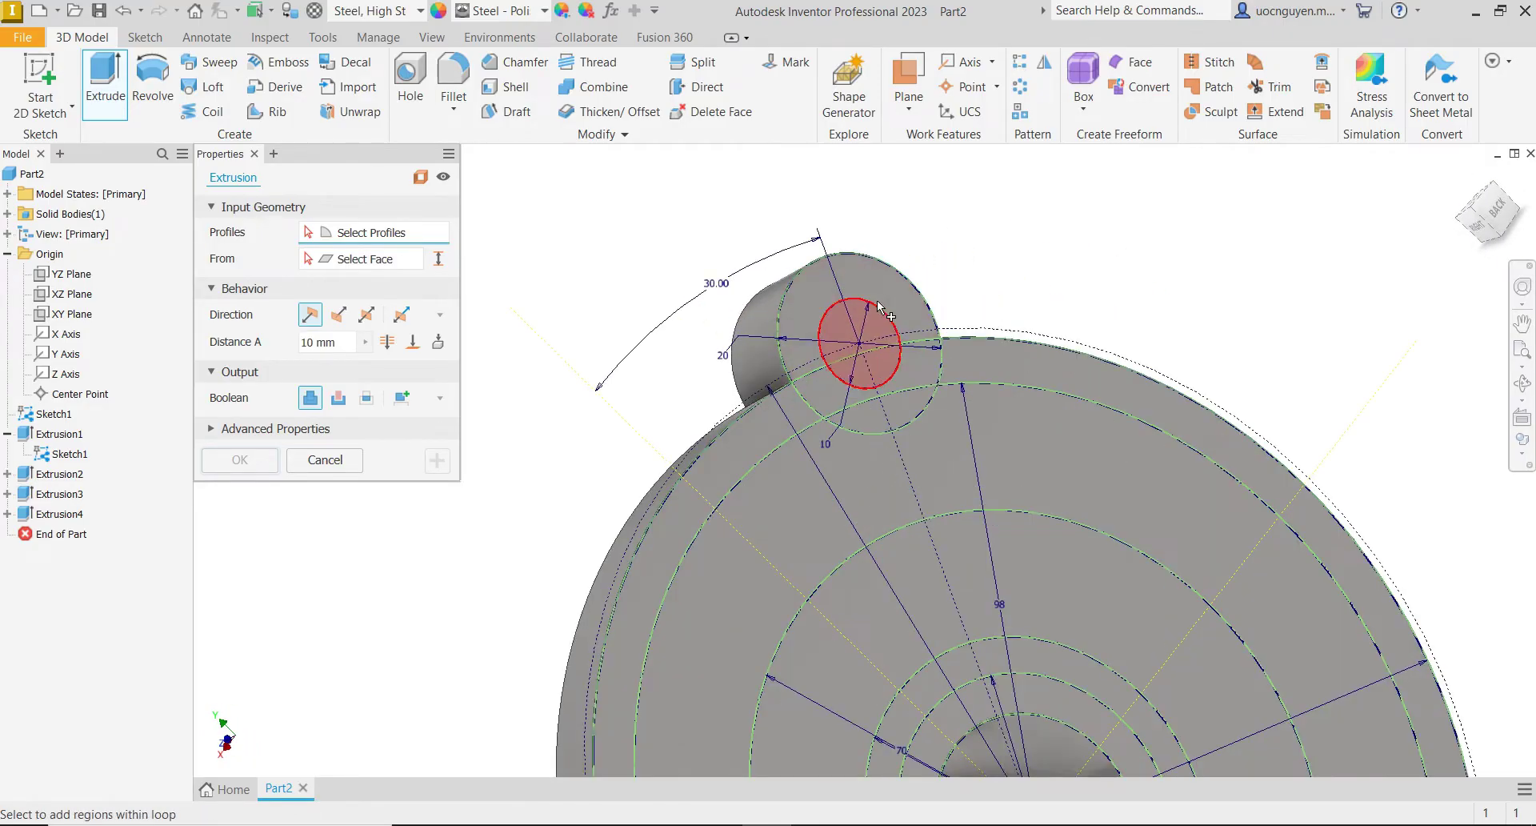
{"action": "left_click", "coordinate": [860, 309]}
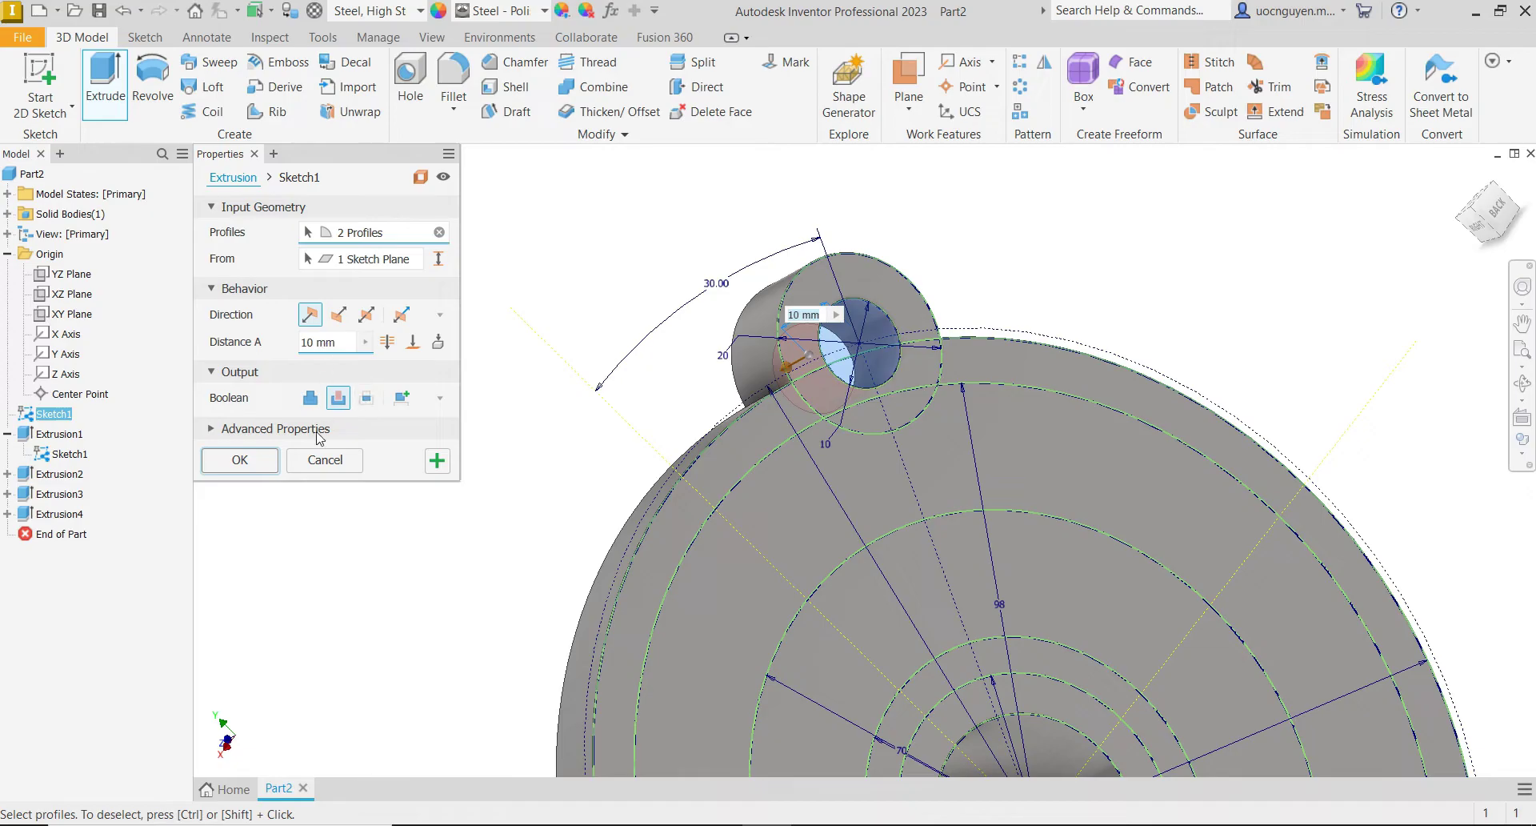
{"action": "left_click", "coordinate": [271, 465]}
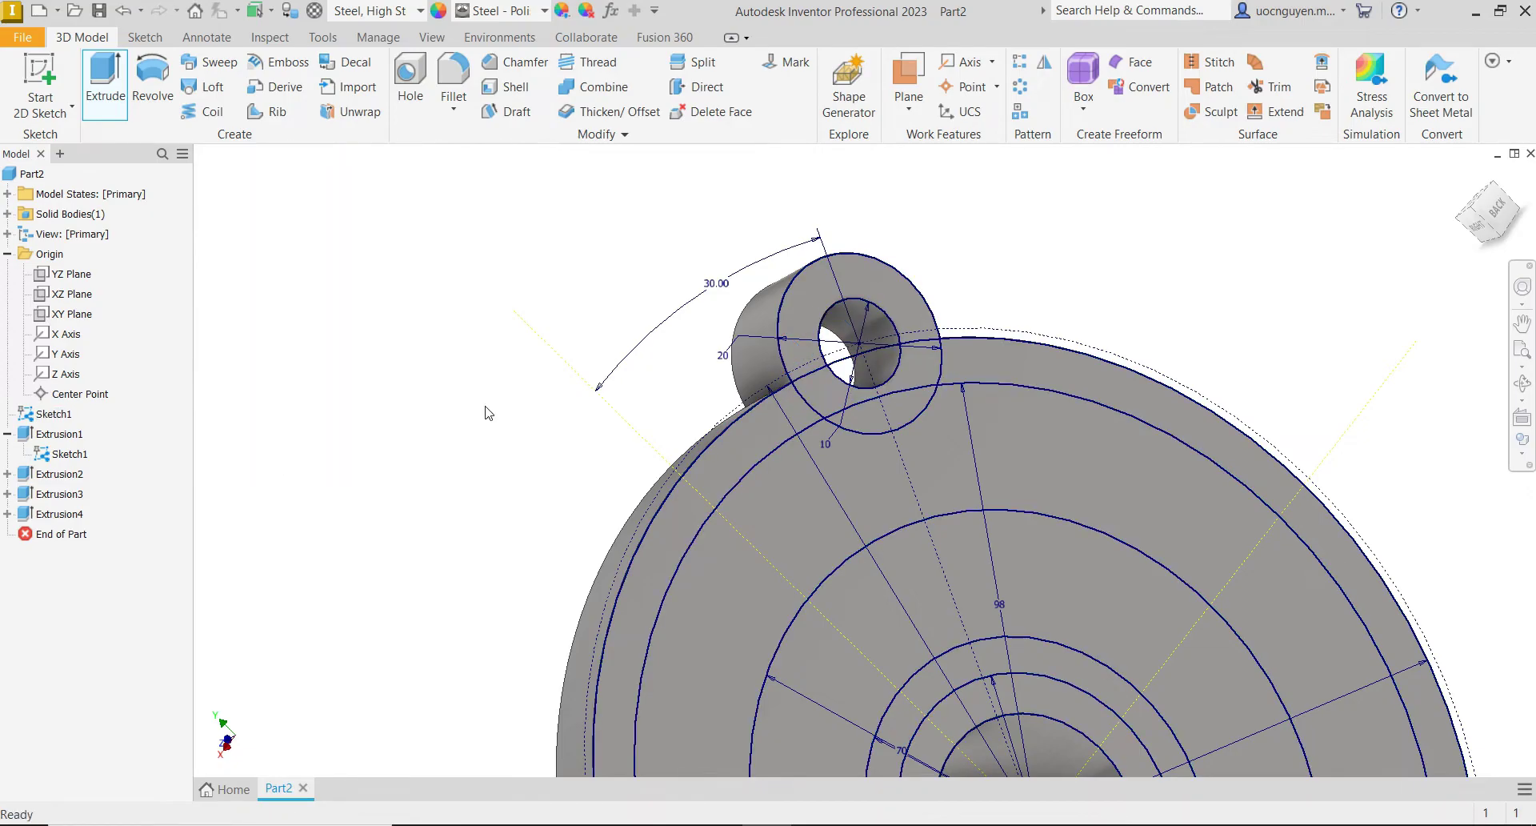
{"action": "scroll", "coordinate": [560, 364], "scroll_direction": "down", "scroll_amount": 3}
{"action": "scroll", "coordinate": [843, 319], "scroll_direction": "down", "scroll_amount": 3}
{"action": "middle_click_drag", "start_coordinate": [843, 319], "coordinate": [672, 423], "text": "shift"}
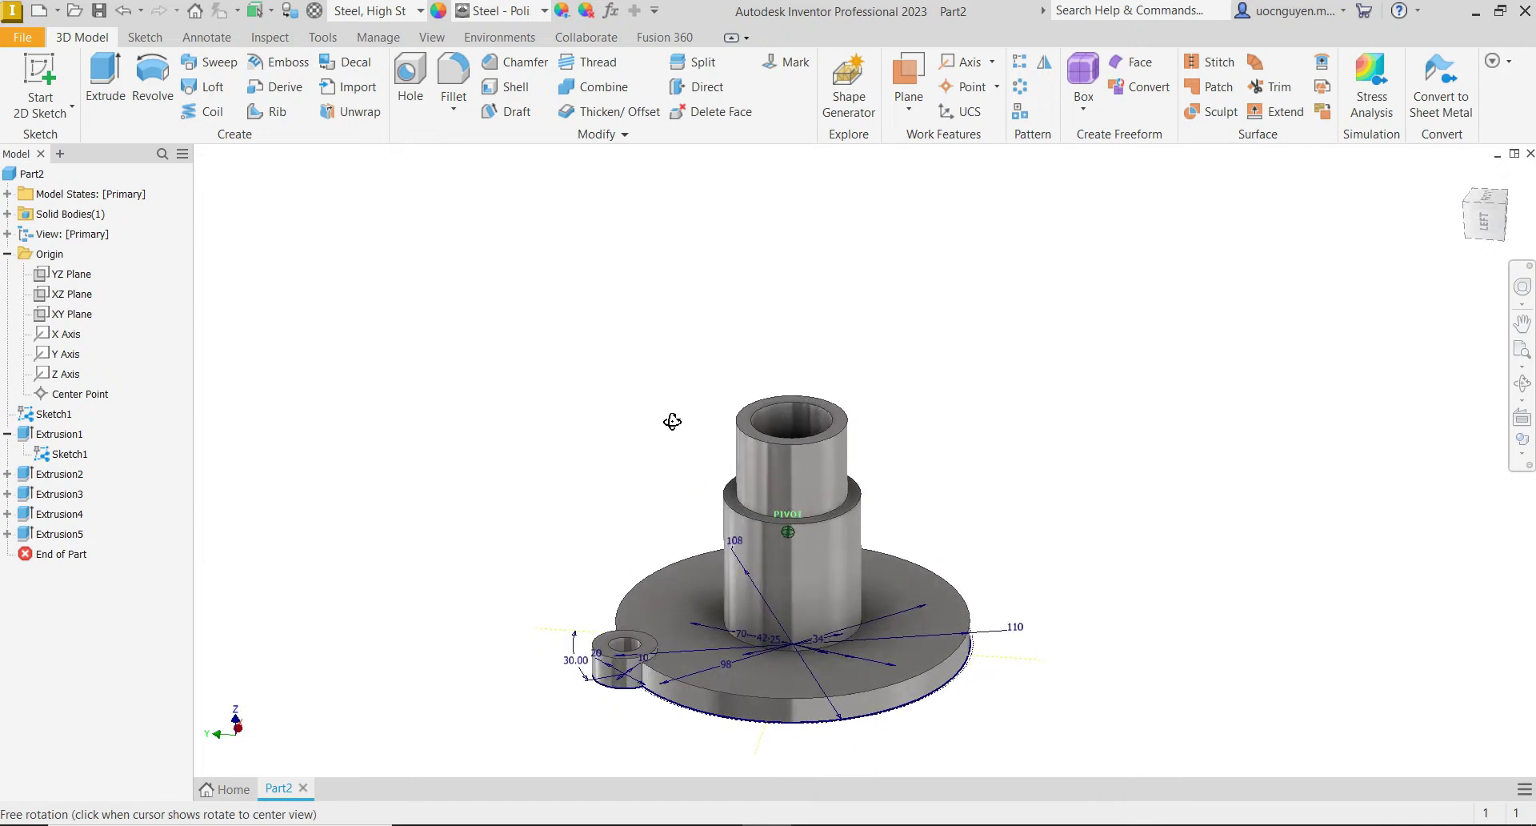
{"action": "middle_click_drag", "start_coordinate": [628, 494], "coordinate": [631, 406]}
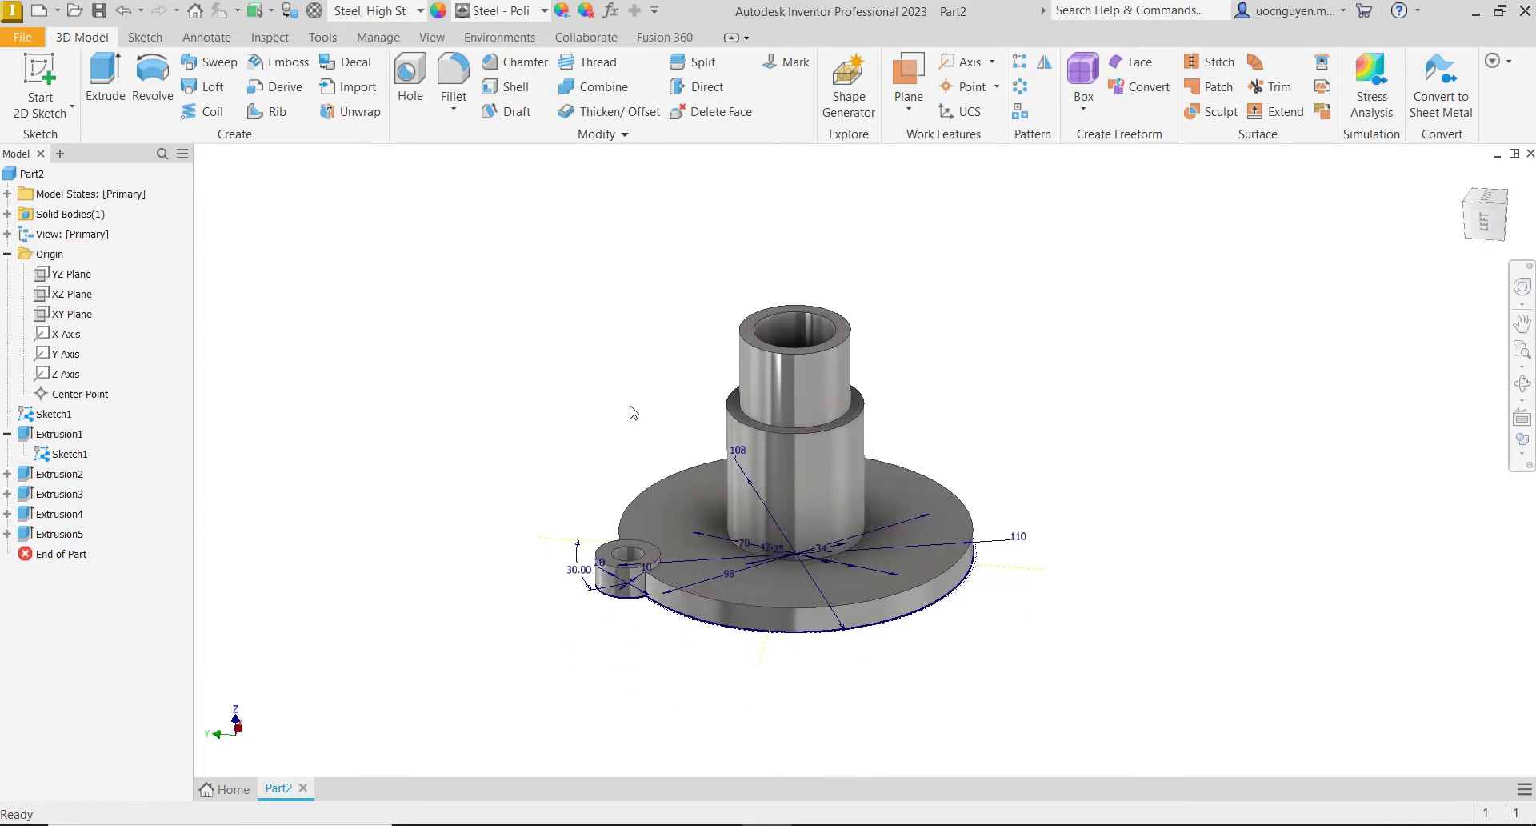
{"action": "right_click", "coordinate": [61, 453]}
{"action": "key", "text": "Escape"}
- Cut all regions inside the 70 mm circle 4 mm deep into the flange's underside
{"action": "mouse_move", "coordinate": [541, 405]}
{"action": "middle_mouse_down", "text": "shift"}
{"action": "mouse_move", "coordinate": [525, 442]}
{"action": "mouse_move", "coordinate": [501, 411]}
{"action": "mouse_move", "coordinate": [534, 523]}
{"action": "middle_mouse_up", "text": "shift"}
{"action": "scroll", "coordinate": [531, 522], "scroll_direction": "up", "scroll_amount": 3}
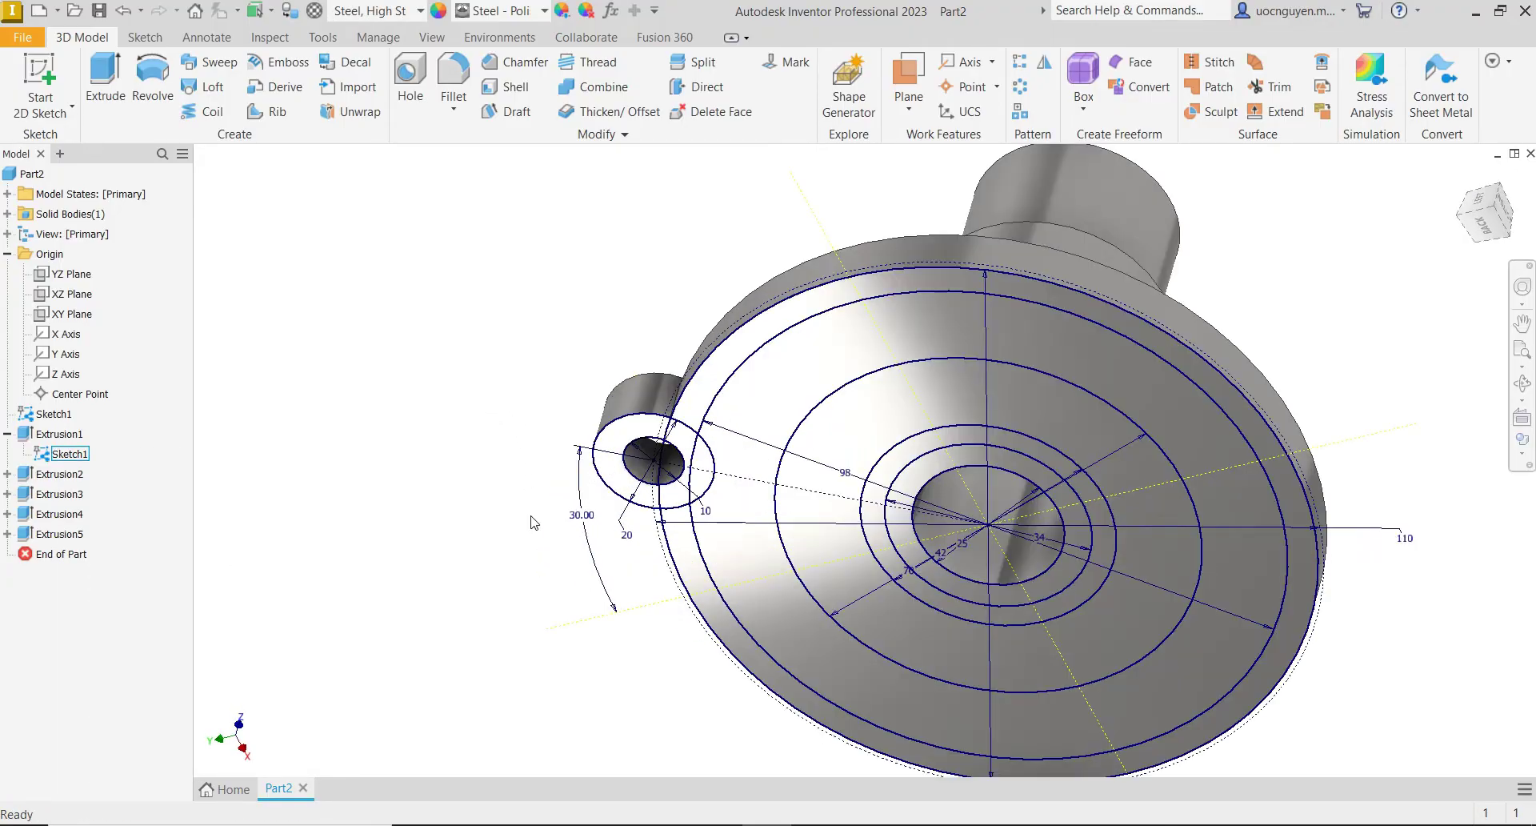
{"action": "key", "text": "e"}
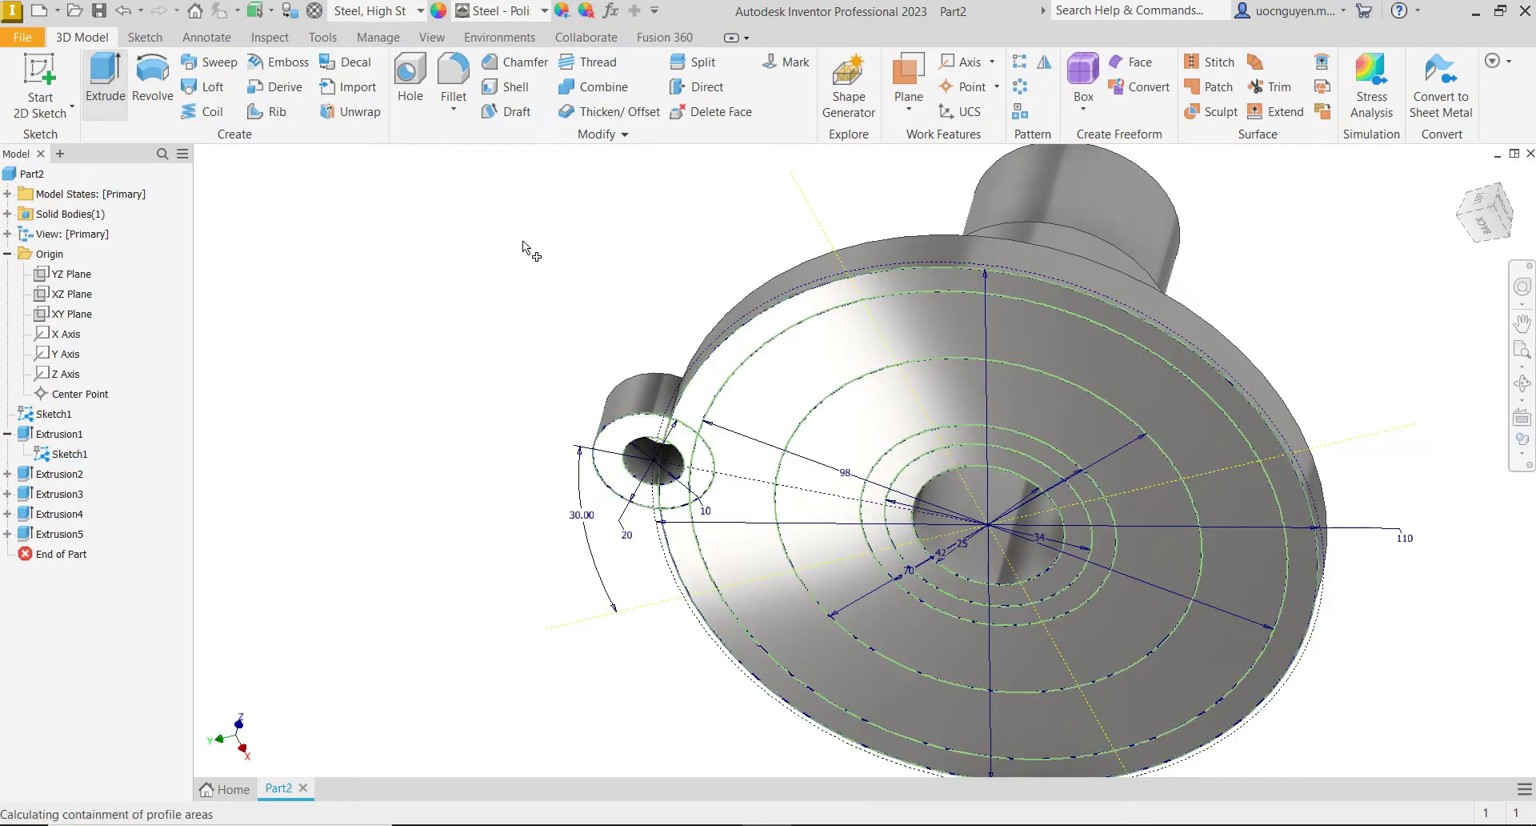
{"action": "left_click", "coordinate": [875, 367]}
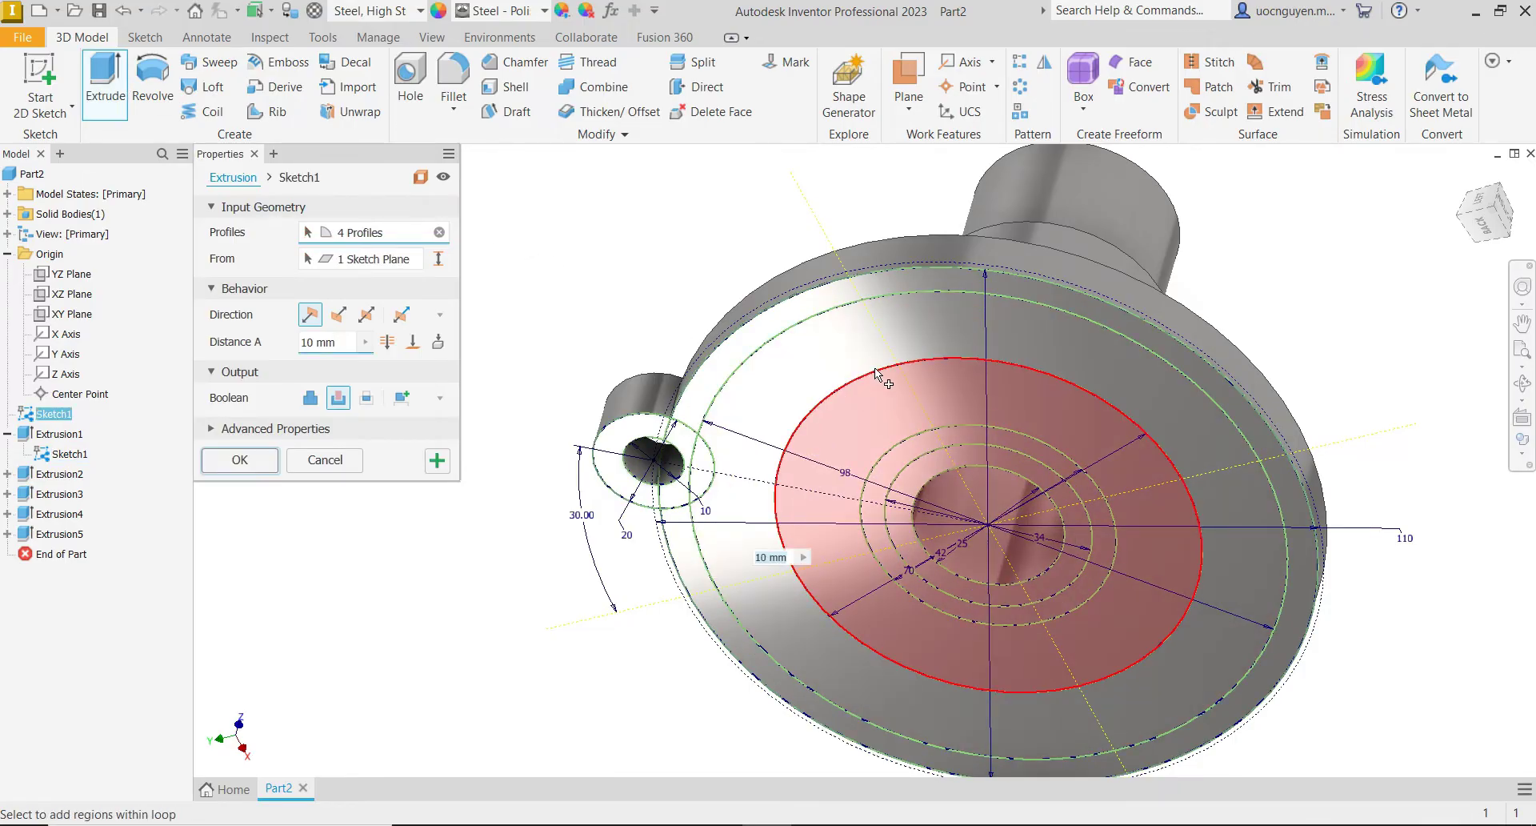
{"action": "left_click", "coordinate": [337, 345]}
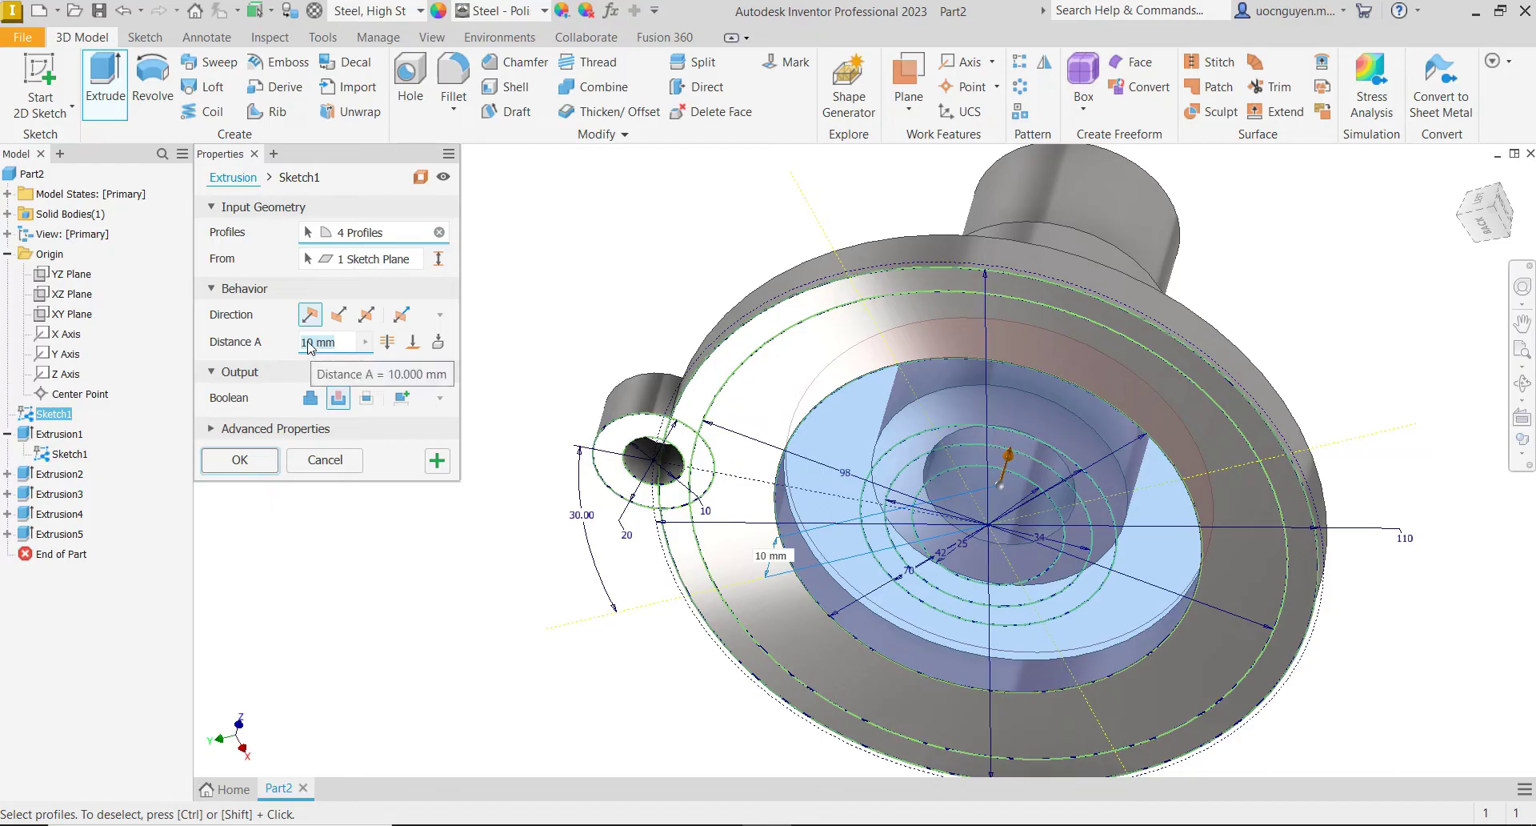
{"action": "type", "text": "4"}
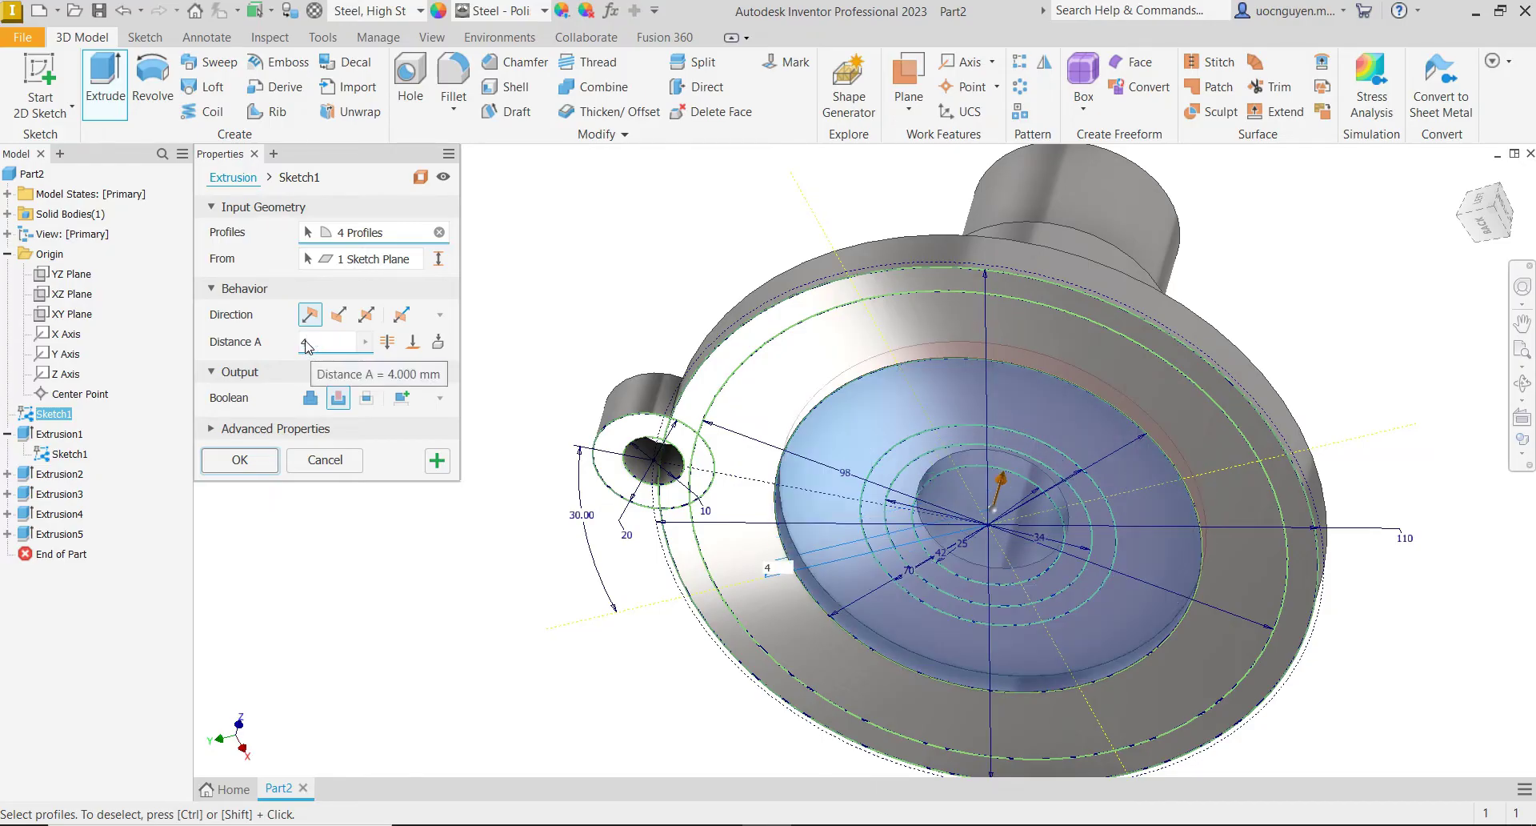
{"action": "left_click", "coordinate": [436, 462]}
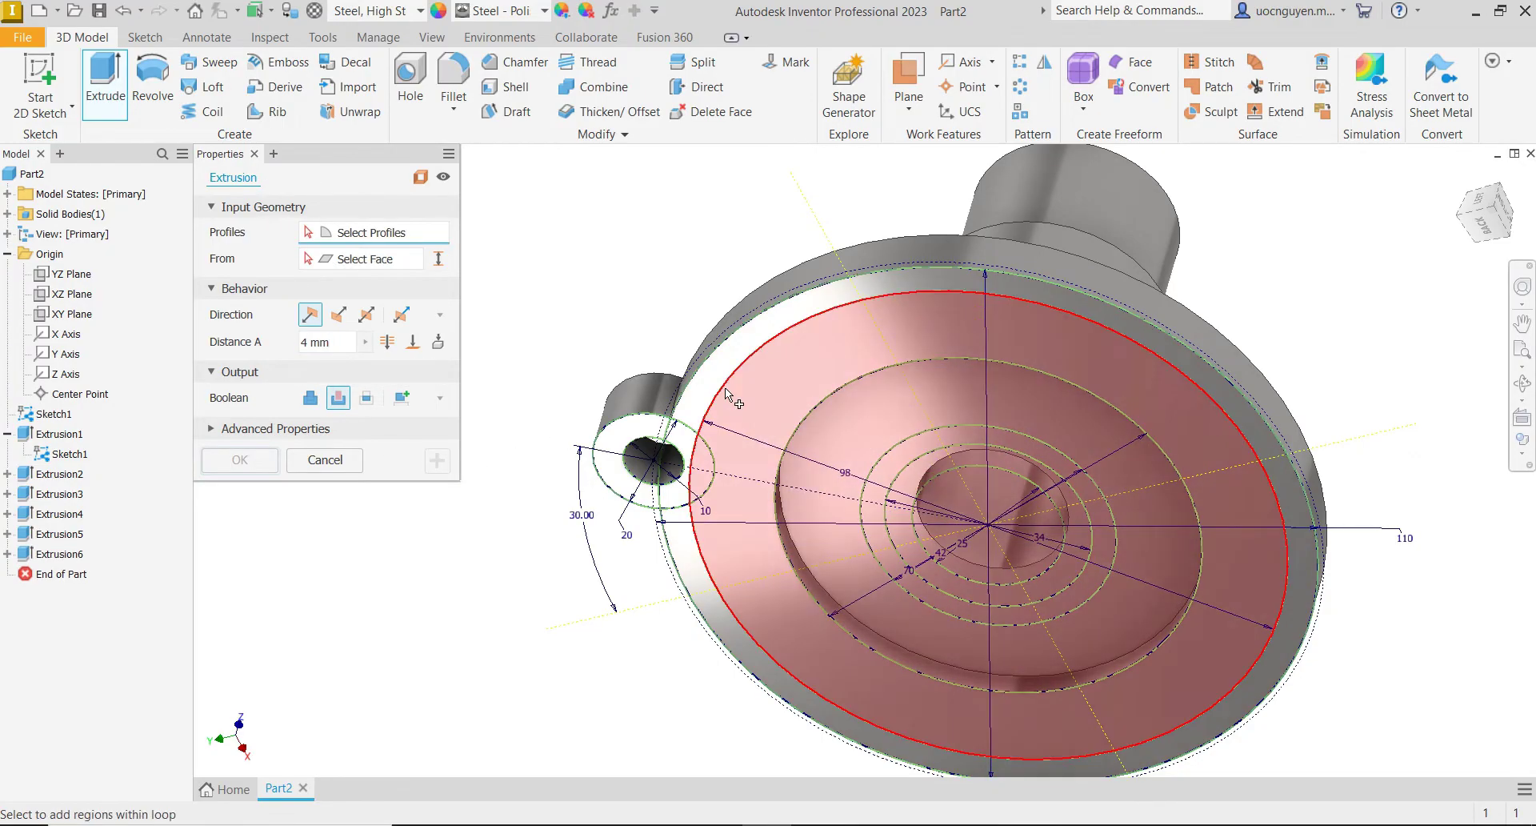
- Cut all regions inside the 98 mm circle 2 mm deep into the flange's underside
{"action": "left_click", "coordinate": [726, 393]}
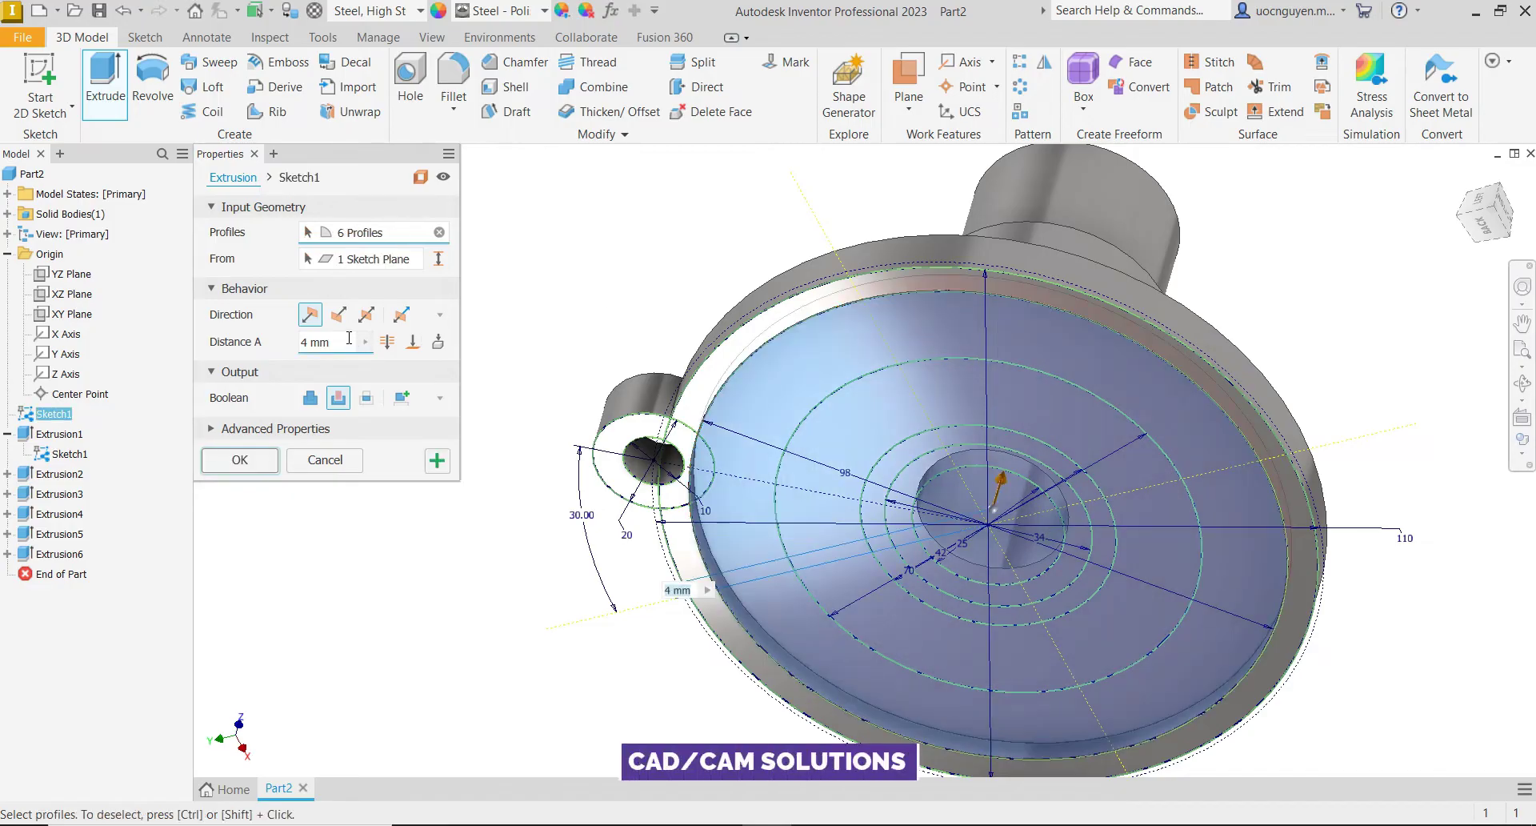
{"action": "left_click", "coordinate": [316, 342]}
{"action": "type", "text": "2"}
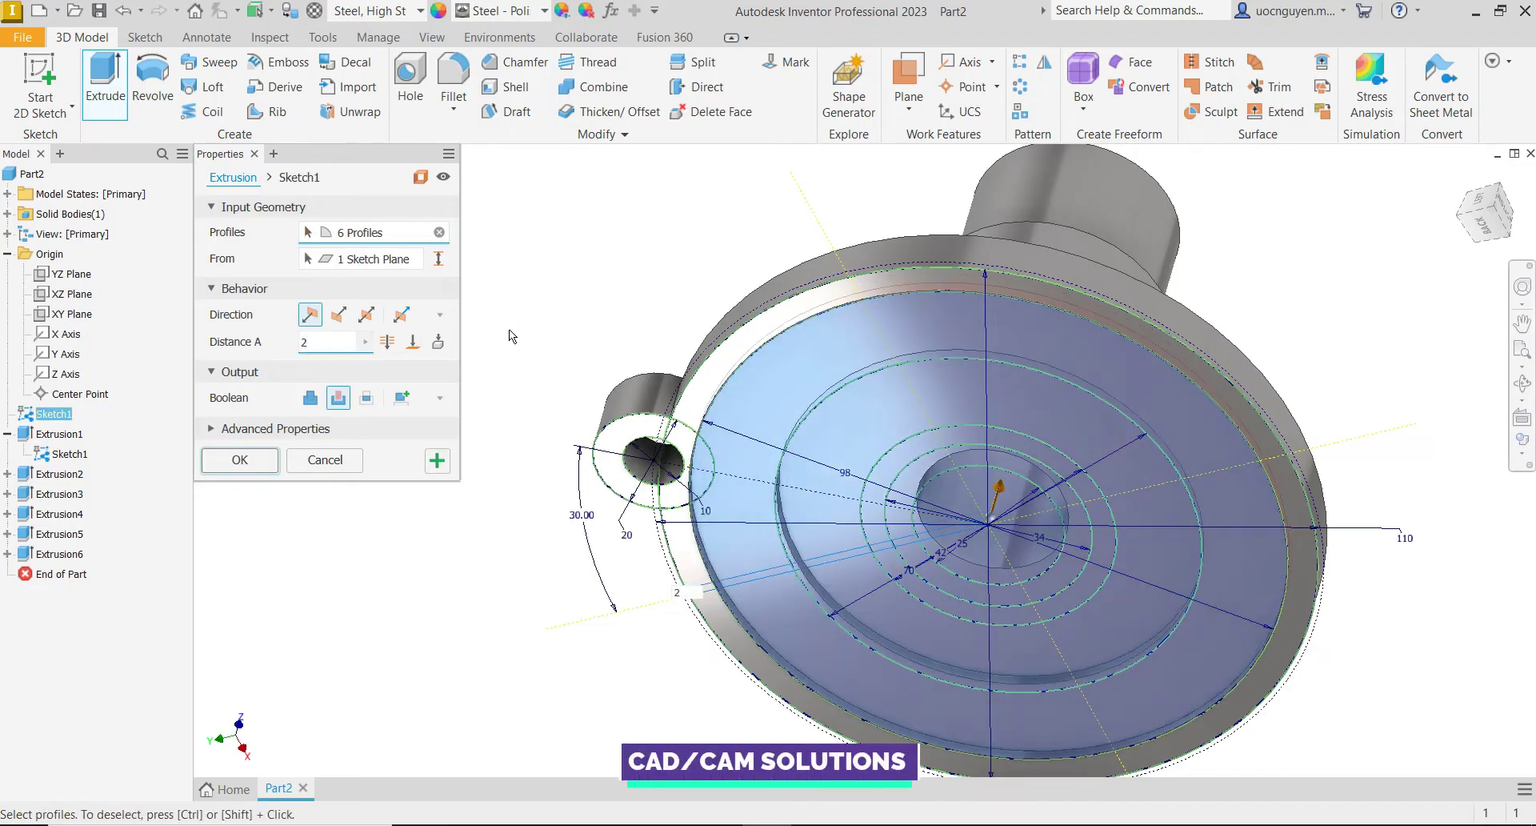
{"action": "left_click", "coordinate": [264, 462]}
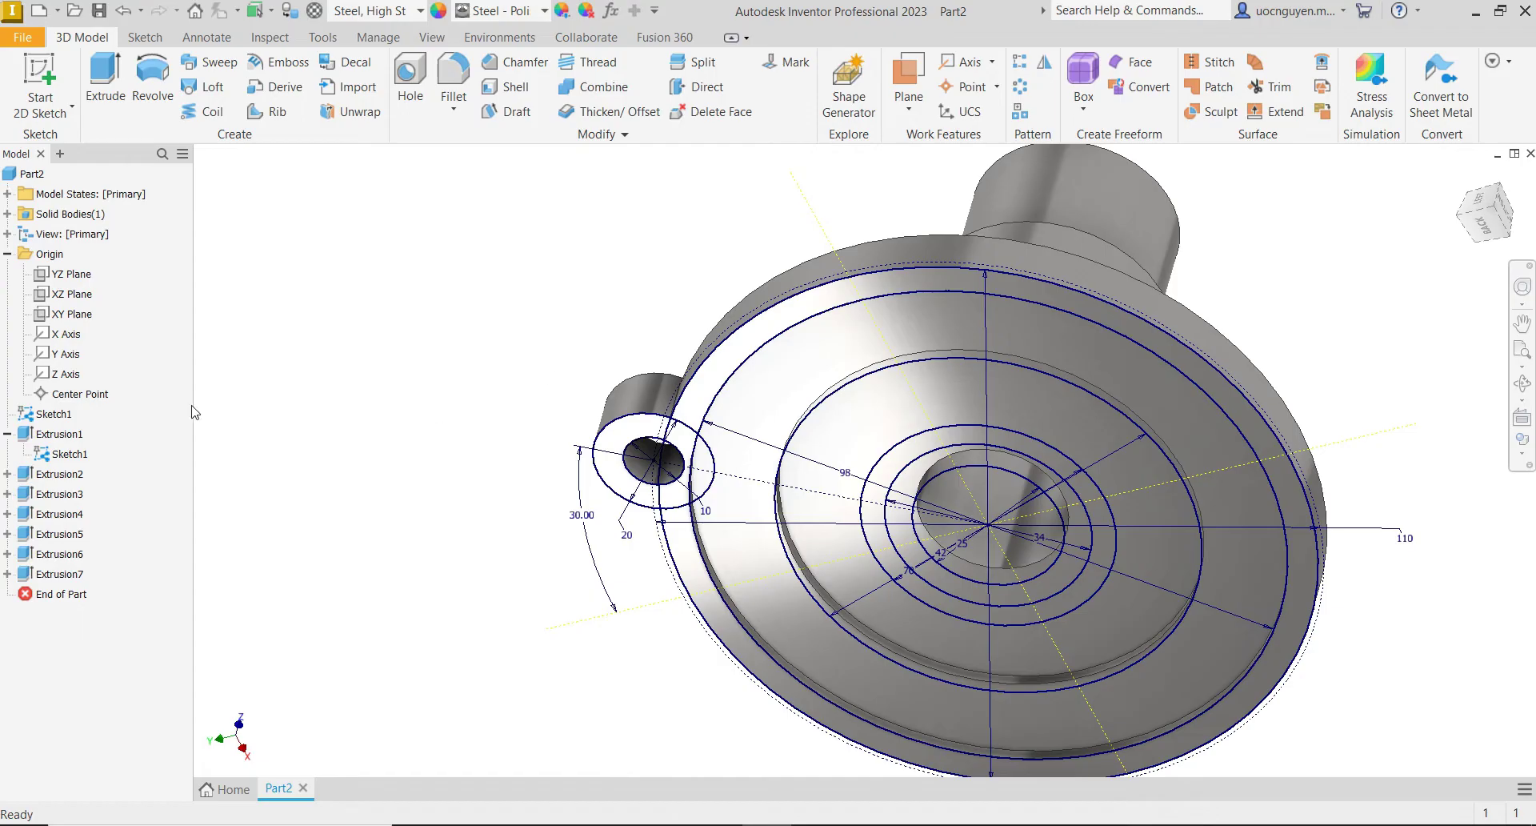
- Hide the base sketch so only the solid model is displayed
{"action": "right_click", "coordinate": [61, 414]}
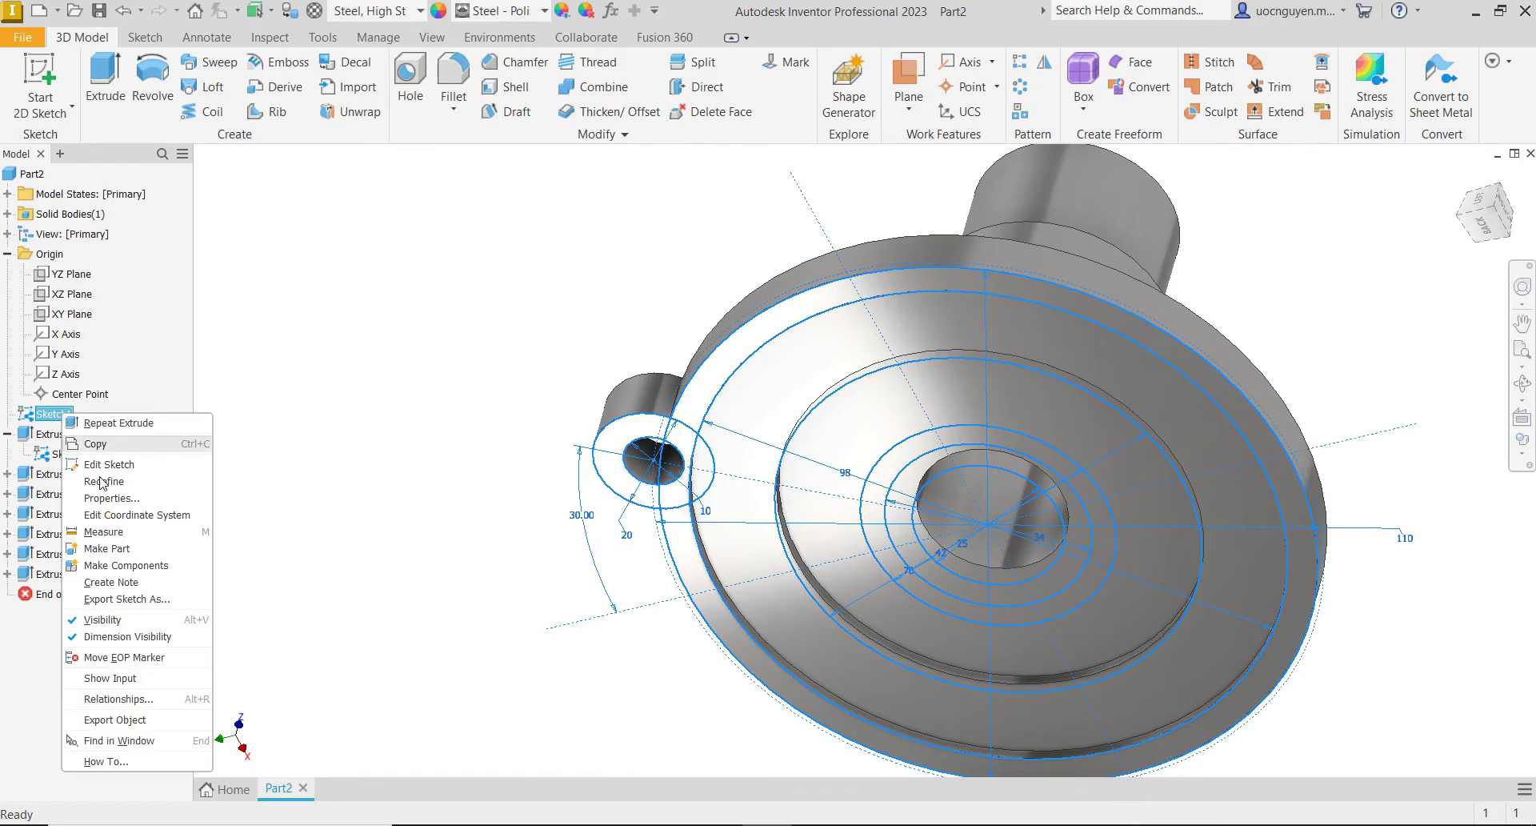
{"action": "left_click", "coordinate": [126, 623]}
{"action": "mouse_move", "coordinate": [514, 343]}
{"action": "middle_mouse_down", "text": "shift"}
{"action": "mouse_move", "coordinate": [587, 328]}
{"action": "mouse_move", "coordinate": [559, 353]}
{"action": "mouse_move", "coordinate": [593, 435]}
{"action": "mouse_move", "coordinate": [545, 326]}
{"action": "mouse_move", "coordinate": [606, 356]}
{"action": "mouse_move", "coordinate": [625, 428]}
{"action": "mouse_move", "coordinate": [630, 398]}
{"action": "middle_mouse_up", "text": "shift"}
{"action": "scroll", "coordinate": [626, 495], "scroll_direction": "down", "scroll_amount": 3}
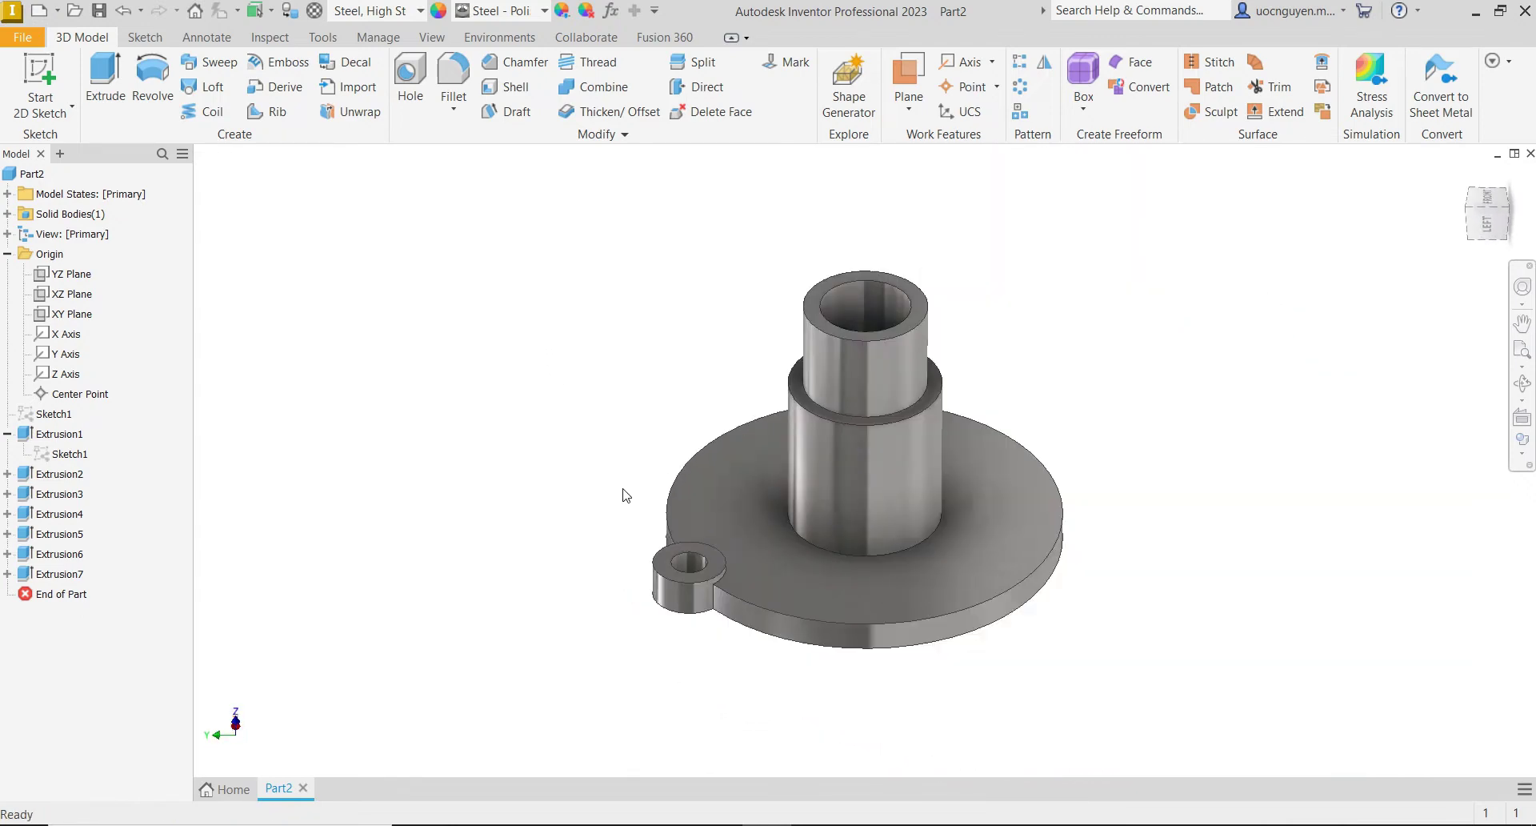
{"action": "middle_click_drag", "start_coordinate": [660, 446], "coordinate": [619, 434]}
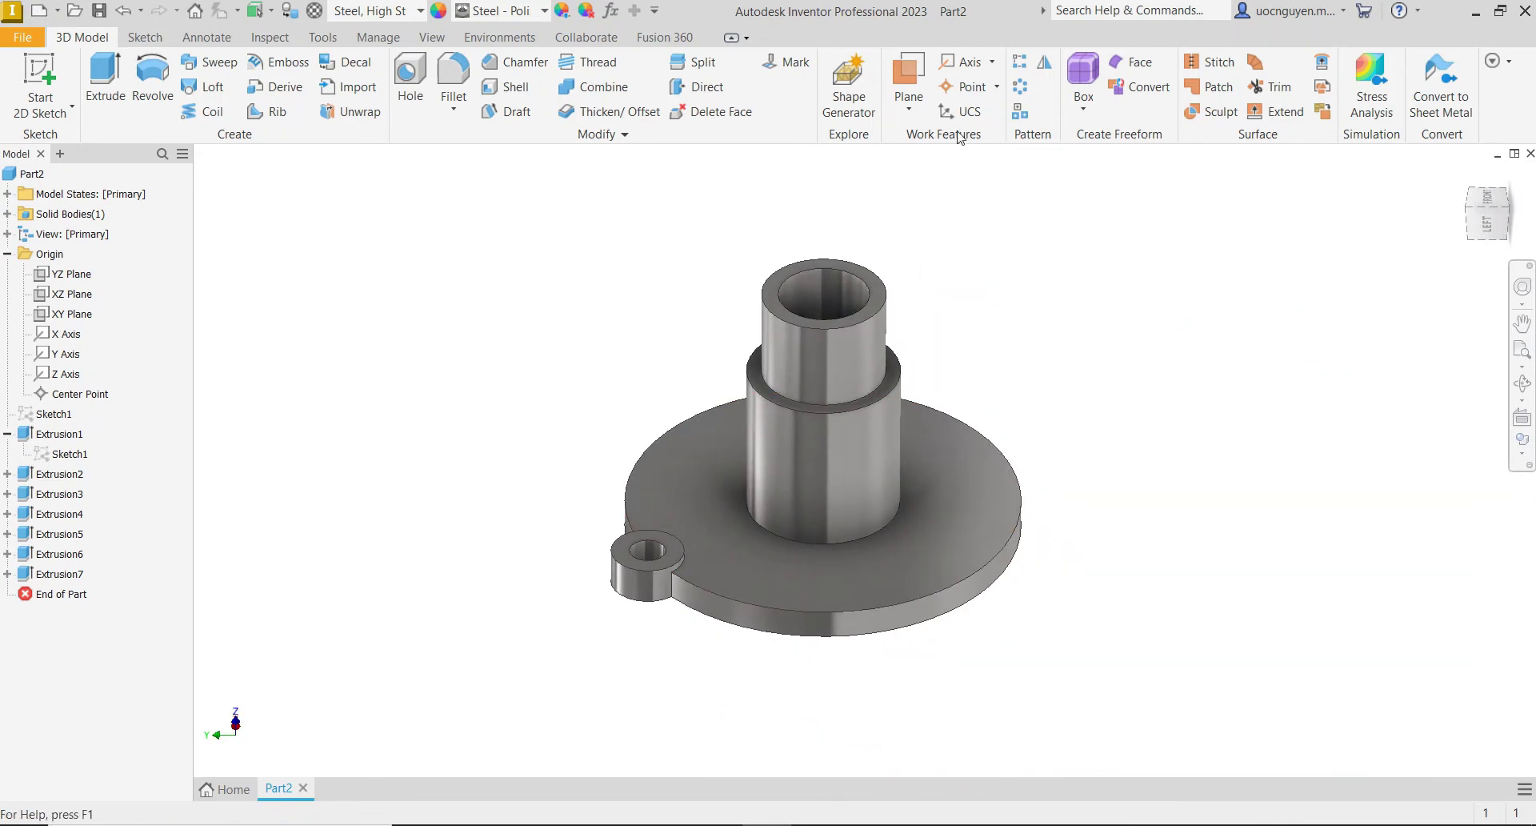
- Circular-pattern the lug and its hole around the flange's central axis with 3 occurrences over 360 degrees
{"action": "left_click", "coordinate": [1021, 87]}
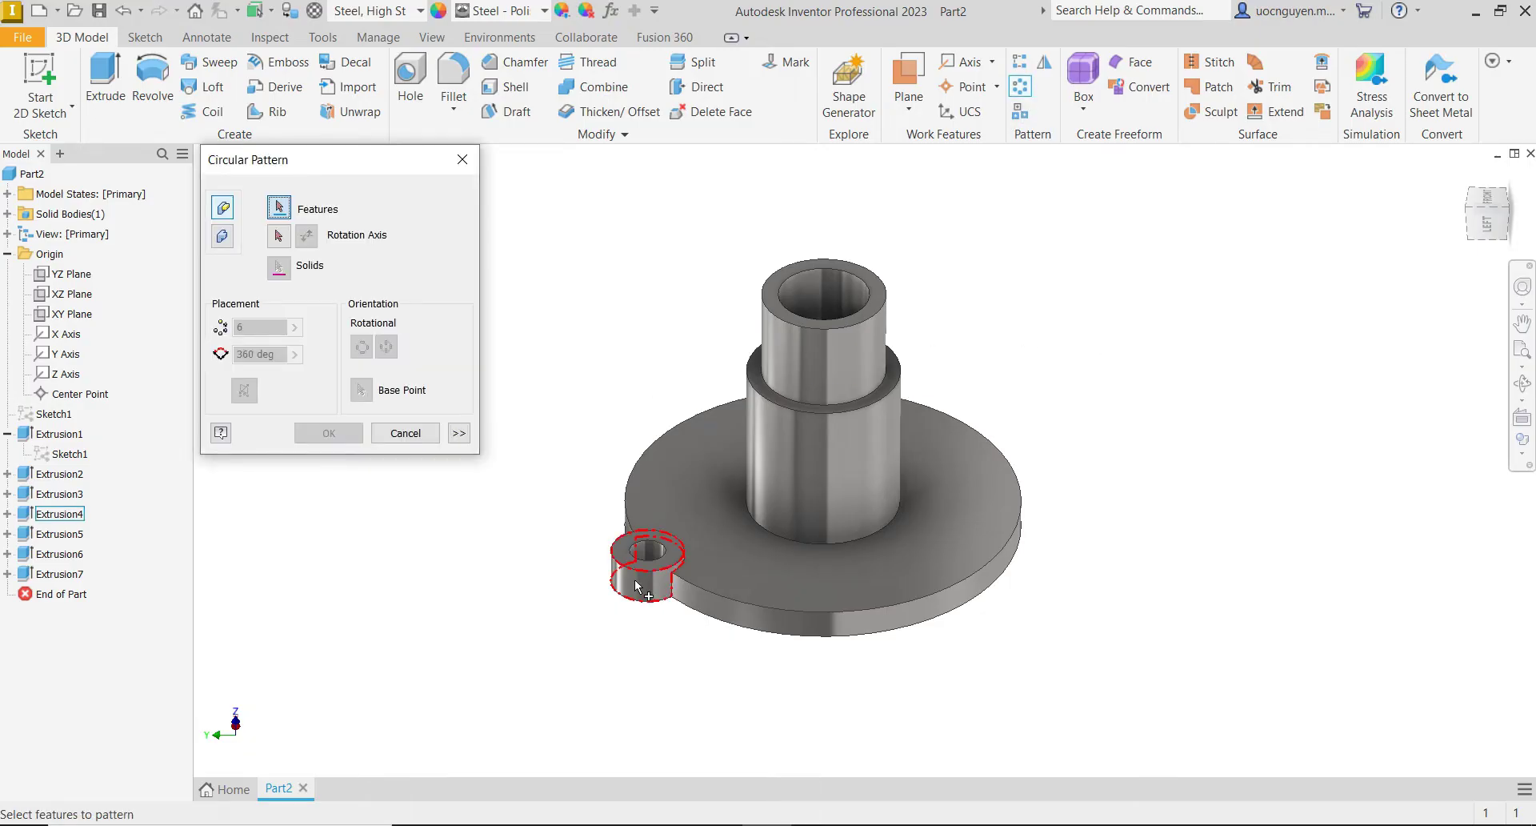
{"action": "scroll", "coordinate": [576, 594], "scroll_direction": "down", "scroll_amount": 3}
{"action": "left_click", "coordinate": [704, 572]}
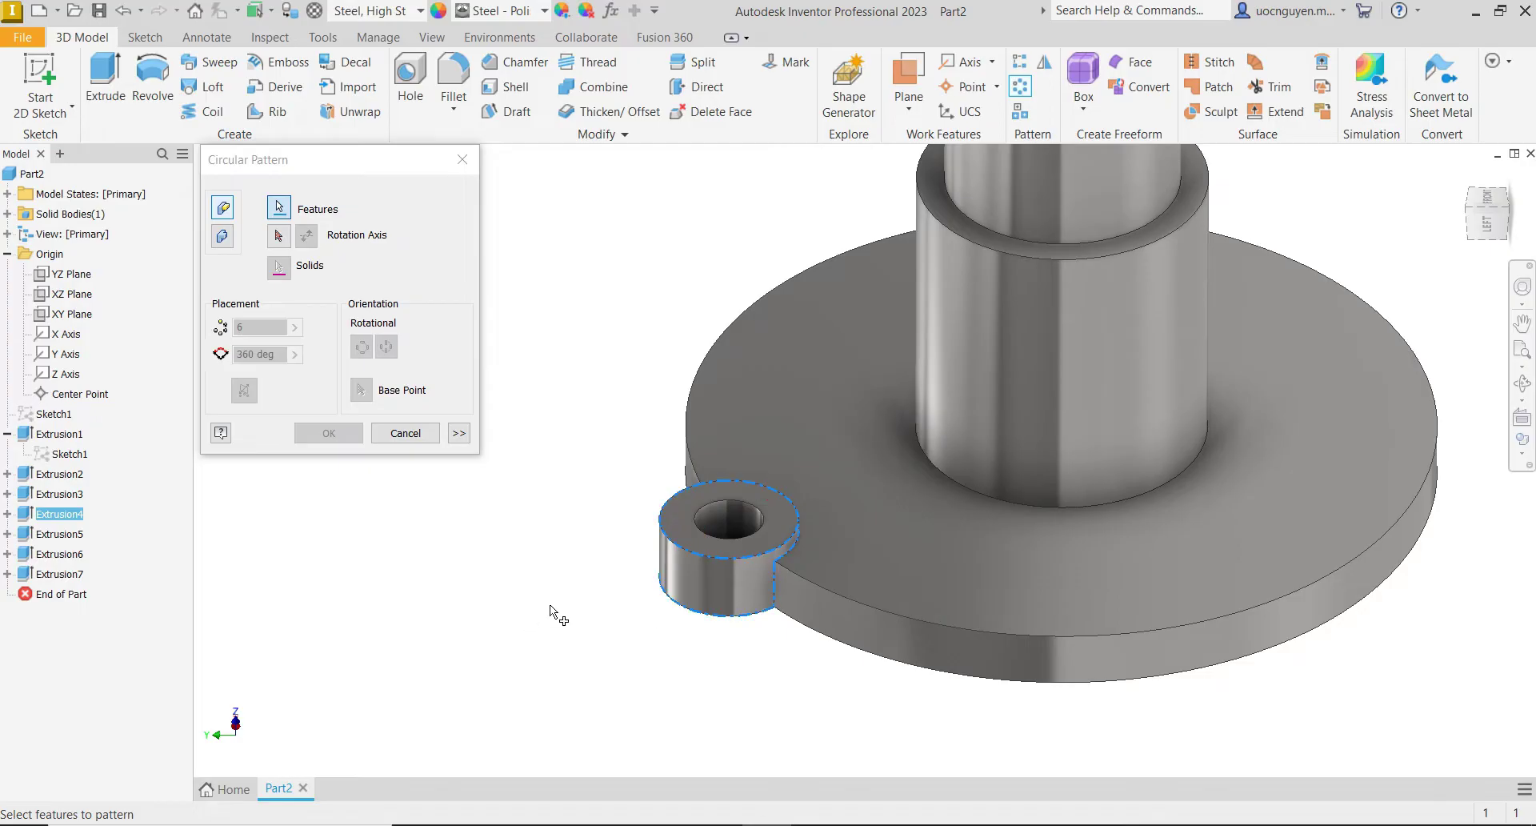
{"action": "left_click", "coordinate": [730, 521]}
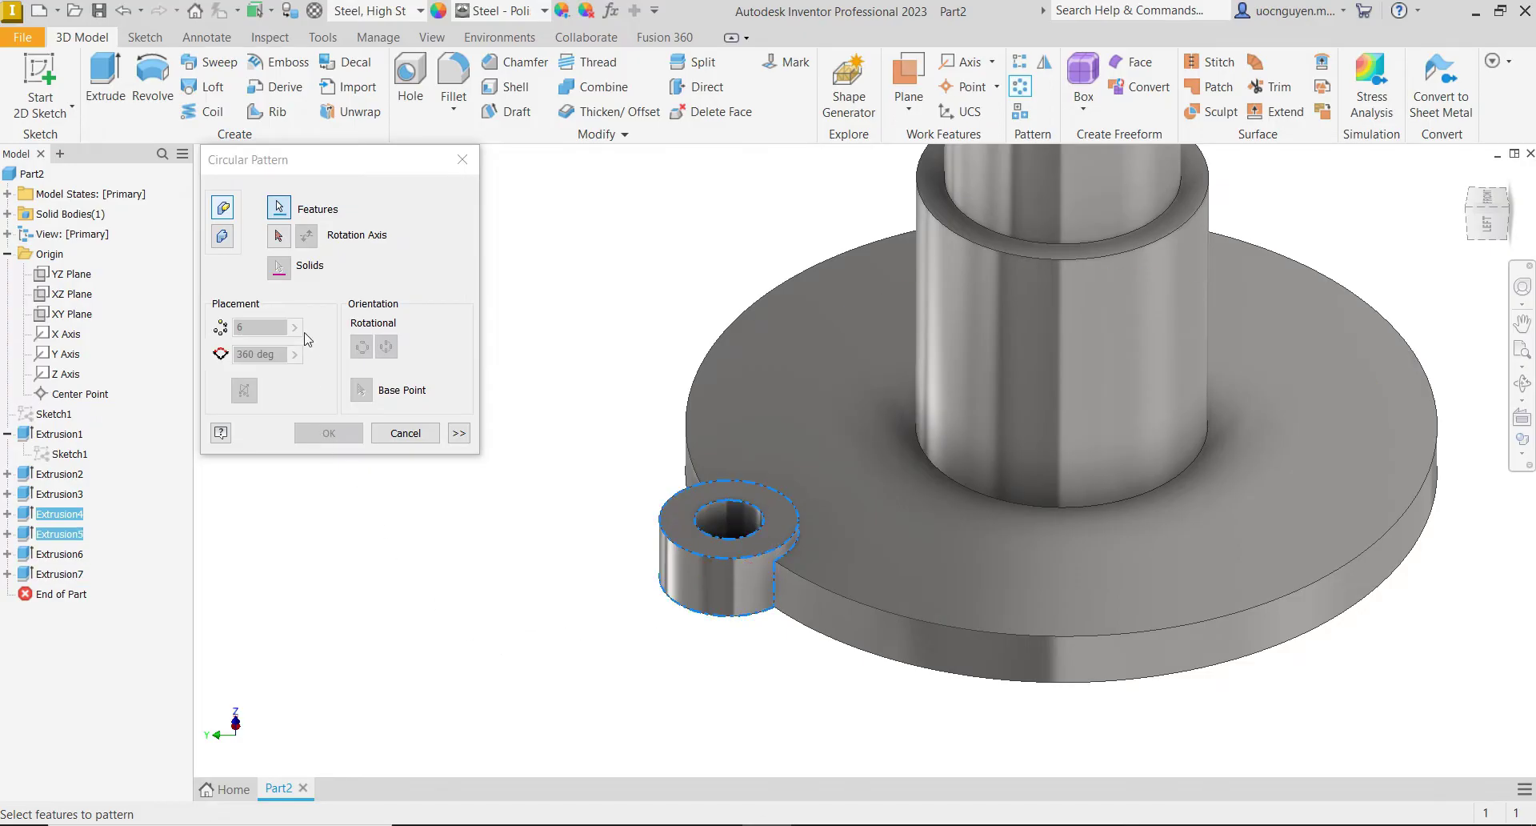
{"action": "left_click", "coordinate": [280, 236]}
{"action": "left_click", "coordinate": [819, 621]}
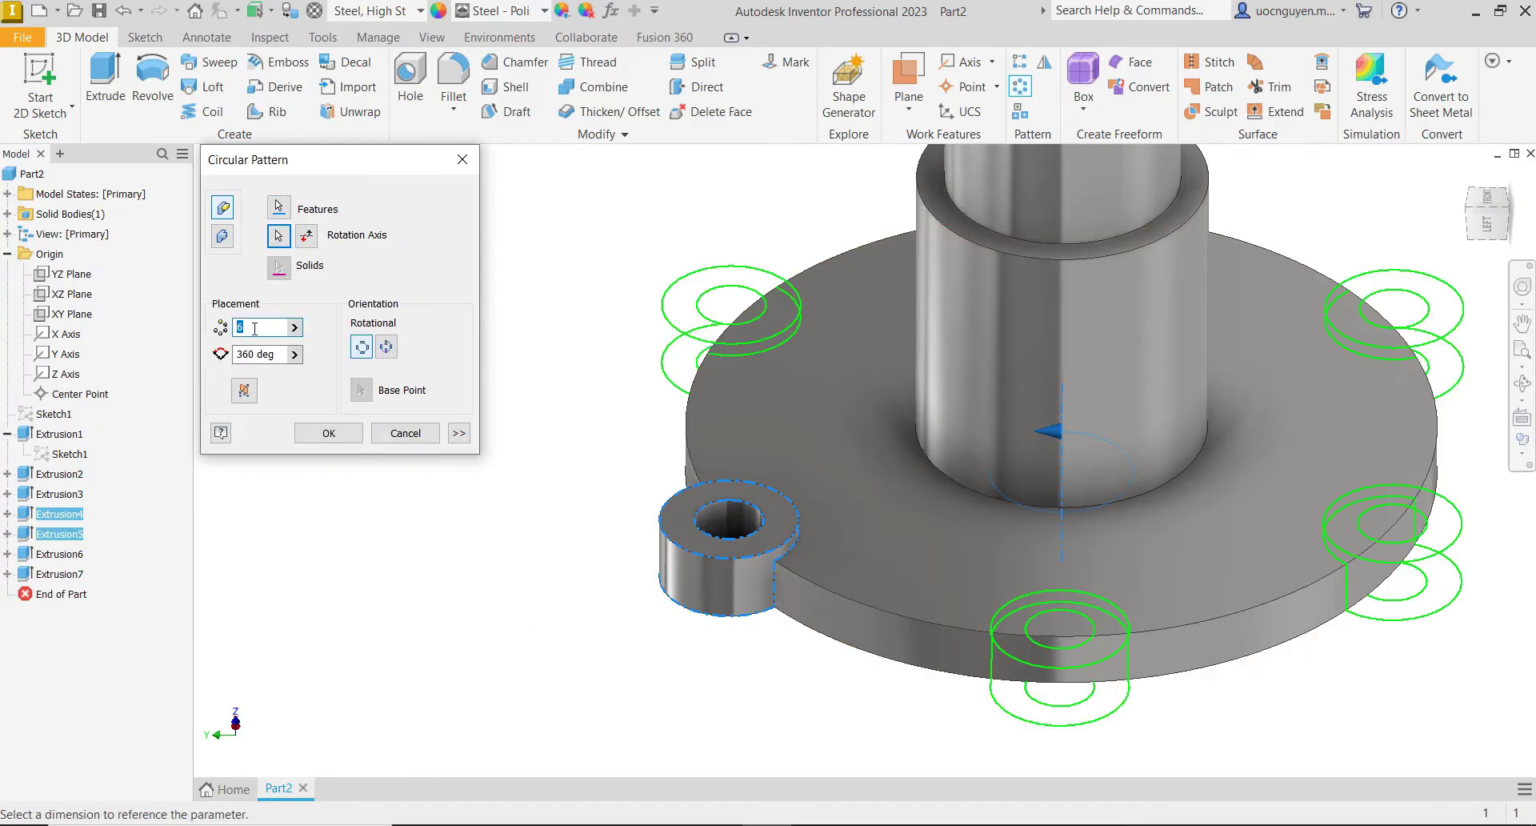
{"action": "type", "text": "3"}
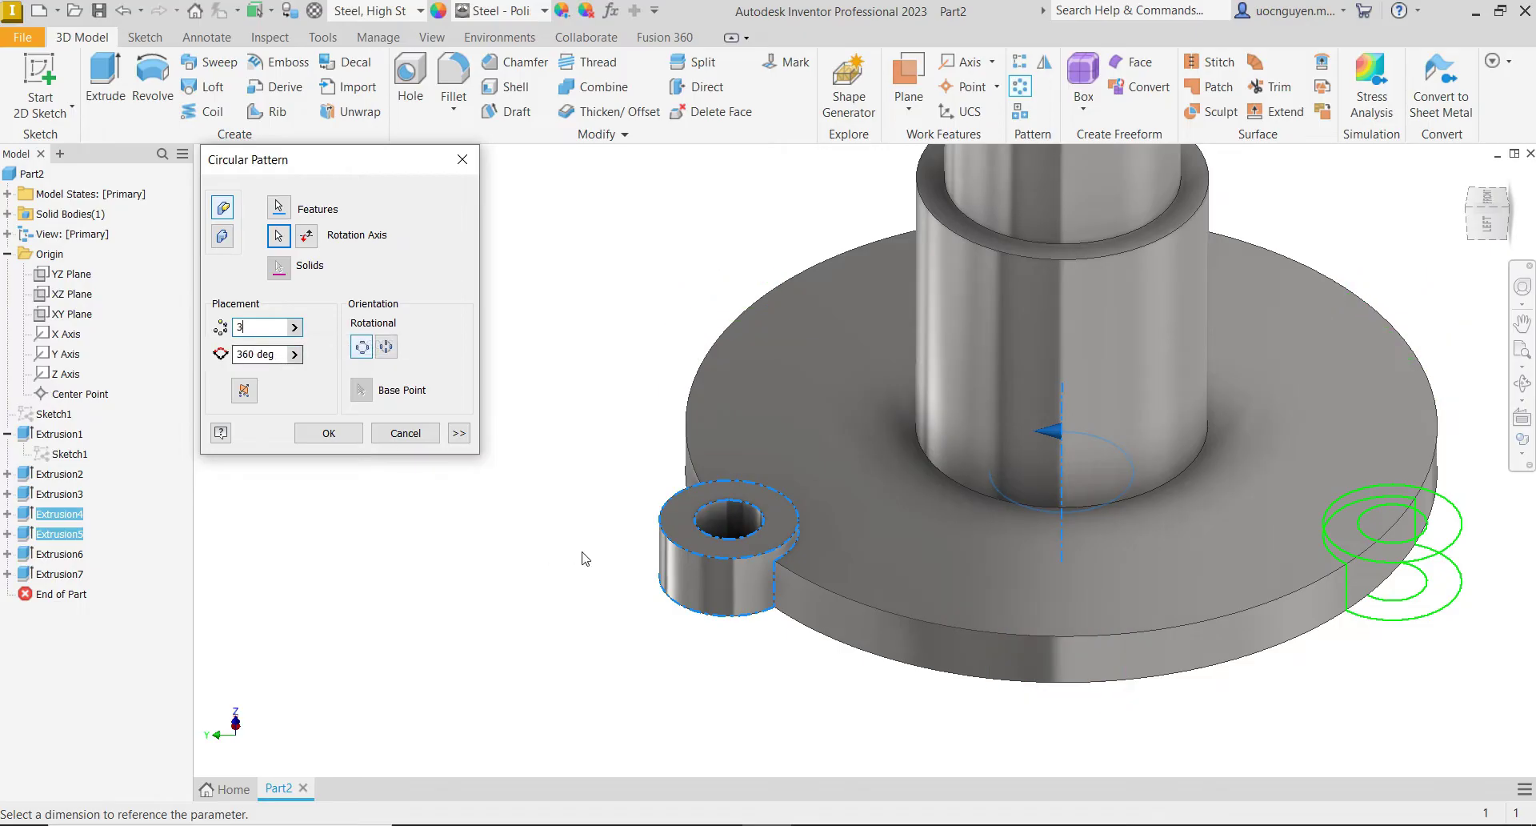
{"action": "scroll", "coordinate": [585, 559], "scroll_direction": "down", "scroll_amount": 3}
{"action": "middle_click_drag", "start_coordinate": [651, 377], "coordinate": [500, 355], "text": "shift"}
{"action": "left_click", "coordinate": [328, 433]}
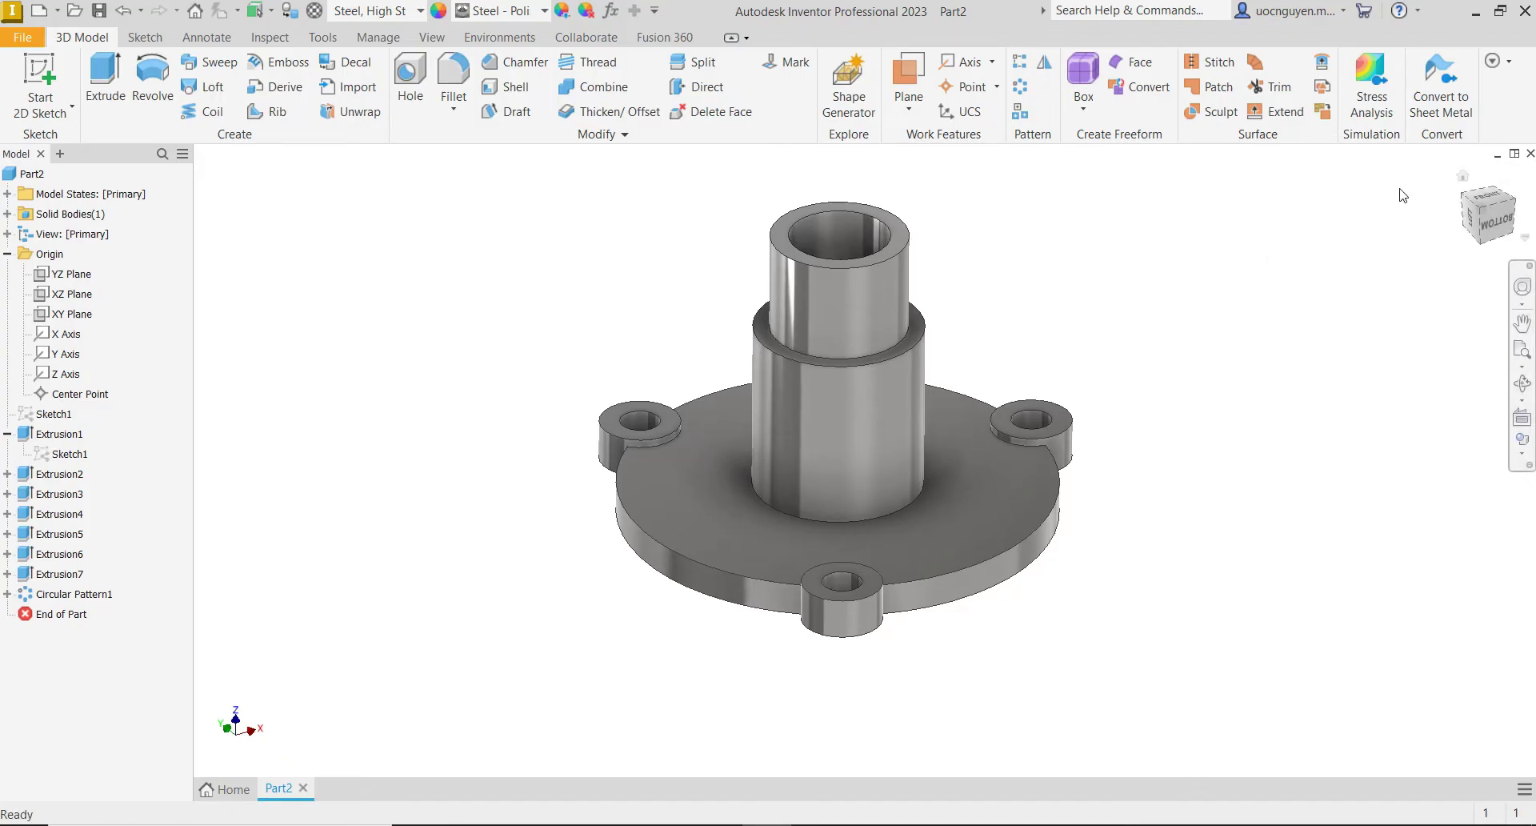
- Create a work plane offset -22 mm from the XZ plane
{"action": "left_click", "coordinate": [1486, 200]}
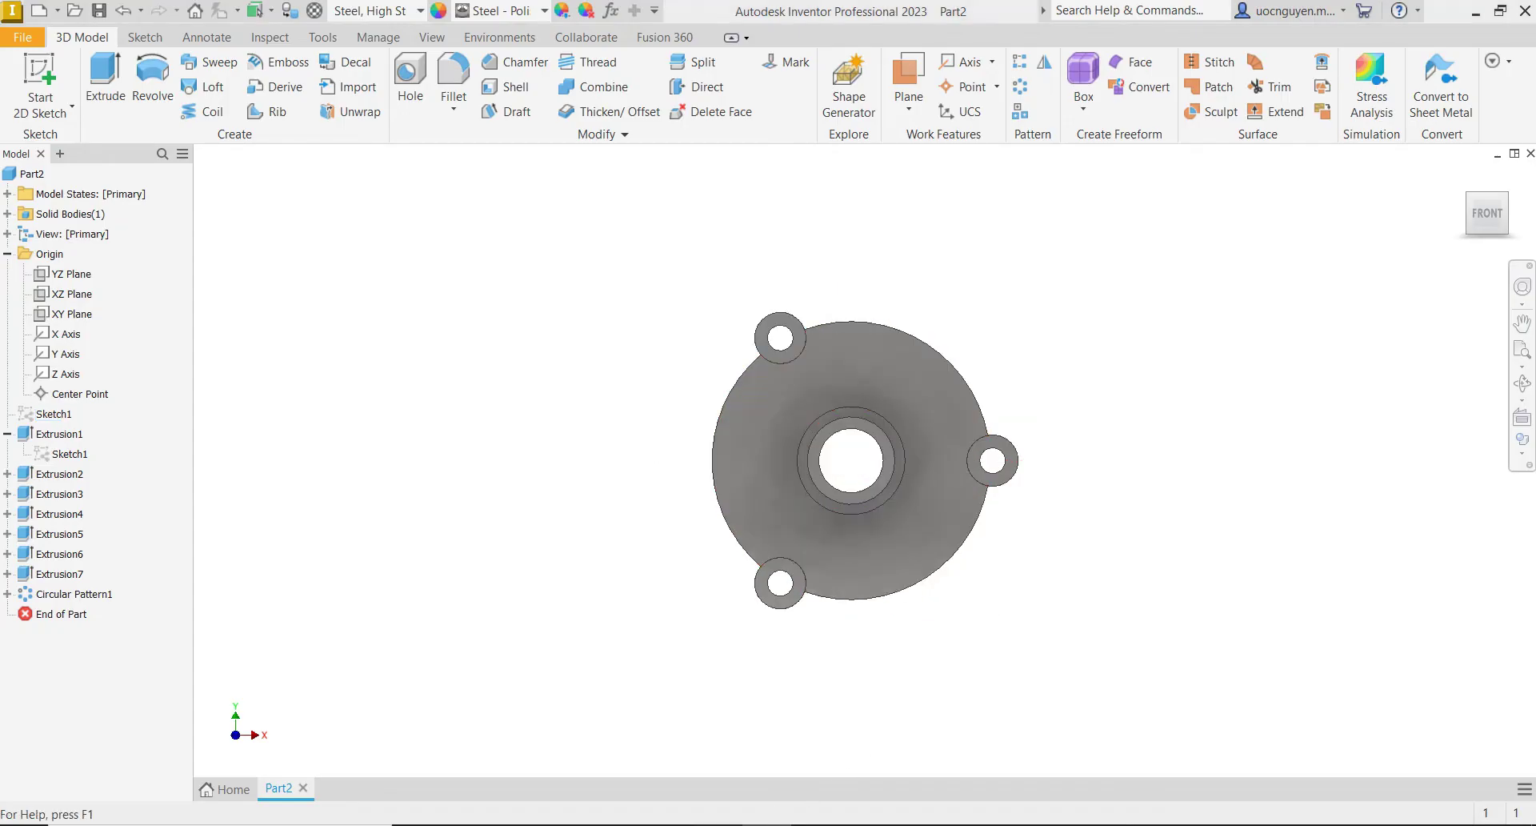
{"action": "key", "text": "alt+Tab"}
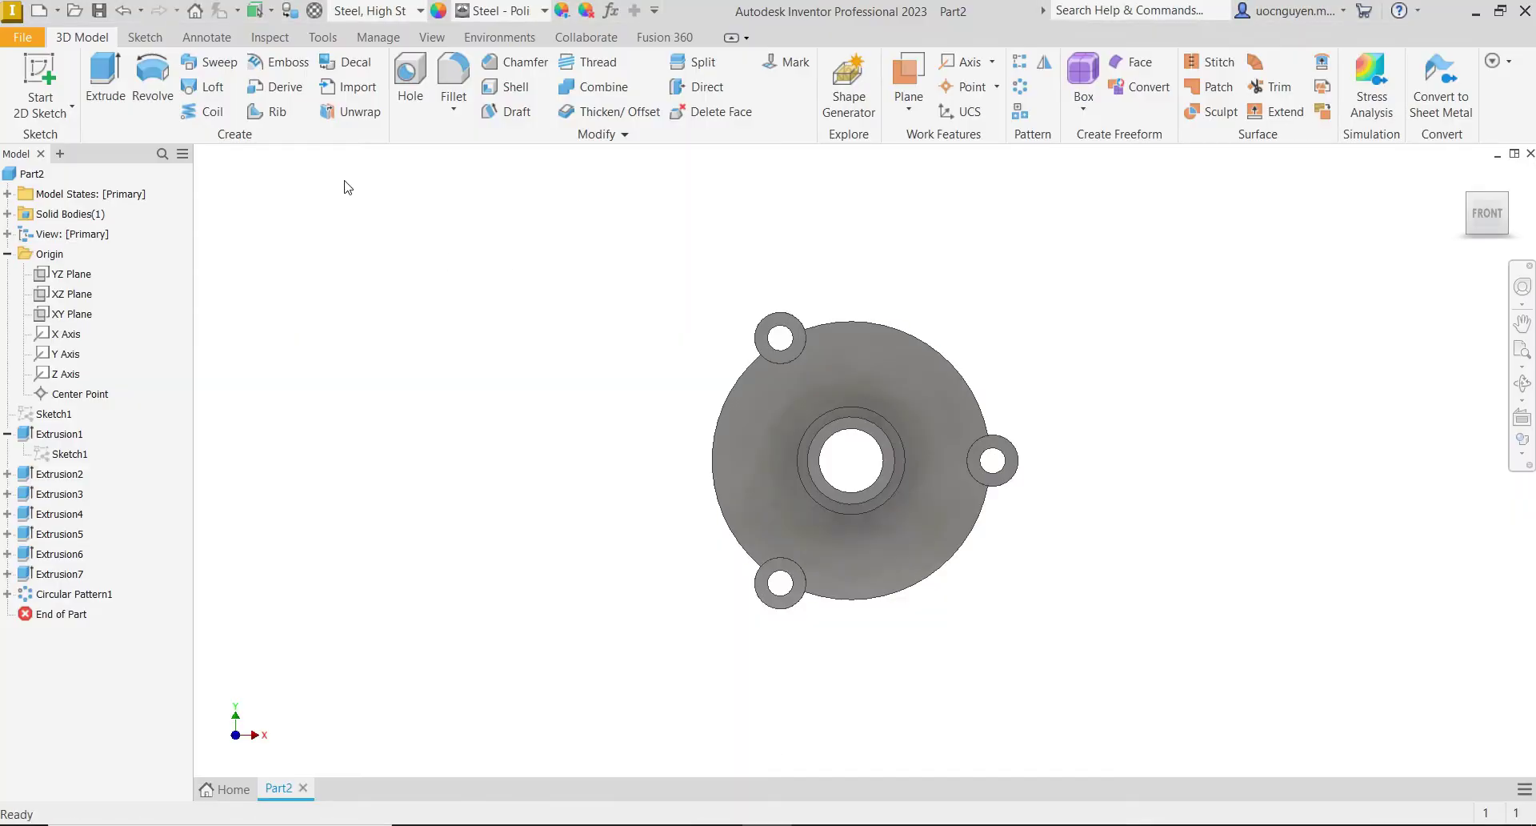
{"action": "left_click", "coordinate": [902, 115]}
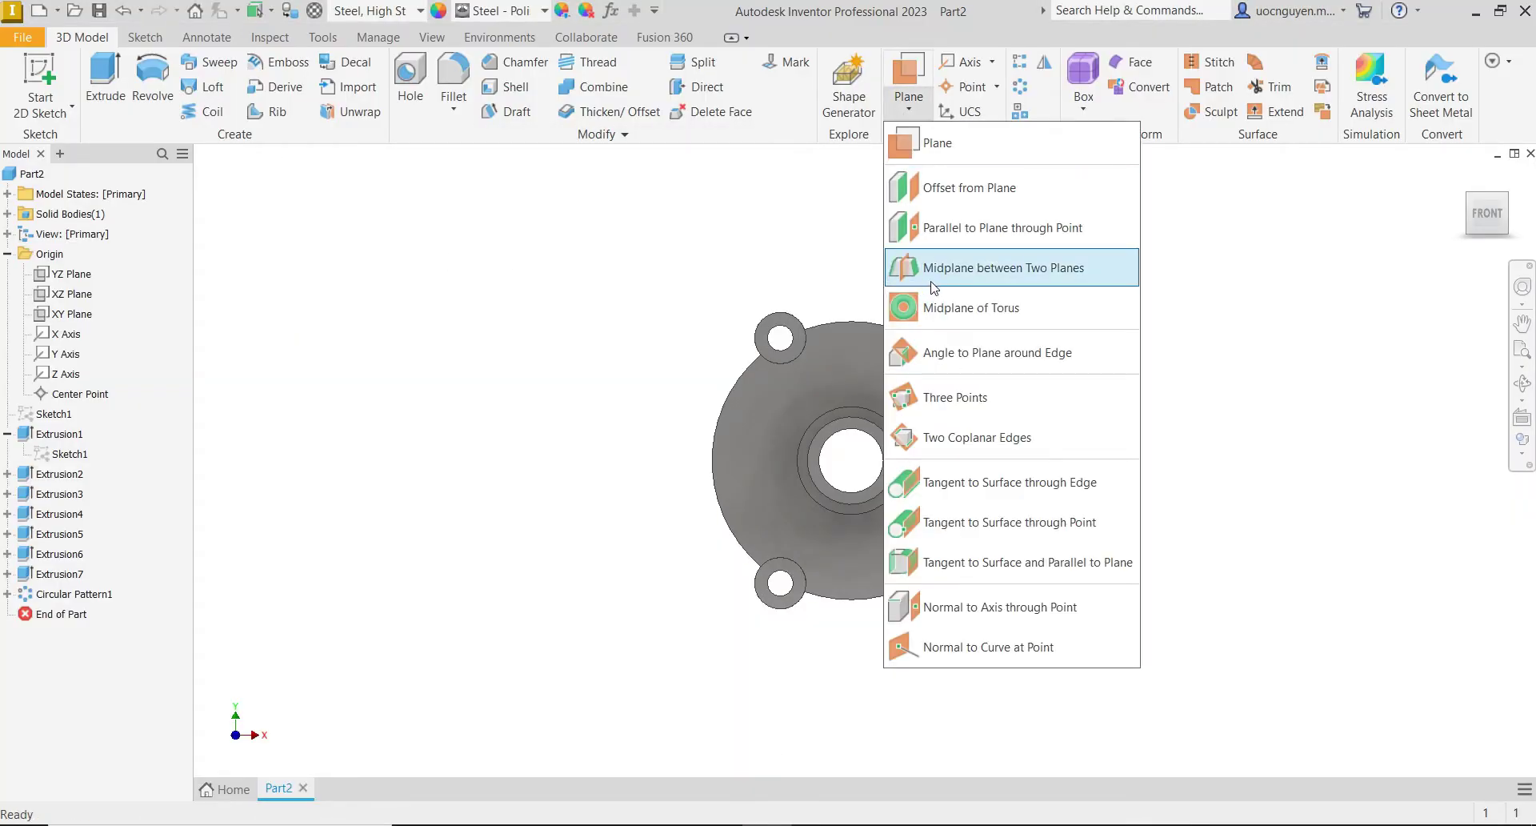
{"action": "left_click", "coordinate": [959, 189]}
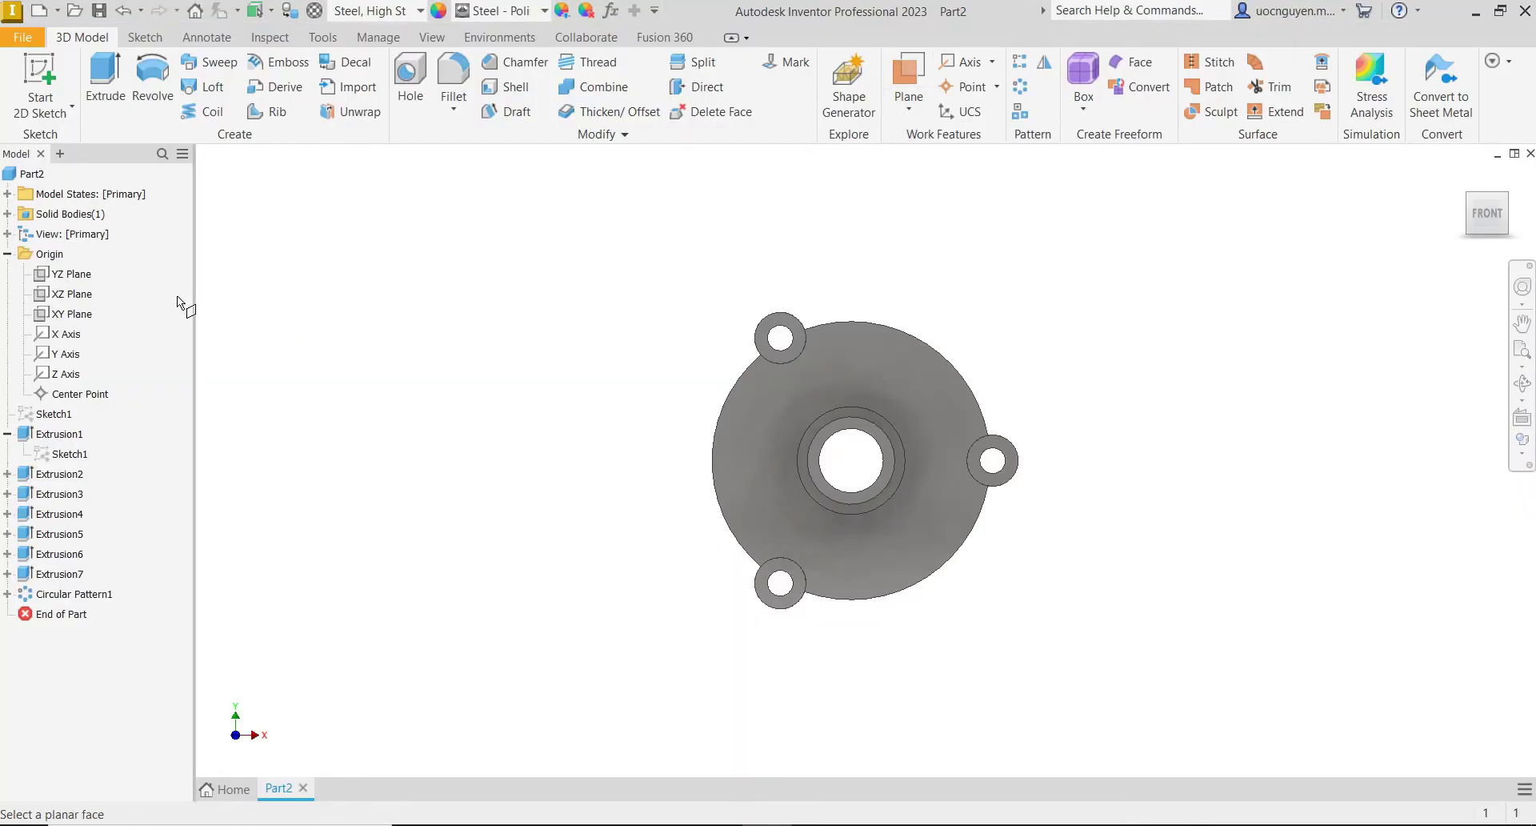
{"action": "left_click", "coordinate": [76, 296]}
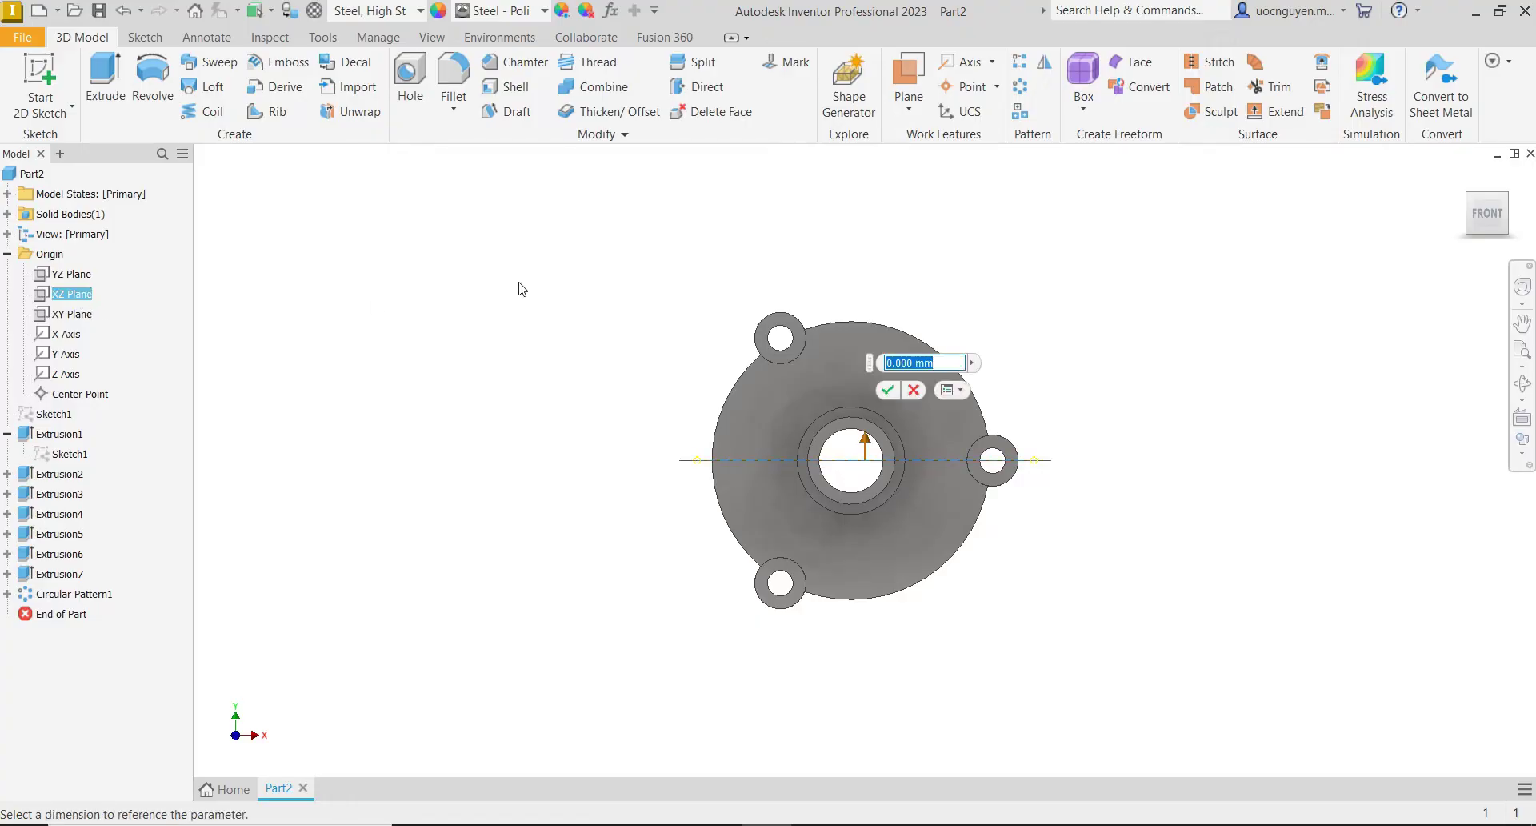
{"action": "type", "text": "-22"}
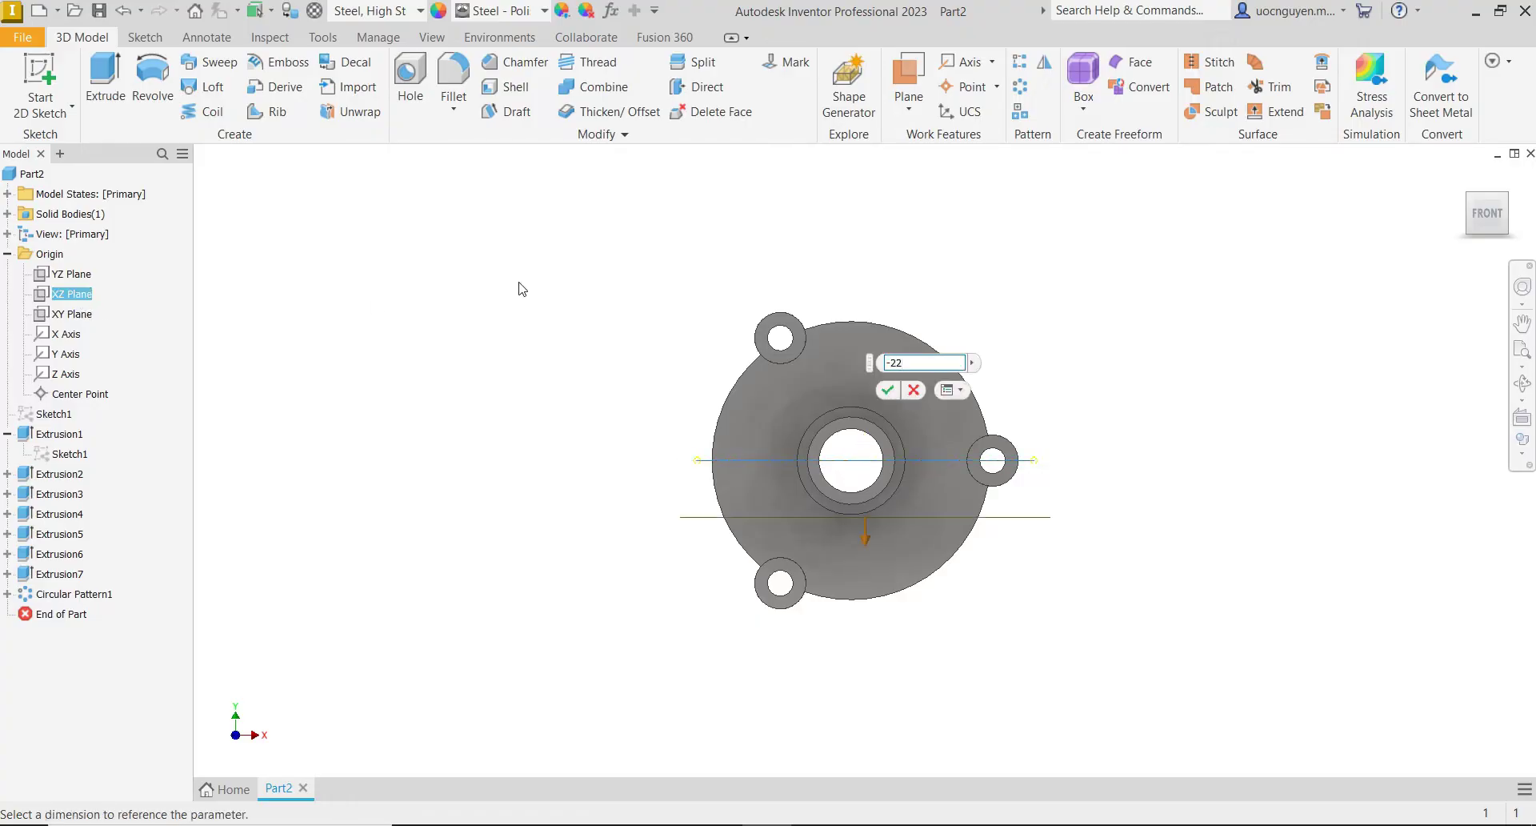
{"action": "left_click", "coordinate": [888, 391]}
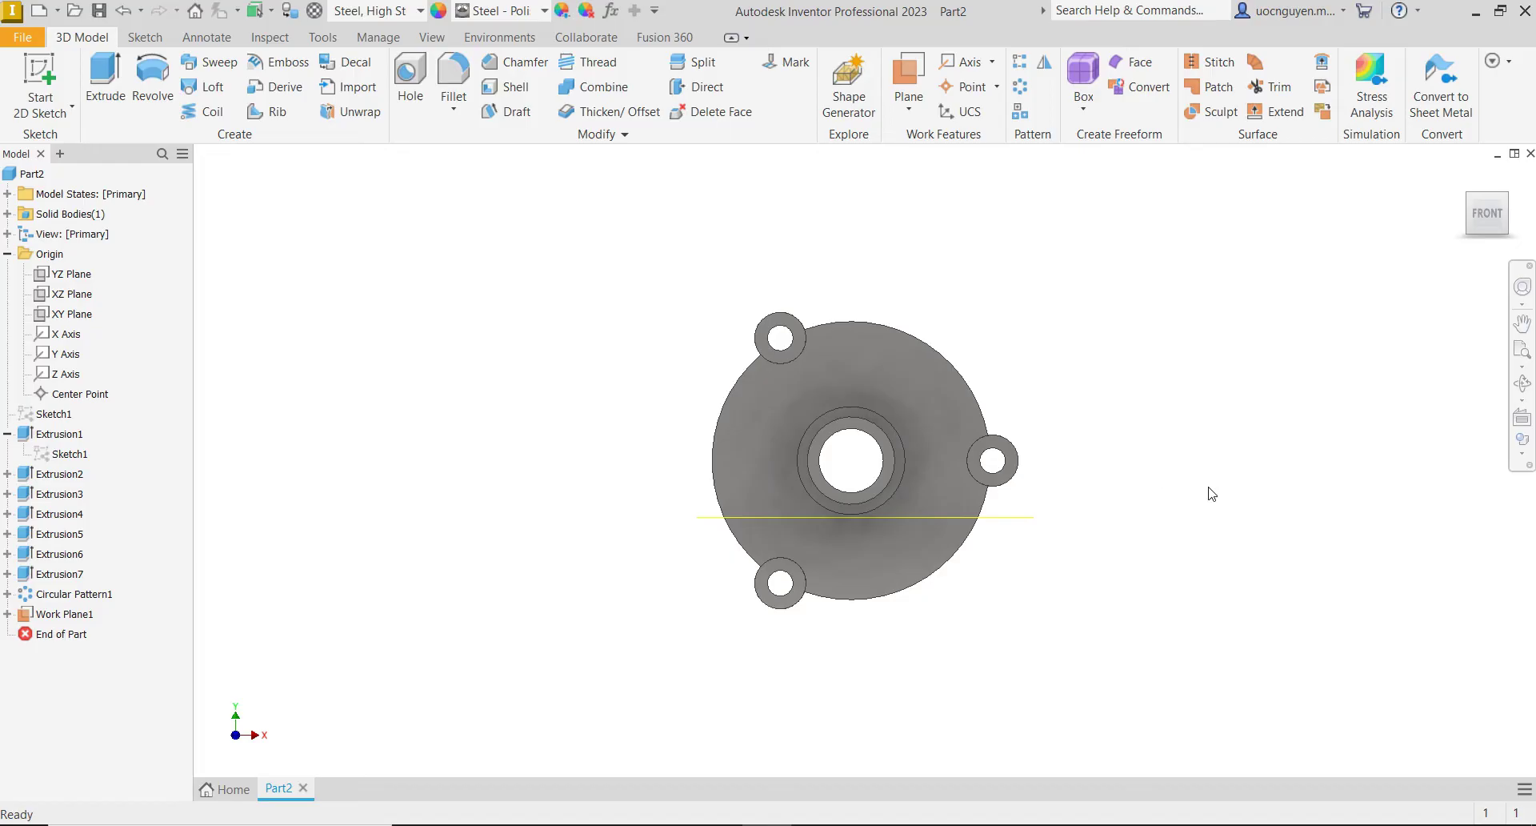
- Start a sketch on the offset work plane and draw concentric 10 mm and 20 mm circles over the wider cylinder
{"action": "mouse_move", "coordinate": [1002, 593]}
{"action": "middle_mouse_down", "text": "shift"}
{"action": "mouse_move", "coordinate": [1008, 518]}
{"action": "mouse_move", "coordinate": [936, 521]}
{"action": "middle_mouse_up", "text": "shift"}
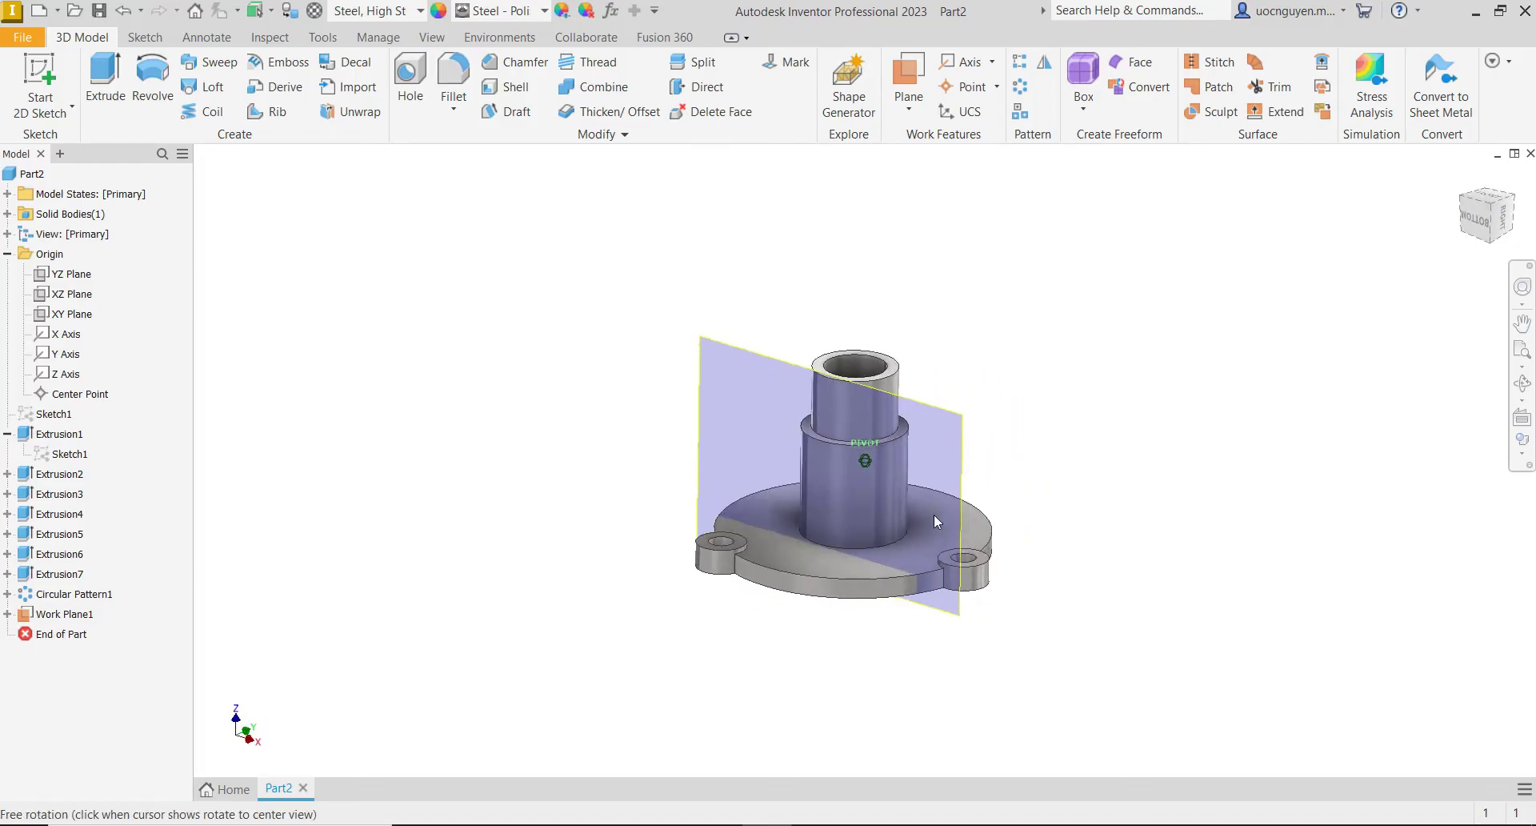
{"action": "left_click", "coordinate": [752, 350]}
{"action": "left_click", "coordinate": [800, 340]}
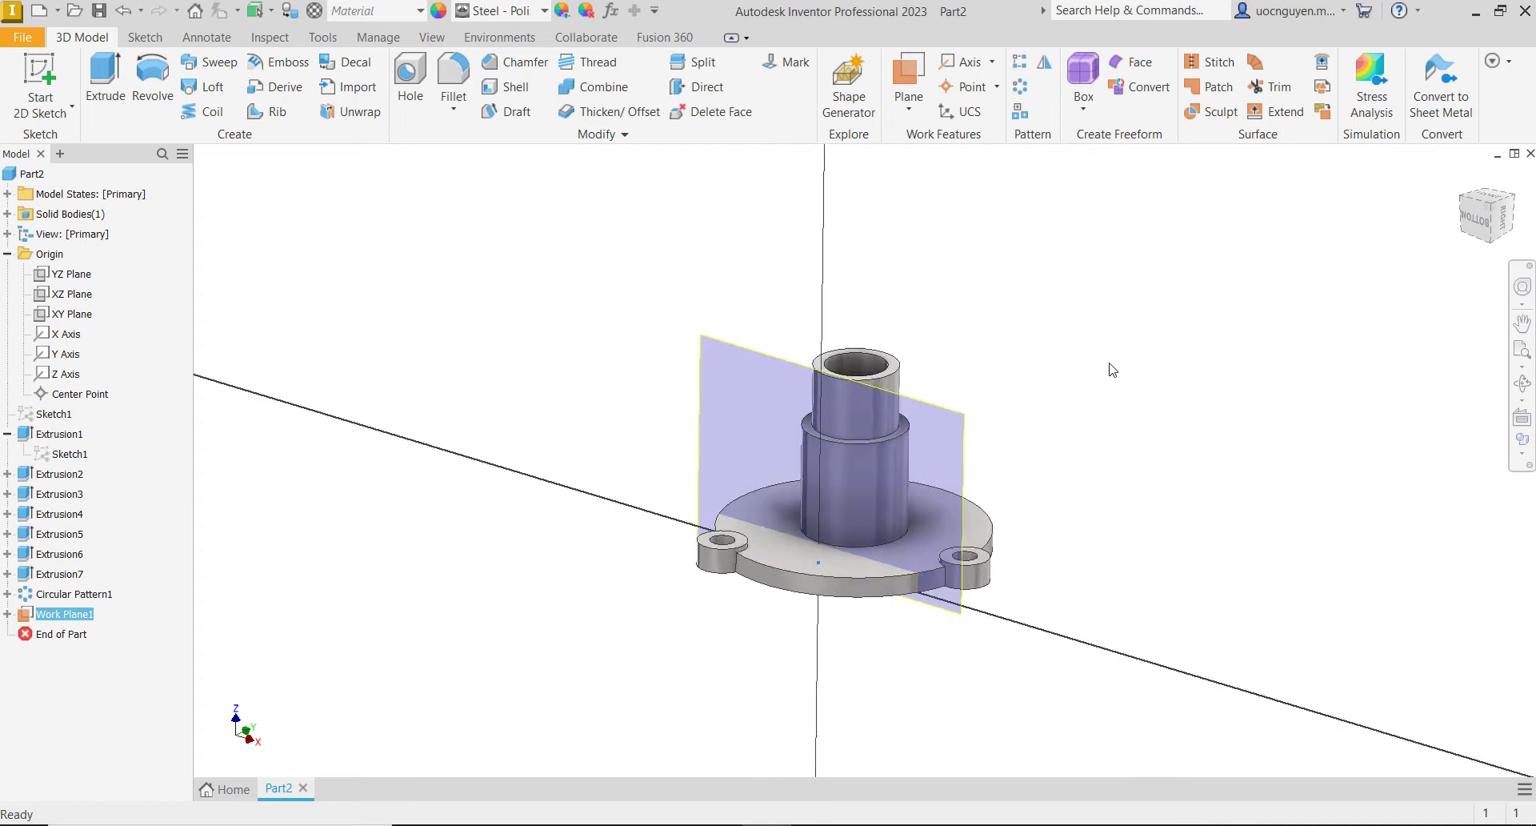
{"action": "scroll", "coordinate": [949, 296], "scroll_direction": "down", "scroll_amount": 3}
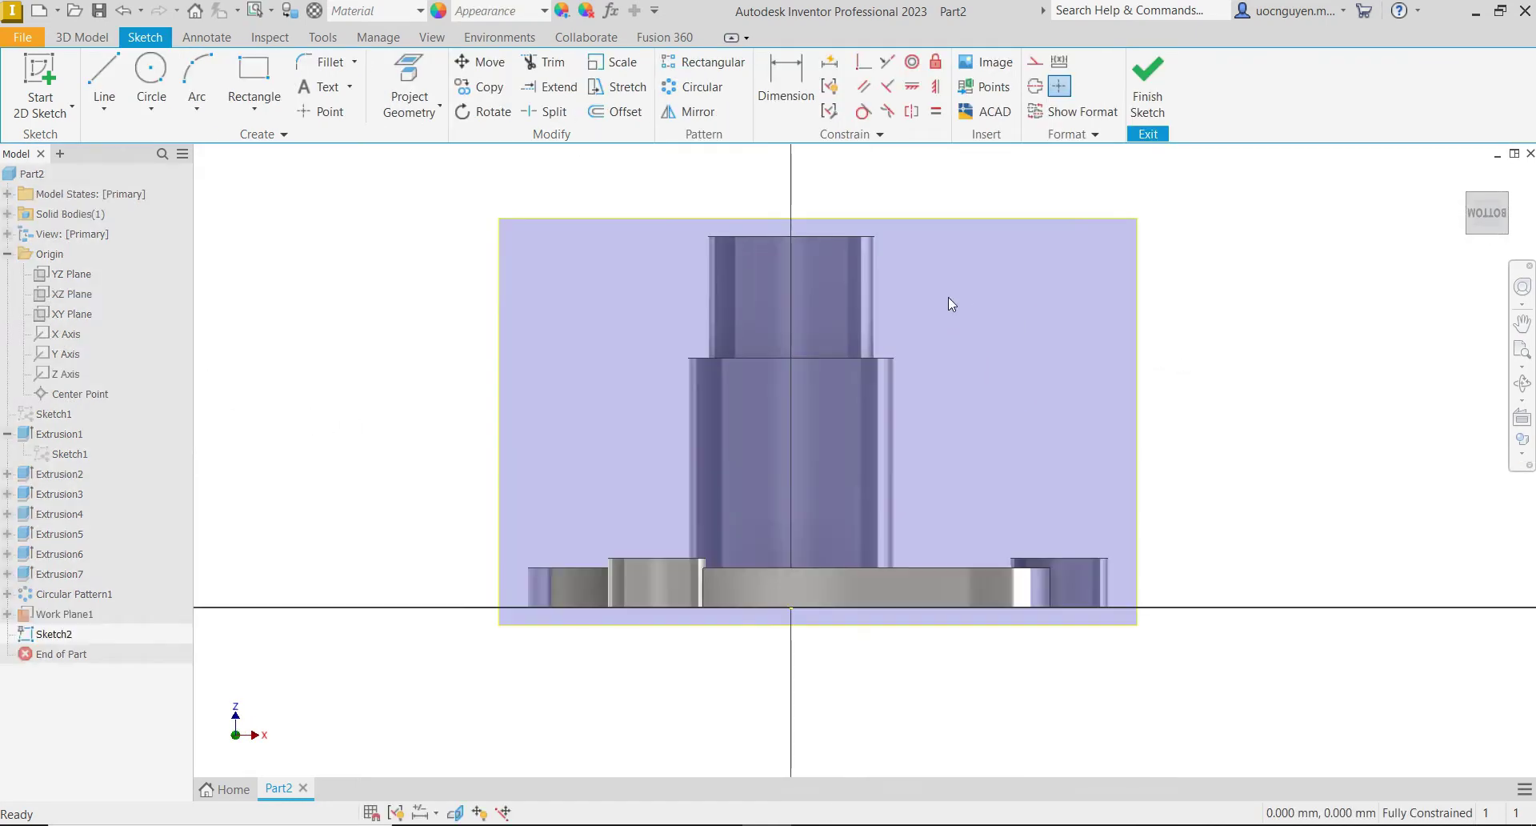
{"action": "left_click", "coordinate": [151, 80]}
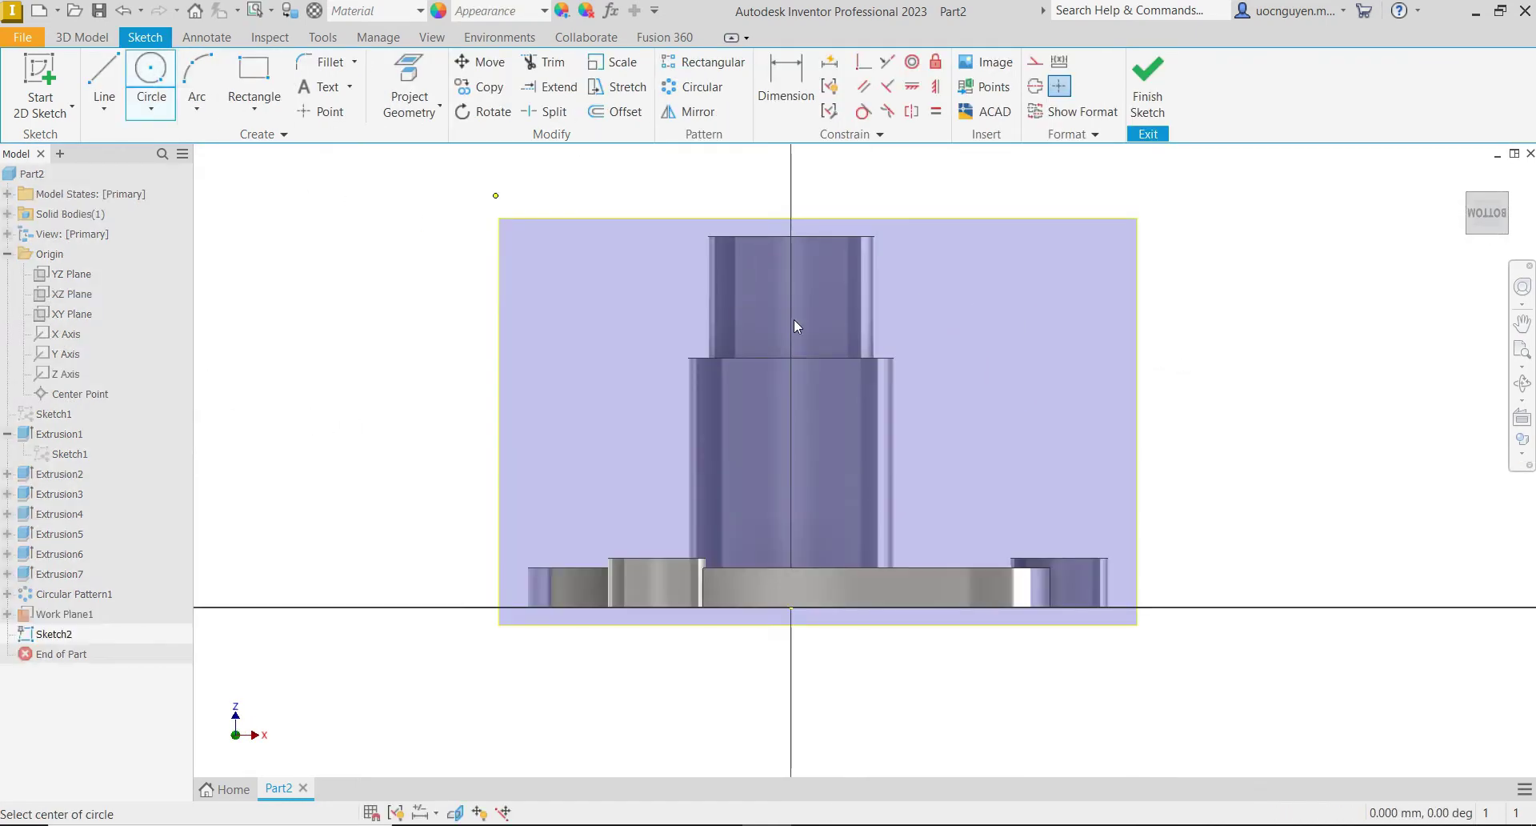
{"action": "left_click", "coordinate": [792, 432]}
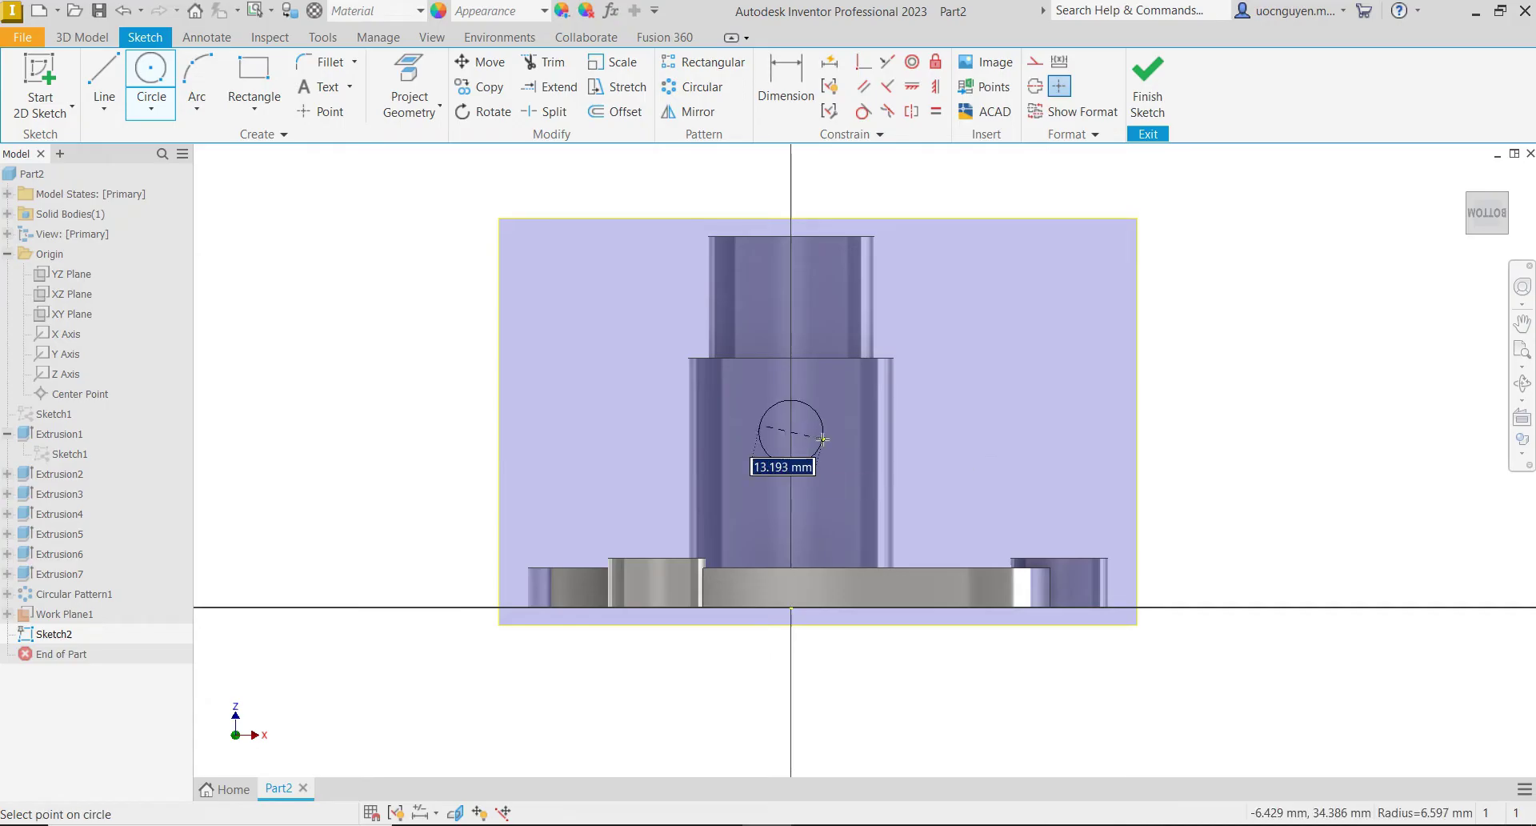
{"action": "type", "text": "10"}
{"action": "key", "text": "Return"}
{"action": "left_click", "coordinate": [790, 432]}
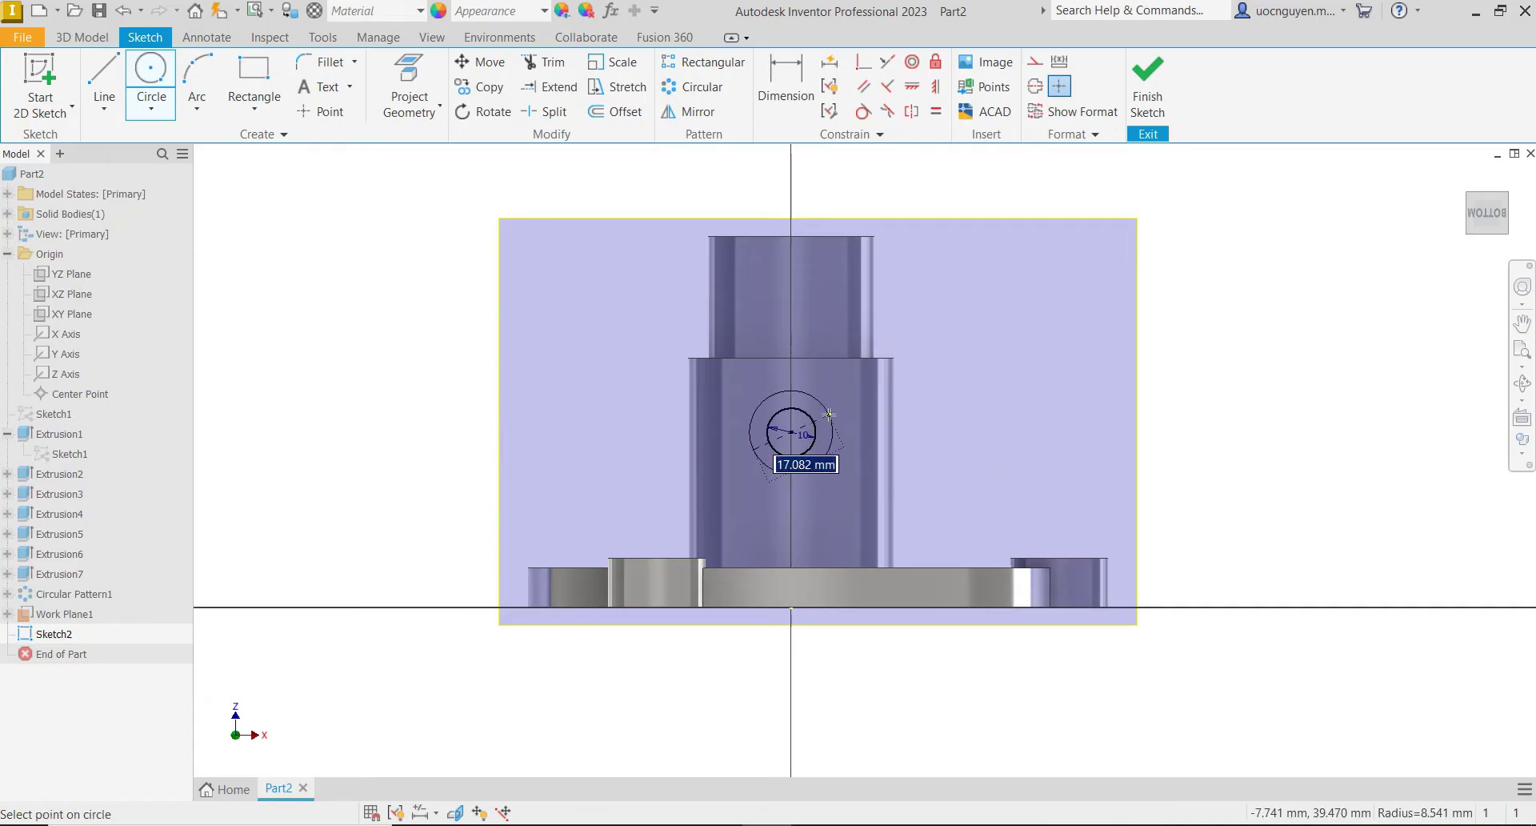
{"action": "type", "text": "20"}
{"action": "key", "text": "Return"}
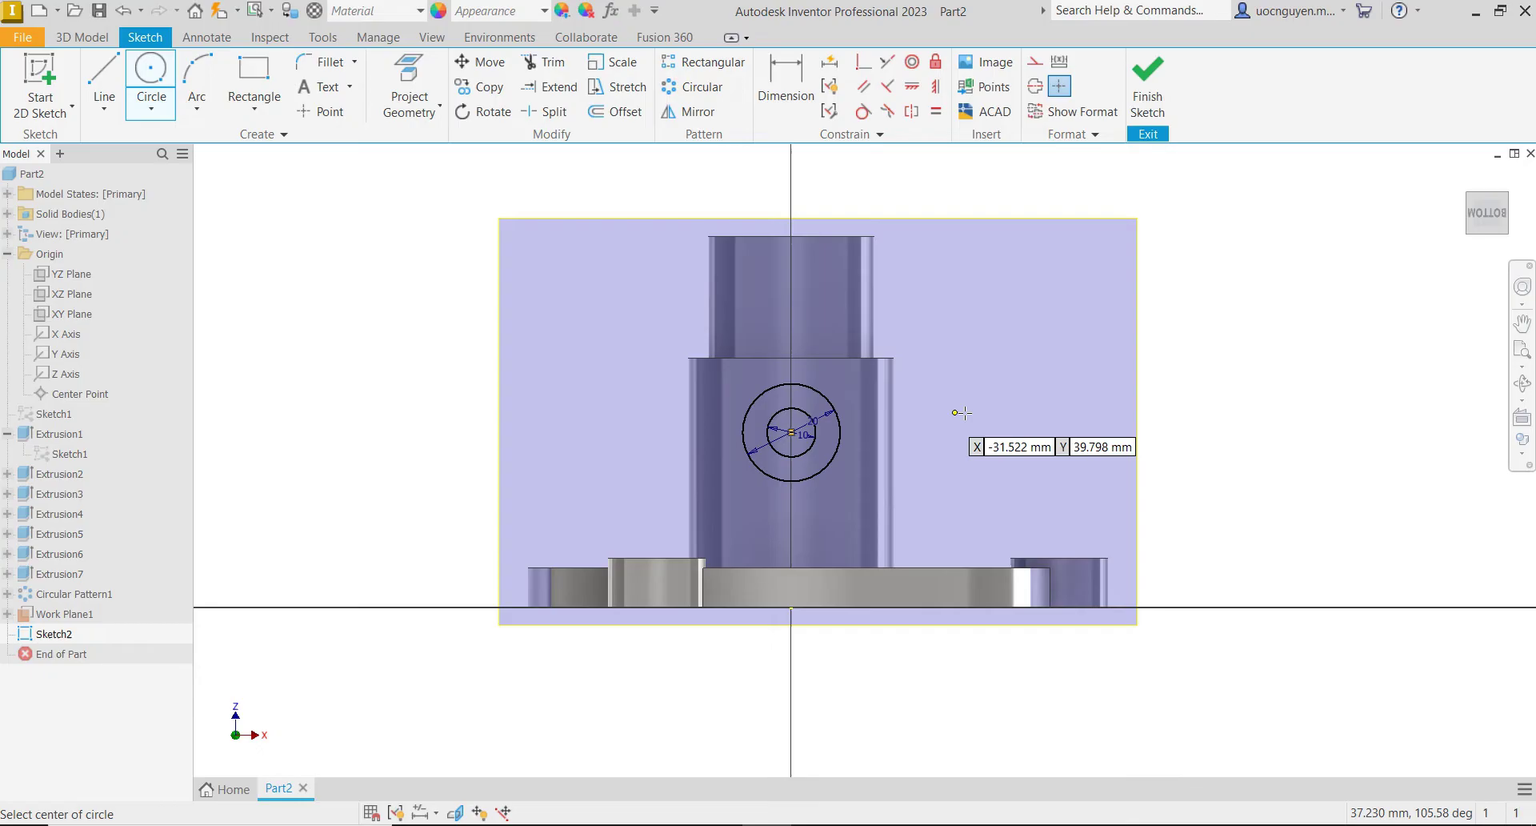
- Draw concentric 19 mm and 32 mm circles in the open area beside the cylinder
{"action": "left_click", "coordinate": [1003, 398]}
{"action": "type", "text": "19"}
{"action": "key", "text": "Return"}
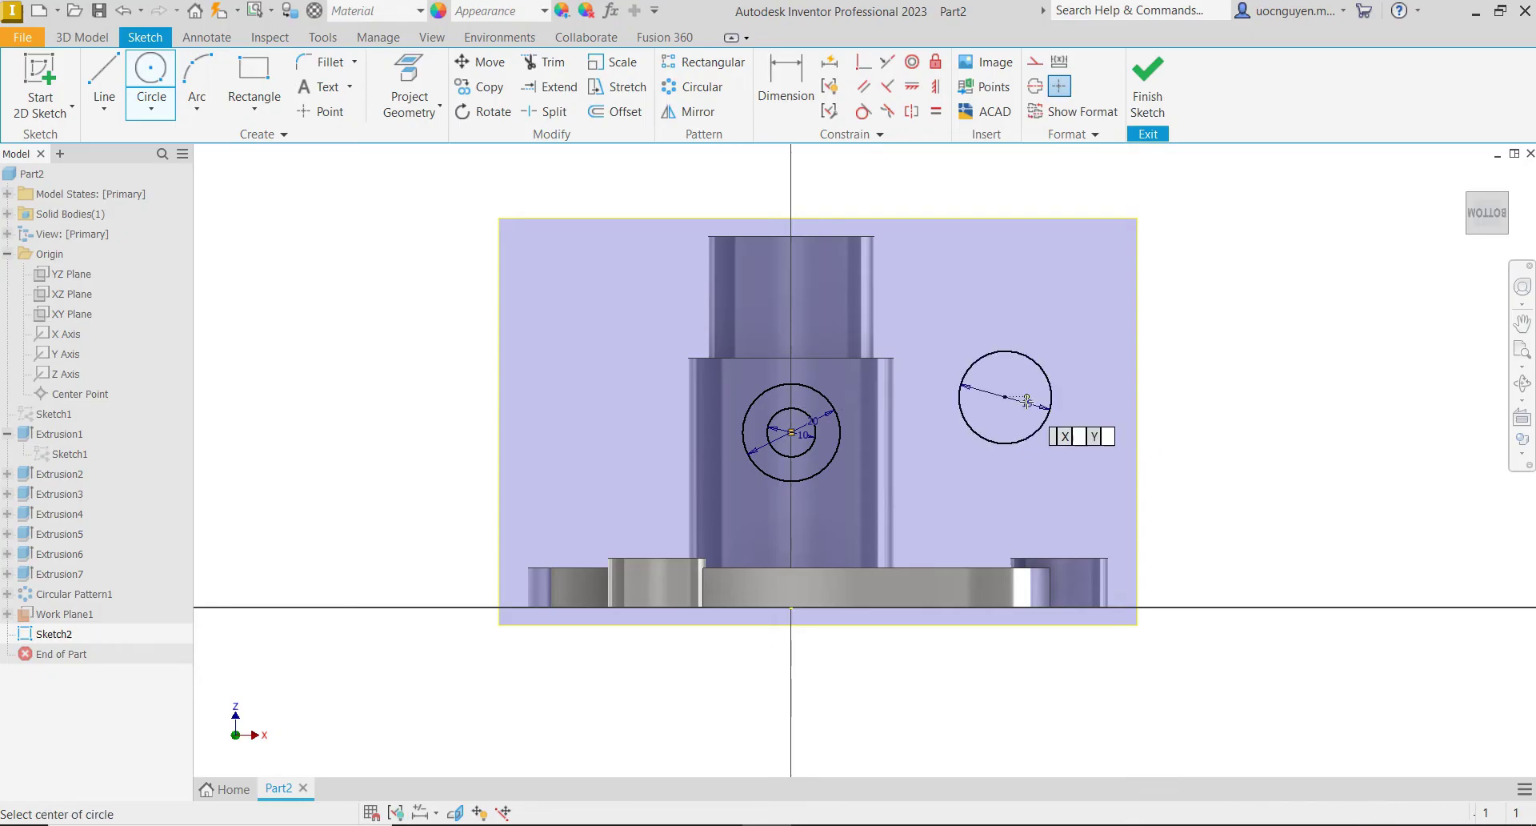
{"action": "left_click", "coordinate": [1001, 399]}
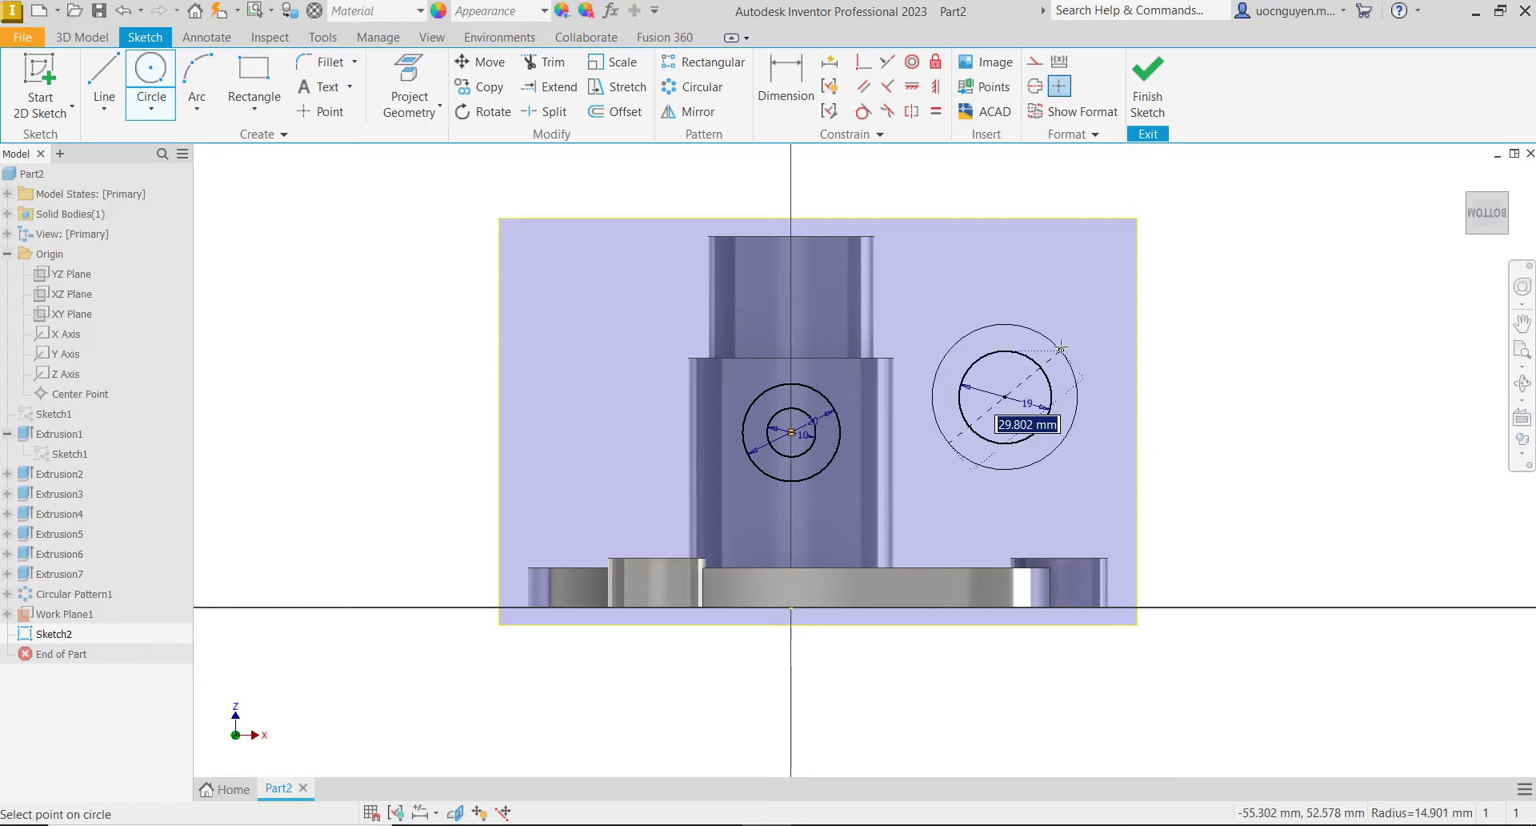
{"action": "key", "text": "Return"}
{"action": "key", "text": "Escape"}
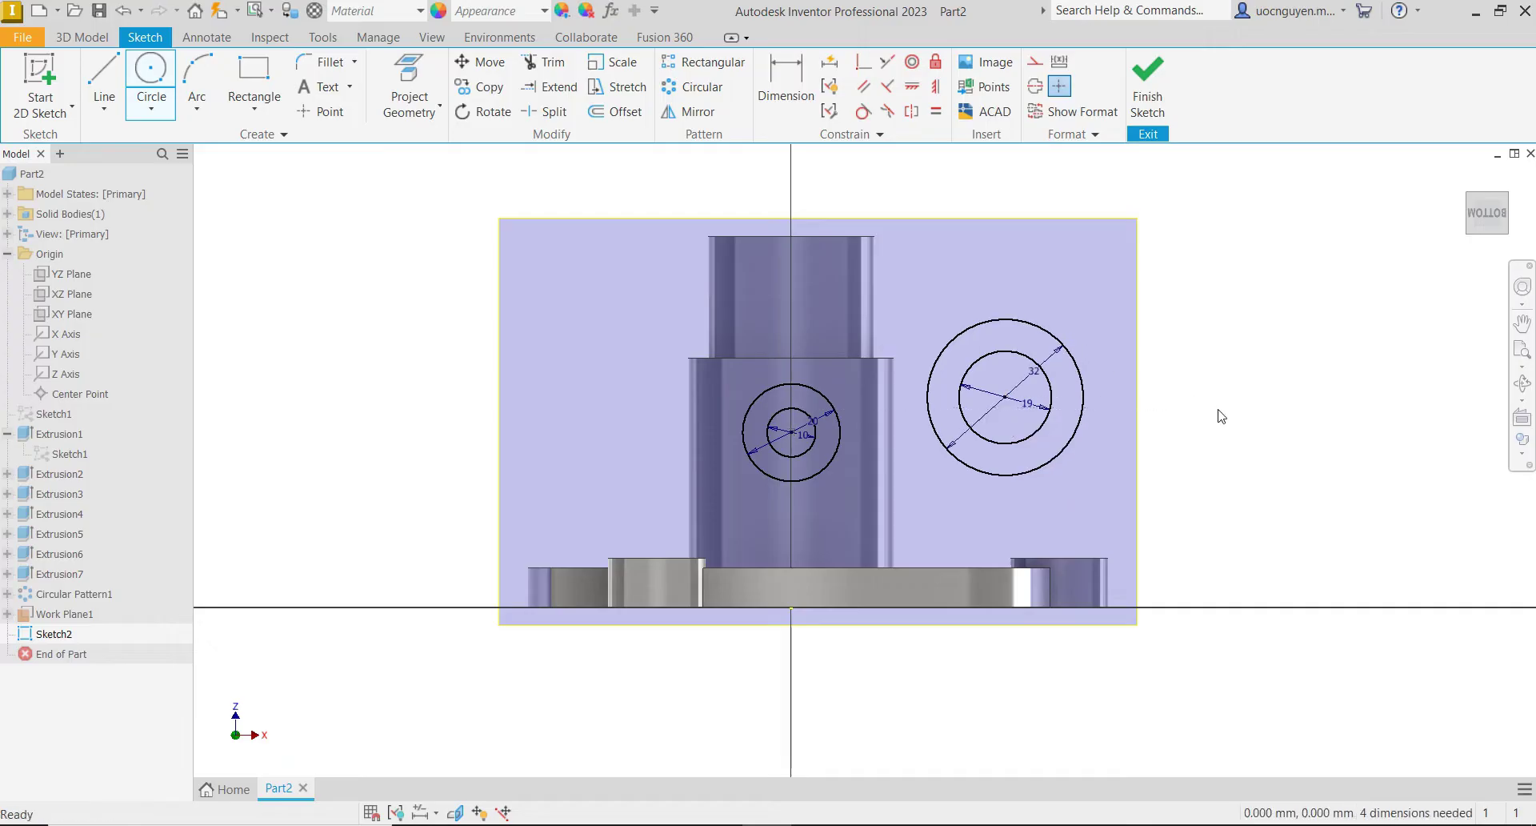
- Dimension the 10 mm and 20 mm circles' centre at 40 mm above the flange's bottom edge
{"action": "left_click", "coordinate": [786, 88]}
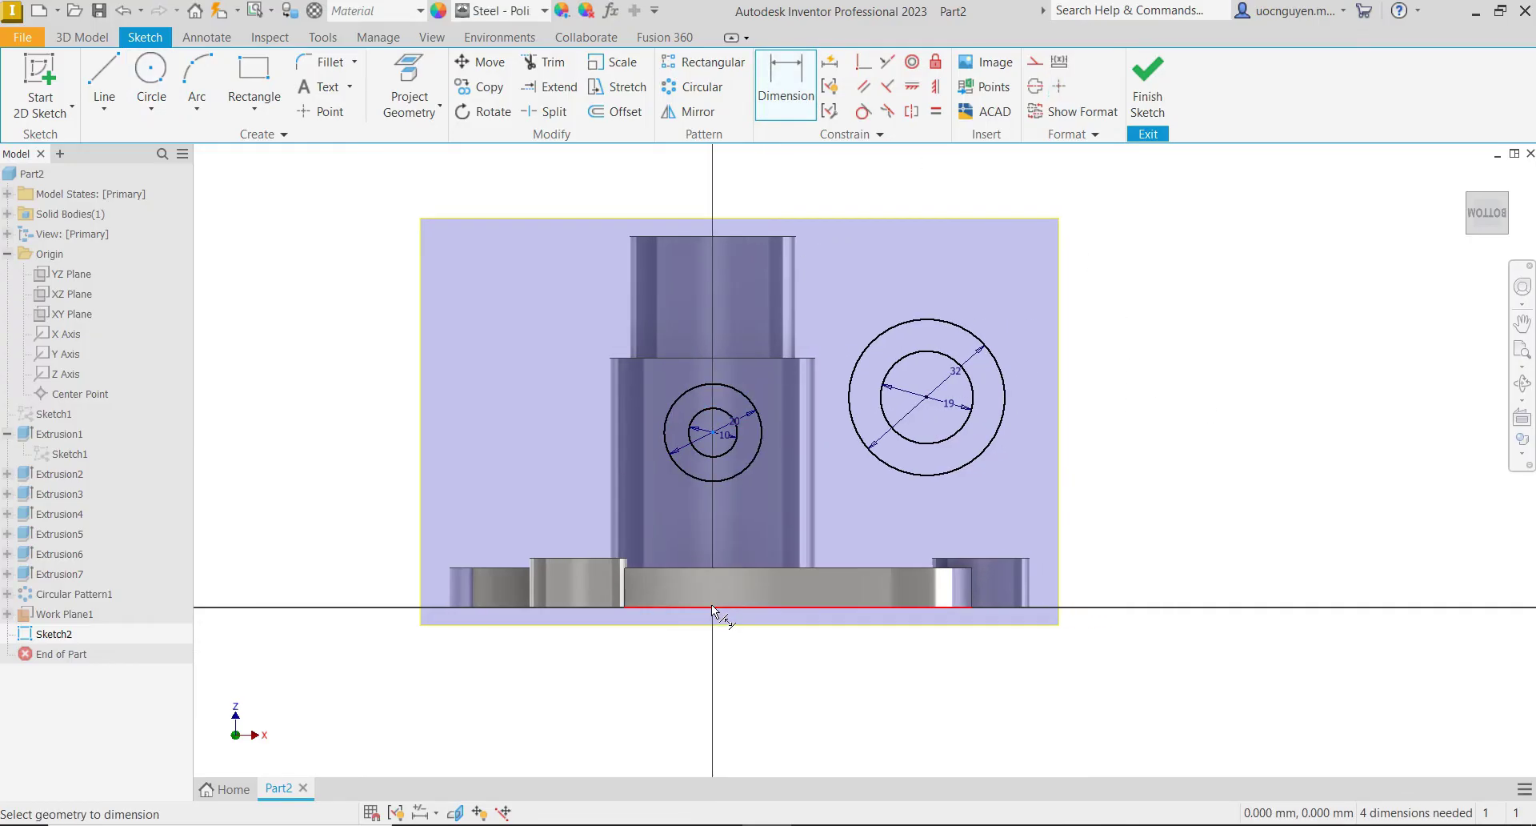
{"action": "left_click", "coordinate": [664, 615]}
{"action": "left_click", "coordinate": [713, 432]}
{"action": "left_click", "coordinate": [315, 532]}
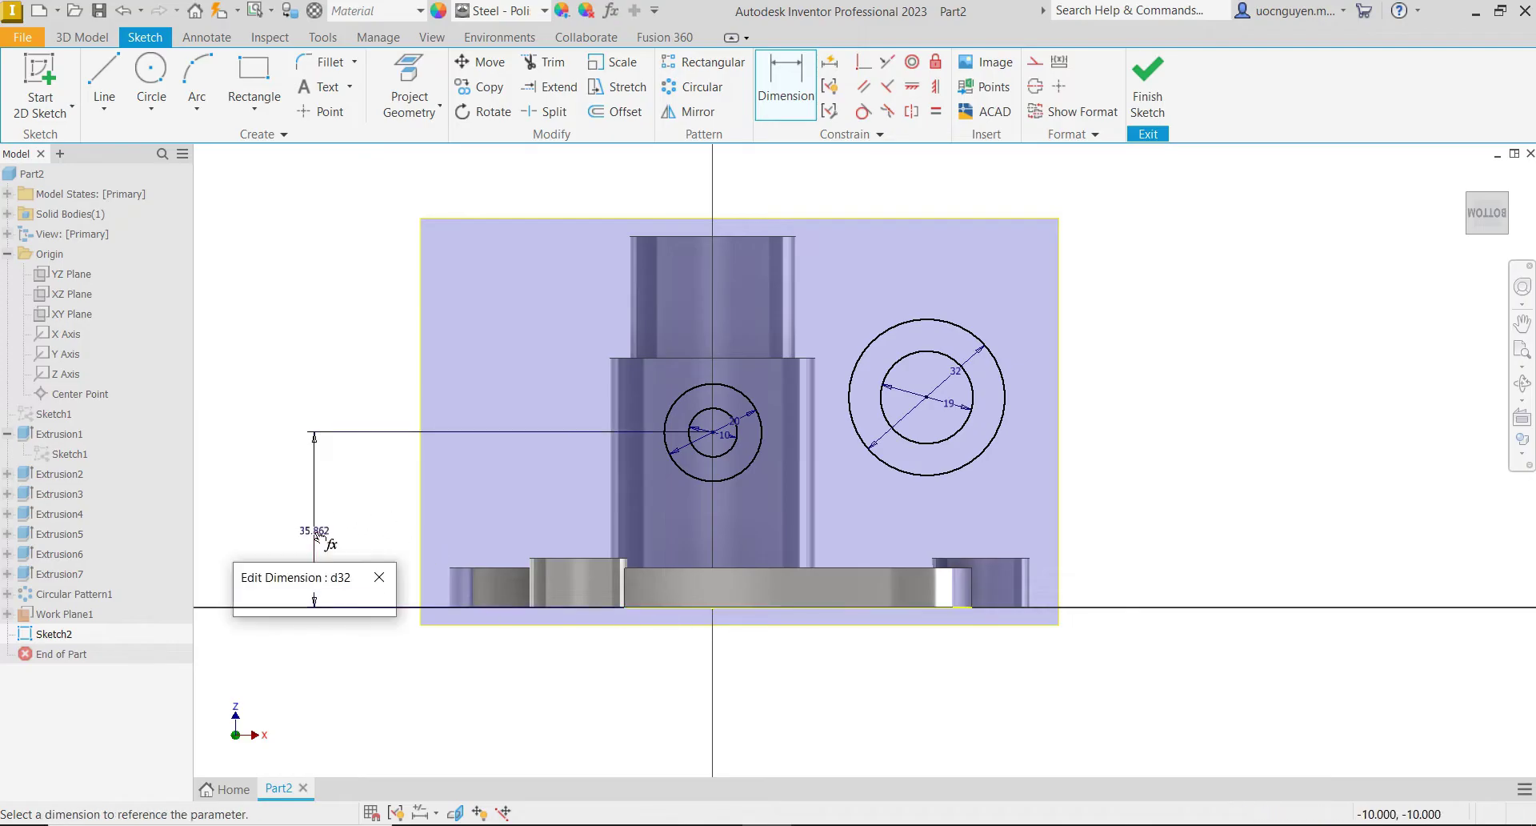
{"action": "type", "text": "40"}
{"action": "key", "text": "Return"}
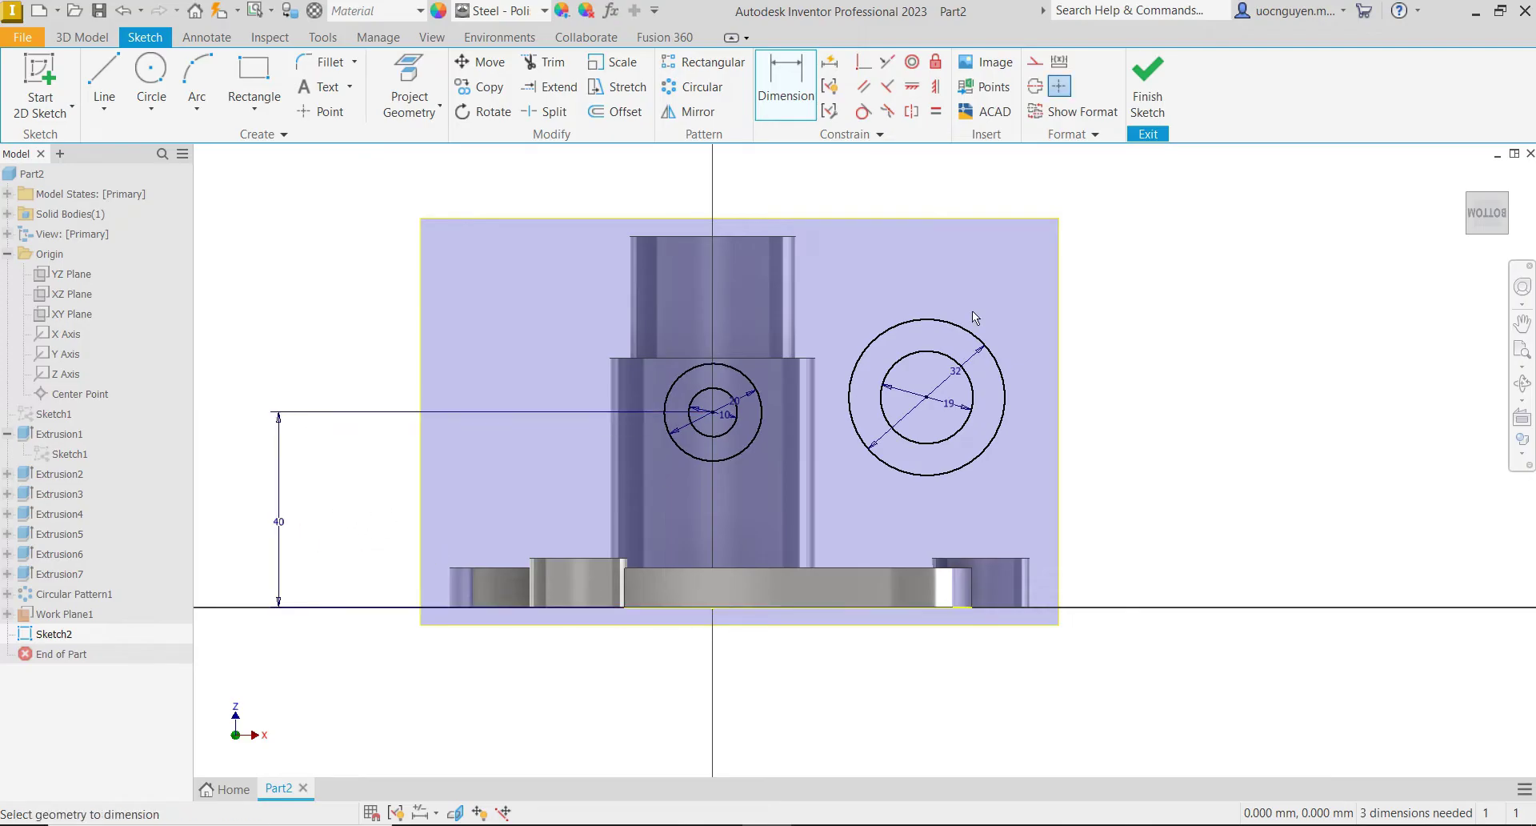
- Set the horizontal distance between the centres of the two concentric circle pairs to 25 mm
{"action": "left_click", "coordinate": [948, 362]}
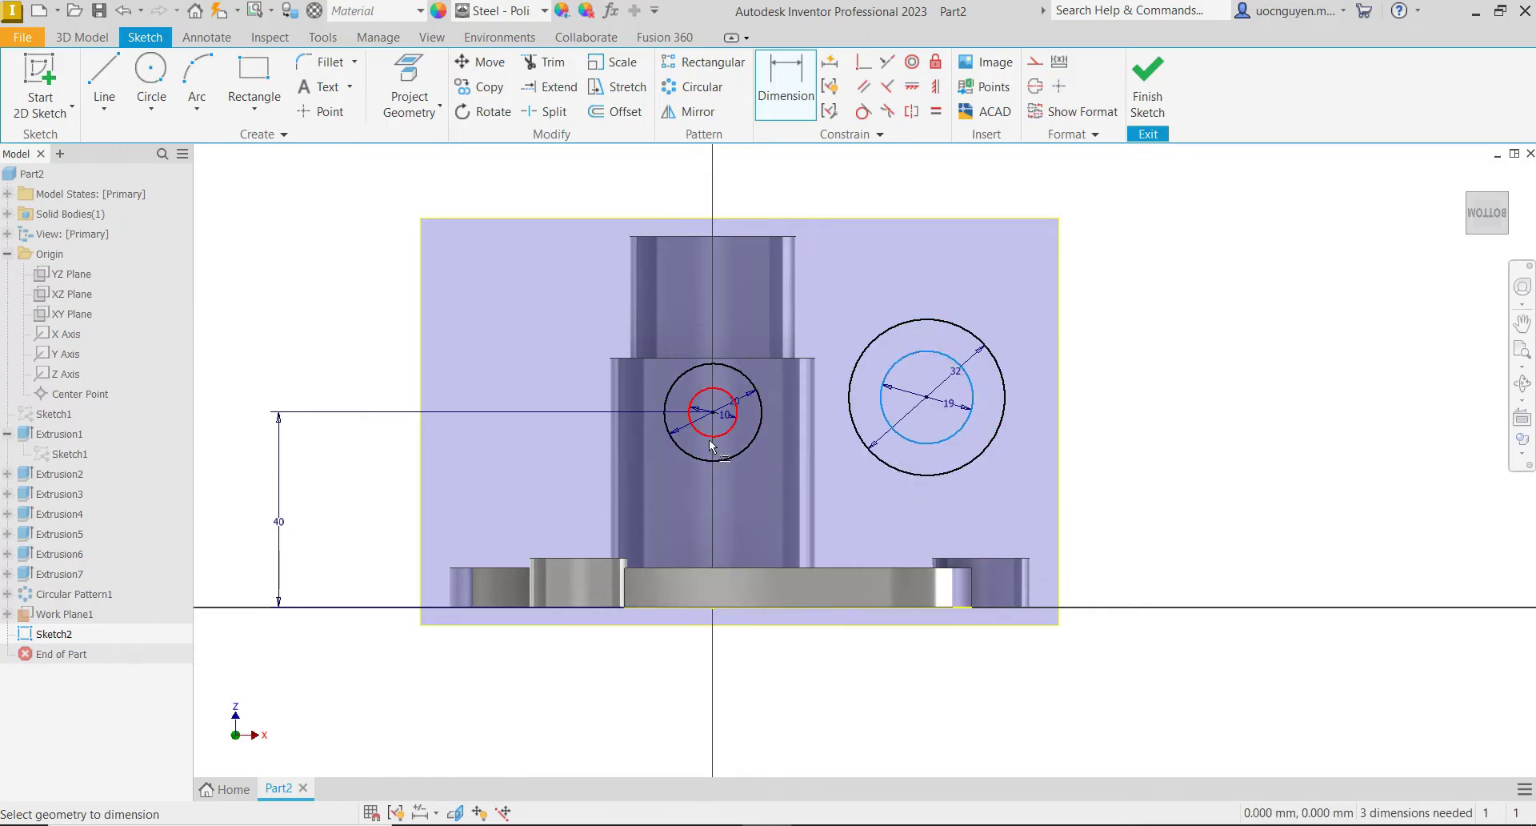
{"action": "left_click", "coordinate": [868, 448]}
{"action": "left_click", "coordinate": [736, 456]}
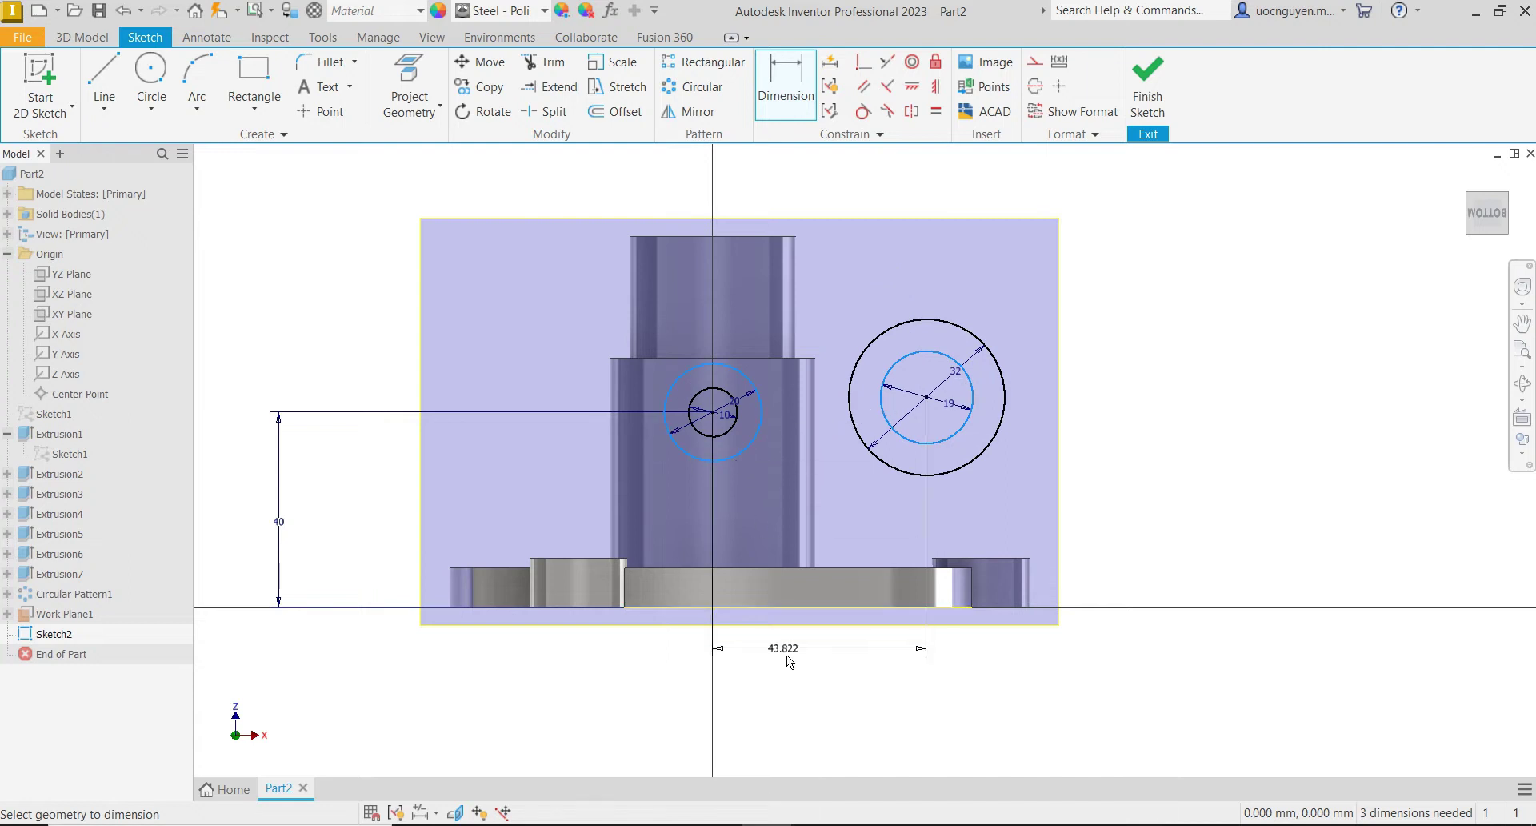
{"action": "left_click", "coordinate": [806, 685]}
{"action": "type", "text": "25"}
{"action": "key", "text": "Return"}
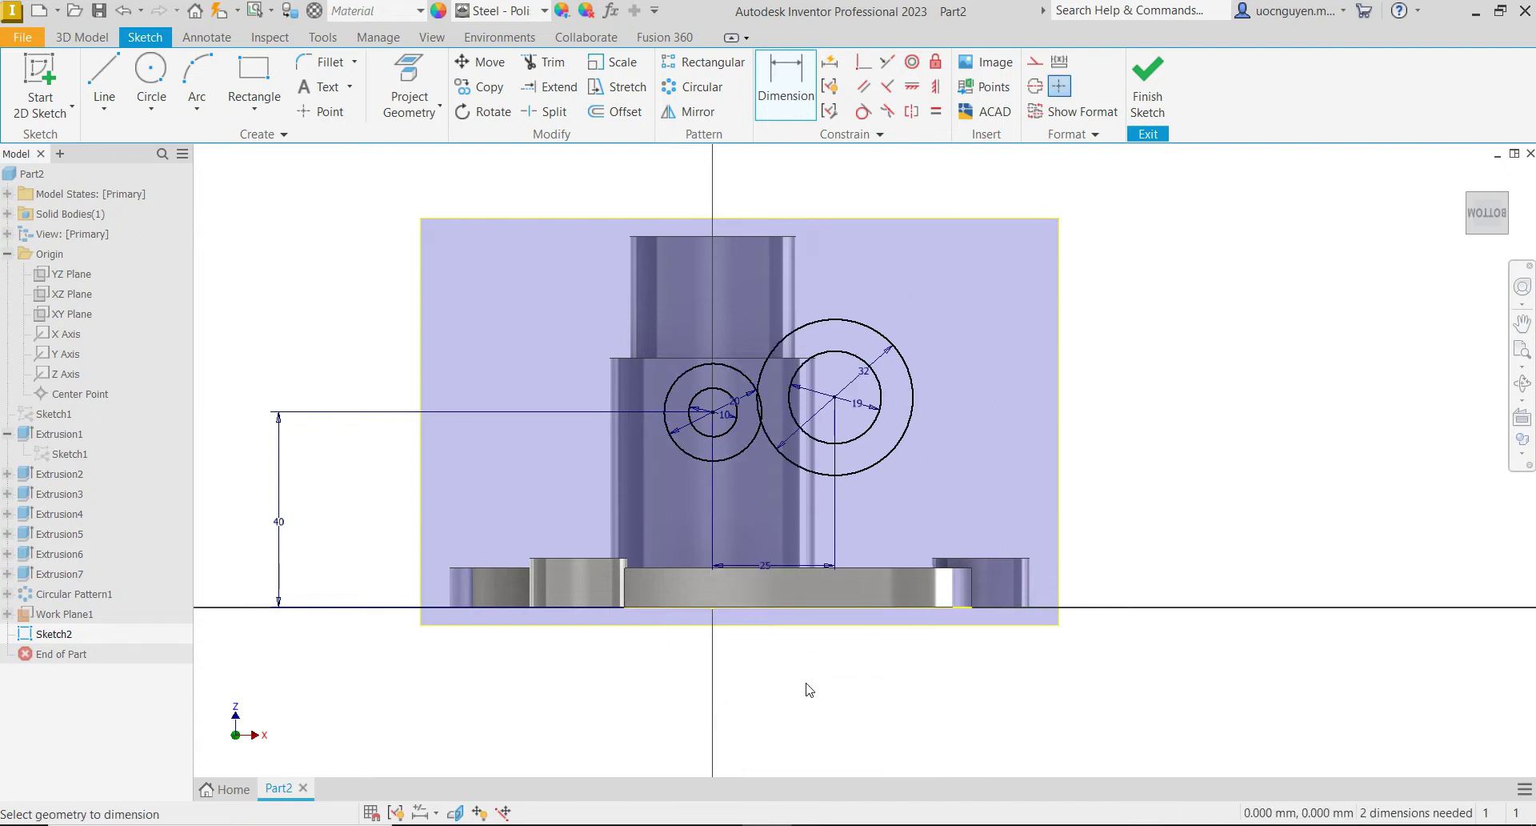
- Dimension the 19 mm and 32 mm circles' centre at 28 mm above the flange's bottom edge
{"action": "left_click", "coordinate": [912, 408]}
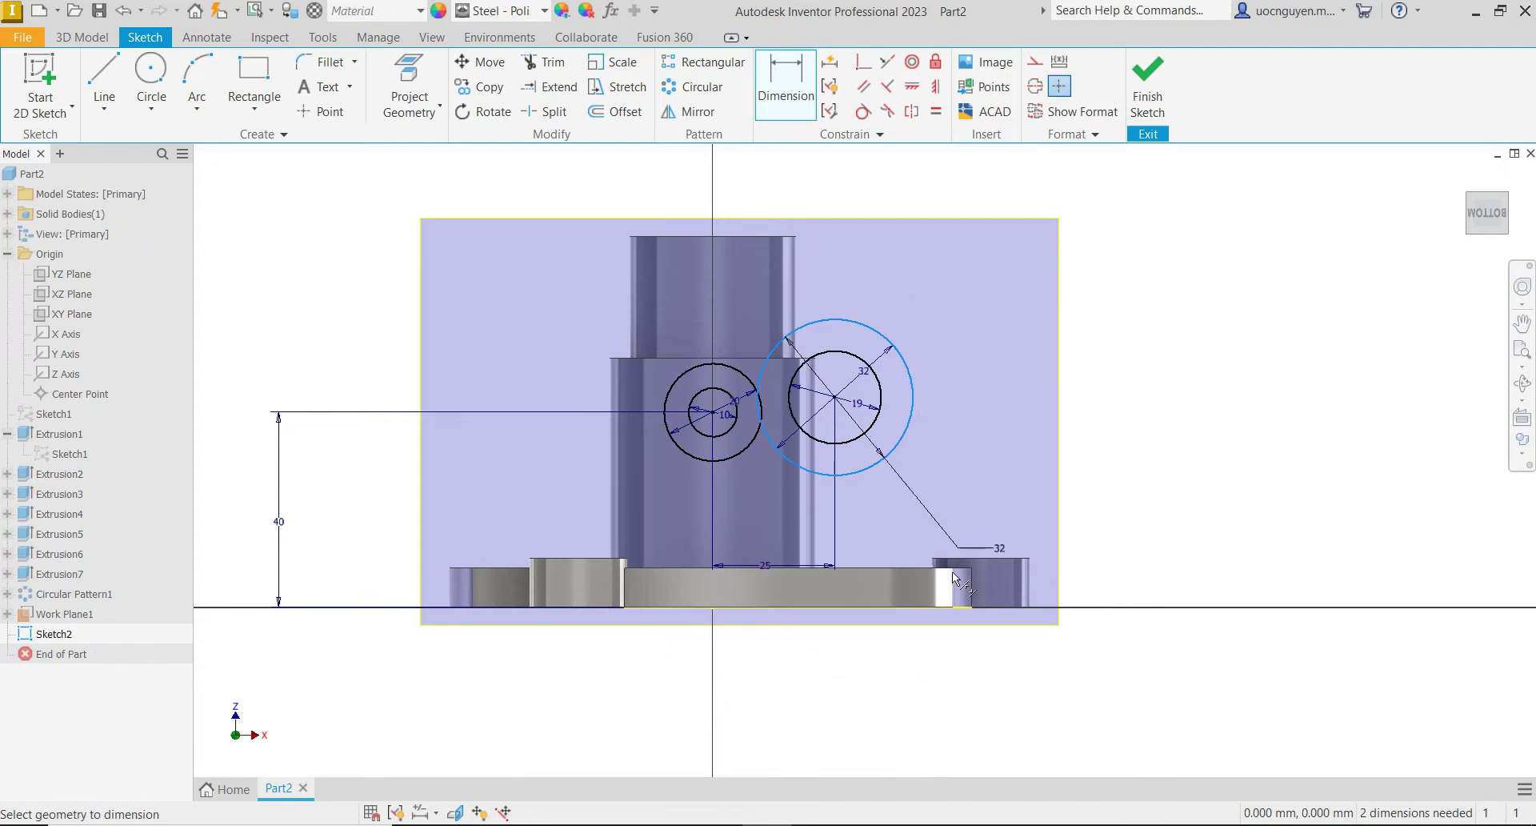
{"action": "left_click", "coordinate": [941, 618]}
{"action": "left_click", "coordinate": [1192, 518]}
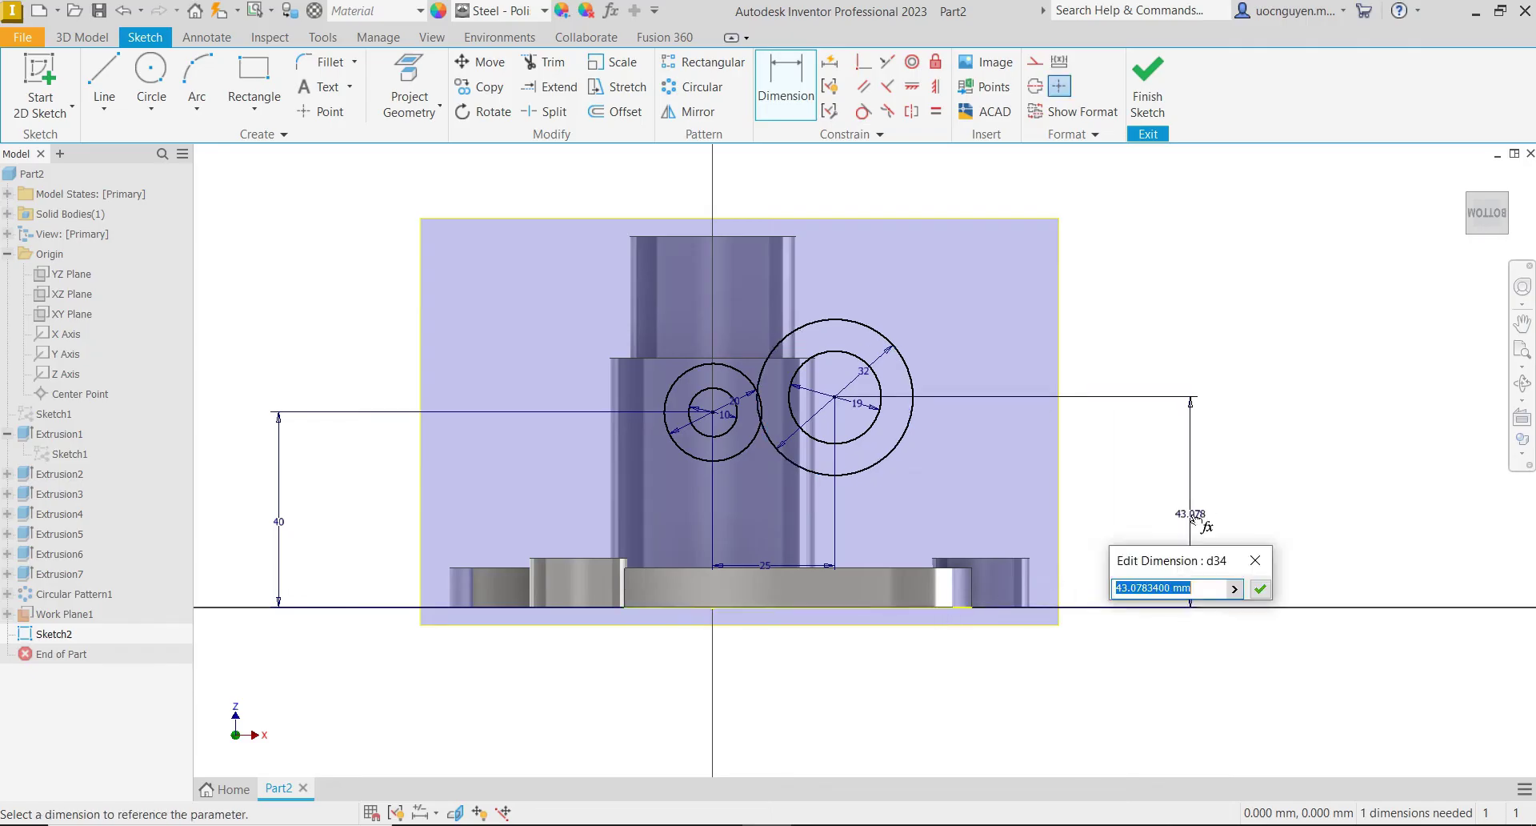
{"action": "type", "text": "28"}
{"action": "key", "text": "Return"}
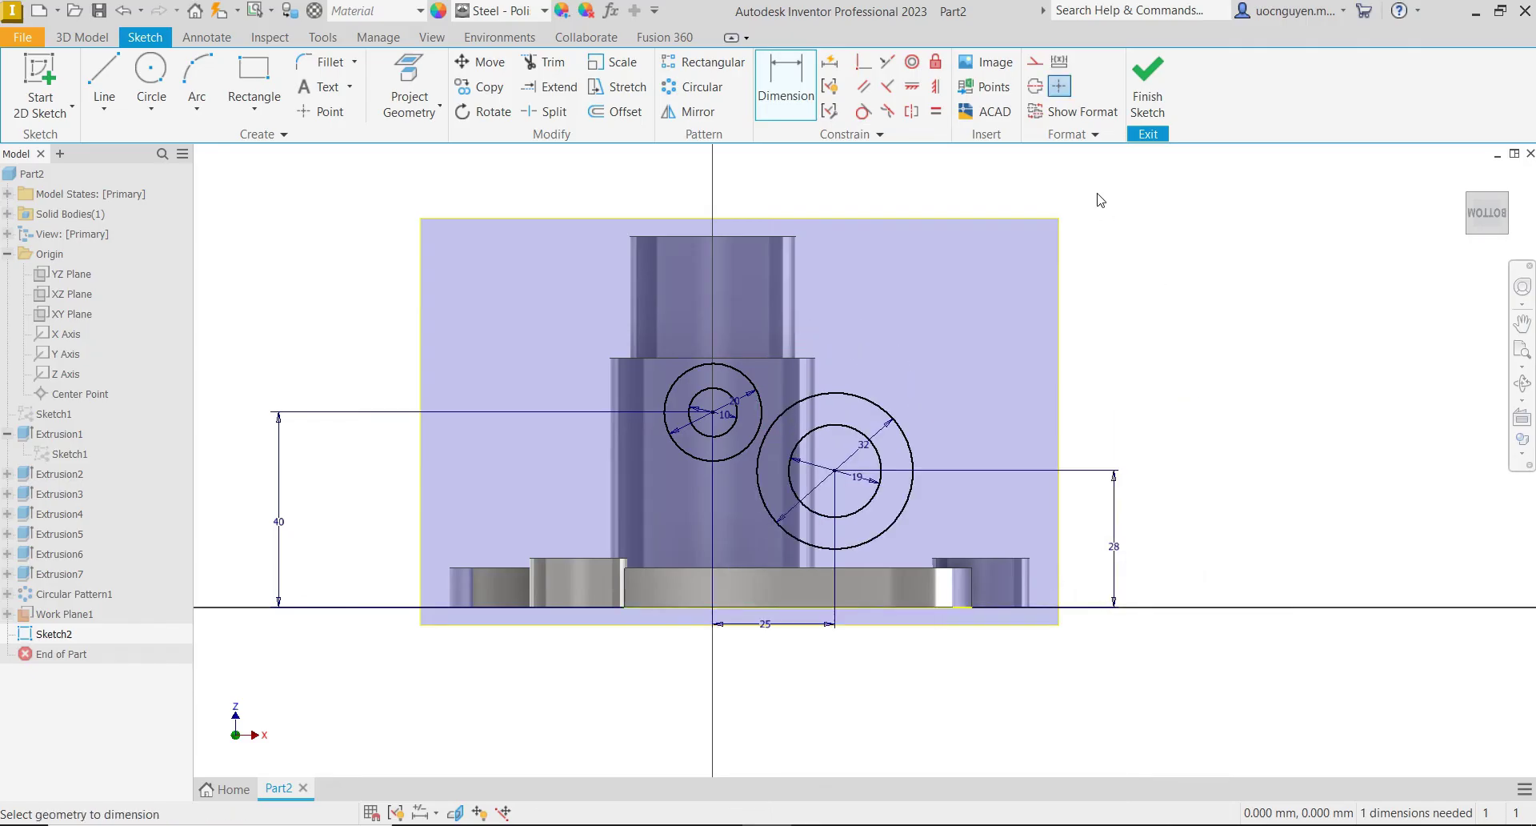
- Apply a vertical constraint between the 10 mm circle's centre and the sketch origin
{"action": "left_click", "coordinate": [936, 87]}
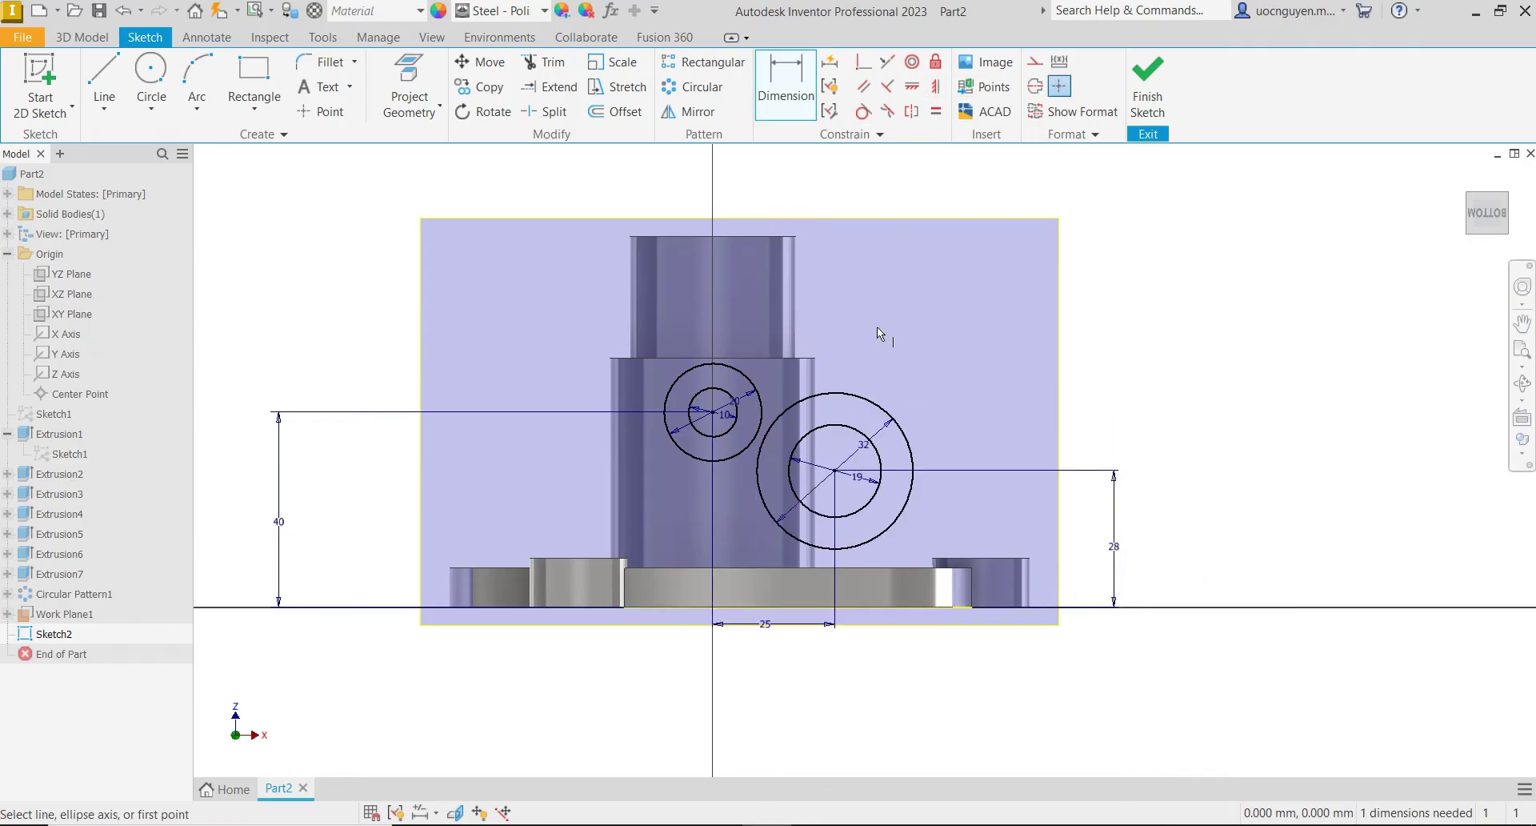
{"action": "left_click", "coordinate": [713, 412]}
{"action": "left_click", "coordinate": [714, 607]}
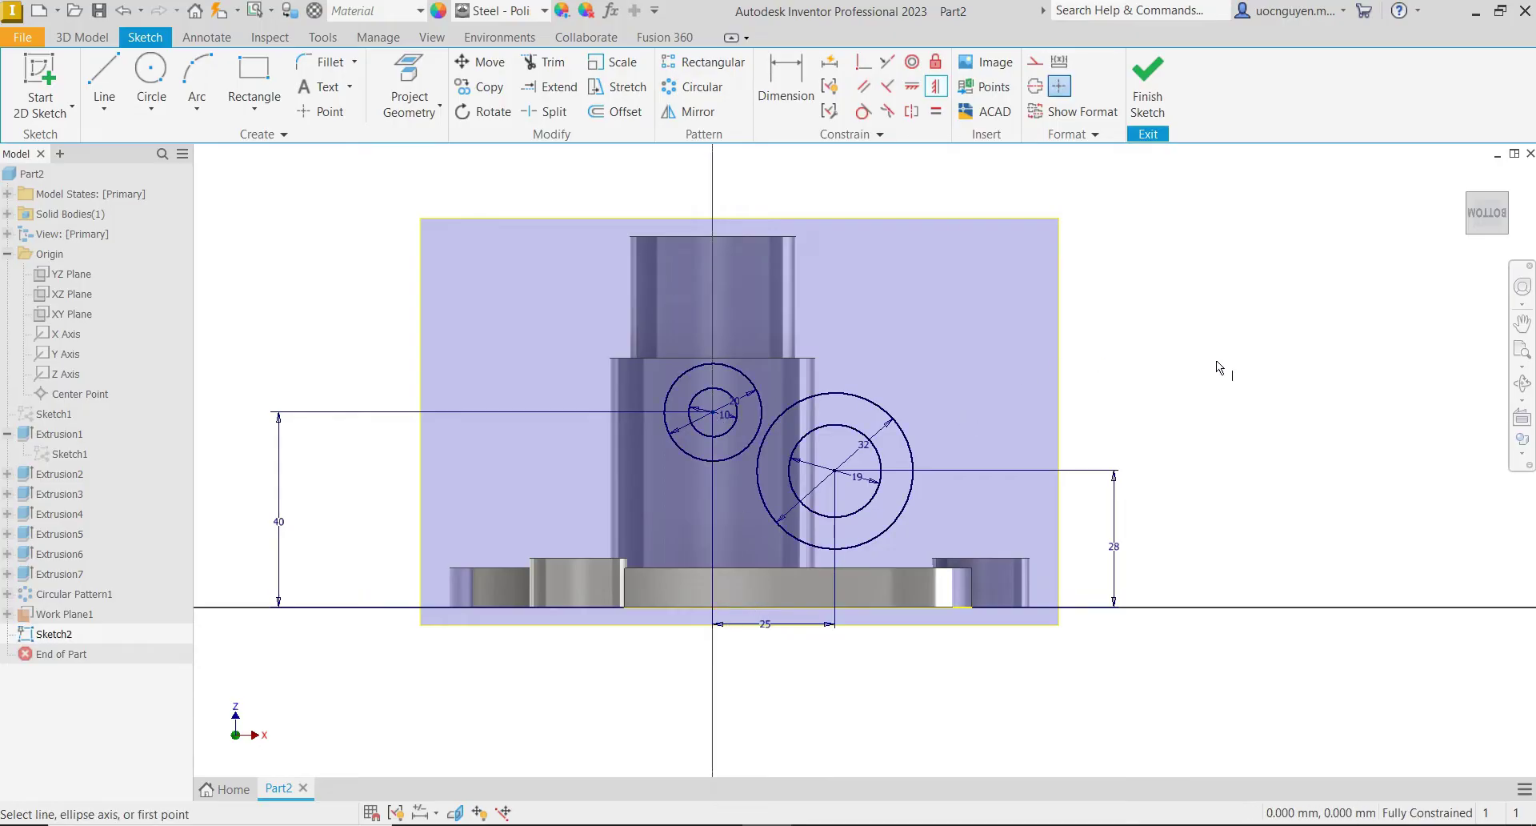
{"action": "key", "text": "Escape"}
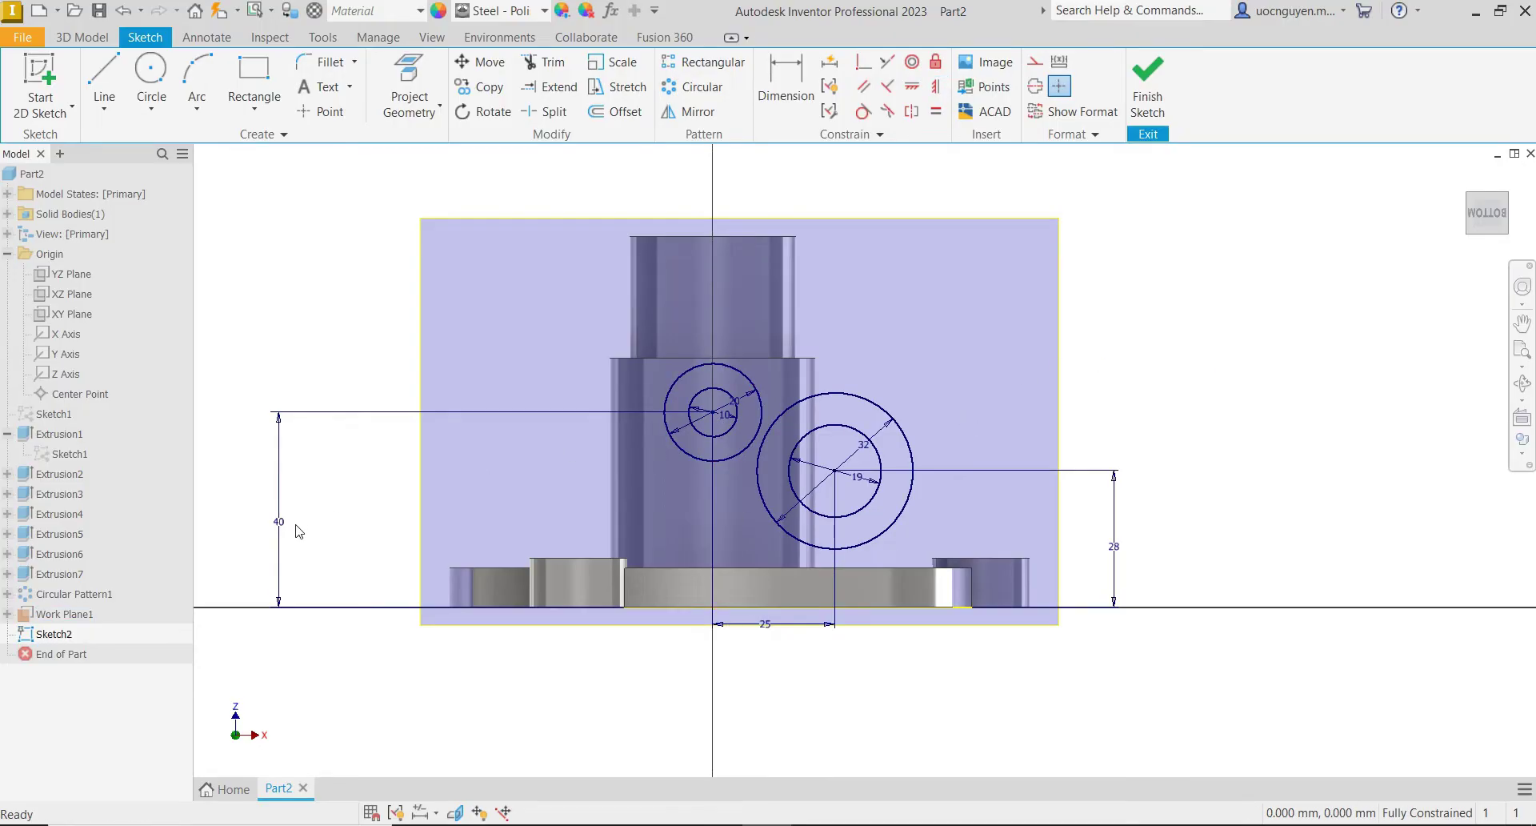
- Tidy the 40 mm dimension's placement and finish the boss-circle sketch, hiding its offset work plane
{"action": "left_click_drag", "start_coordinate": [297, 530], "coordinate": [371, 526]}
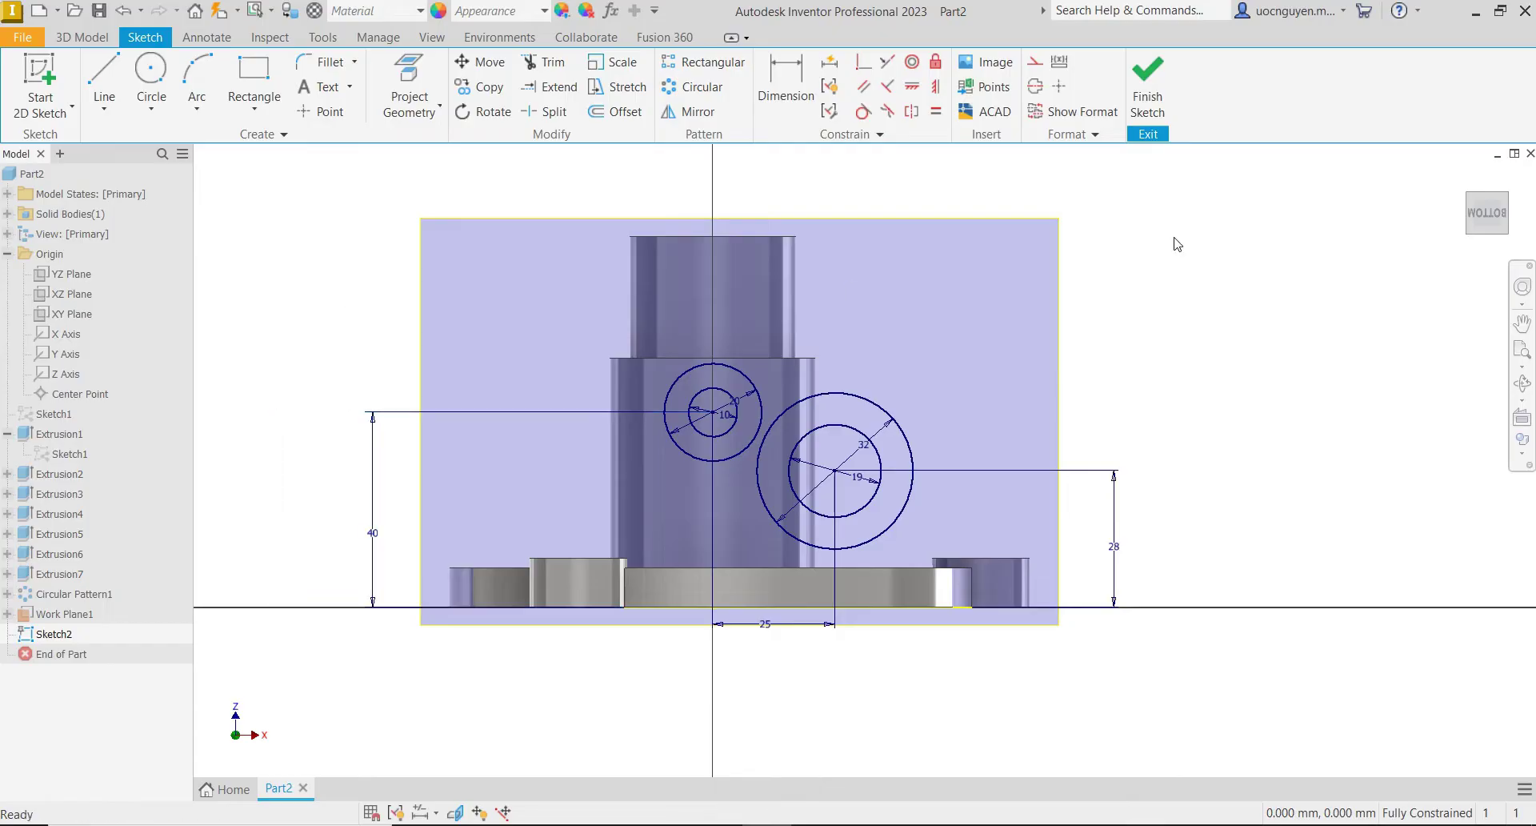
{"action": "left_click", "coordinate": [1165, 94]}
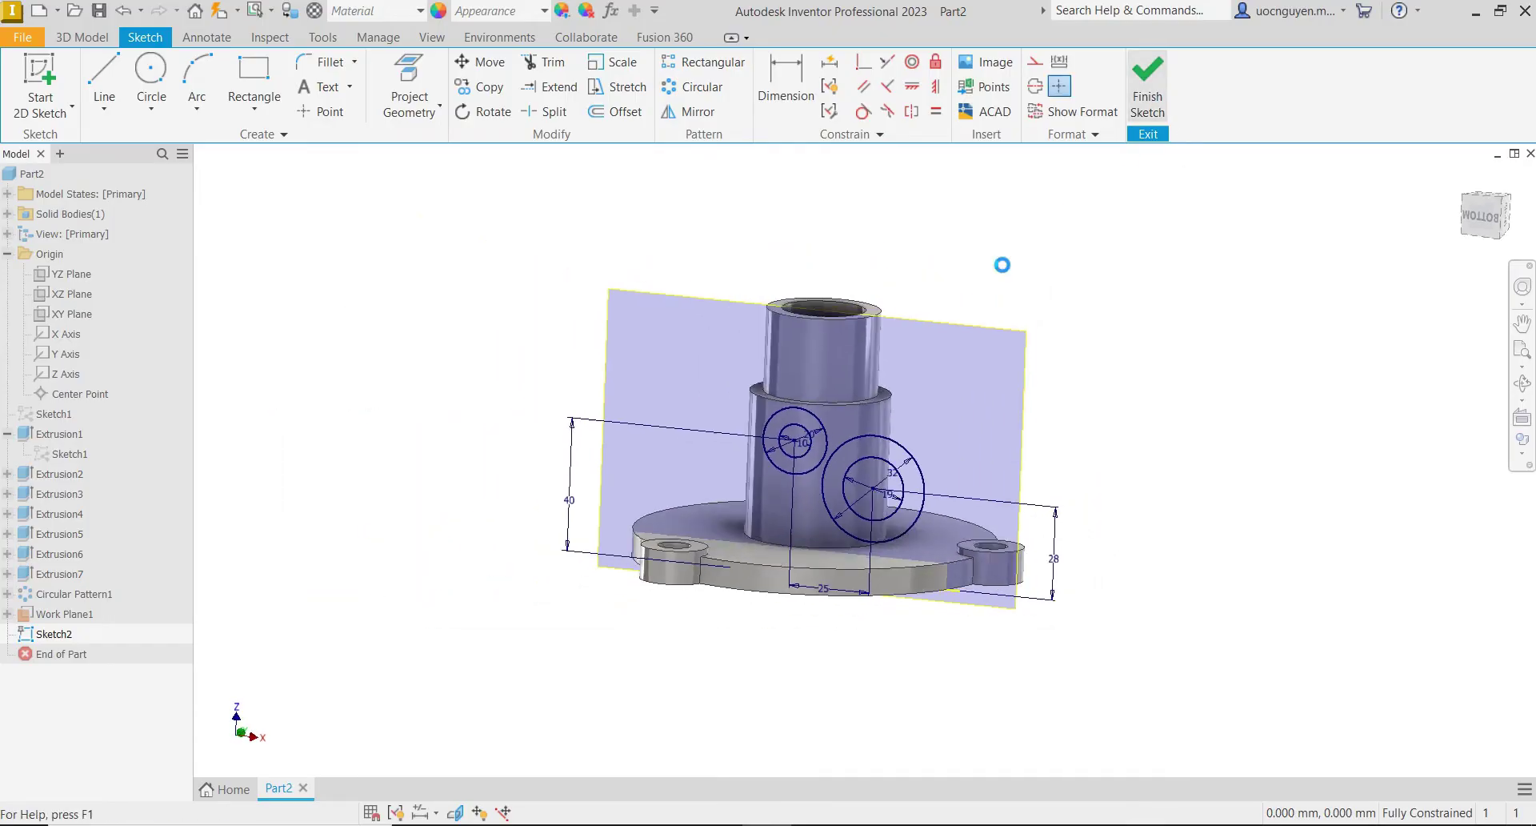
{"action": "right_click", "coordinate": [765, 360]}
{"action": "left_click", "coordinate": [803, 389]}
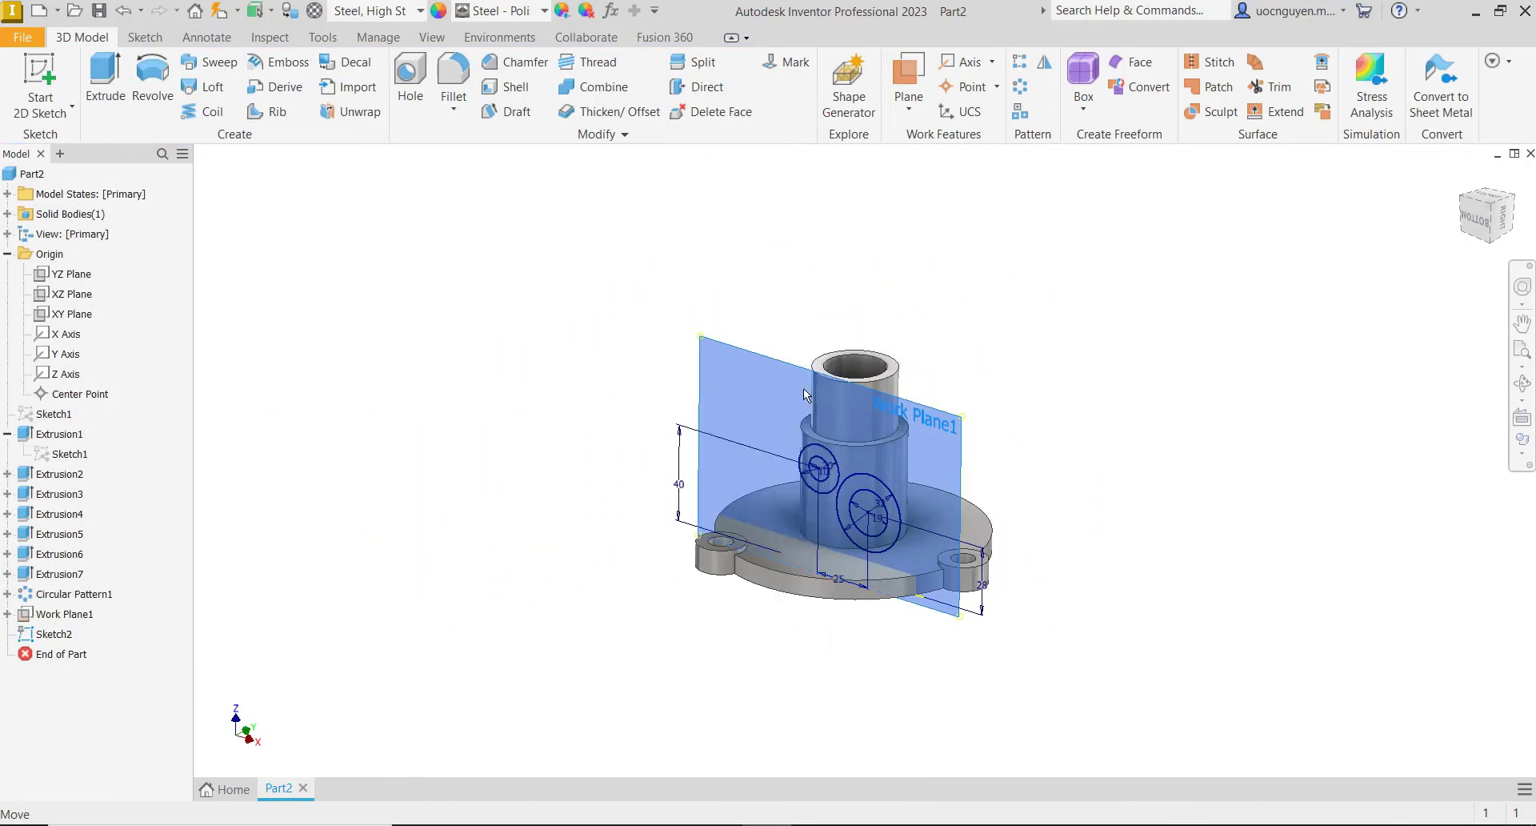
{"action": "scroll", "coordinate": [751, 436], "scroll_direction": "up", "scroll_amount": 4}
{"action": "middle_click_drag", "start_coordinate": [759, 391], "coordinate": [620, 361]}
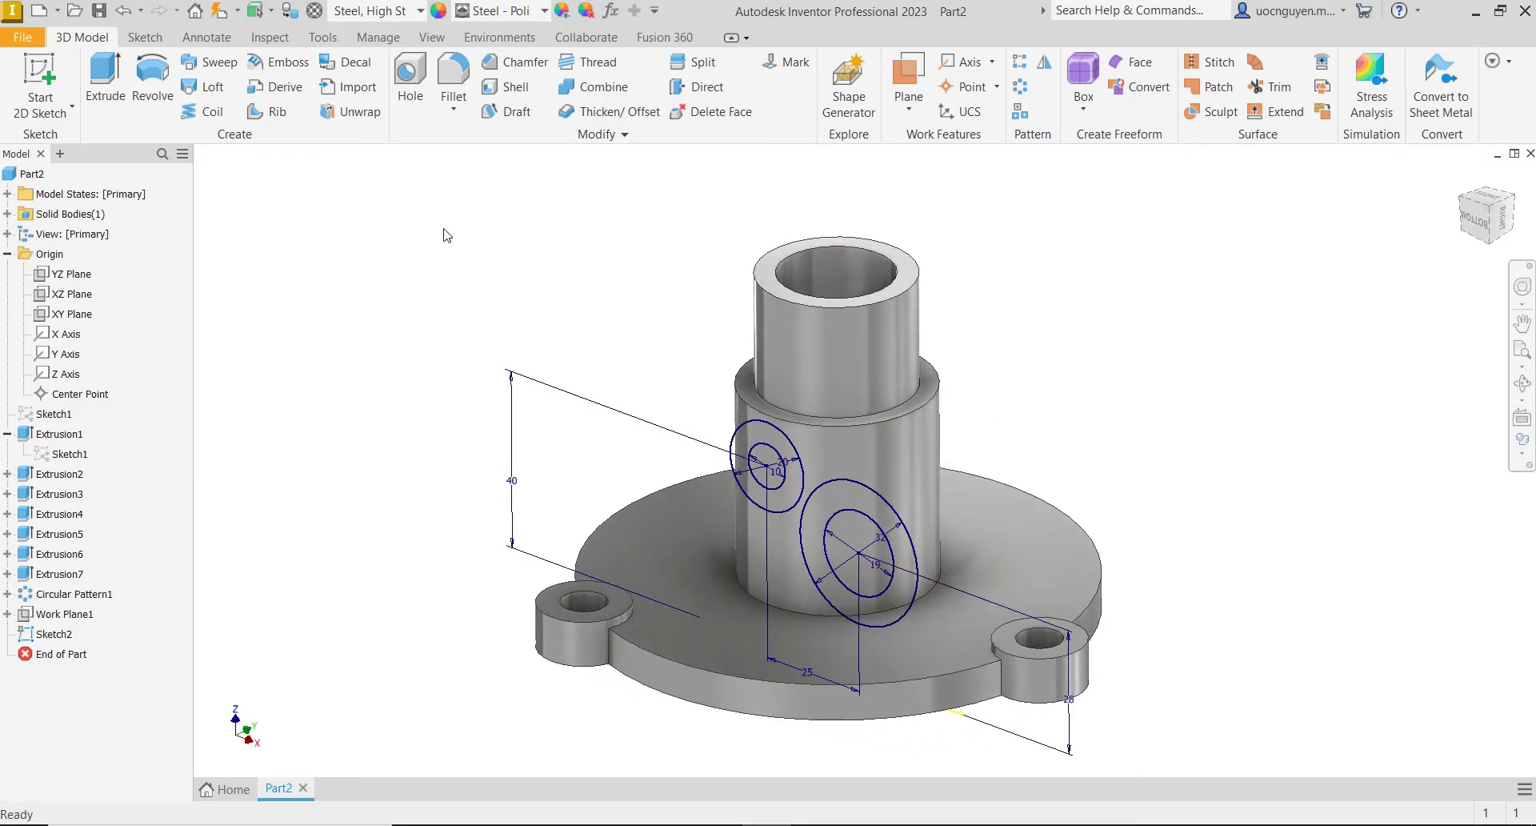
- Extrude the full 20 mm circle, including its inner circle, as a join up to the next solid
{"action": "key", "text": "e"}
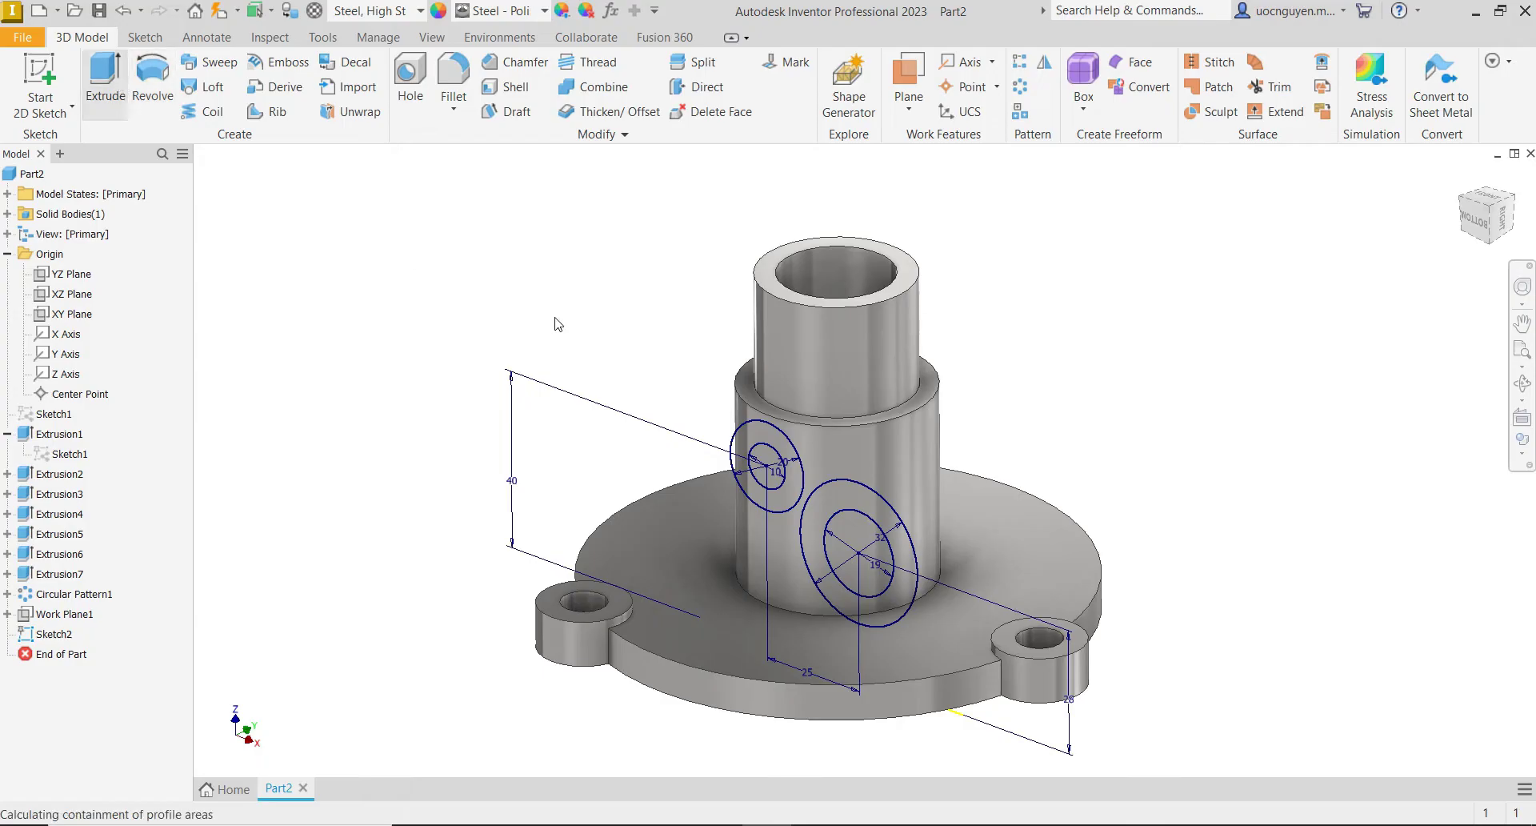
{"action": "left_click", "coordinate": [789, 440]}
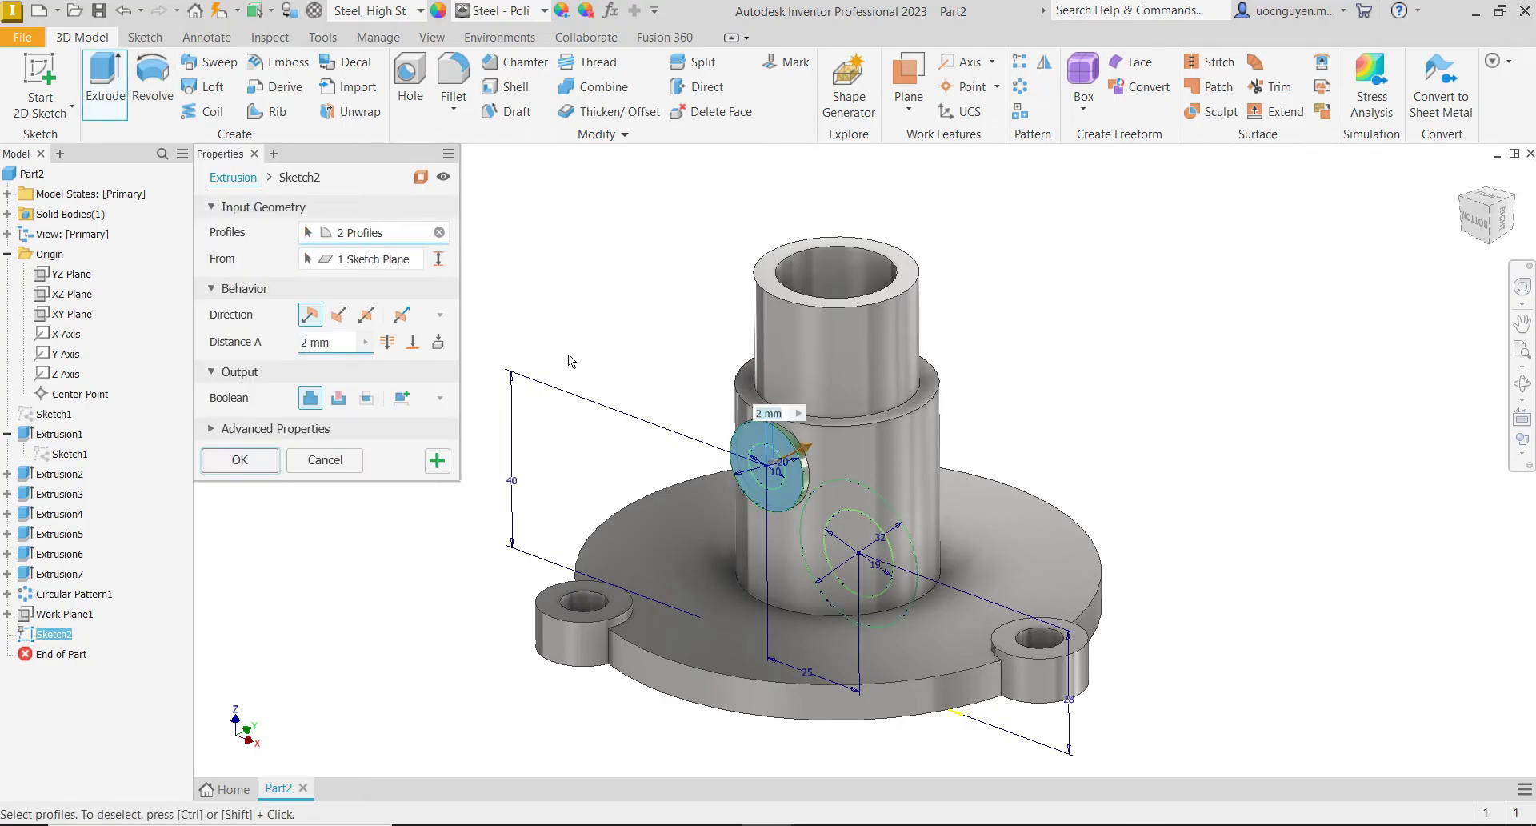
{"action": "left_click", "coordinate": [438, 341]}
{"action": "left_click", "coordinate": [437, 488]}
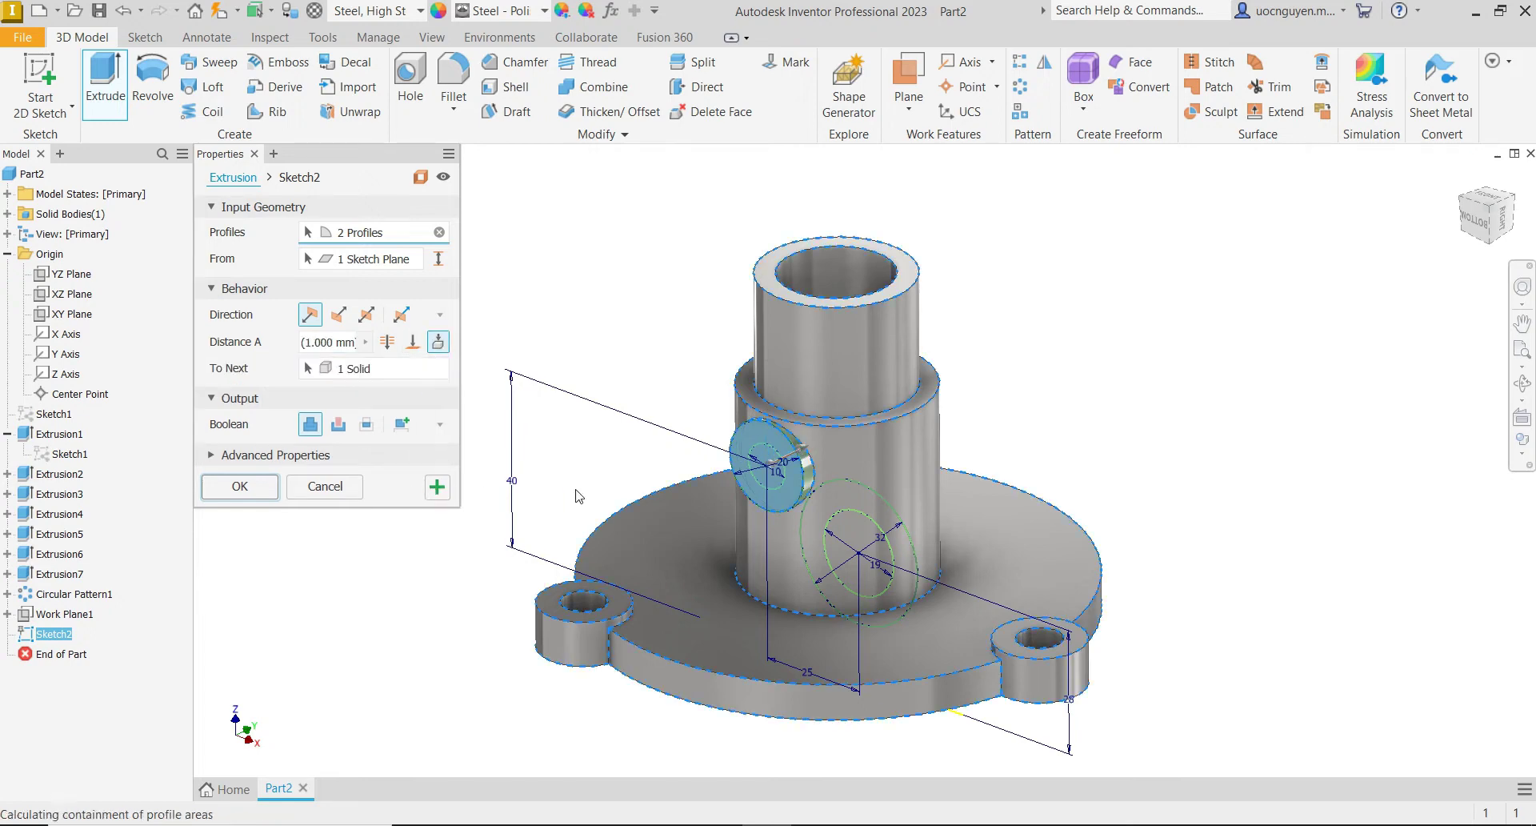
- Cut the 10 mm circle through the small boss up to the inner bore face of the central cylinder
{"action": "left_click", "coordinate": [772, 463]}
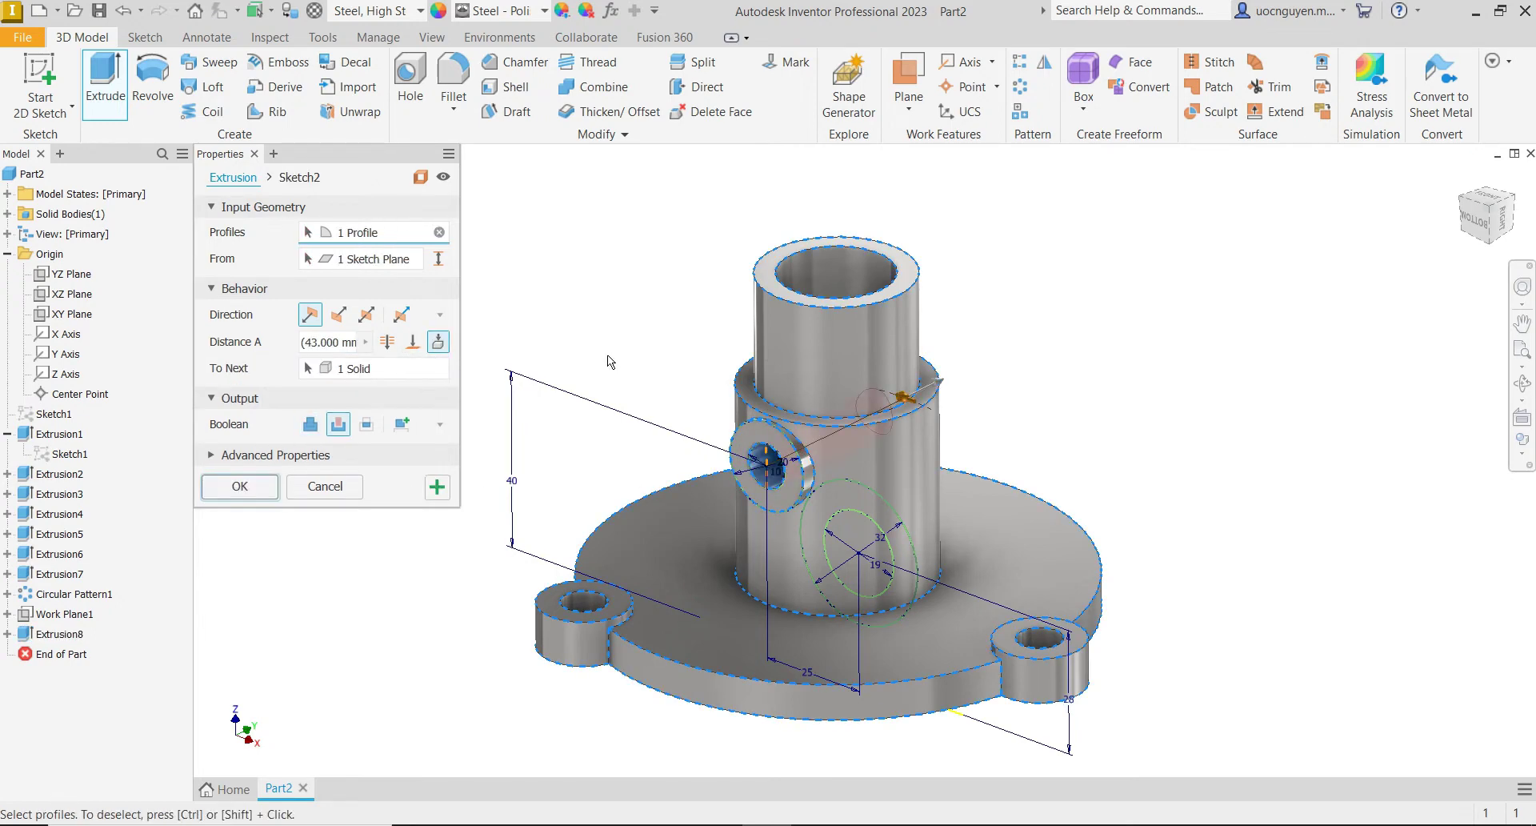
{"action": "mouse_move", "coordinate": [608, 354]}
{"action": "middle_mouse_down", "text": "shift"}
{"action": "mouse_move", "coordinate": [645, 340]}
{"action": "mouse_move", "coordinate": [623, 360]}
{"action": "middle_mouse_up", "text": "shift"}
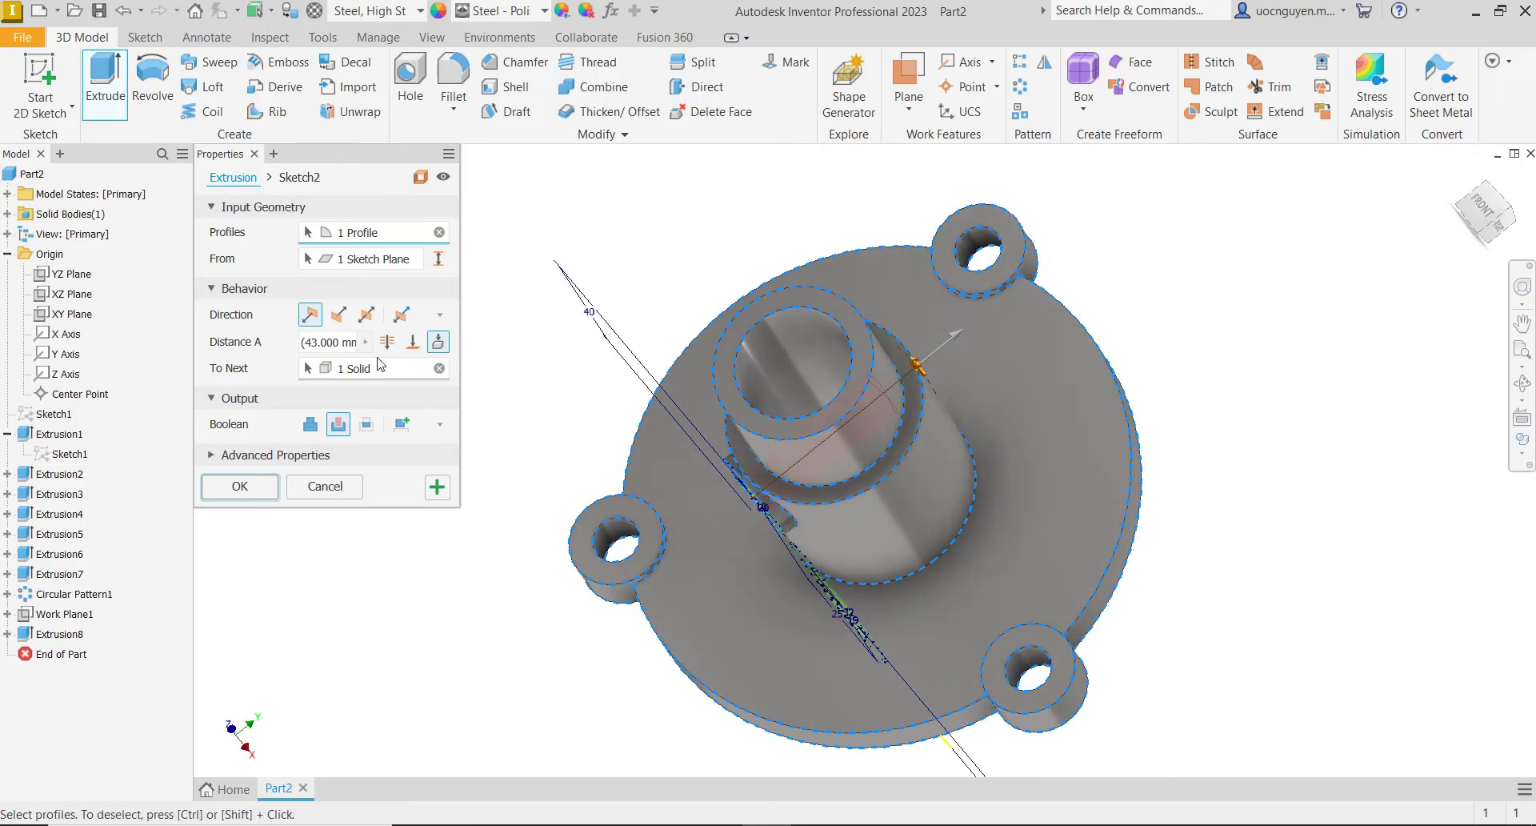
{"action": "left_click", "coordinate": [413, 341]}
{"action": "left_click", "coordinate": [799, 405]}
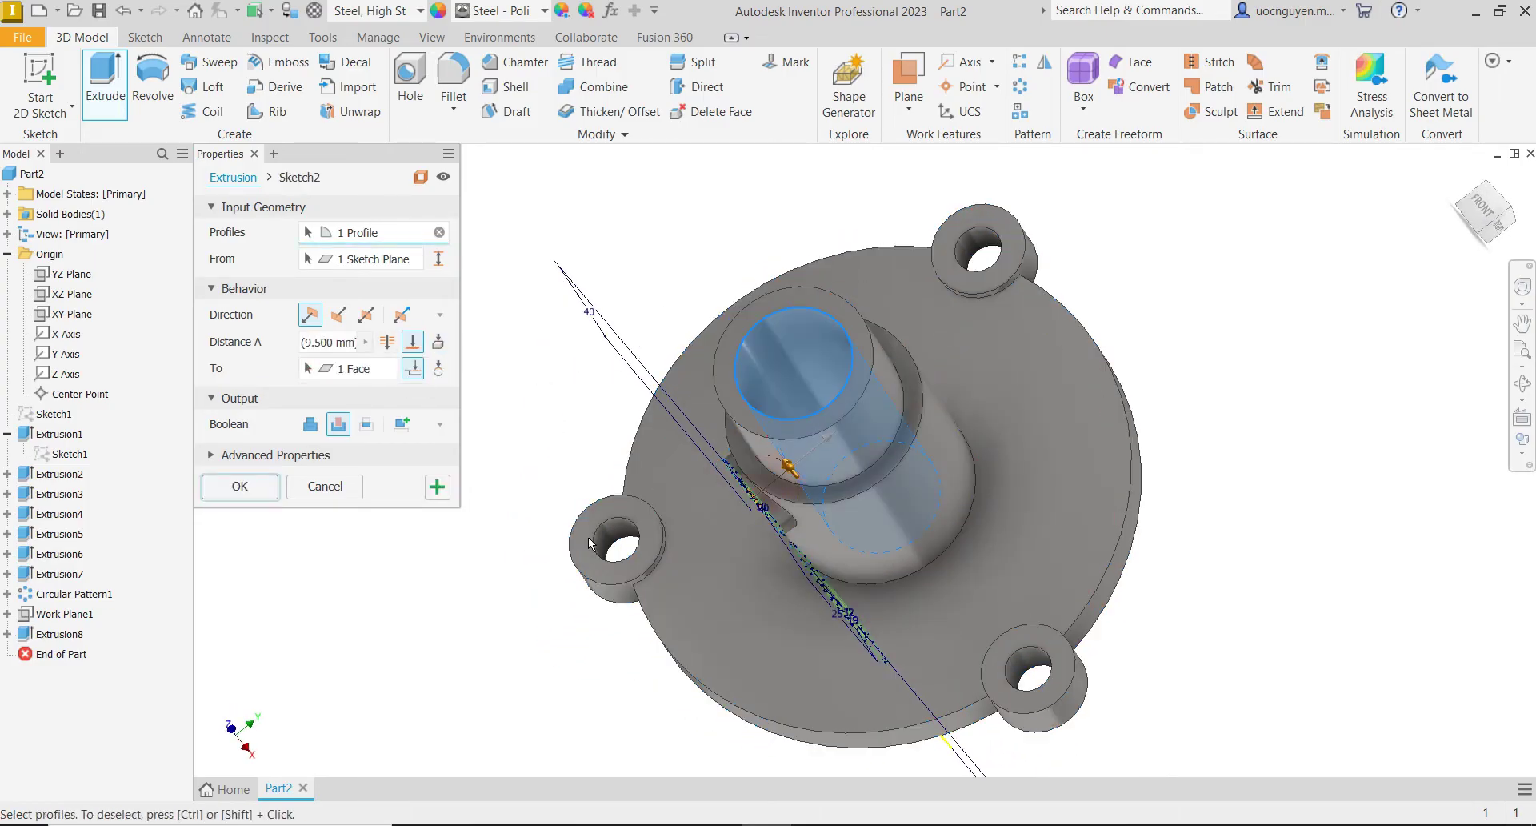
{"action": "left_click", "coordinate": [442, 490]}
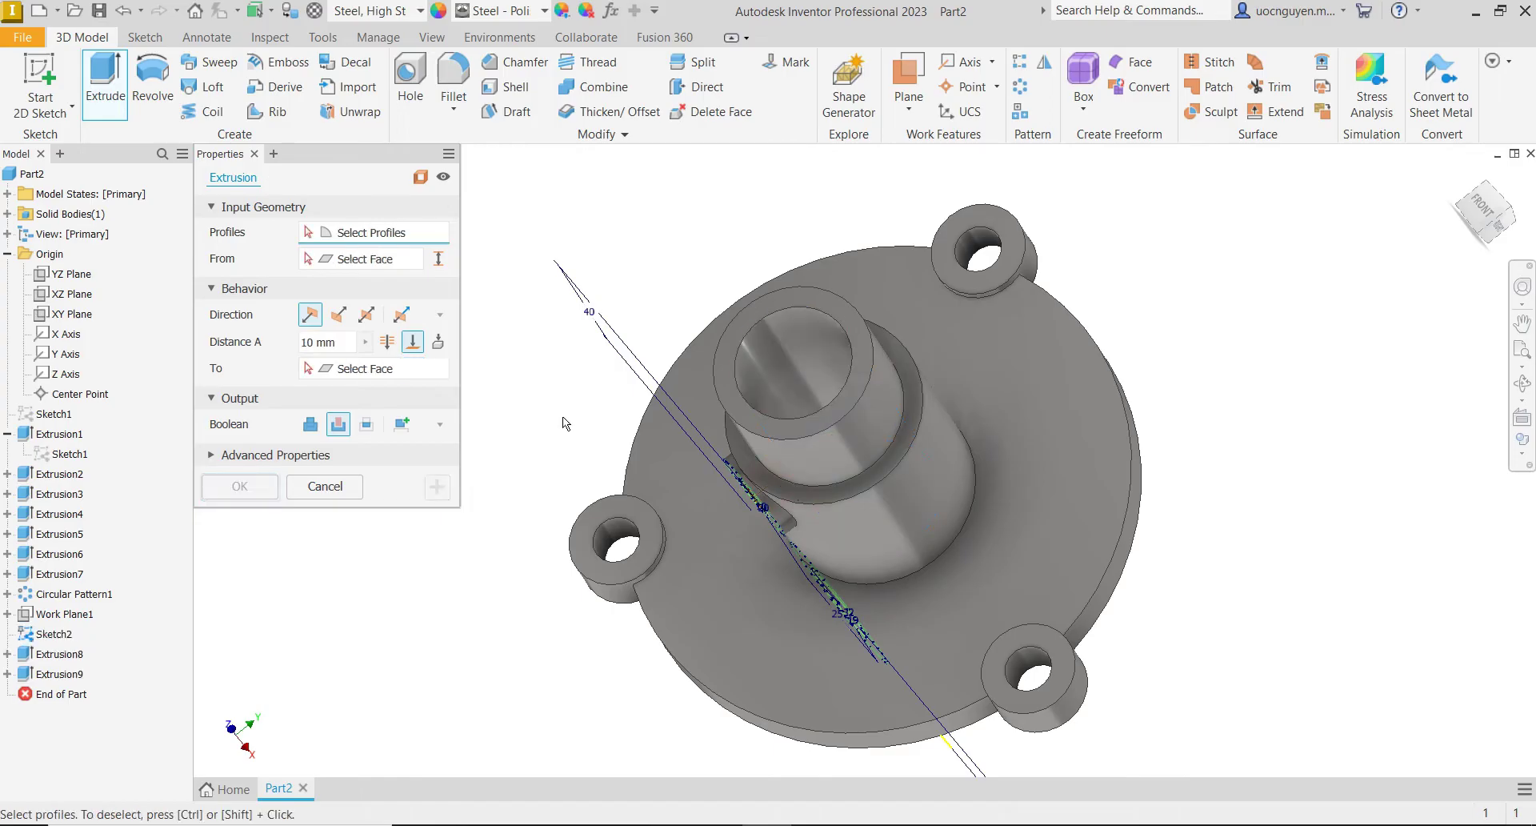
- Extrude the full 32 mm circle, including its inner circle, 44 mm as a join beside the central cylinder
{"action": "mouse_move", "coordinate": [563, 416]}
{"action": "middle_mouse_down", "text": "shift"}
{"action": "mouse_move", "coordinate": [598, 340]}
{"action": "mouse_move", "coordinate": [587, 354]}
{"action": "mouse_move", "coordinate": [641, 403]}
{"action": "middle_mouse_up", "text": "shift"}
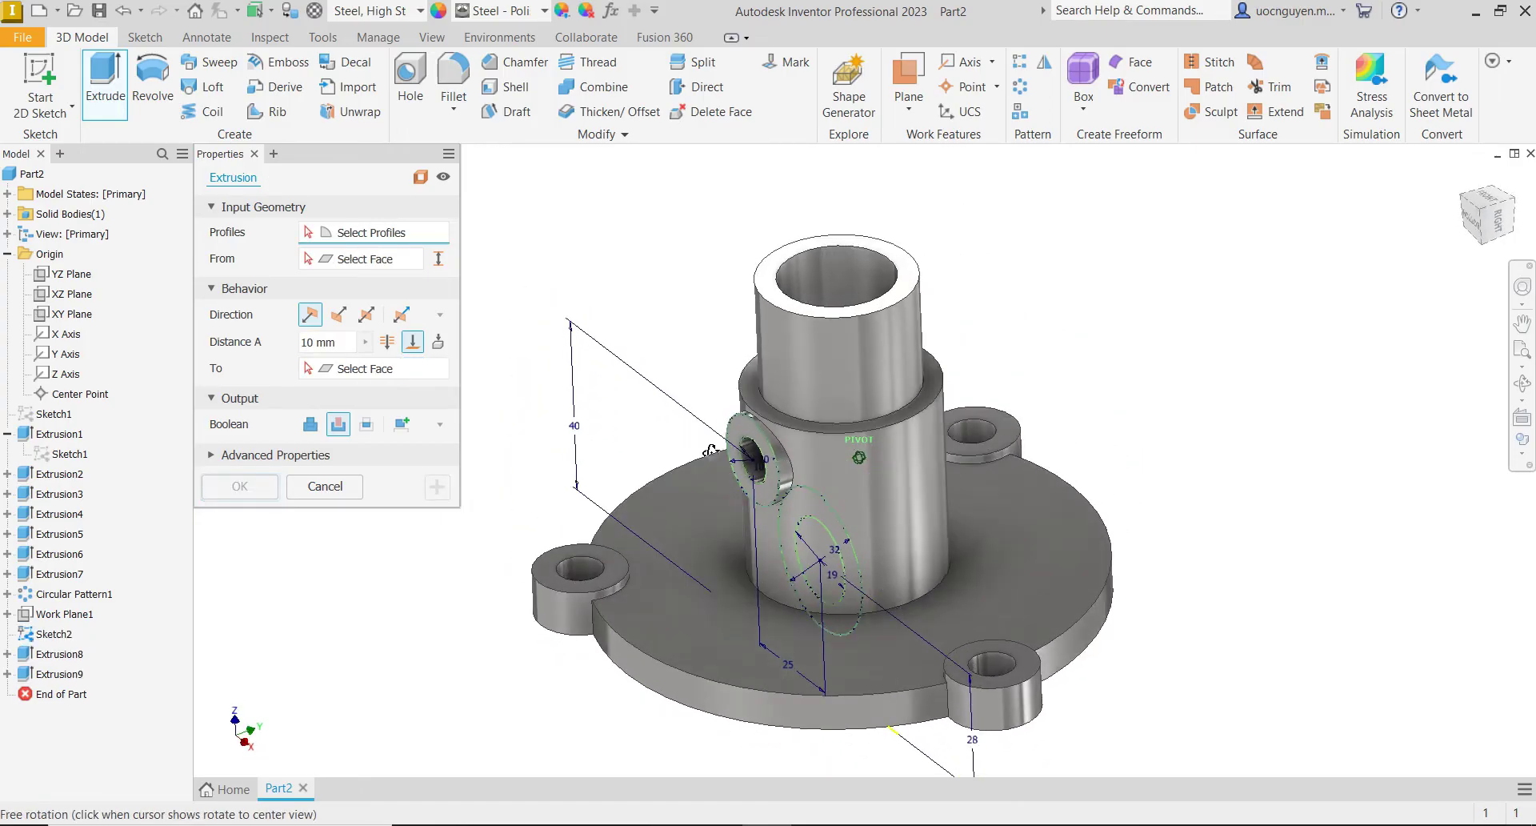
{"action": "left_click", "coordinate": [820, 492]}
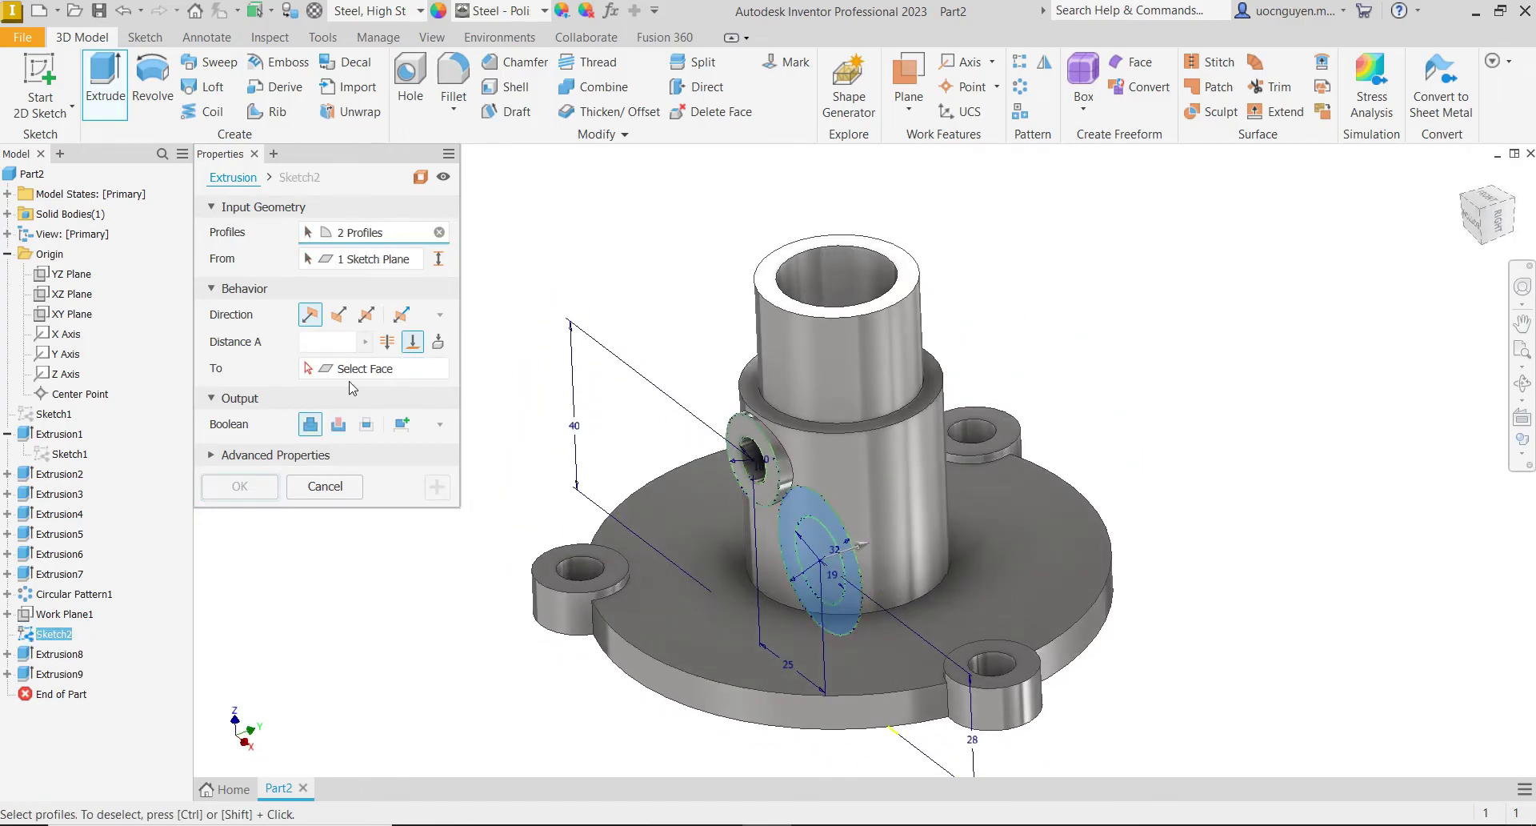
{"action": "left_click", "coordinate": [329, 341]}
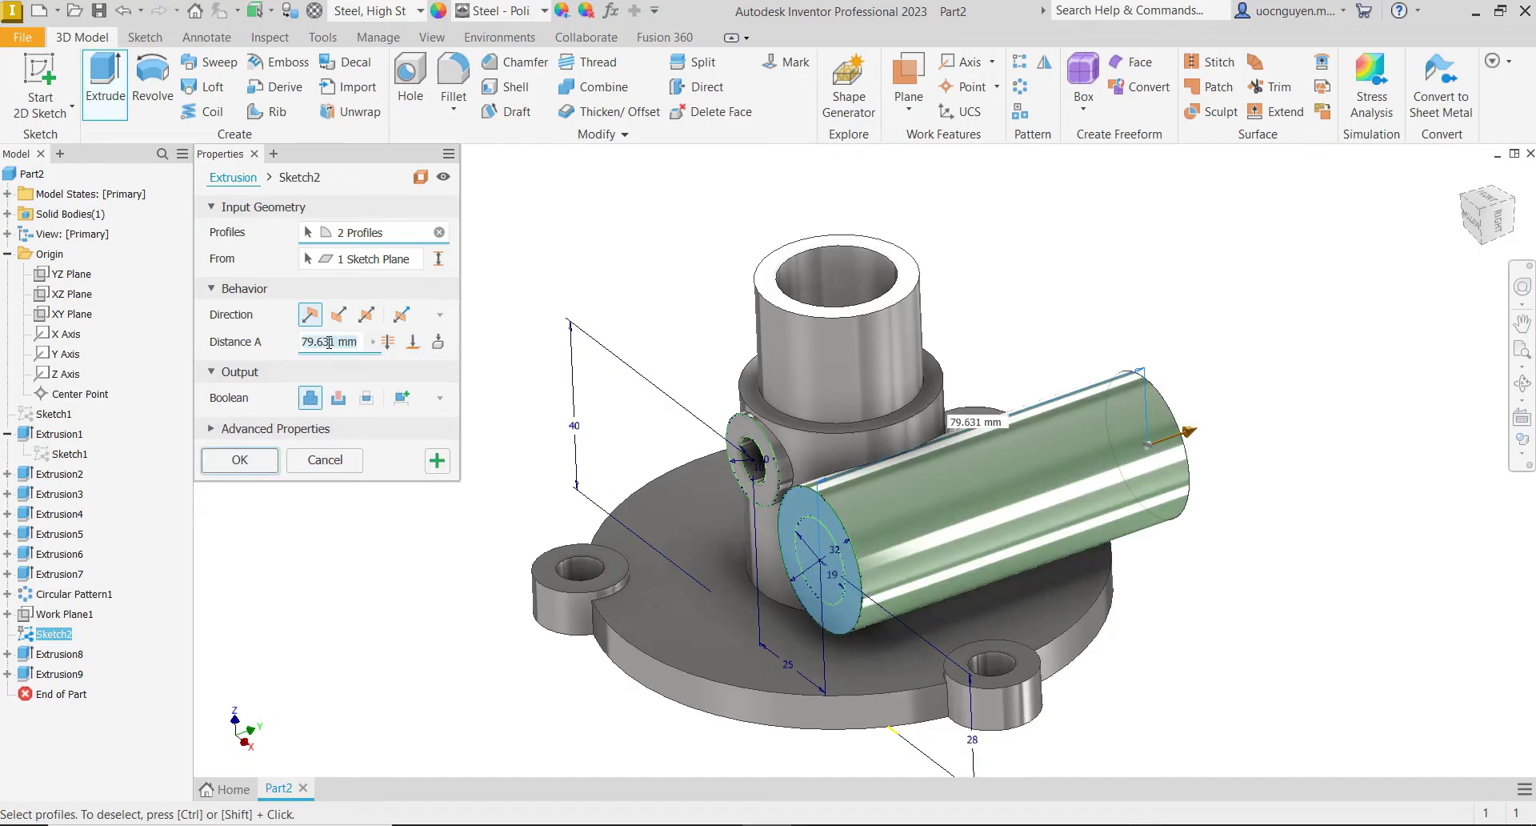
{"action": "type", "text": "44"}
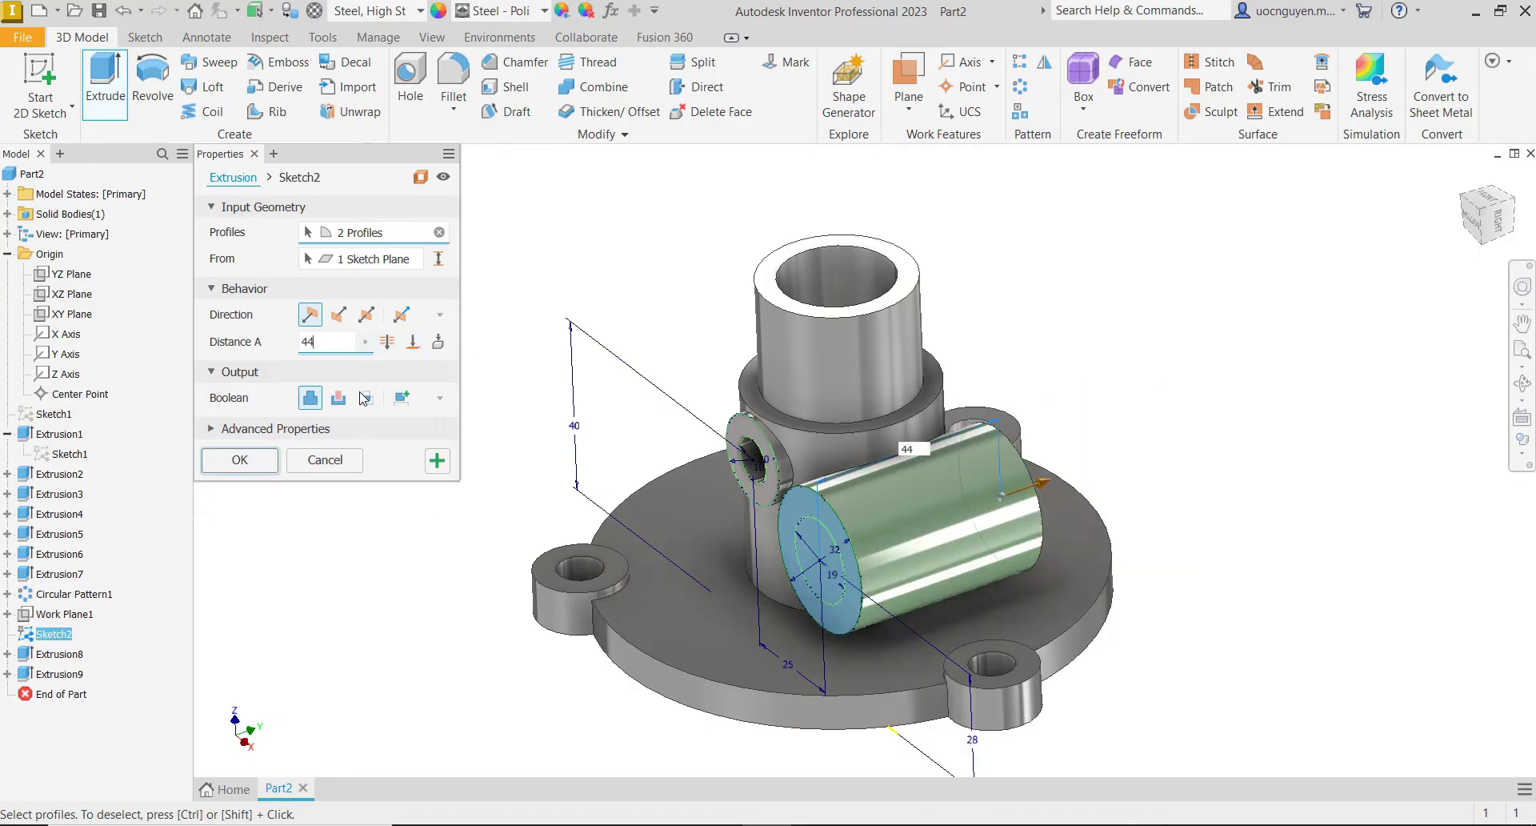
{"action": "left_click", "coordinate": [441, 459]}
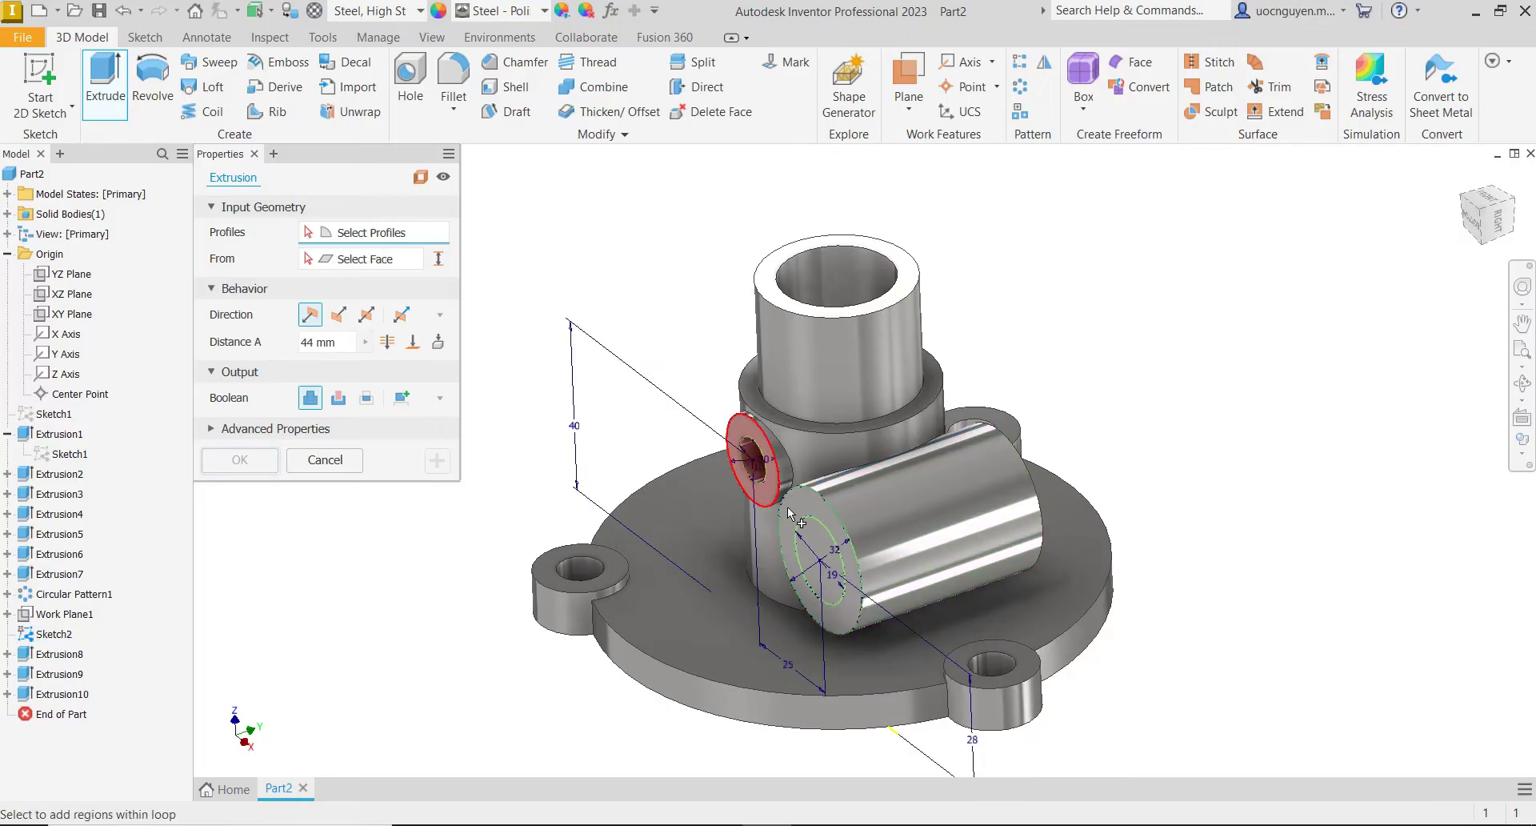
- Cut the 19 mm circle 44 mm through the large side boss
{"action": "left_click", "coordinate": [812, 522]}
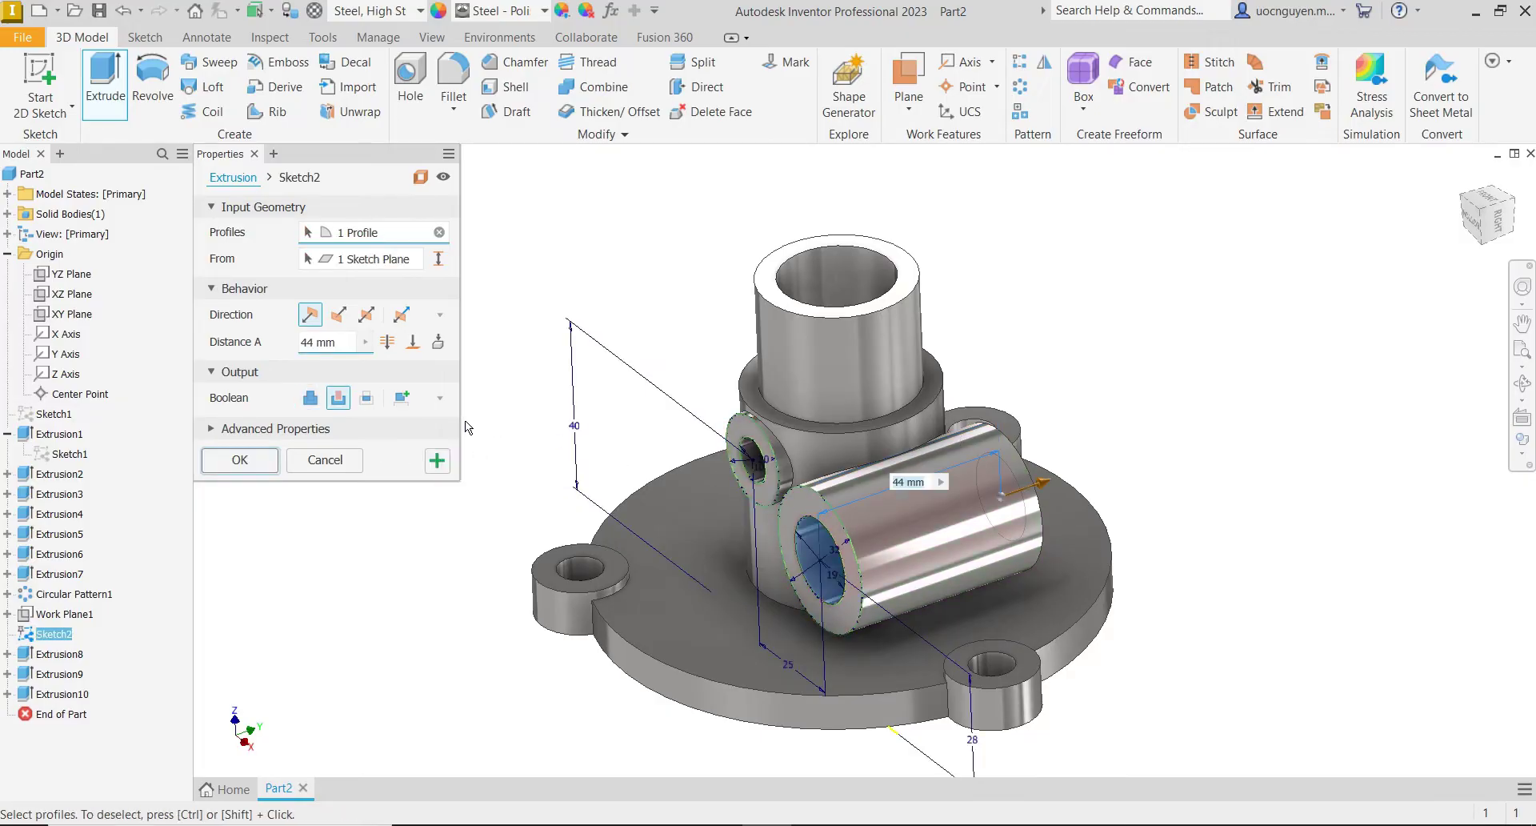
{"action": "left_click", "coordinate": [257, 469]}
{"action": "mouse_move", "coordinate": [566, 352]}
{"action": "middle_mouse_down", "text": "shift"}
{"action": "mouse_move", "coordinate": [408, 346]}
{"action": "mouse_move", "coordinate": [559, 350]}
{"action": "middle_mouse_up", "text": "shift"}
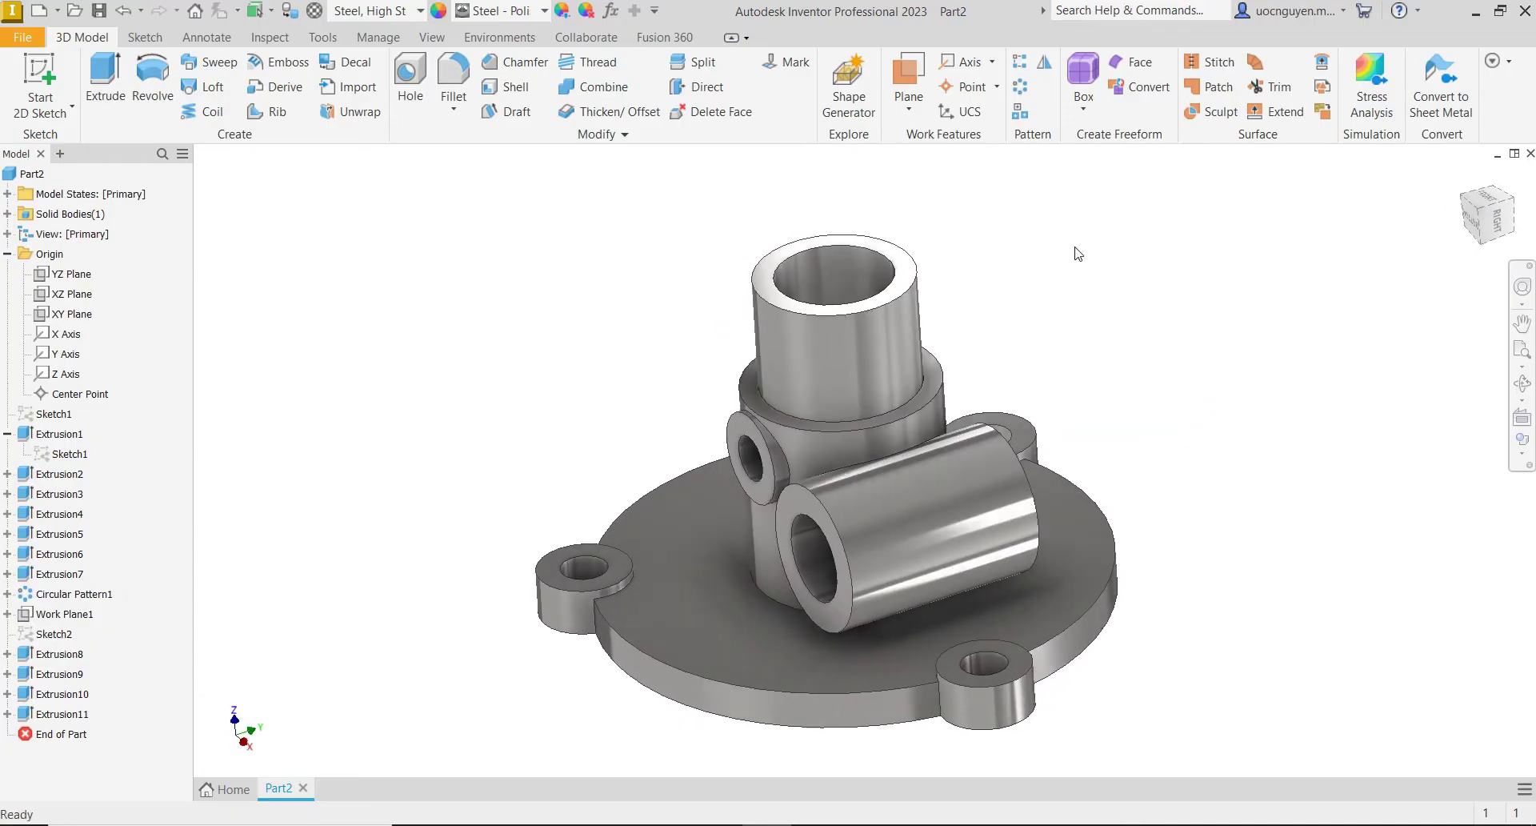
- Mirror the small side boss and its 10 mm hole about the XZ plane
{"action": "left_click", "coordinate": [1044, 62]}
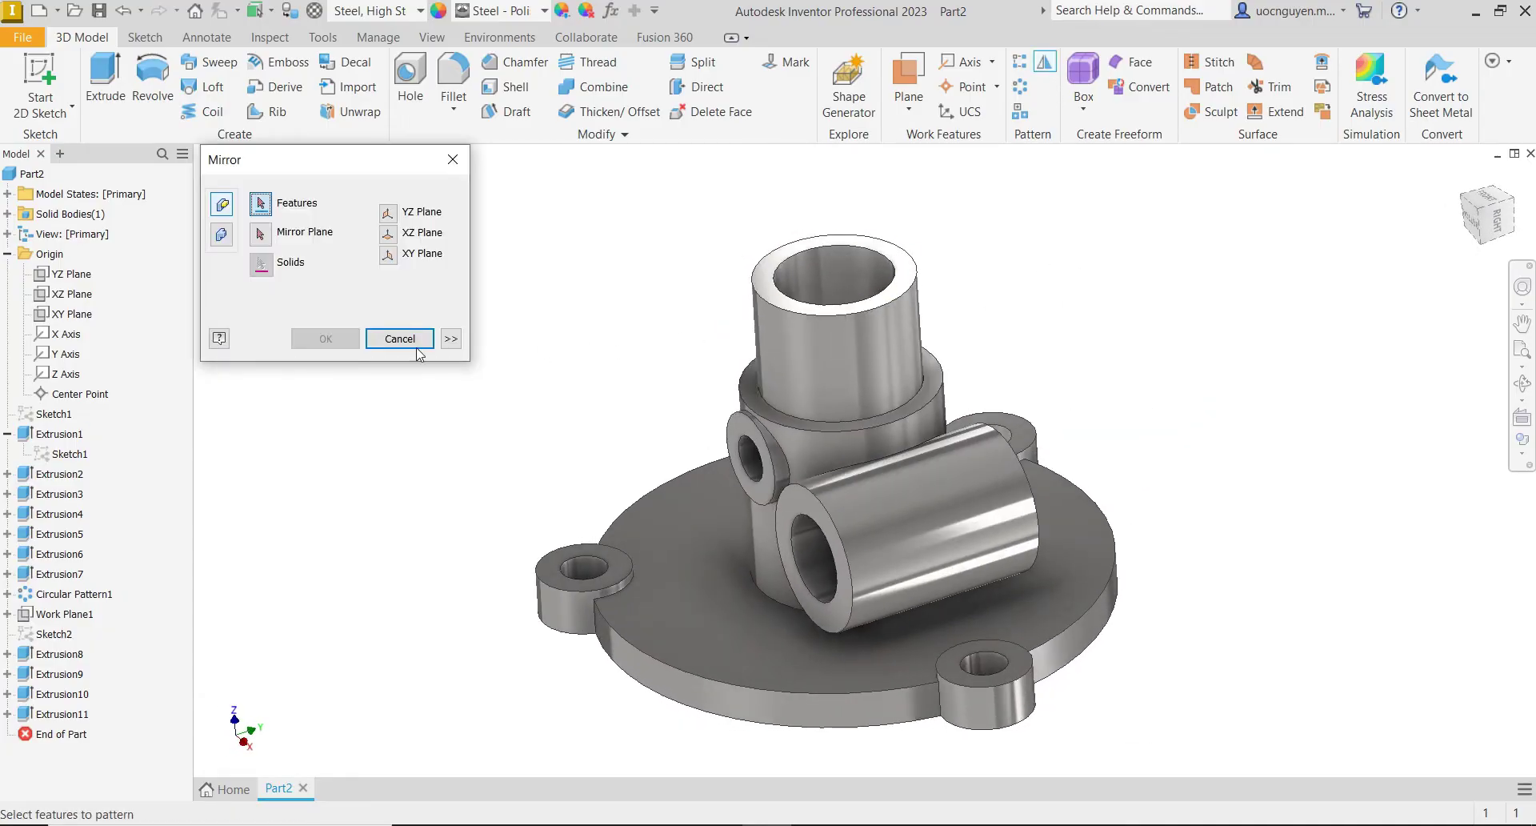
{"action": "left_click", "coordinate": [742, 428]}
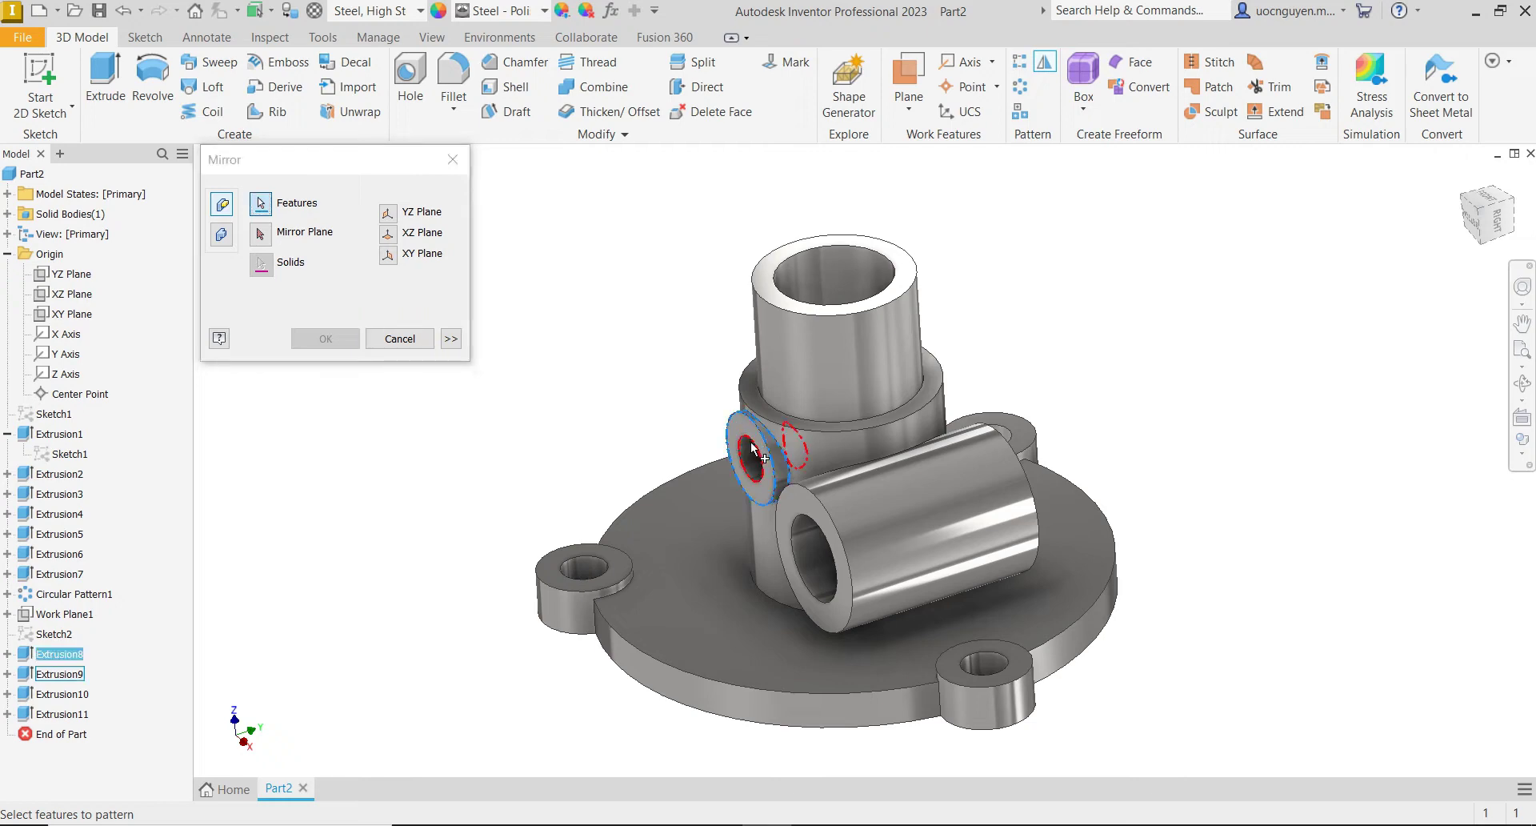
{"action": "left_click", "coordinate": [753, 460]}
{"action": "left_click", "coordinate": [260, 233]}
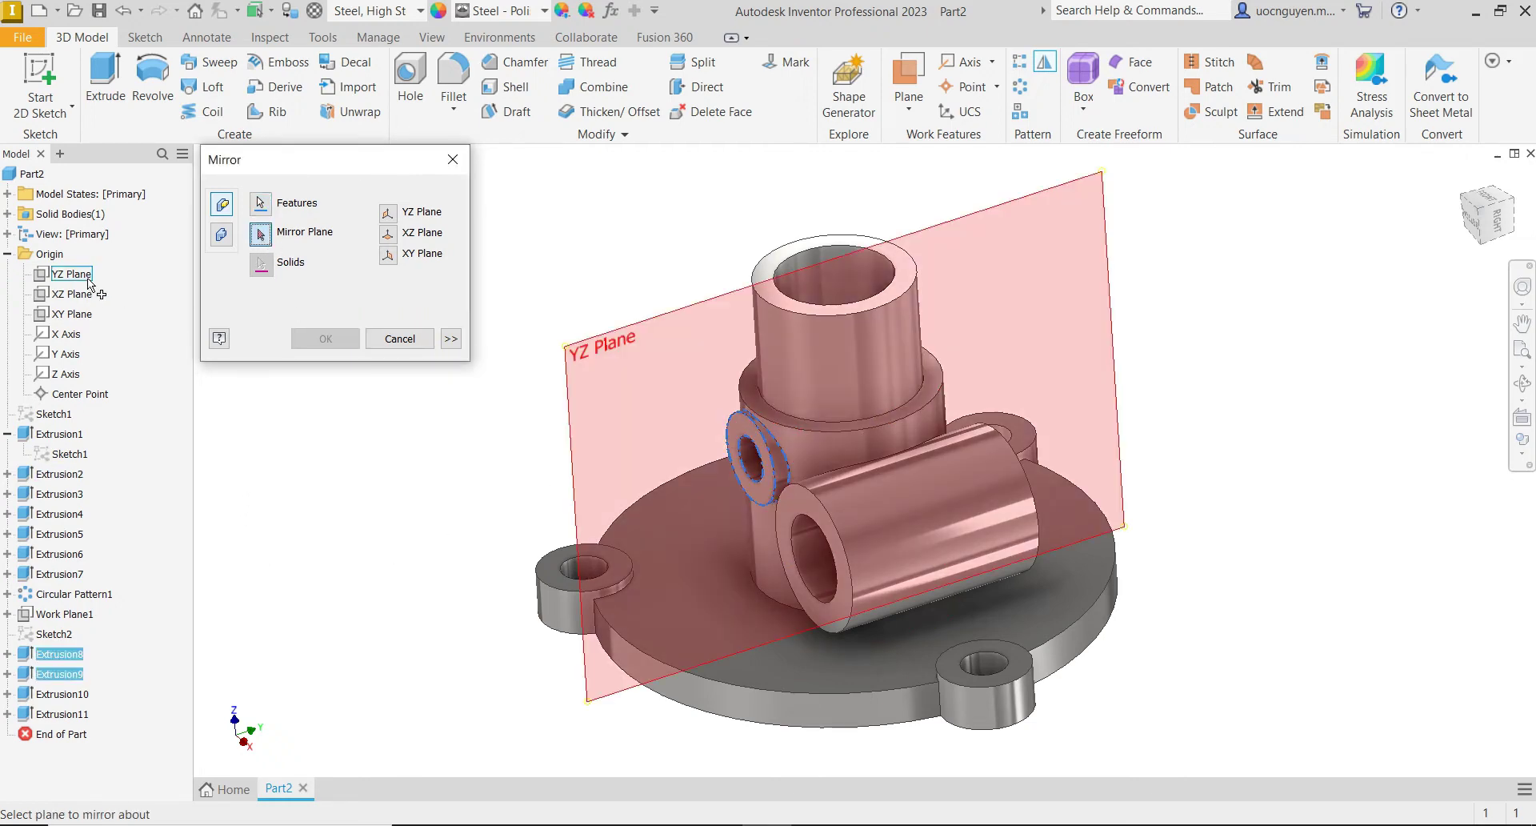
{"action": "left_click", "coordinate": [84, 296]}
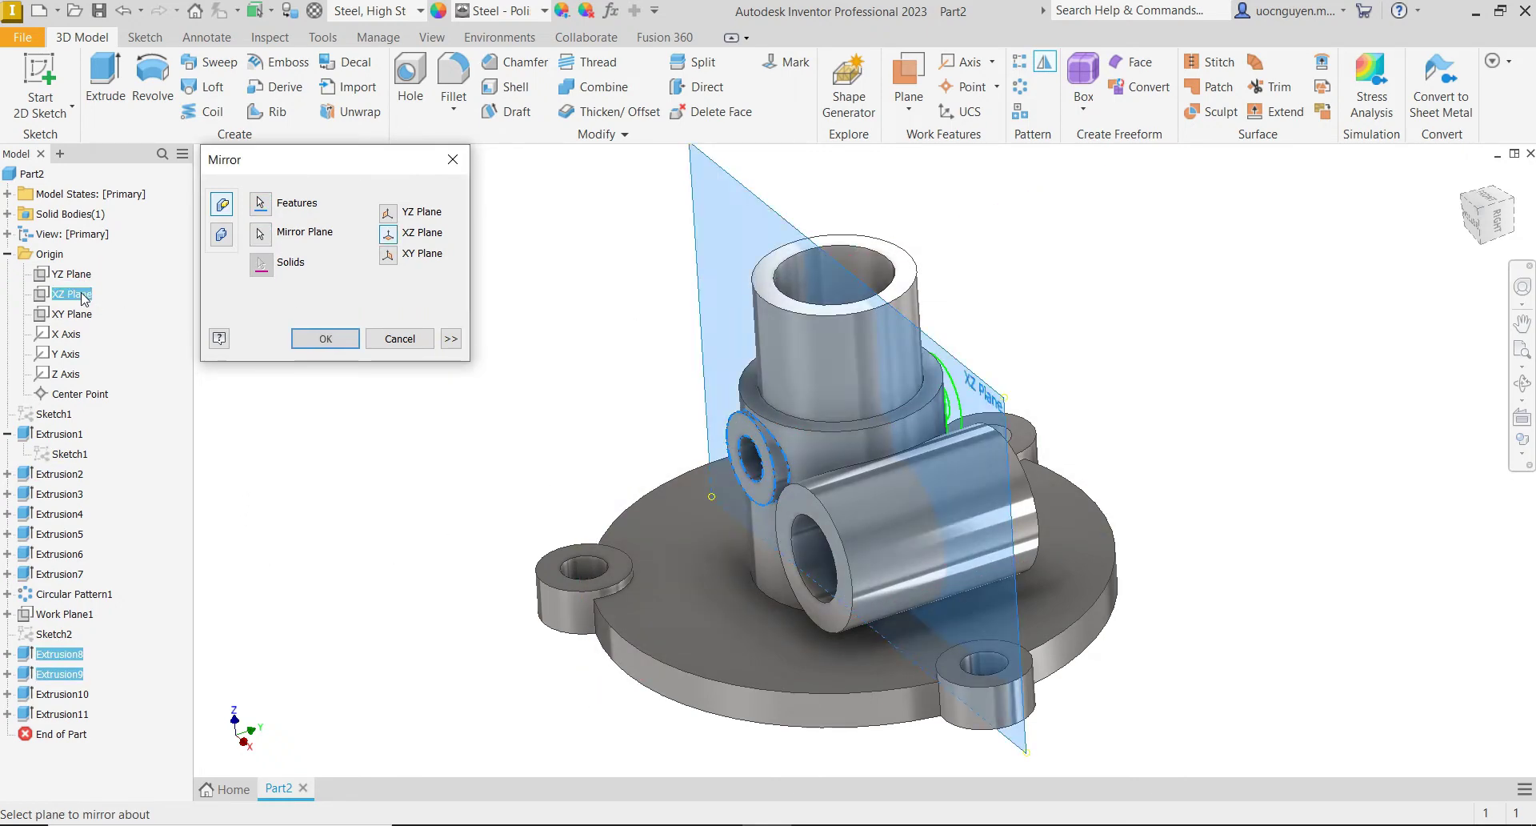
{"action": "left_click", "coordinate": [349, 349]}
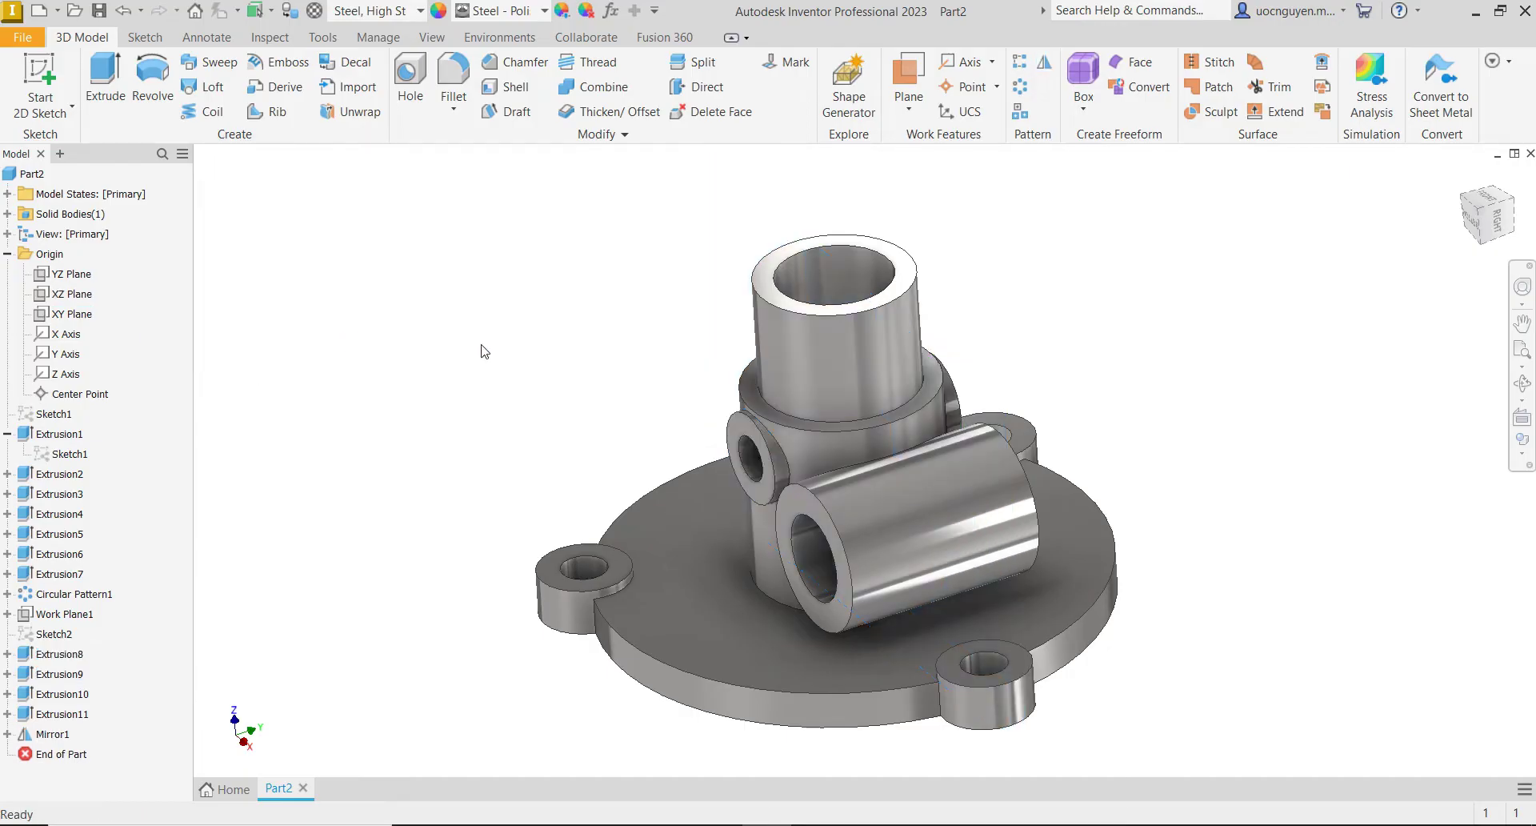
- Create a work plane through the Z axis at 30° to the YZ plane, passing through a flange lug
{"action": "mouse_move", "coordinate": [480, 347]}
{"action": "middle_mouse_down", "text": "shift"}
{"action": "mouse_move", "coordinate": [501, 343]}
{"action": "mouse_move", "coordinate": [415, 340]}
{"action": "mouse_move", "coordinate": [490, 340]}
{"action": "mouse_move", "coordinate": [562, 281]}
{"action": "mouse_move", "coordinate": [672, 301]}
{"action": "mouse_move", "coordinate": [545, 305]}
{"action": "mouse_move", "coordinate": [535, 343]}
{"action": "mouse_move", "coordinate": [553, 335]}
{"action": "middle_mouse_up", "text": "shift"}
{"action": "left_click", "coordinate": [766, 825]}
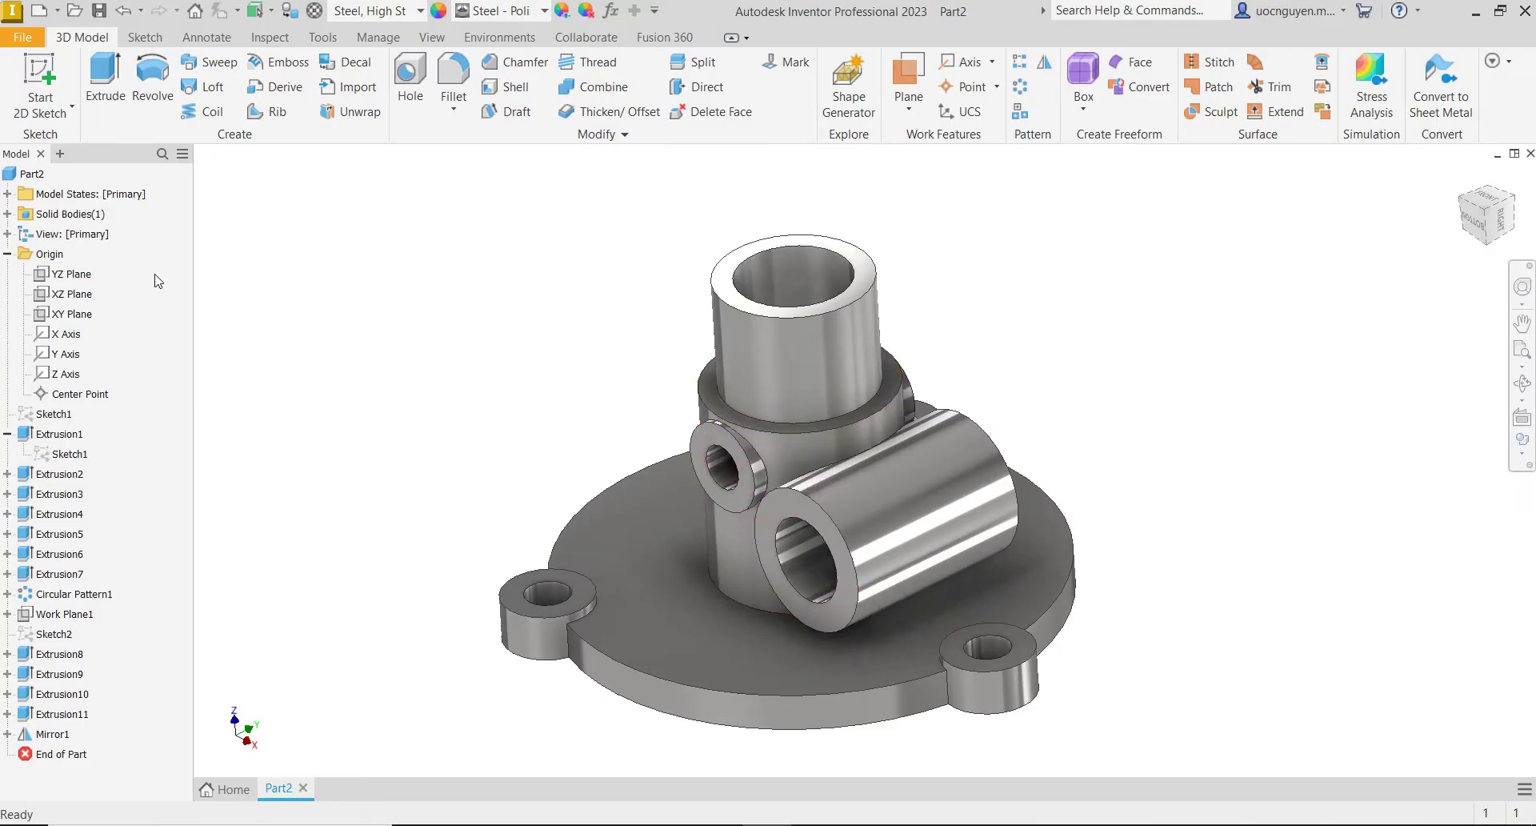
{"action": "left_click", "coordinate": [920, 112]}
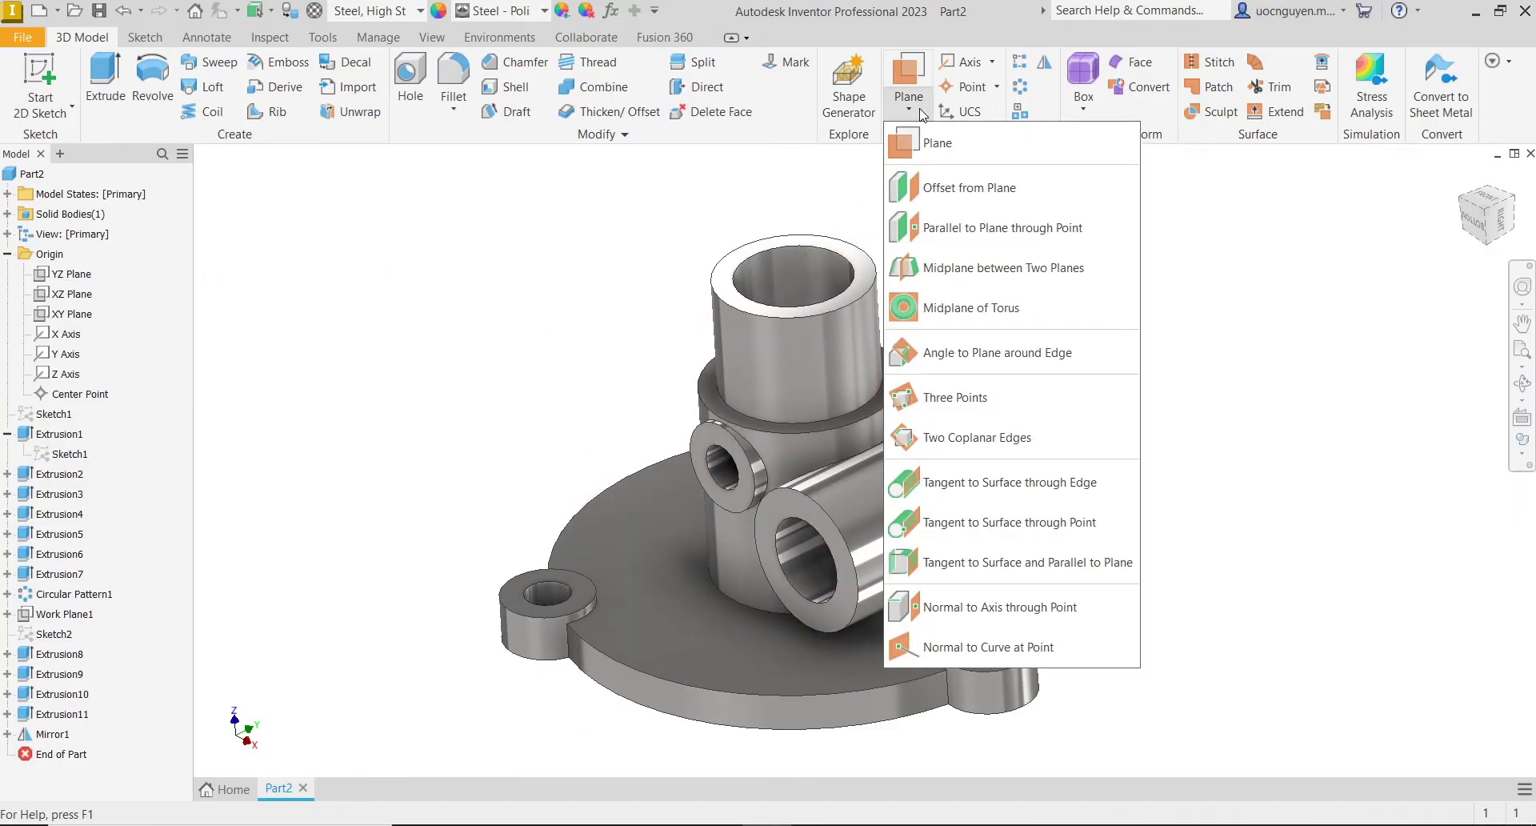
{"action": "left_click", "coordinate": [966, 366]}
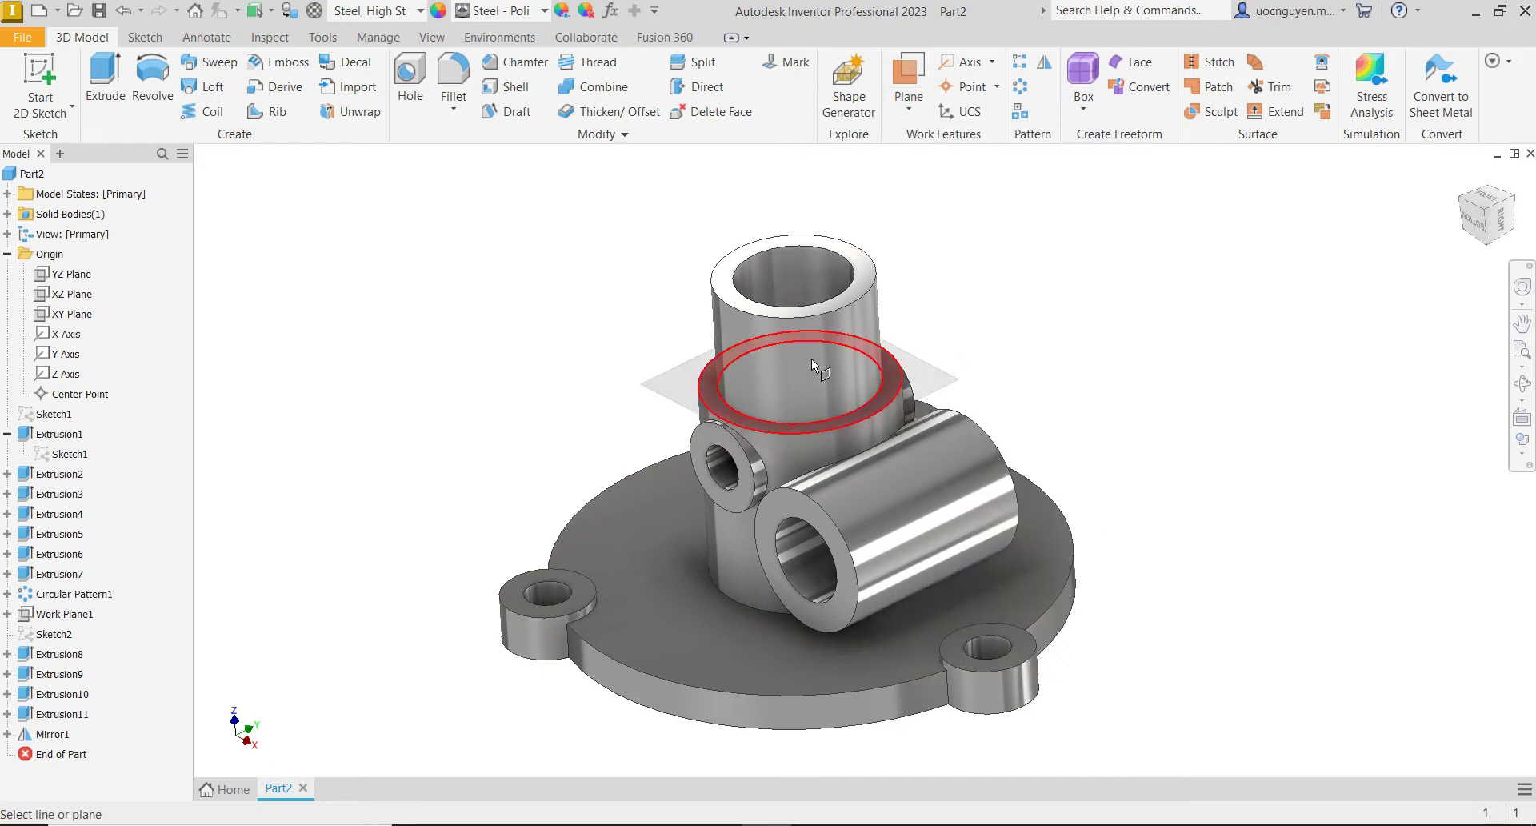
{"action": "left_click", "coordinate": [73, 276]}
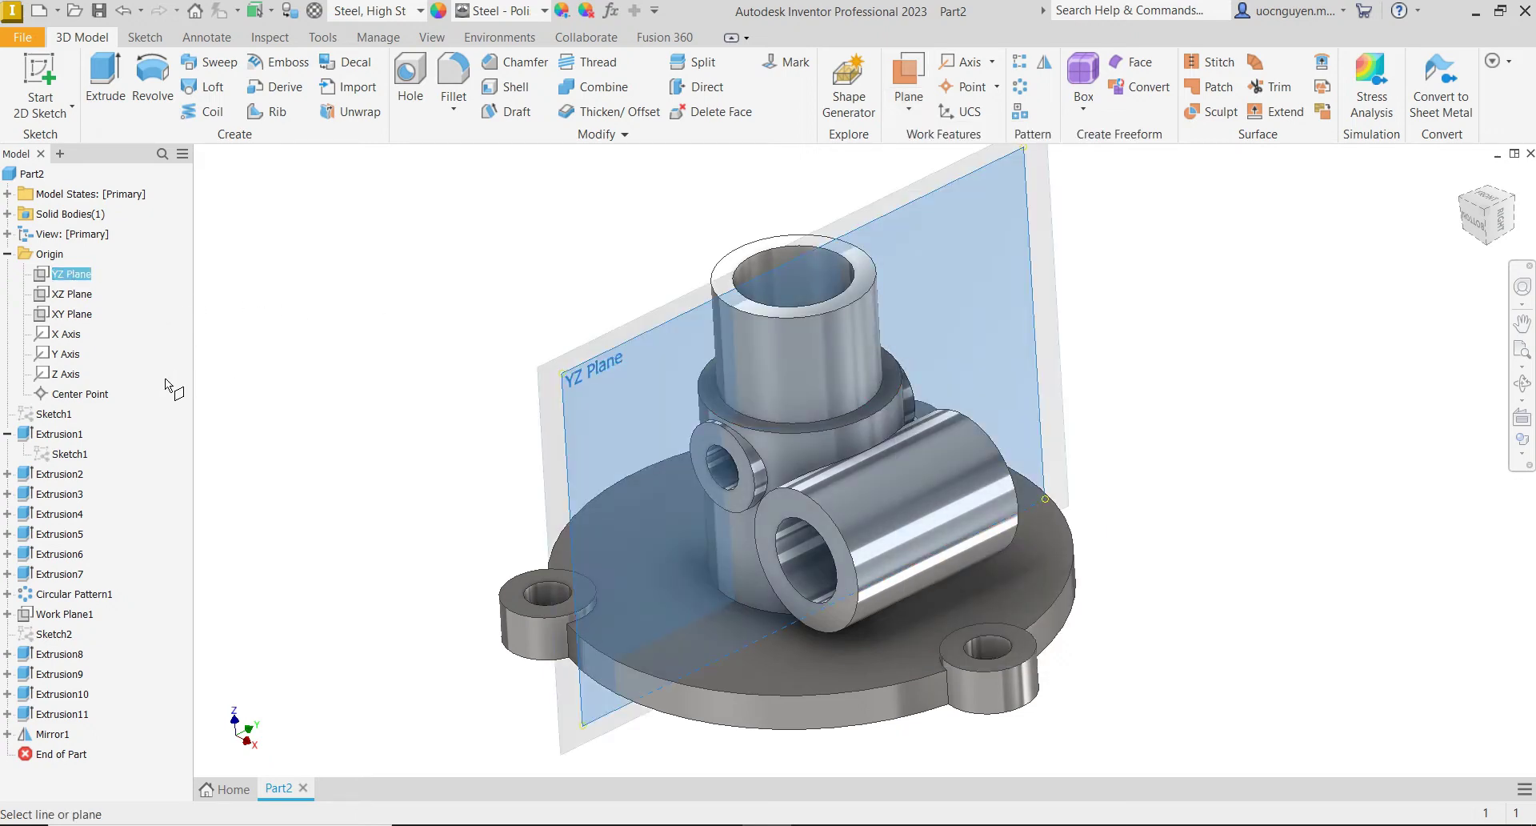
{"action": "left_click", "coordinate": [70, 374]}
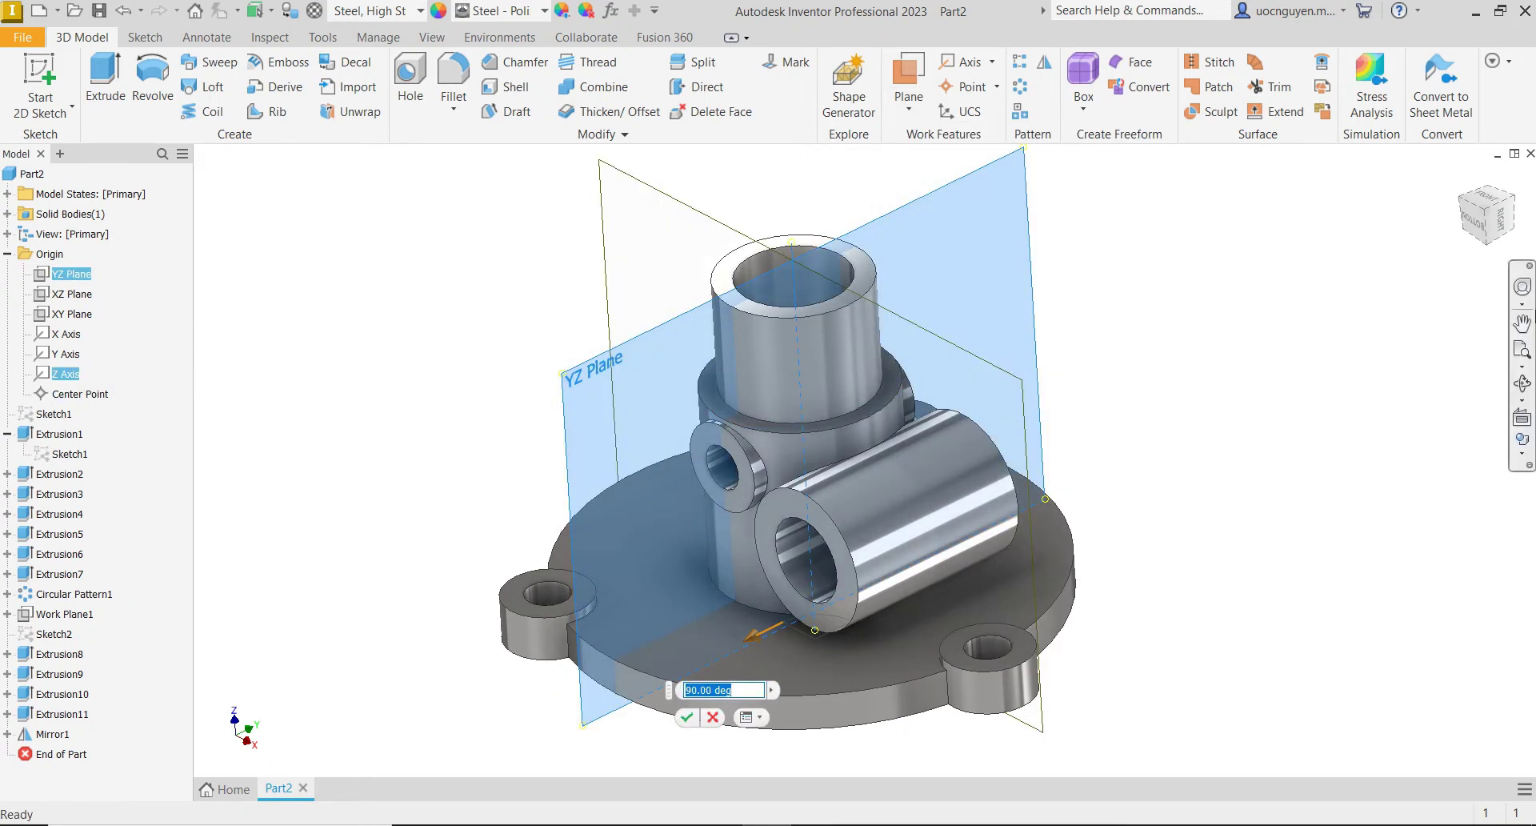
{"action": "left_click", "coordinate": [1503, 214]}
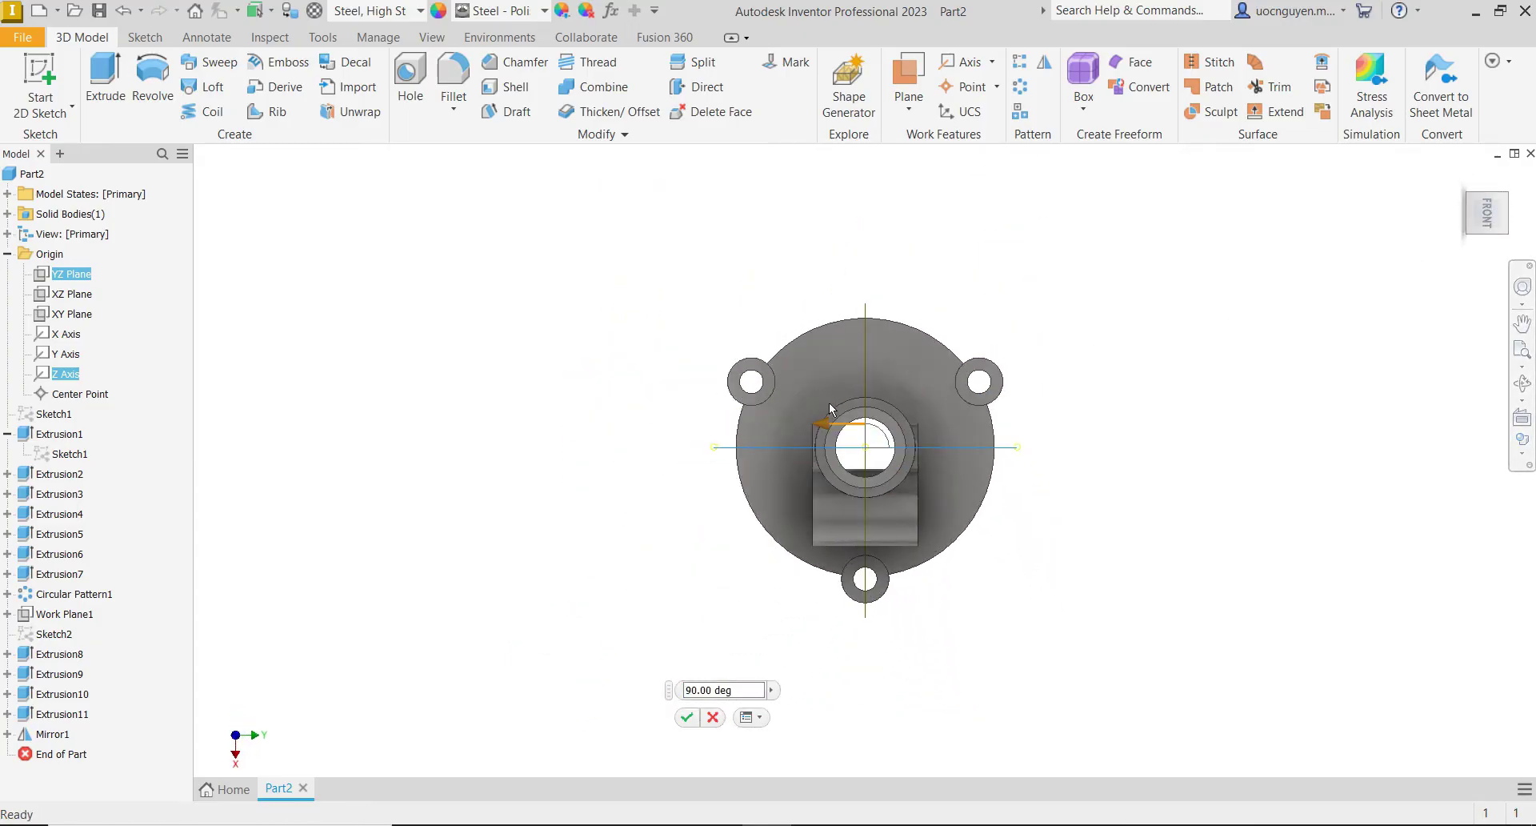
{"action": "left_click_drag", "start_coordinate": [824, 430], "coordinate": [868, 268]}
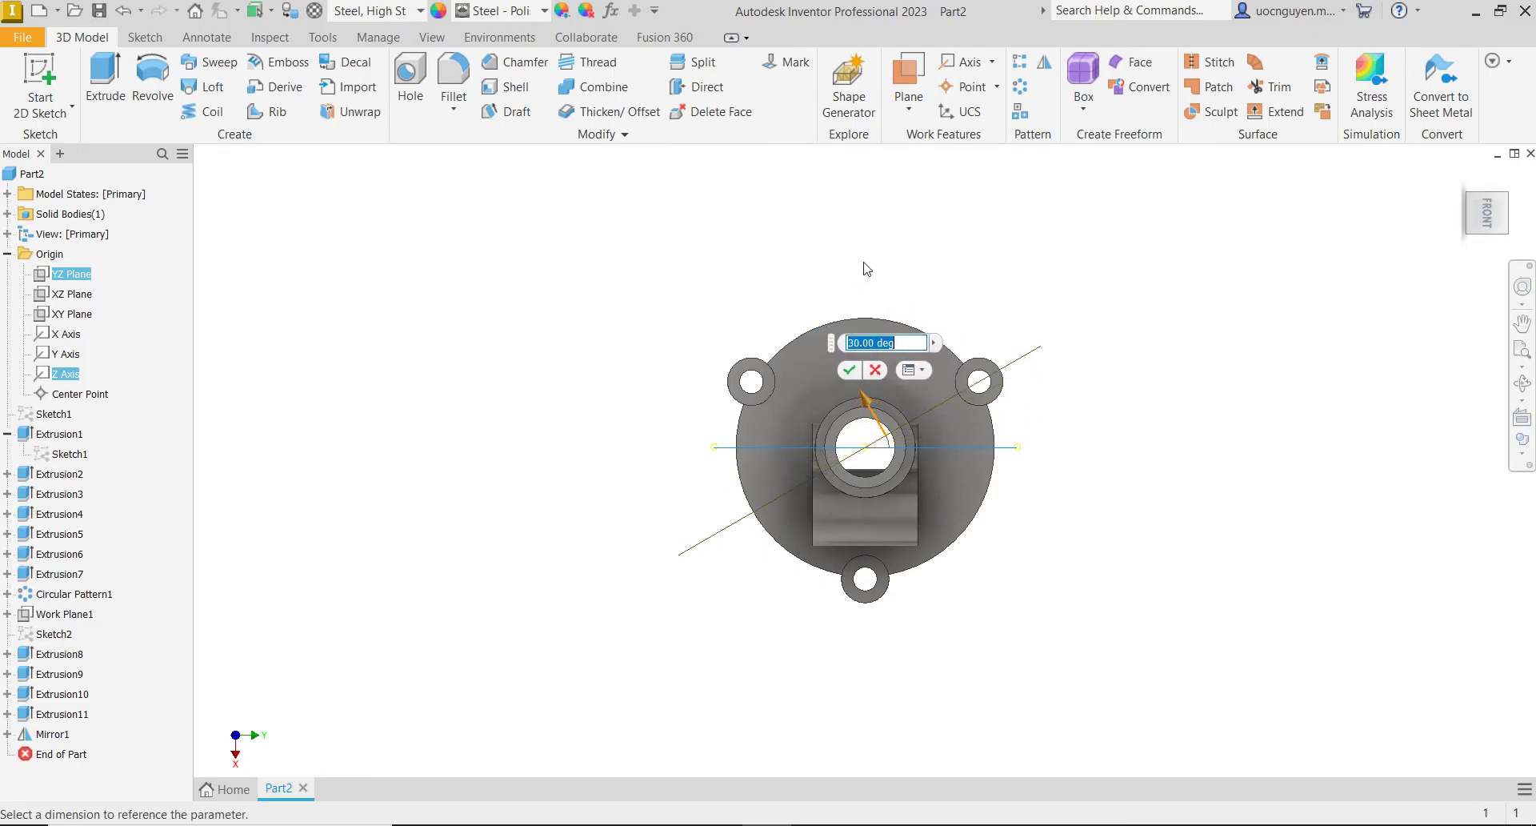
{"action": "left_click", "coordinate": [849, 368]}
- Start a sketch on the angled work plane and slice the model graphics at the sketch plane
{"action": "middle_click_drag", "start_coordinate": [1083, 432], "coordinate": [1324, 346], "text": "shift"}
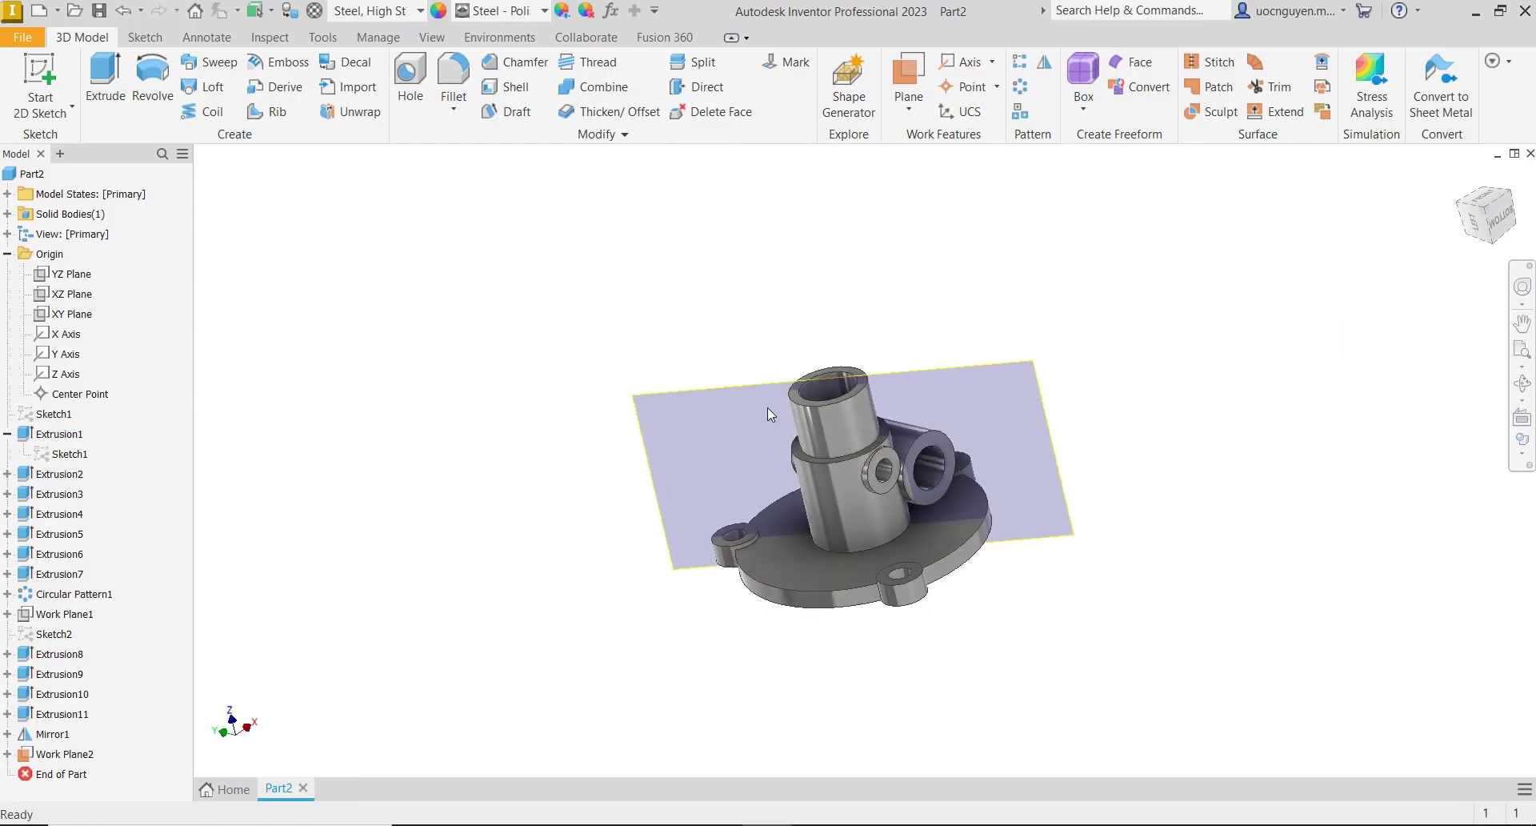
{"action": "left_click", "coordinate": [761, 386]}
{"action": "left_click", "coordinate": [807, 379]}
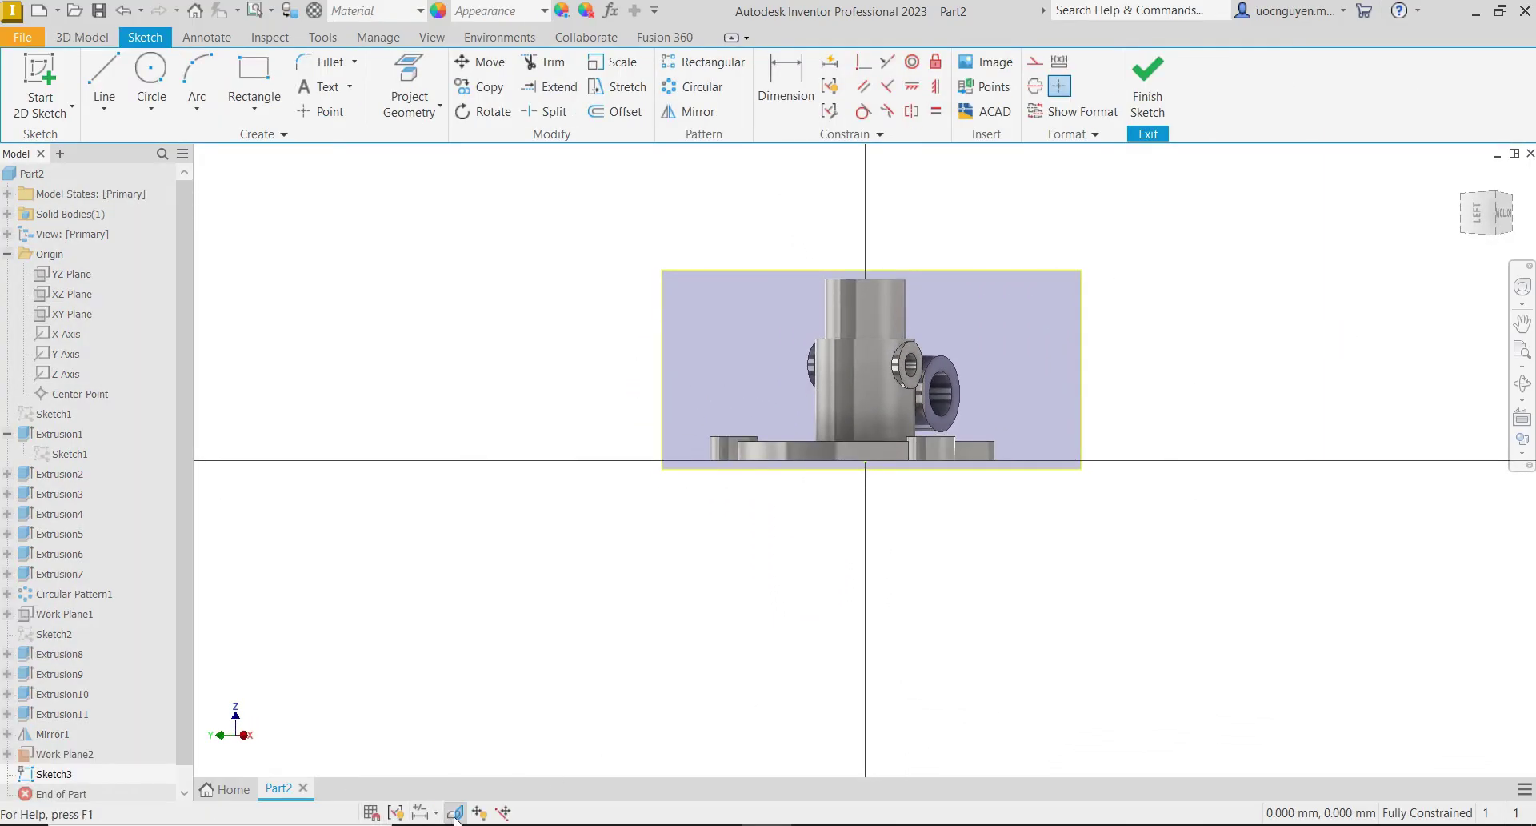
{"action": "left_click", "coordinate": [455, 813]}
{"action": "scroll", "coordinate": [770, 312], "scroll_direction": "down", "scroll_amount": 3}
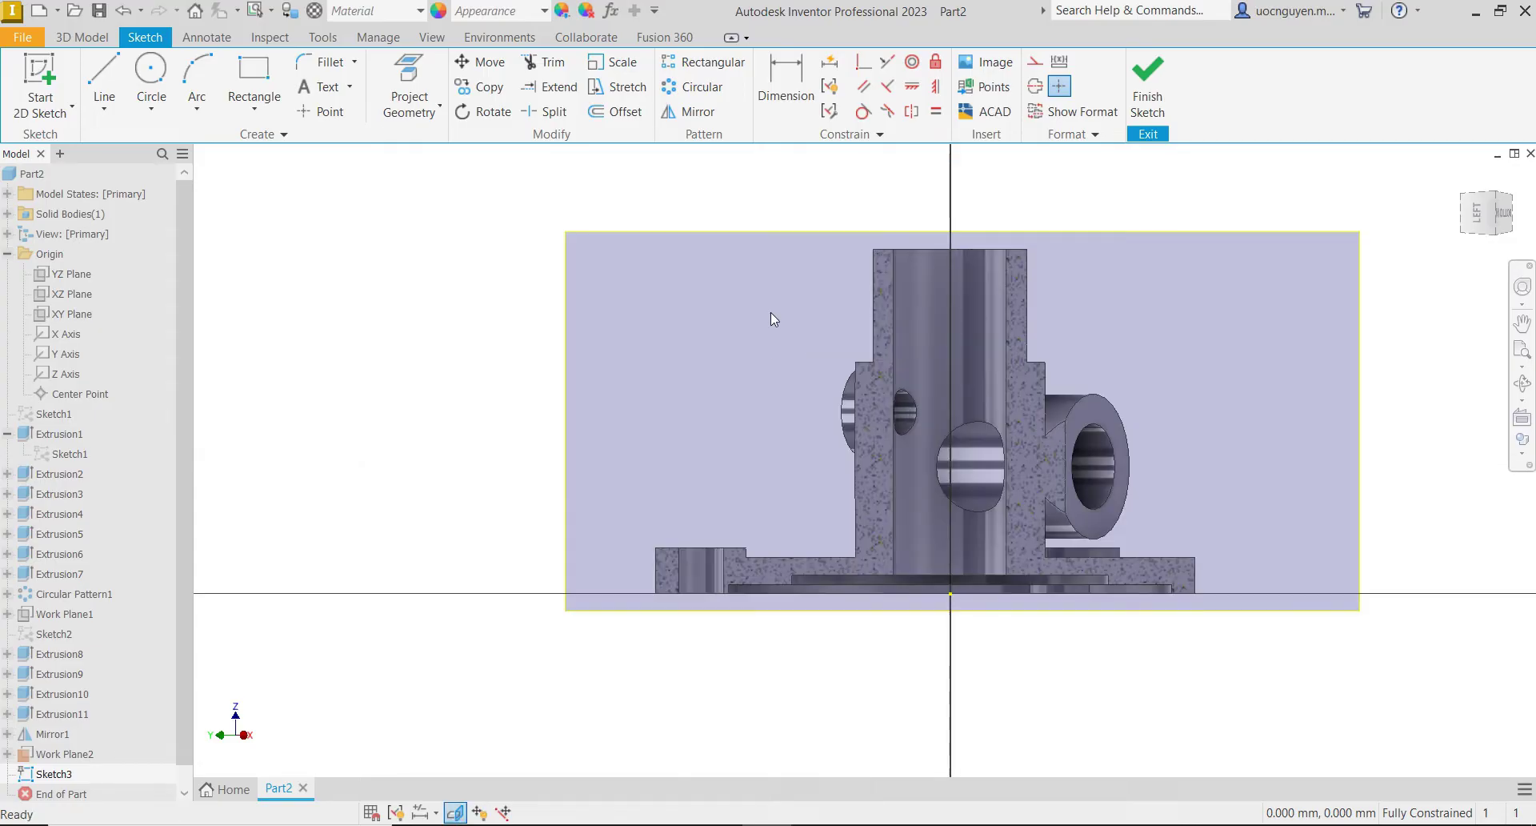
- Project the large cylinder's outer wall edge and the lug's top edge into the sketch as construction geometry
{"action": "left_click", "coordinate": [409, 88]}
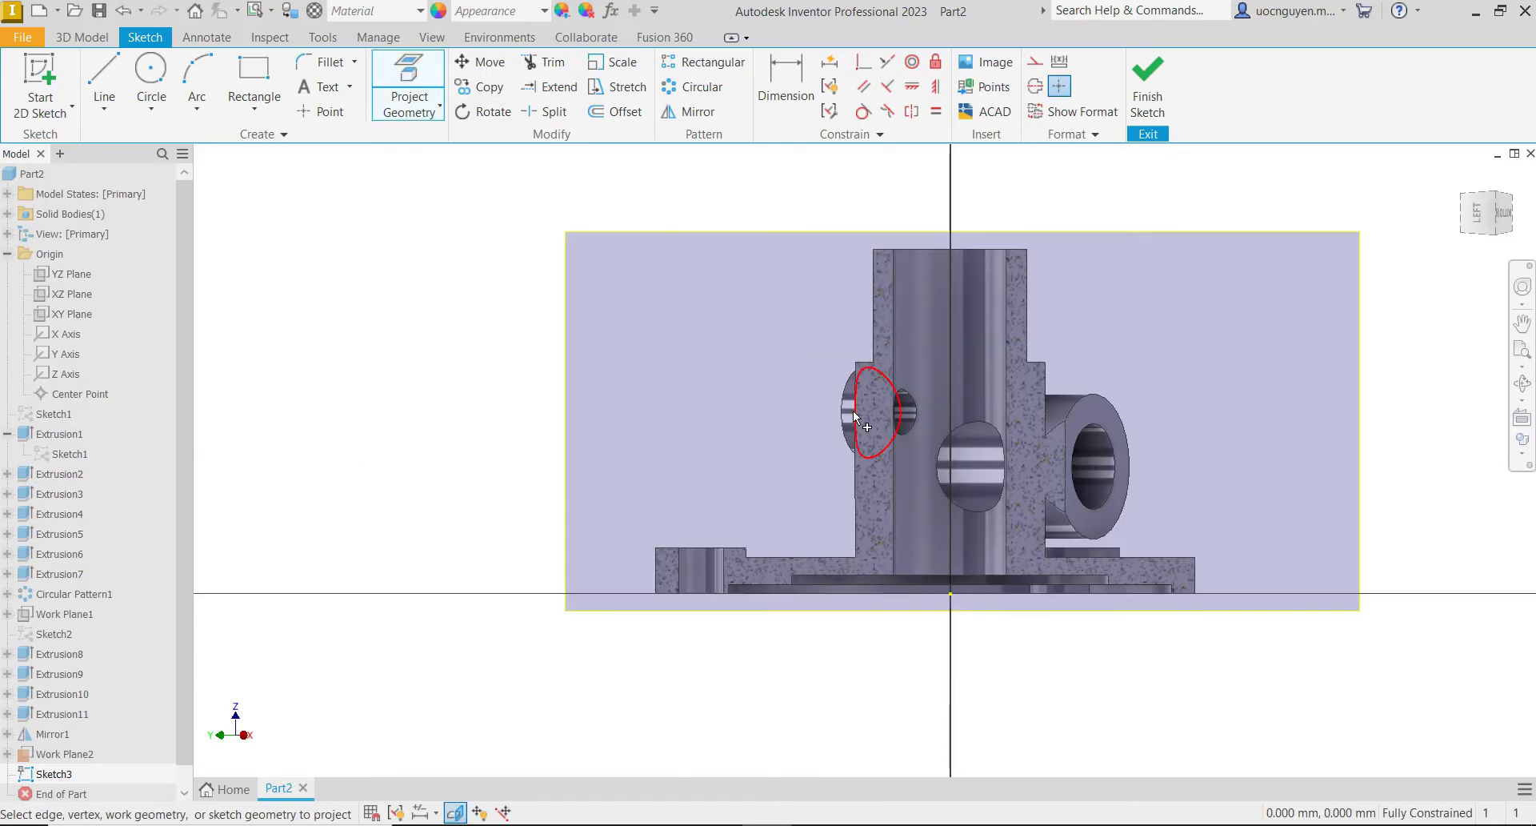
{"action": "left_click", "coordinate": [856, 481]}
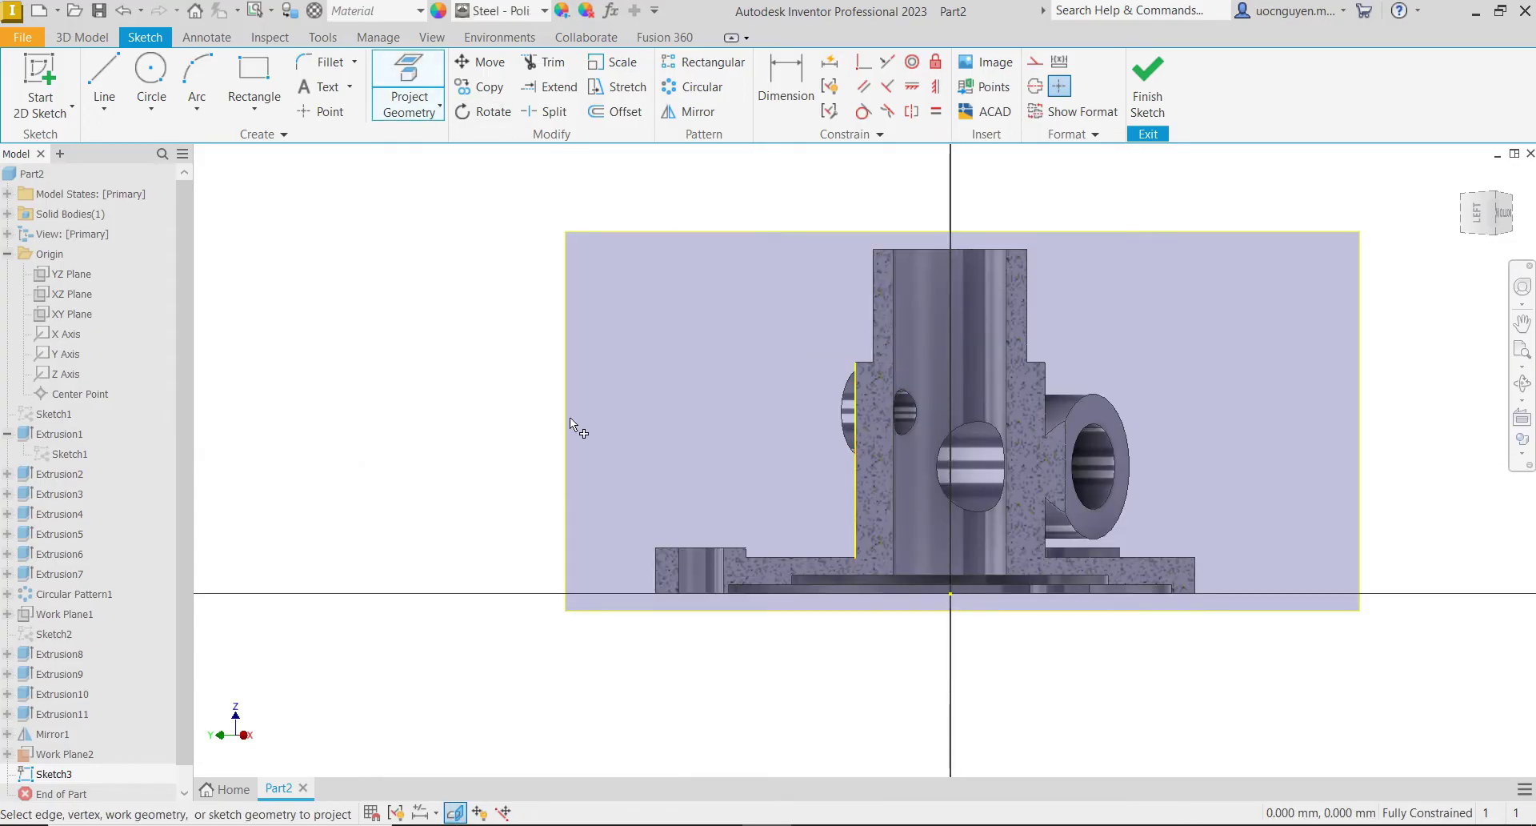
{"action": "left_click", "coordinate": [671, 549]}
{"action": "left_click_drag", "start_coordinate": [612, 309], "coordinate": [890, 600]}
{"action": "right_click", "coordinate": [855, 717]}
{"action": "left_click", "coordinate": [911, 714]}
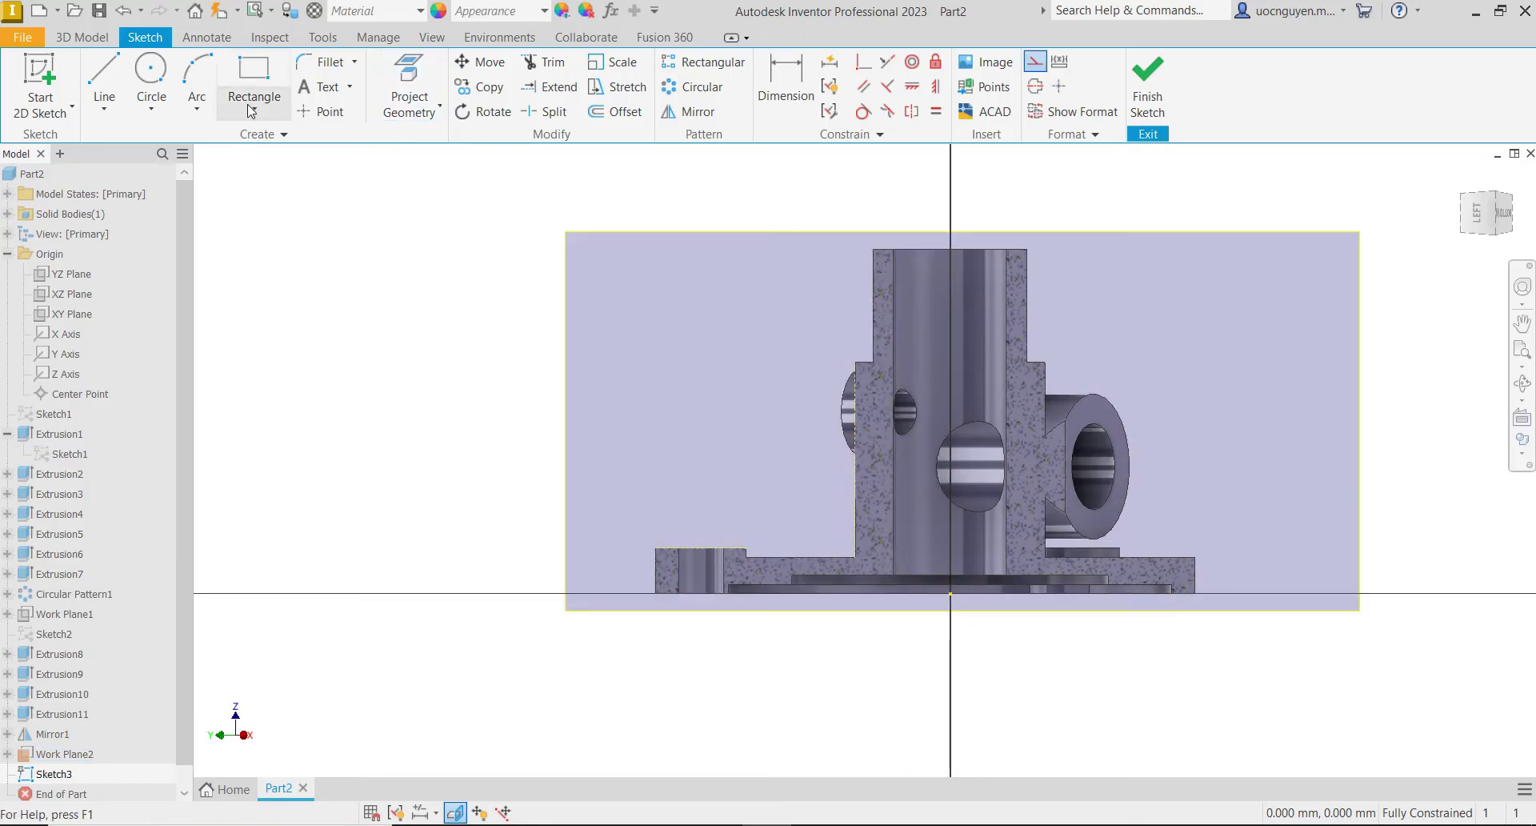
- Draw a slanted line from the lug's projected top edge up to the projected outer wall of the cylinder
{"action": "left_click", "coordinate": [104, 84]}
{"action": "scroll", "coordinate": [769, 429], "scroll_direction": "up", "scroll_amount": 5}
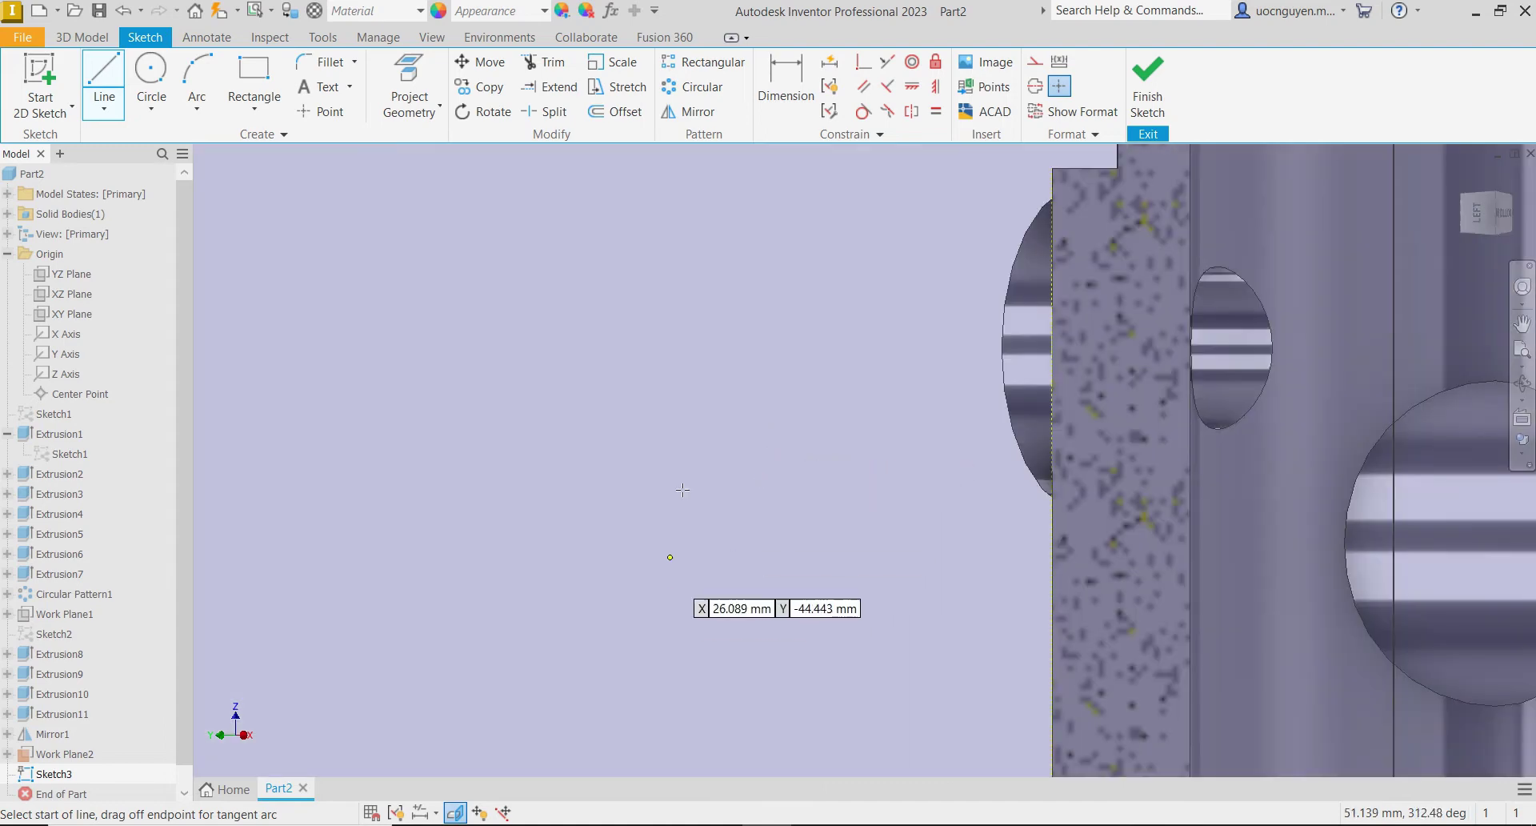
{"action": "scroll", "coordinate": [680, 490], "scroll_direction": "down", "scroll_amount": 3}
{"action": "left_click", "coordinate": [646, 679]}
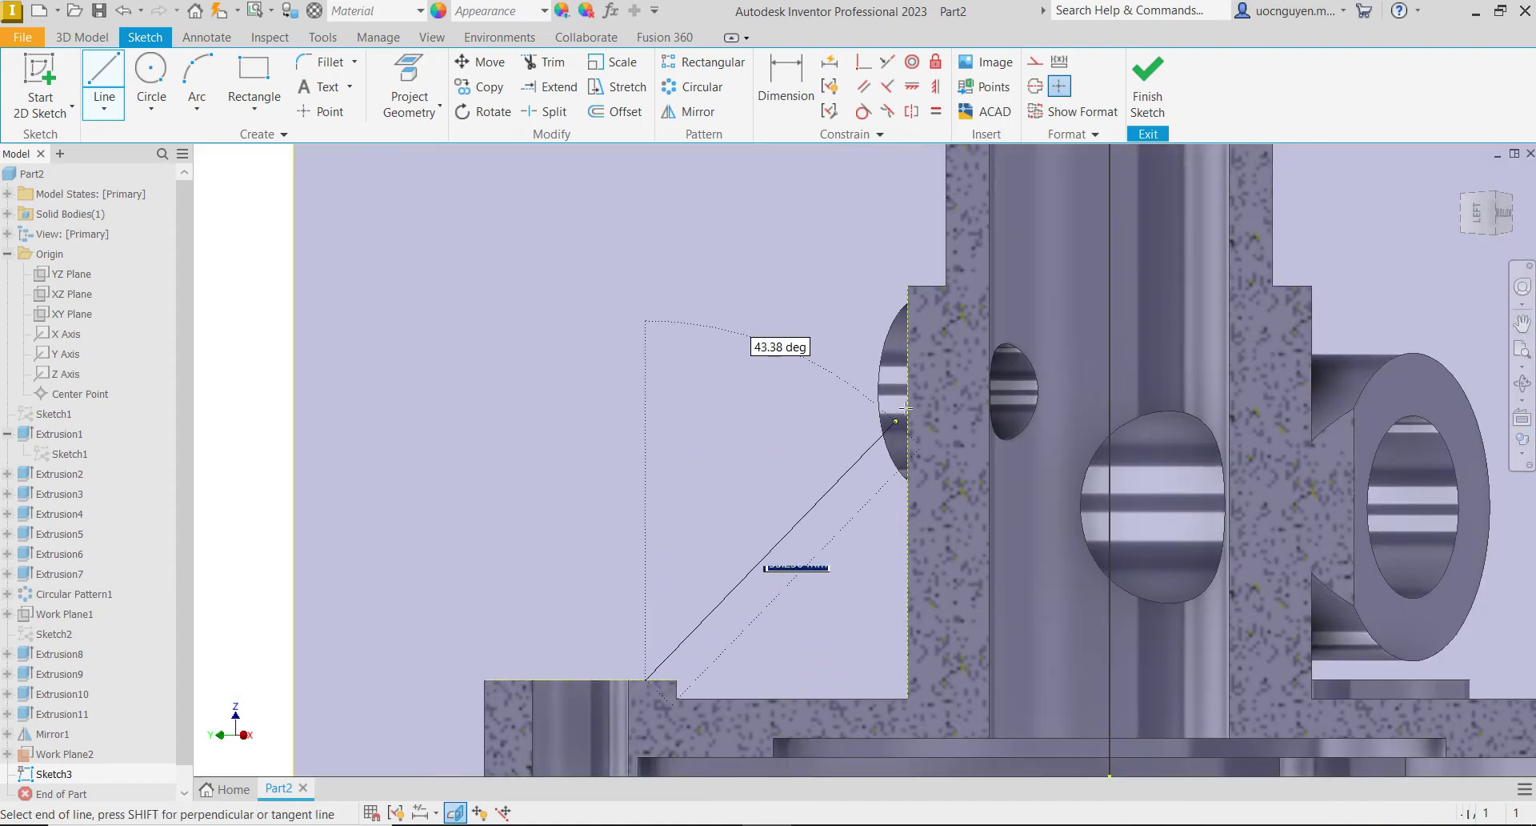
{"action": "left_click", "coordinate": [908, 362]}
- Dimension the slanted line's upper endpoint 25 mm above the lug's top face
{"action": "key", "text": "d"}
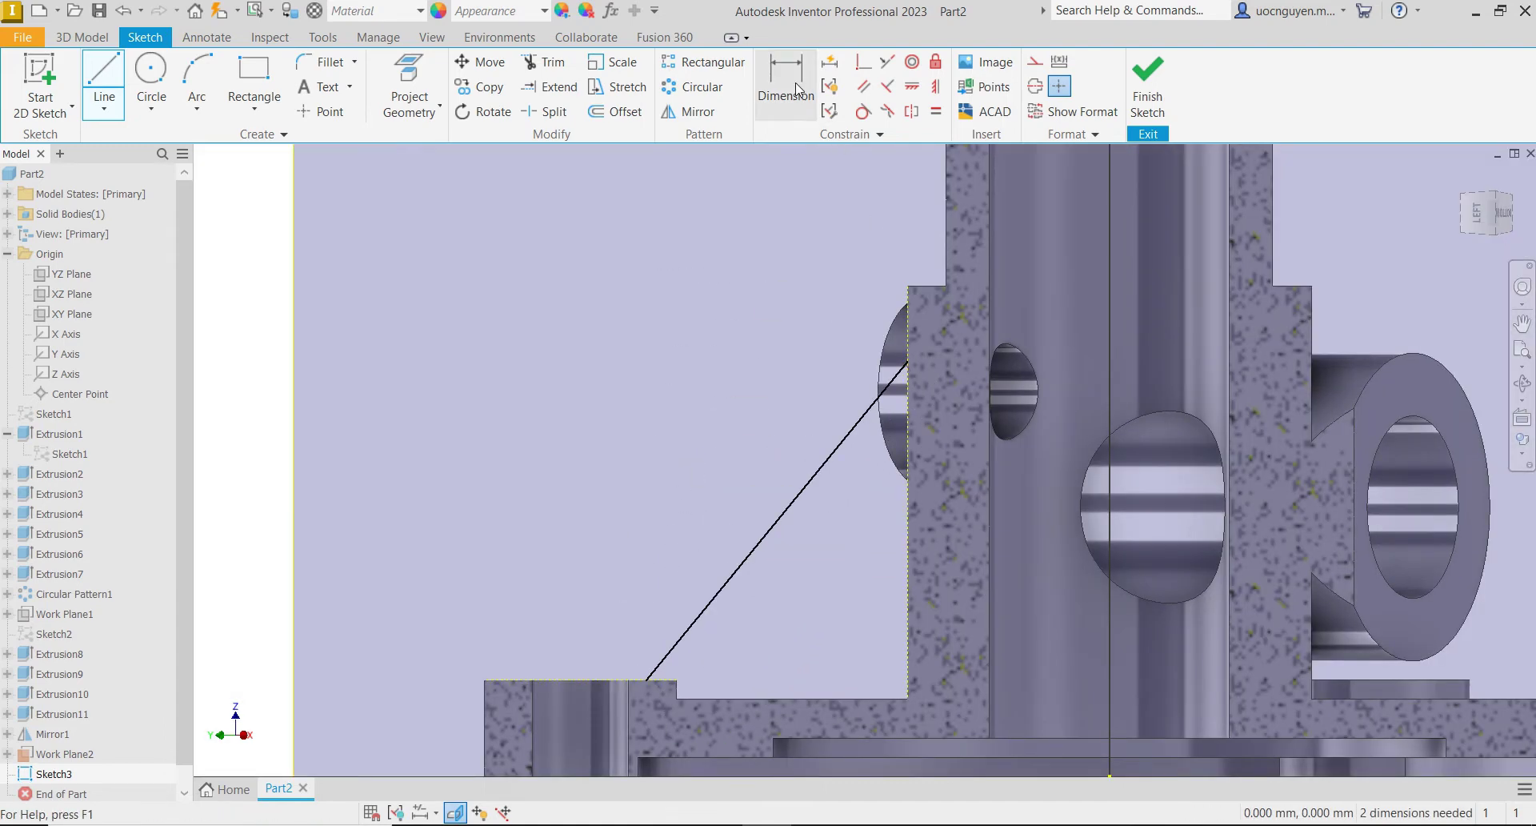
{"action": "scroll", "coordinate": [728, 416], "scroll_direction": "down", "scroll_amount": 3}
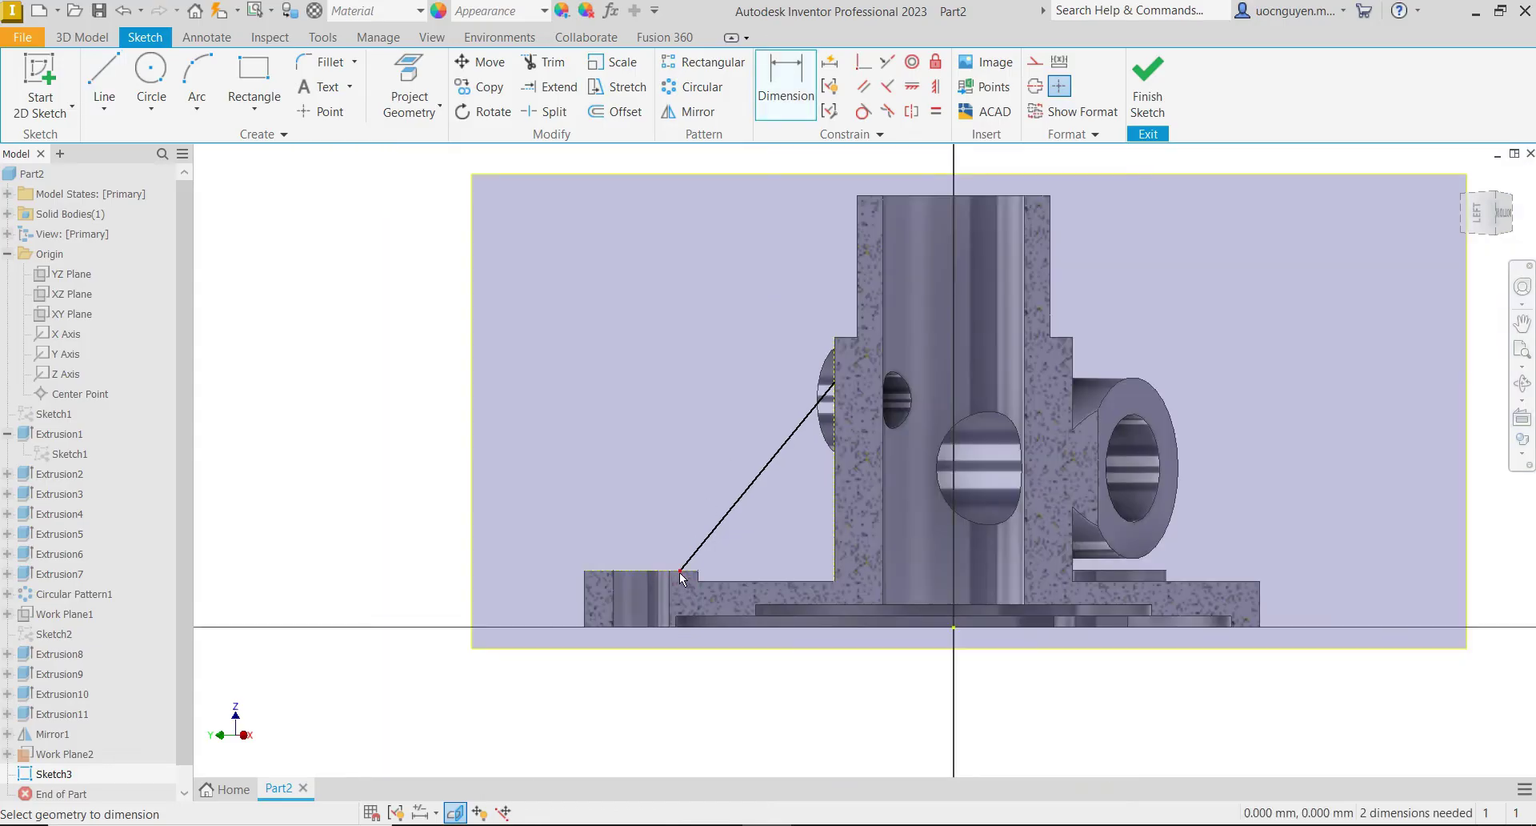
{"action": "left_click", "coordinate": [834, 383]}
{"action": "left_click", "coordinate": [585, 571]}
{"action": "left_click", "coordinate": [513, 475]}
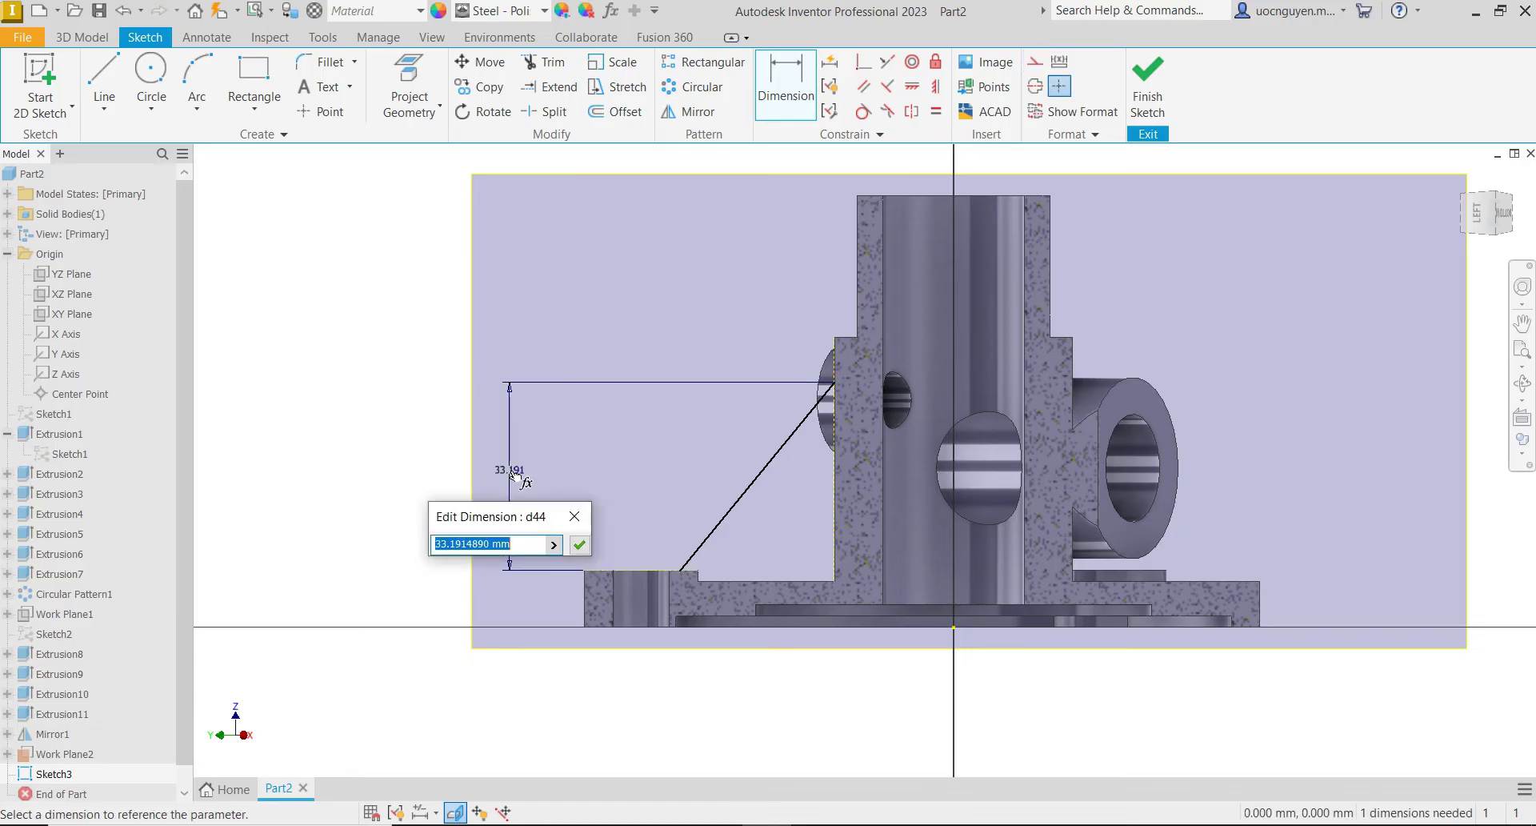
{"action": "type", "text": "25"}
{"action": "key", "text": "Return"}
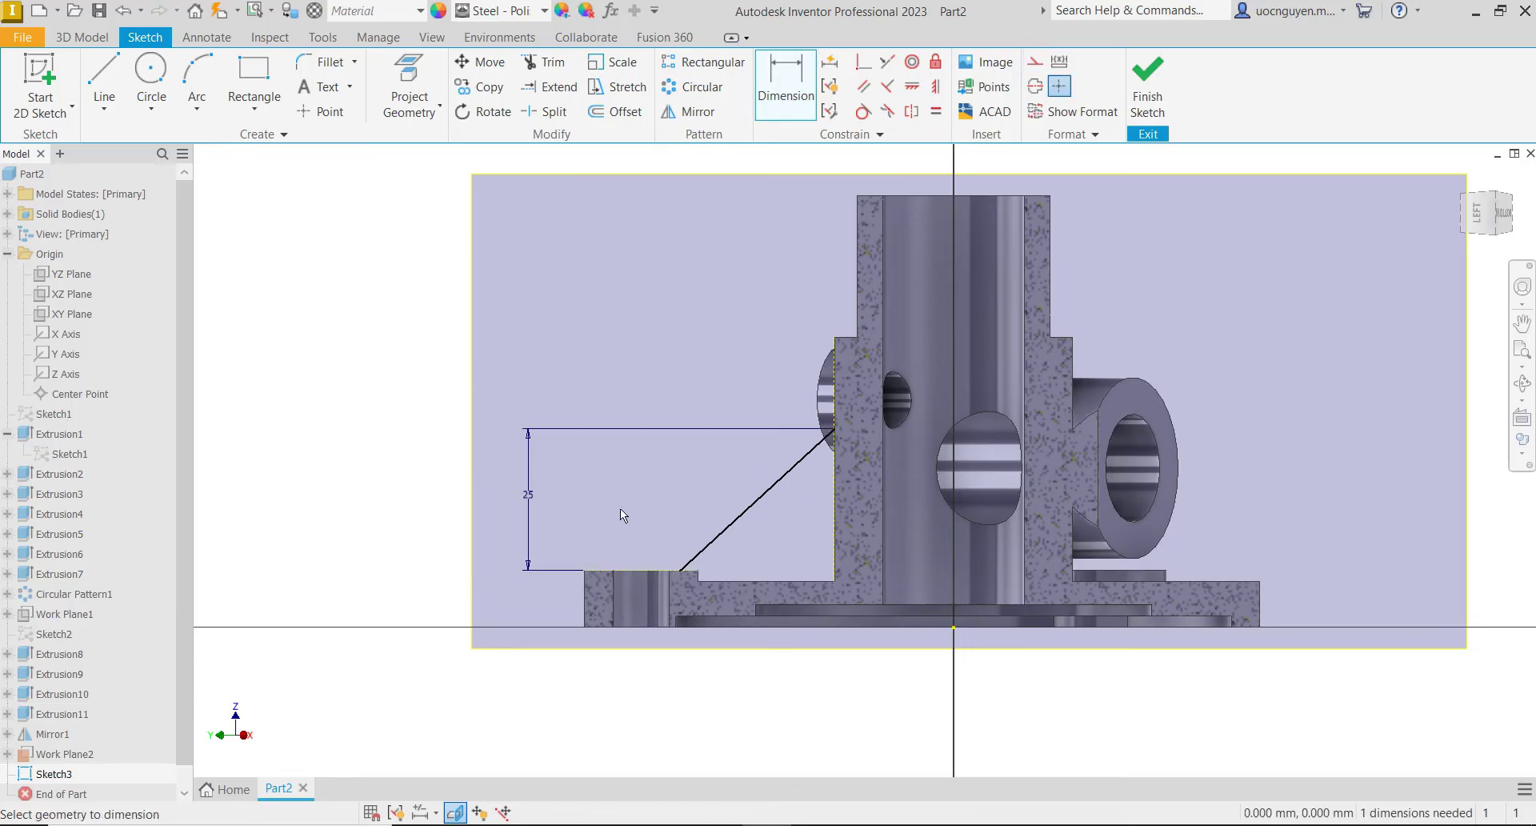
- Dimension the slanted line's lower endpoint 1 mm from the lug's inner edge
{"action": "scroll", "coordinate": [678, 569], "scroll_direction": "down", "scroll_amount": 4}
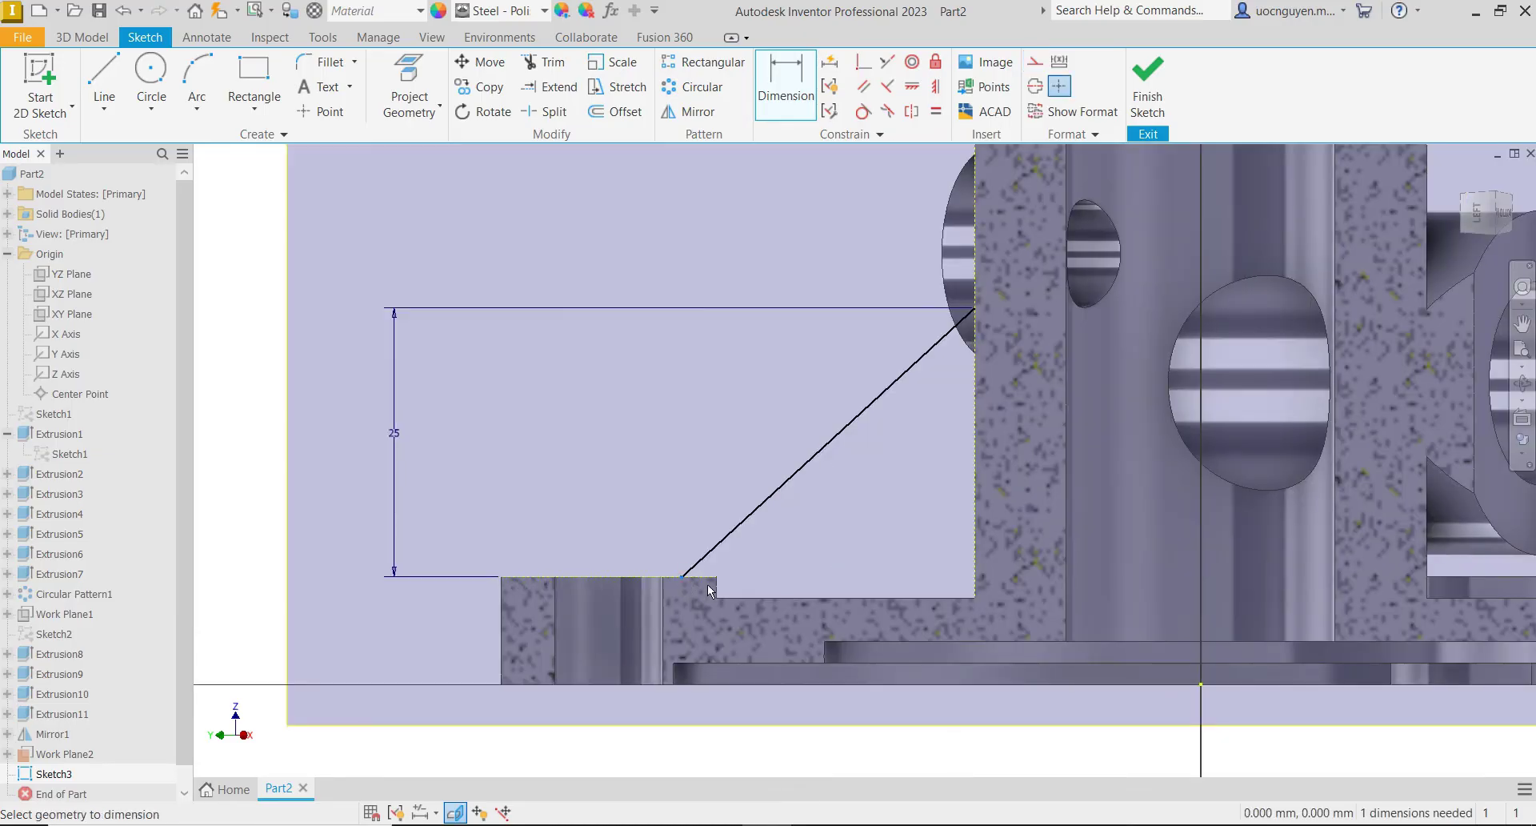
{"action": "left_click", "coordinate": [712, 577]}
{"action": "left_click", "coordinate": [703, 526]}
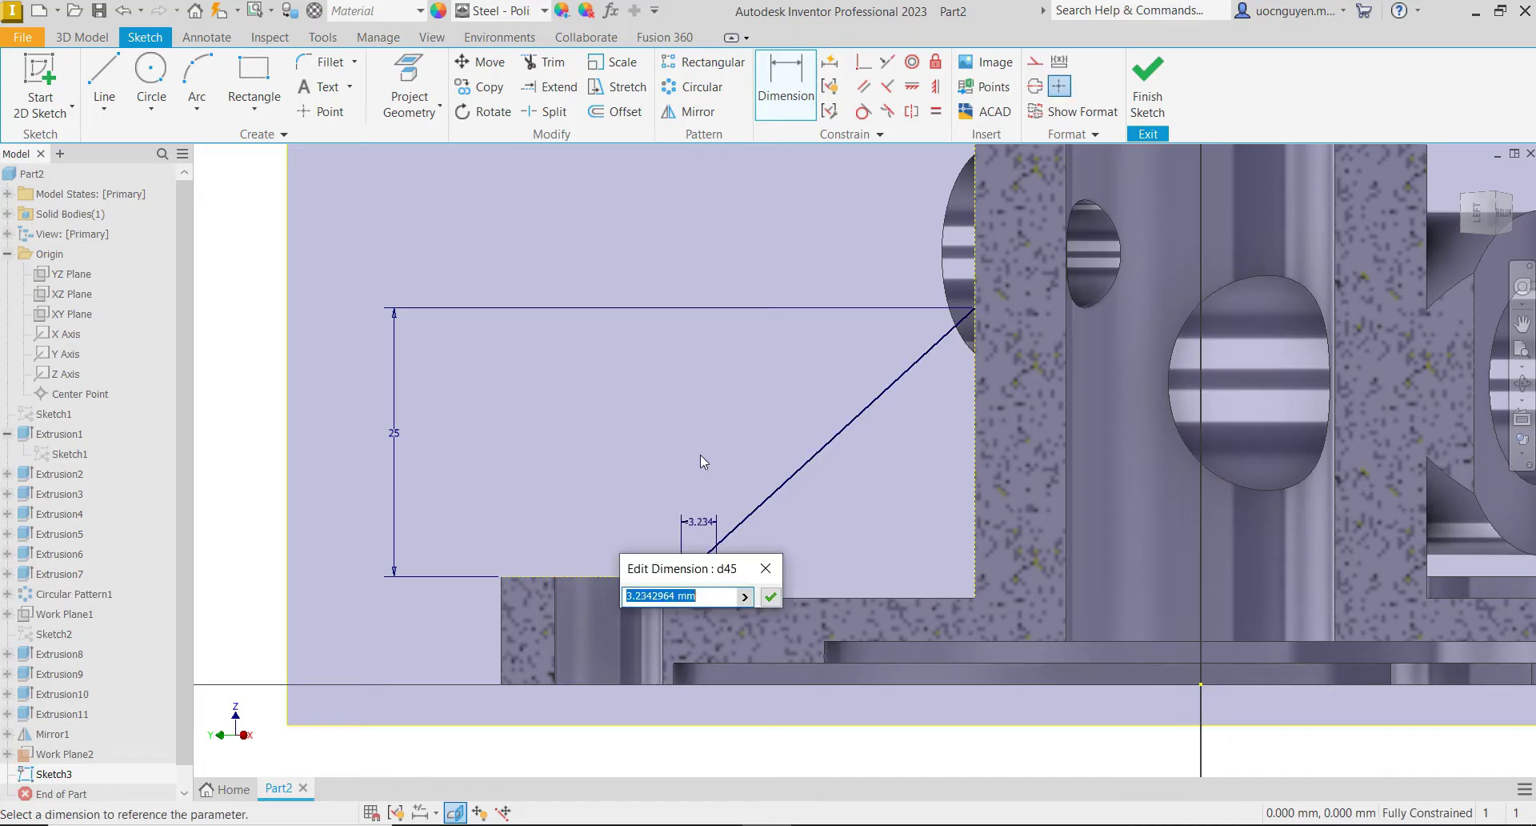
{"action": "type", "text": "1"}
{"action": "key", "text": "Return"}
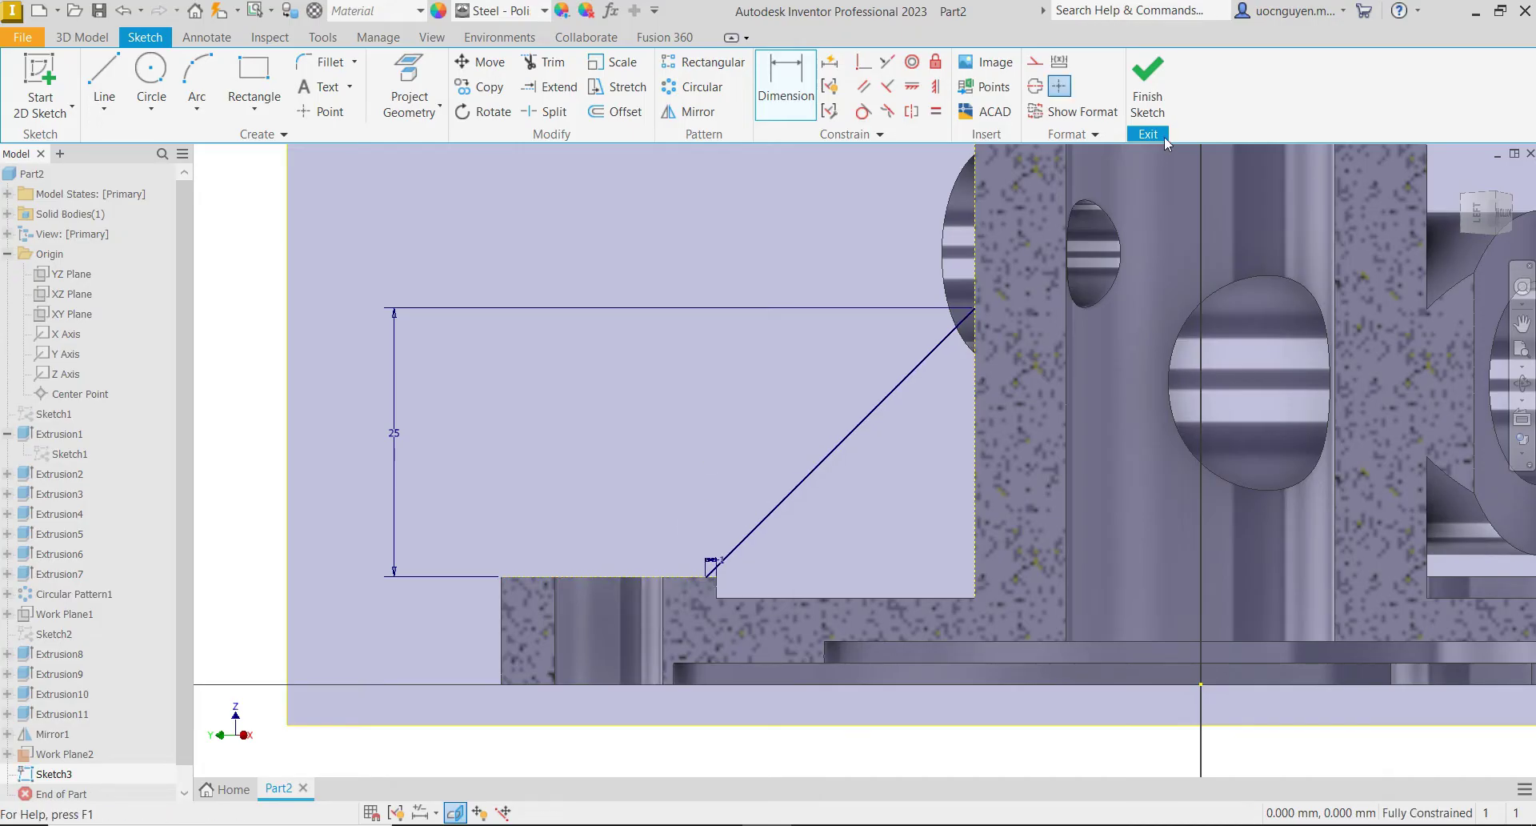
- Finish the rib sketch and hide the angled work plane
{"action": "left_click", "coordinate": [1156, 102]}
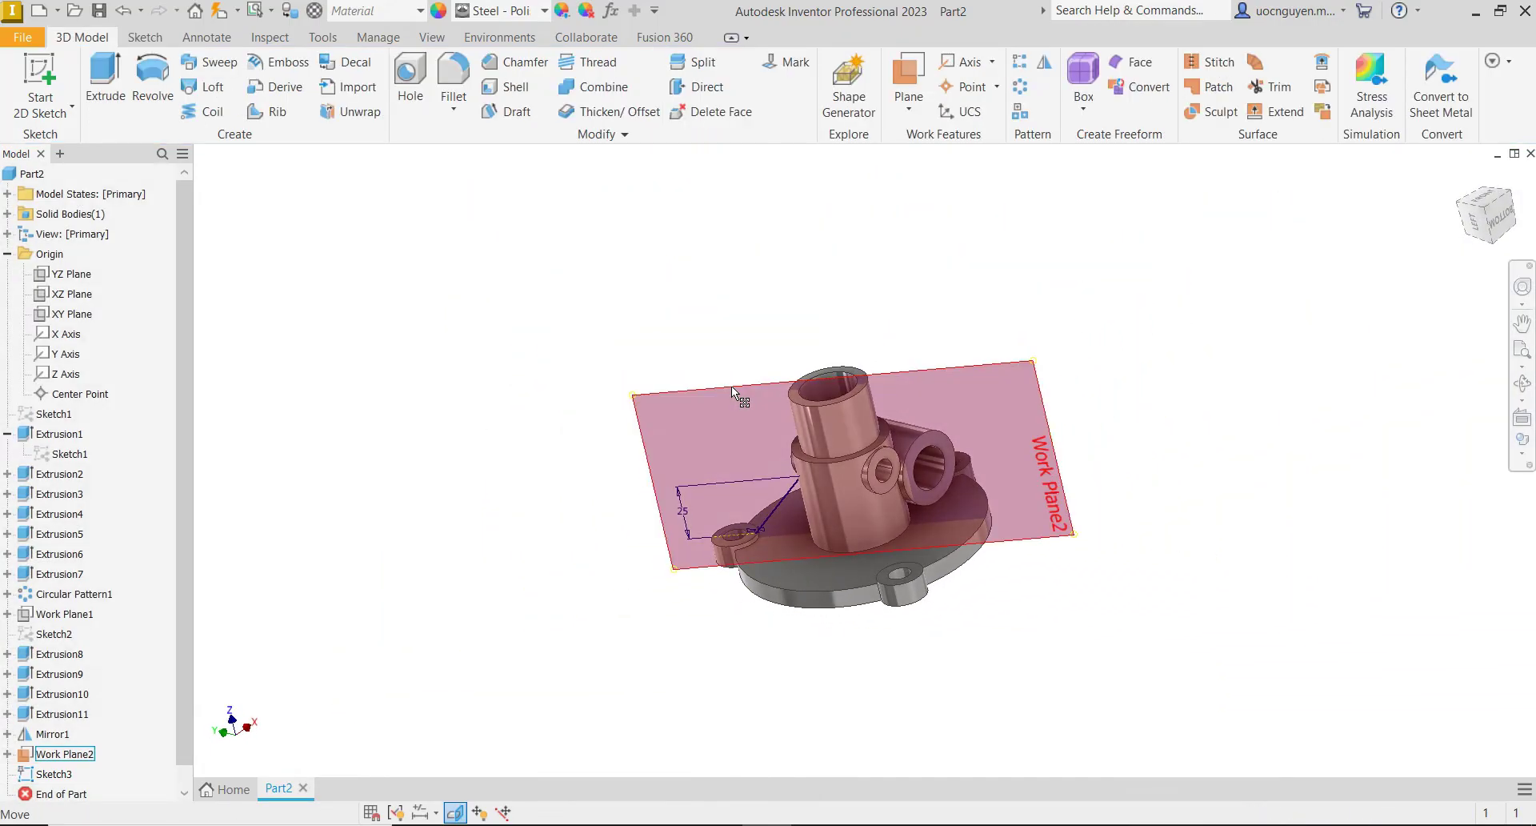
{"action": "right_click", "coordinate": [732, 386]}
{"action": "left_click", "coordinate": [780, 412]}
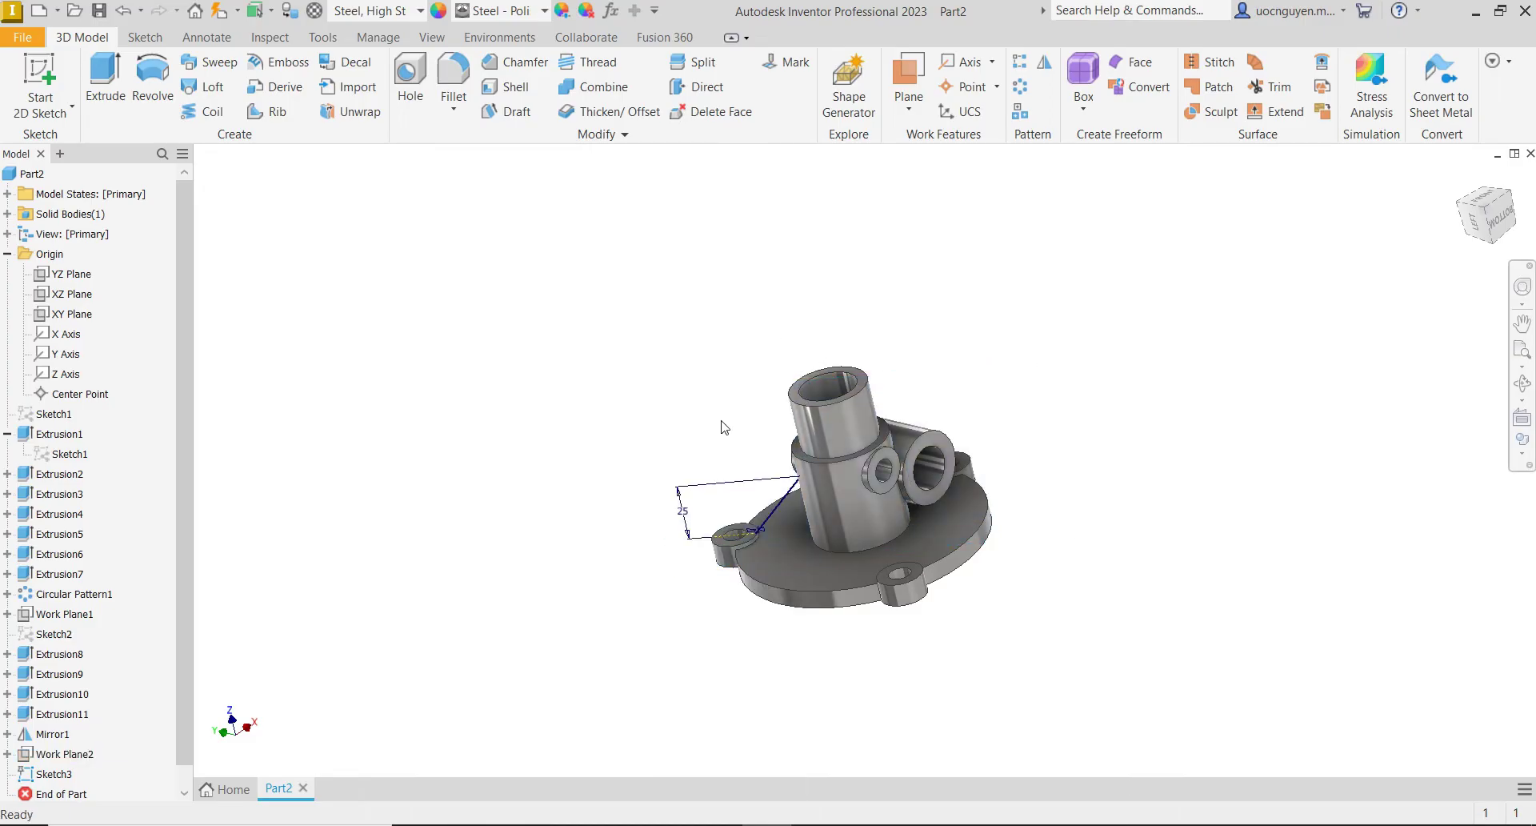
- Create a 5 mm thick rib from the slanted line, parallel to the sketch plane, symmetric and extending to the next faces
{"action": "middle_click_drag", "start_coordinate": [720, 425], "coordinate": [765, 513], "text": "shift"}
{"action": "scroll", "coordinate": [766, 513], "scroll_direction": "up", "scroll_amount": 4}
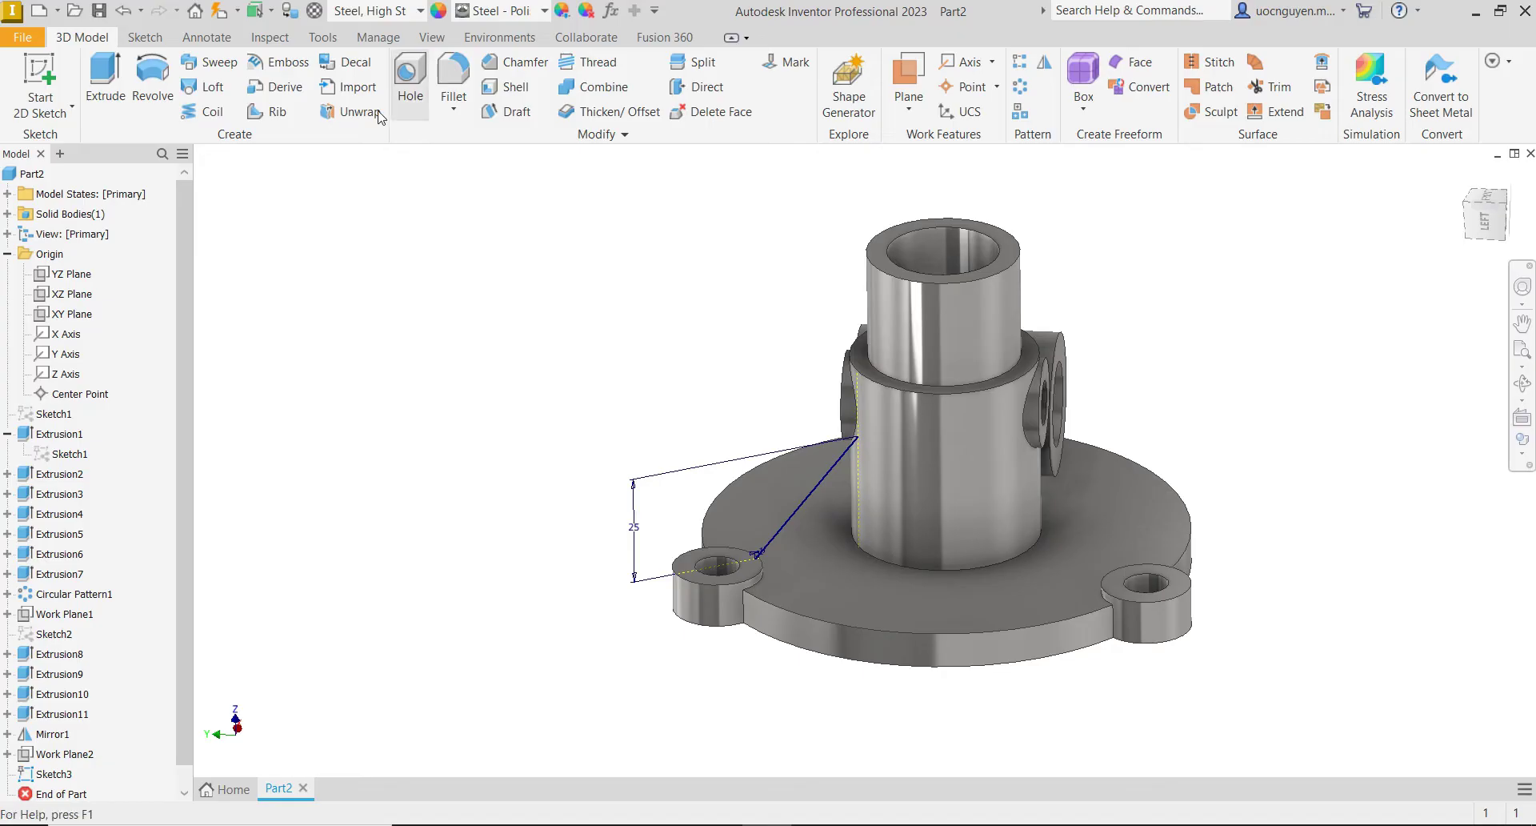
{"action": "left_click", "coordinate": [279, 112]}
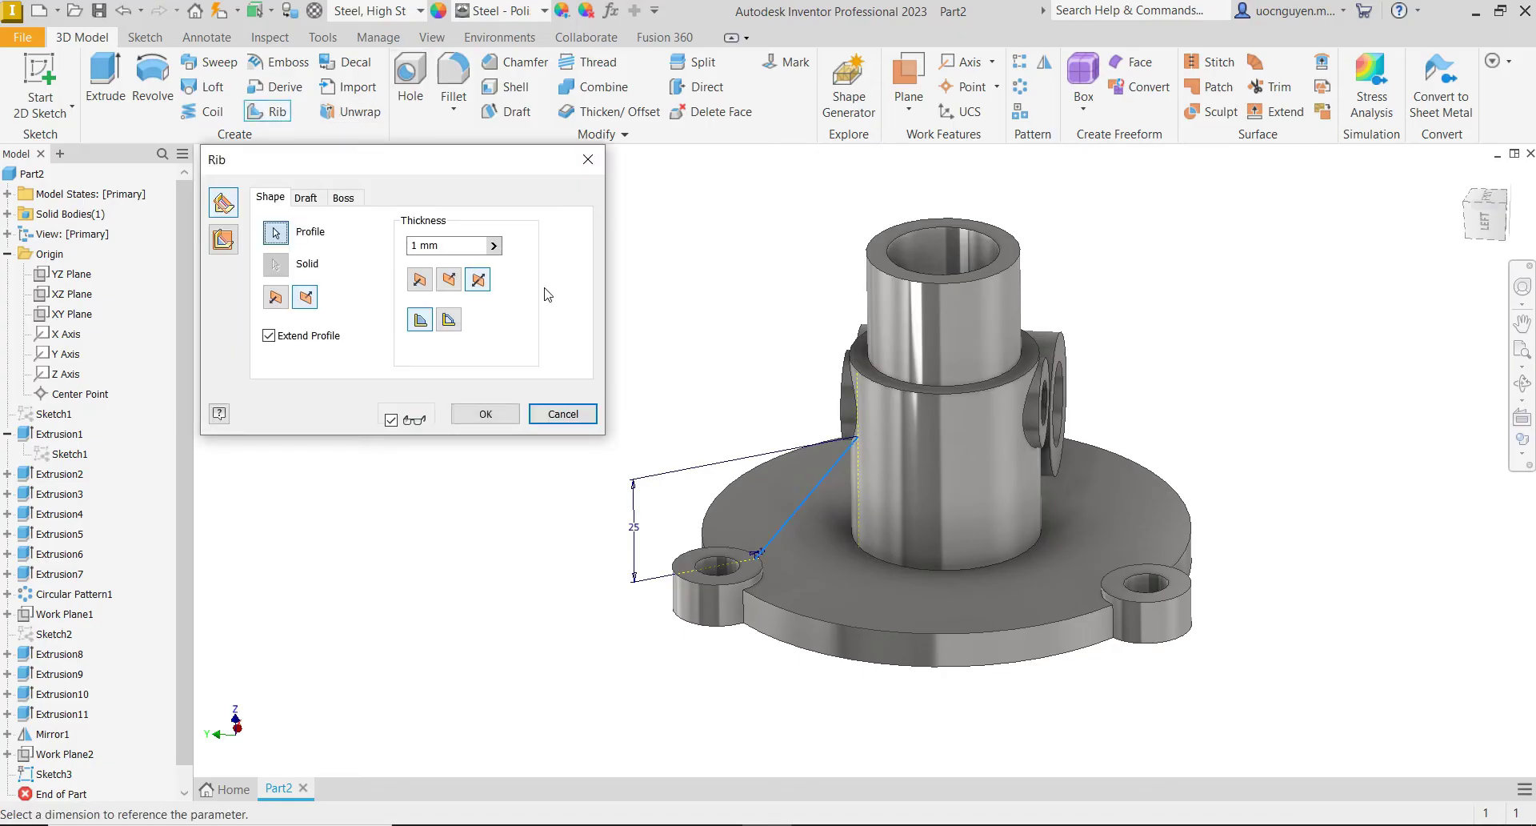
{"action": "left_click", "coordinate": [223, 239]}
{"action": "left_click_drag", "start_coordinate": [451, 246], "coordinate": [360, 254]}
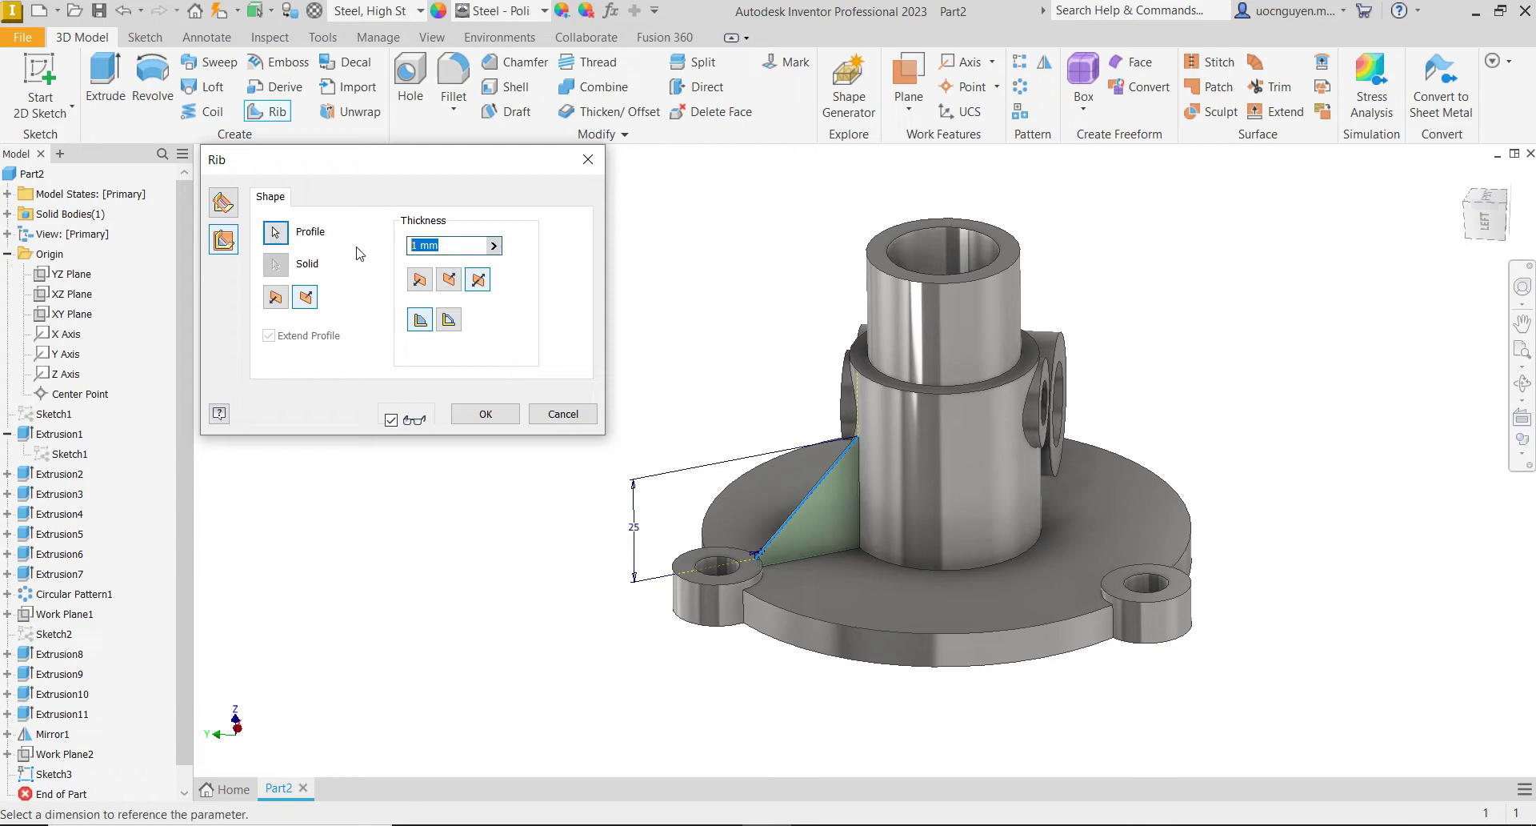
{"action": "type", "text": "5"}
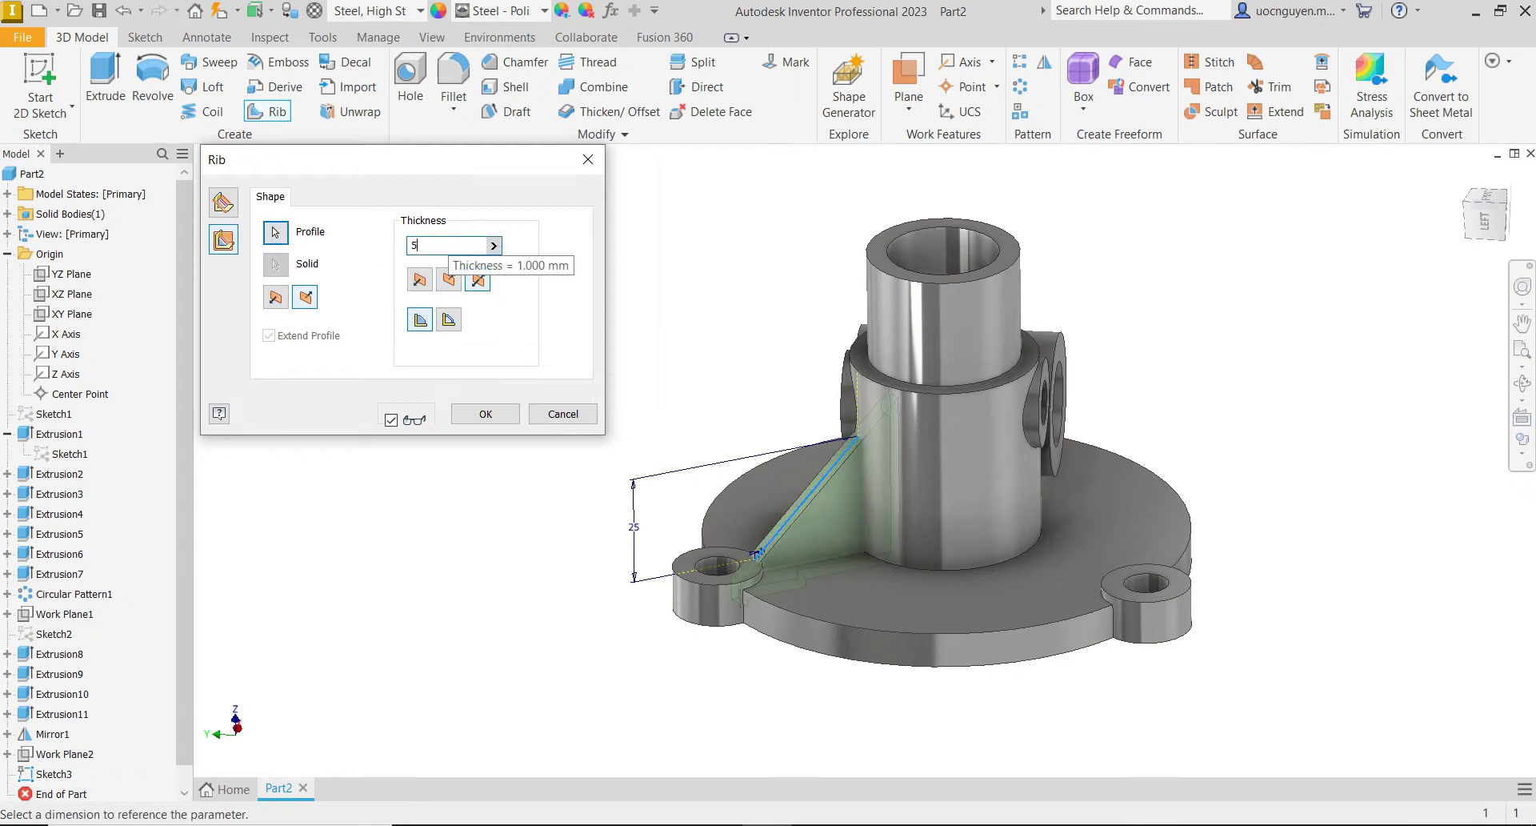
{"action": "mouse_move", "coordinate": [740, 406]}
{"action": "middle_mouse_down", "text": "shift"}
{"action": "mouse_move", "coordinate": [675, 345]}
{"action": "mouse_move", "coordinate": [710, 322]}
{"action": "mouse_move", "coordinate": [717, 403]}
{"action": "middle_mouse_up", "text": "shift"}
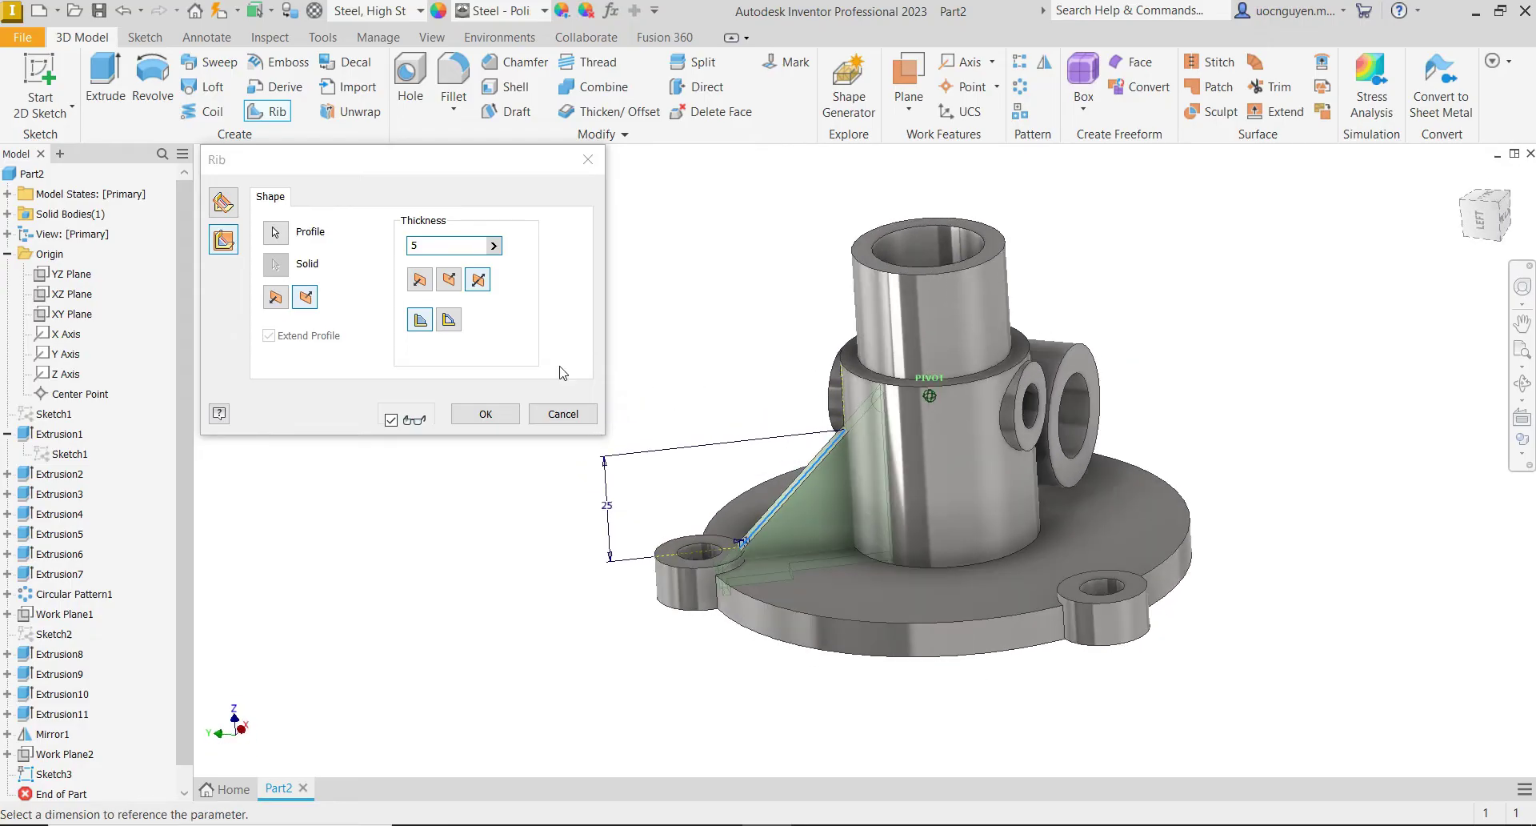
{"action": "left_click", "coordinate": [274, 299]}
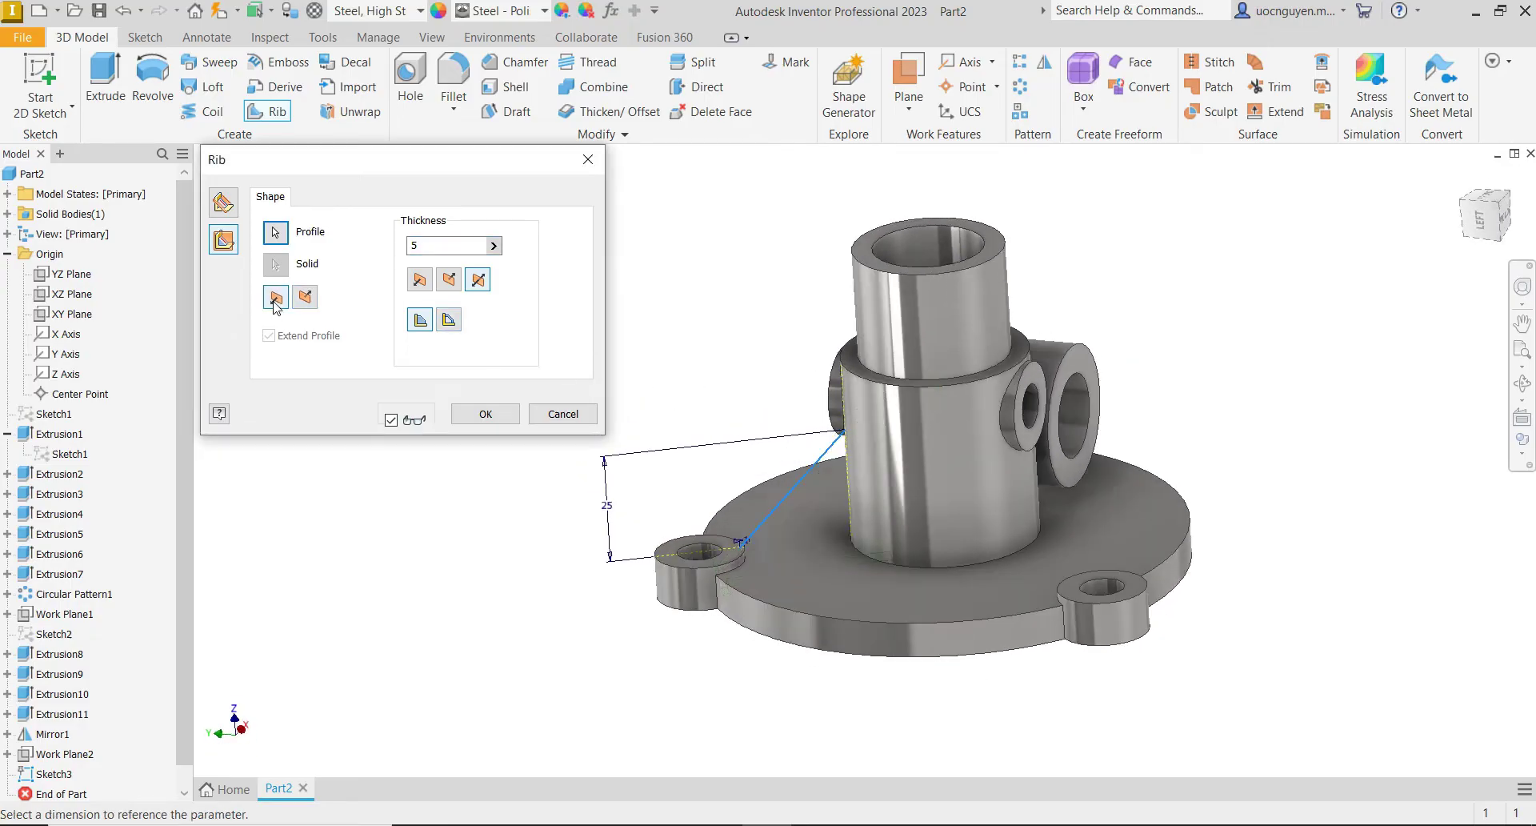
{"action": "left_click", "coordinate": [303, 299]}
{"action": "left_click", "coordinate": [448, 320]}
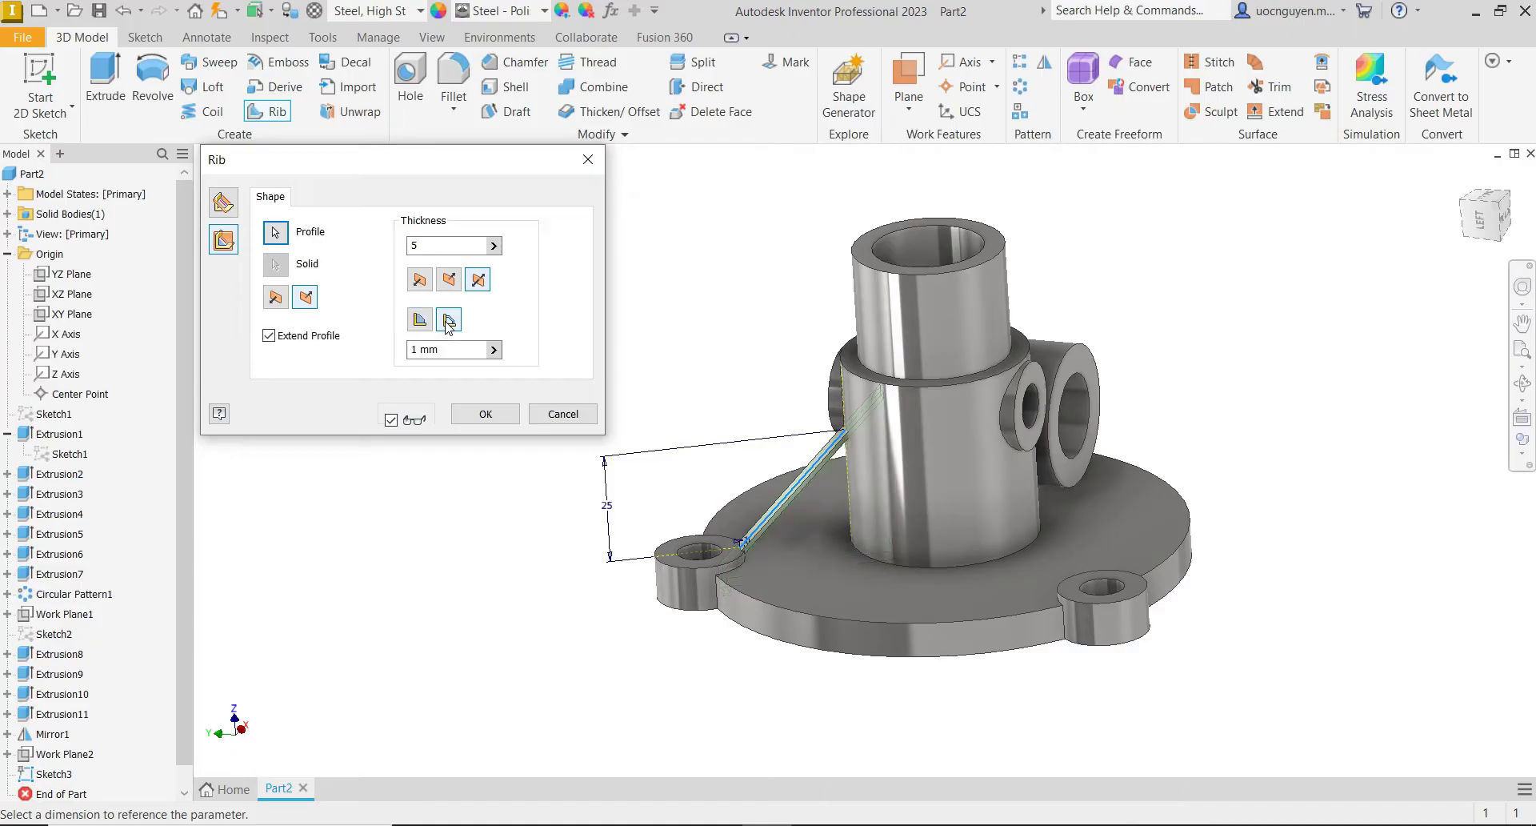
{"action": "left_click", "coordinate": [426, 324]}
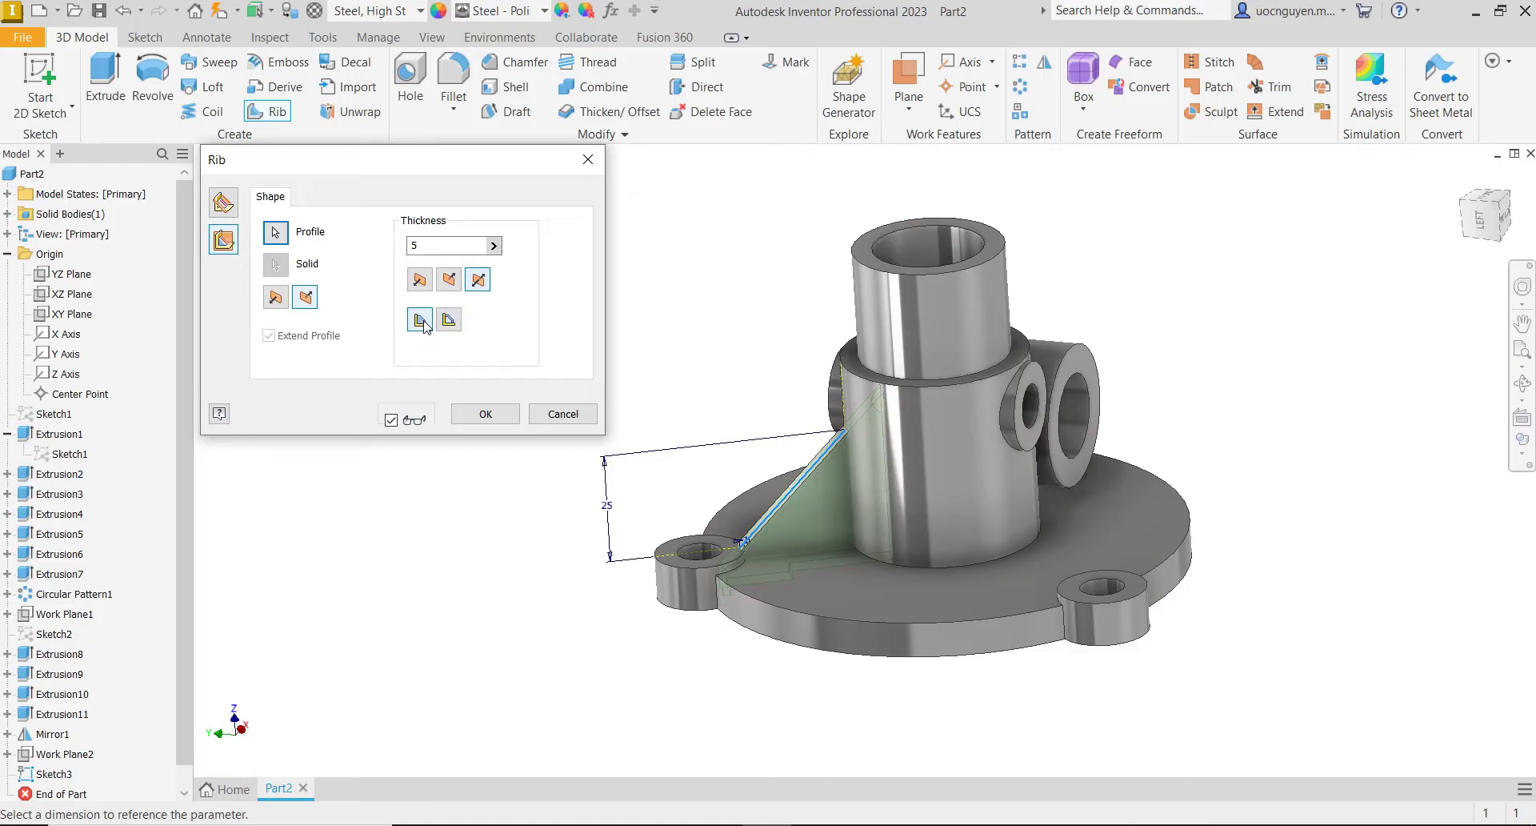
{"action": "left_click", "coordinate": [485, 413]}
- Pattern the rib circularly about the flange axis with 2 occurrences at 120°
{"action": "middle_click_drag", "start_coordinate": [576, 405], "coordinate": [614, 404], "text": "shift"}
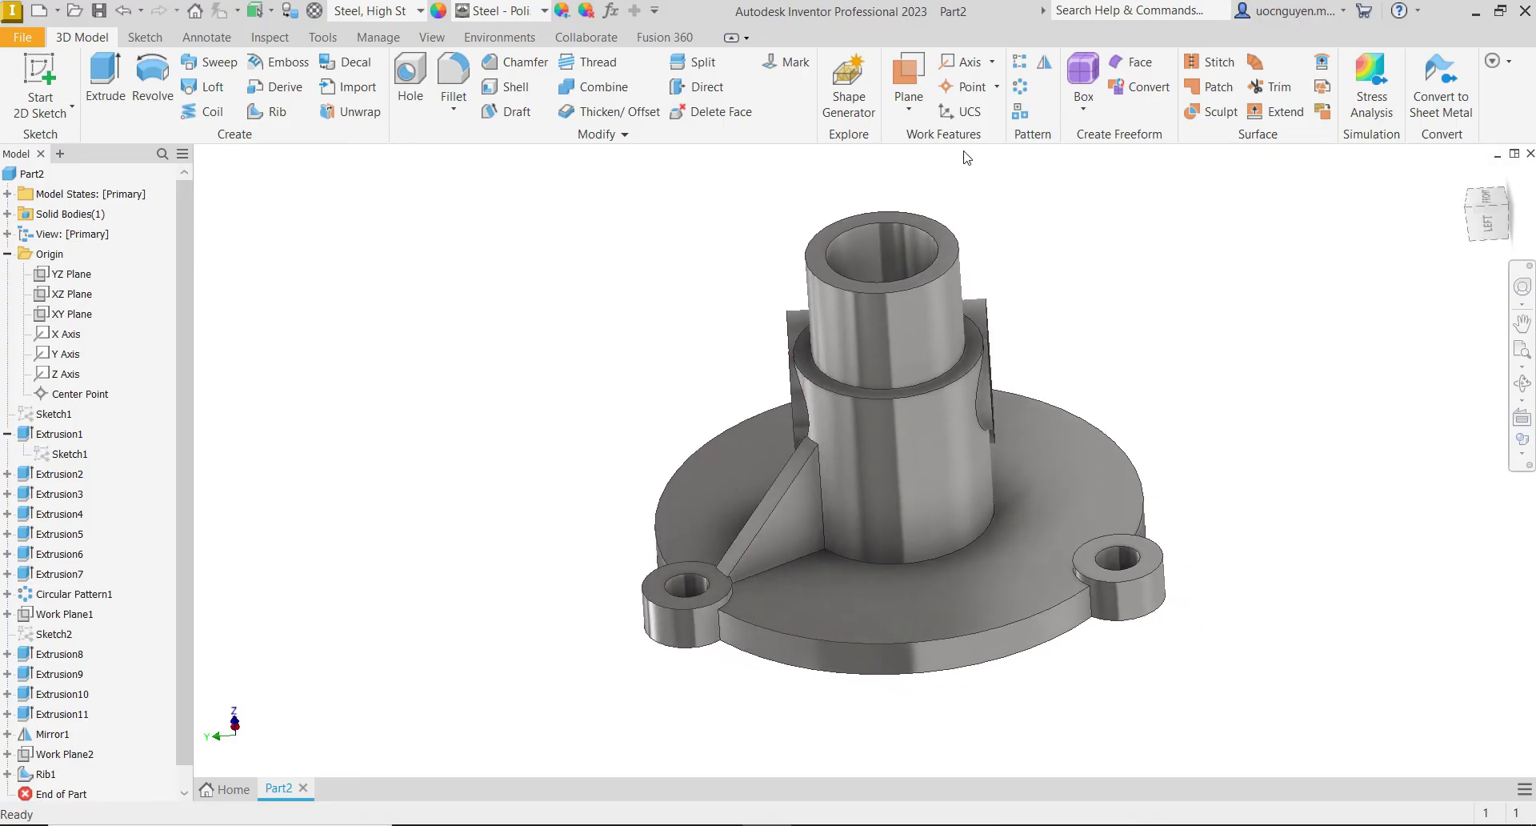
{"action": "left_click", "coordinate": [1019, 86]}
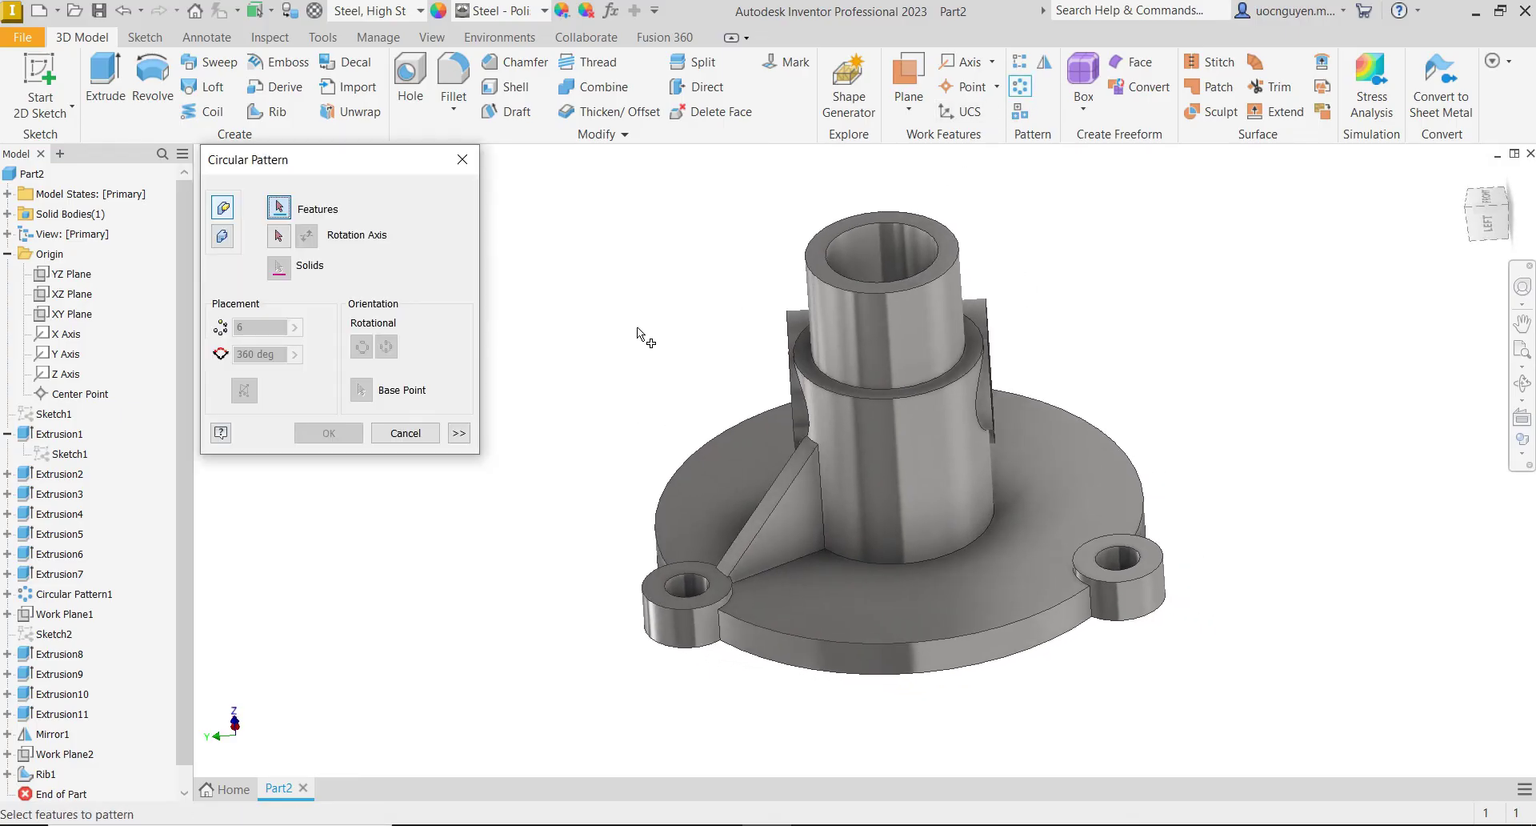
{"action": "left_click", "coordinate": [770, 485]}
{"action": "left_click", "coordinate": [278, 236]}
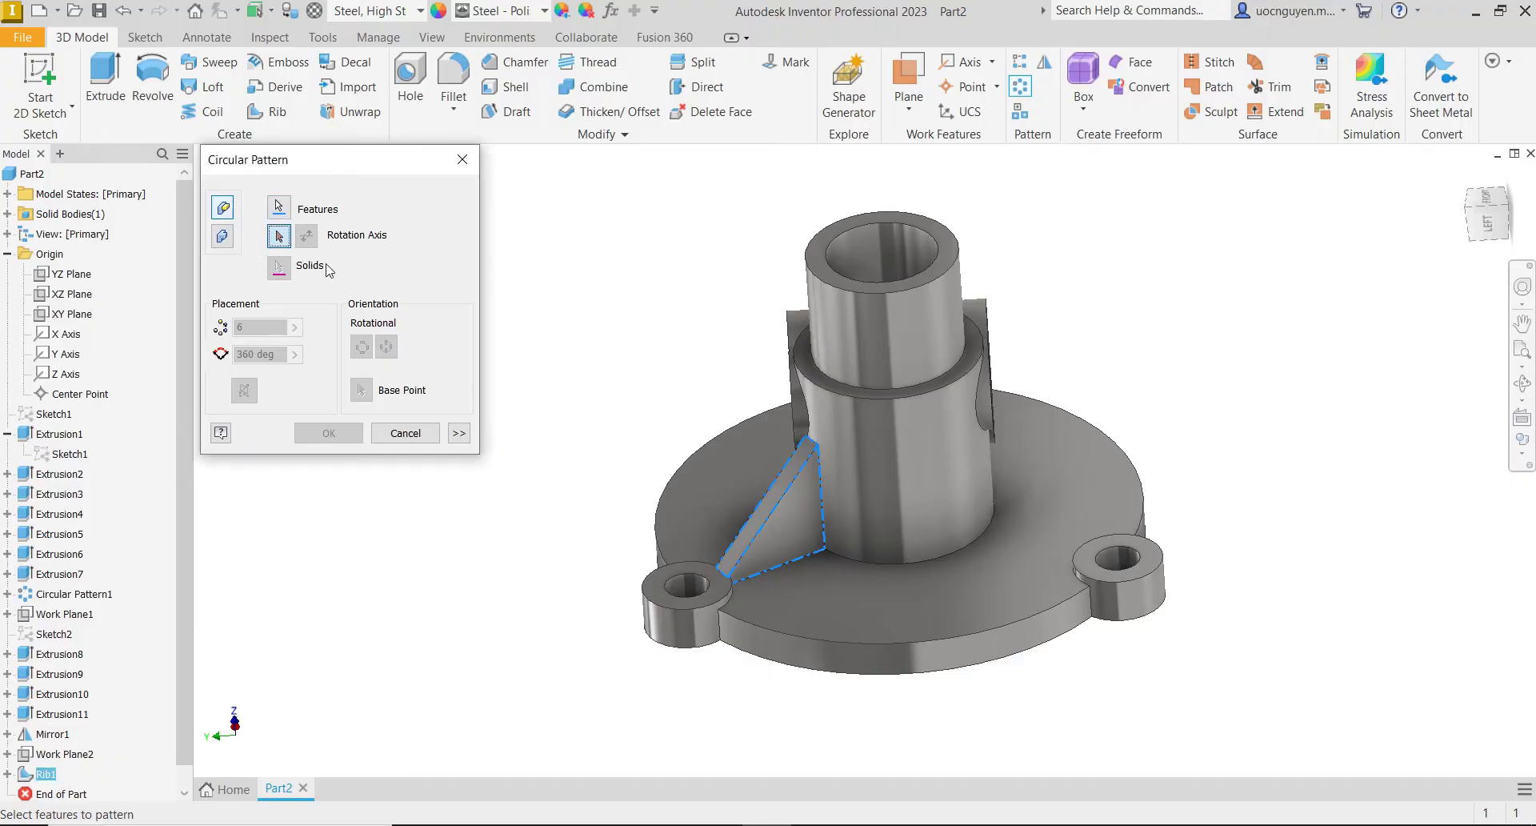
{"action": "left_click", "coordinate": [797, 675]}
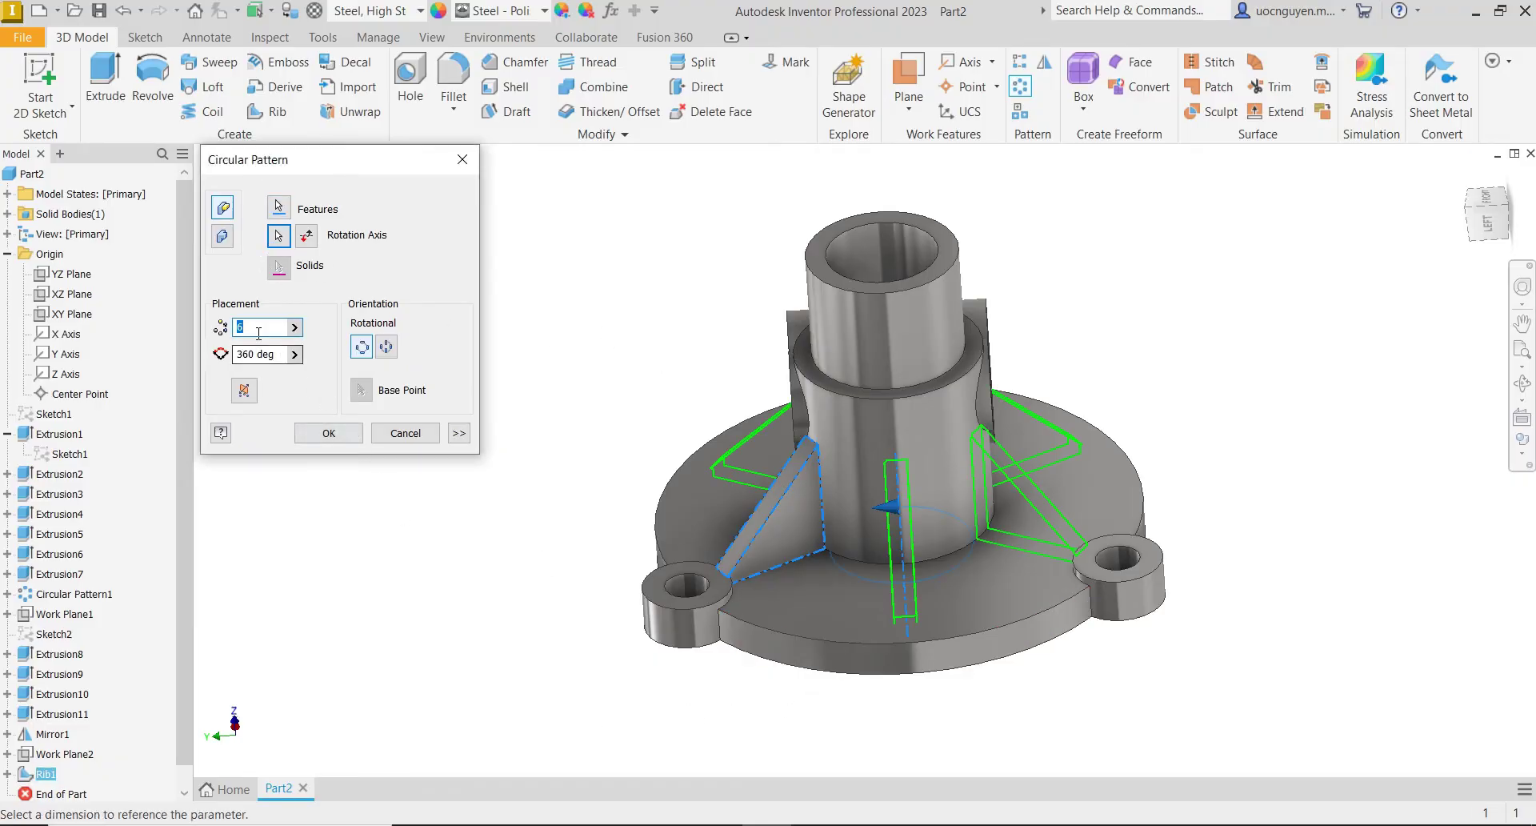
{"action": "type", "text": "2"}
{"action": "key", "text": "Tab"}
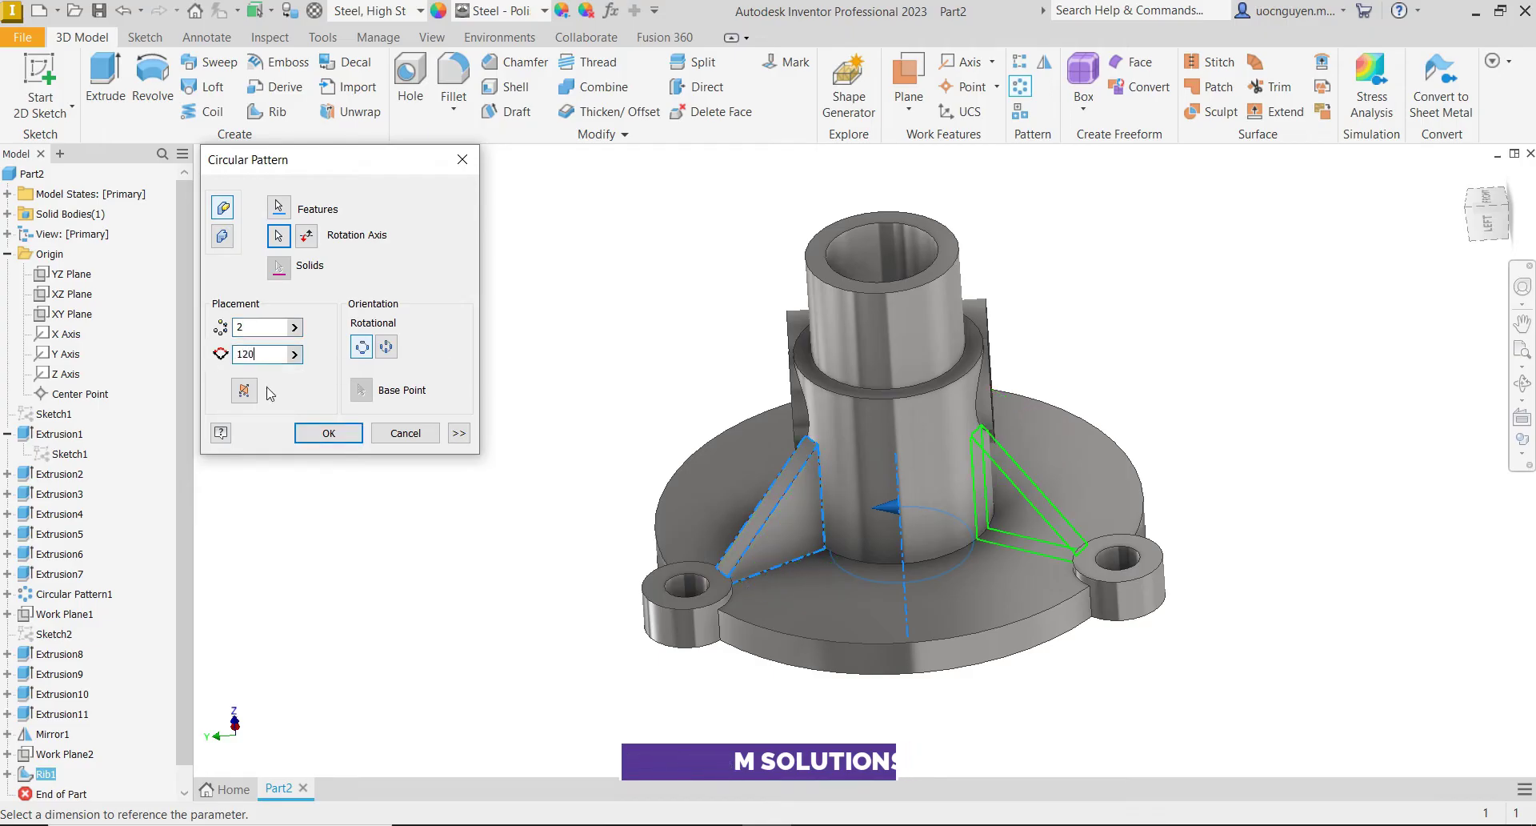
{"action": "left_click", "coordinate": [328, 432]}
- Start a sketch on the XZ plane and slice the model graphics at the sketch plane
{"action": "mouse_move", "coordinate": [415, 444]}
{"action": "middle_mouse_down", "text": "shift"}
{"action": "mouse_move", "coordinate": [539, 418]}
{"action": "mouse_move", "coordinate": [583, 429]}
{"action": "mouse_move", "coordinate": [439, 360]}
{"action": "mouse_move", "coordinate": [334, 366]}
{"action": "mouse_move", "coordinate": [227, 401]}
{"action": "mouse_move", "coordinate": [233, 381]}
{"action": "middle_mouse_up", "text": "shift"}
{"action": "scroll", "coordinate": [717, 571], "scroll_direction": "down", "scroll_amount": 2}
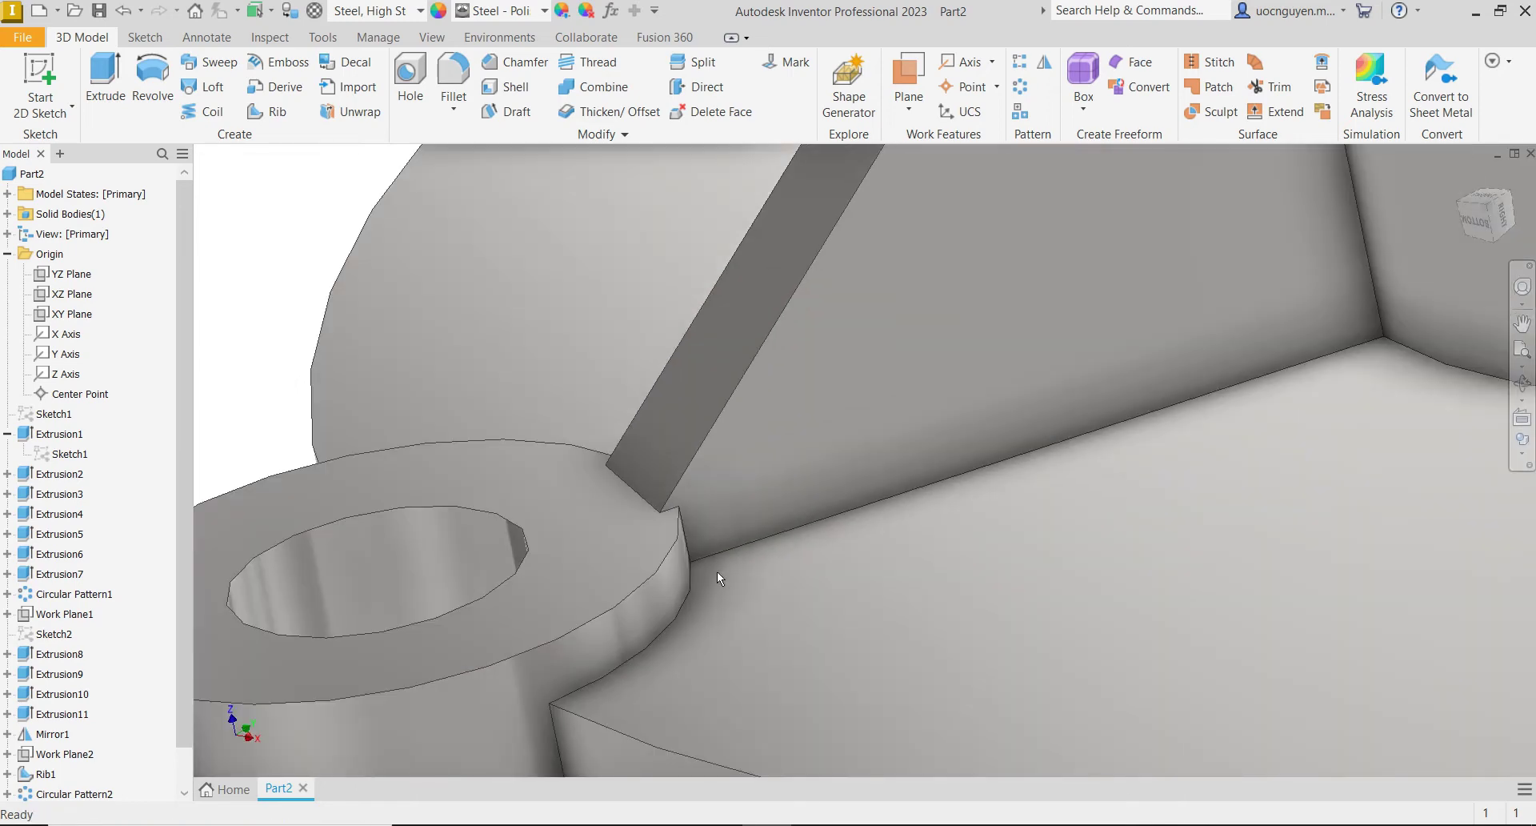
{"action": "scroll", "coordinate": [703, 549], "scroll_direction": "up", "scroll_amount": 4}
{"action": "scroll", "coordinate": [699, 544], "scroll_direction": "up", "scroll_amount": 3}
{"action": "mouse_move", "coordinate": [699, 544]}
{"action": "middle_mouse_down"}
{"action": "mouse_move", "coordinate": [679, 590]}
{"action": "mouse_move", "coordinate": [853, 467]}
{"action": "mouse_move", "coordinate": [818, 506]}
{"action": "middle_mouse_up"}
{"action": "scroll", "coordinate": [819, 507], "scroll_direction": "up", "scroll_amount": 3}
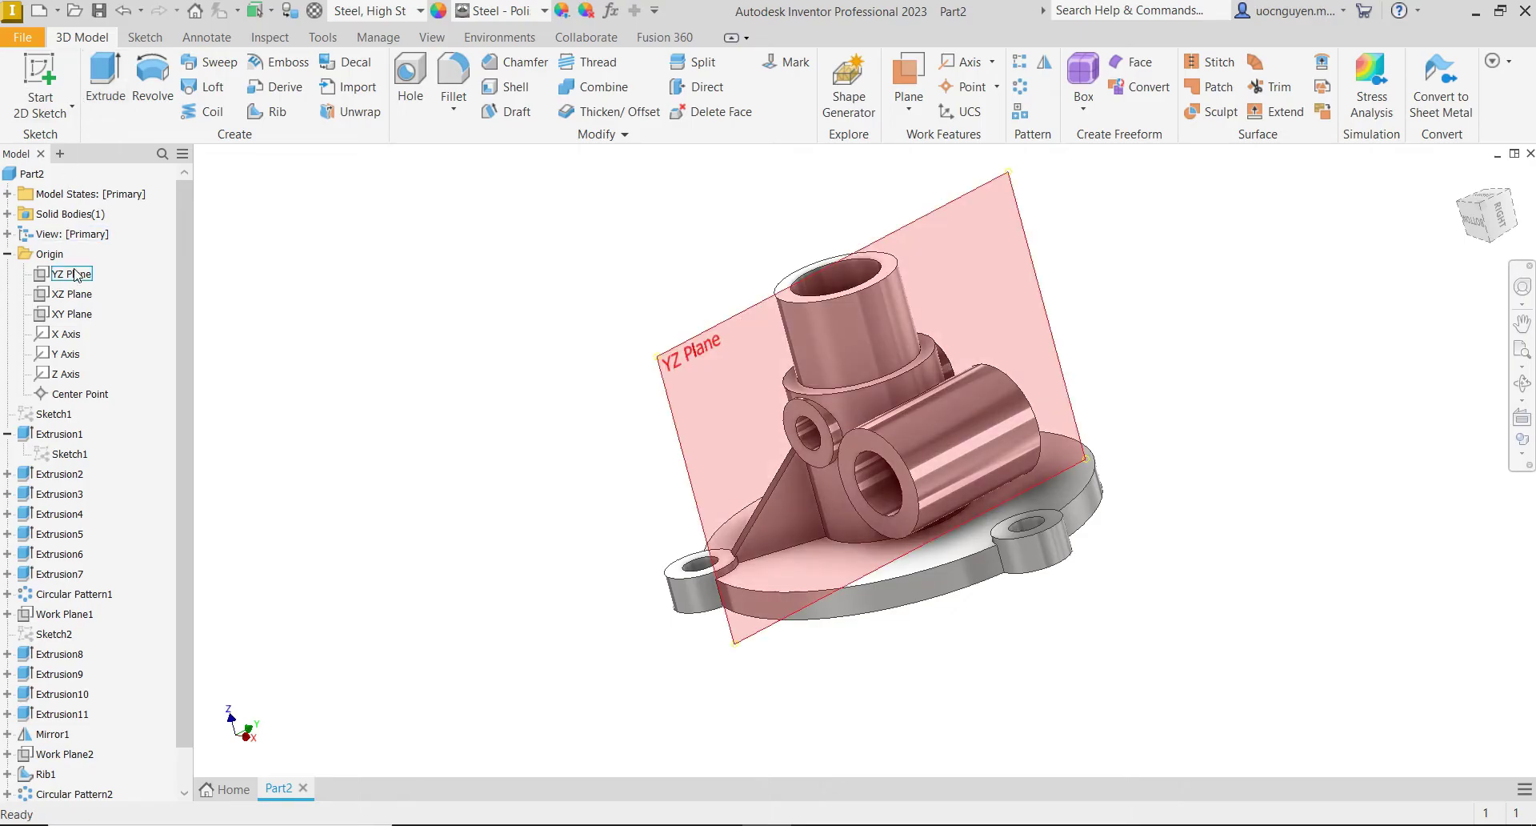
{"action": "left_click", "coordinate": [80, 296]}
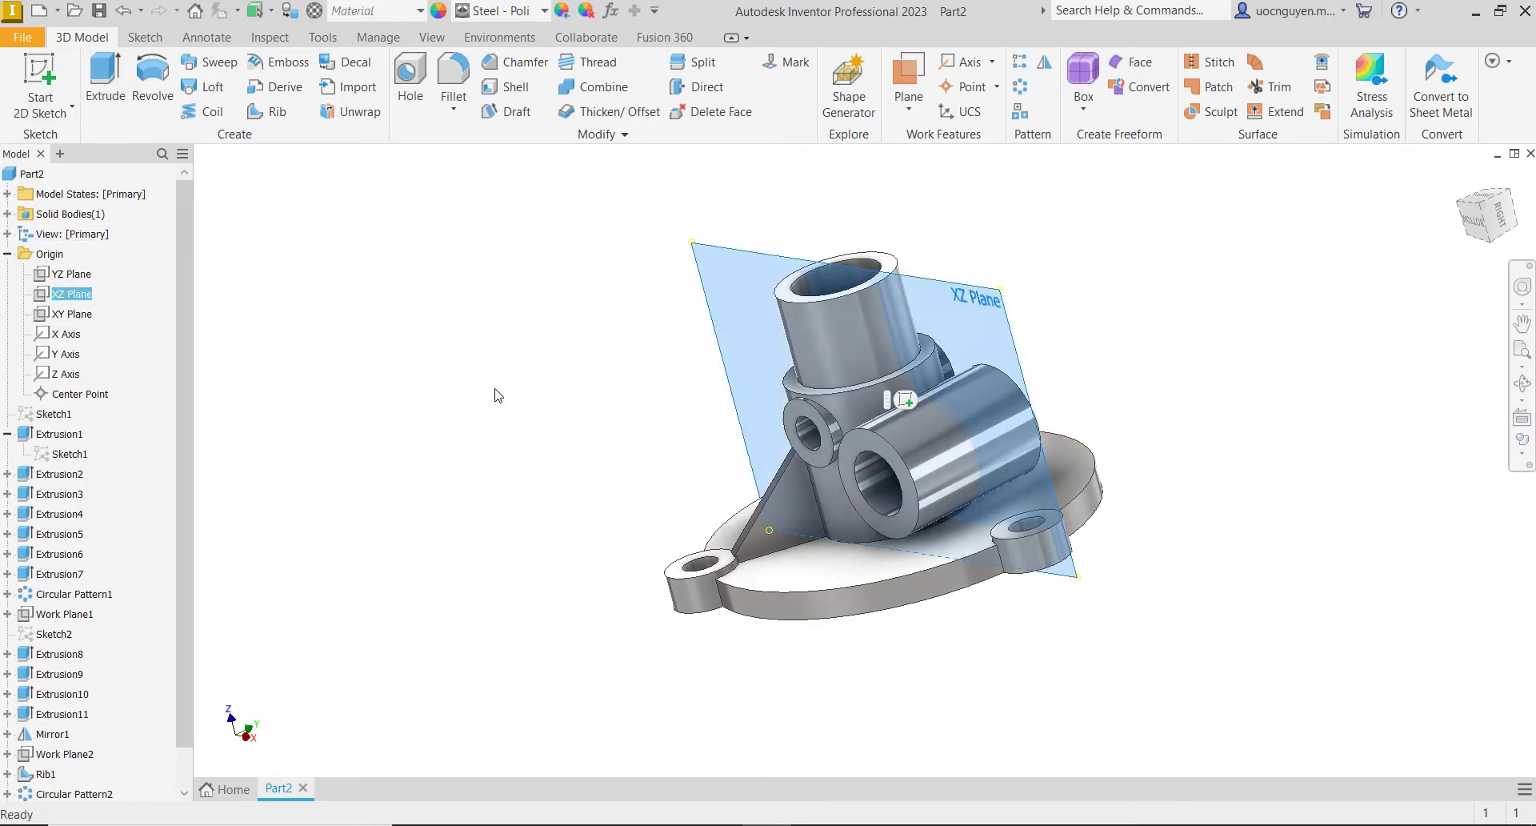
{"action": "left_click", "coordinate": [905, 404]}
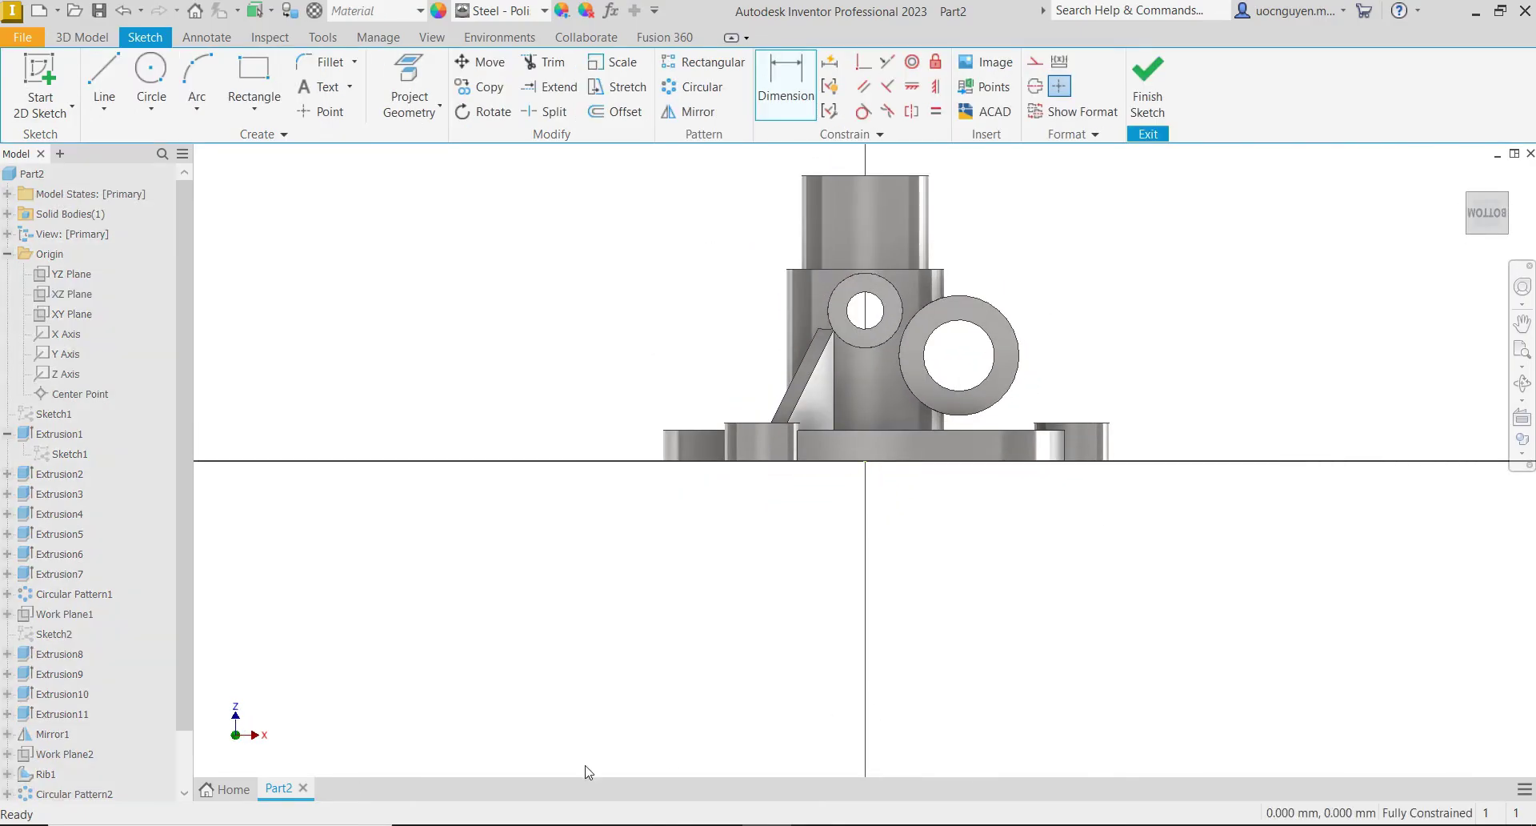
{"action": "left_click", "coordinate": [456, 813]}
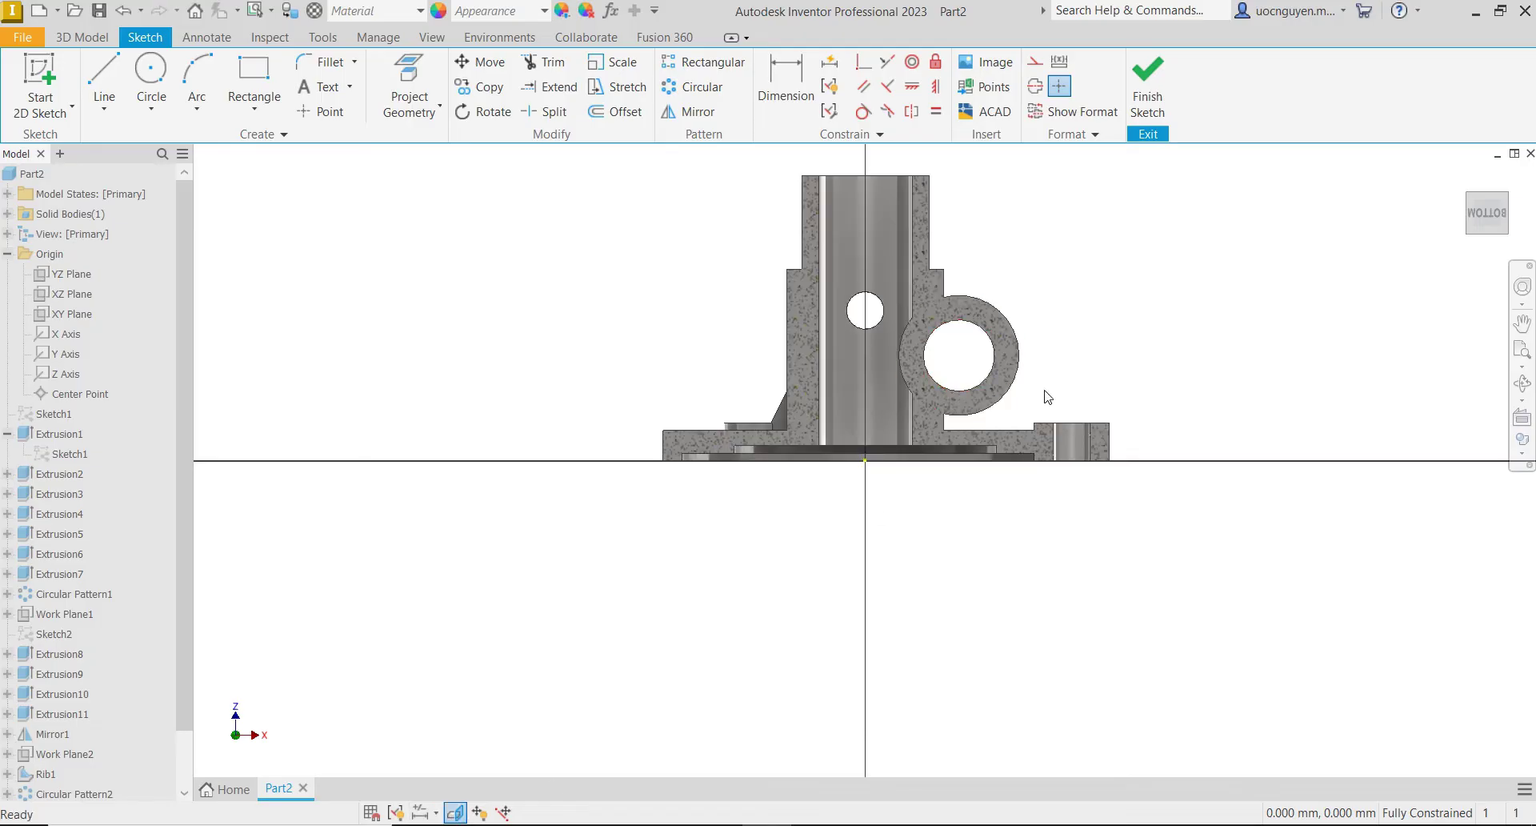
- Project the flange's top face edge and the large side boss's outer circle into the sketch as construction geometry
{"action": "scroll", "coordinate": [1048, 396], "scroll_direction": "up", "scroll_amount": 5}
{"action": "scroll", "coordinate": [1016, 353], "scroll_direction": "down", "scroll_amount": 1}
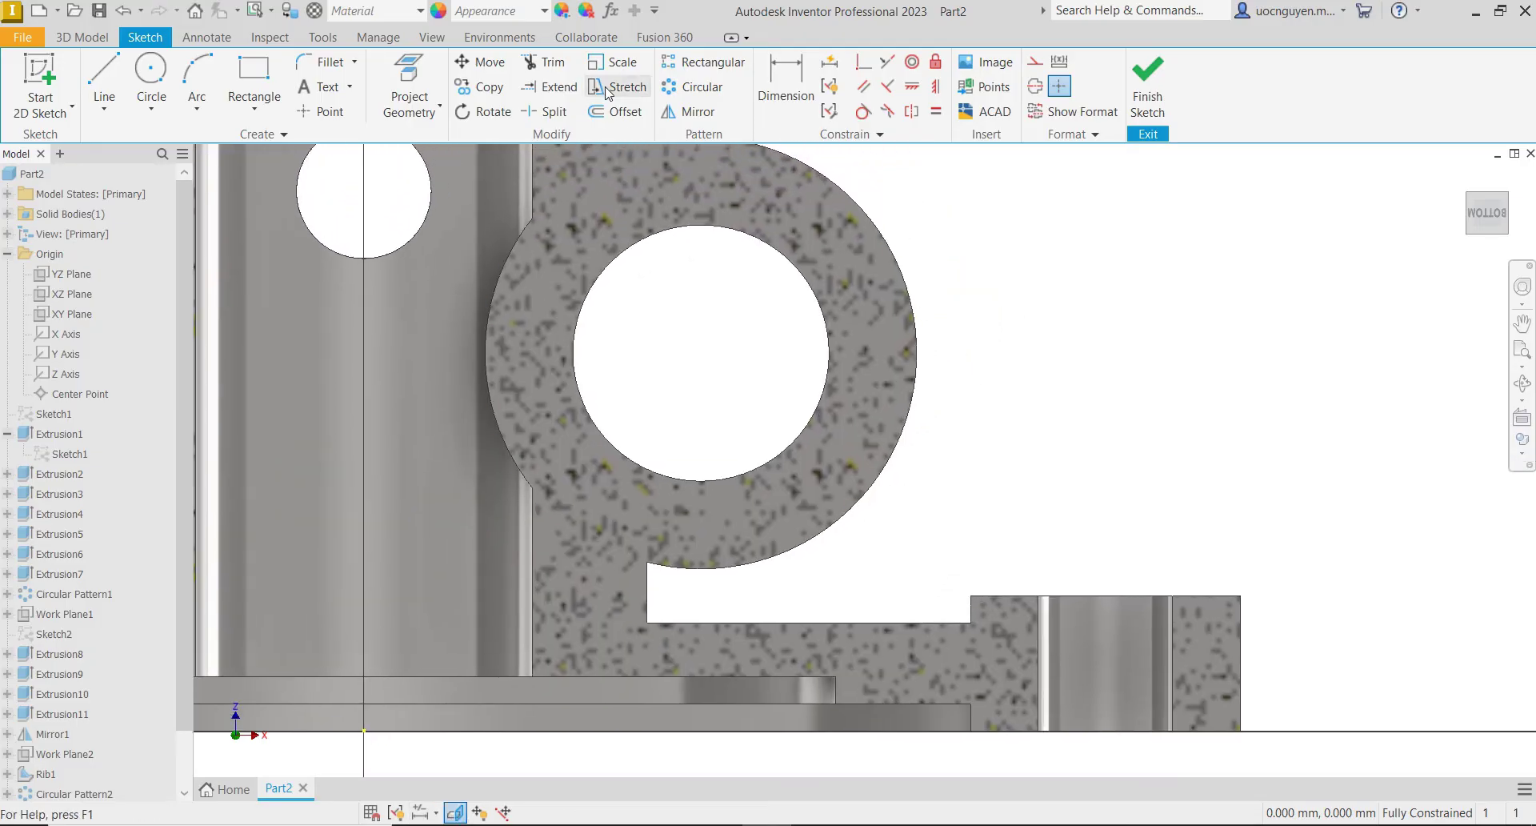
{"action": "left_click", "coordinate": [409, 88]}
{"action": "left_click", "coordinate": [860, 624]}
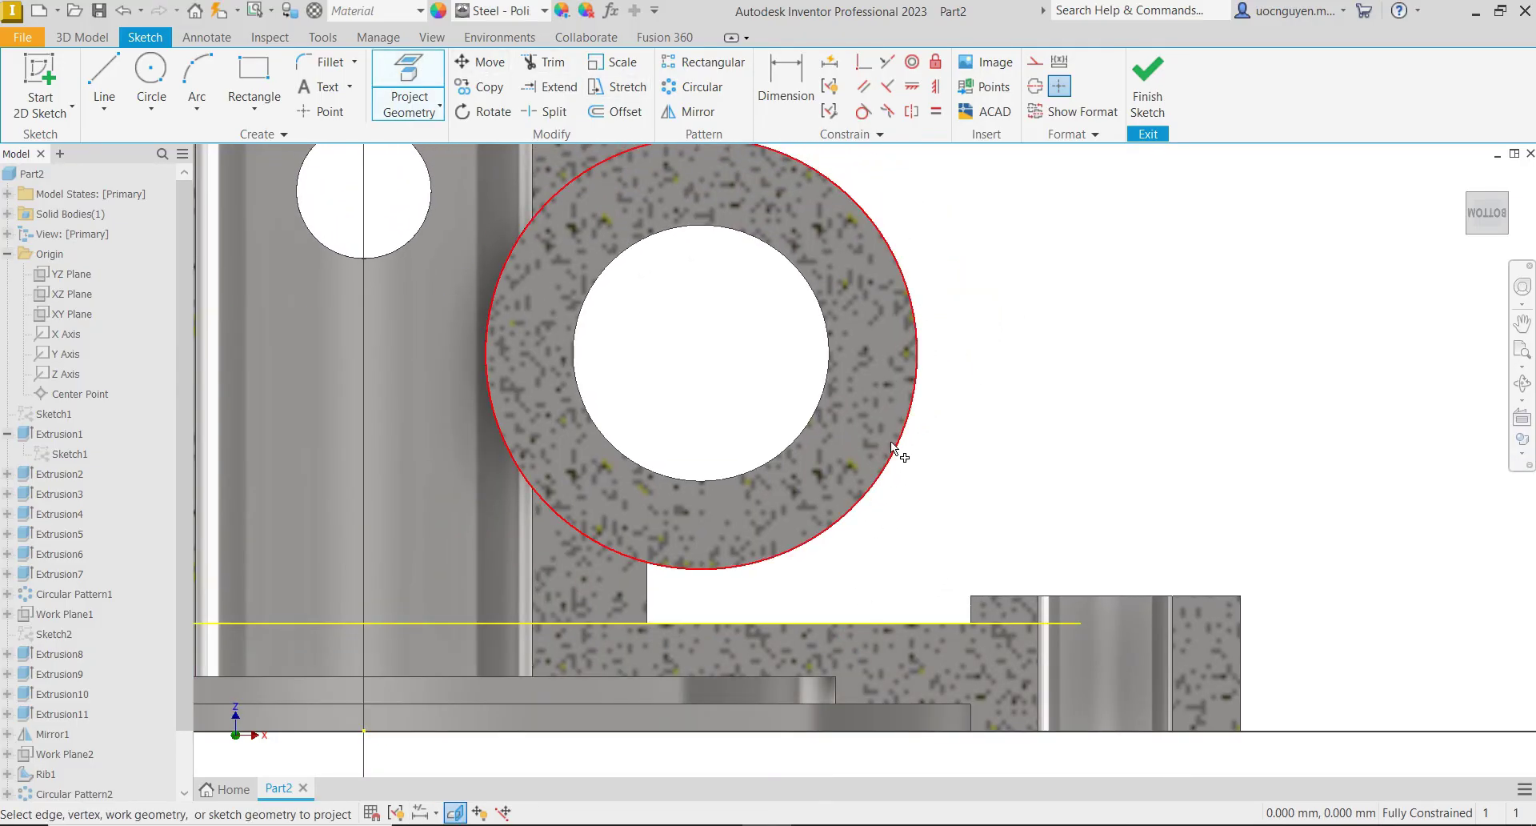
{"action": "left_click", "coordinate": [891, 440]}
{"action": "scroll", "coordinate": [1015, 439], "scroll_direction": "down", "scroll_amount": 2}
{"action": "left_click_drag", "start_coordinate": [1072, 336], "coordinate": [905, 581]}
{"action": "right_click", "coordinate": [1114, 436]}
{"action": "left_click", "coordinate": [1200, 438]}
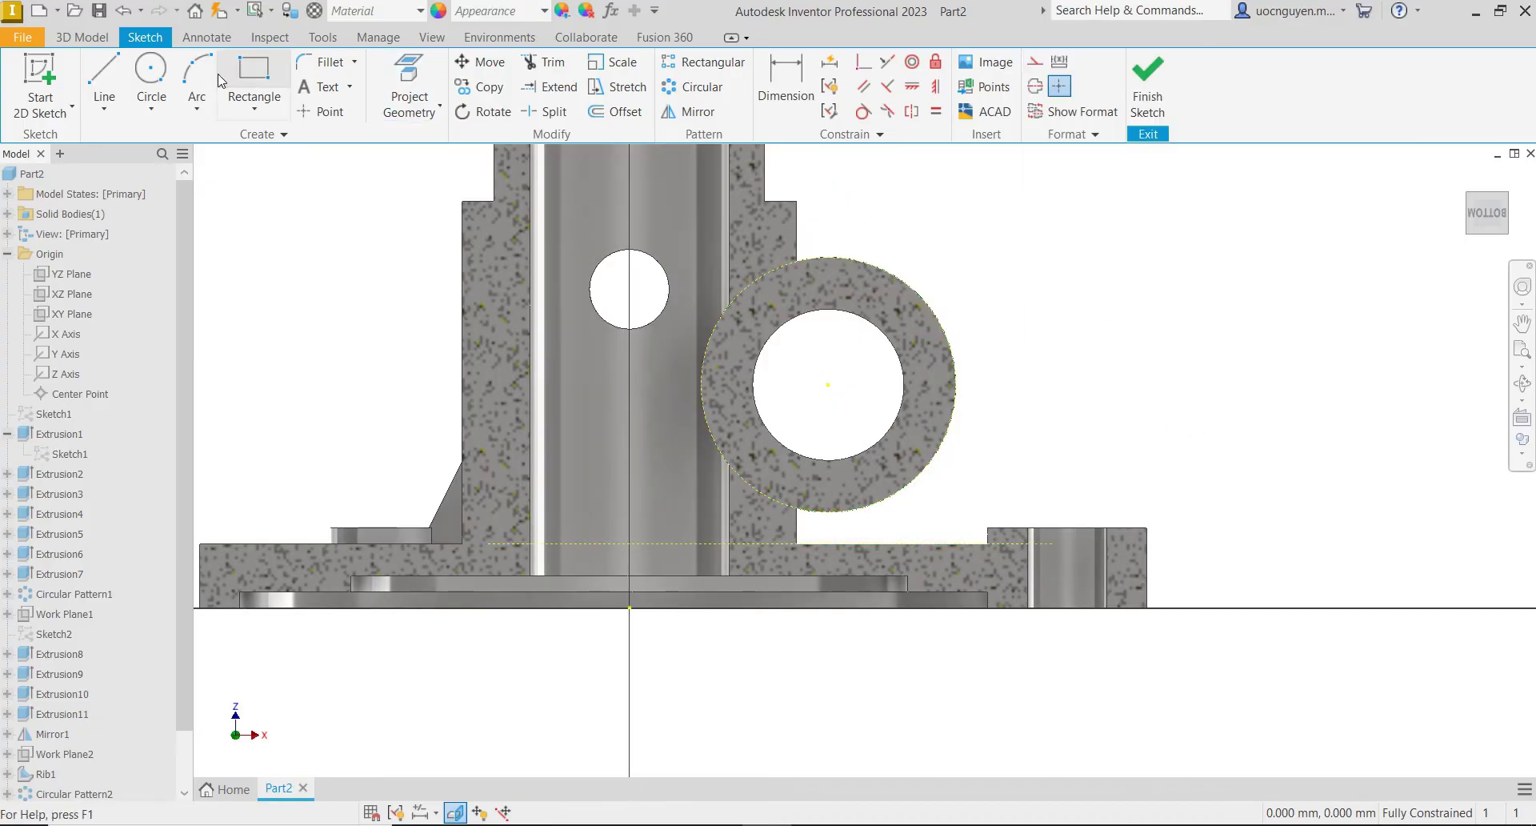
- Draw a vertical line from the large boss's projected circle down to the flange top edge and make it tangent to the circle
{"action": "left_click", "coordinate": [104, 80]}
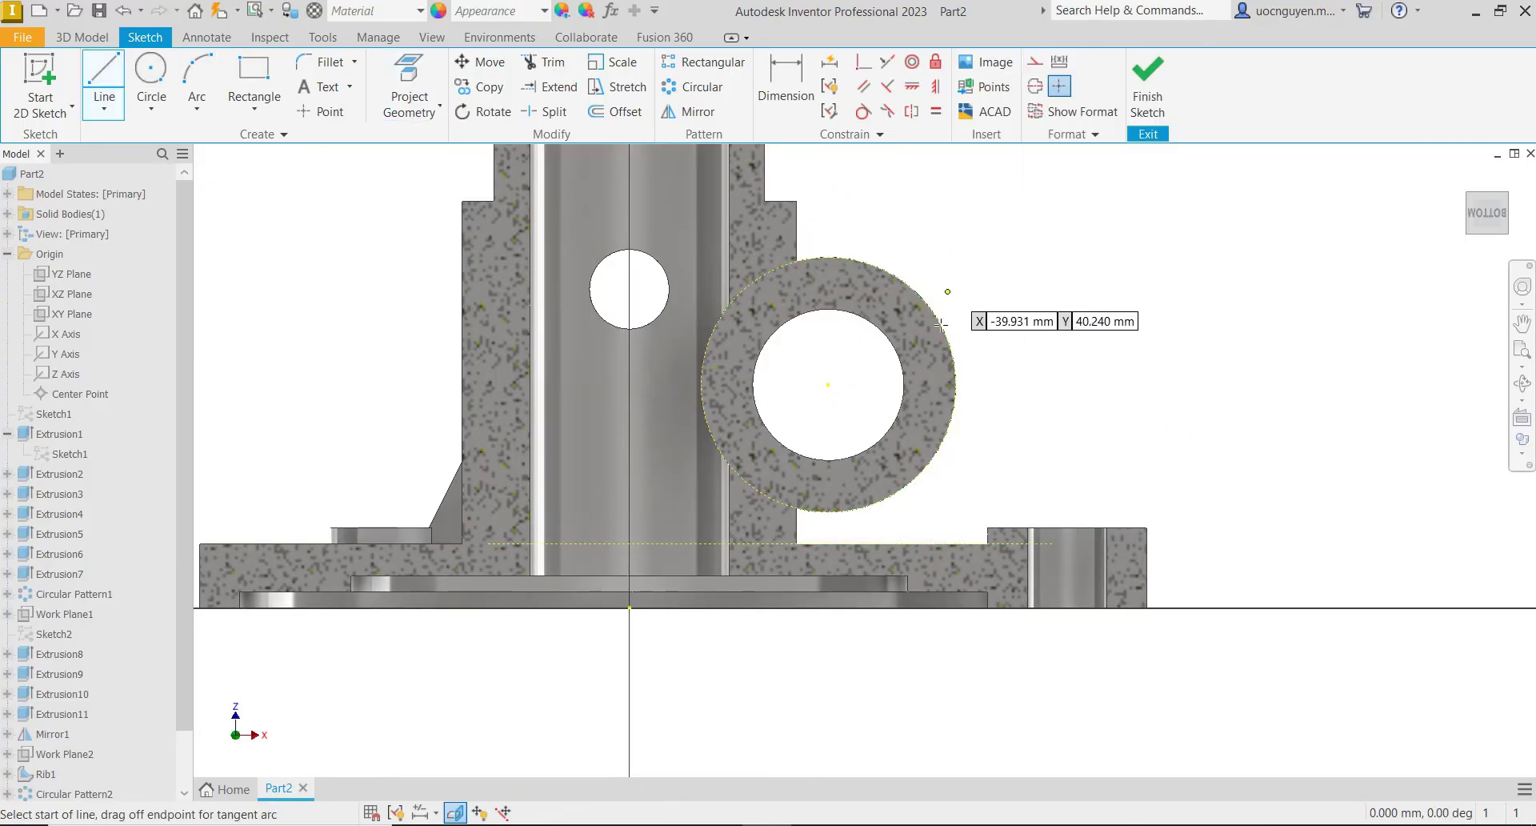
{"action": "left_click", "coordinate": [955, 385]}
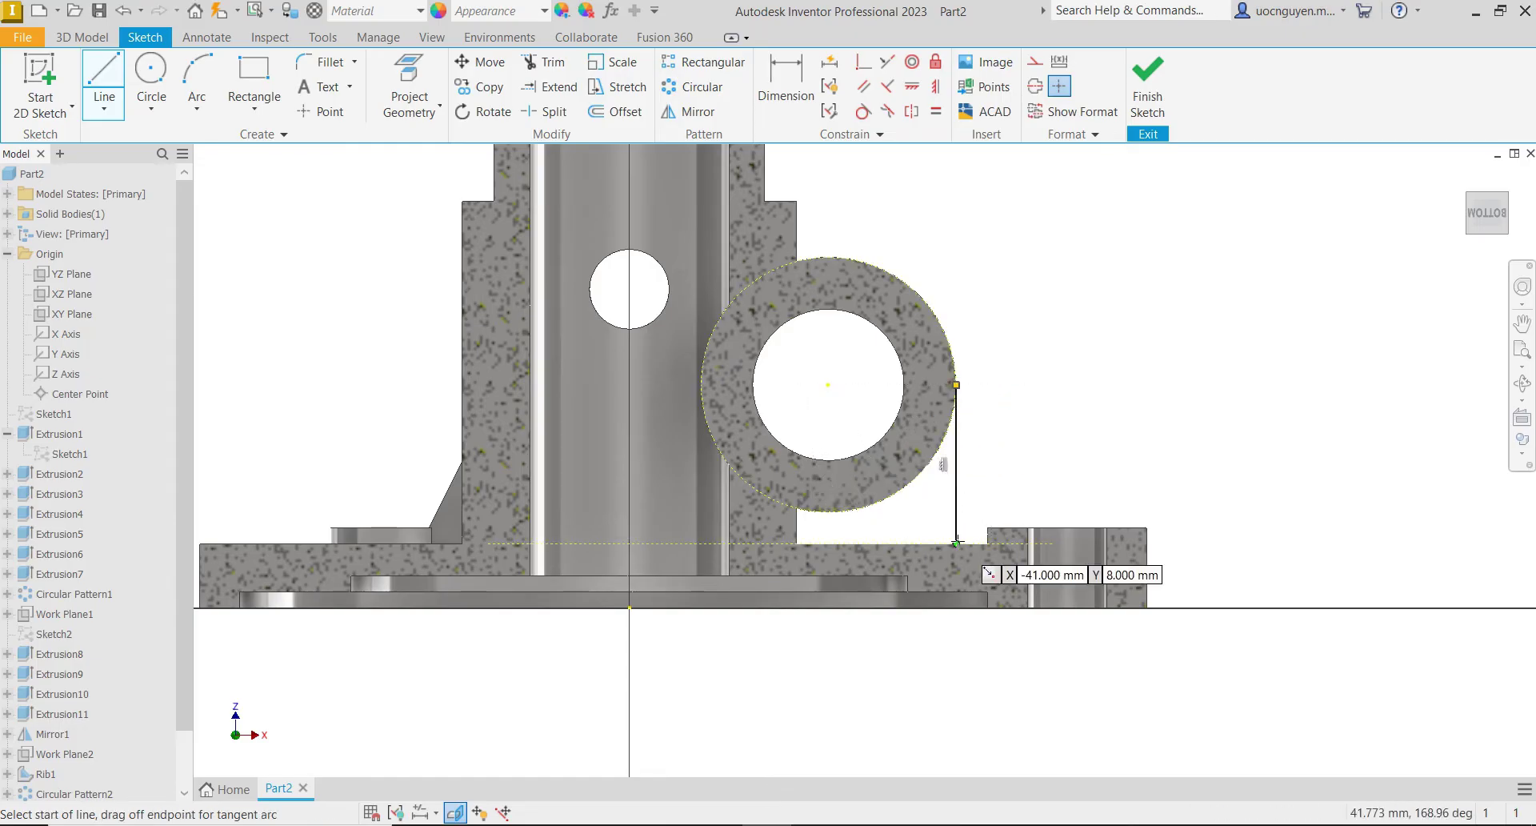
{"action": "left_click", "coordinate": [957, 544]}
{"action": "key", "text": "Escape"}
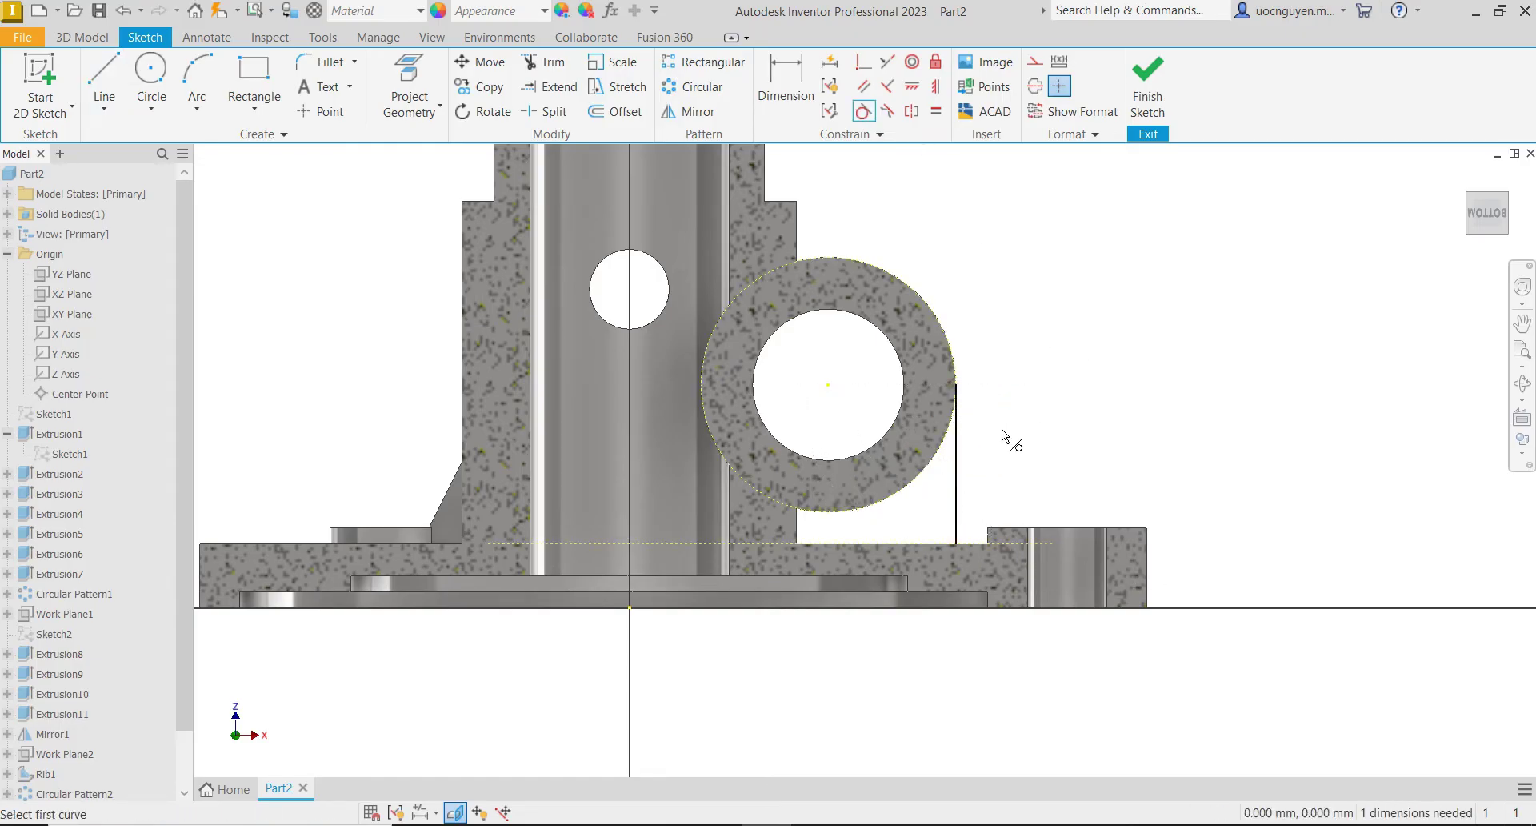
{"action": "left_click", "coordinate": [958, 432]}
{"action": "left_click", "coordinate": [957, 382]}
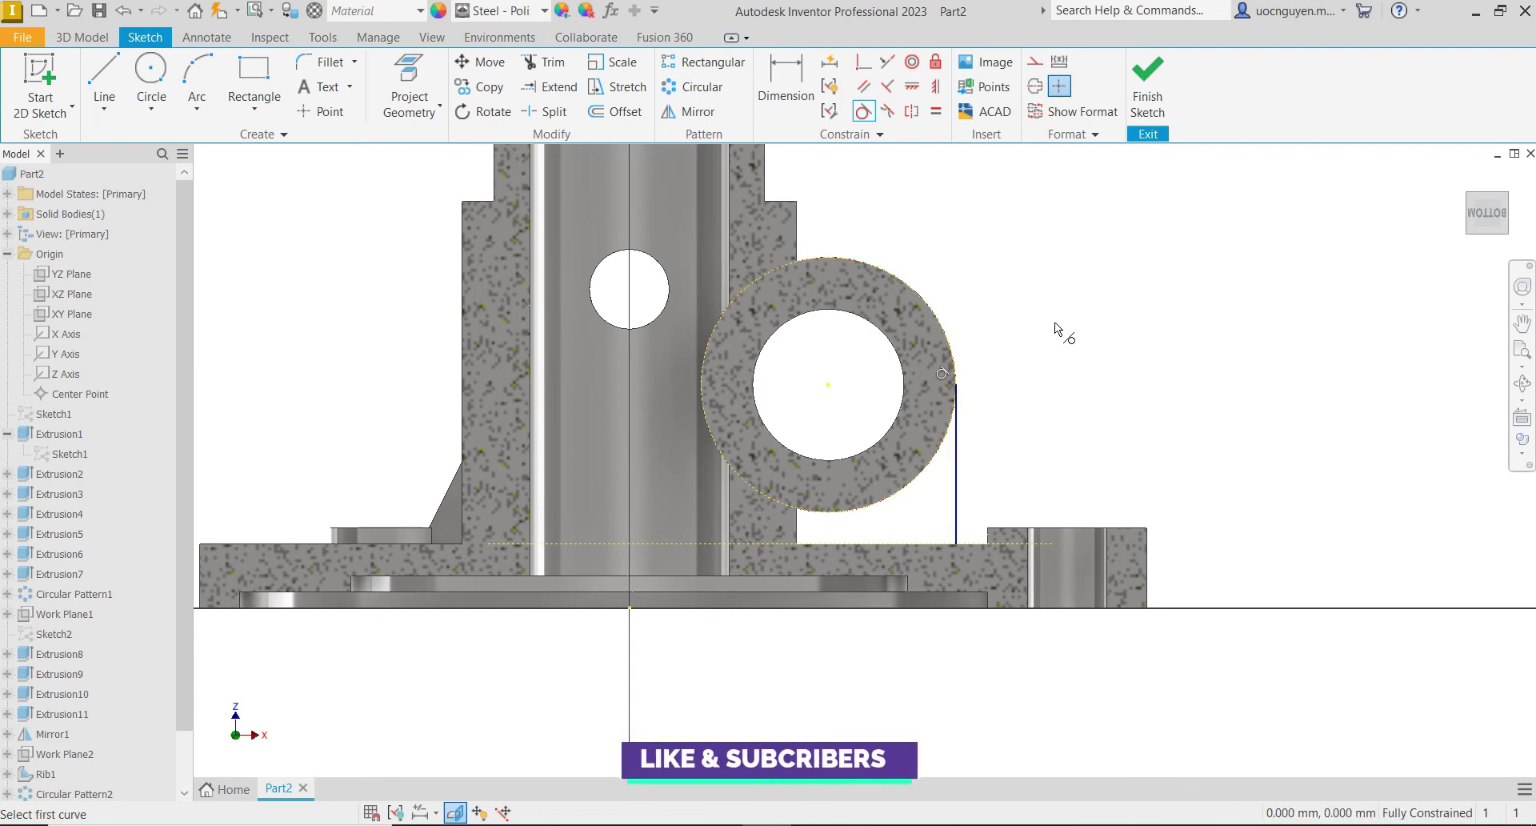
{"action": "key", "text": "Escape"}
{"action": "left_click", "coordinate": [1147, 88]}
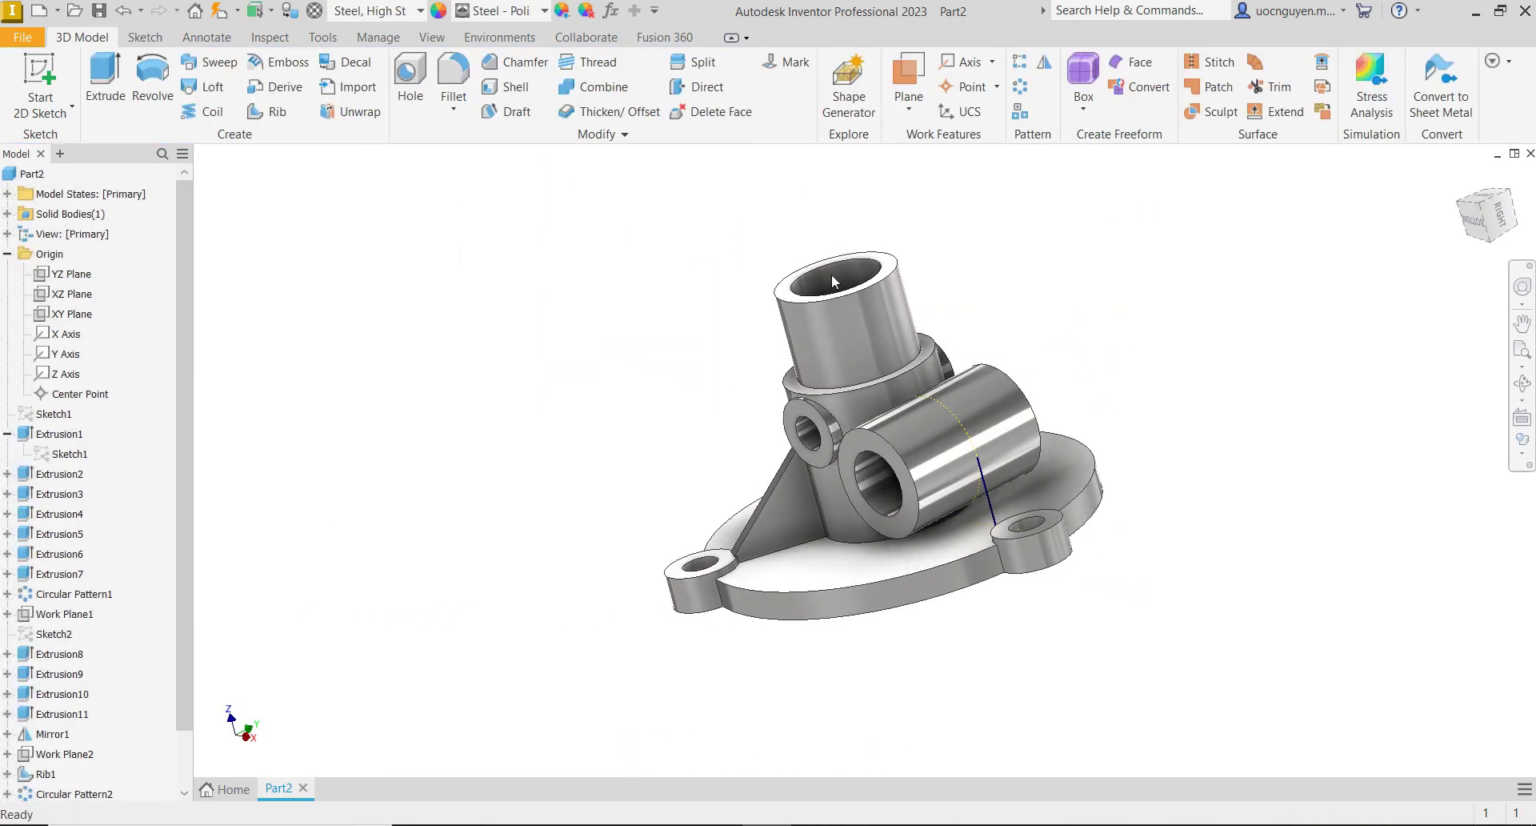
- Create a 12 mm thick rib from the vertical line, parallel to the sketch plane, symmetric and extending to the next faces under the large side boss
{"action": "left_click", "coordinate": [267, 111]}
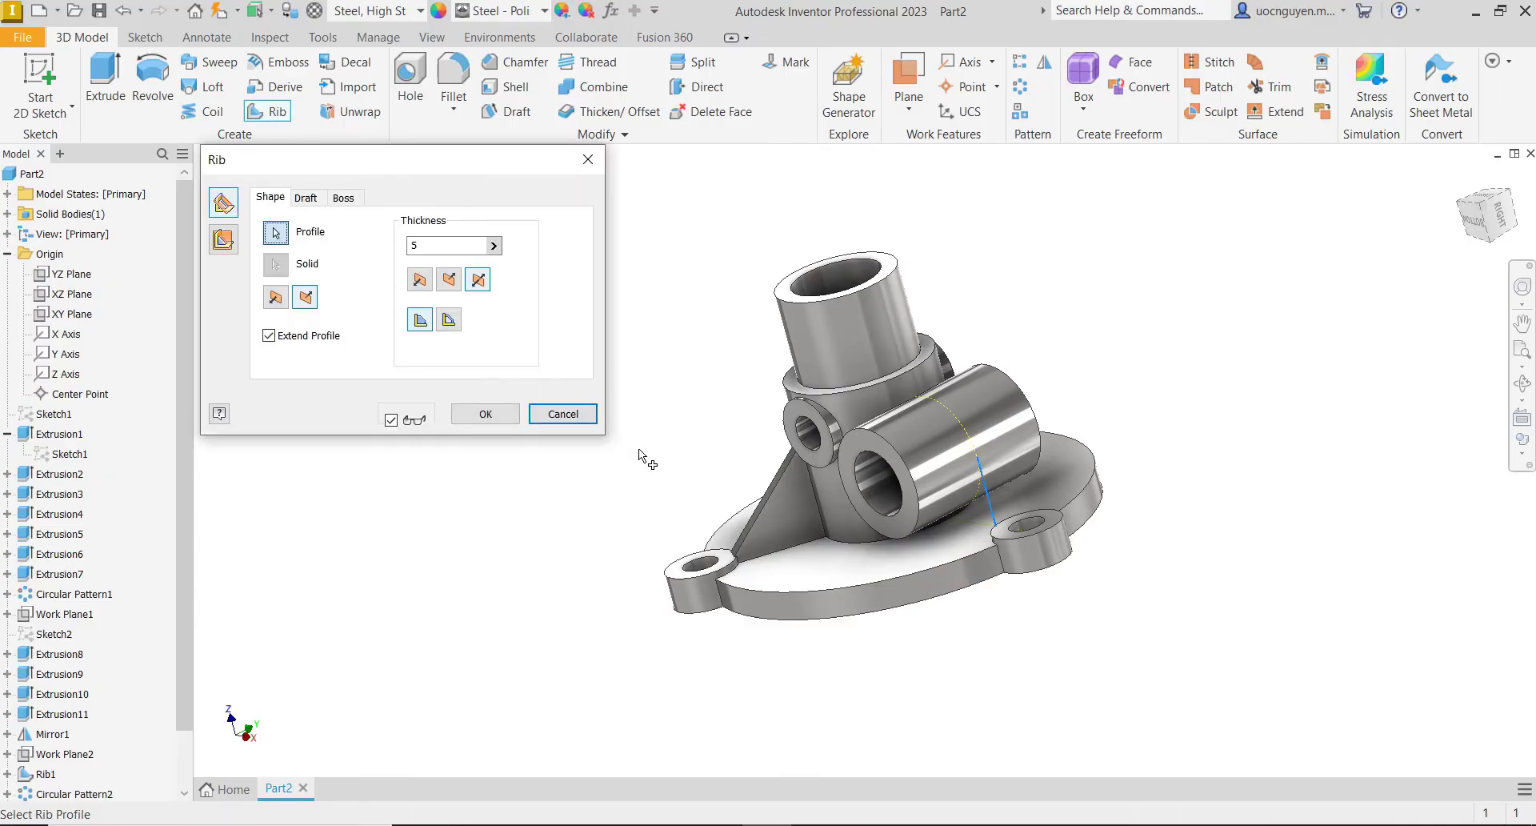
{"action": "mouse_move", "coordinate": [902, 482]}
{"action": "middle_mouse_down", "text": "shift"}
{"action": "mouse_move", "coordinate": [1005, 422]}
{"action": "mouse_move", "coordinate": [992, 433]}
{"action": "middle_mouse_up", "text": "shift"}
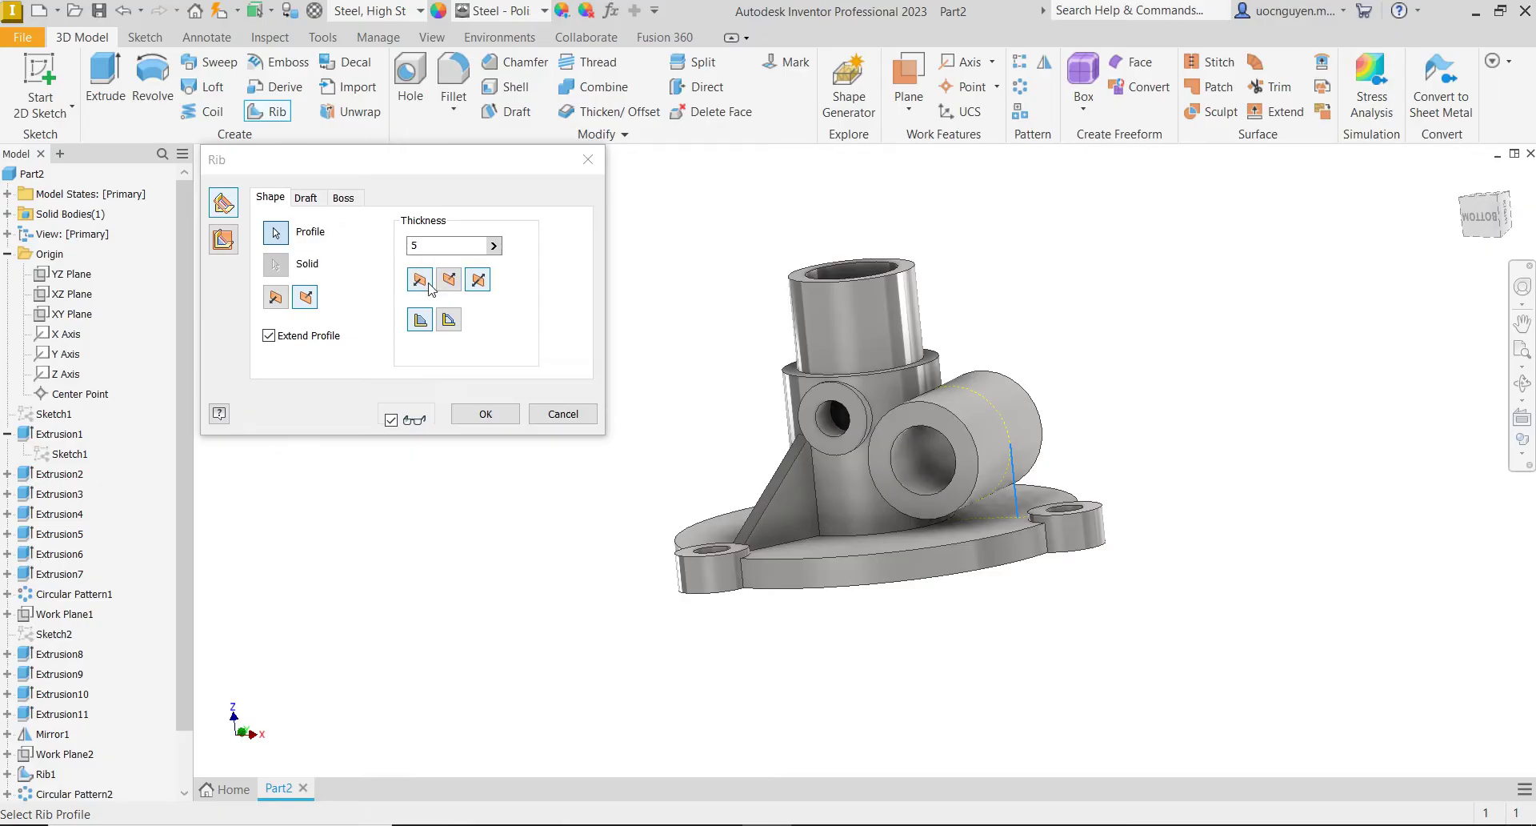
{"action": "left_click", "coordinate": [450, 321]}
{"action": "left_click", "coordinate": [425, 322]}
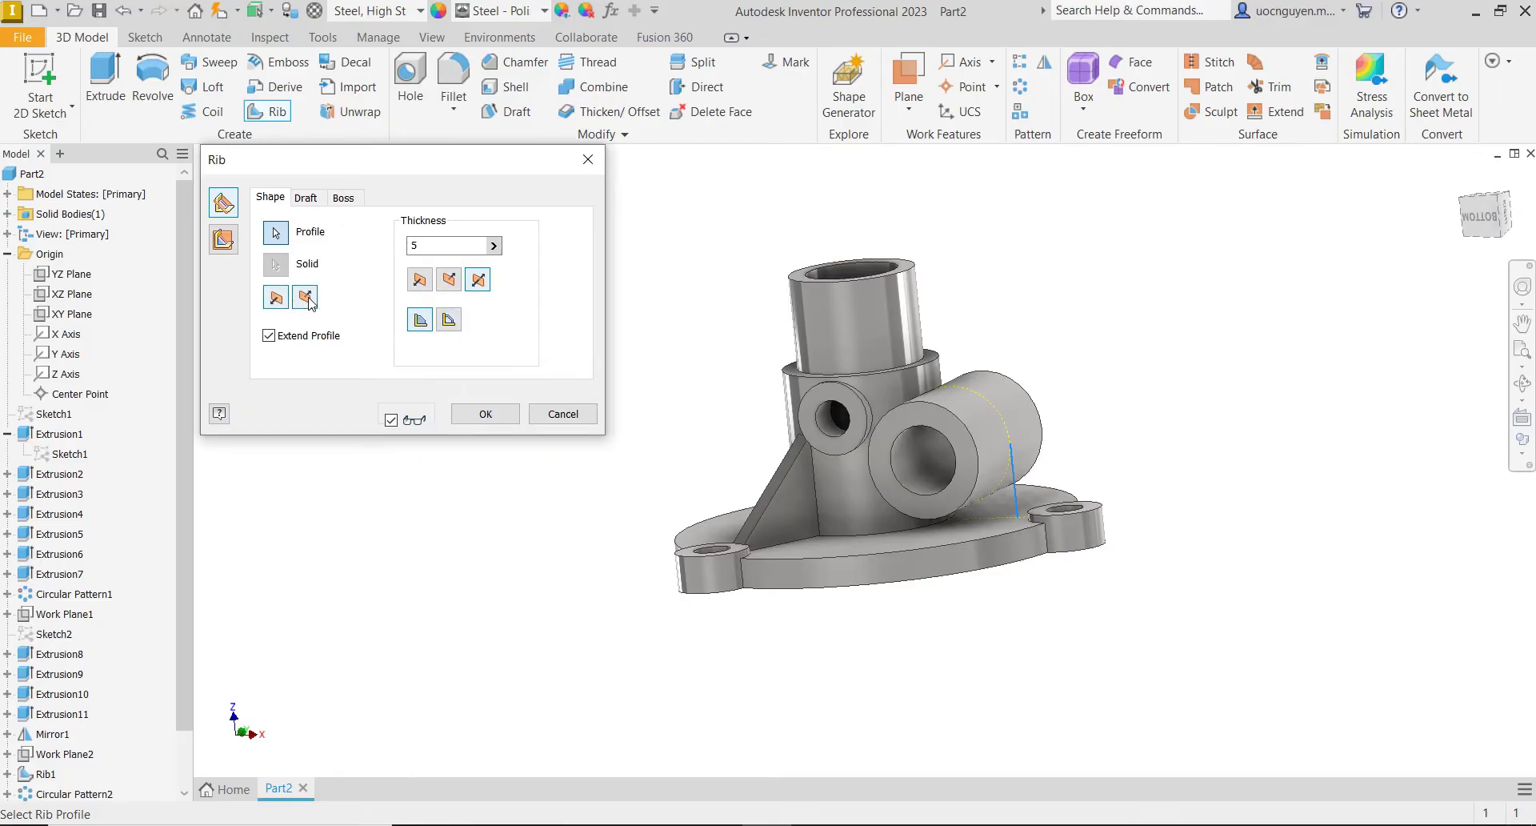
{"action": "left_click", "coordinate": [225, 249]}
{"action": "middle_click_drag", "start_coordinate": [792, 444], "coordinate": [966, 513], "text": "shift"}
{"action": "scroll", "coordinate": [966, 512], "scroll_direction": "down", "scroll_amount": 4}
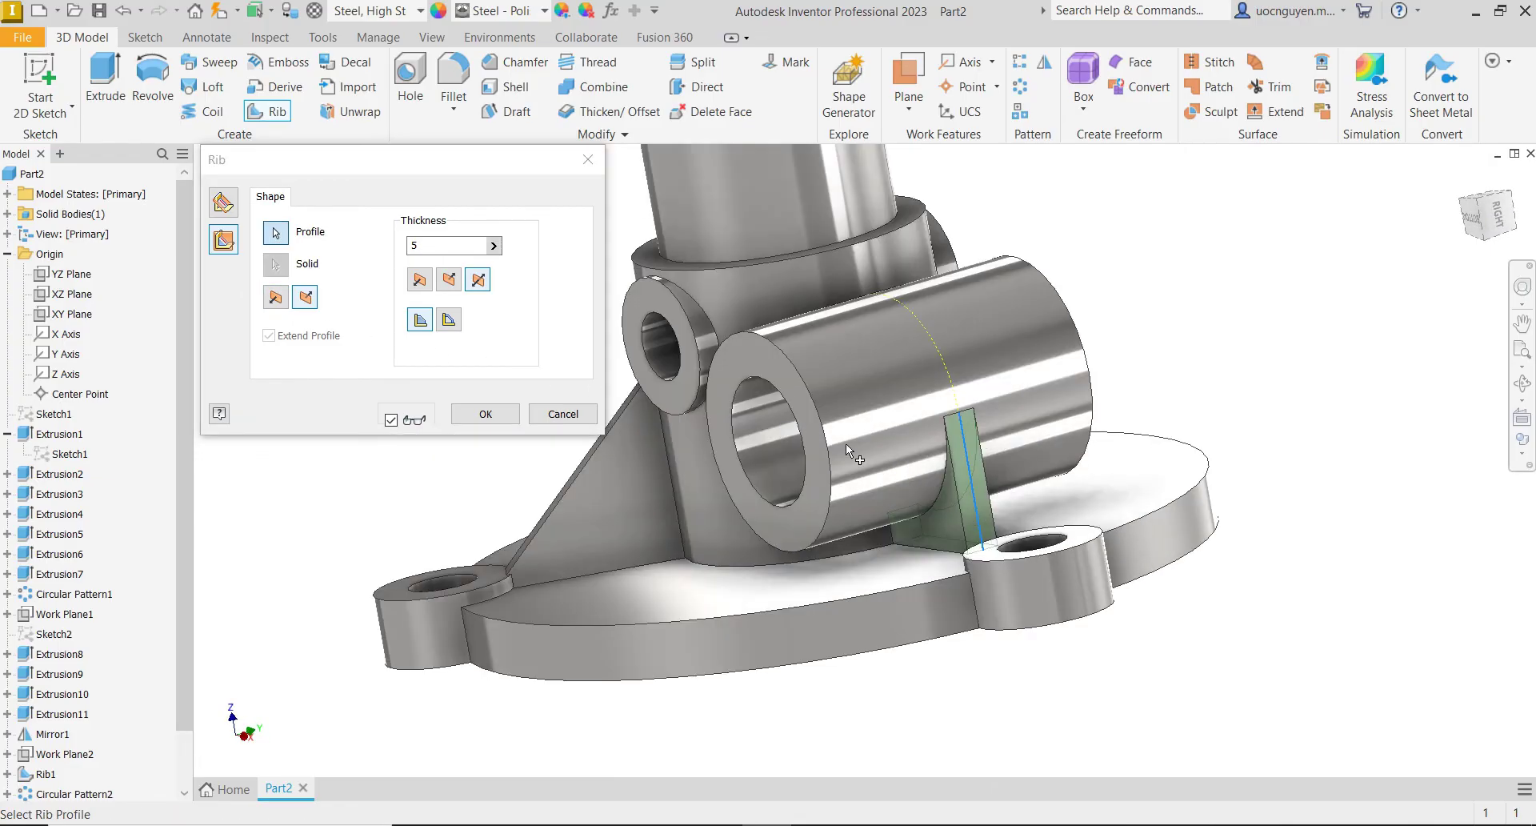
{"action": "left_click", "coordinate": [450, 244]}
{"action": "type", "text": "10"}
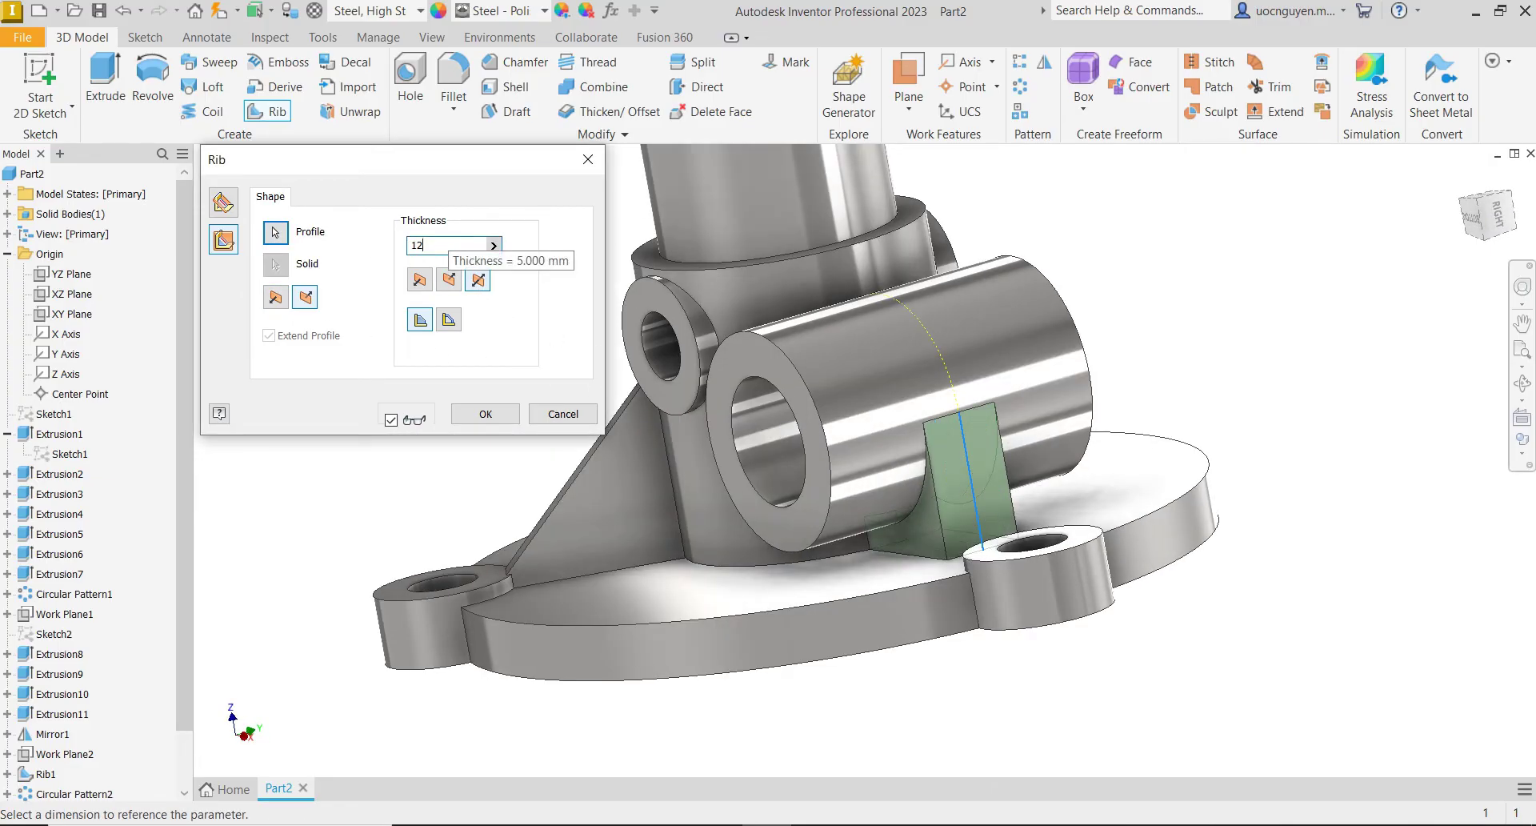
{"action": "left_click", "coordinate": [495, 420]}
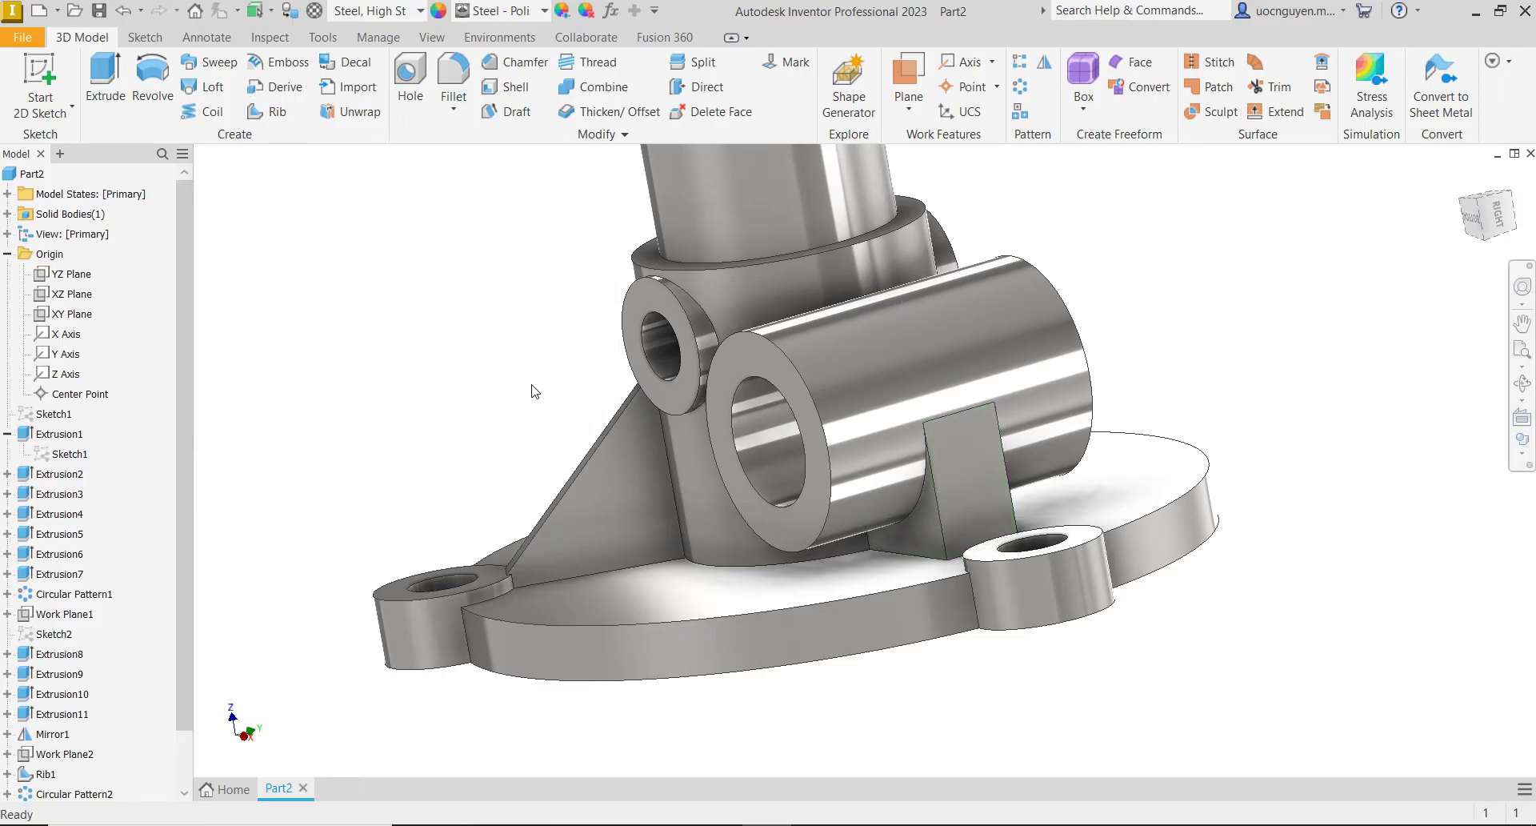
- Check the model in front view against the 2D drawing and start a sketch on the XZ plane
{"action": "mouse_move", "coordinate": [535, 390]}
{"action": "middle_mouse_down", "text": "shift"}
{"action": "mouse_move", "coordinate": [638, 359]}
{"action": "mouse_move", "coordinate": [610, 384]}
{"action": "mouse_move", "coordinate": [593, 365]}
{"action": "mouse_move", "coordinate": [602, 413]}
{"action": "middle_mouse_up", "text": "shift"}
{"action": "scroll", "coordinate": [656, 497], "scroll_direction": "down", "scroll_amount": 3}
{"action": "middle_click_drag", "start_coordinate": [980, 421], "coordinate": [1010, 421]}
{"action": "left_click", "coordinate": [1479, 227]}
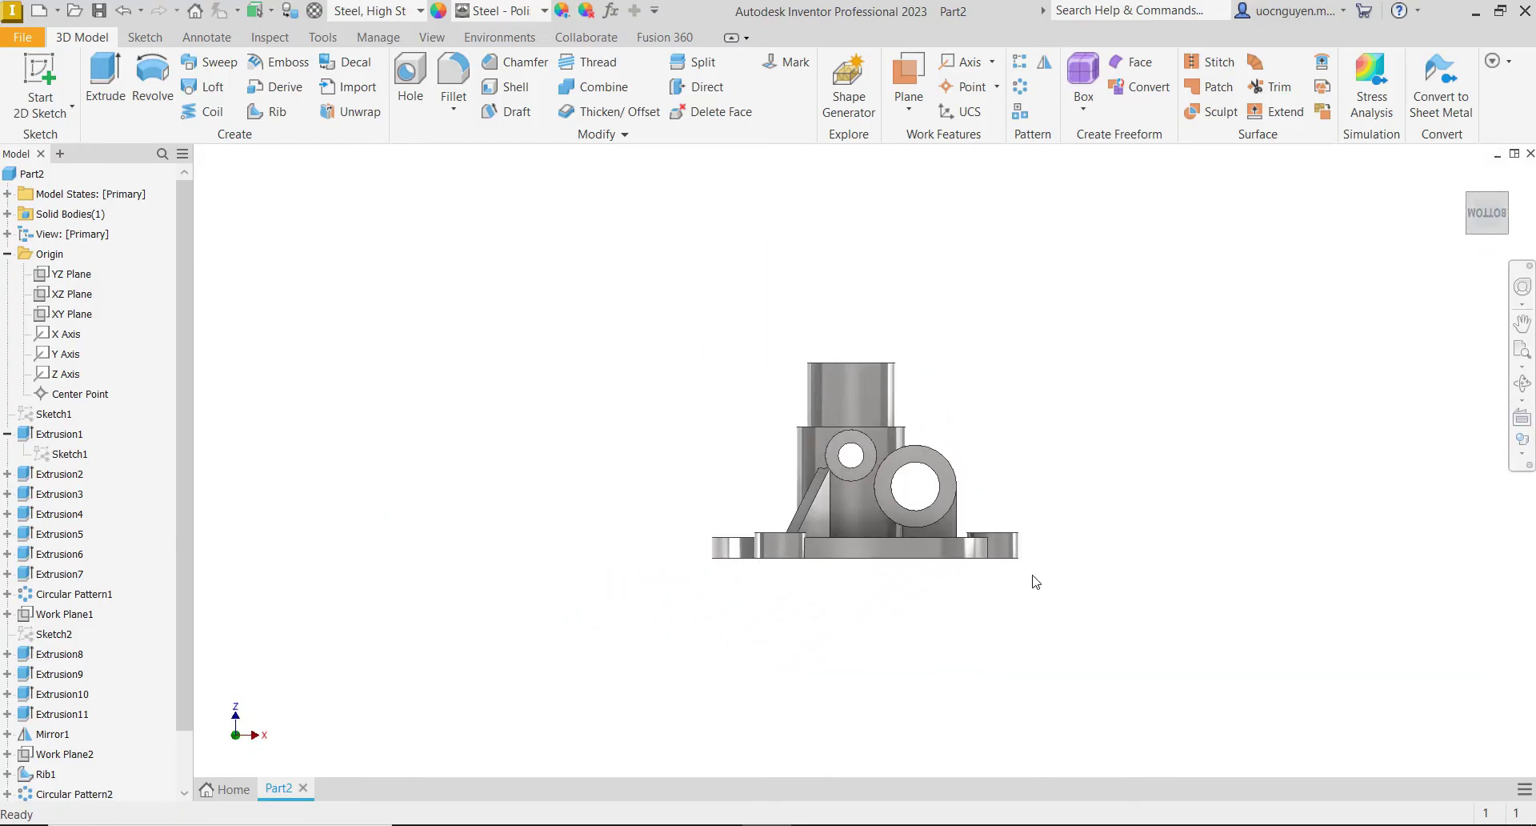
{"action": "scroll", "coordinate": [1032, 576], "scroll_direction": "up", "scroll_amount": 3}
{"action": "key", "text": "alt+Tab"}
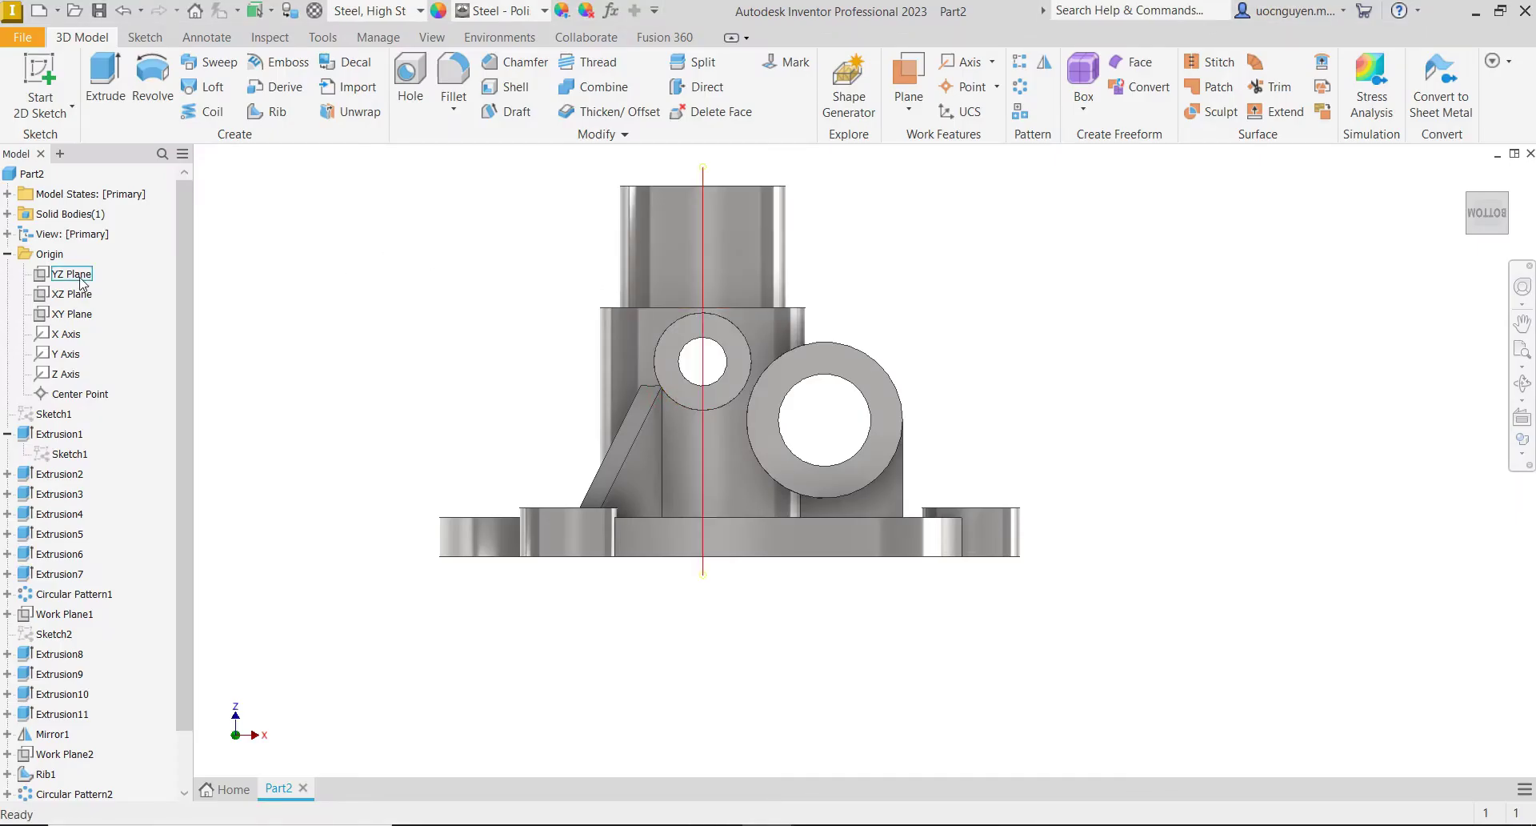
{"action": "left_click", "coordinate": [81, 296]}
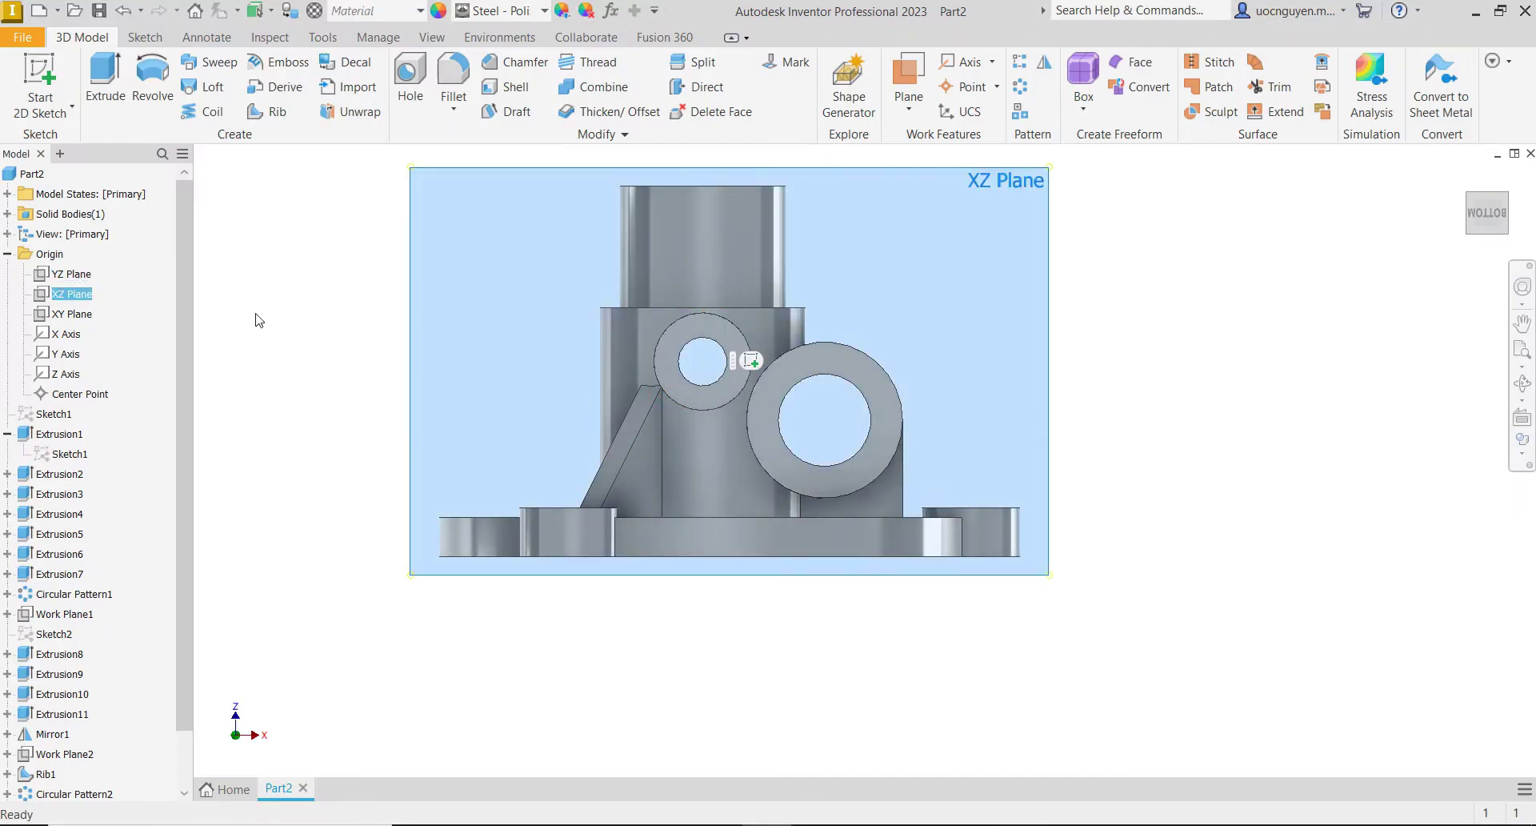
{"action": "left_click", "coordinate": [752, 361]}
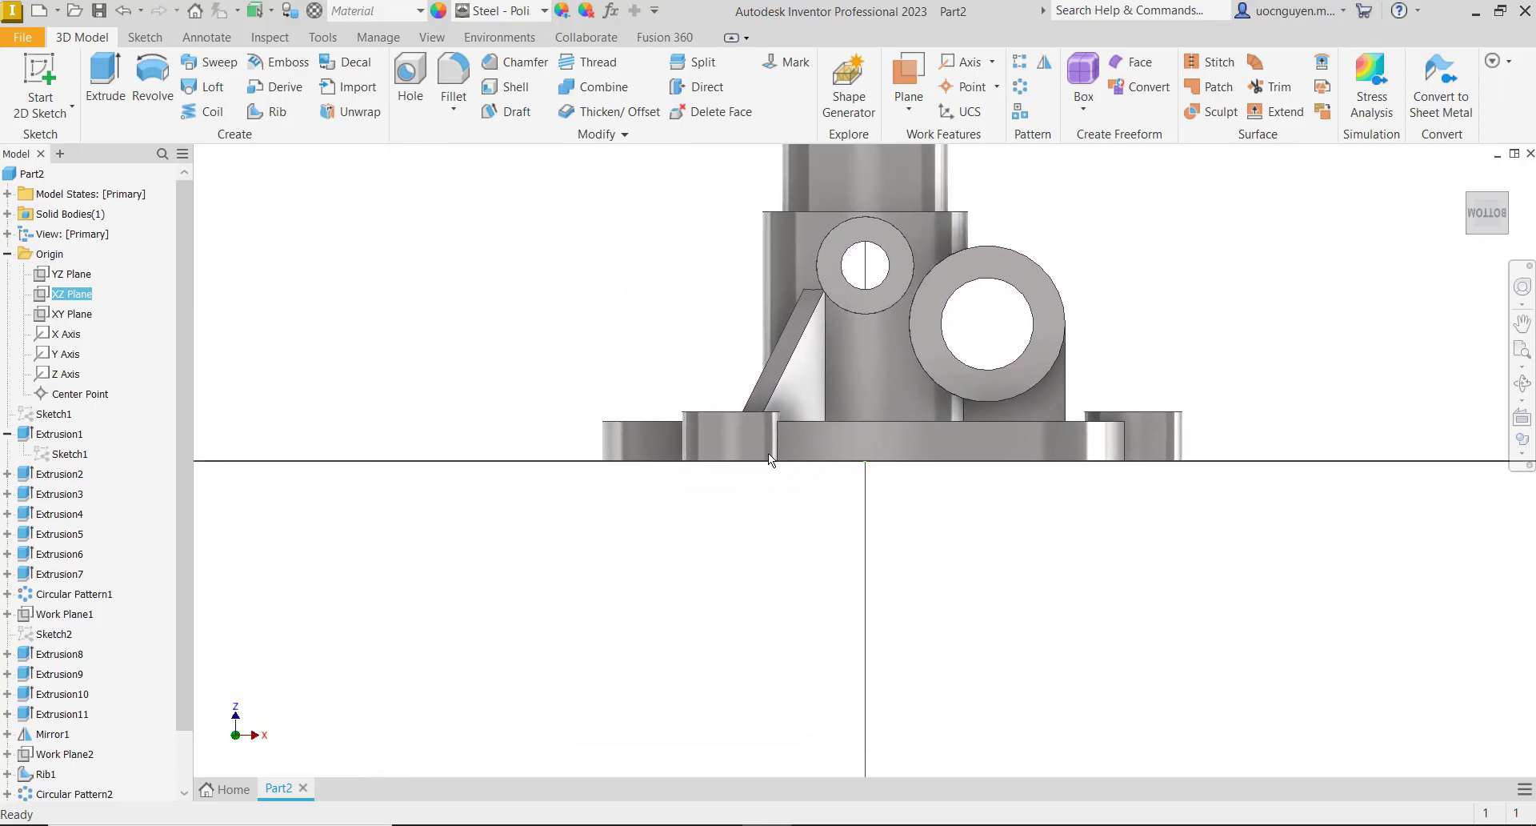
{"action": "middle_click_drag", "start_coordinate": [658, 275], "coordinate": [479, 449]}
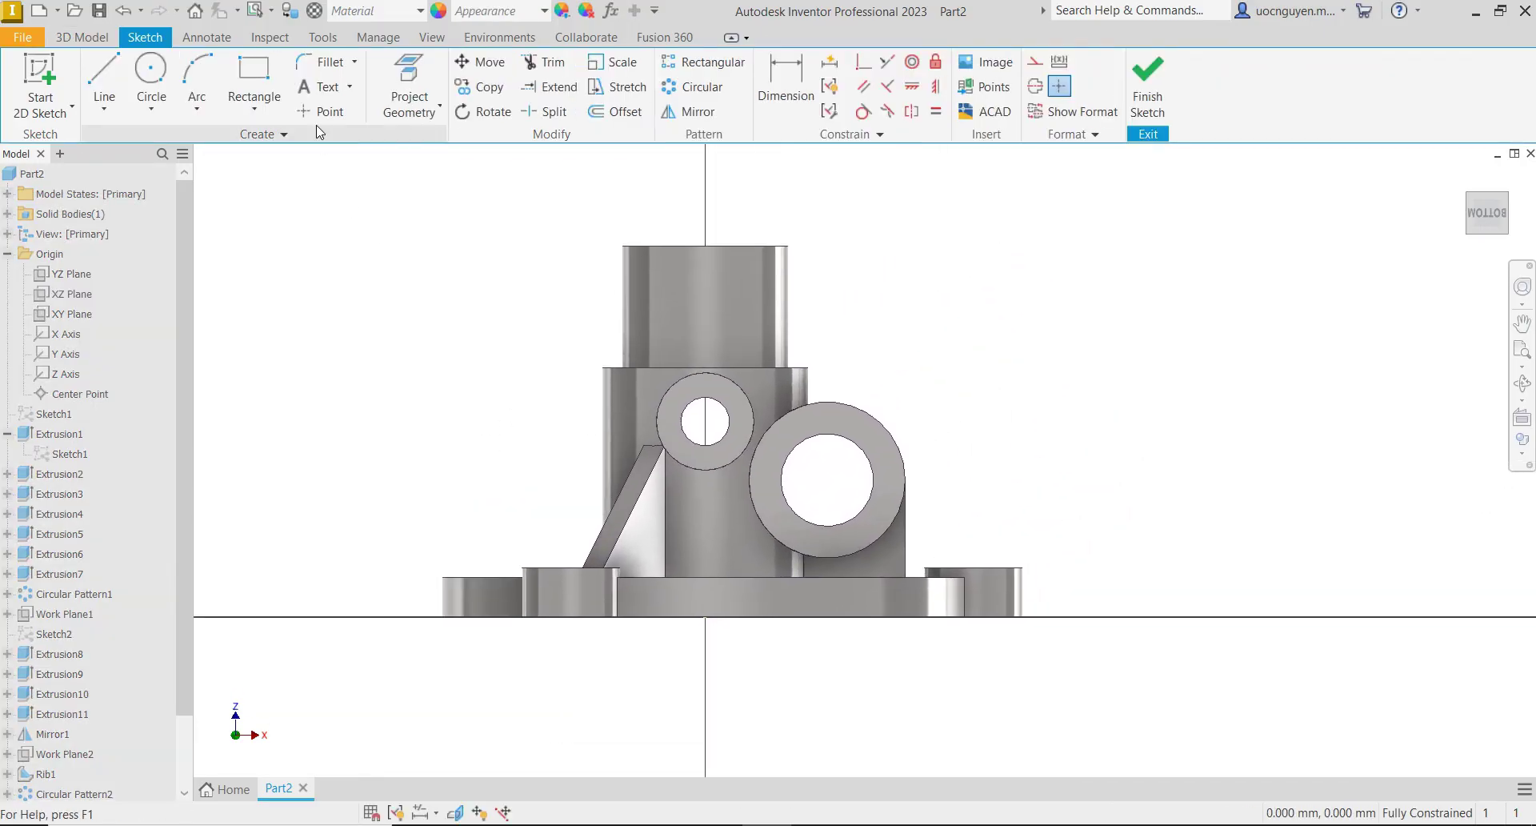
- Project the large boss's outer circle as construction geometry and draw a slanted line about 43 mm long from its centre, up and away from the cylinder
{"action": "left_click", "coordinate": [409, 88]}
{"action": "left_click", "coordinate": [888, 425]}
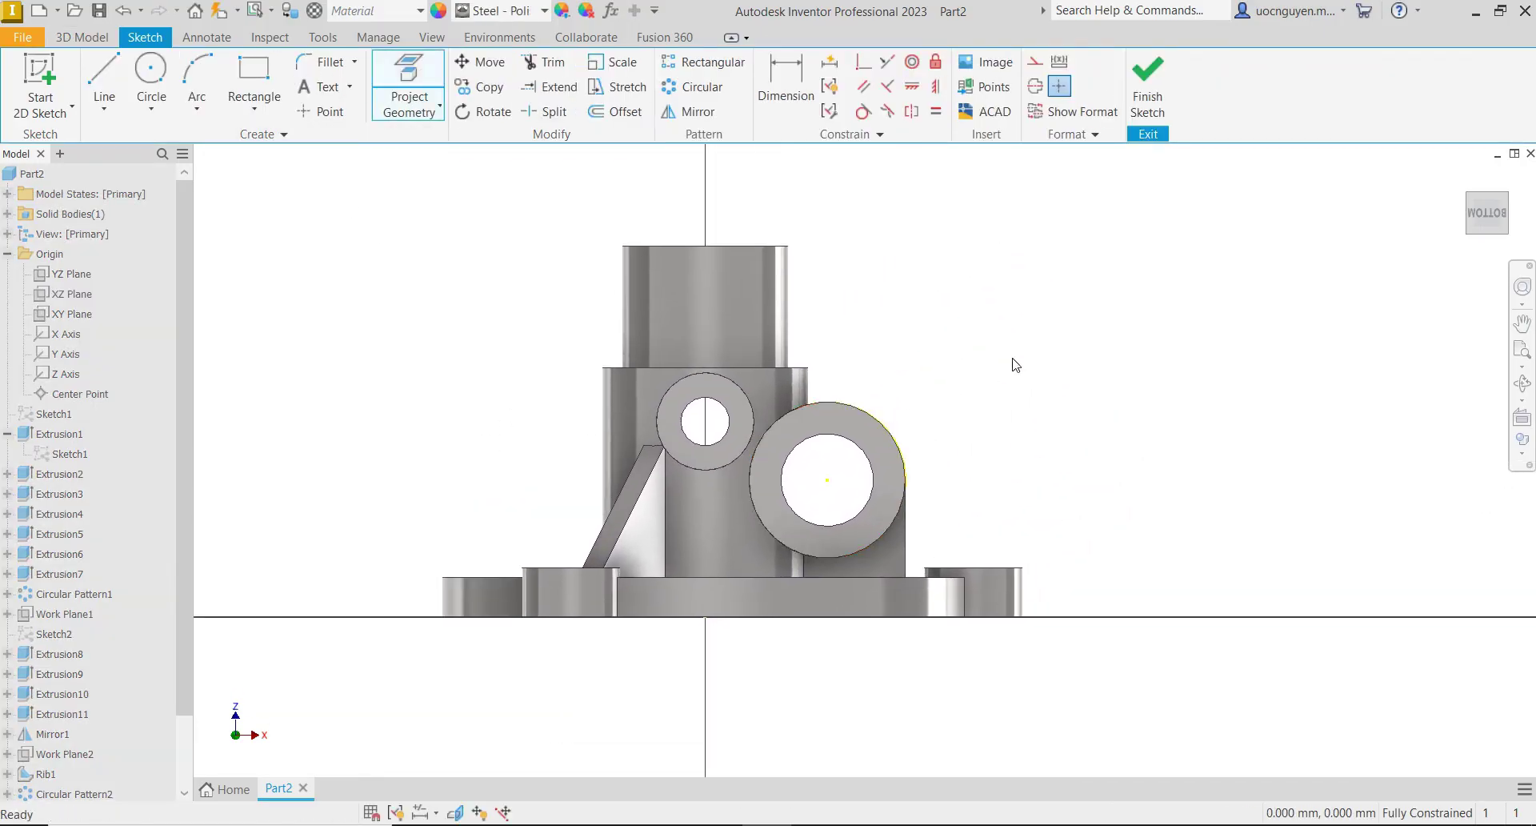
{"action": "right_click", "coordinate": [890, 438]}
{"action": "left_click", "coordinate": [1101, 386]}
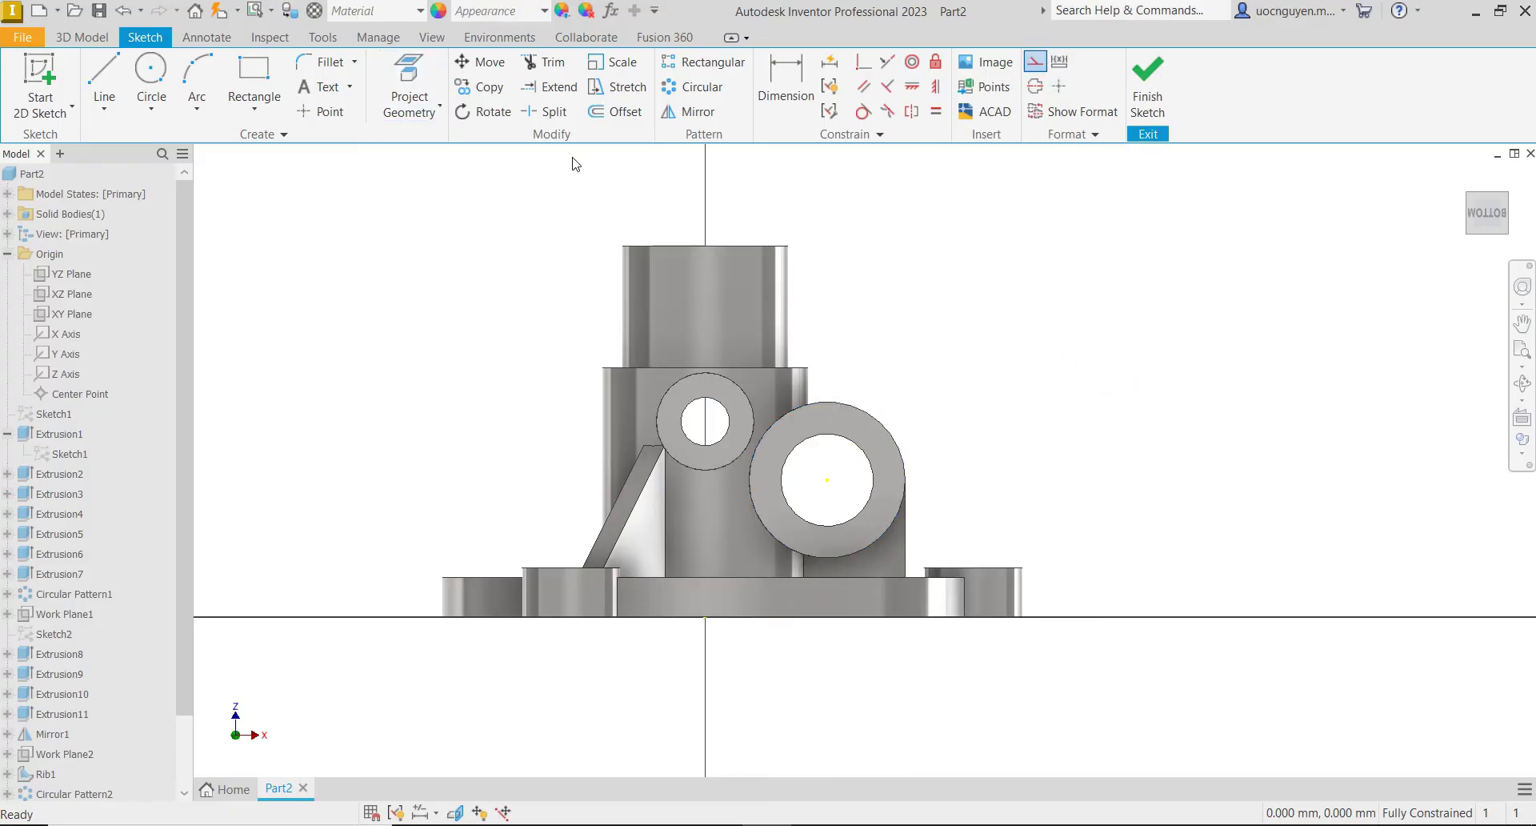
{"action": "left_click", "coordinate": [104, 80]}
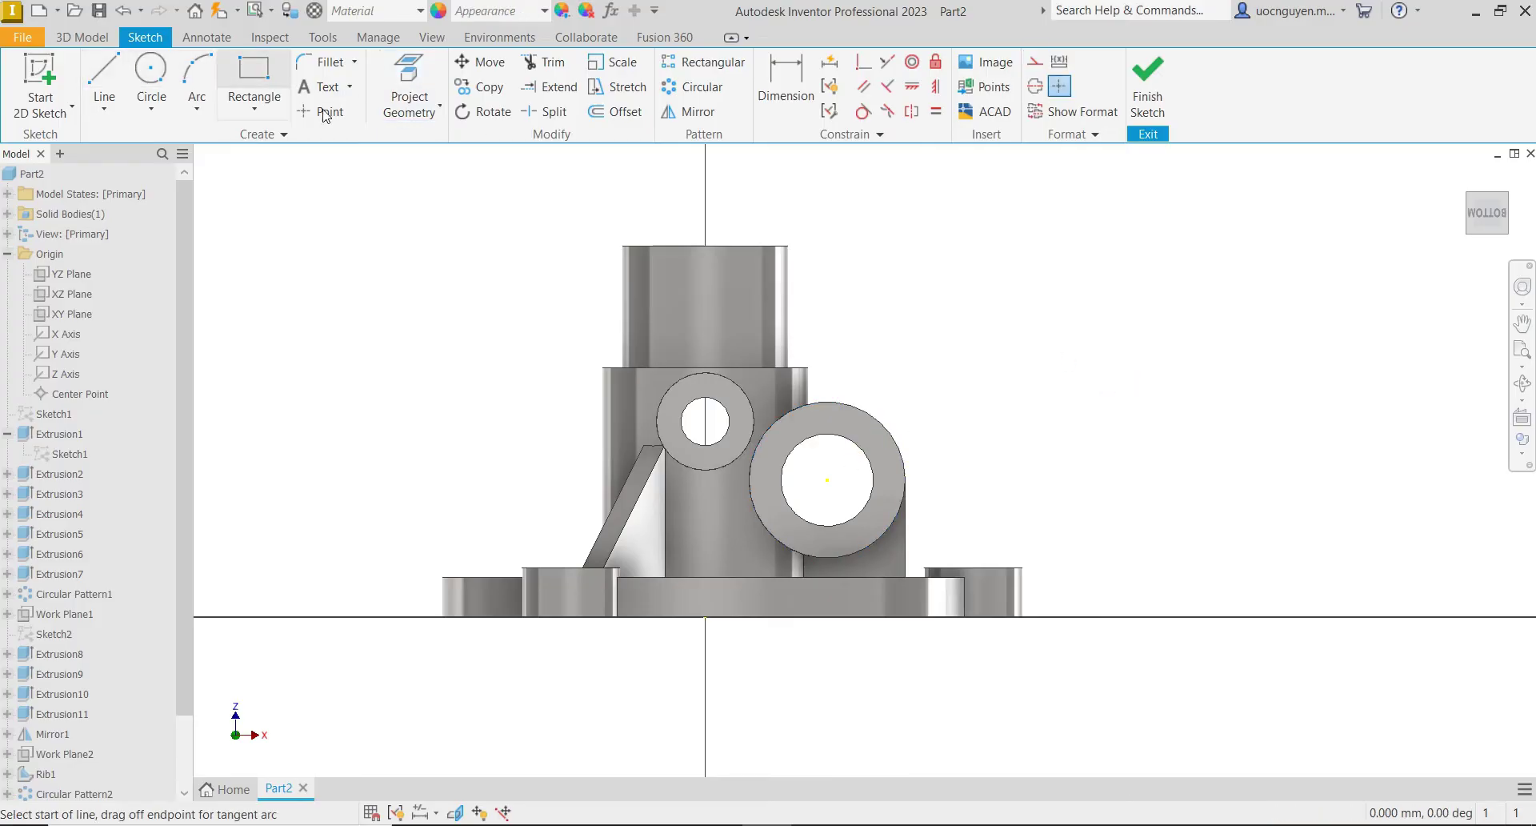
{"action": "left_click", "coordinate": [826, 480]}
{"action": "left_click", "coordinate": [971, 328]}
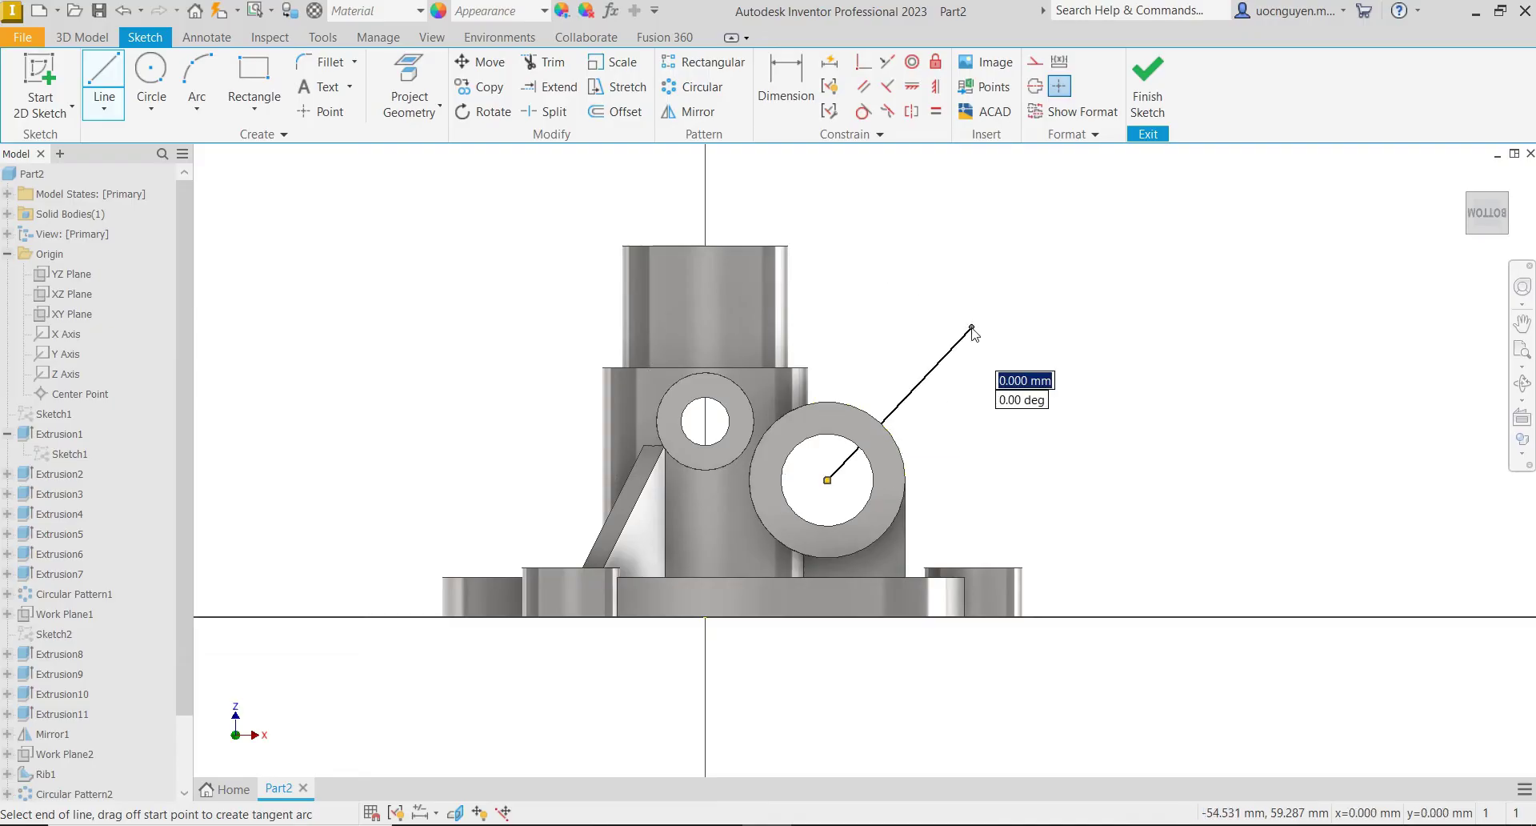
{"action": "key", "text": "Escape"}
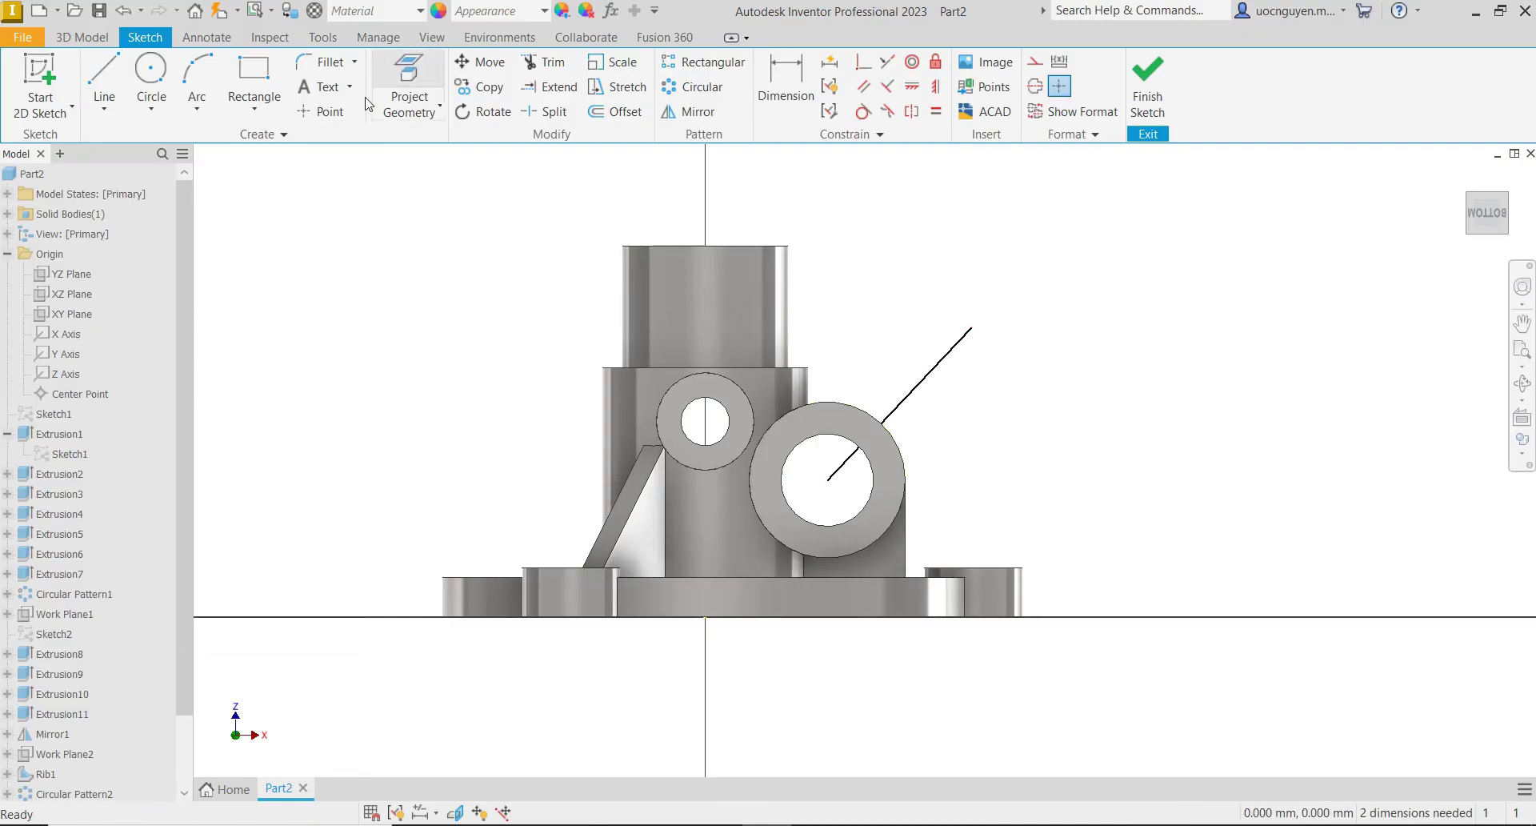
- Project the XY plane into the sketch and turn both the projected line and the slanted line into construction geometry
{"action": "left_click", "coordinate": [409, 84]}
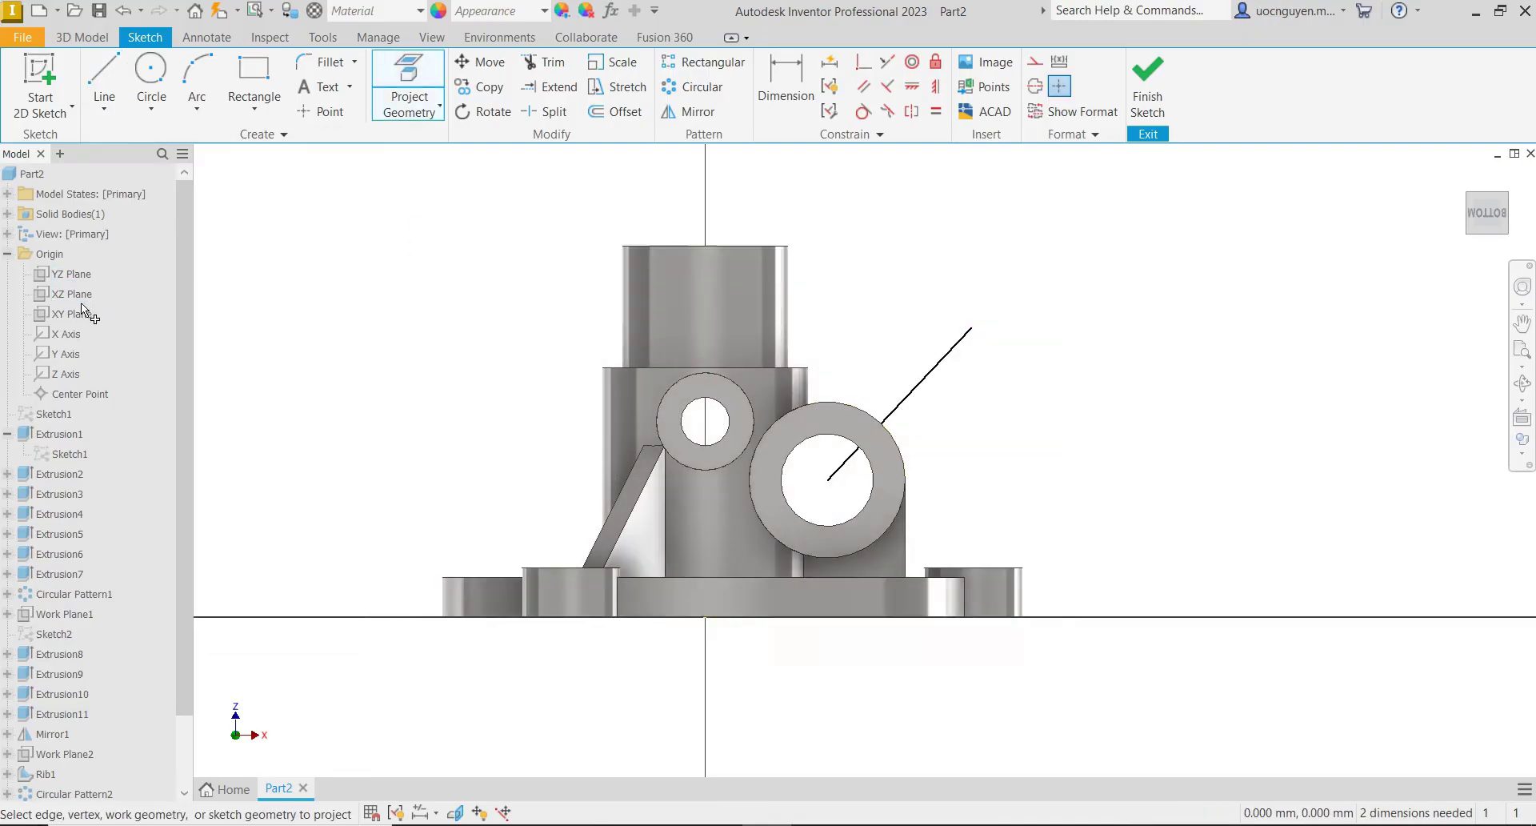
{"action": "left_click", "coordinate": [82, 312]}
{"action": "key", "text": "Escape"}
{"action": "left_click_drag", "start_coordinate": [1138, 555], "coordinate": [1077, 652]}
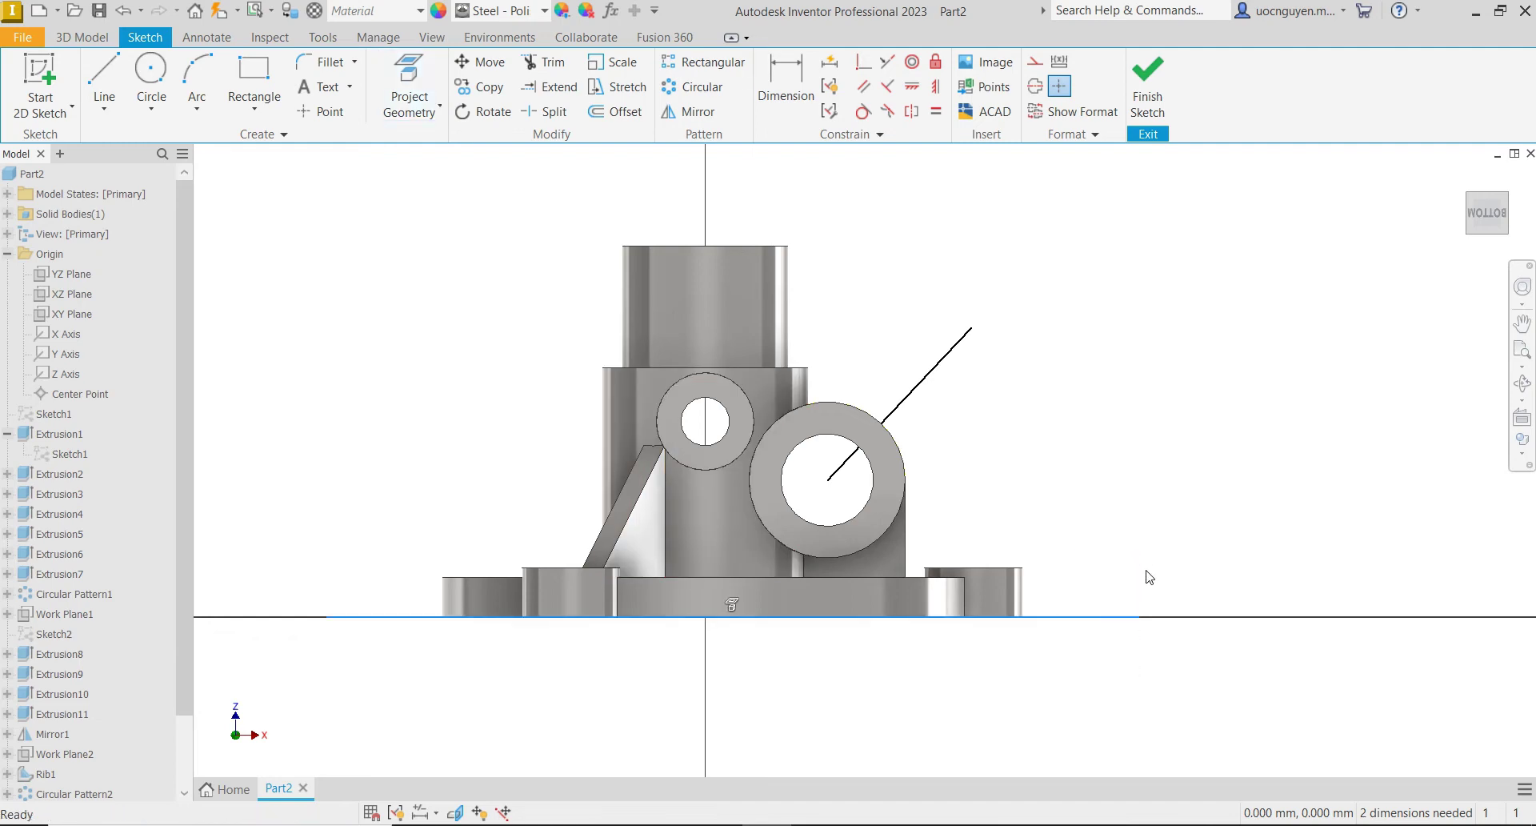
{"action": "right_click", "coordinate": [1146, 571]}
{"action": "left_click", "coordinate": [1232, 573]}
{"action": "left_click_drag", "start_coordinate": [994, 443], "coordinate": [906, 334]}
{"action": "right_click", "coordinate": [1109, 389]}
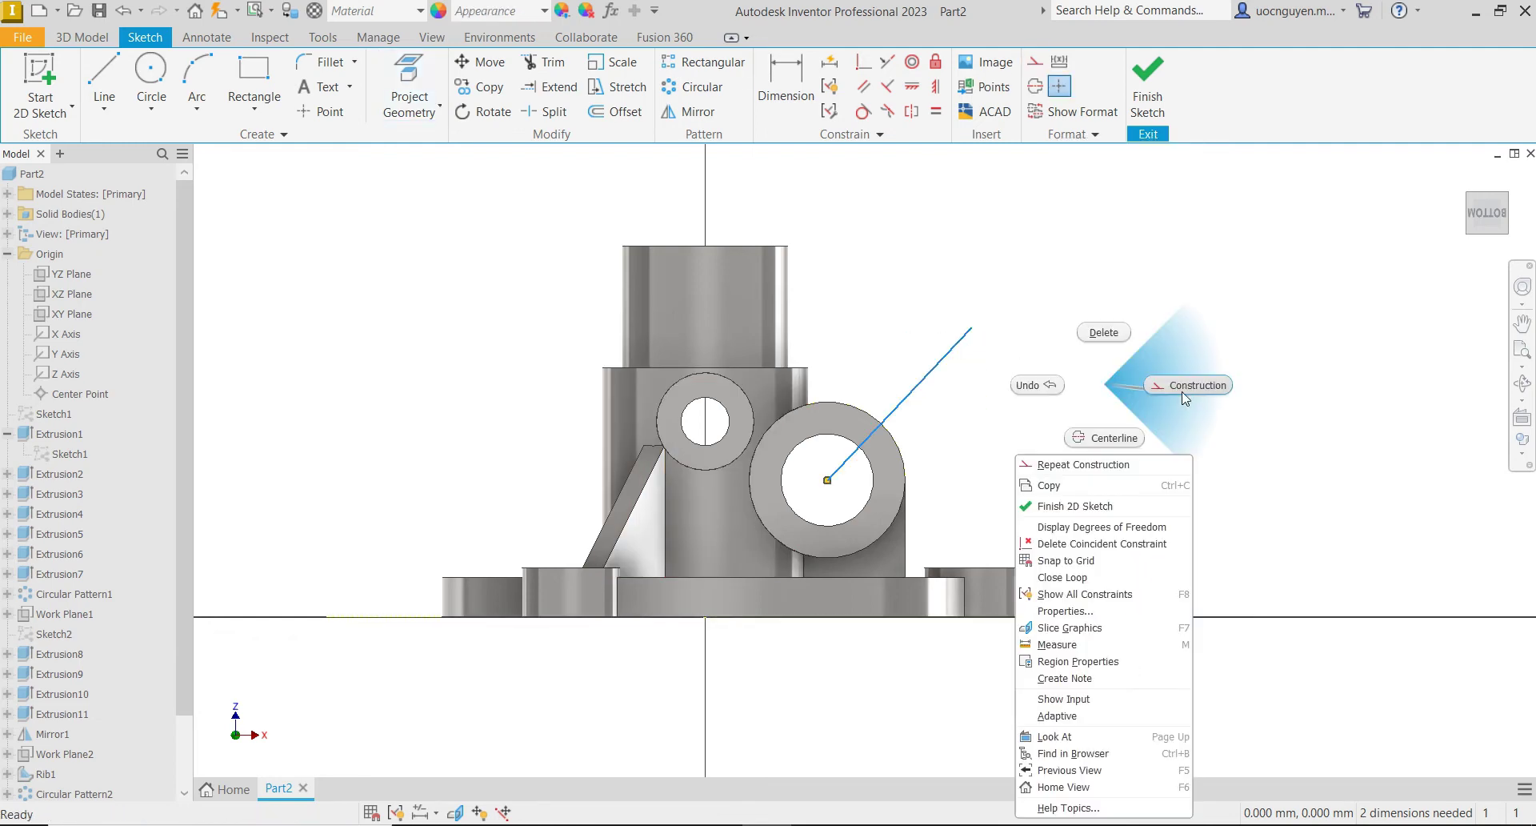
{"action": "left_click", "coordinate": [1189, 393]}
- Dimension the angle between the slanted line and the projected base line as 45°
{"action": "key", "text": "d"}
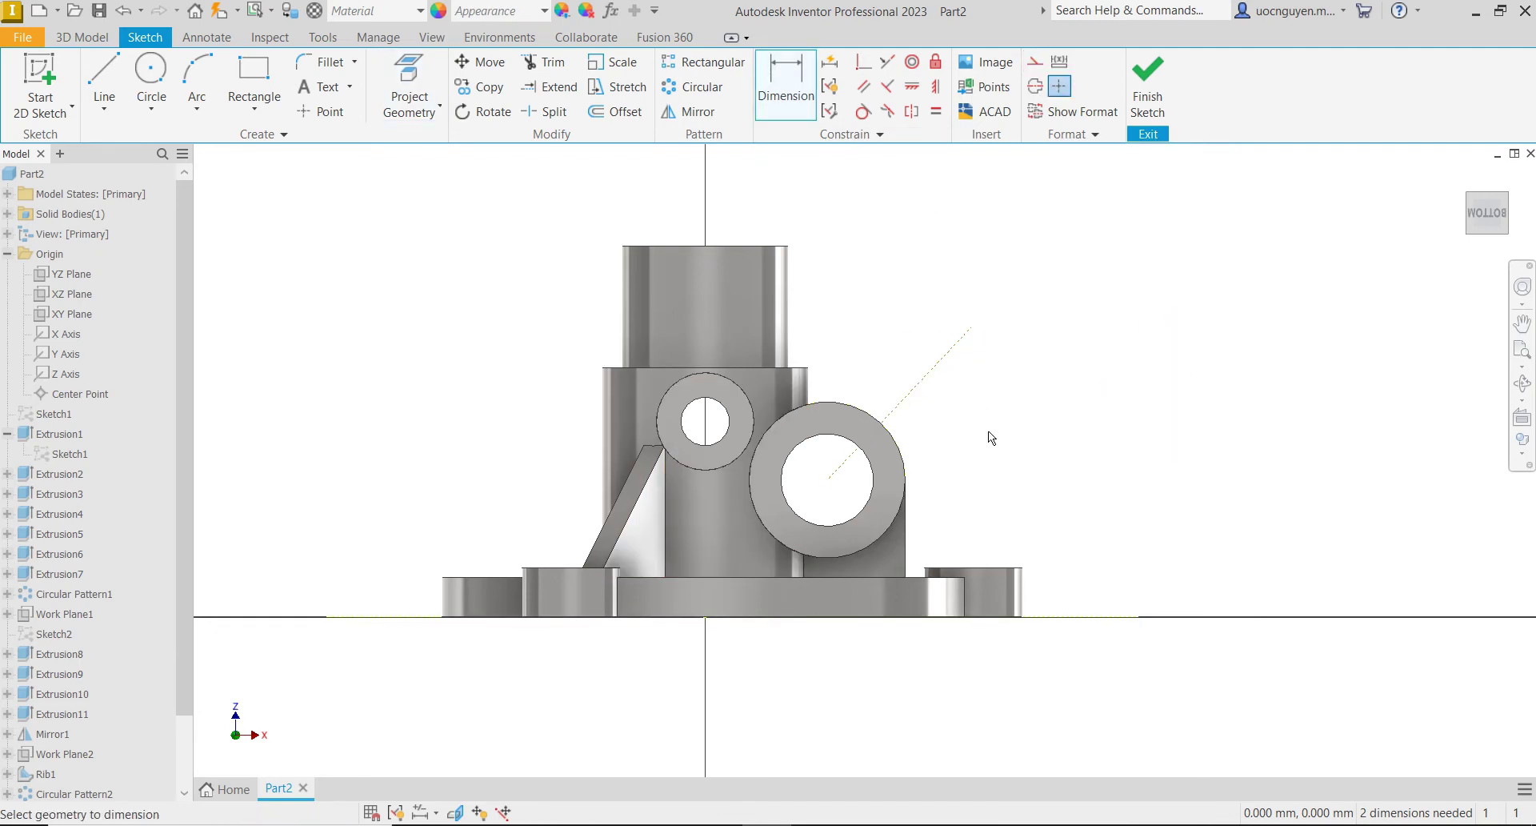
{"action": "left_click", "coordinate": [920, 381]}
{"action": "left_click", "coordinate": [1081, 617]}
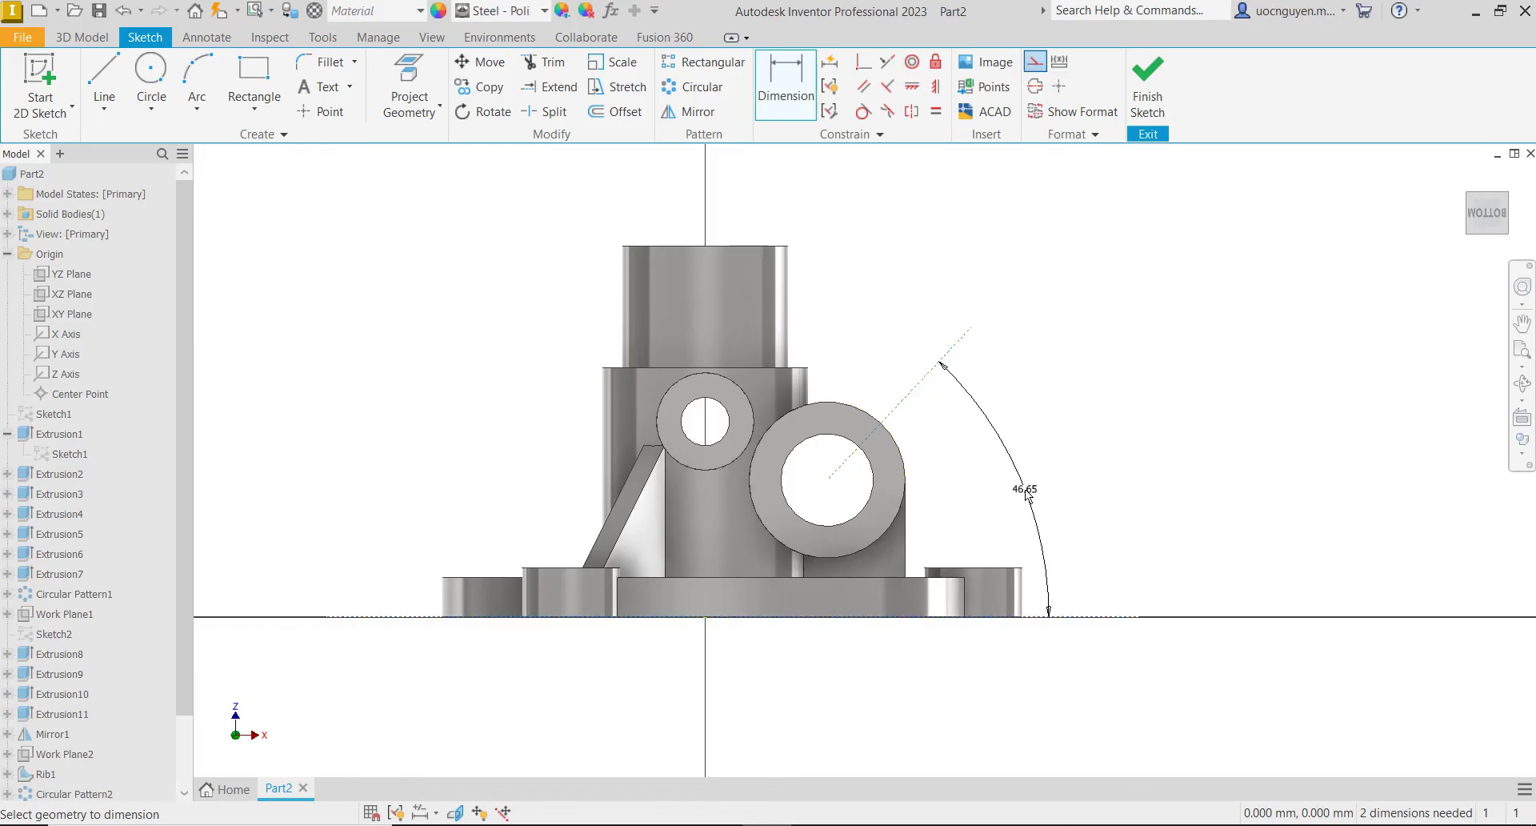
{"action": "left_click", "coordinate": [1025, 492]}
{"action": "key", "text": "Return"}
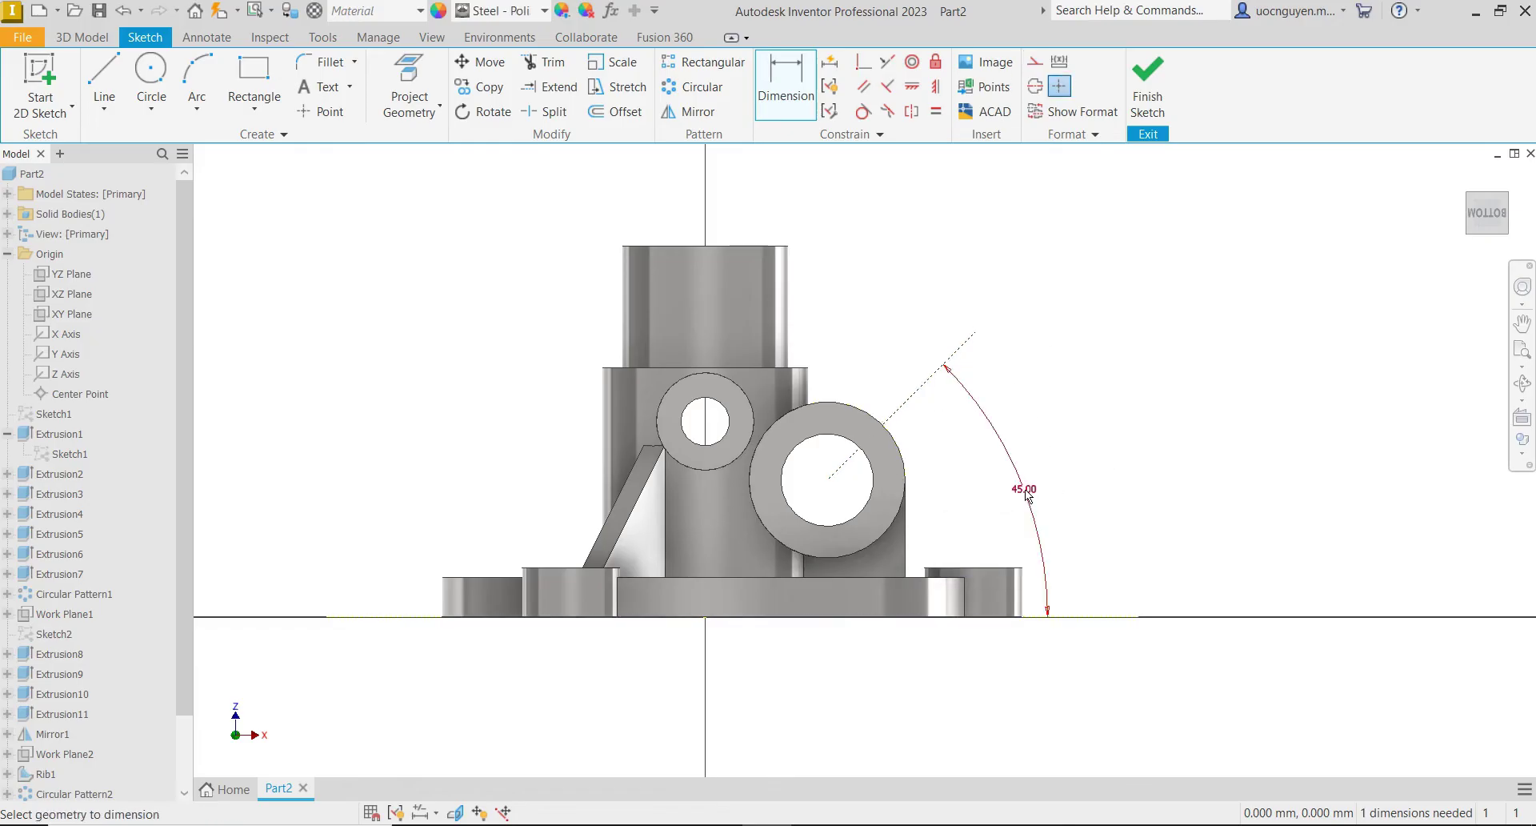
- Add an aligned dimension of 19 mm to the slanted line and finish the sketch
{"action": "left_click", "coordinate": [910, 397]}
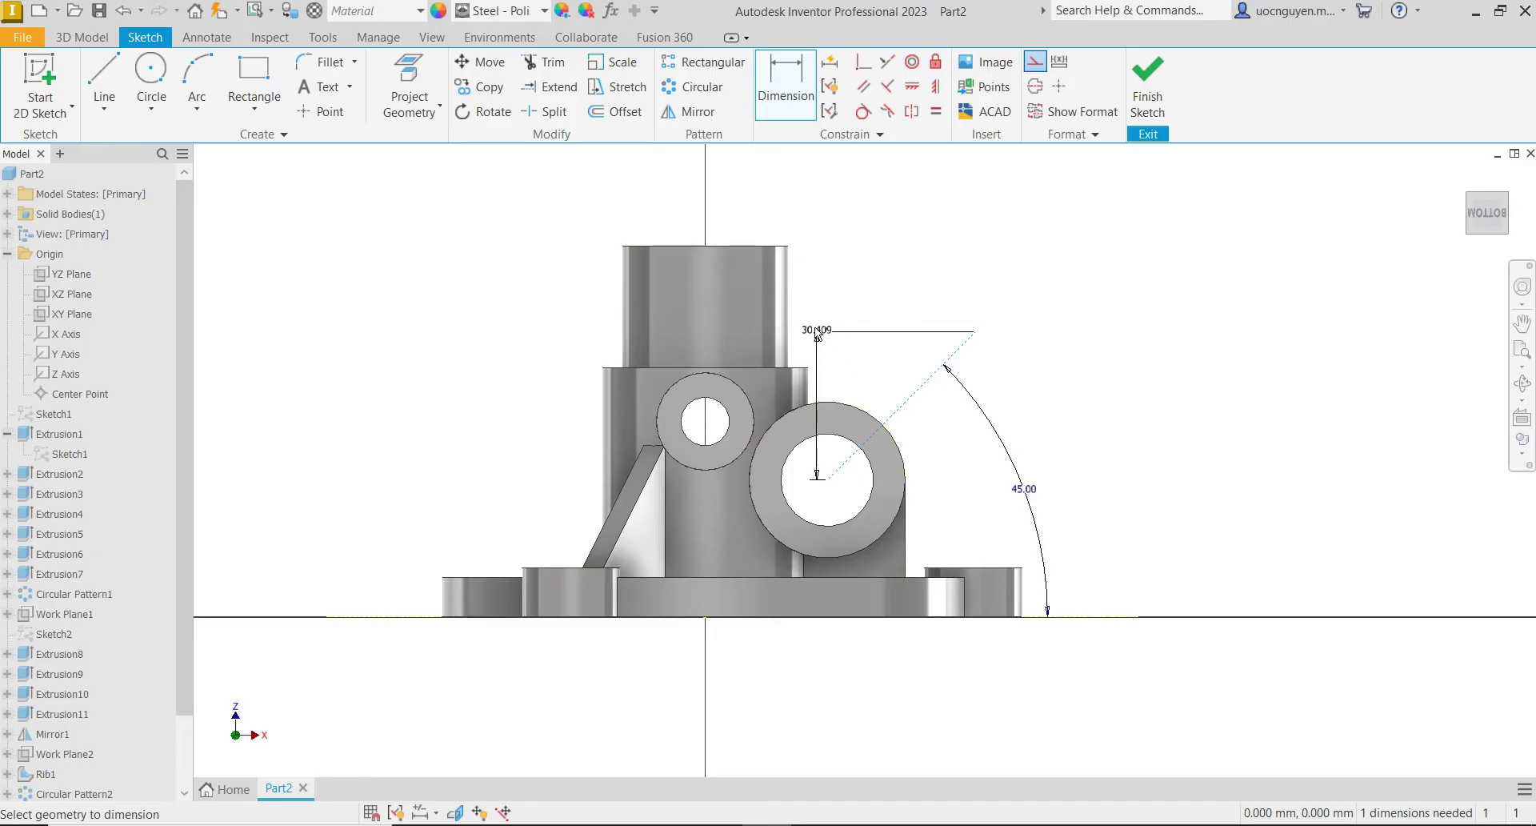
{"action": "right_click", "coordinate": [850, 356]}
{"action": "left_click", "coordinate": [828, 424]}
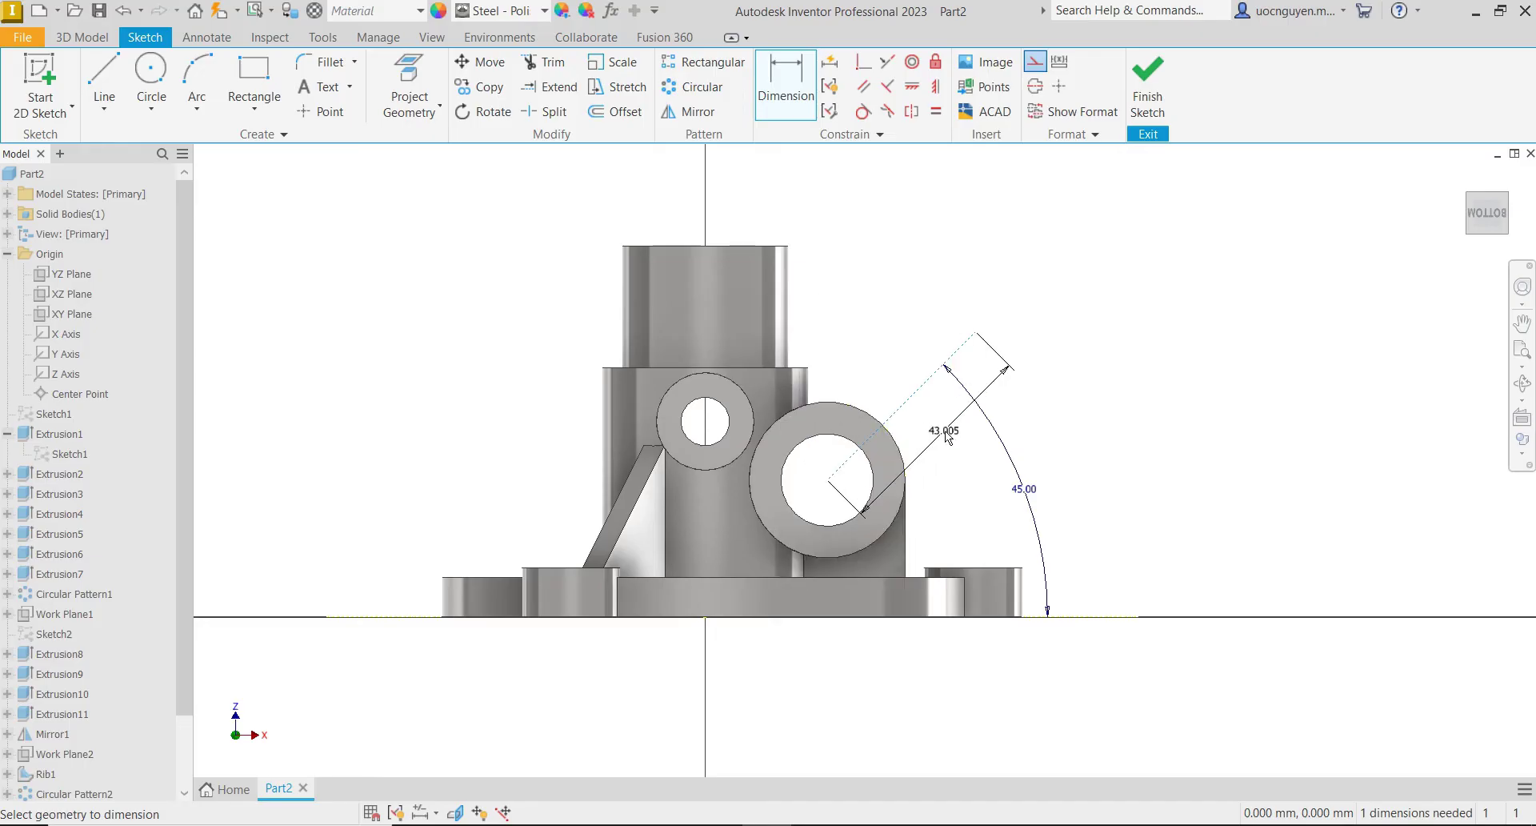
{"action": "left_click", "coordinate": [826, 326]}
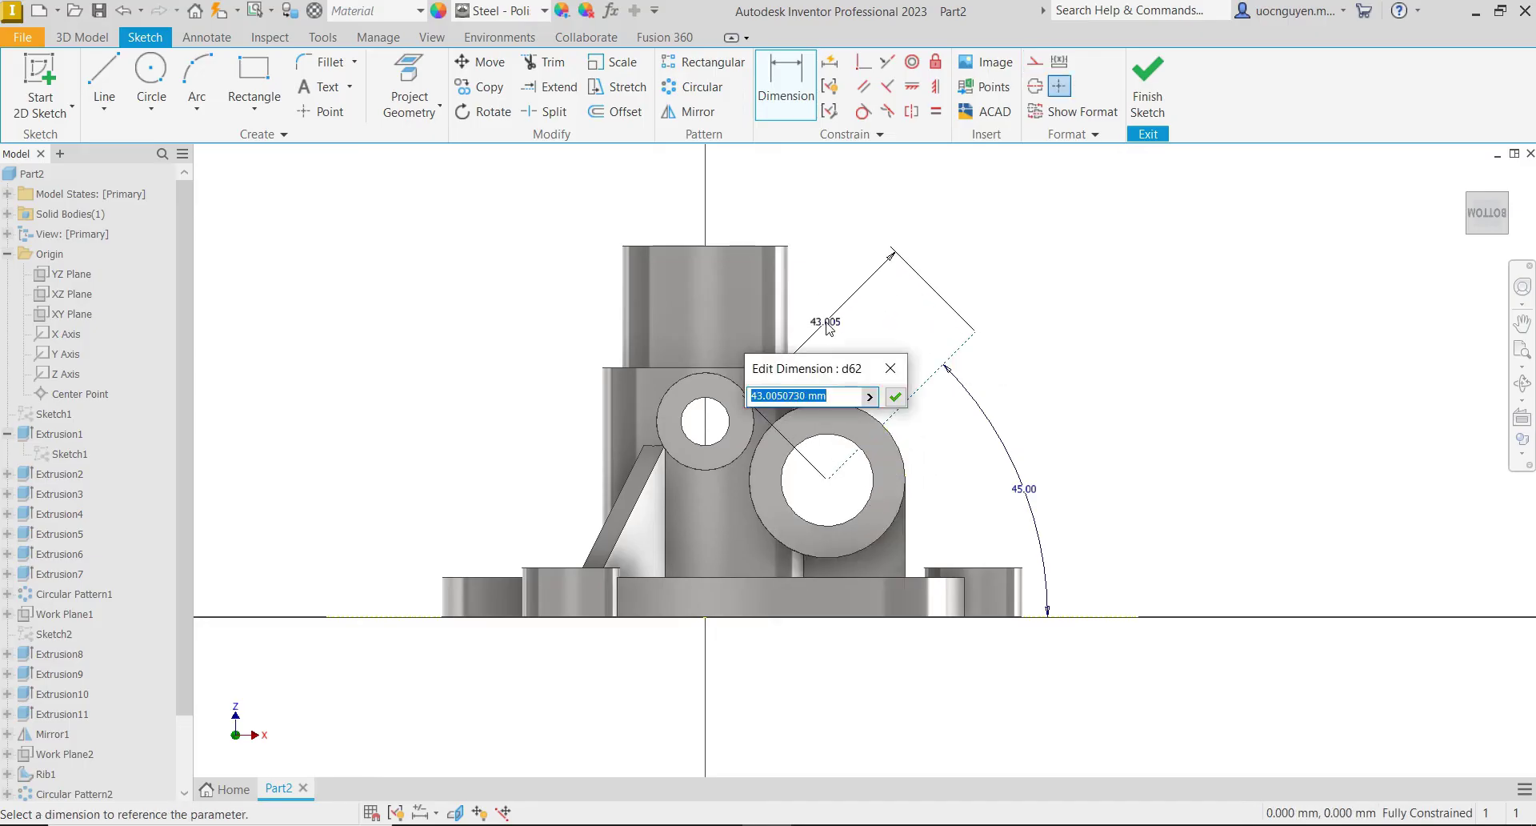
{"action": "key", "text": "Return"}
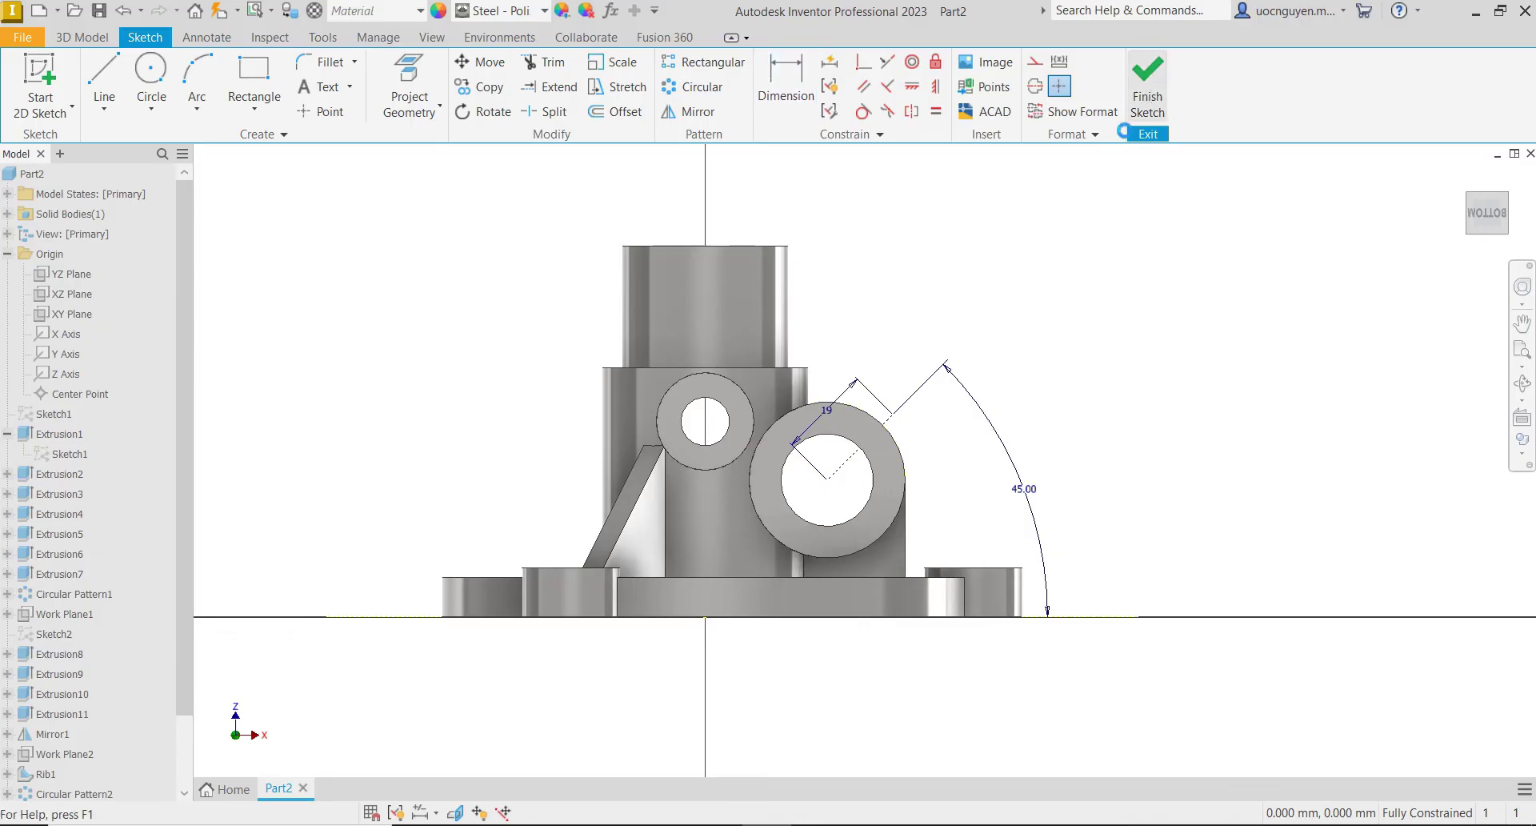
{"action": "left_click", "coordinate": [1147, 88]}
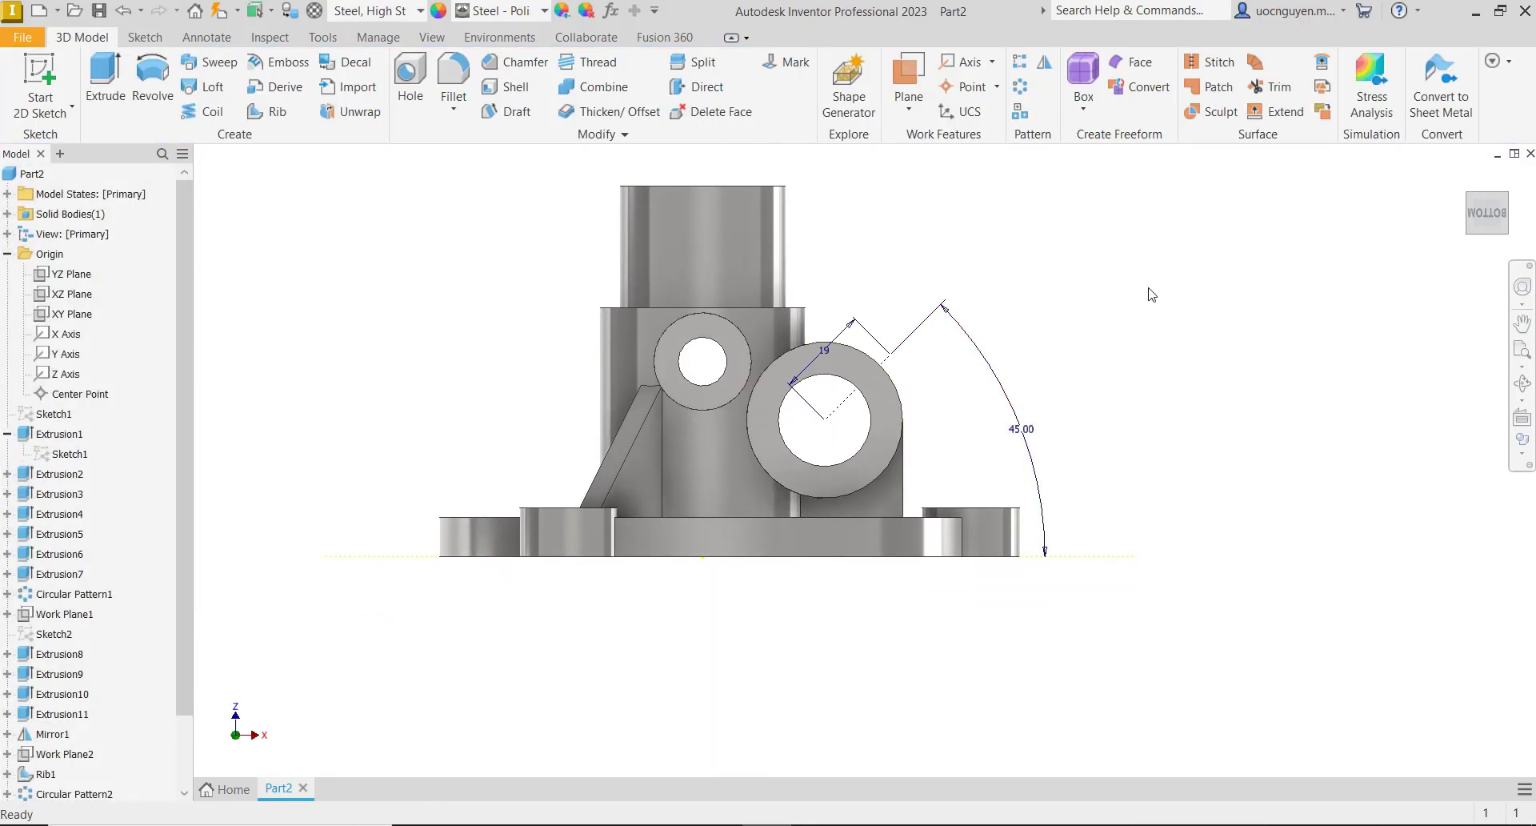
- Create a work plane normal to the slanted line through its outer endpoint and start a sketch on that plane
{"action": "left_click", "coordinate": [909, 105]}
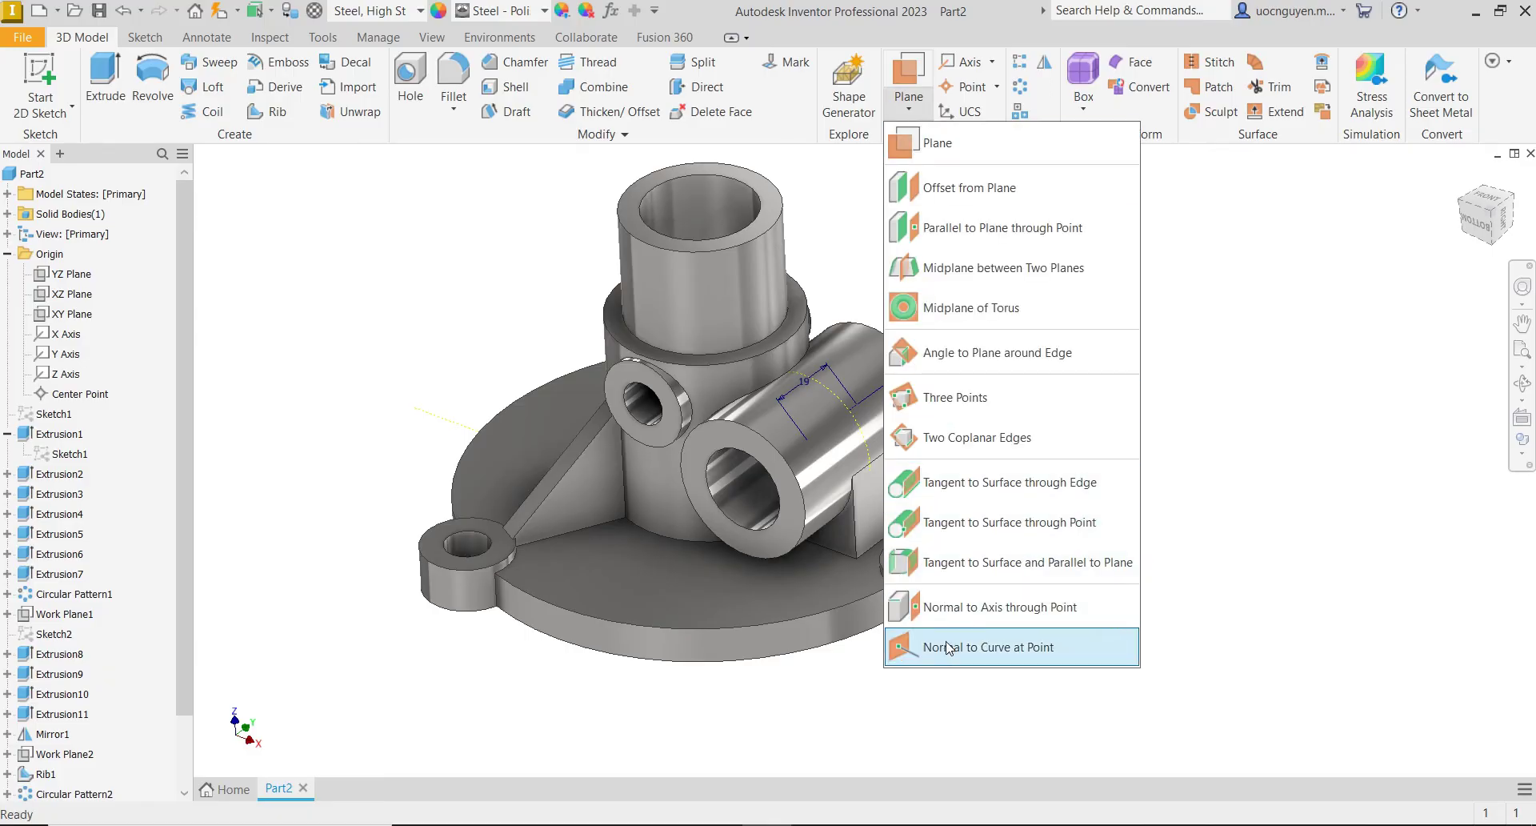
{"action": "left_click", "coordinate": [953, 607]}
{"action": "left_click", "coordinate": [841, 419]}
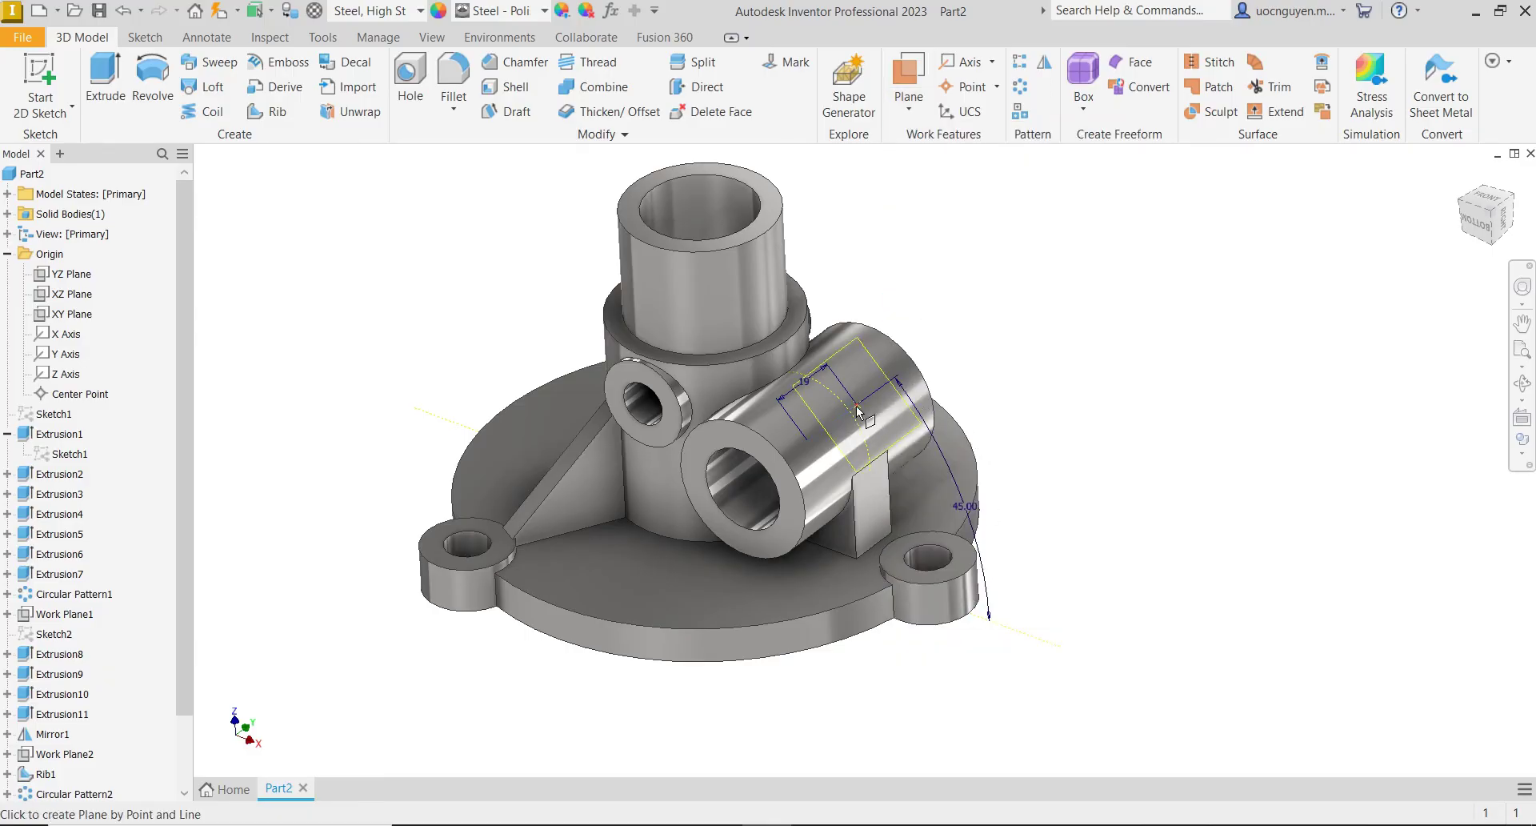
{"action": "left_click", "coordinate": [875, 353]}
{"action": "left_click", "coordinate": [897, 351]}
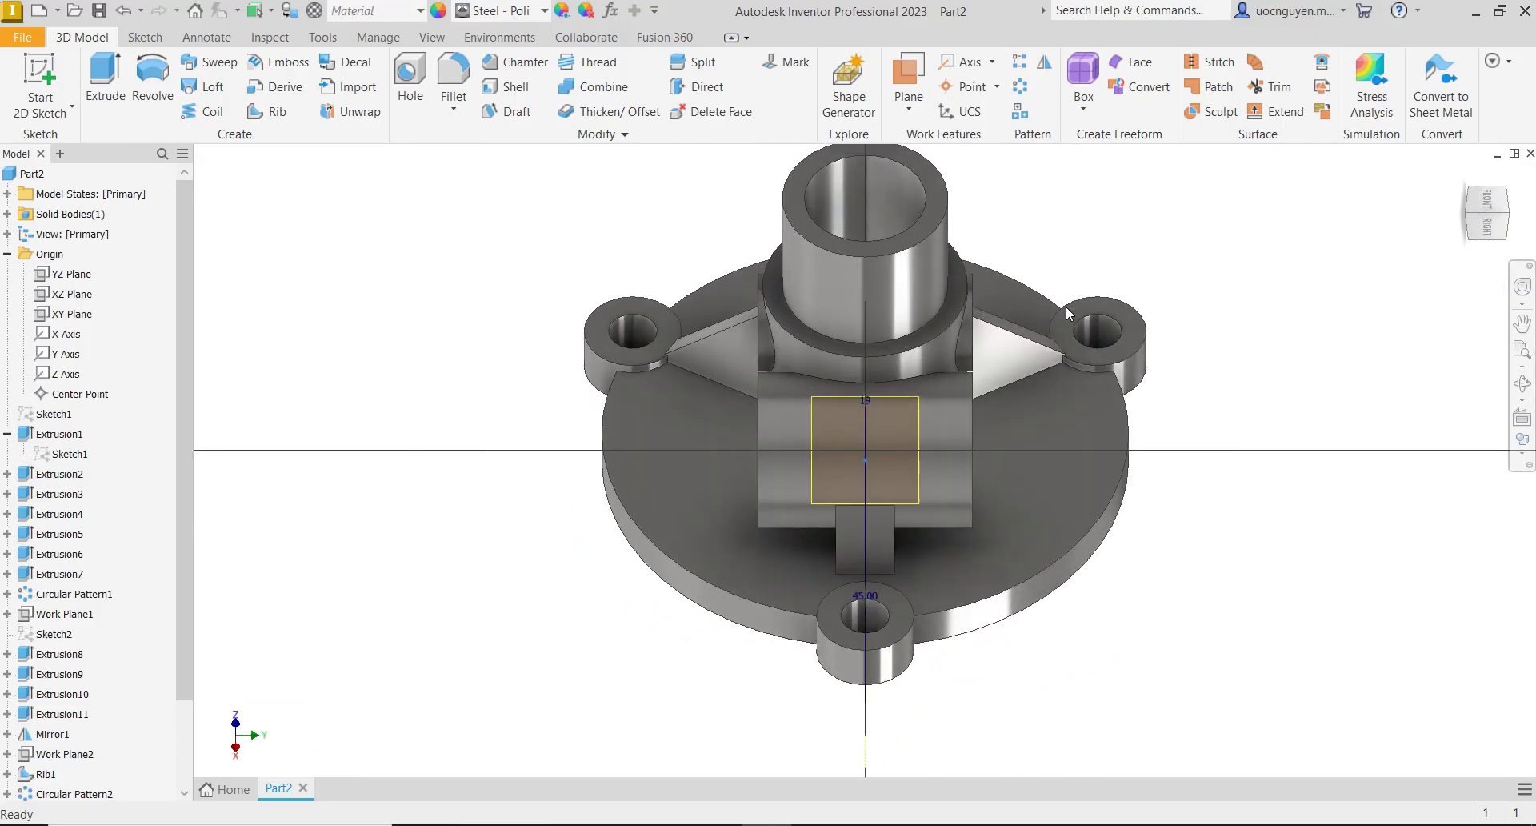
- Project the slanted line's outer endpoint and draw two concentric circles on it with diameters of 10 mm and 20 mm
{"action": "left_click", "coordinate": [412, 80]}
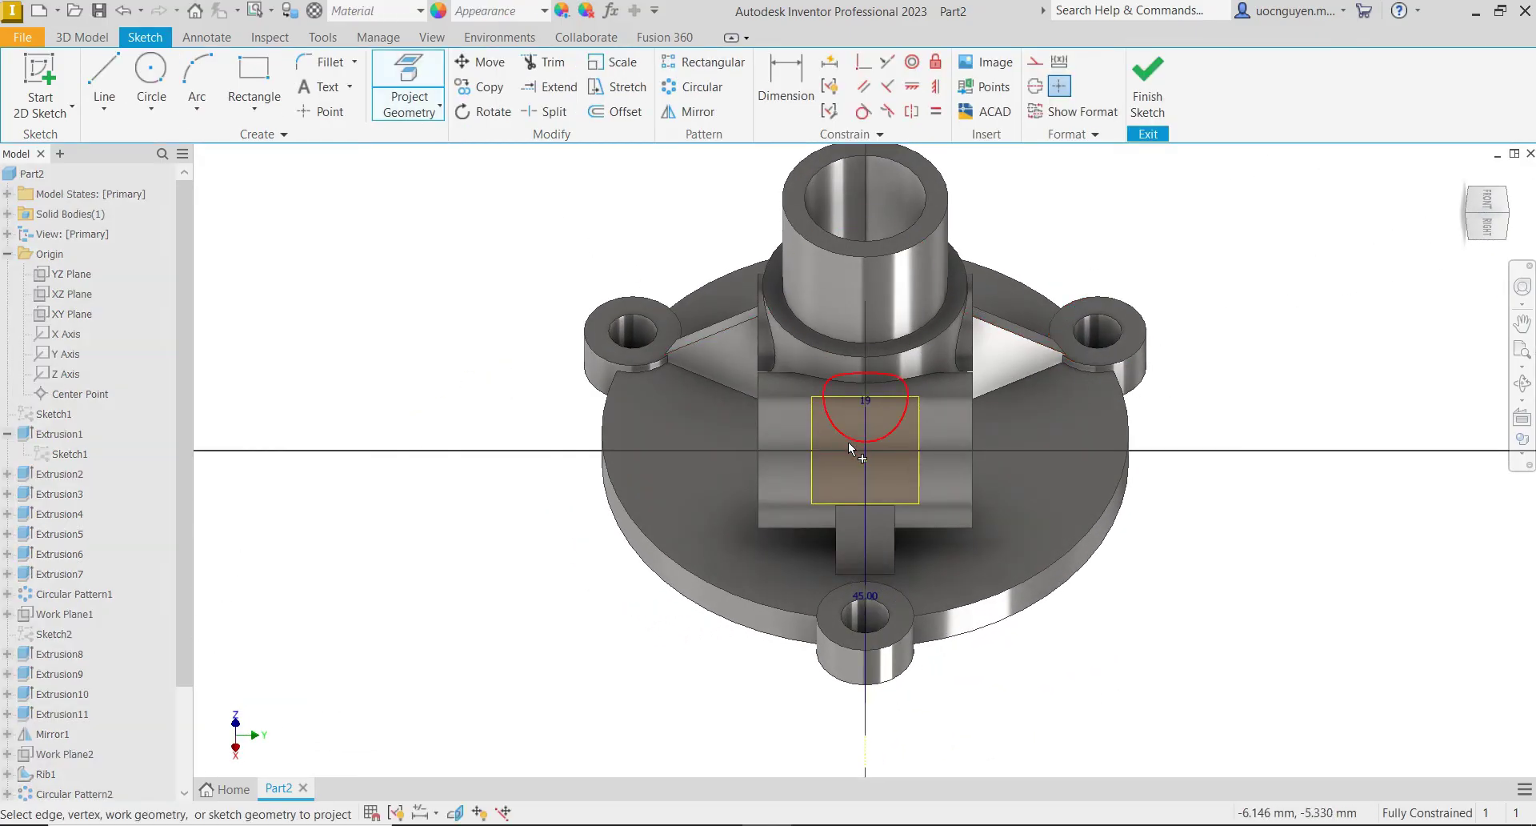
{"action": "left_click", "coordinate": [867, 453]}
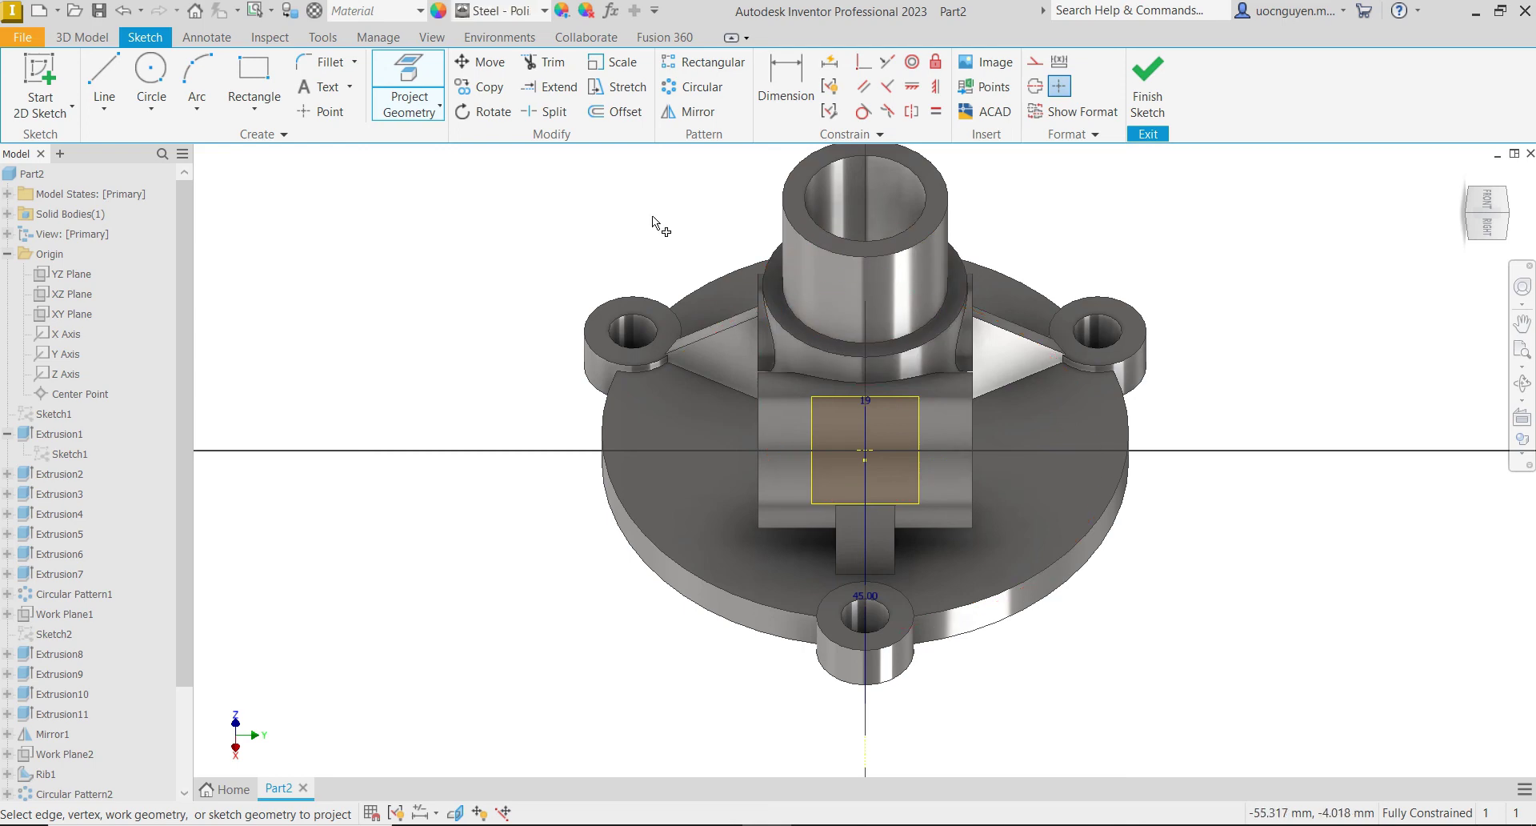
{"action": "left_click", "coordinate": [152, 80]}
{"action": "left_click", "coordinate": [865, 451]}
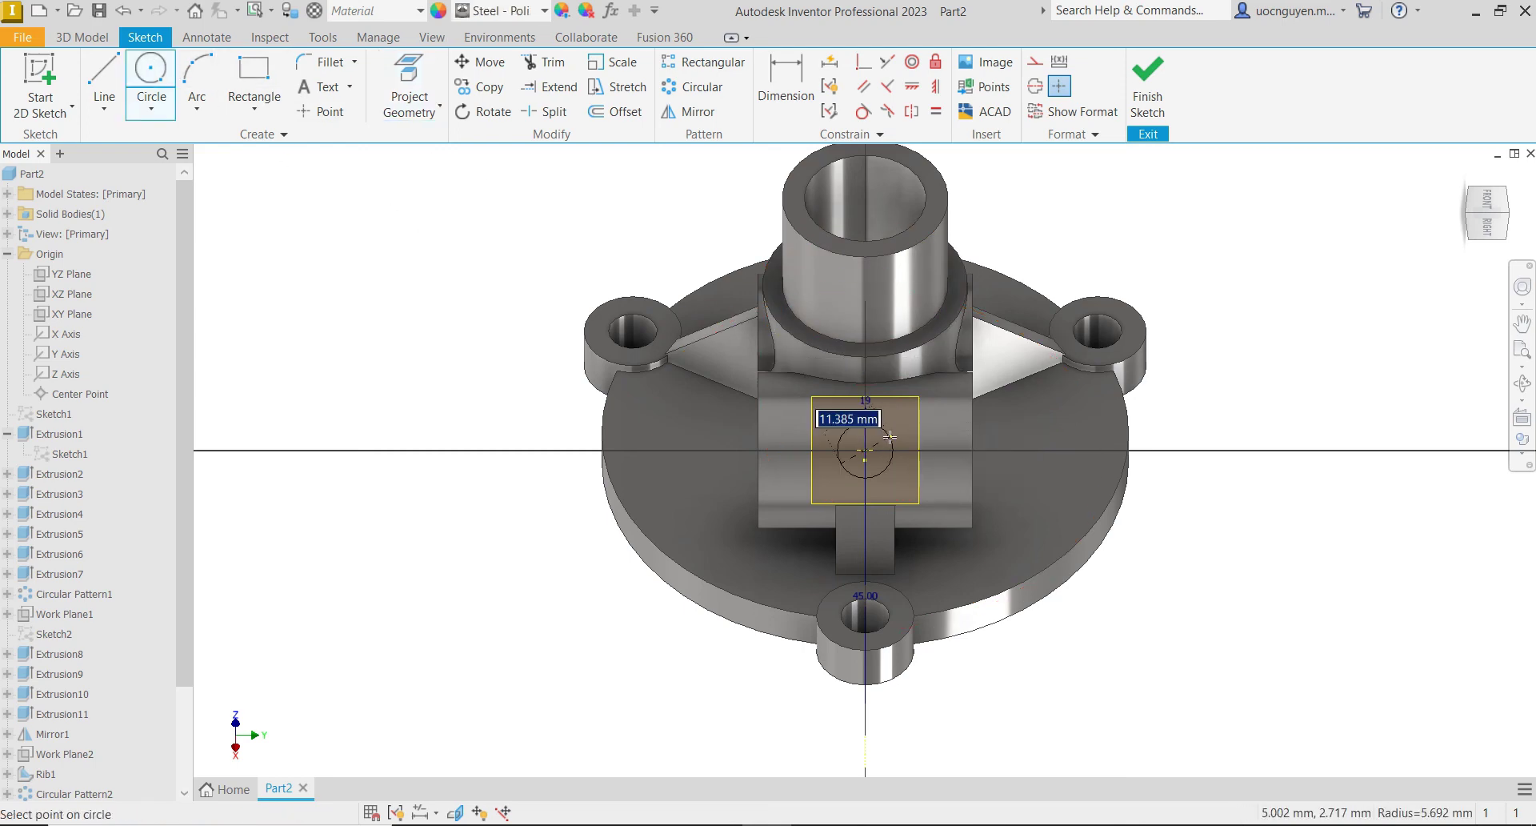
{"action": "type", "text": "10"}
{"action": "key", "text": "Return"}
{"action": "left_click", "coordinate": [865, 451]}
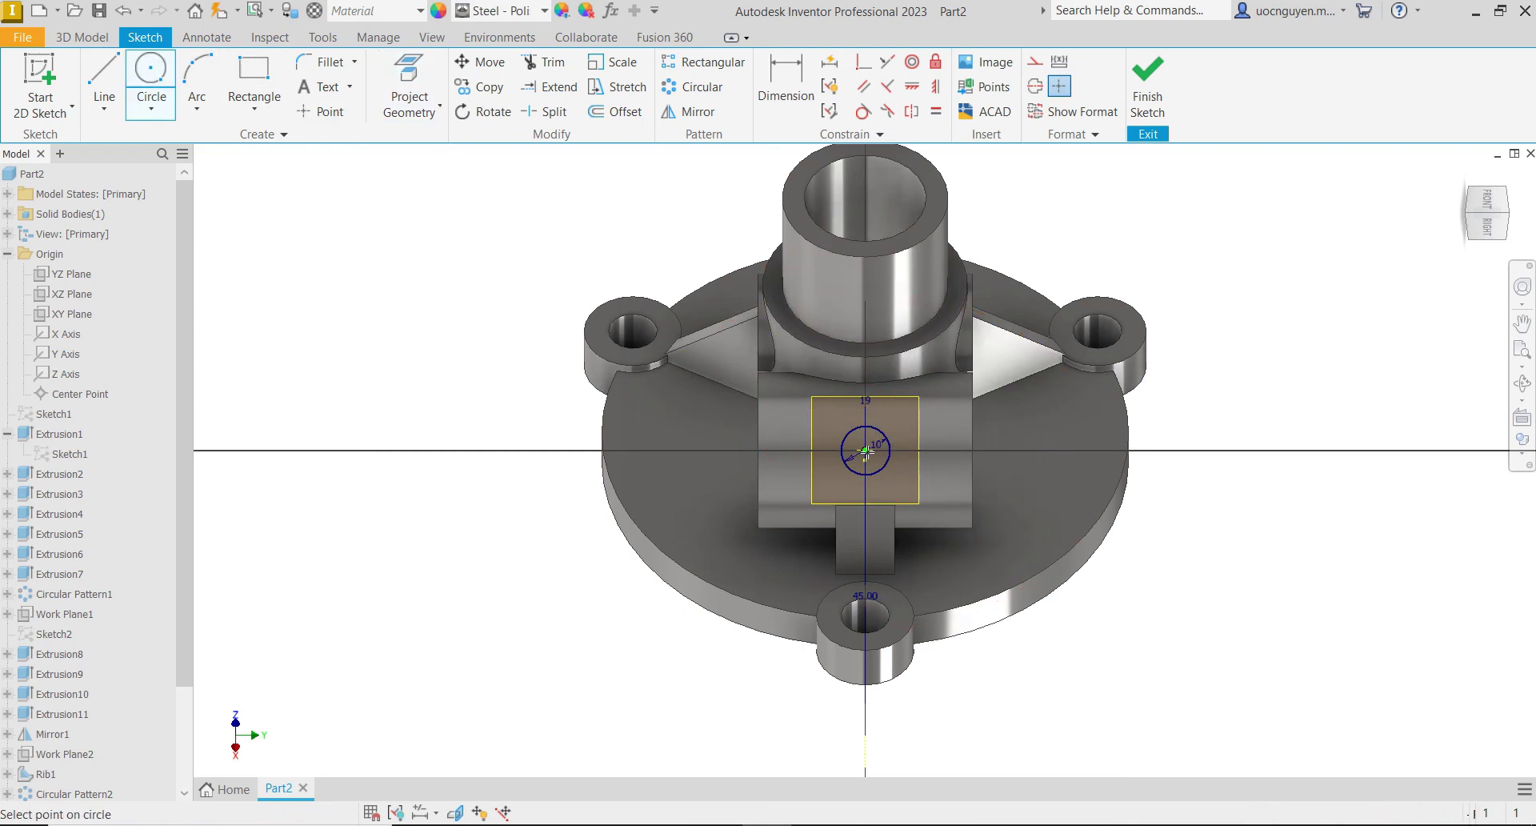
{"action": "type", "text": "20"}
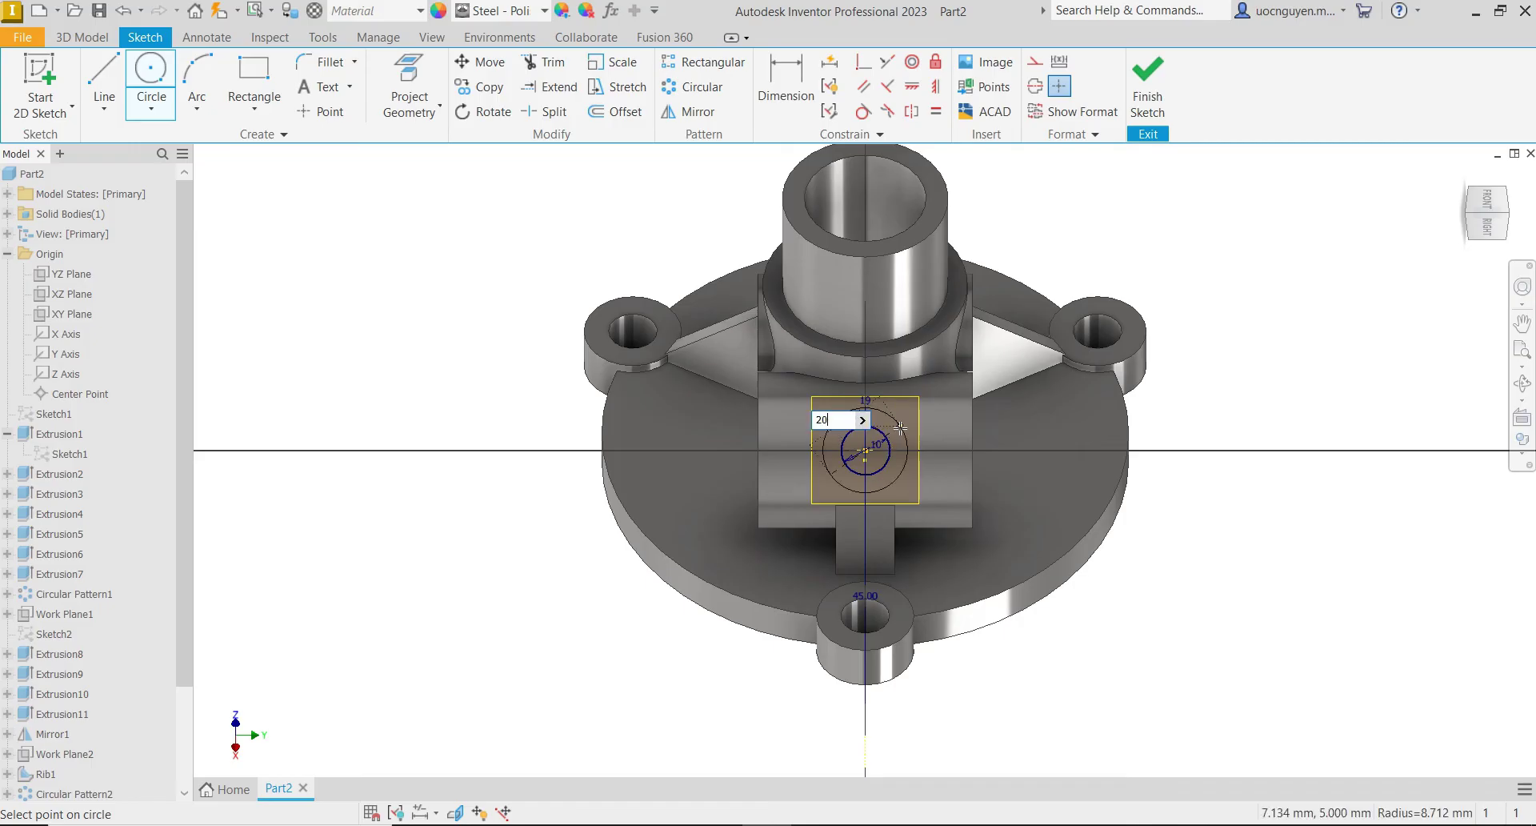
{"action": "key", "text": "Return"}
- Finish the circle sketch and hide the work plane it lies on
{"action": "left_click", "coordinate": [1148, 92]}
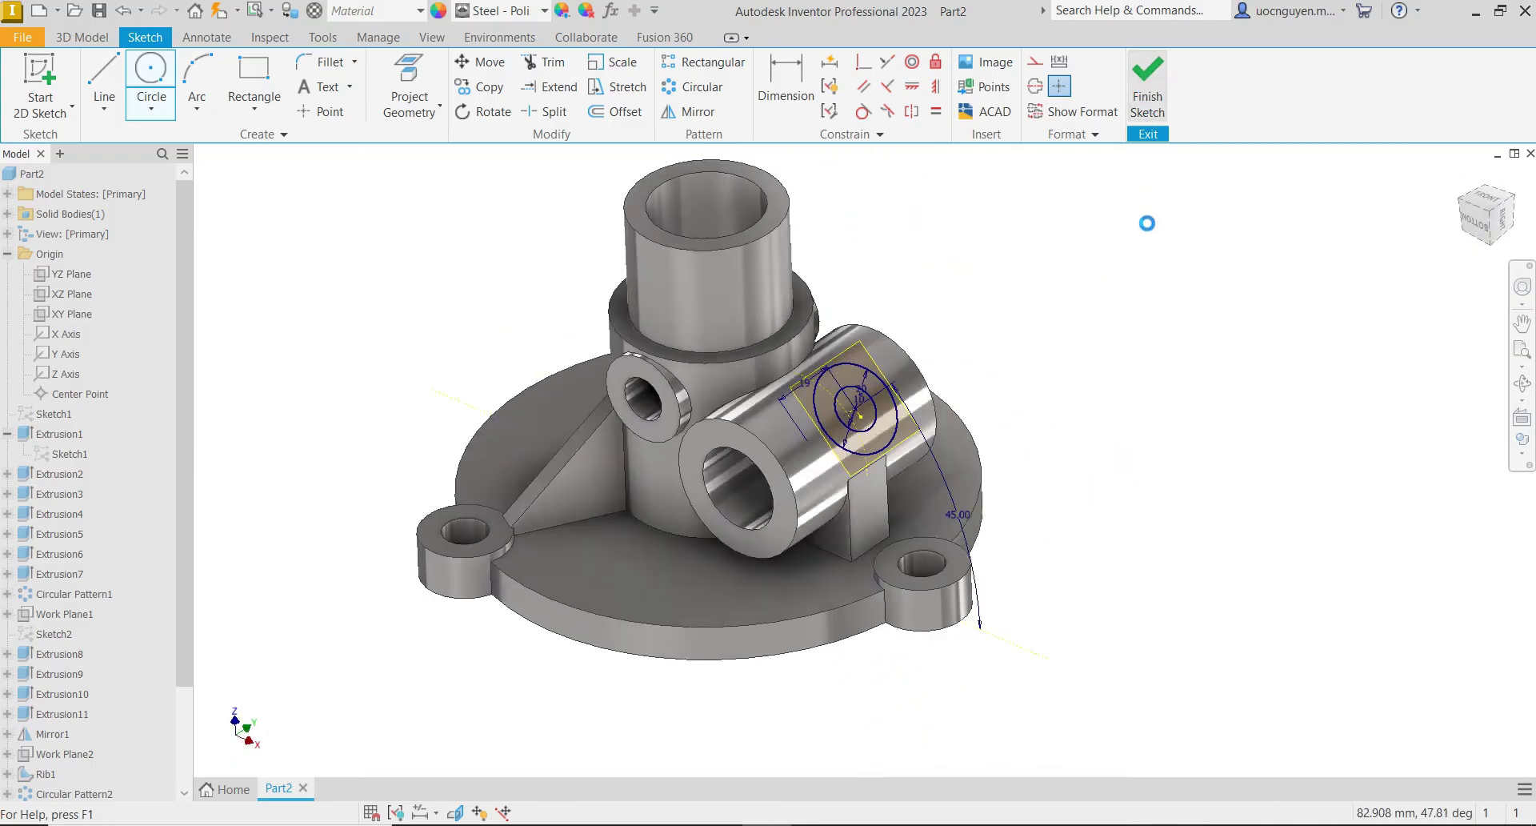
{"action": "right_click", "coordinate": [863, 341]}
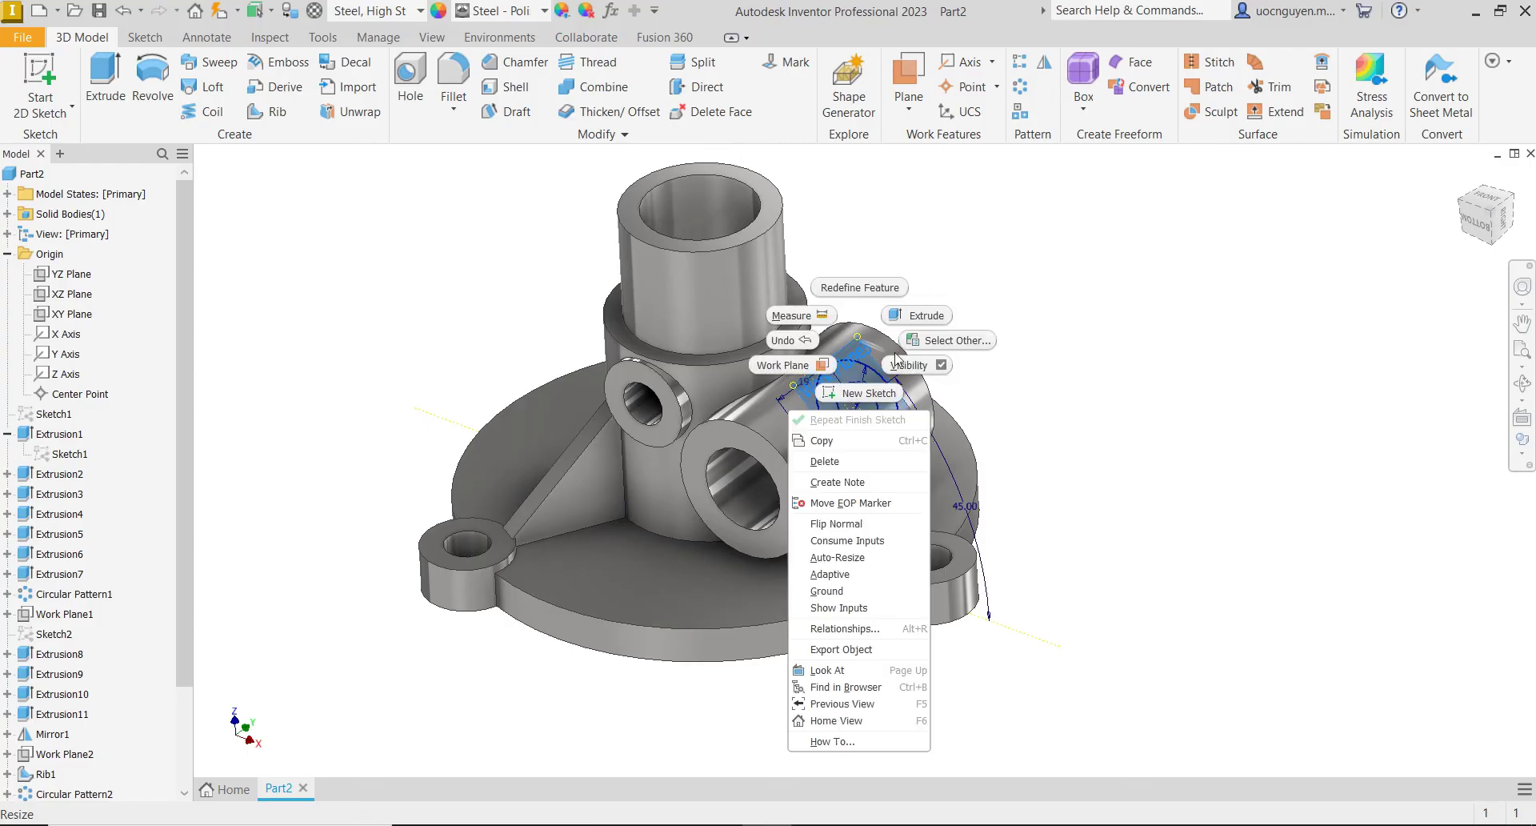
{"action": "left_click", "coordinate": [1066, 314]}
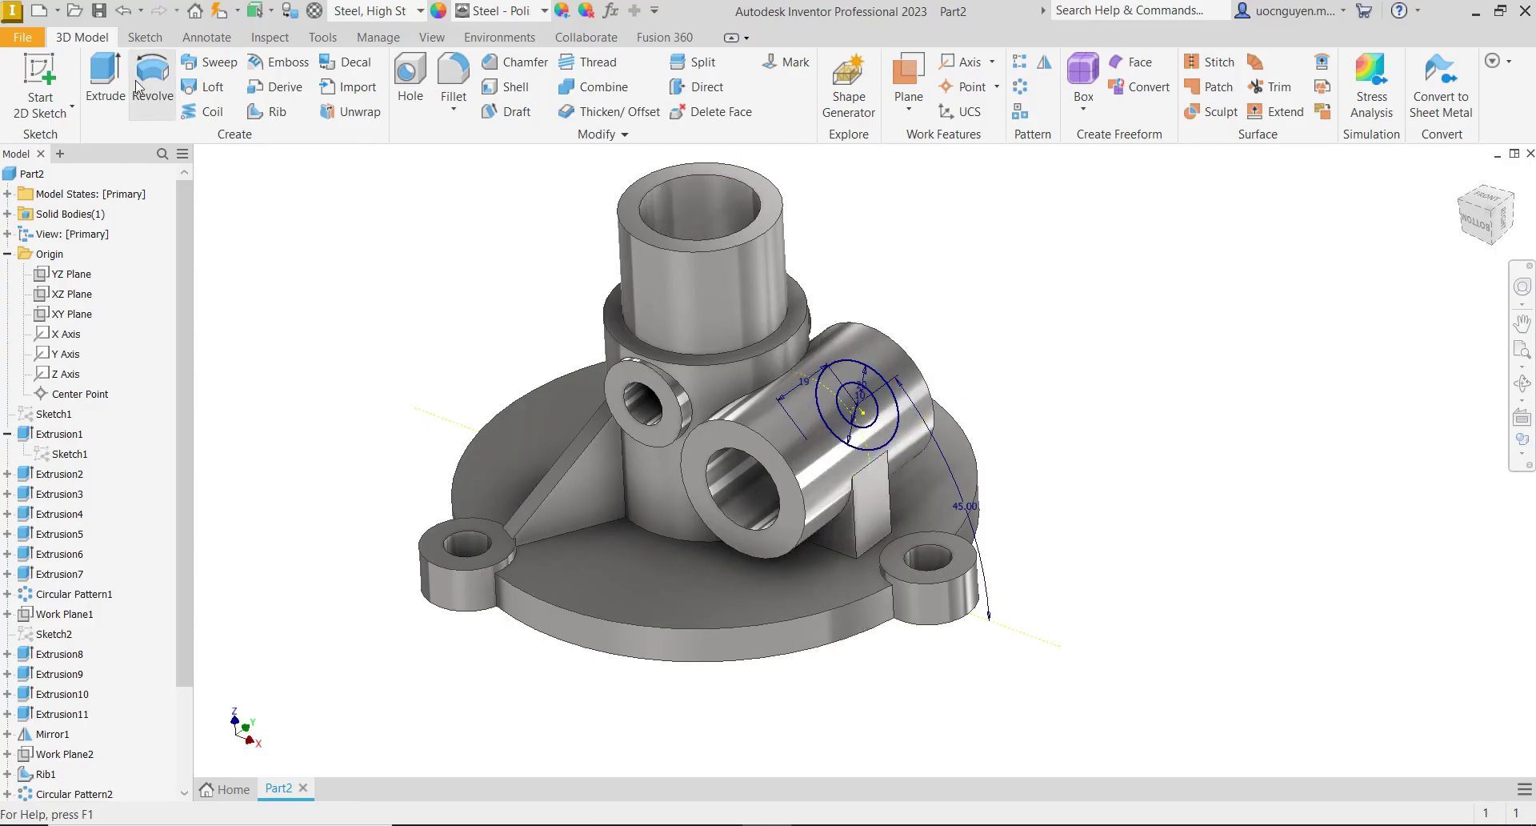
- Extrude the full 20 mm circle area in the flipped direction to the next surface, joined to the large side boss
{"action": "left_click", "coordinate": [105, 76]}
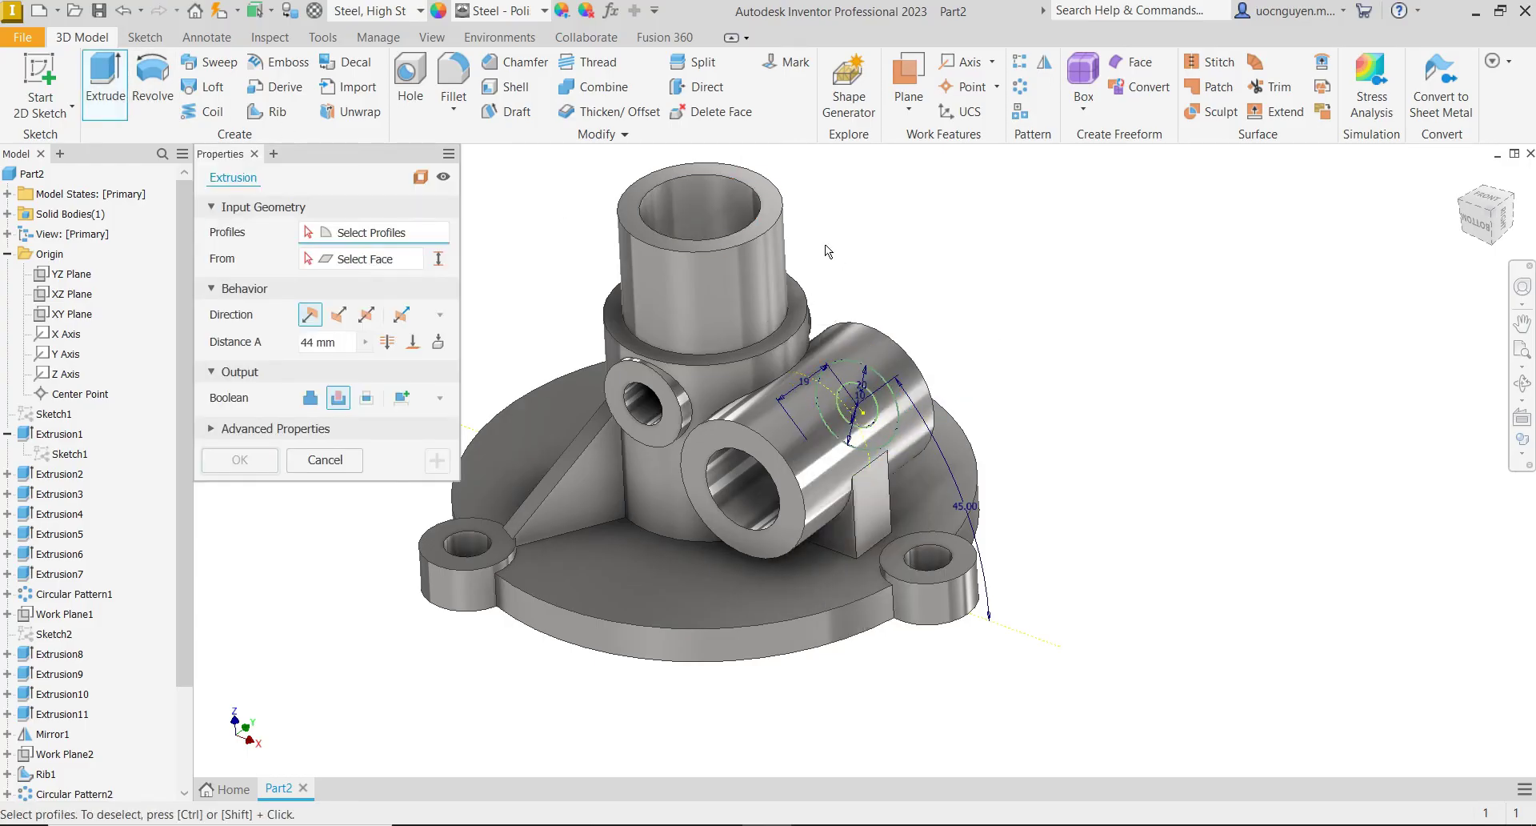
{"action": "scroll", "coordinate": [858, 290], "scroll_direction": "up", "scroll_amount": 3}
{"action": "scroll", "coordinate": [905, 288], "scroll_direction": "down", "scroll_amount": 2}
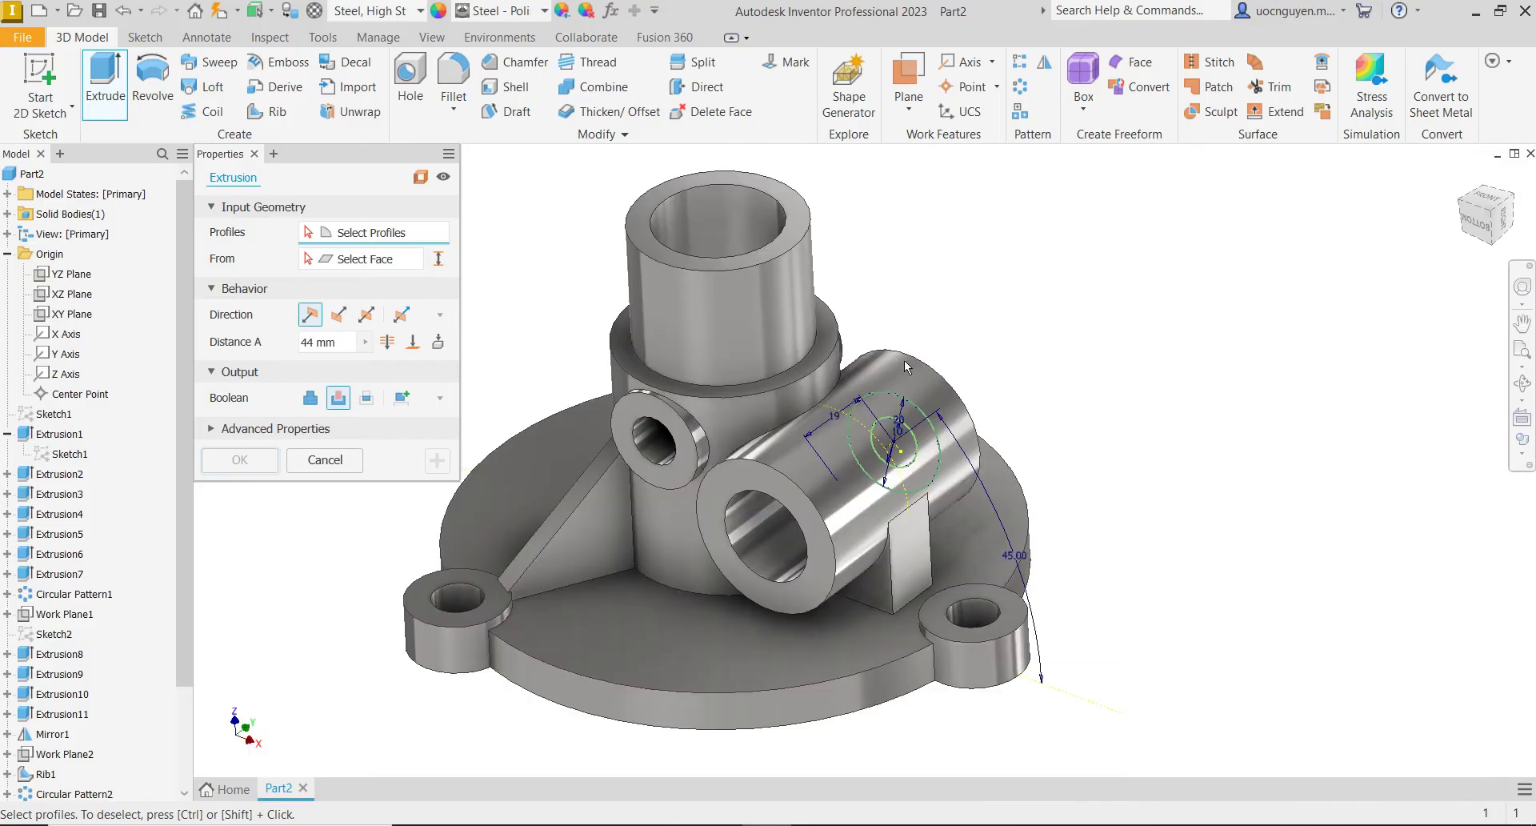
{"action": "left_click", "coordinate": [916, 452]}
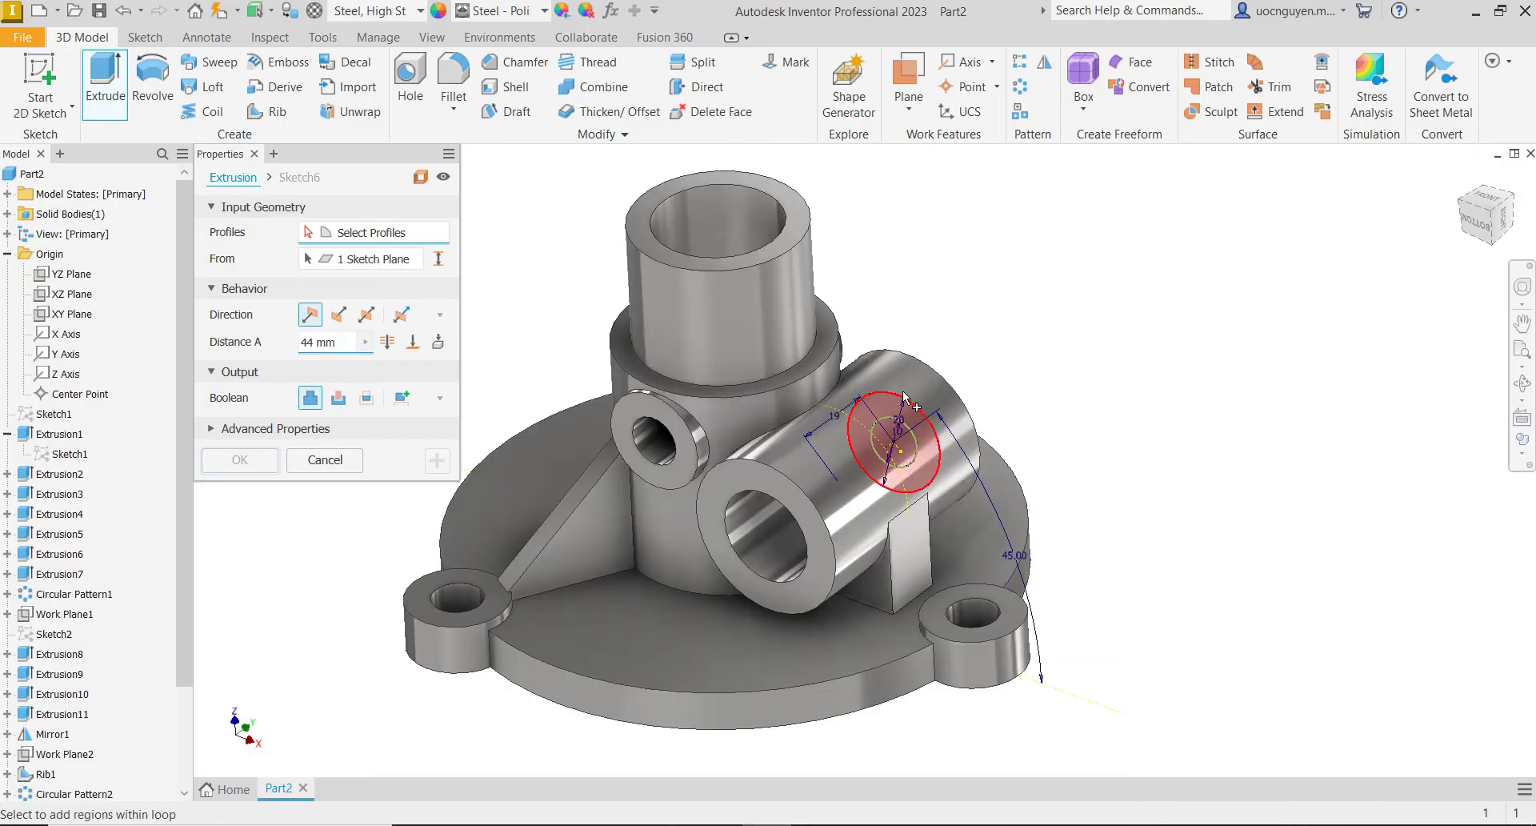
{"action": "left_click", "coordinate": [338, 315]}
{"action": "left_click", "coordinate": [438, 342]}
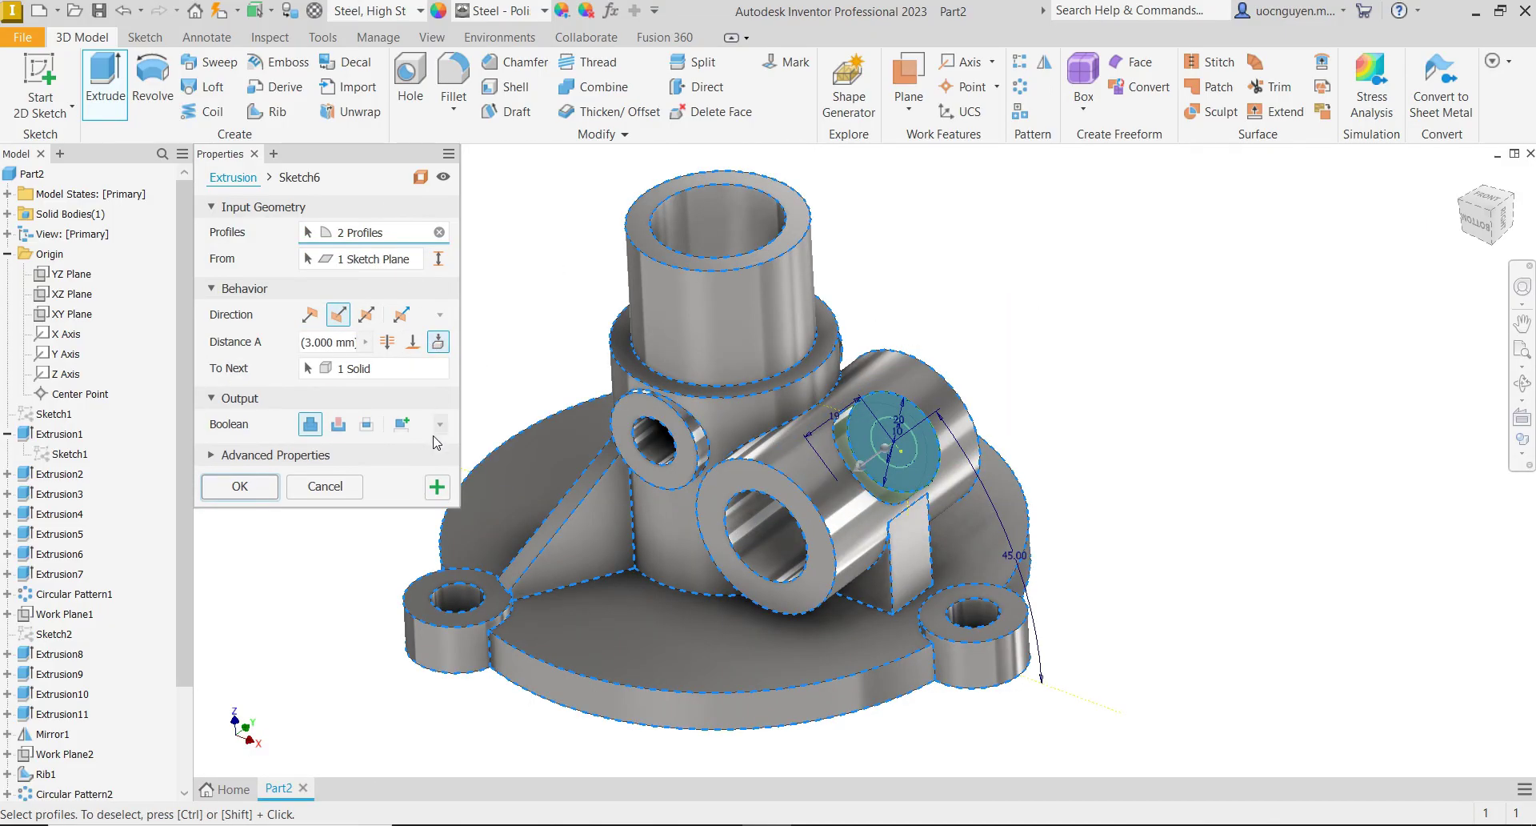
{"action": "left_click", "coordinate": [437, 486]}
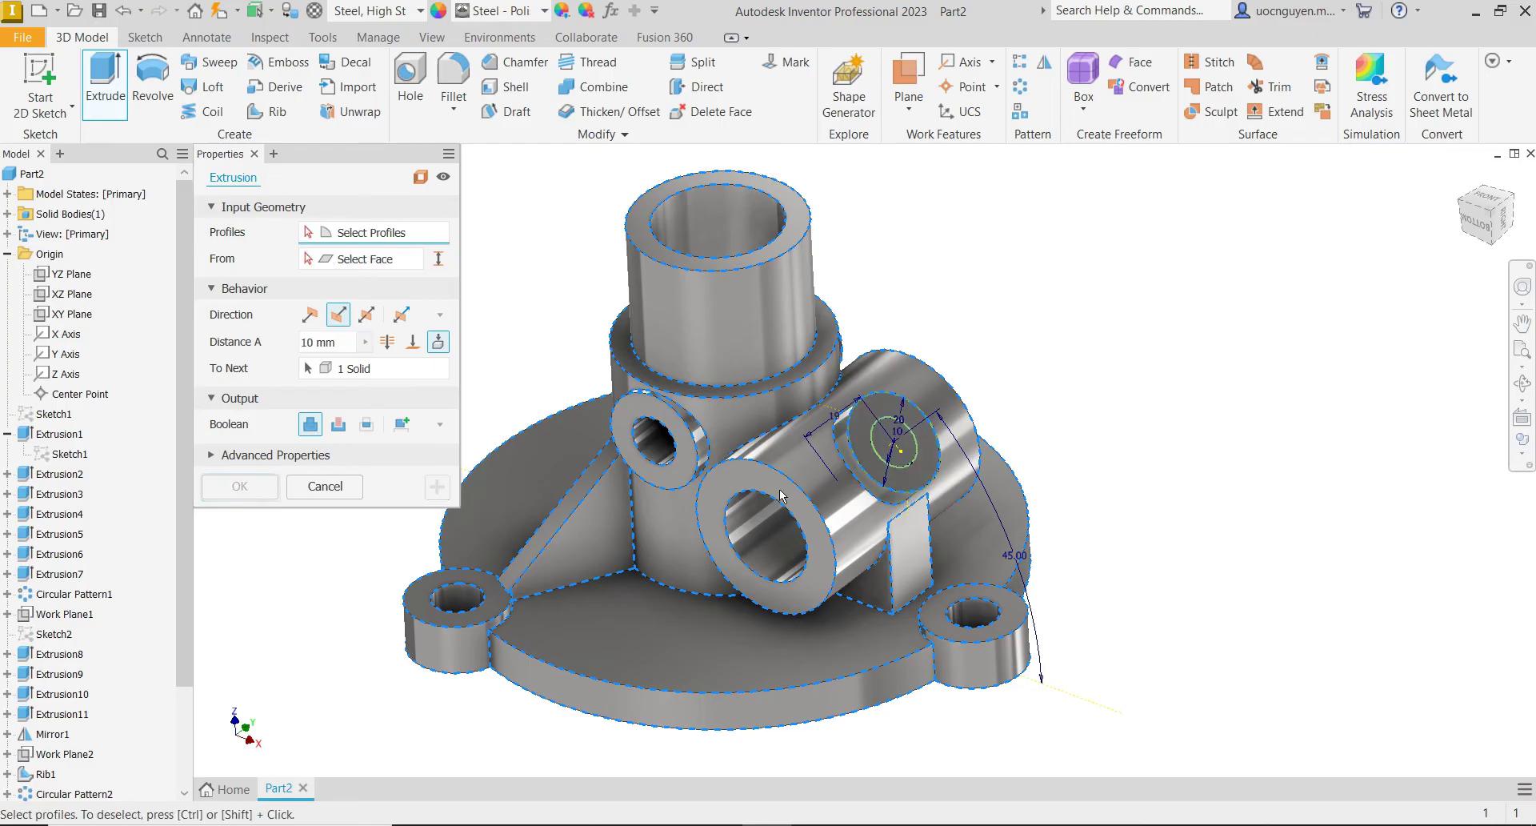
- Cut-extrude the inner 10 mm circle in the flipped direction up to the bore face of the large side boss
{"action": "left_click", "coordinate": [906, 463]}
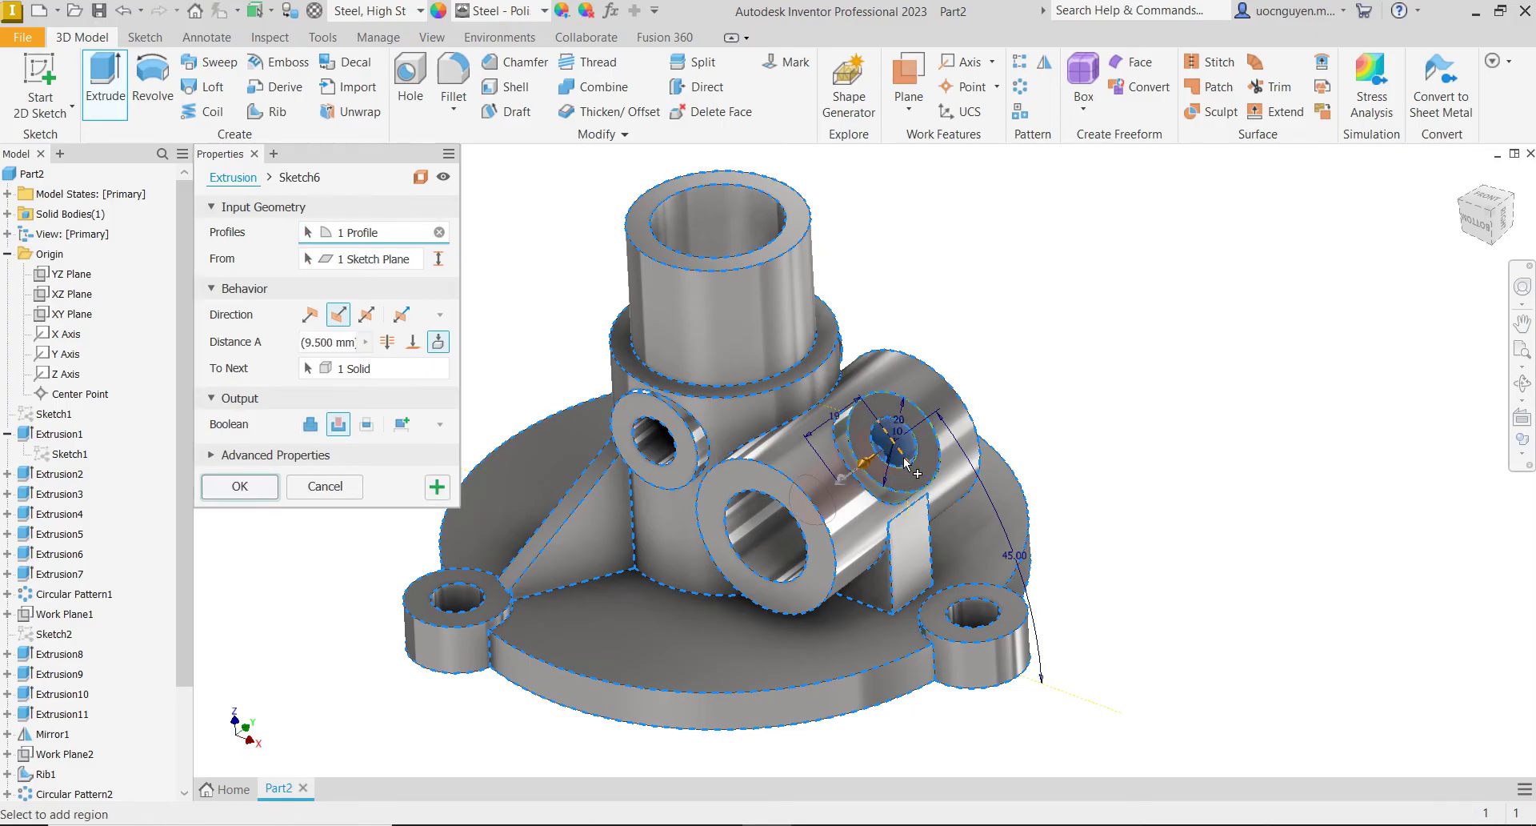
{"action": "left_click", "coordinate": [413, 342]}
{"action": "left_click", "coordinate": [764, 530]}
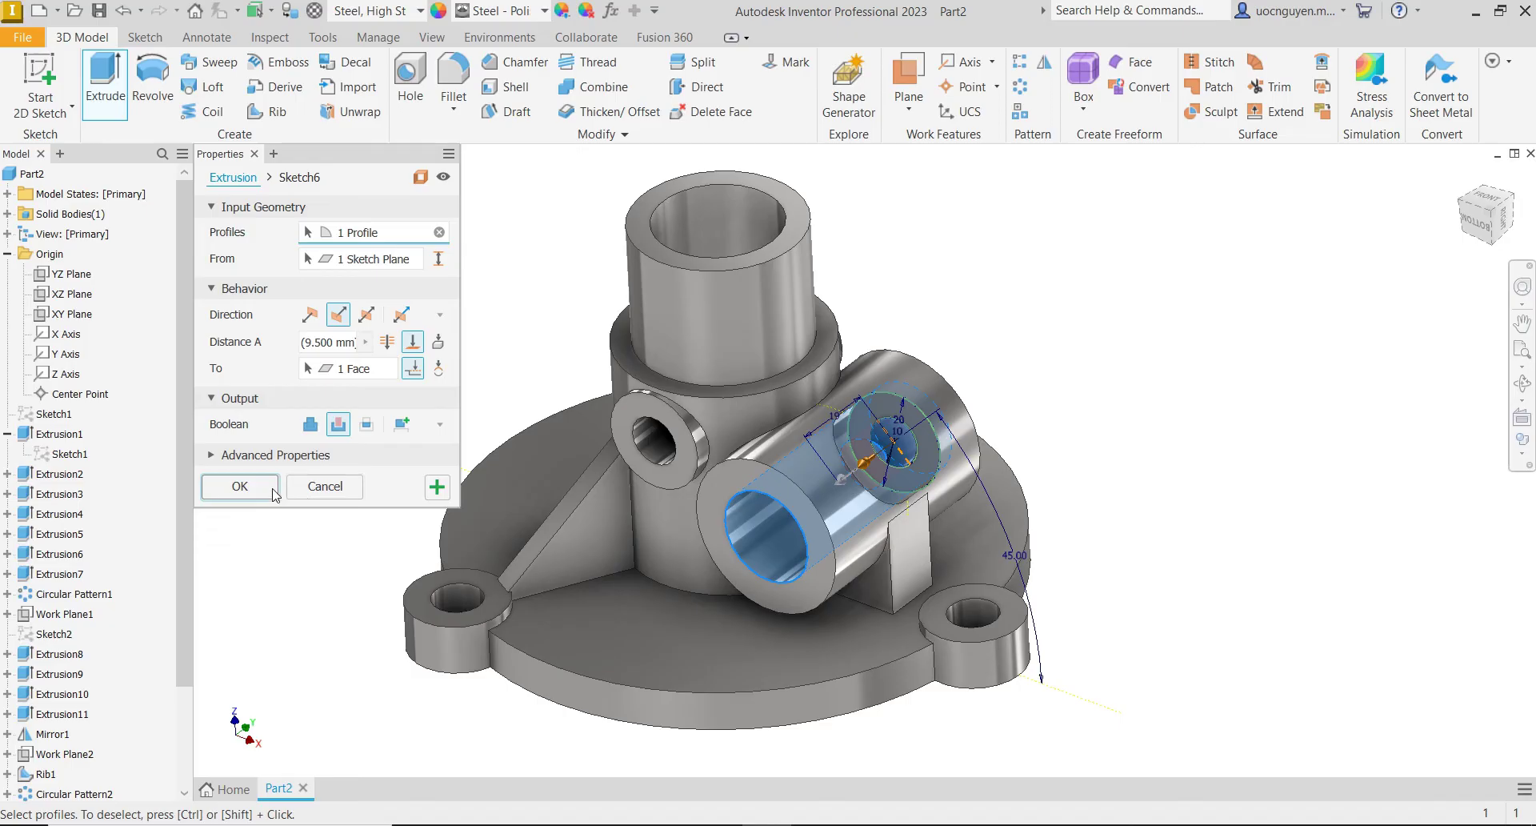
{"action": "left_click", "coordinate": [274, 488]}
- Hide the sketch containing the slanted line and its 45° and 19 mm dimensions
{"action": "middle_click_drag", "start_coordinate": [1081, 413], "coordinate": [1080, 358]}
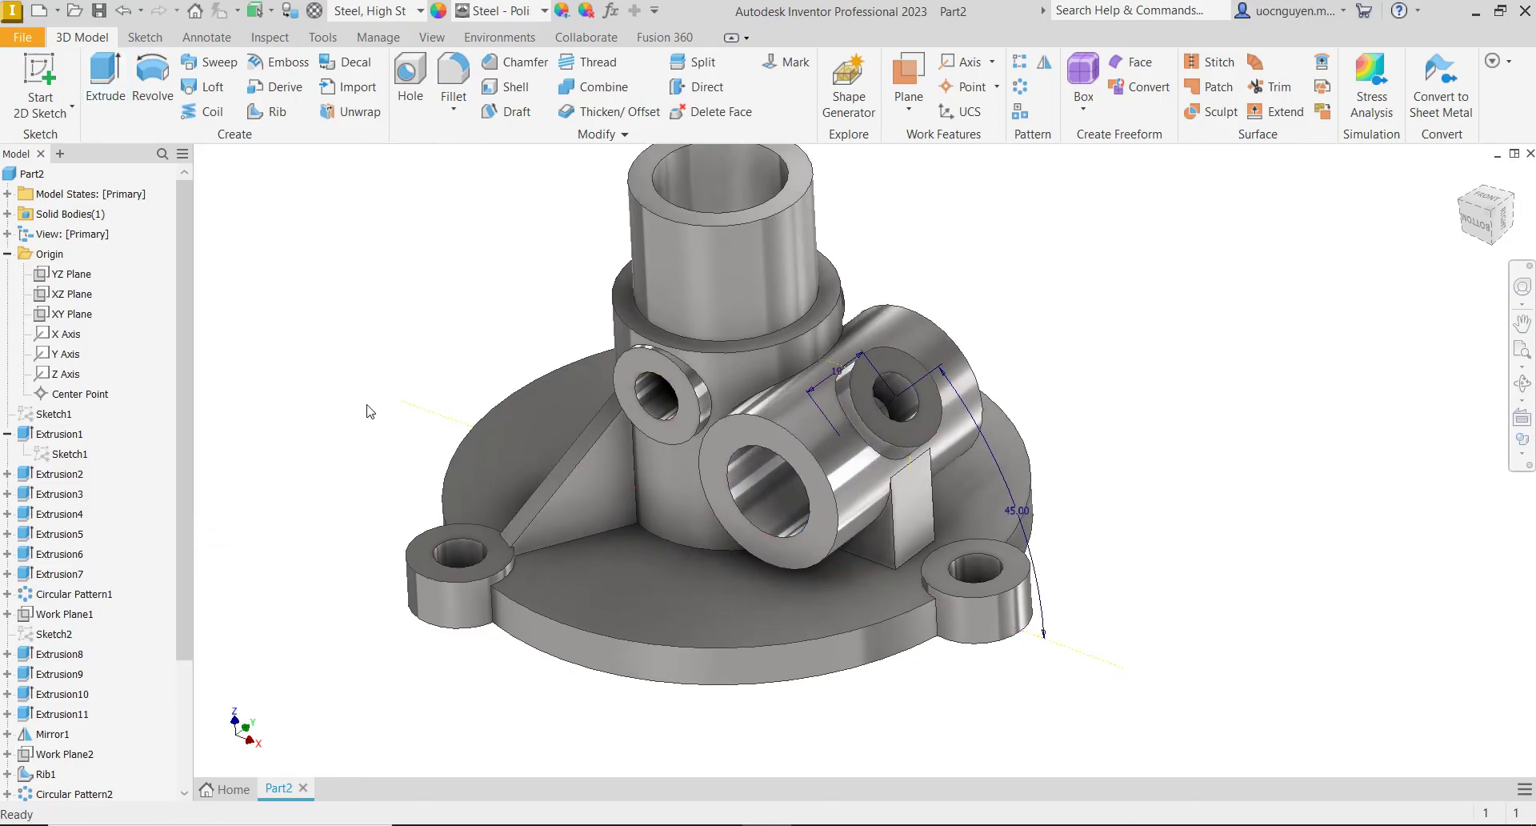
{"action": "scroll", "coordinate": [101, 552], "scroll_direction": "down", "scroll_amount": 3}
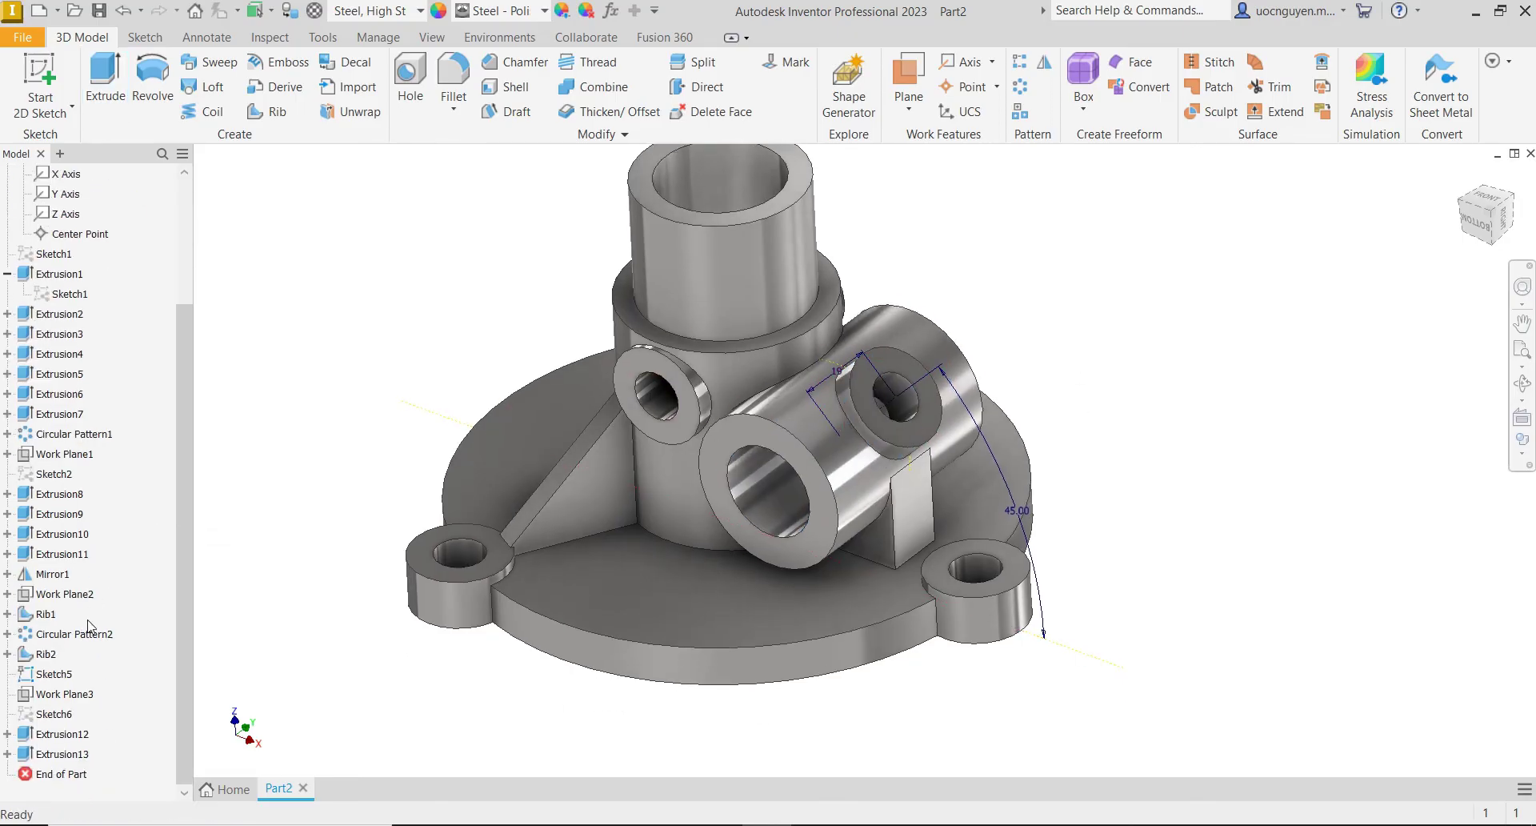
{"action": "right_click", "coordinate": [64, 675]}
{"action": "left_click", "coordinate": [103, 655]}
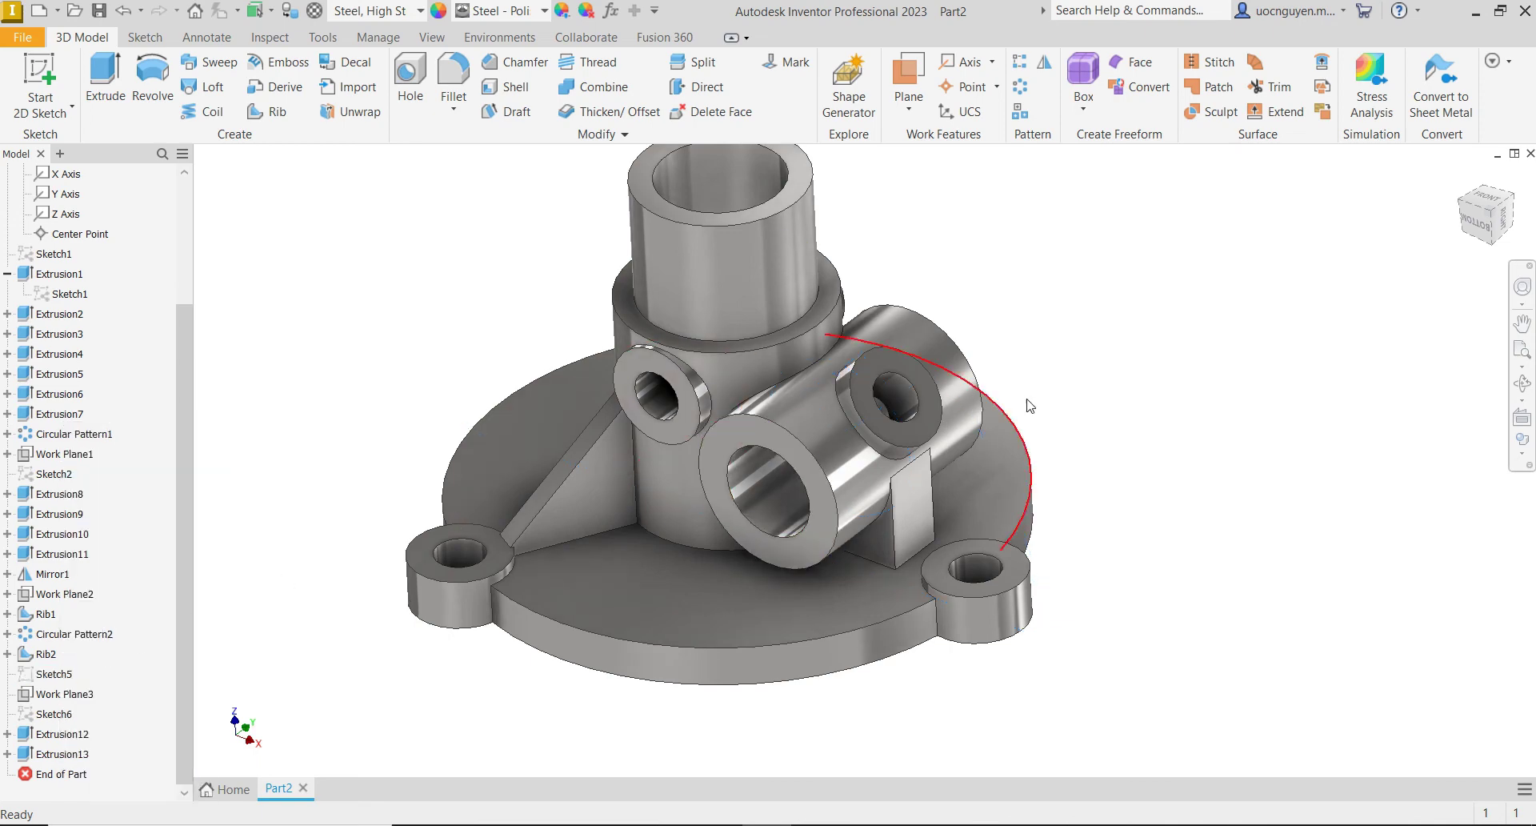
{"action": "mouse_move", "coordinate": [1002, 438]}
{"action": "middle_mouse_down", "text": "shift"}
{"action": "mouse_move", "coordinate": [934, 399]}
{"action": "mouse_move", "coordinate": [799, 433]}
{"action": "mouse_move", "coordinate": [856, 492]}
{"action": "middle_mouse_up", "text": "shift"}
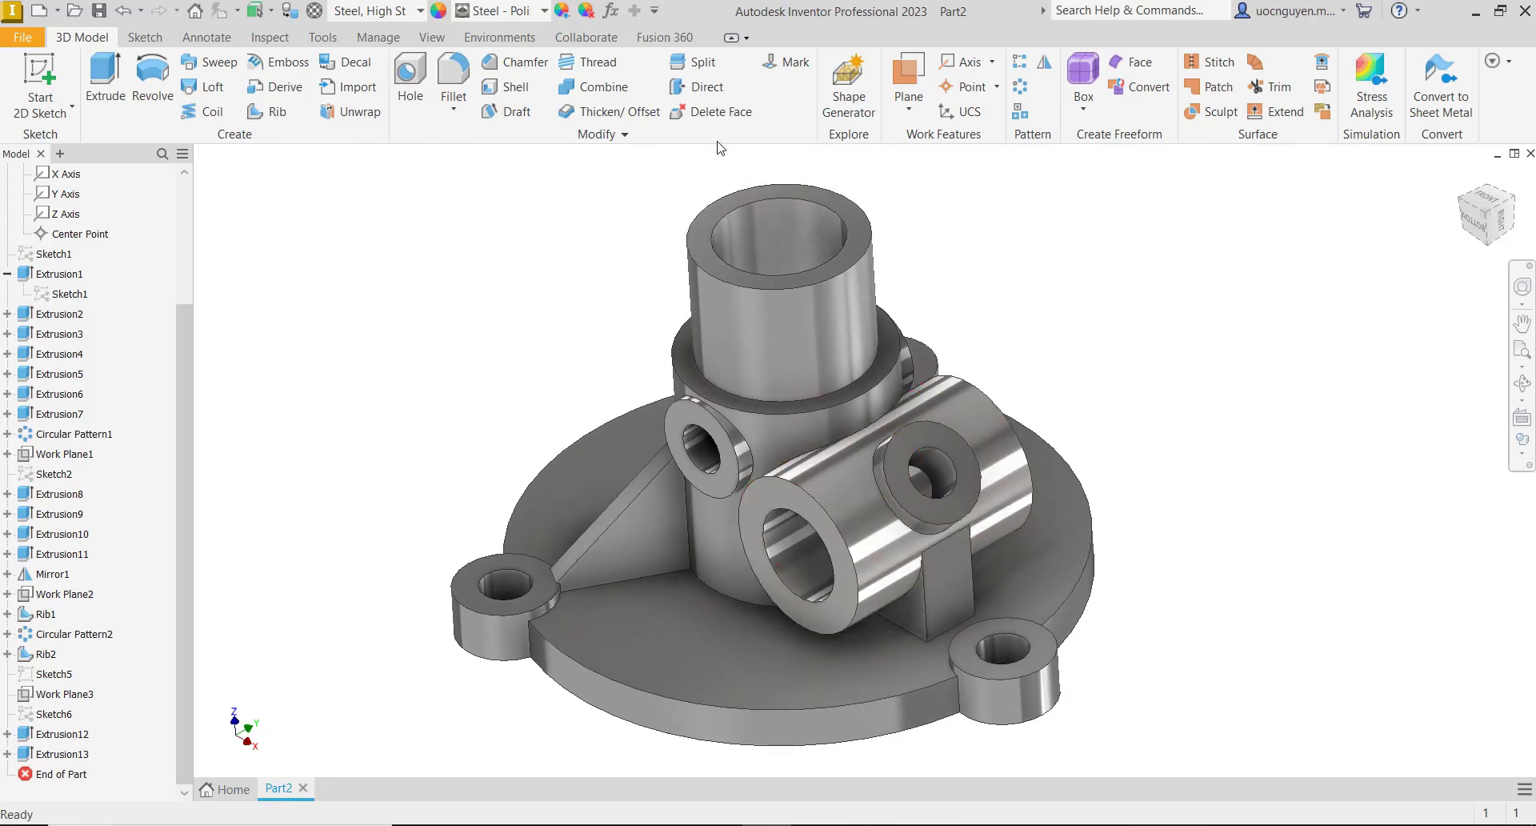
- Fillet the six vertical edges where the three bolt lugs meet the round flange with a 5 mm radius
{"action": "left_click", "coordinate": [453, 73]}
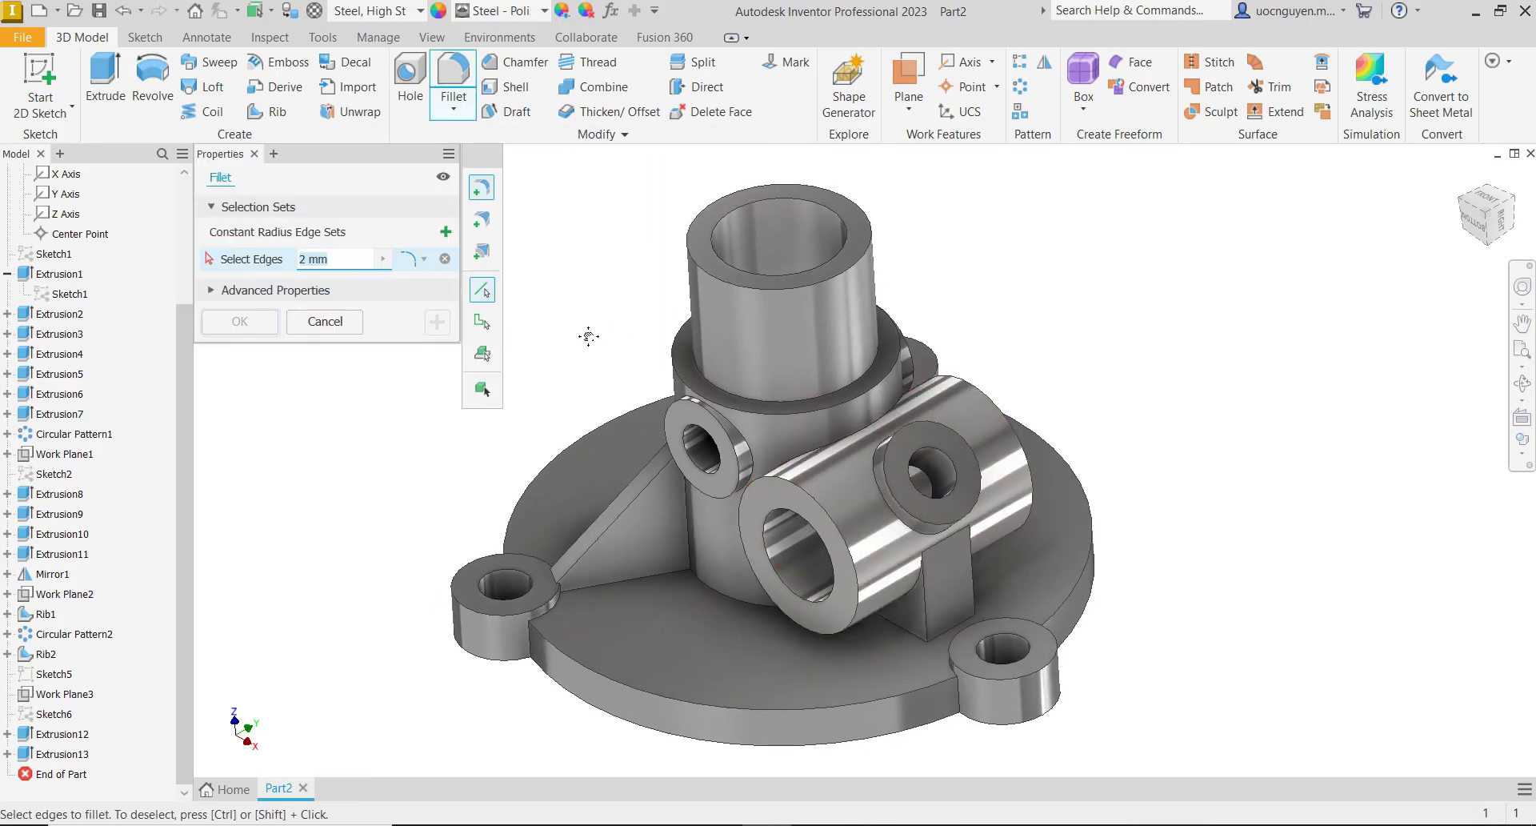
{"action": "middle_click_drag", "start_coordinate": [589, 337], "coordinate": [645, 287]}
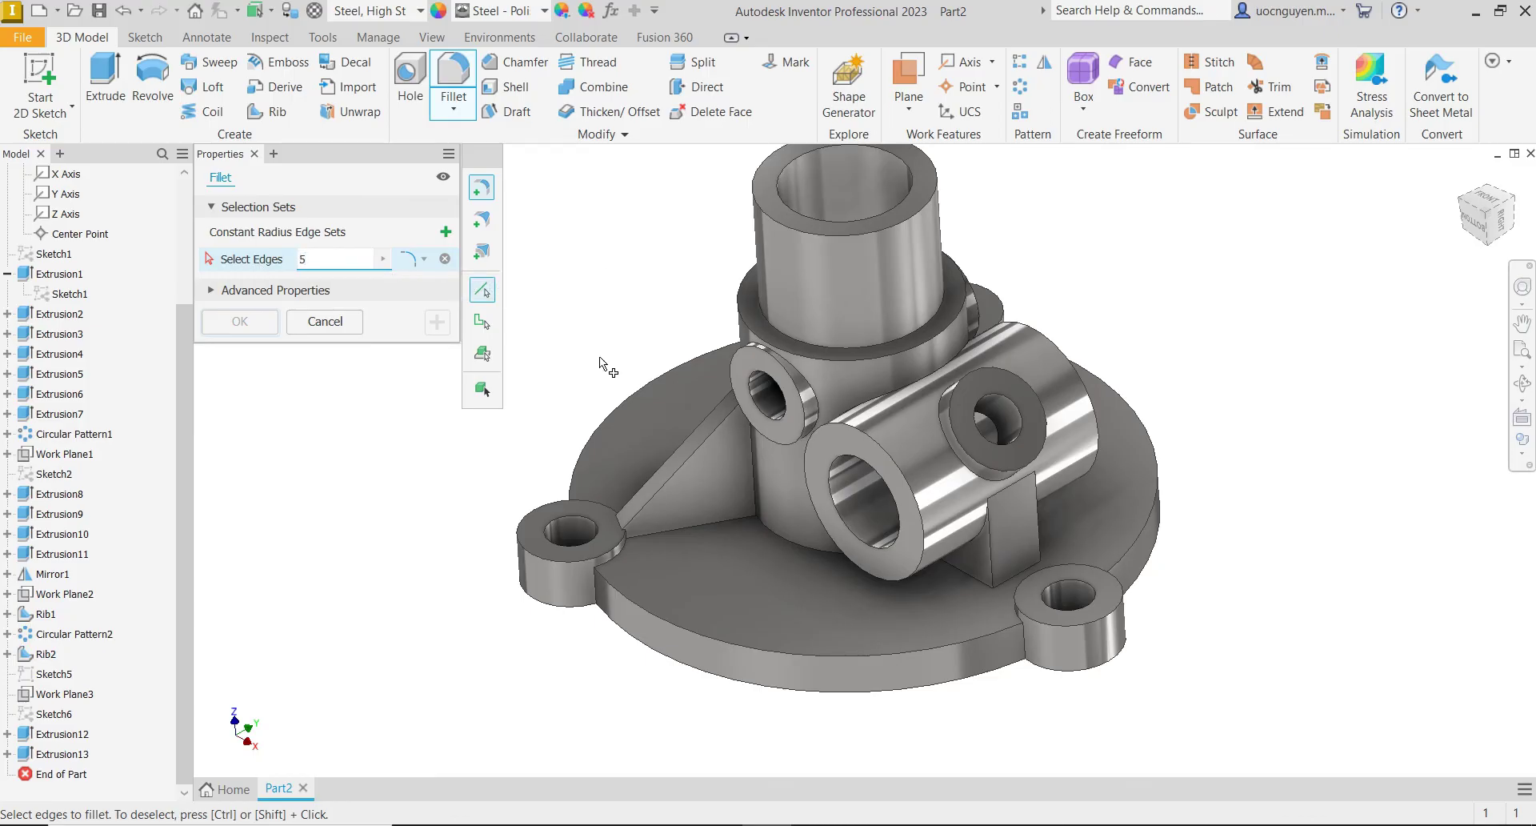
{"action": "left_click", "coordinate": [598, 587]}
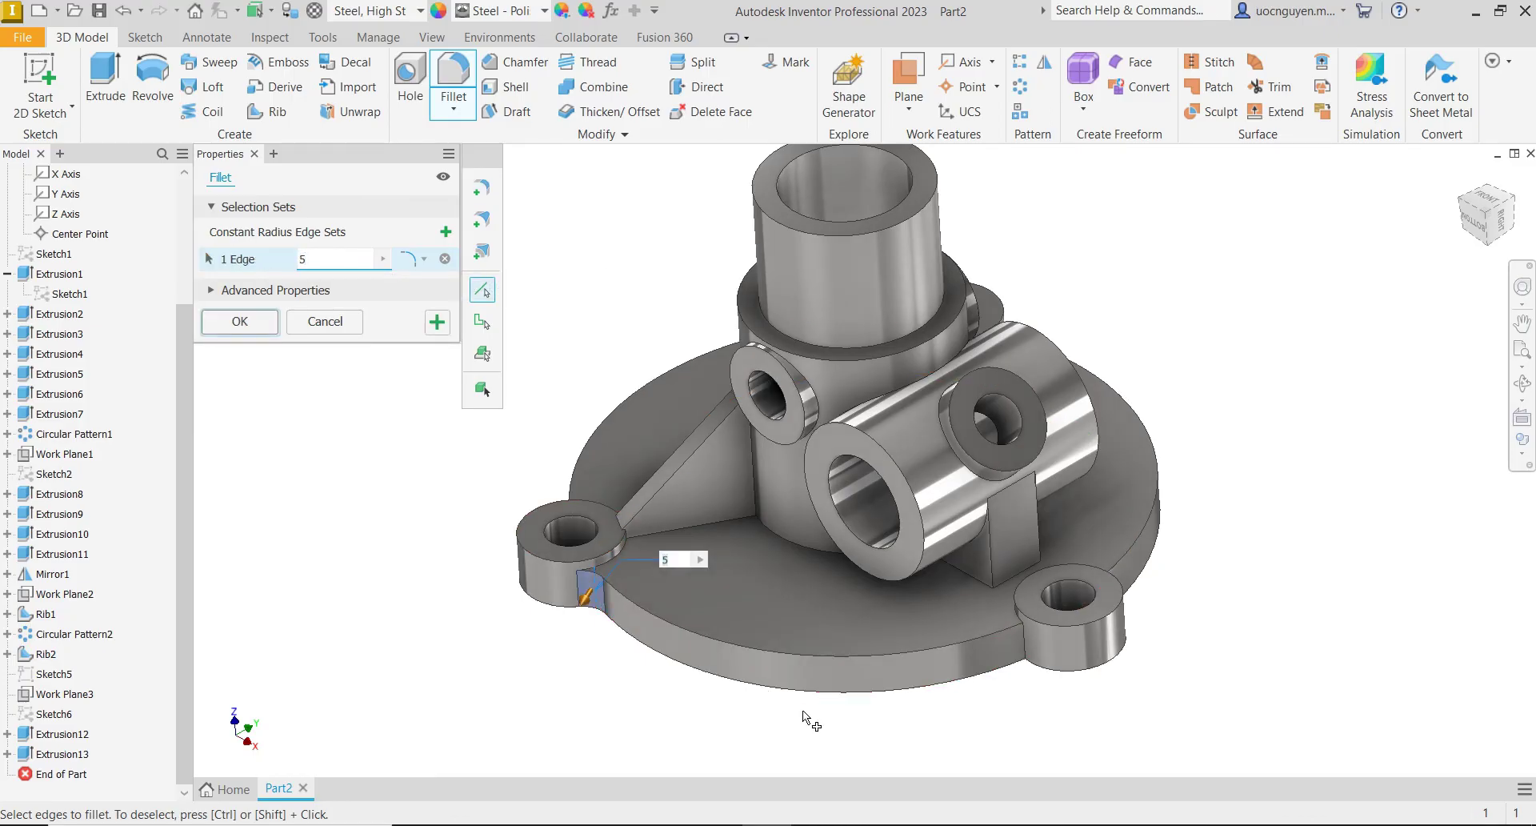
{"action": "left_click", "coordinate": [1025, 648]}
{"action": "middle_click_drag", "start_coordinate": [1024, 648], "coordinate": [873, 680], "text": "shift"}
{"action": "left_click", "coordinate": [726, 646]}
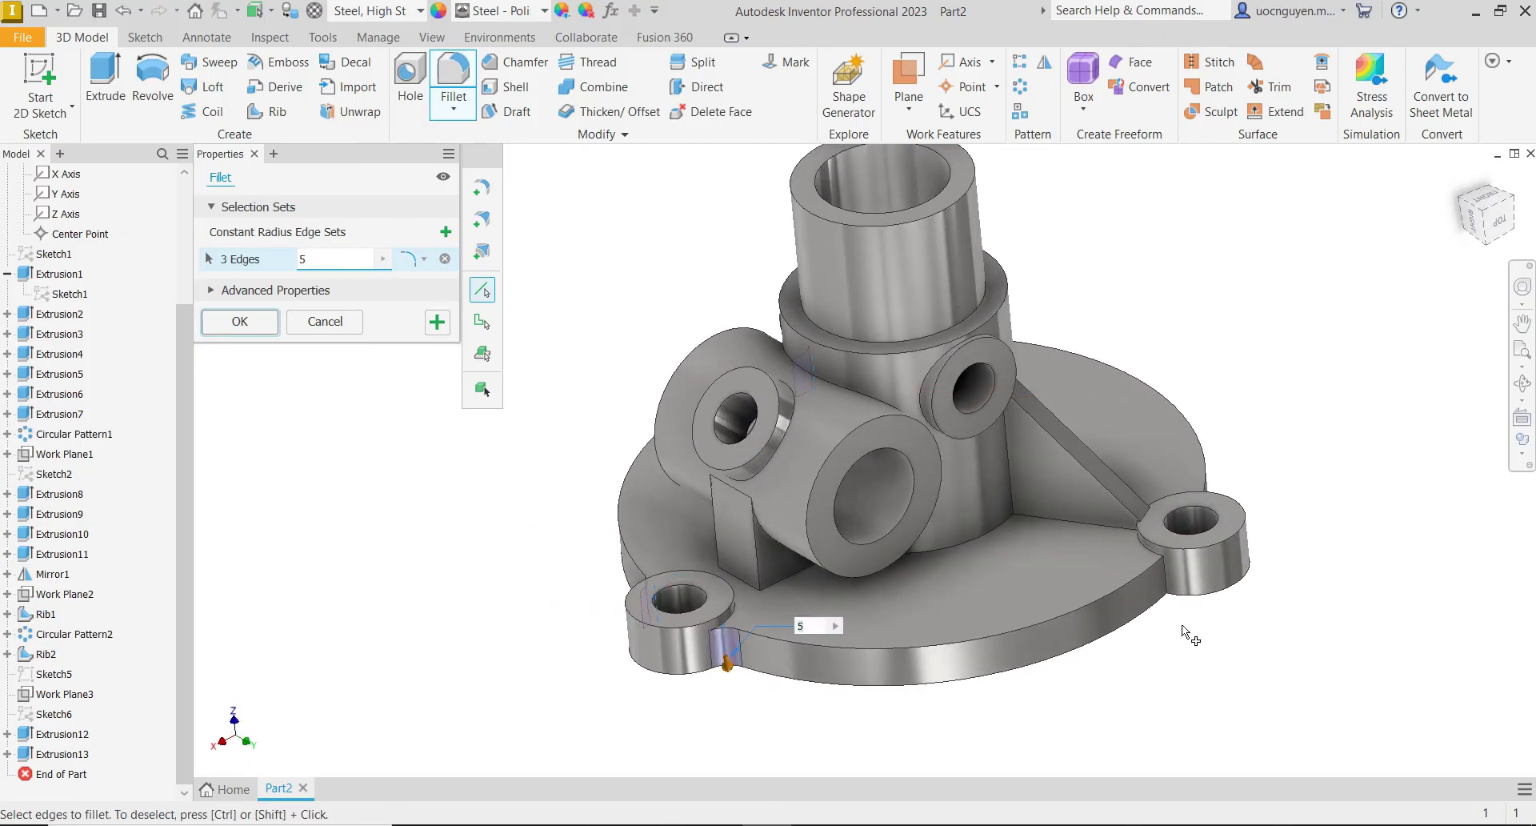
{"action": "left_click", "coordinate": [1170, 589]}
{"action": "scroll", "coordinate": [1159, 690], "scroll_direction": "down", "scroll_amount": 3}
{"action": "middle_click_drag", "start_coordinate": [1160, 690], "coordinate": [977, 733], "text": "shift"}
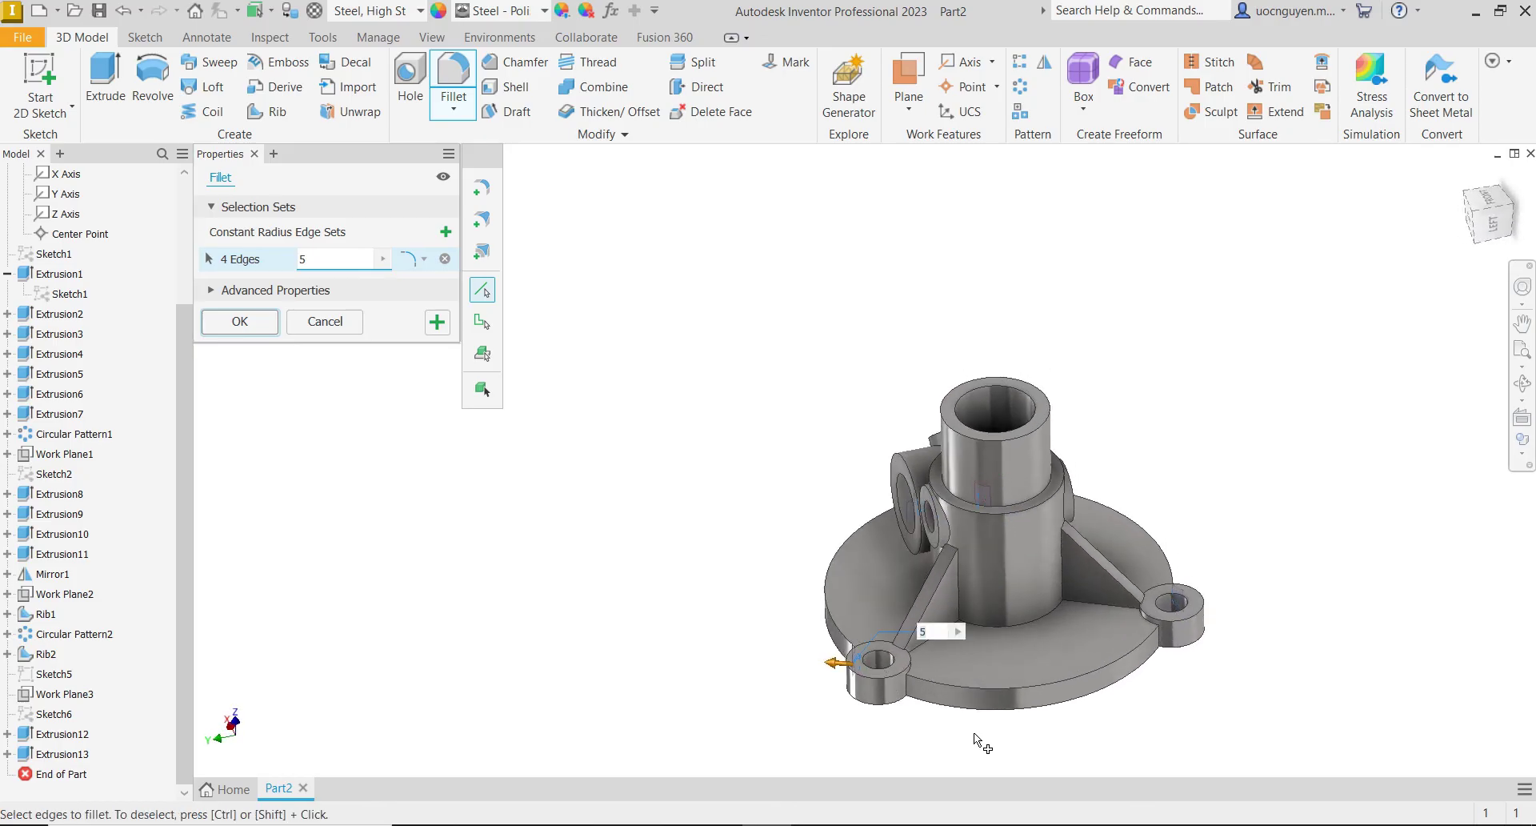
{"action": "scroll", "coordinate": [976, 733], "scroll_direction": "up", "scroll_amount": 3}
{"action": "left_click", "coordinate": [850, 653]}
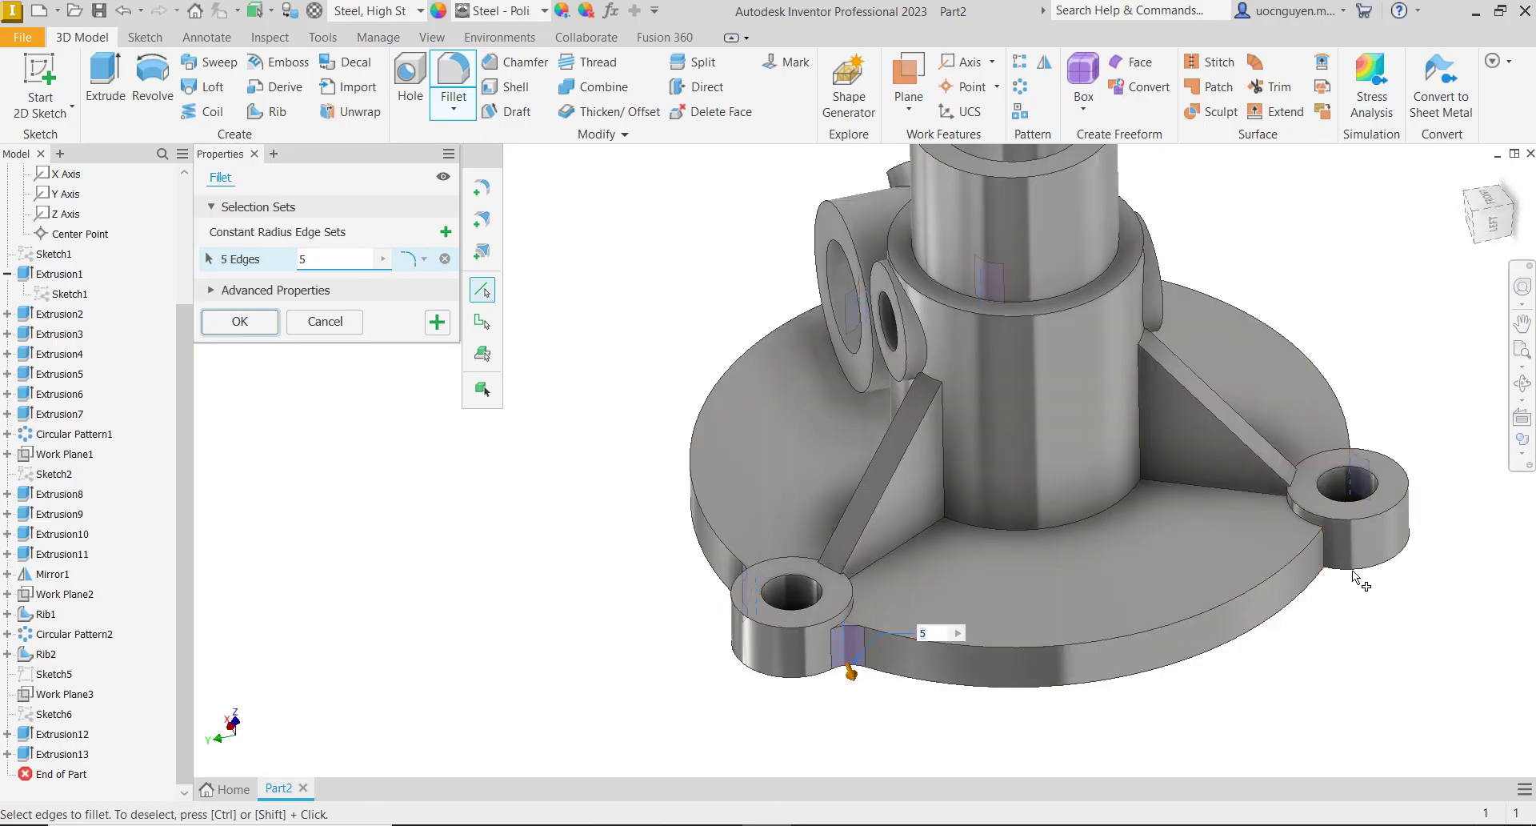
{"action": "left_click", "coordinate": [1325, 554]}
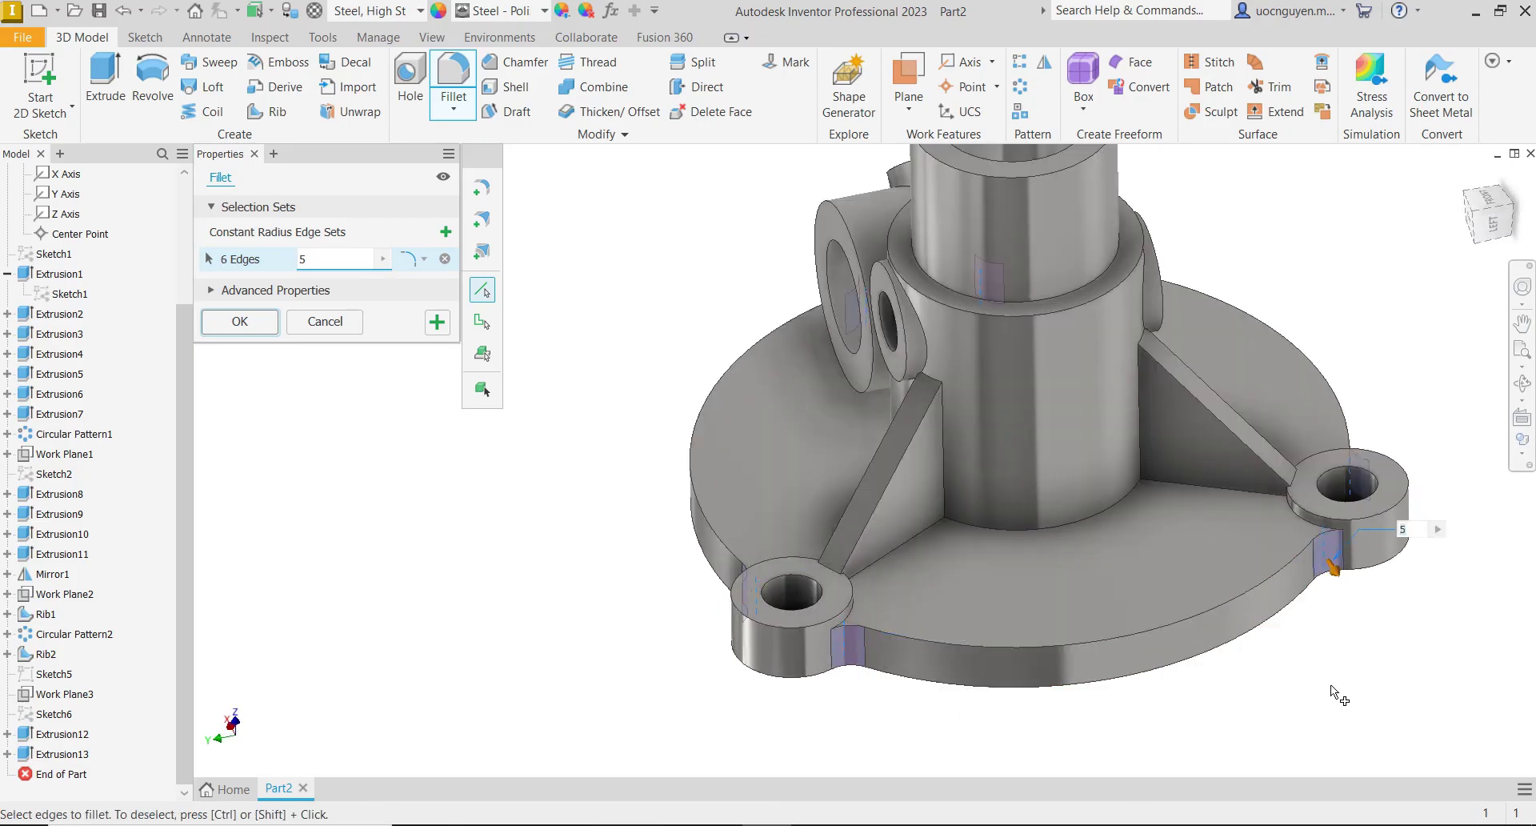
{"action": "left_click", "coordinate": [437, 321]}
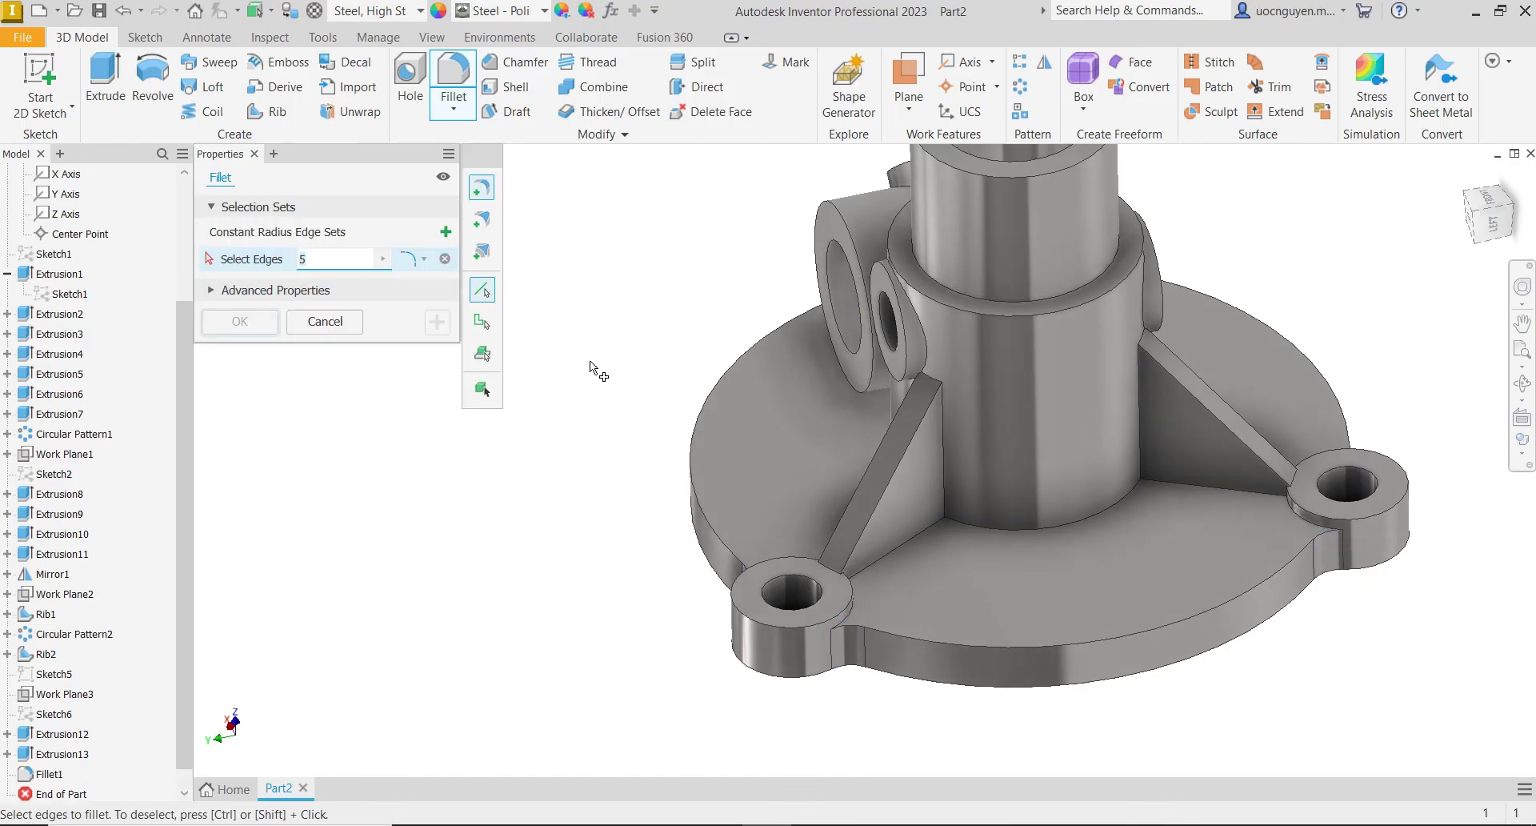
- Start a 2 mm fillet on the junction edges of the large side boss, the angled boss and the near side of the support block
{"action": "mouse_move", "coordinate": [569, 394]}
{"action": "middle_mouse_down", "text": "shift"}
{"action": "mouse_move", "coordinate": [558, 460]}
{"action": "mouse_move", "coordinate": [551, 415]}
{"action": "middle_mouse_up", "text": "shift"}
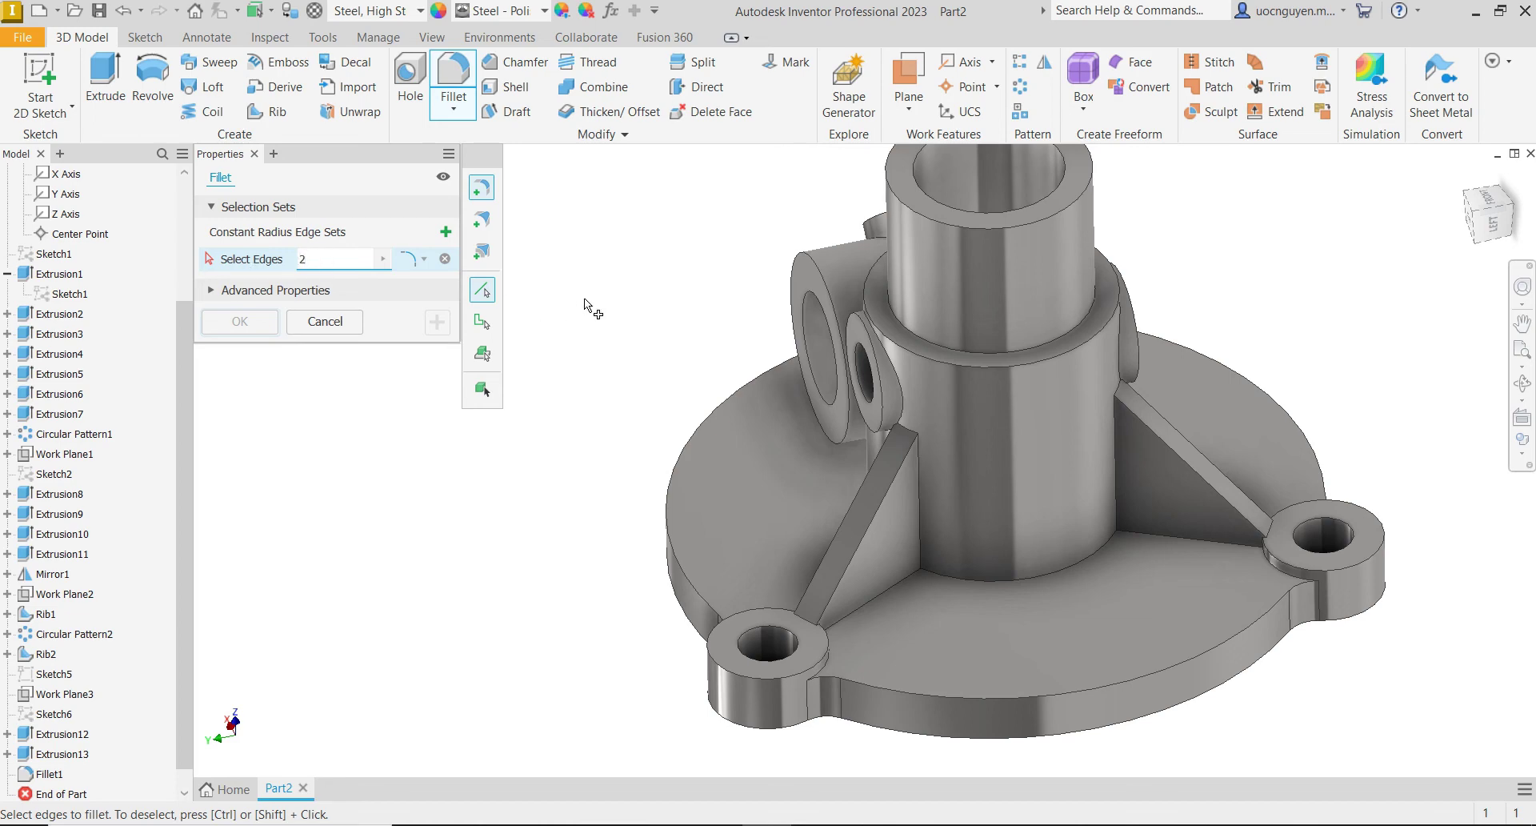
{"action": "mouse_move", "coordinate": [614, 324]}
{"action": "middle_mouse_down", "text": "shift"}
{"action": "mouse_move", "coordinate": [638, 295]}
{"action": "mouse_move", "coordinate": [1038, 310]}
{"action": "mouse_move", "coordinate": [1190, 334]}
{"action": "mouse_move", "coordinate": [1101, 336]}
{"action": "middle_mouse_up", "text": "shift"}
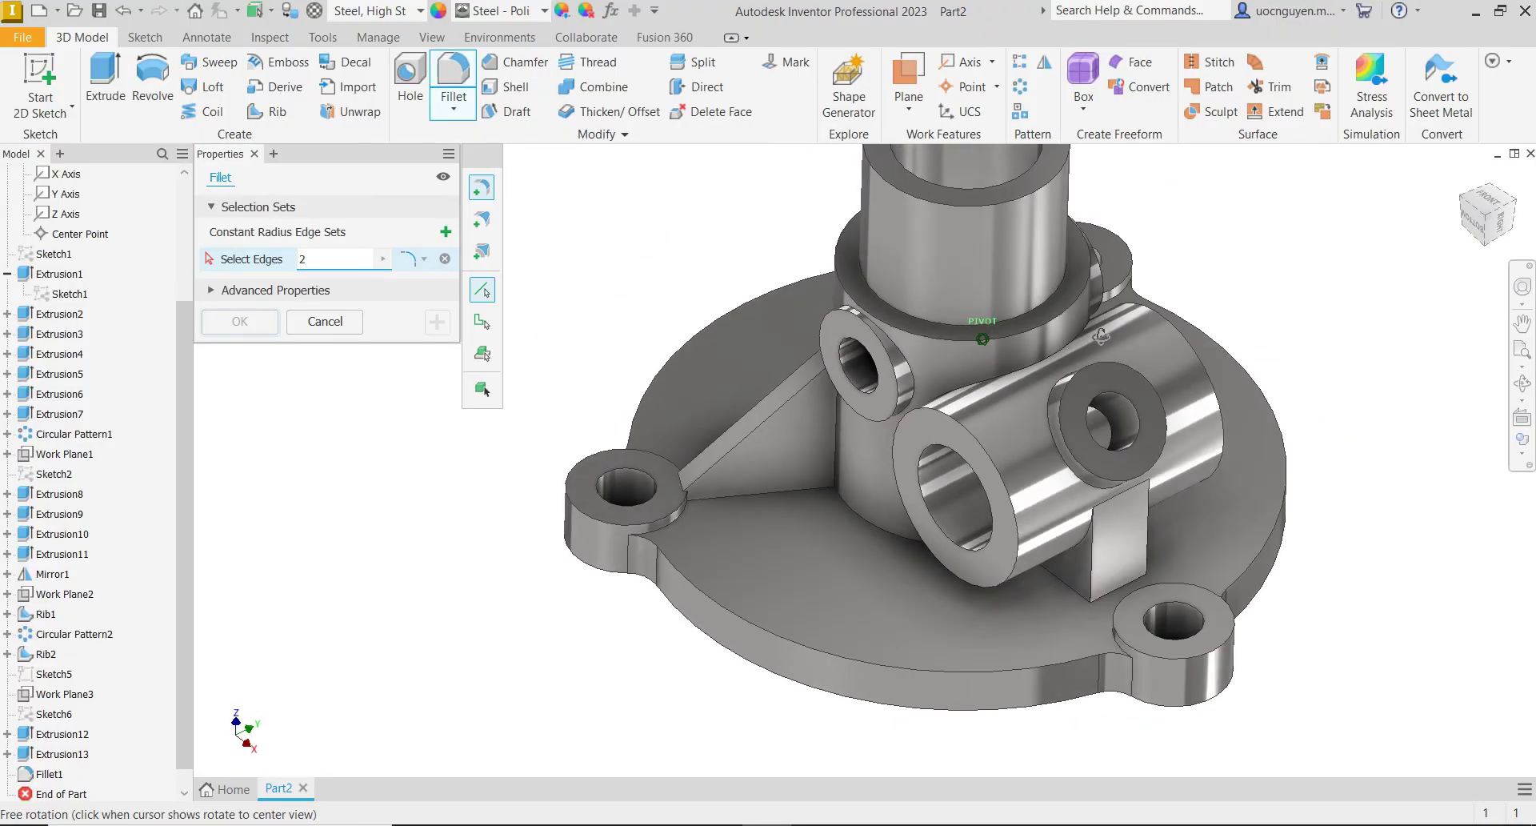
{"action": "left_click", "coordinate": [1045, 353]}
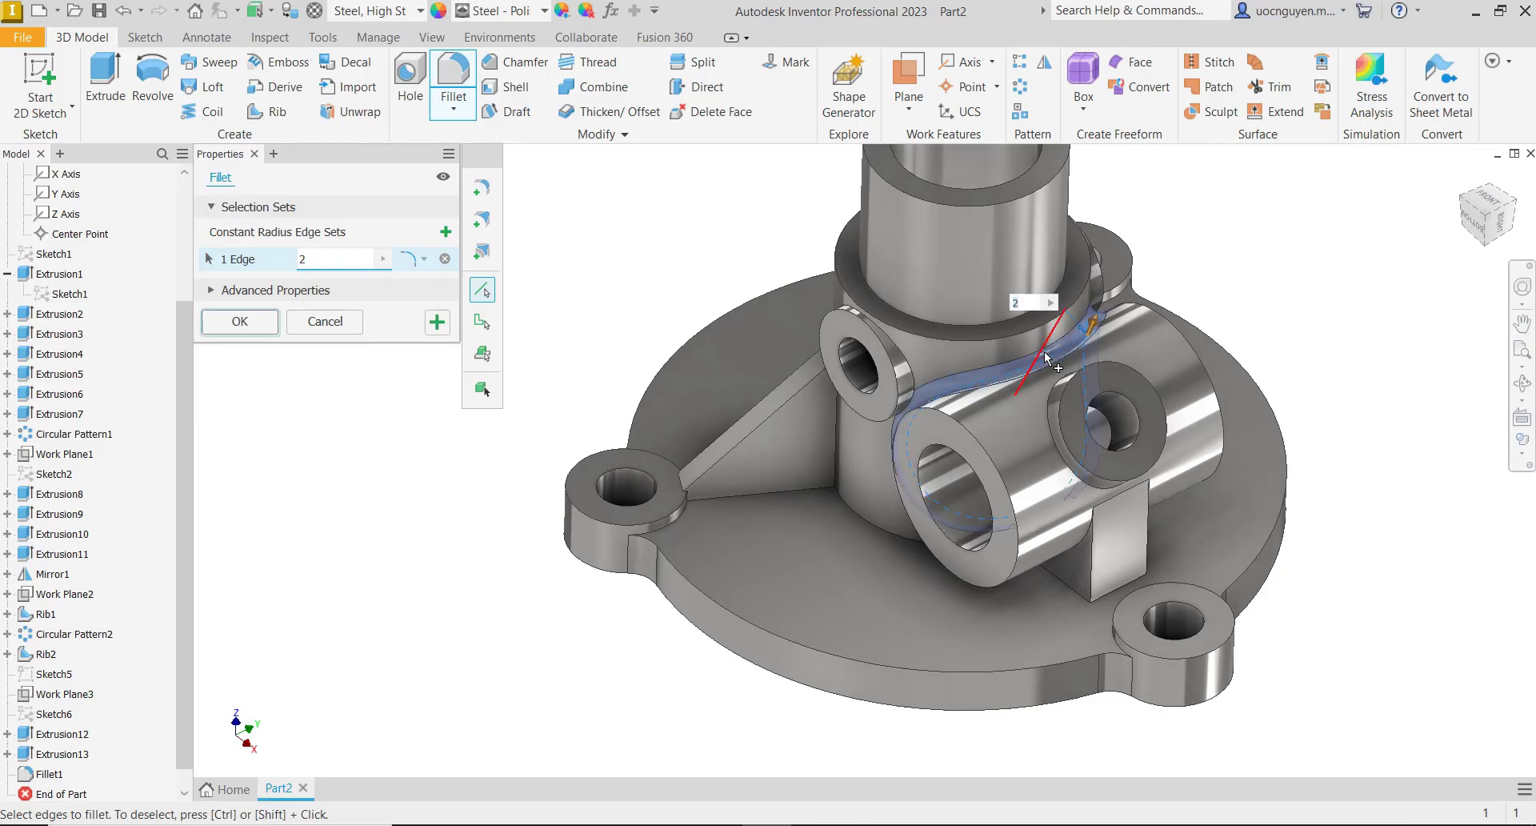
{"action": "left_click", "coordinate": [1045, 397]}
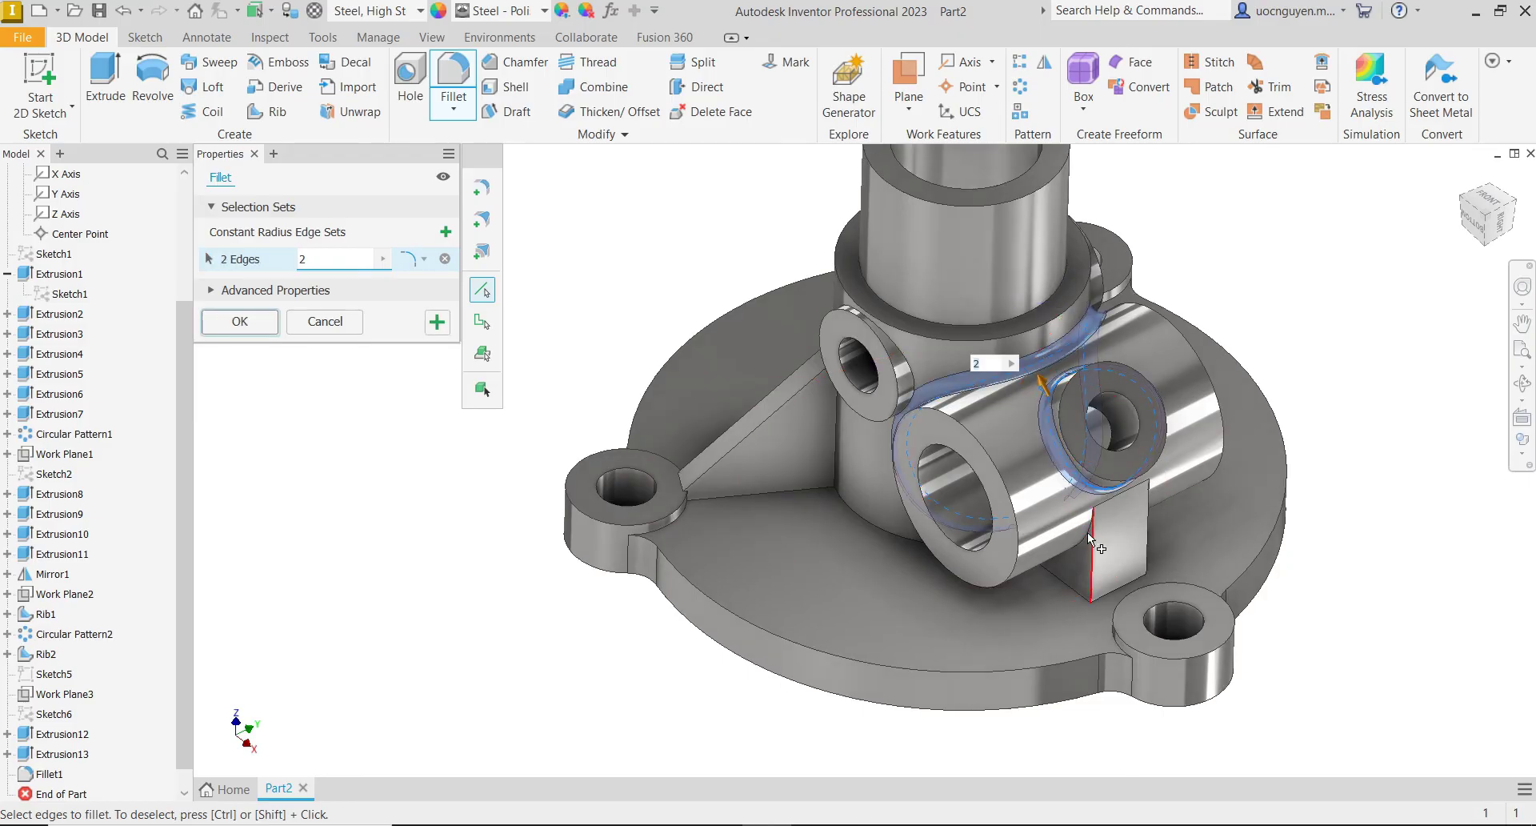
{"action": "left_click", "coordinate": [1101, 597]}
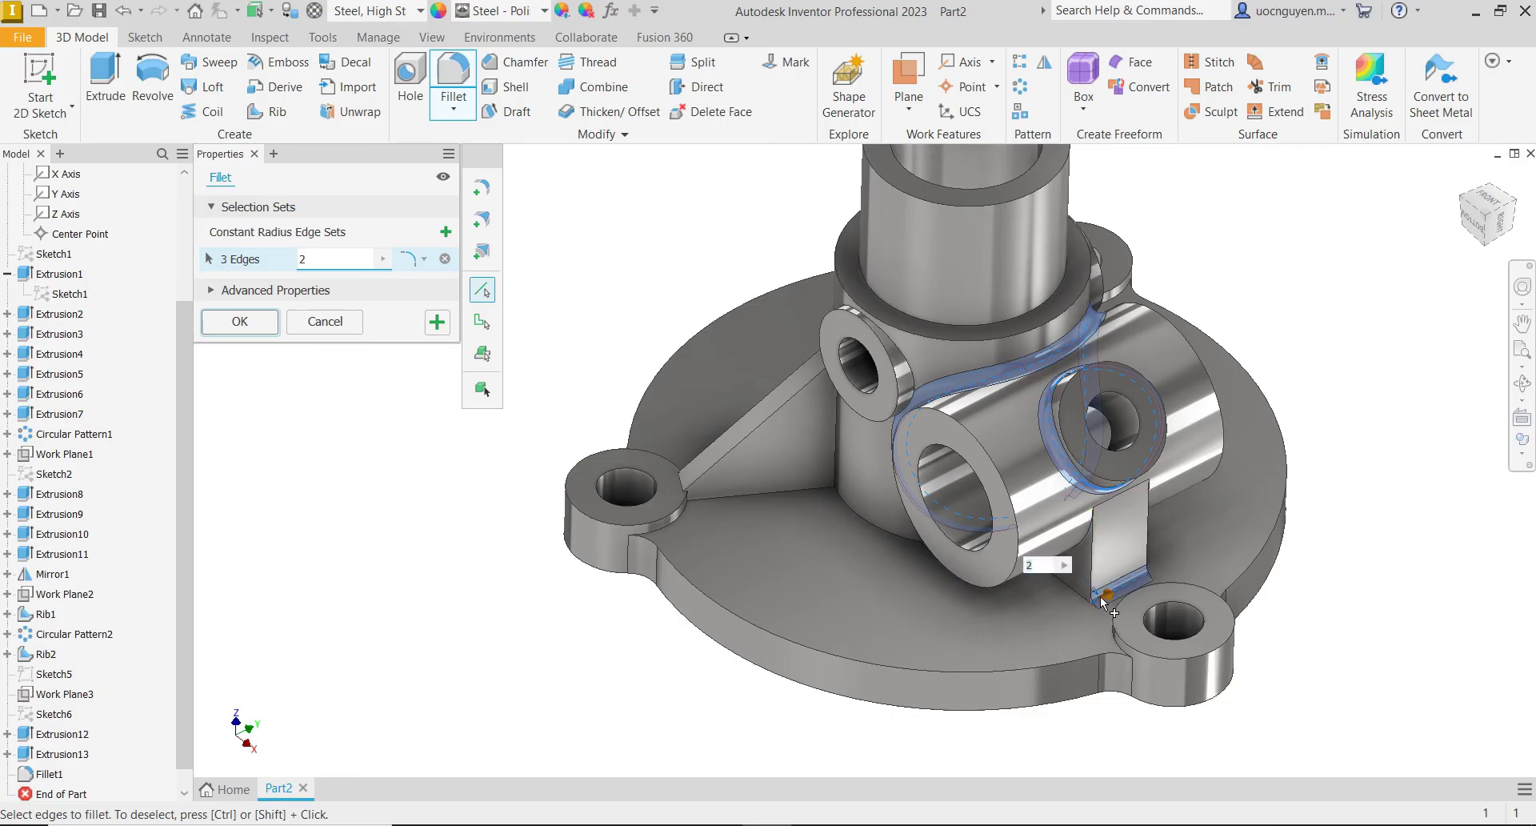
{"action": "left_click", "coordinate": [1079, 591]}
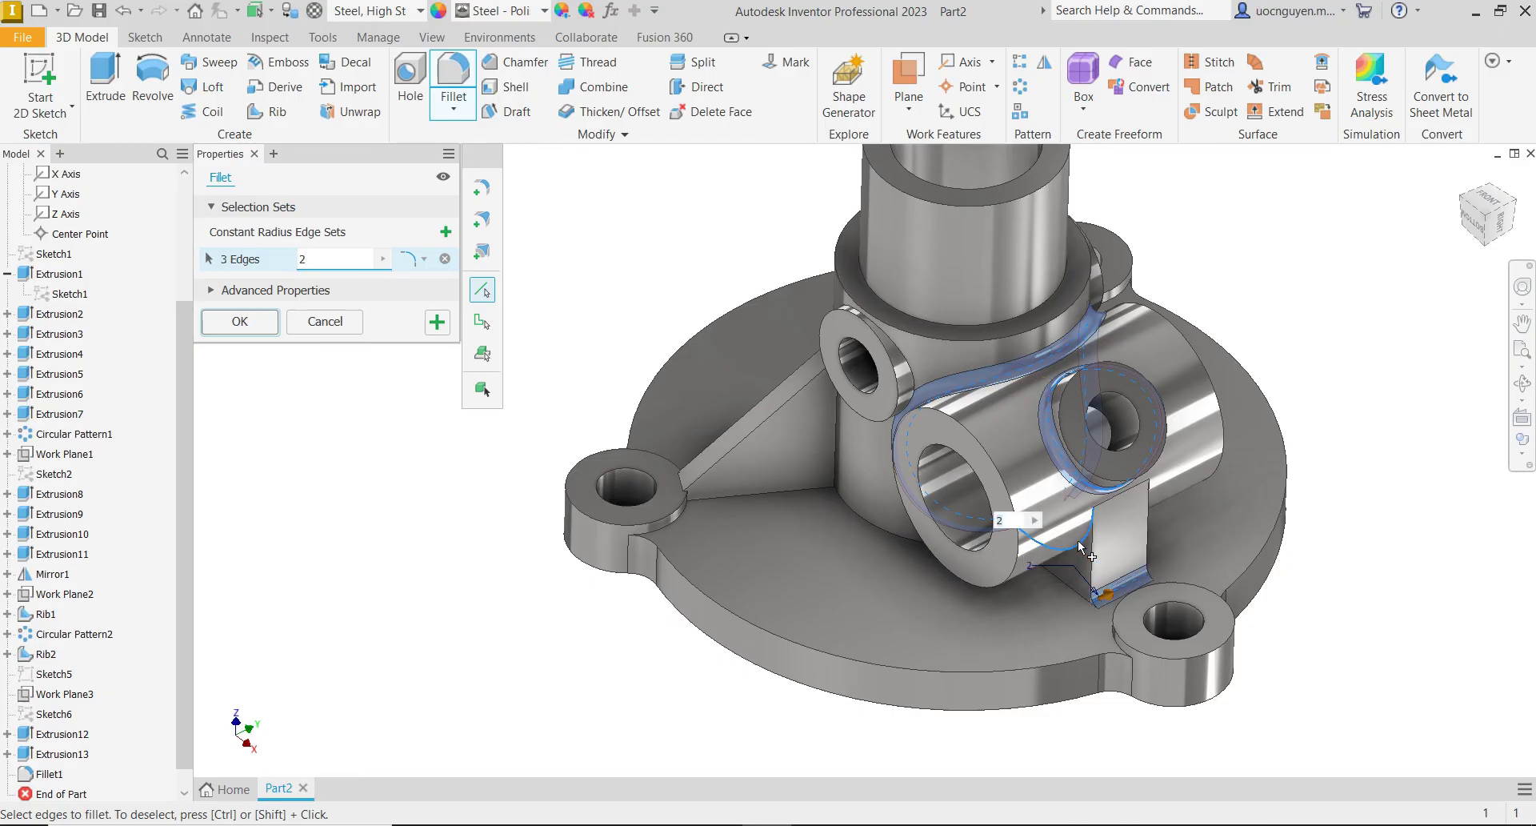
{"action": "left_click", "coordinate": [1080, 593]}
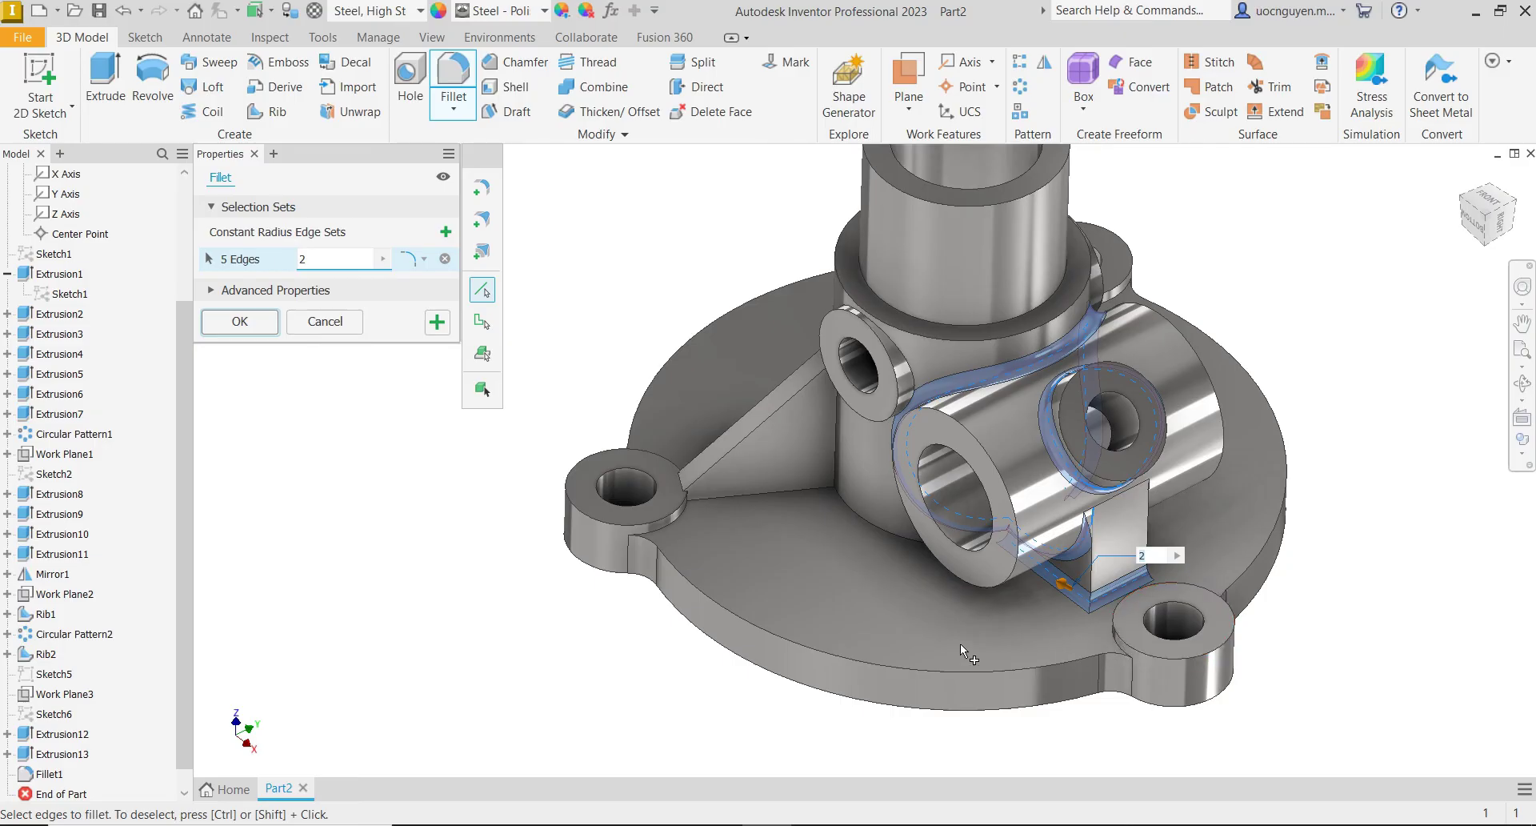
- Add the edges of the adjacent bolt lug, the support block's other side and the nearby central cylinder base to the 2 mm fillet
{"action": "scroll", "coordinate": [1077, 640], "scroll_direction": "up", "scroll_amount": 2}
{"action": "left_click", "coordinate": [1091, 638]}
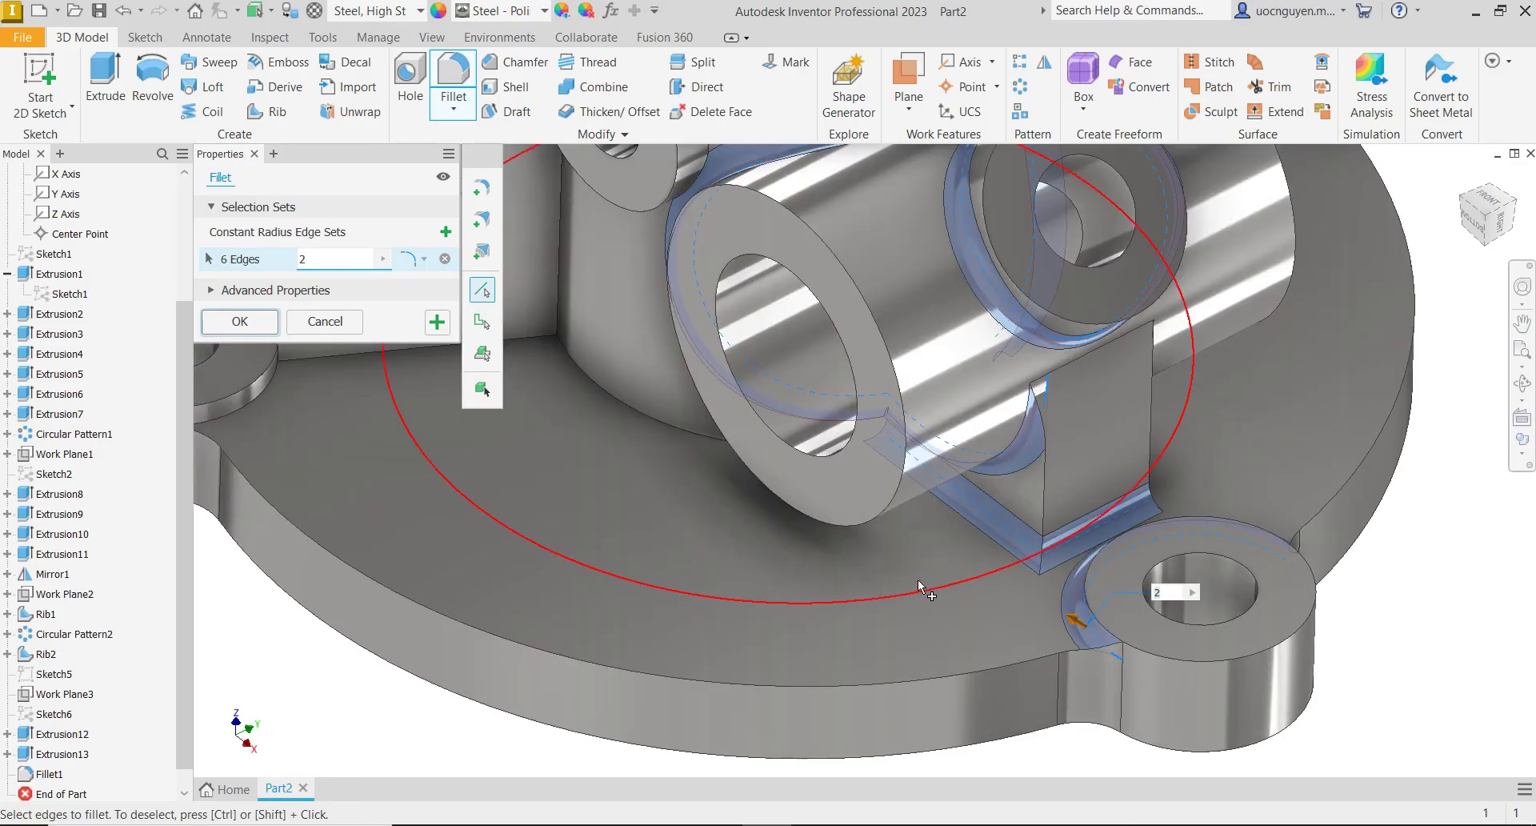
{"action": "mouse_move", "coordinate": [978, 520]}
{"action": "middle_mouse_down", "text": "shift"}
{"action": "mouse_move", "coordinate": [850, 459]}
{"action": "mouse_move", "coordinate": [757, 482]}
{"action": "mouse_move", "coordinate": [792, 480]}
{"action": "middle_mouse_up", "text": "shift"}
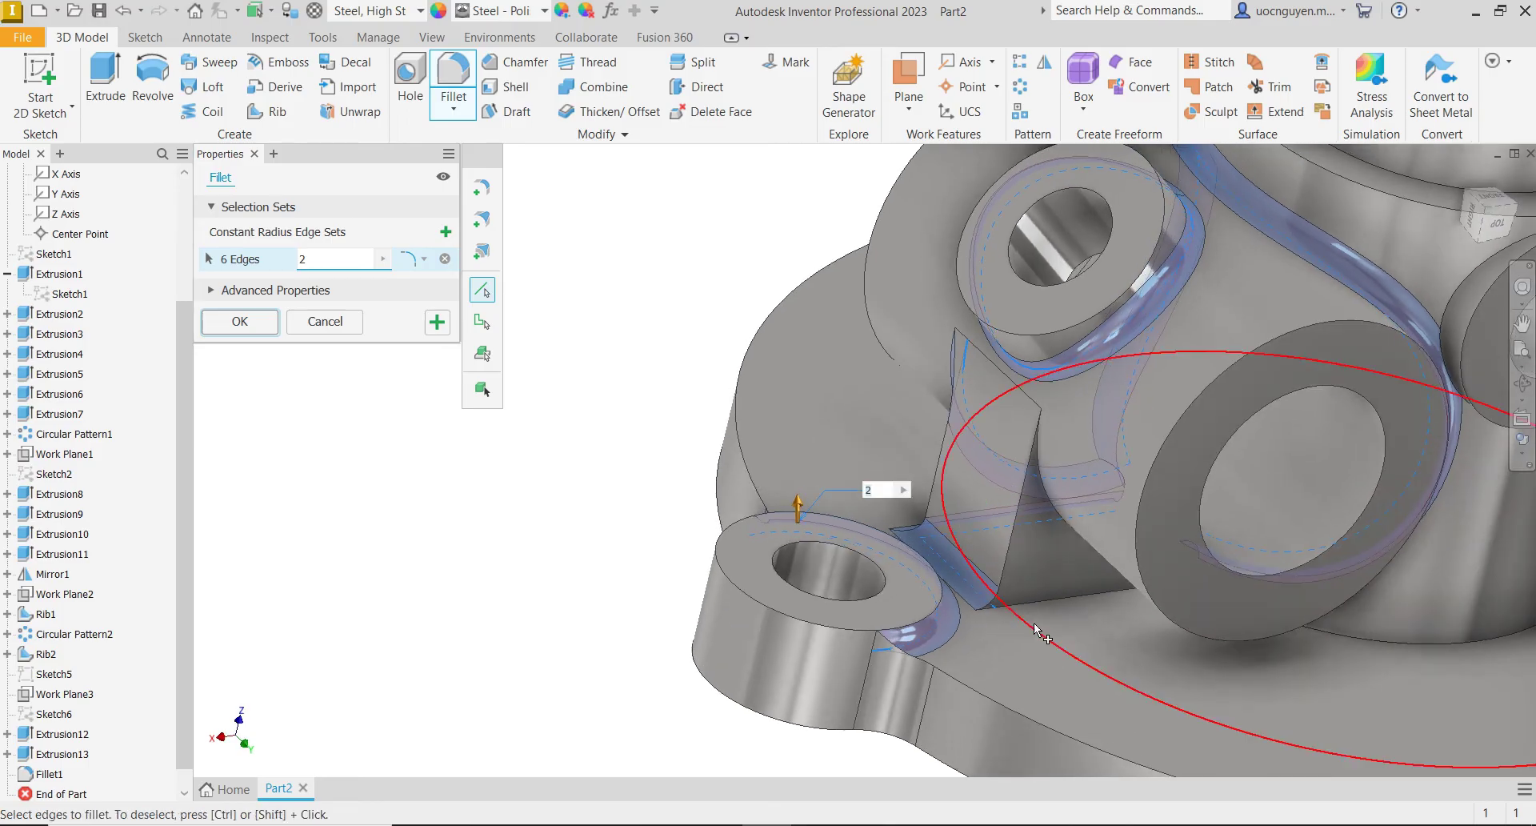
{"action": "left_click", "coordinate": [1039, 602]}
{"action": "left_click", "coordinate": [1043, 495]}
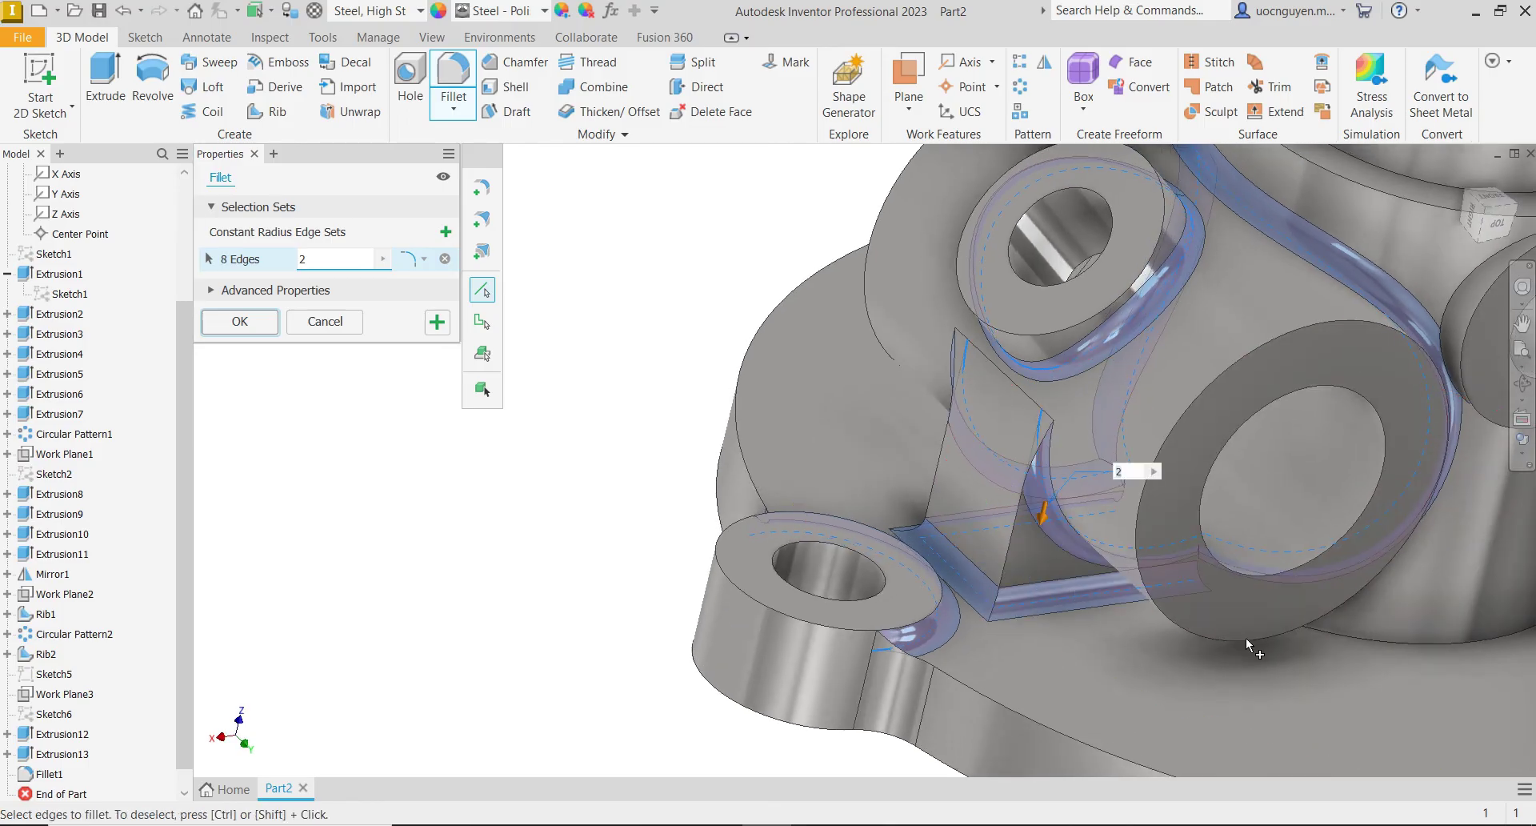
{"action": "left_click", "coordinate": [1434, 645]}
{"action": "scroll", "coordinate": [887, 430], "scroll_direction": "down", "scroll_amount": 3}
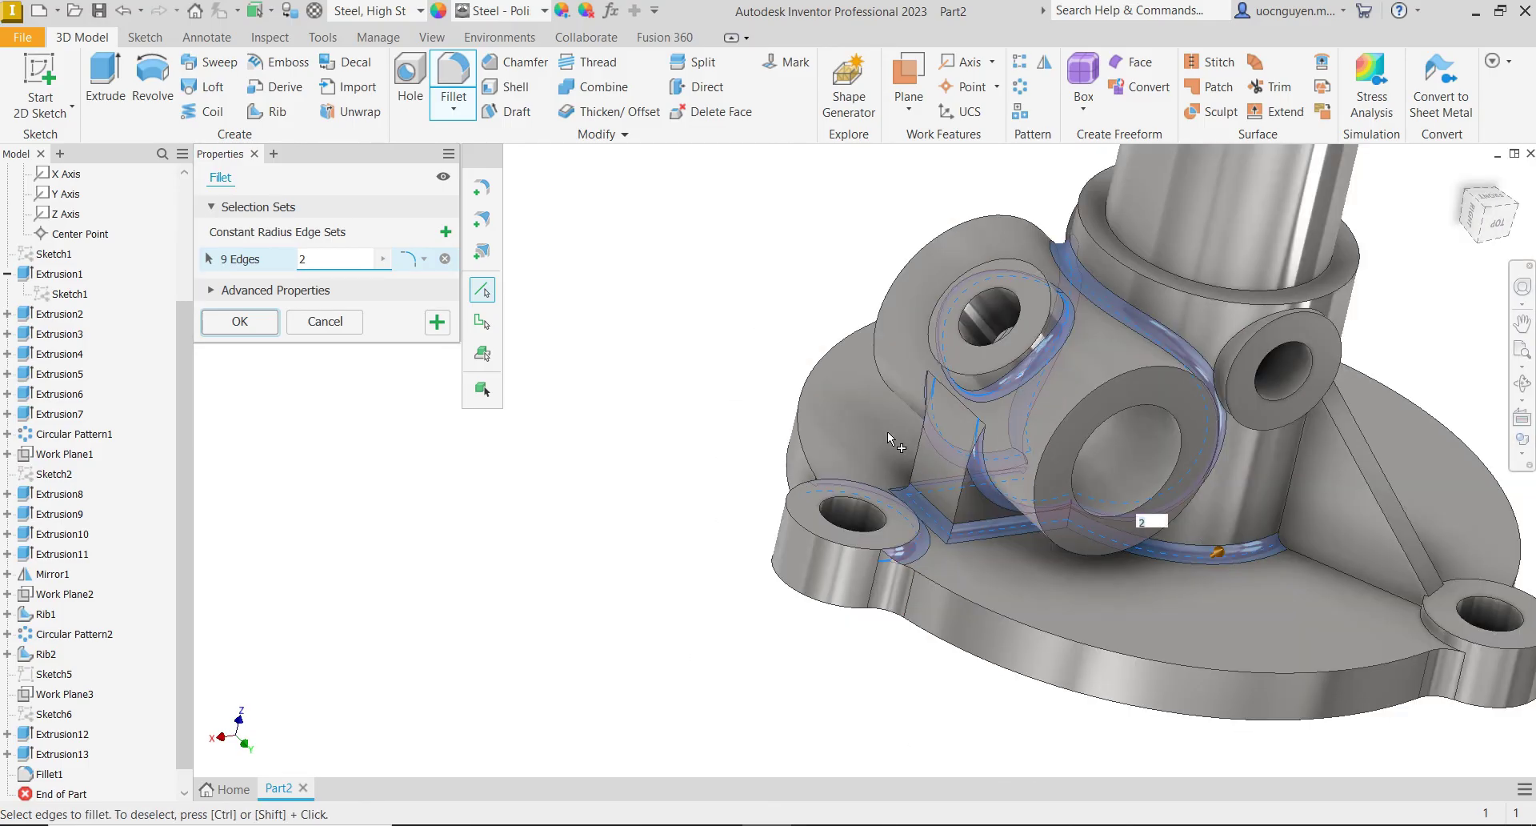
- Add both sides of the first rib, its lug edges, the rear cylinder base arc and the second rib's near side to the 2 mm fillet
{"action": "left_click", "coordinate": [1294, 478]}
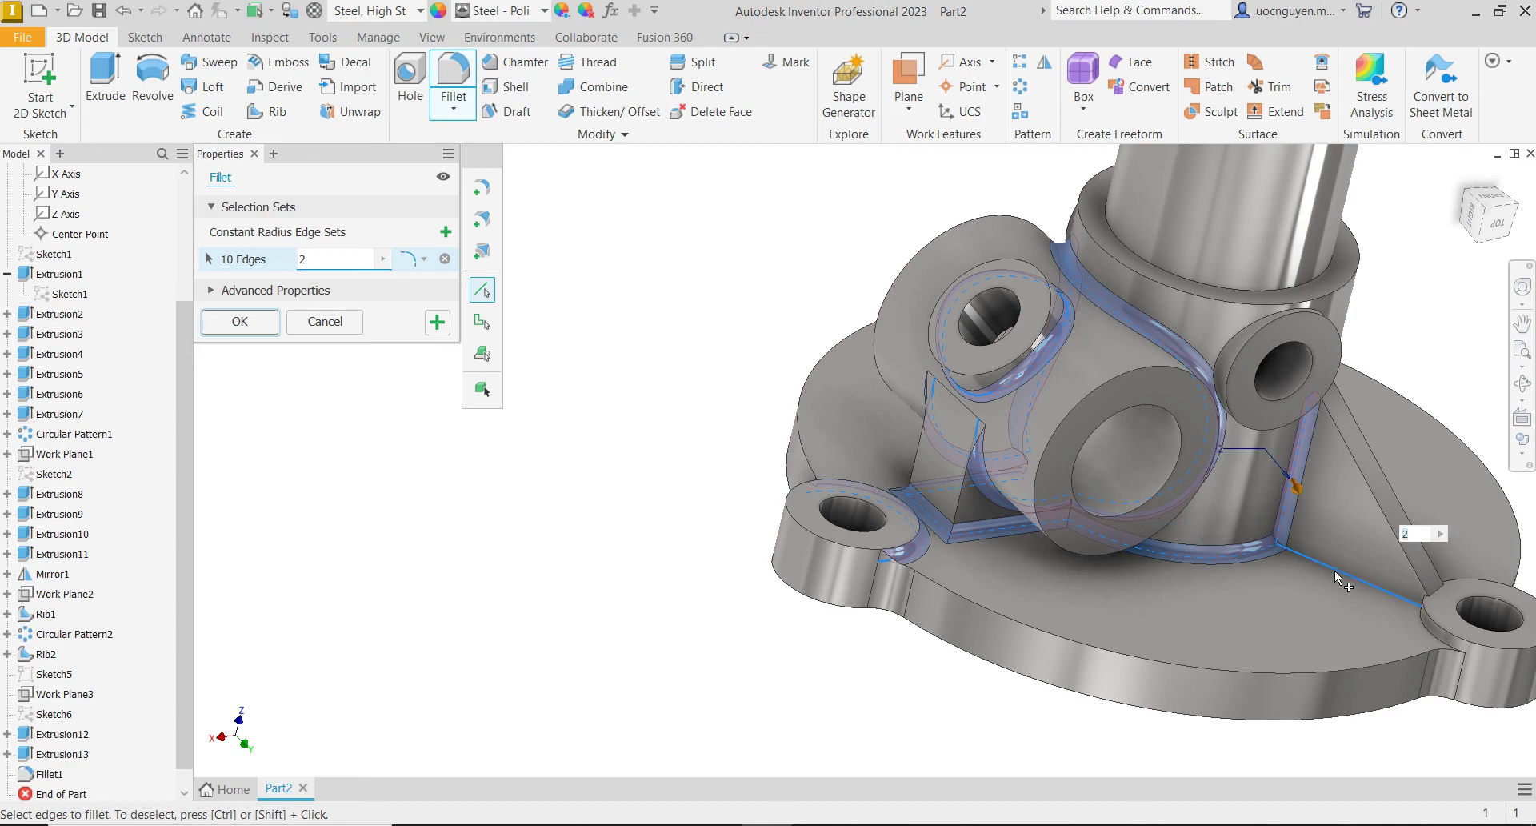
{"action": "left_click", "coordinate": [1432, 639]}
{"action": "middle_click_drag", "start_coordinate": [1303, 580], "coordinate": [913, 533], "text": "shift"}
{"action": "left_click", "coordinate": [909, 493]}
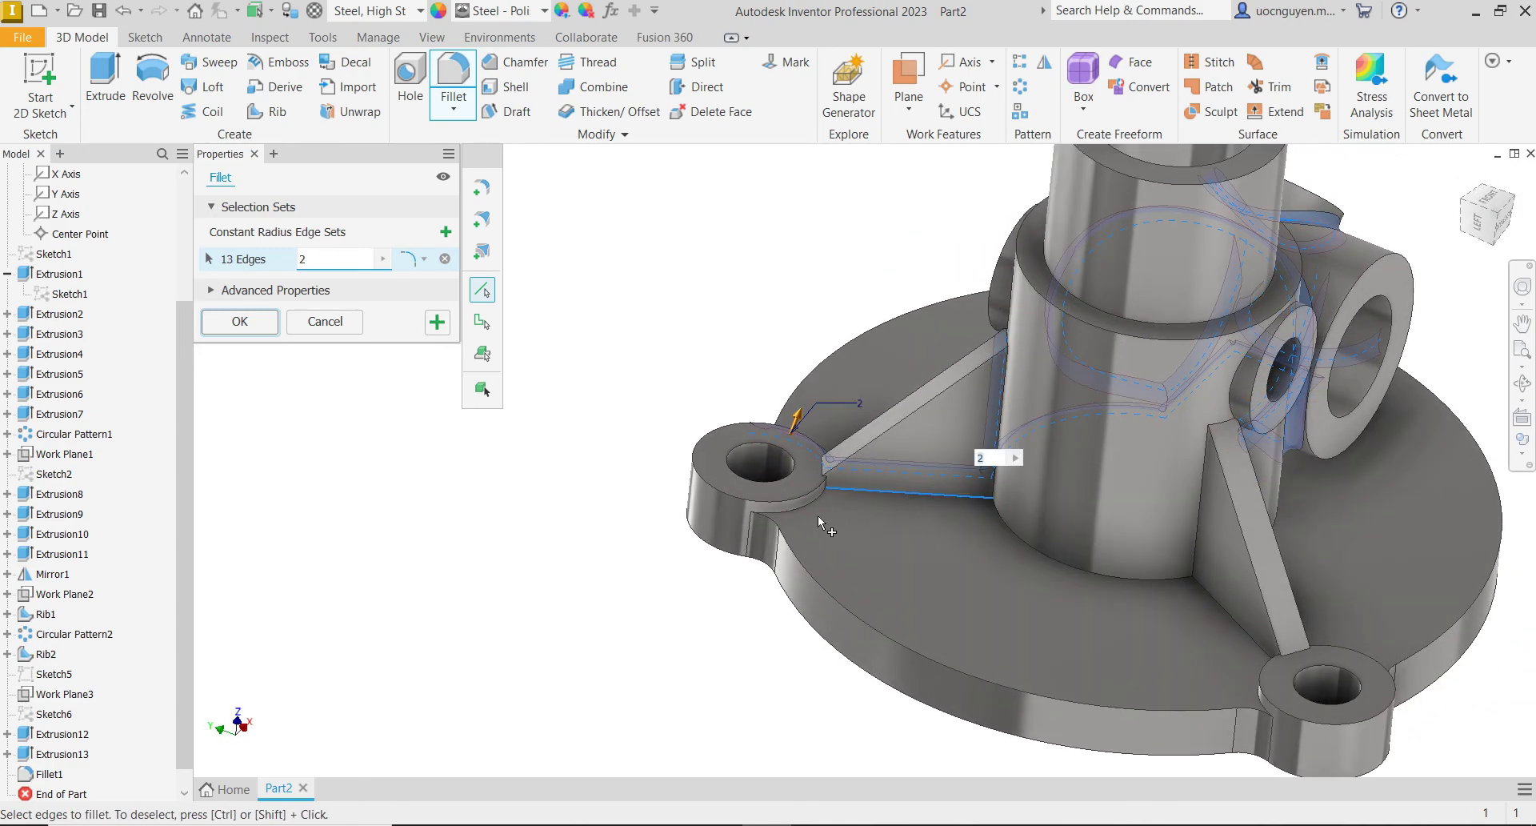
{"action": "left_click", "coordinate": [805, 509]}
{"action": "left_click", "coordinate": [1021, 538]}
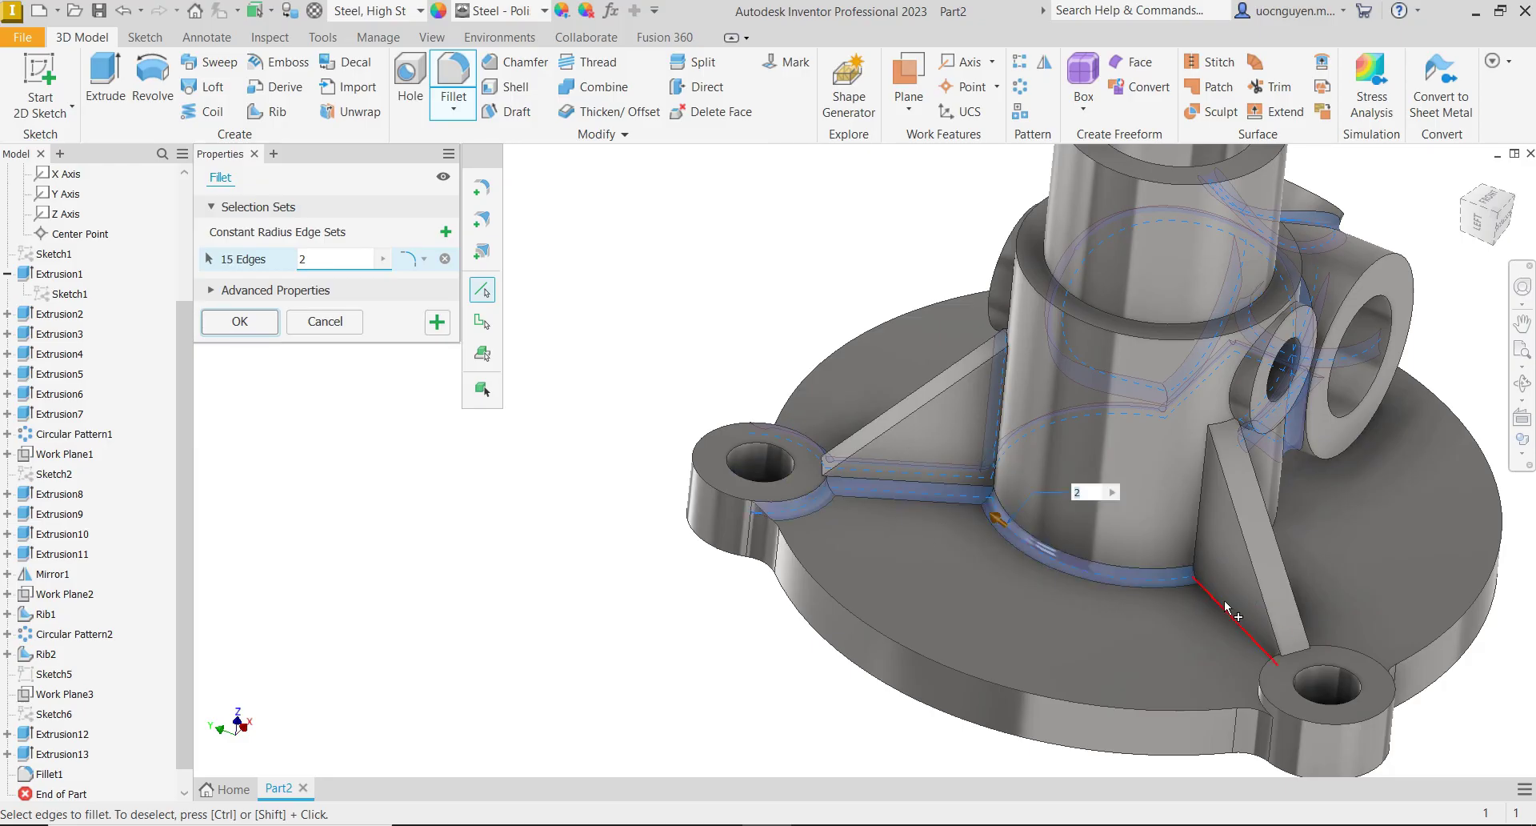
{"action": "left_click", "coordinate": [1237, 615]}
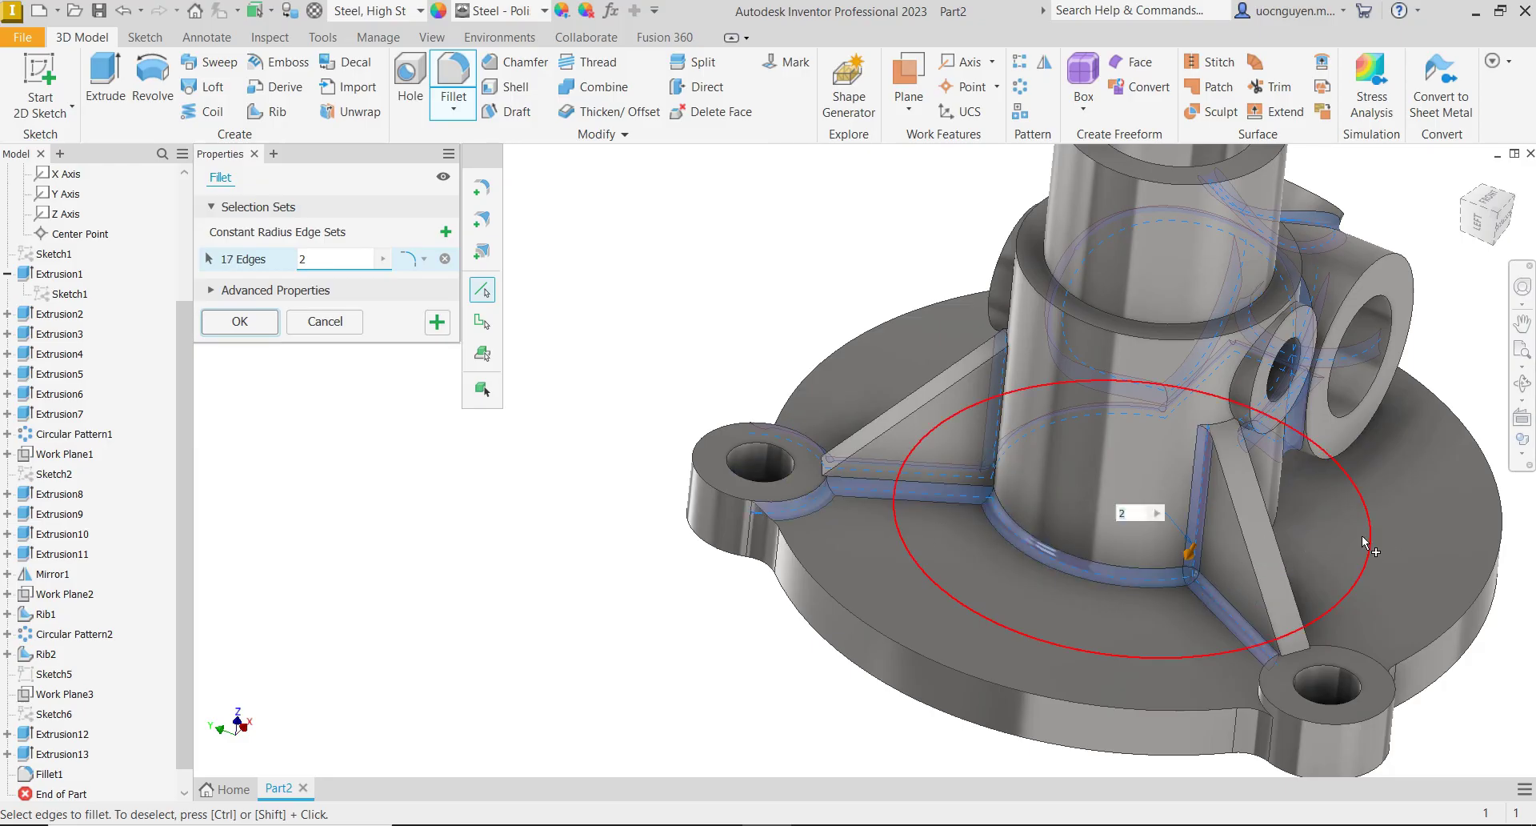
- Add the second rib's other side, its lug edge and the remaining cylinder base arc, and apply the 2 mm fillet
{"action": "middle_click_drag", "start_coordinate": [1361, 520], "coordinate": [1121, 512], "text": "shift"}
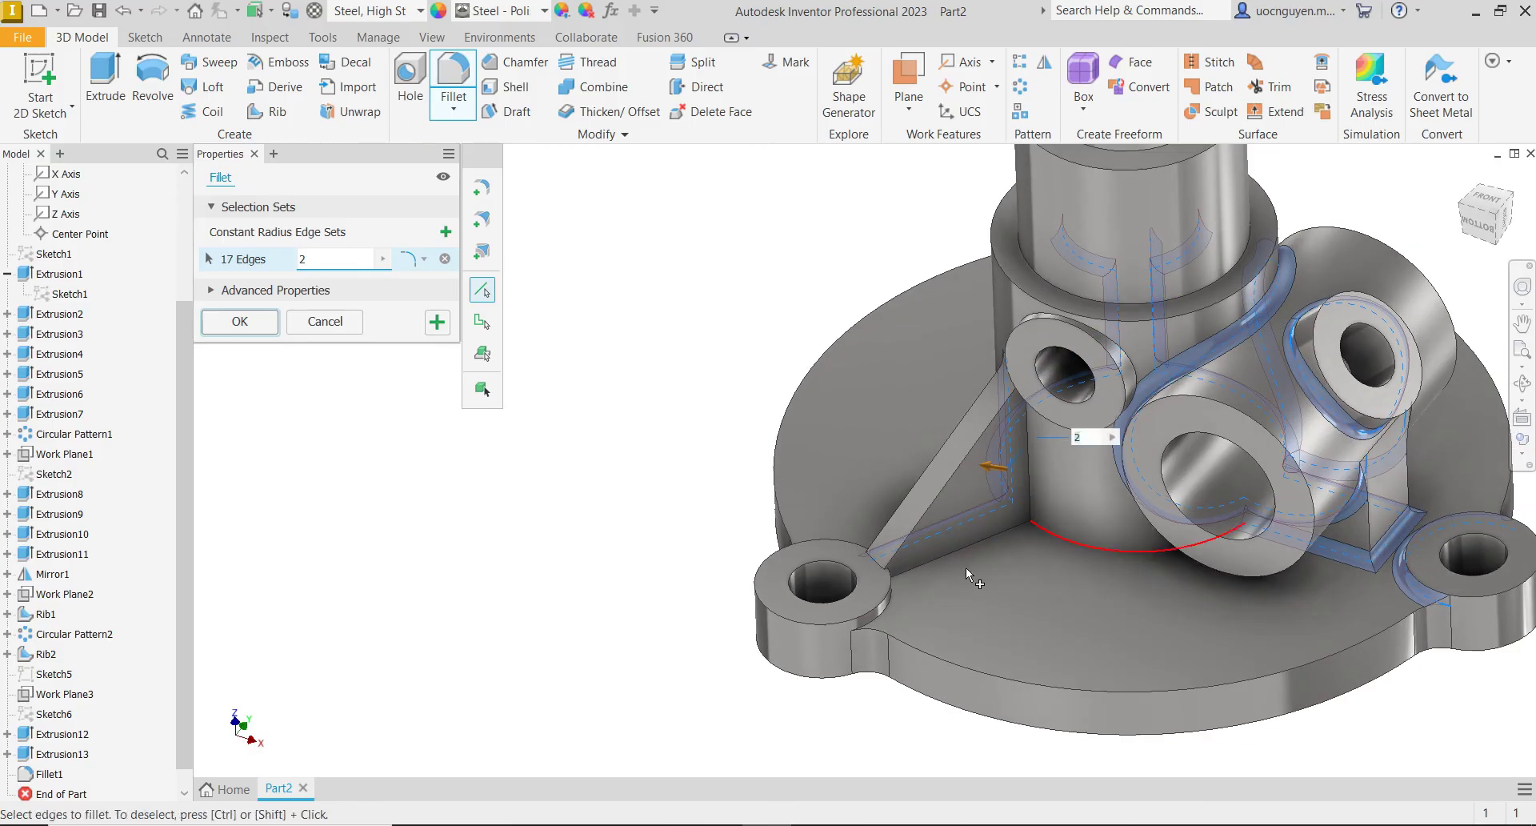
{"action": "left_click", "coordinate": [965, 570]}
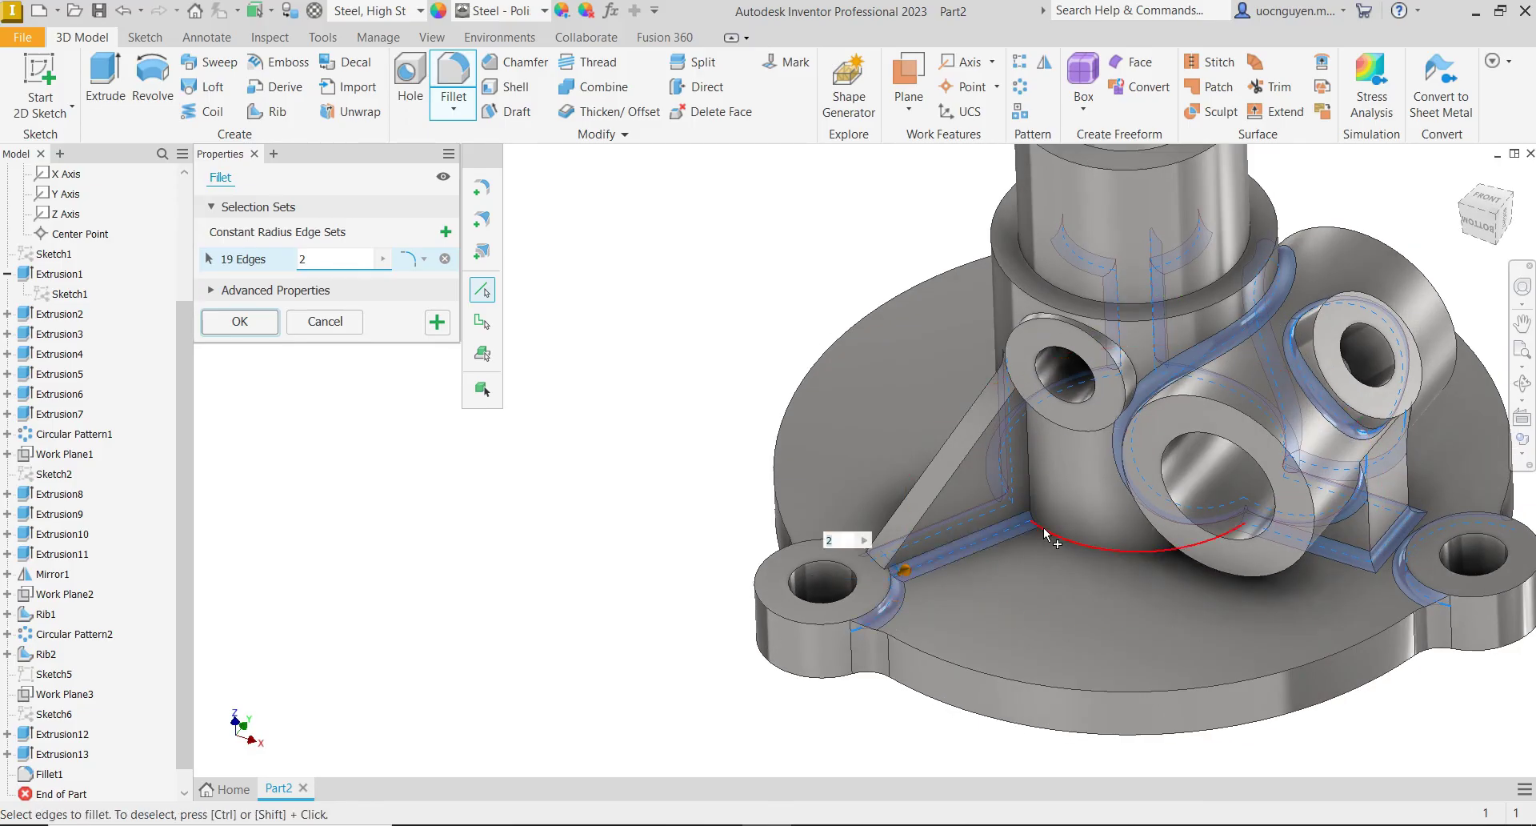
{"action": "left_click", "coordinate": [1033, 500]}
{"action": "left_click", "coordinate": [1080, 547]}
{"action": "left_click", "coordinate": [1080, 548]}
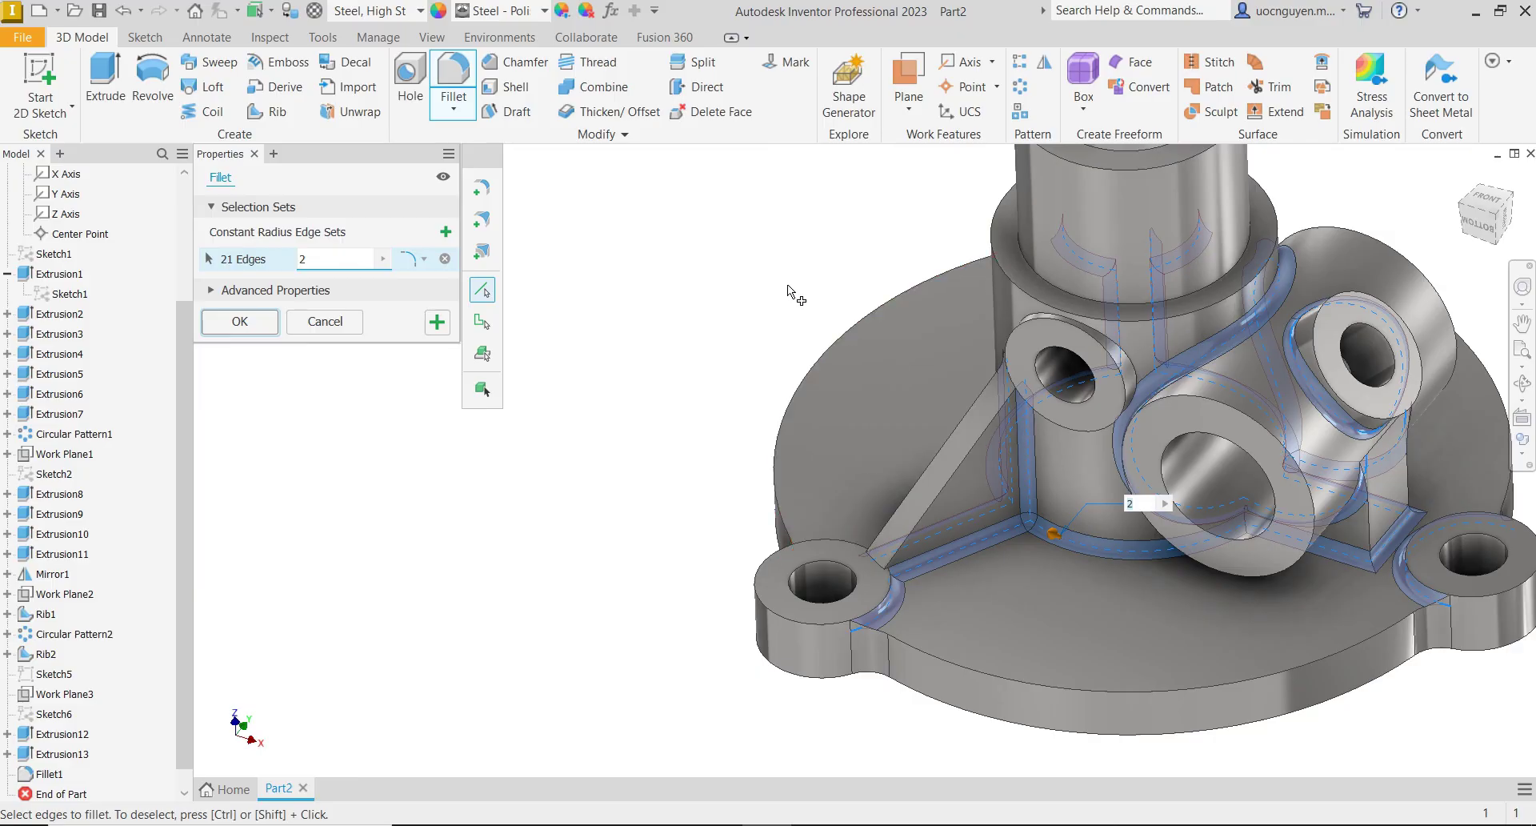
{"action": "mouse_move", "coordinate": [788, 289]}
{"action": "middle_mouse_down", "text": "shift"}
{"action": "mouse_move", "coordinate": [700, 411]}
{"action": "mouse_move", "coordinate": [775, 344]}
{"action": "mouse_move", "coordinate": [874, 373]}
{"action": "middle_mouse_up", "text": "shift"}
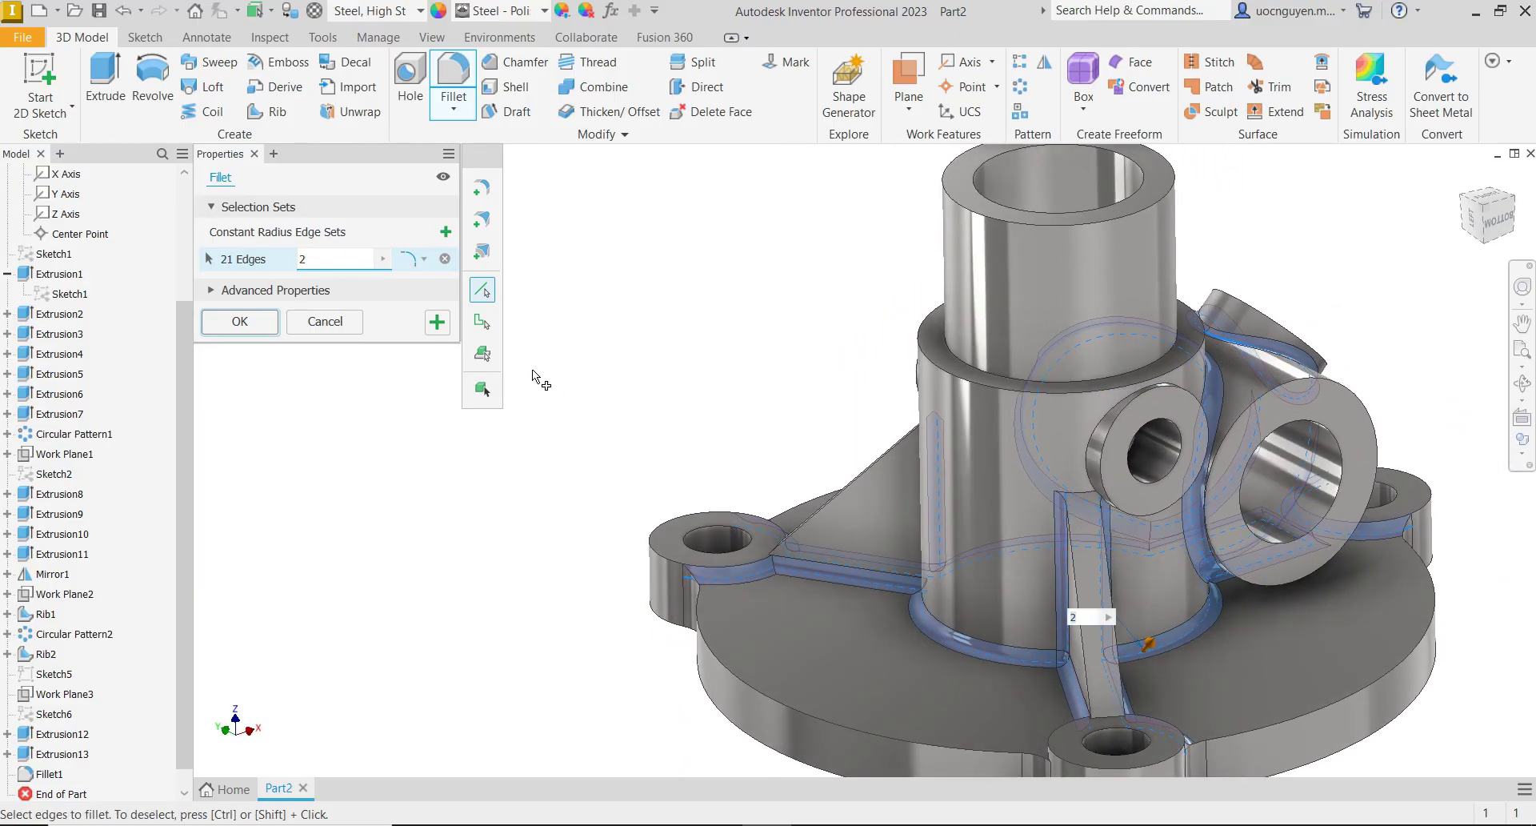
{"action": "left_click", "coordinate": [438, 323]}
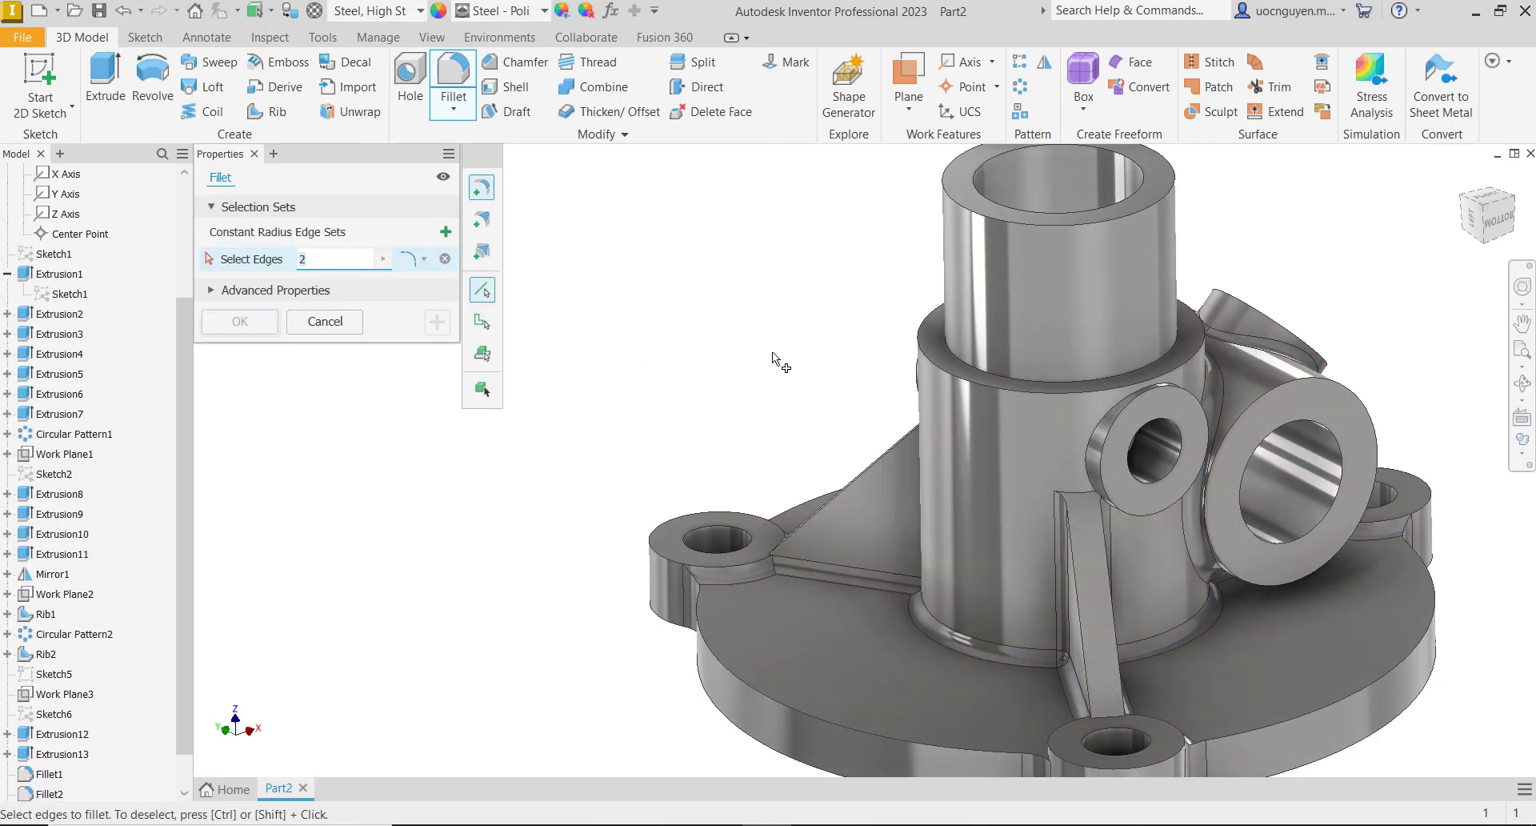
- Fillet the edges where the two small side bosses meet the central cylinder with a 0.5 mm radius
{"action": "middle_click_drag", "start_coordinate": [771, 352], "coordinate": [723, 343]}
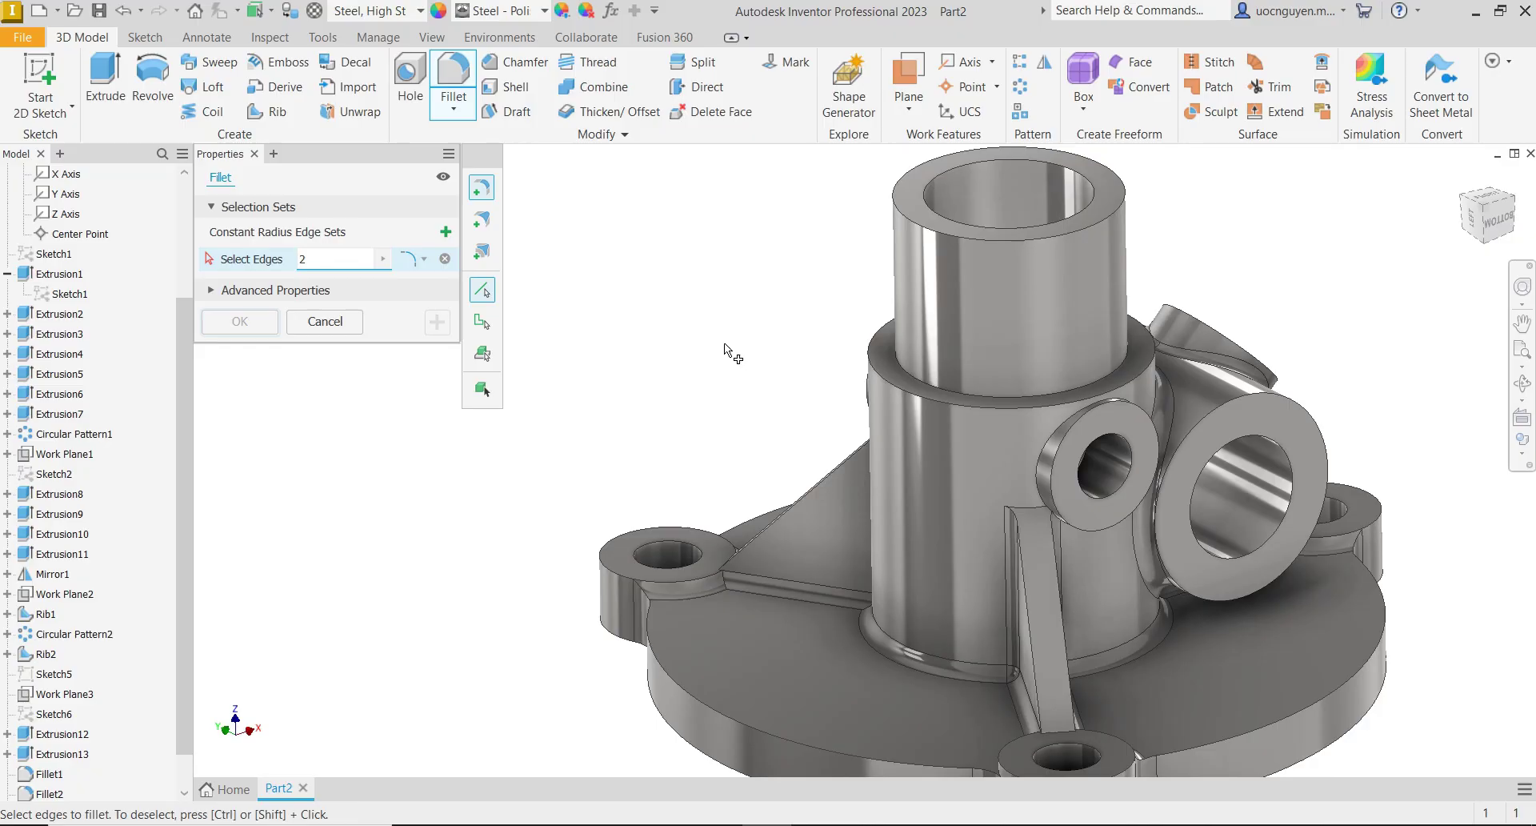
{"action": "type", "text": "0.5"}
{"action": "left_click", "coordinate": [1041, 440]}
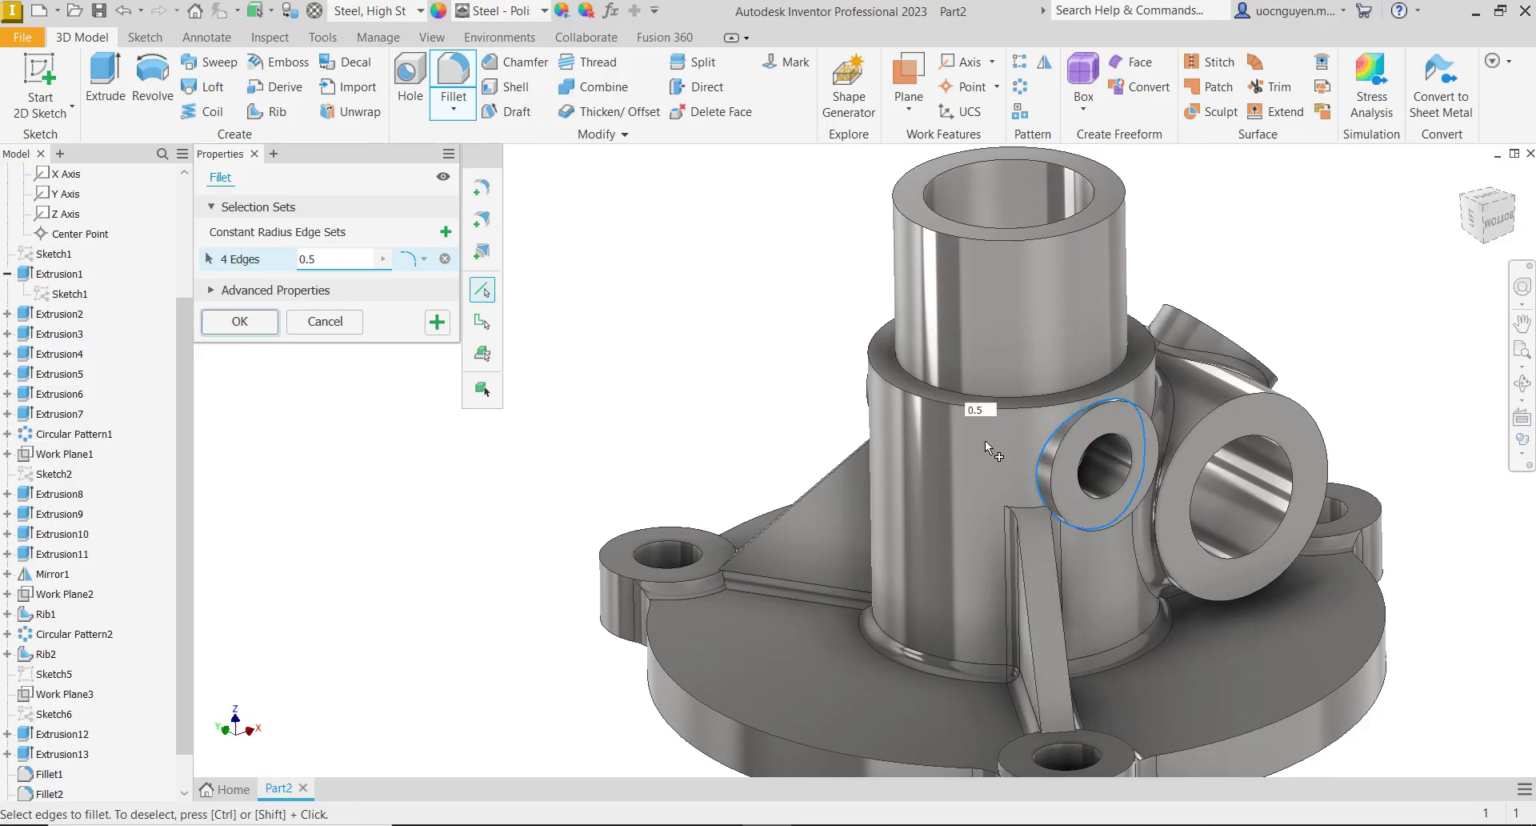
{"action": "middle_click_drag", "start_coordinate": [791, 382], "coordinate": [904, 377], "text": "shift"}
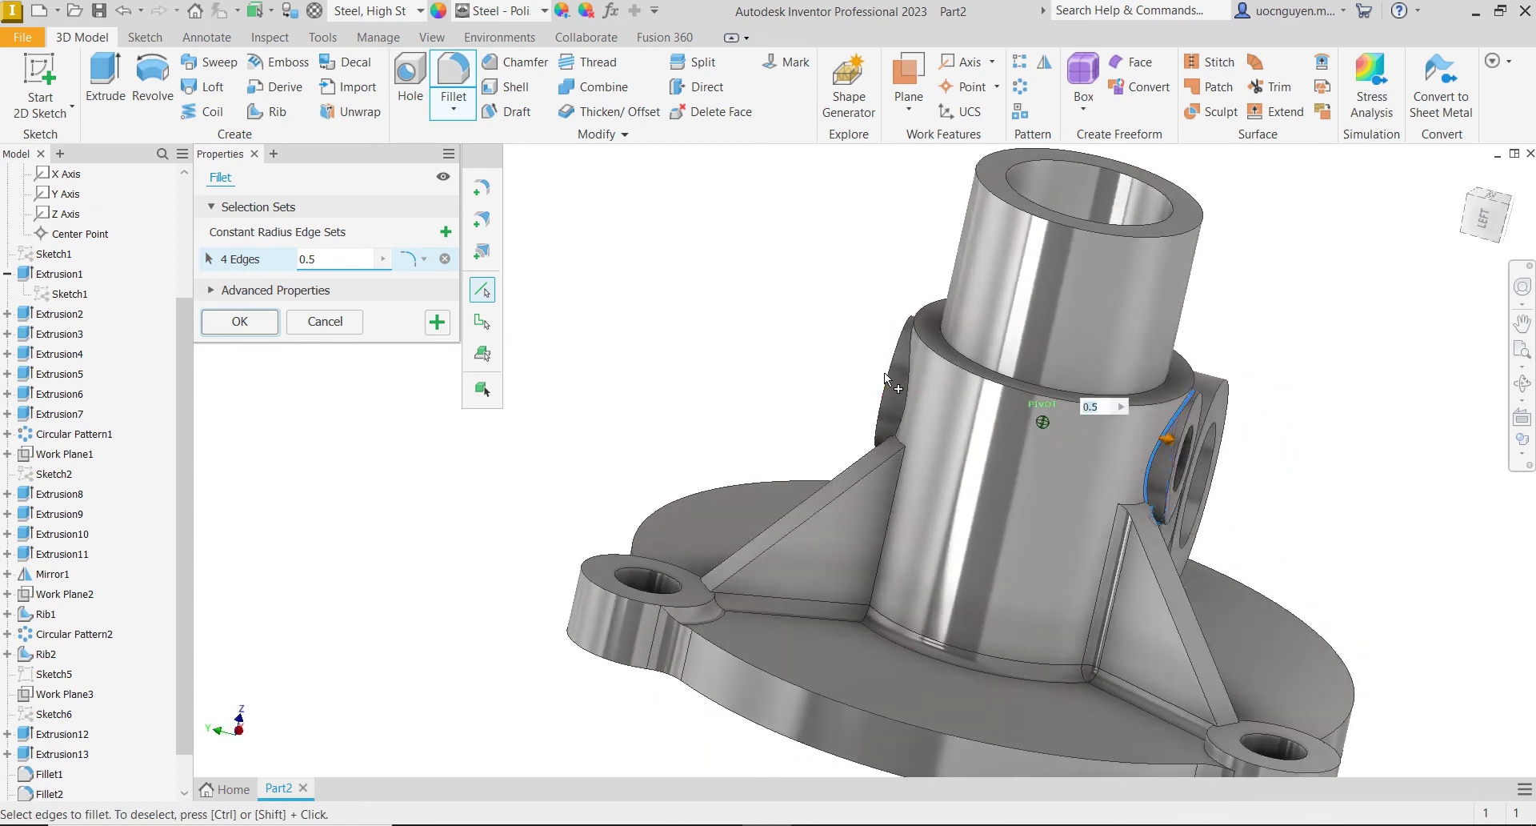
{"action": "left_click", "coordinate": [904, 377]}
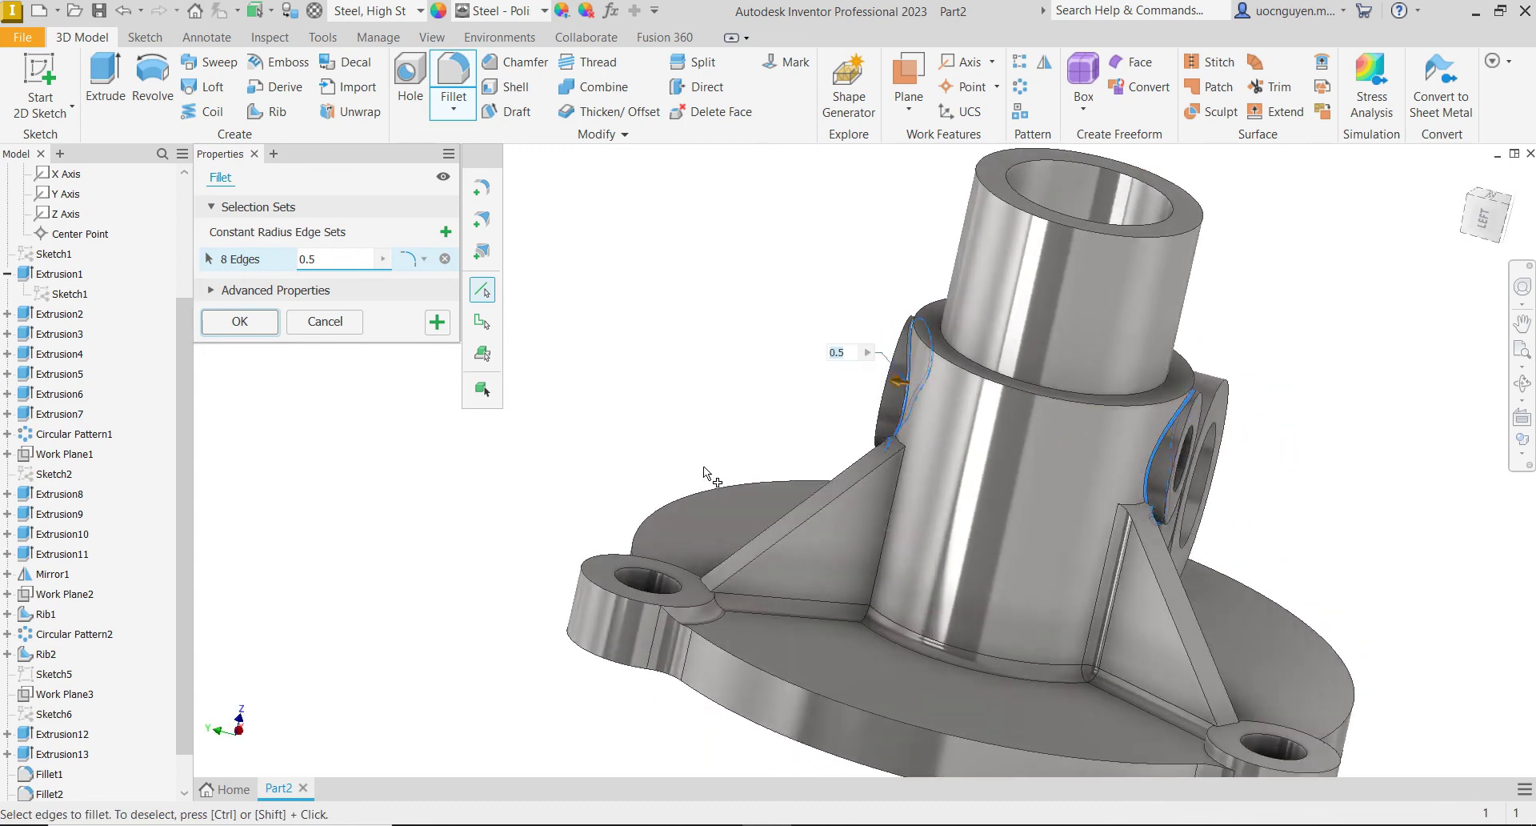
{"action": "left_click", "coordinate": [448, 329]}
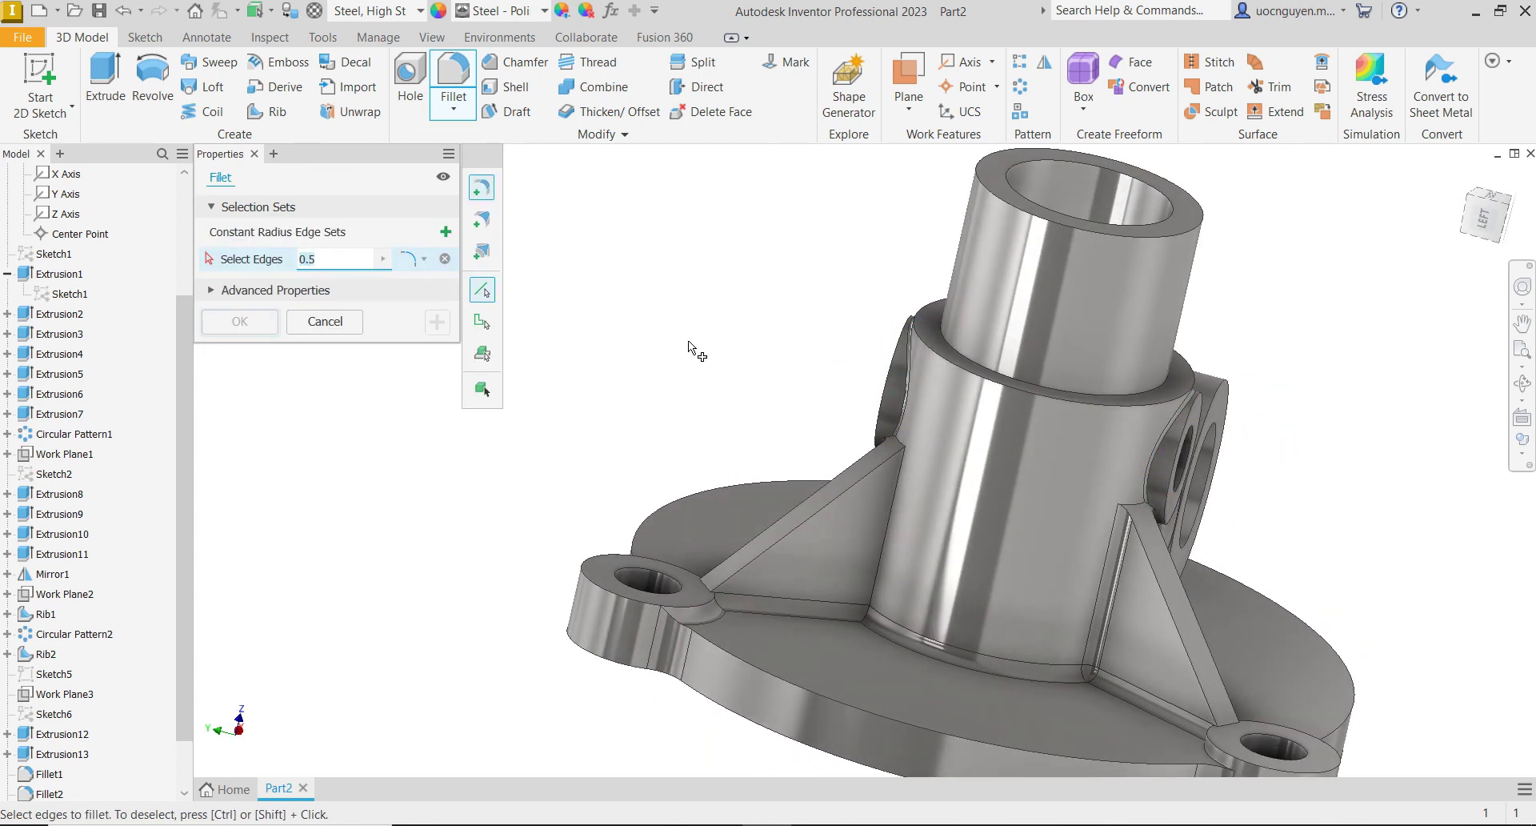
{"action": "middle_click_drag", "start_coordinate": [688, 339], "coordinate": [628, 261], "text": "shift"}
{"action": "scroll", "coordinate": [626, 364], "scroll_direction": "down", "scroll_amount": 3}
{"action": "left_click", "coordinate": [325, 322]}
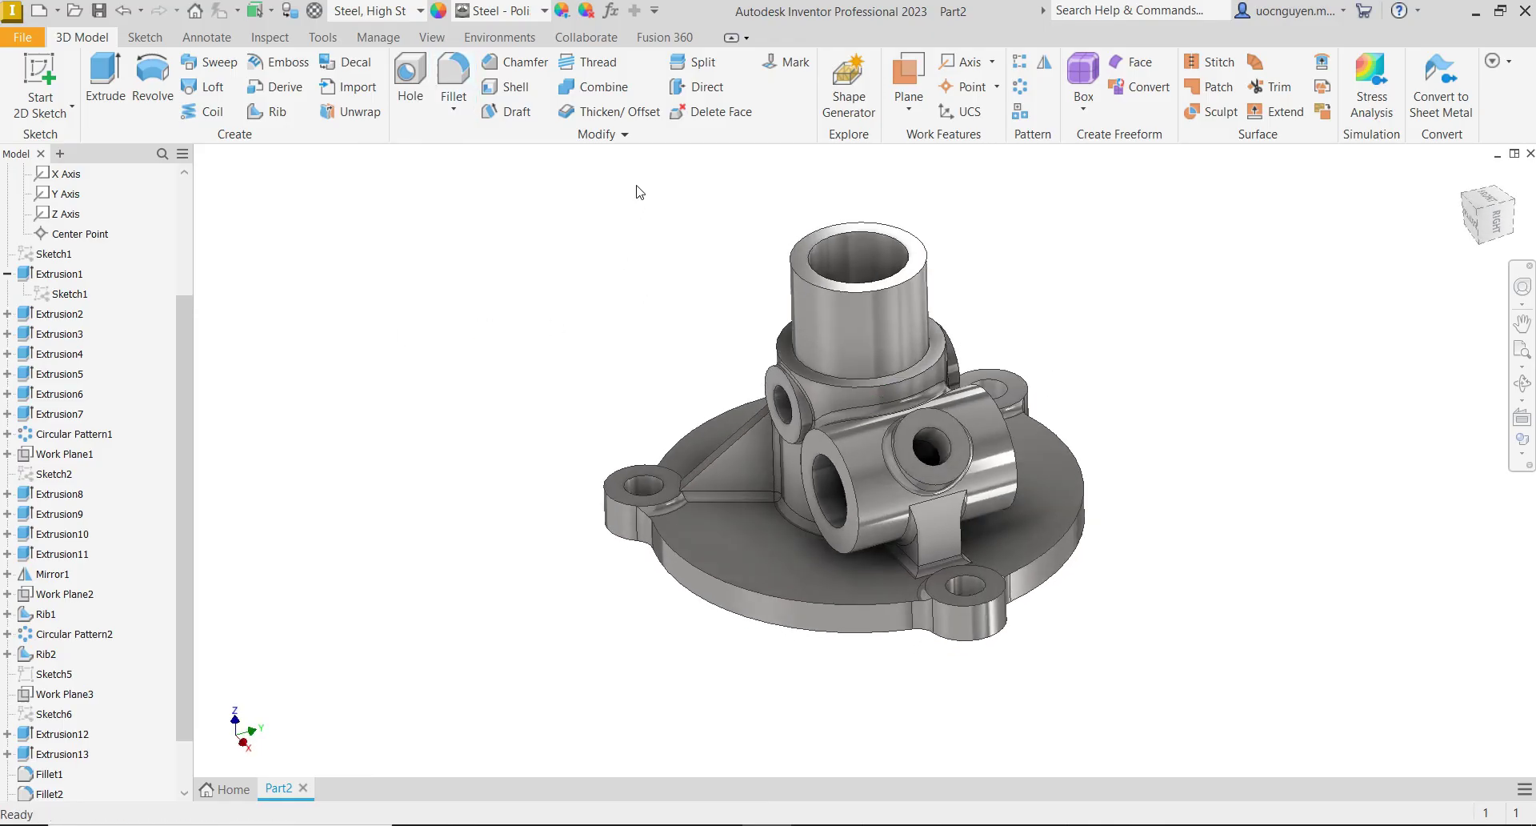
- Chamfer the outer top edge of the upper tube with a 2 mm distance
{"action": "left_click", "coordinate": [516, 63]}
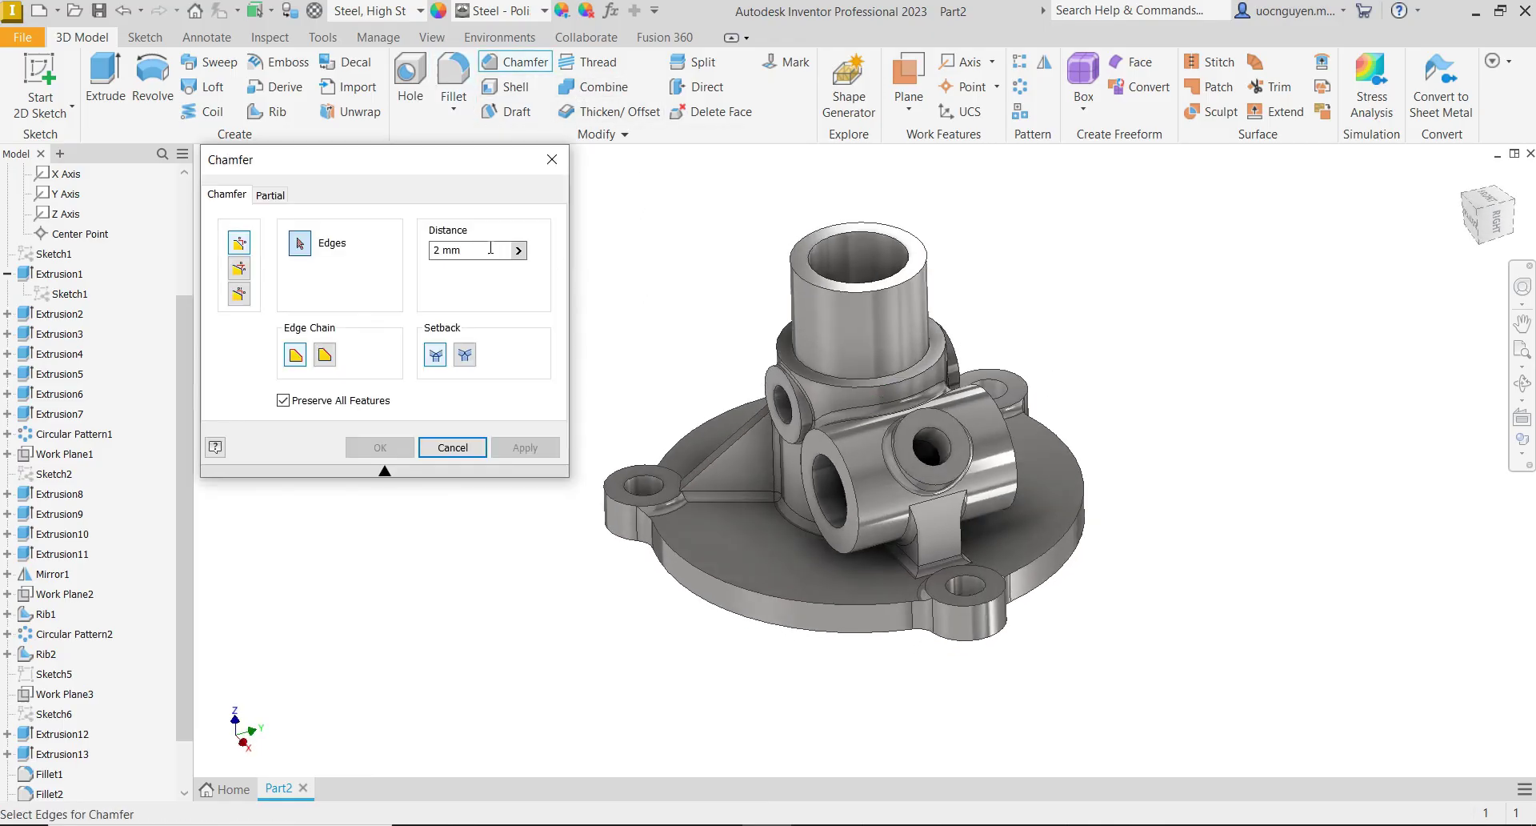
{"action": "left_click", "coordinate": [797, 264]}
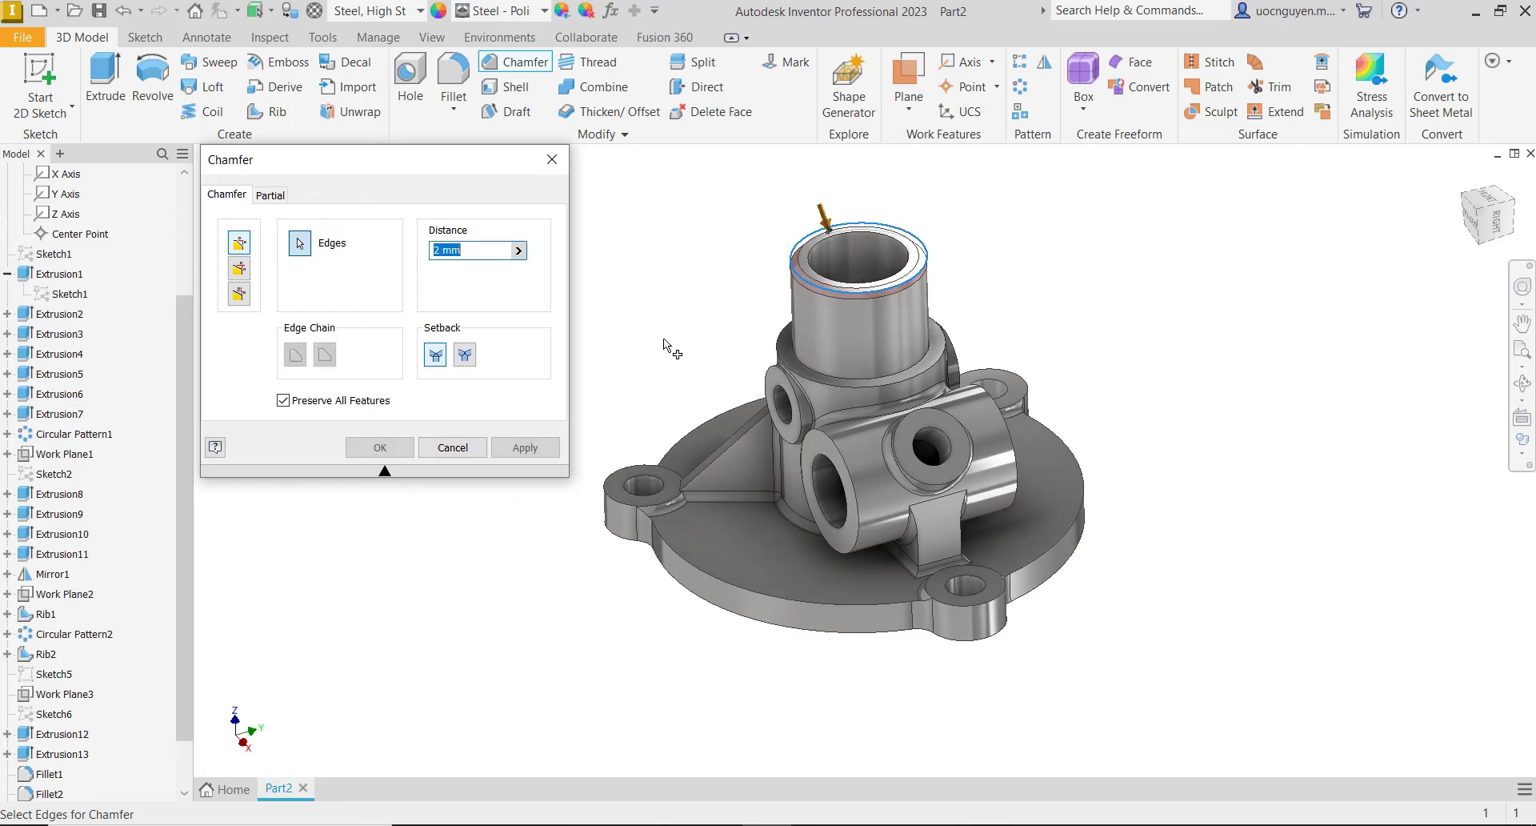
{"action": "left_click", "coordinate": [382, 447]}
{"action": "mouse_move", "coordinate": [563, 367]}
{"action": "middle_mouse_down", "text": "shift"}
{"action": "mouse_move", "coordinate": [576, 318]}
{"action": "mouse_move", "coordinate": [594, 335]}
{"action": "middle_mouse_up", "text": "shift"}
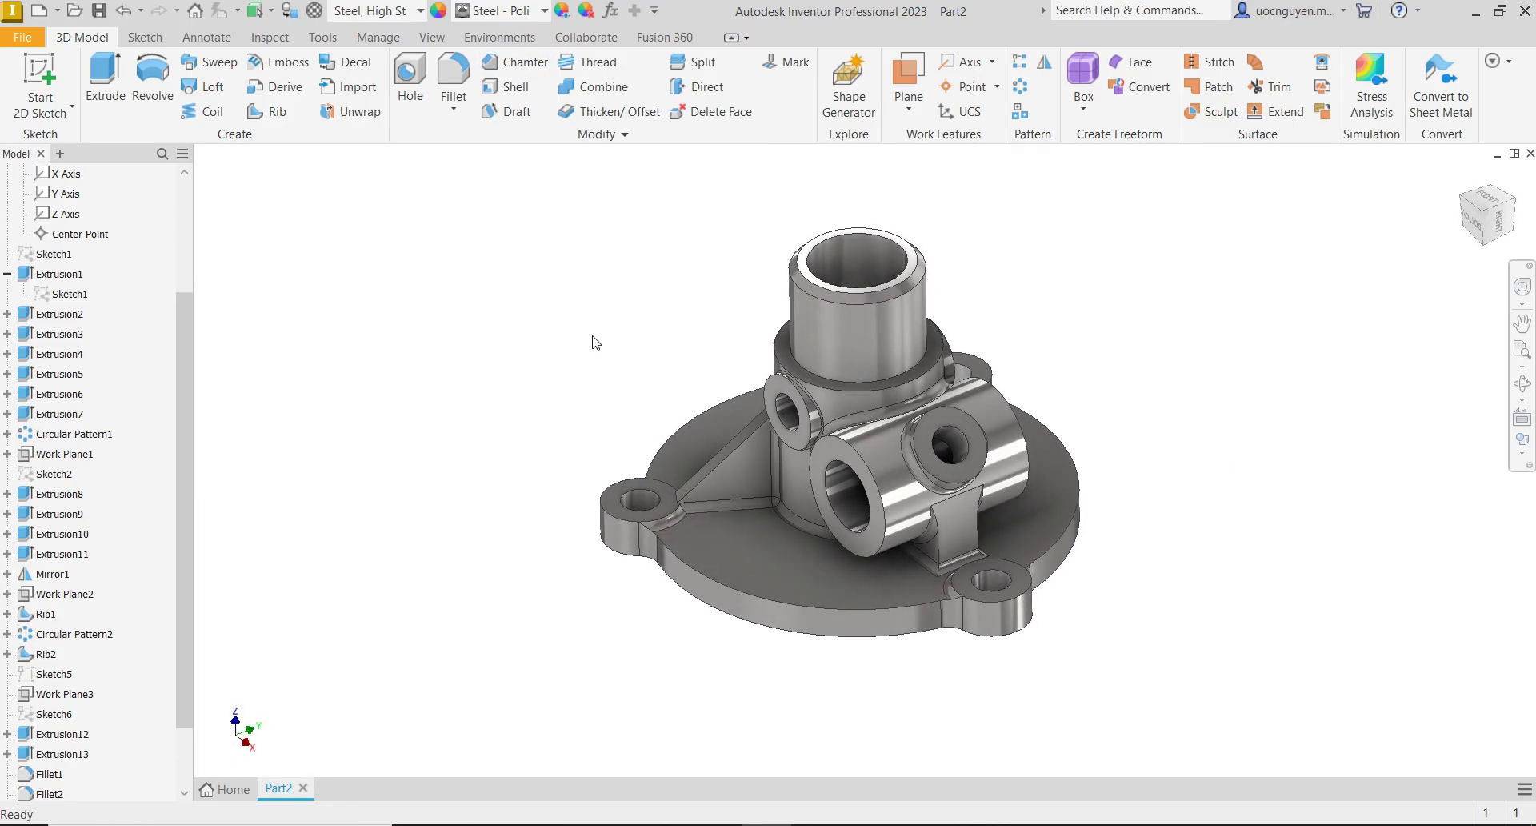
- Examine the finished housing from isometric views on all sides
{"action": "left_click", "coordinate": [1493, 223]}
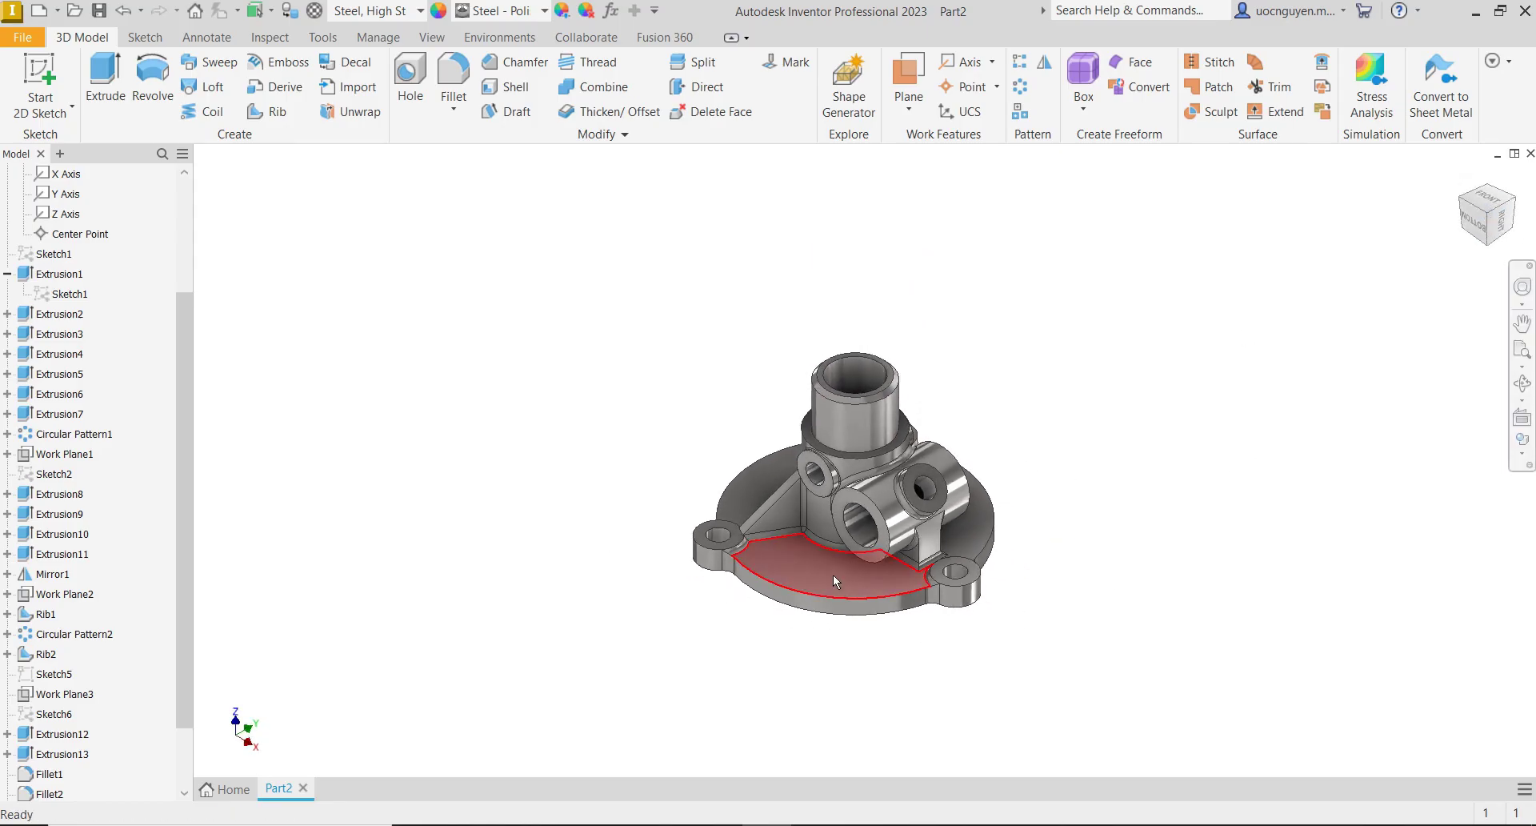
{"action": "scroll", "coordinate": [833, 575], "scroll_direction": "up", "scroll_amount": 4}
{"action": "middle_click_drag", "start_coordinate": [833, 574], "coordinate": [750, 611]}
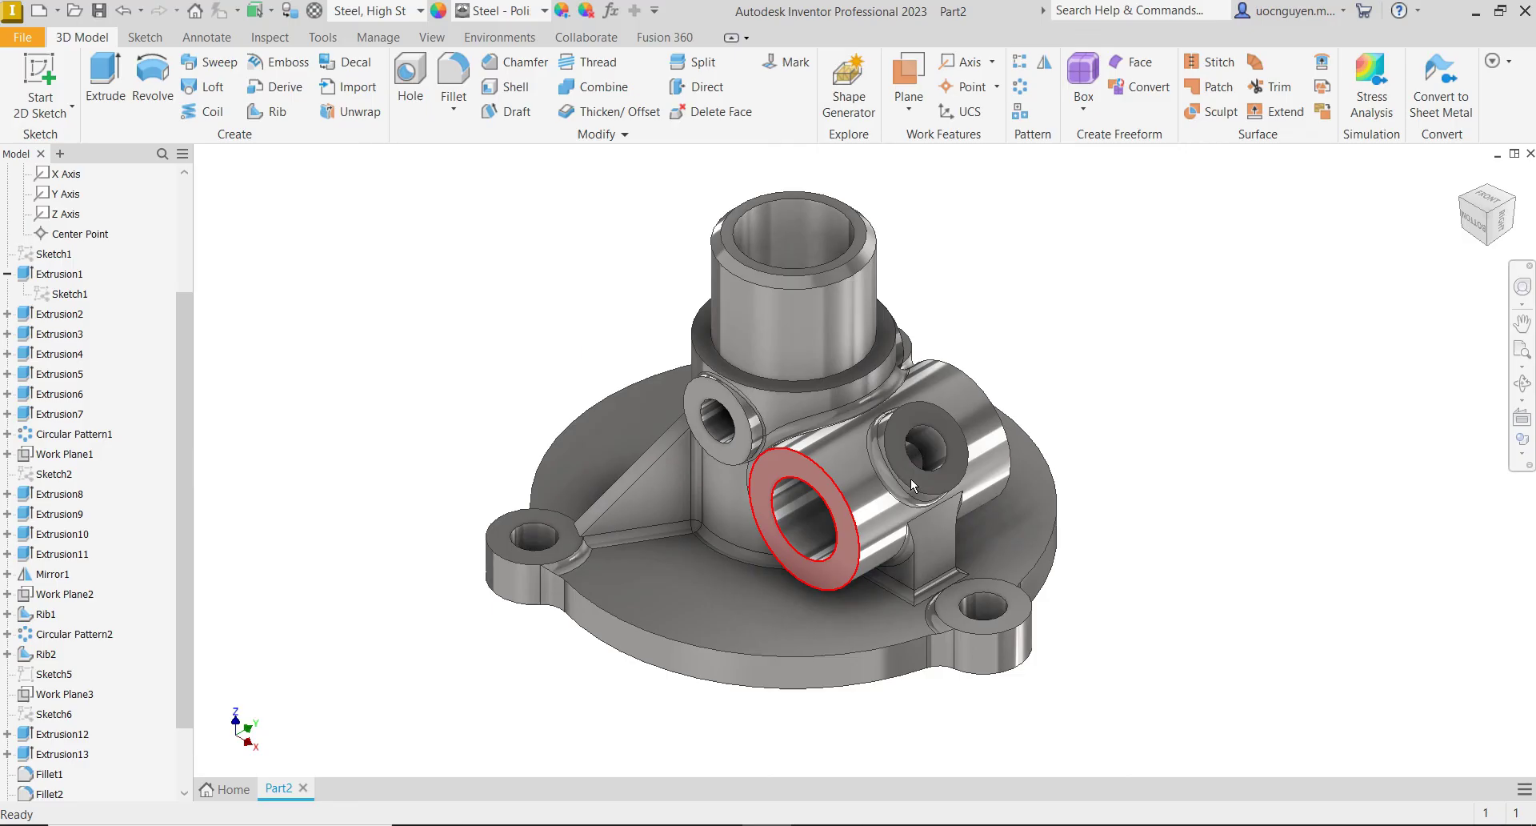
{"action": "left_click", "coordinate": [1503, 210]}
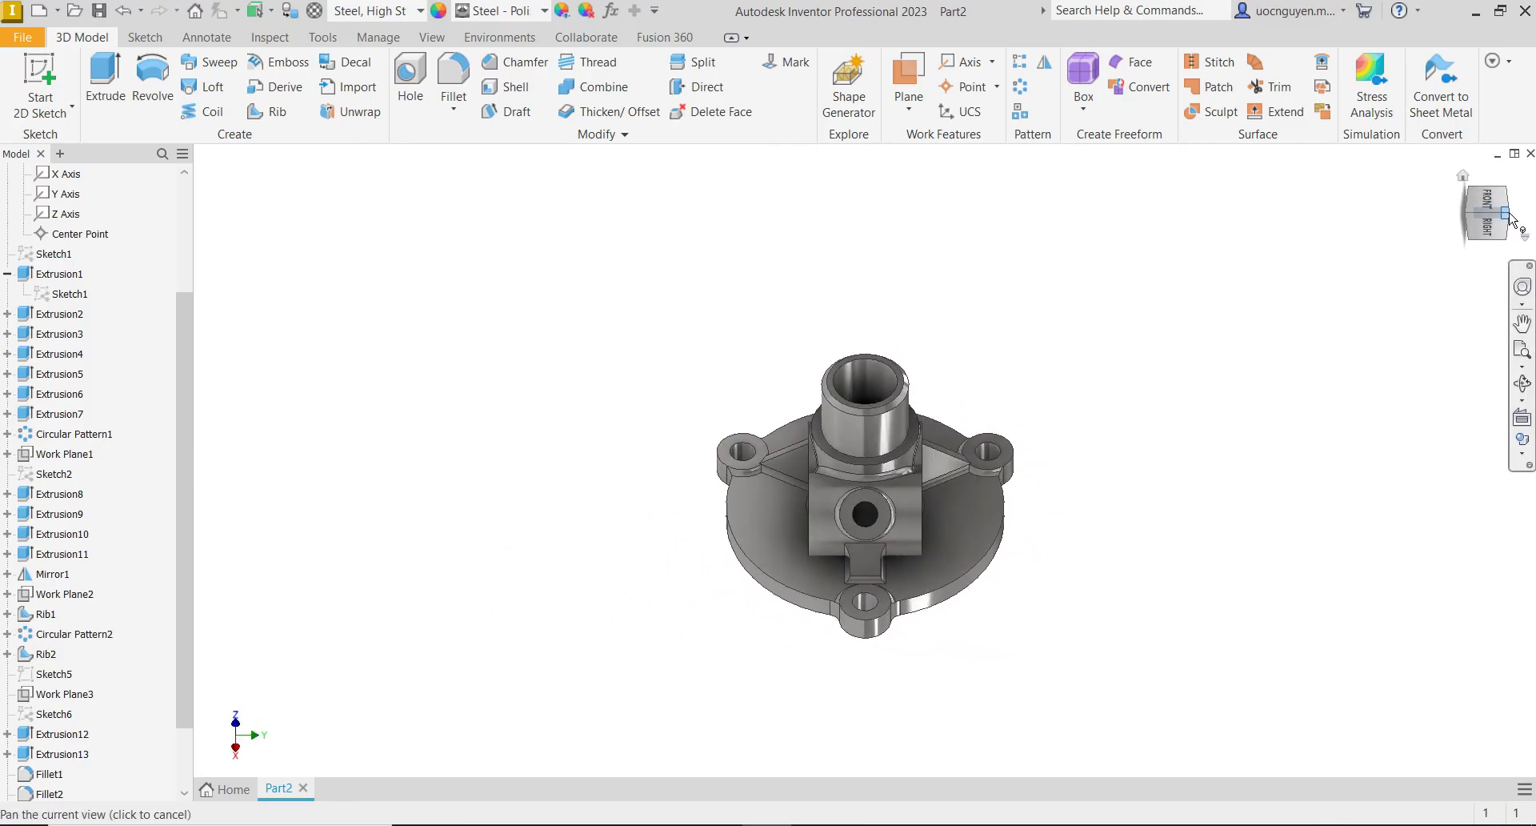
{"action": "left_click", "coordinate": [1506, 212]}
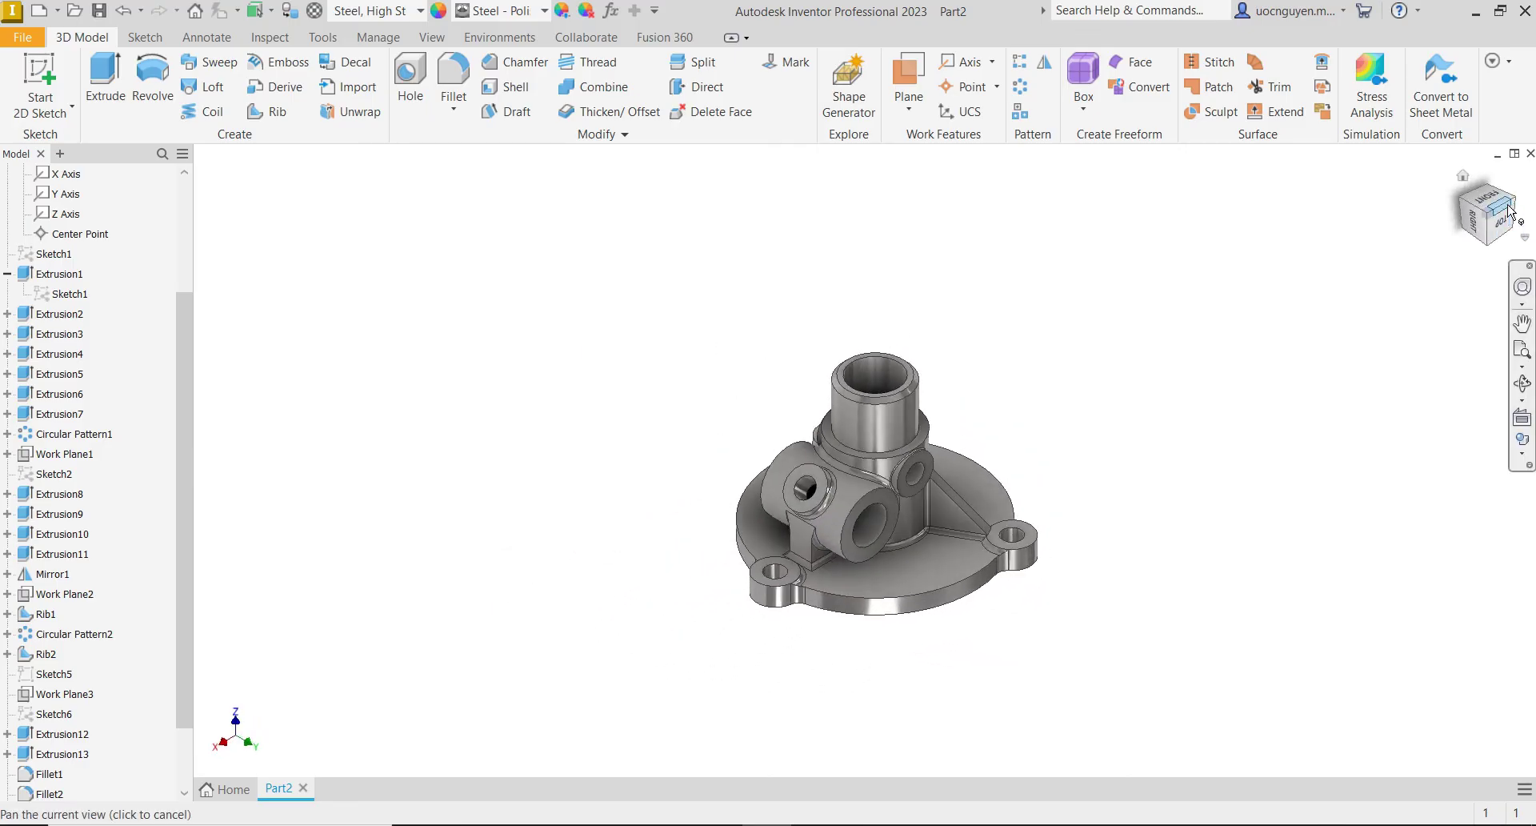
{"action": "left_click", "coordinate": [1509, 211]}
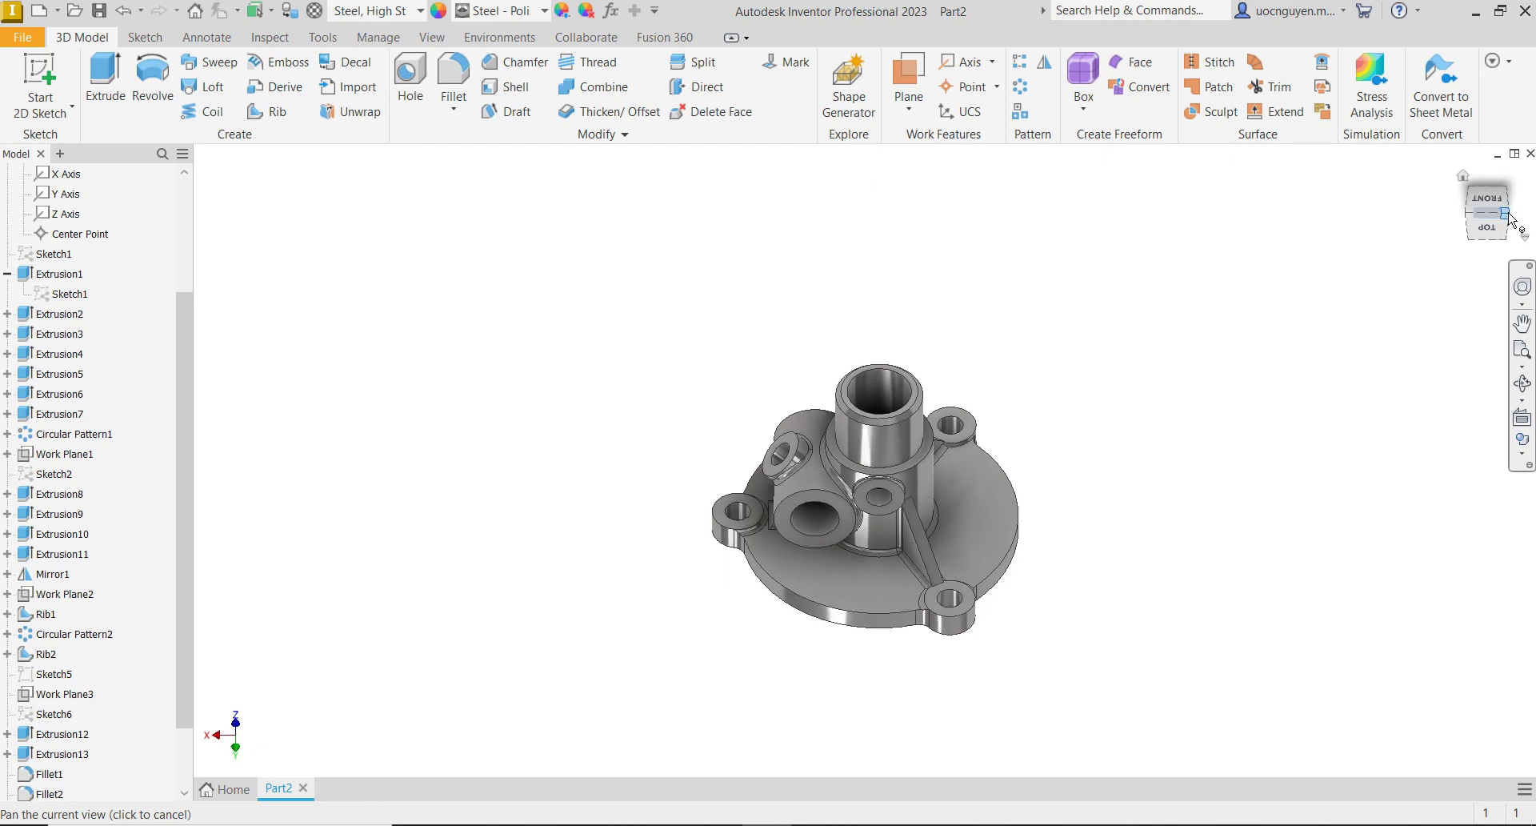
{"action": "left_click", "coordinate": [1506, 212]}
{"action": "left_click", "coordinate": [1517, 209]}
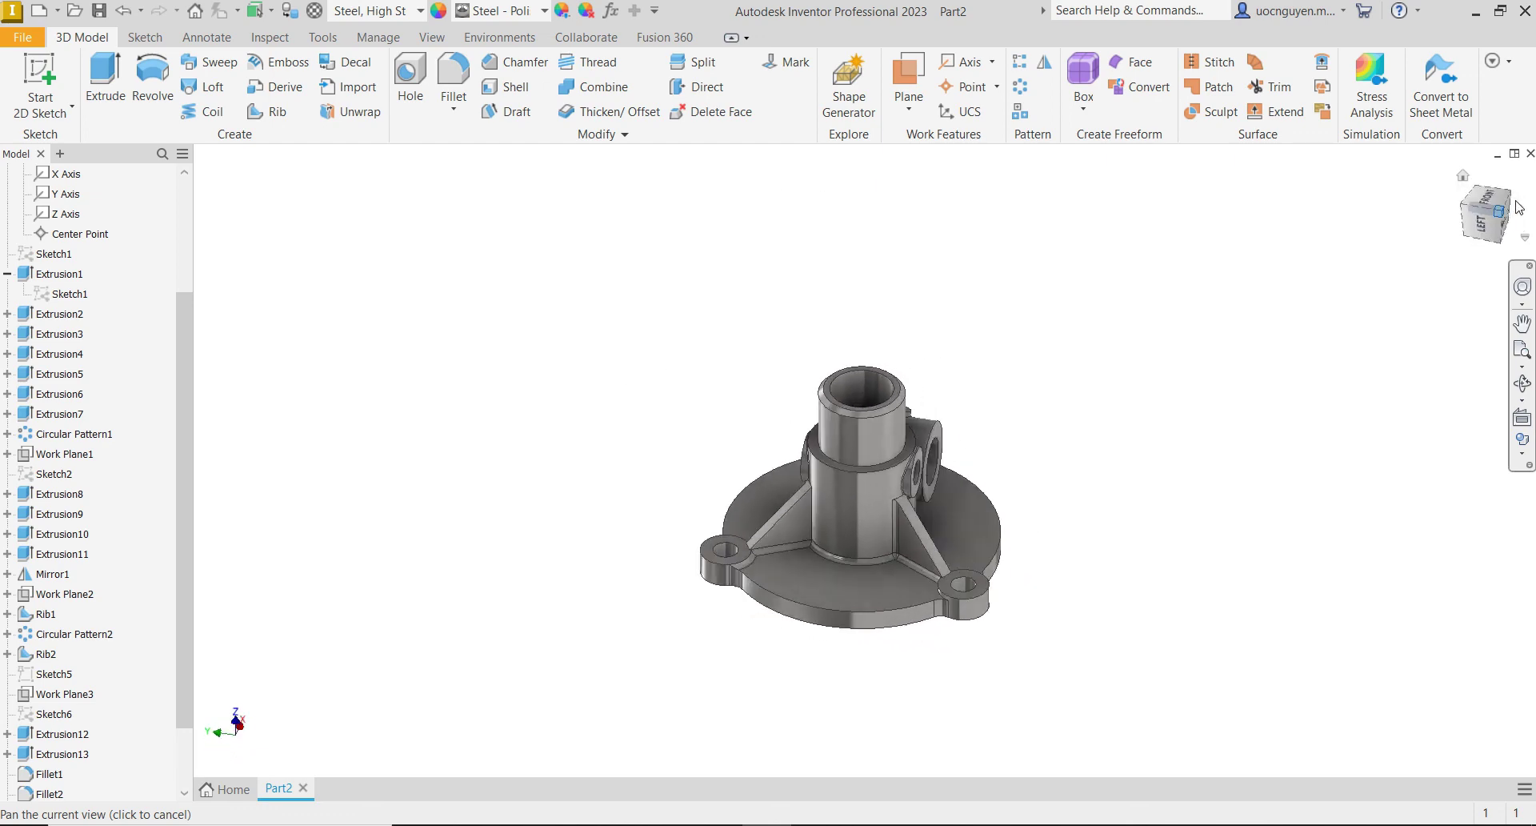
{"action": "scroll", "coordinate": [1010, 531], "scroll_direction": "down", "scroll_amount": 5}
{"action": "middle_click_drag", "start_coordinate": [1173, 496], "coordinate": [1182, 488]}
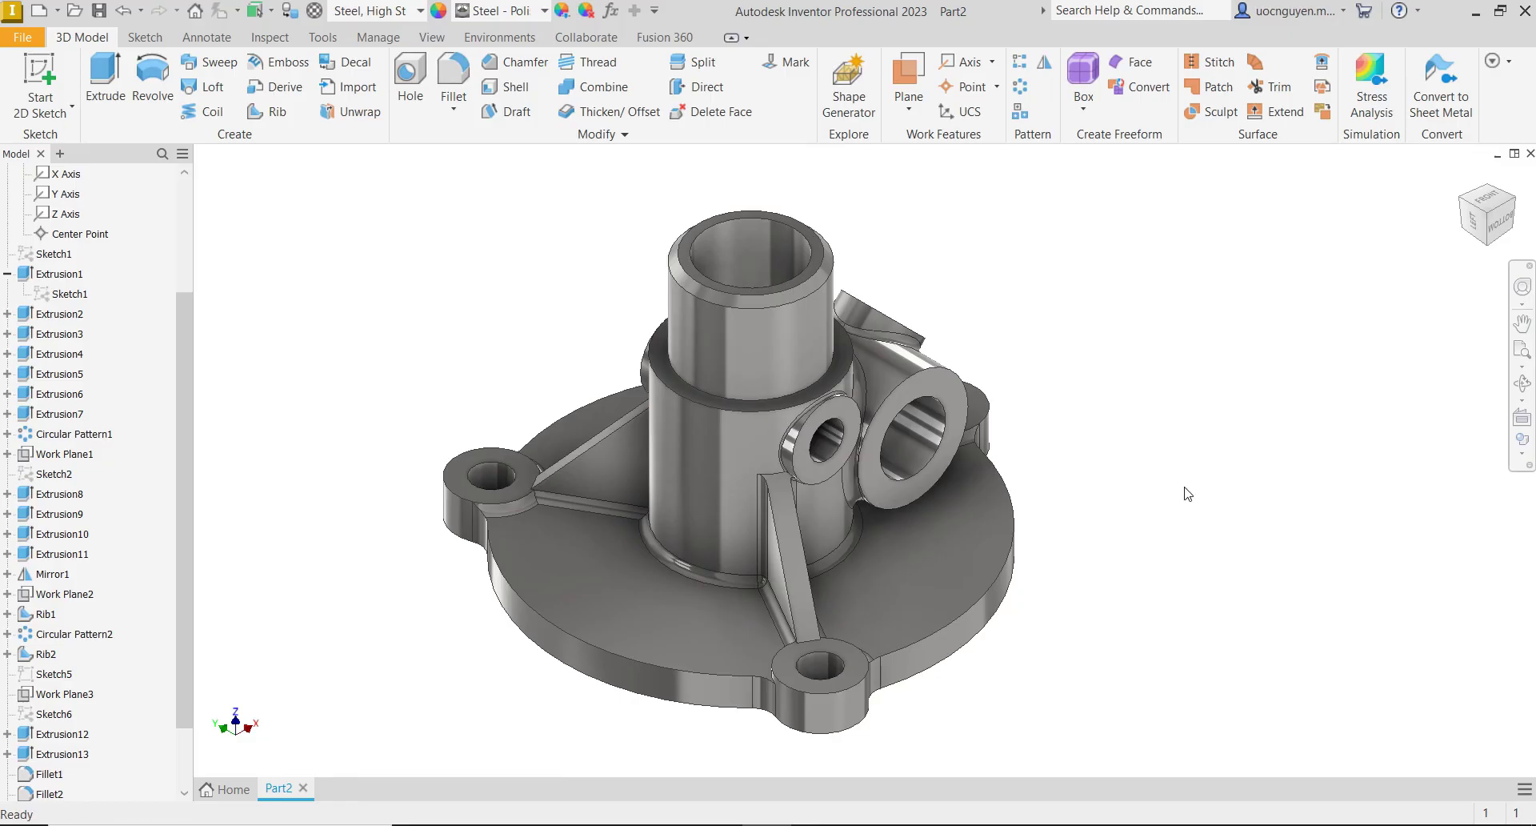